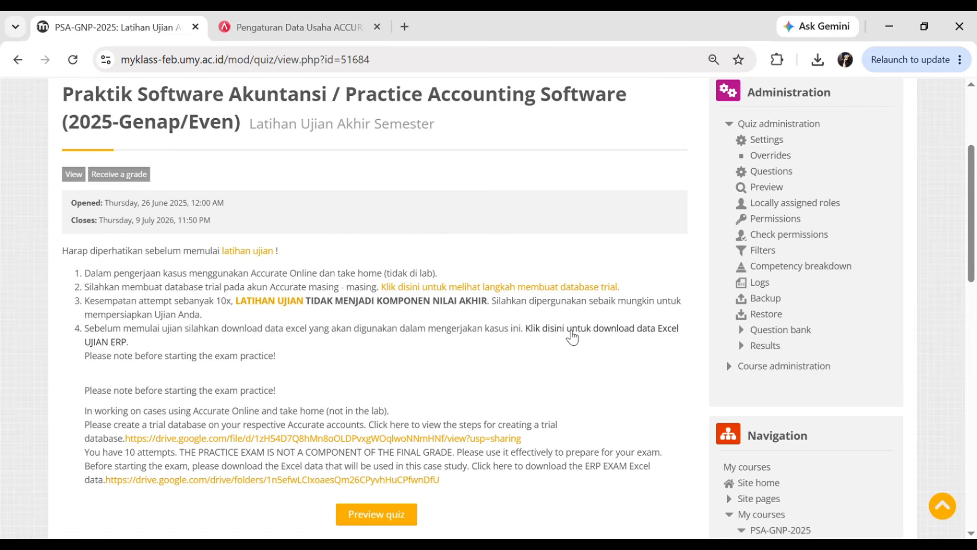
- Follow the quiz's Excel data link and open the Regular folder in Data Base Accurate
{"action": "left_click", "coordinate": [571, 334]}
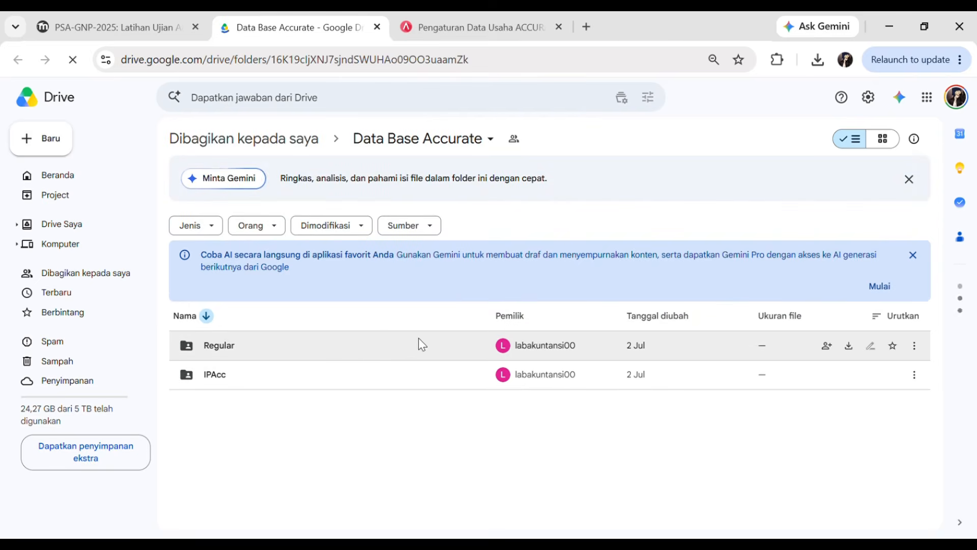
{"action": "left_click_drag", "start_coordinate": [204, 379], "coordinate": [253, 349]}
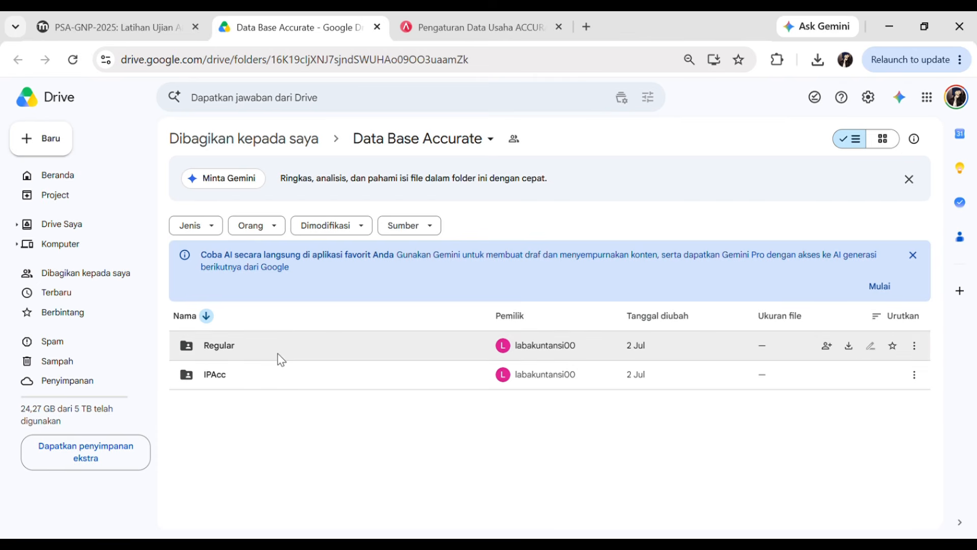
{"action": "double_click", "coordinate": [248, 345]}
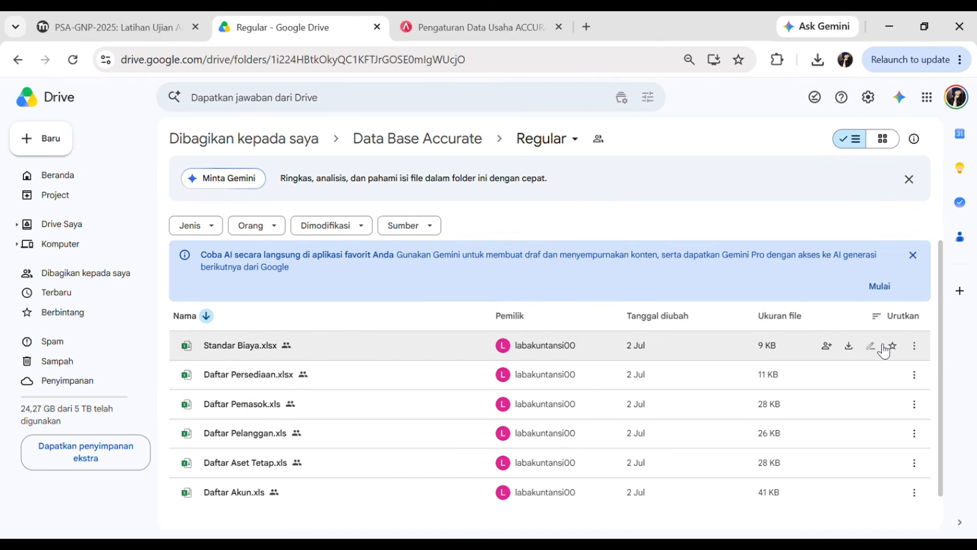
- Download Standar Biaya, Daftar Persediaan, Pemasok, Pelanggan, Aset Tetap and Akun, then close Drive
{"action": "left_click", "coordinate": [850, 347]}
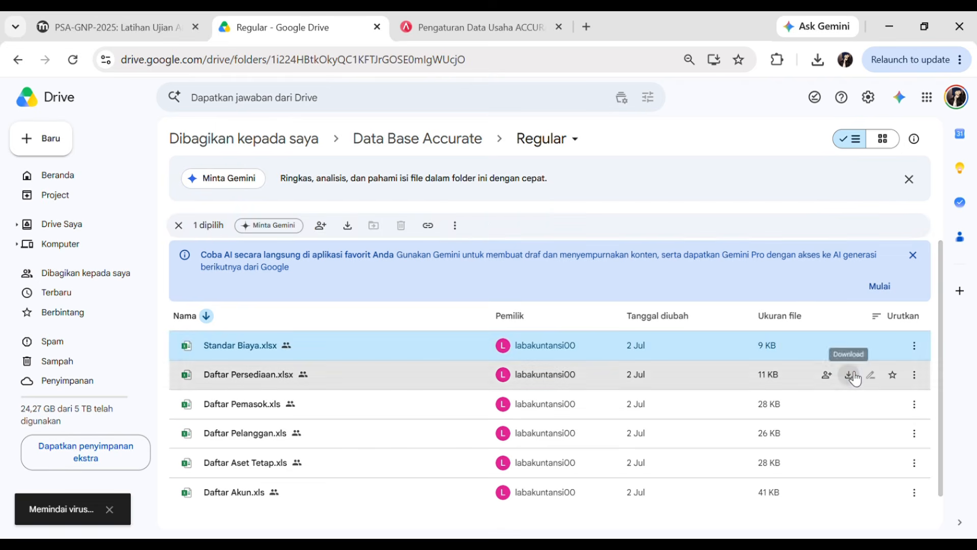
{"action": "left_click", "coordinate": [849, 375]}
{"action": "left_click", "coordinate": [849, 404]}
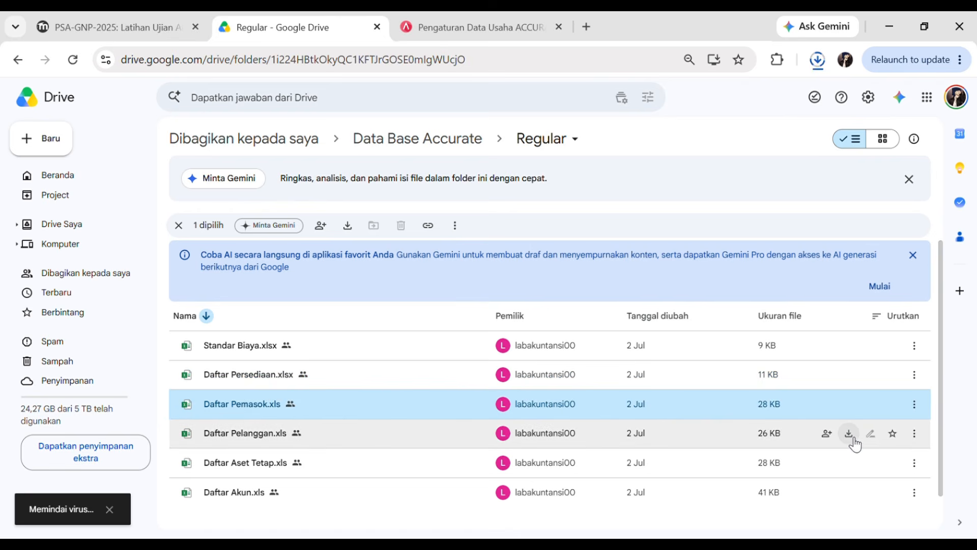
{"action": "left_click", "coordinate": [850, 434]}
{"action": "left_click", "coordinate": [849, 463]}
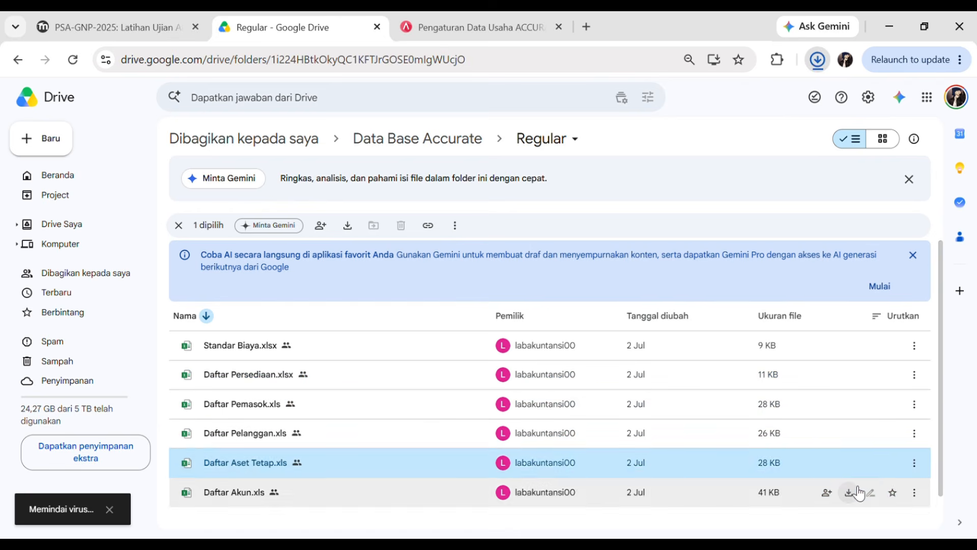
{"action": "left_click", "coordinate": [849, 493]}
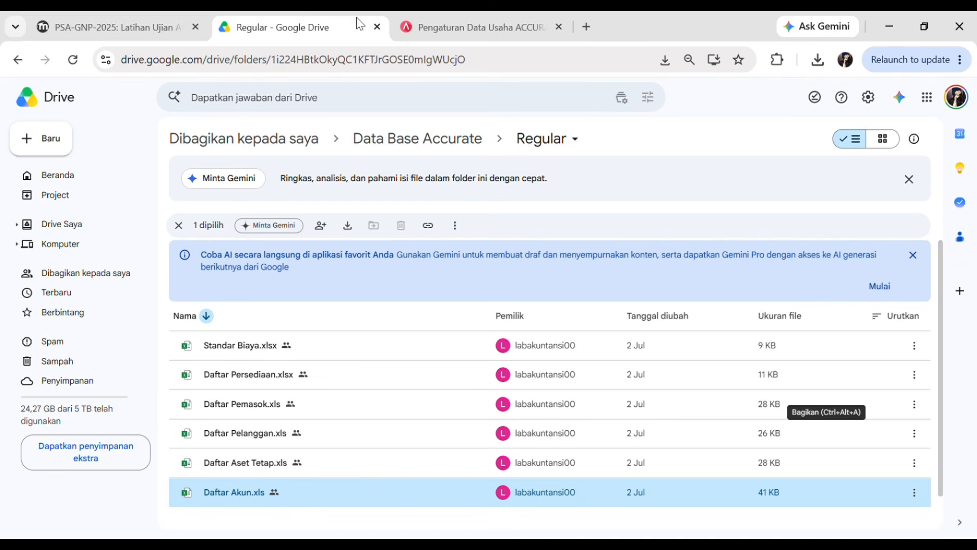
{"action": "left_click", "coordinate": [377, 27]}
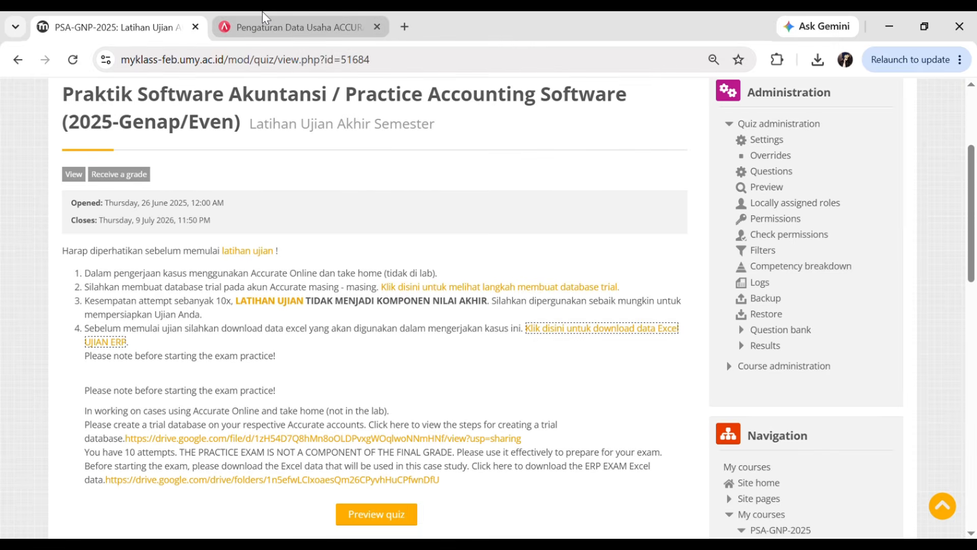
- Start a preview attempt of the Latihan Ujian Akhir Semester quiz
{"action": "left_click", "coordinate": [378, 519]}
{"action": "left_click", "coordinate": [336, 374]}
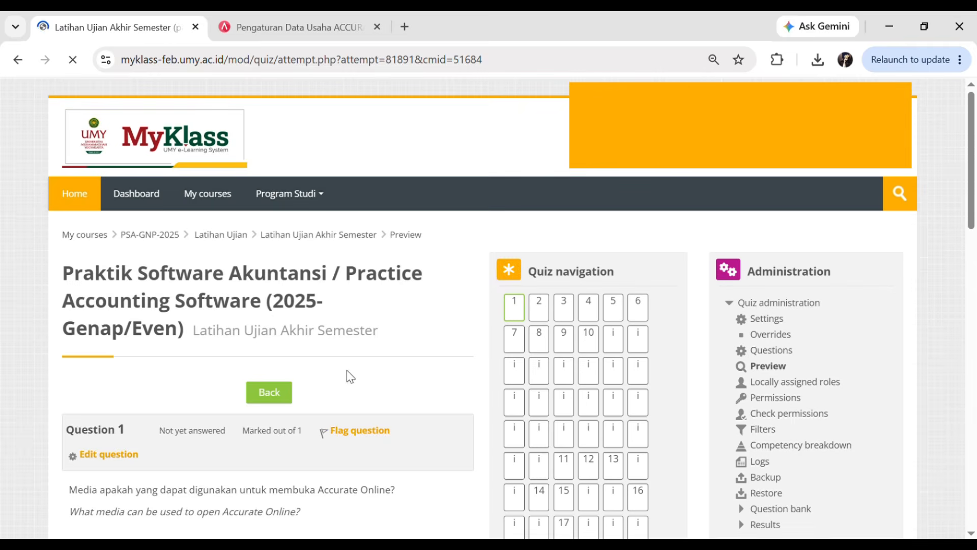
{"action": "scroll", "coordinate": [973, 171], "scroll_direction": "down", "scroll_amount": 1}
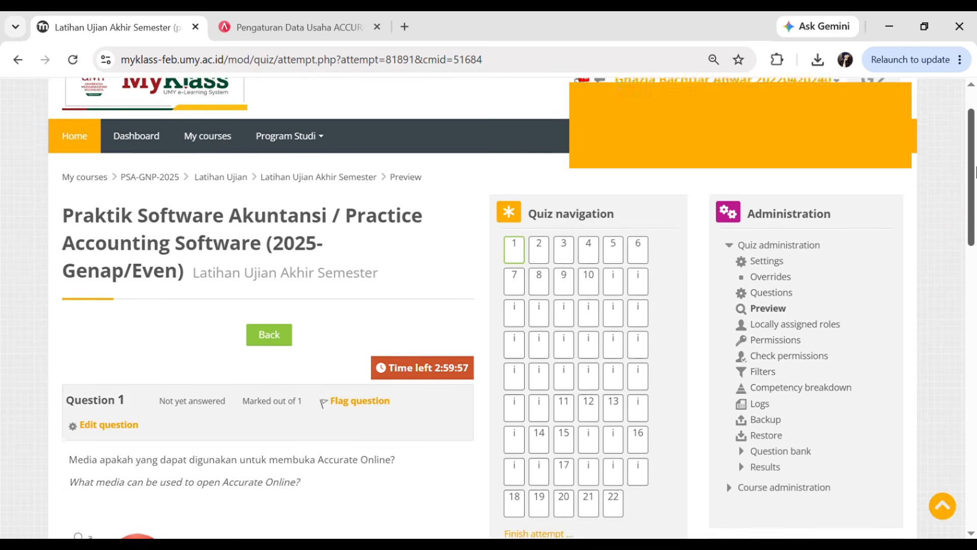
{"action": "scroll", "coordinate": [974, 171], "scroll_direction": "up", "scroll_amount": 1}
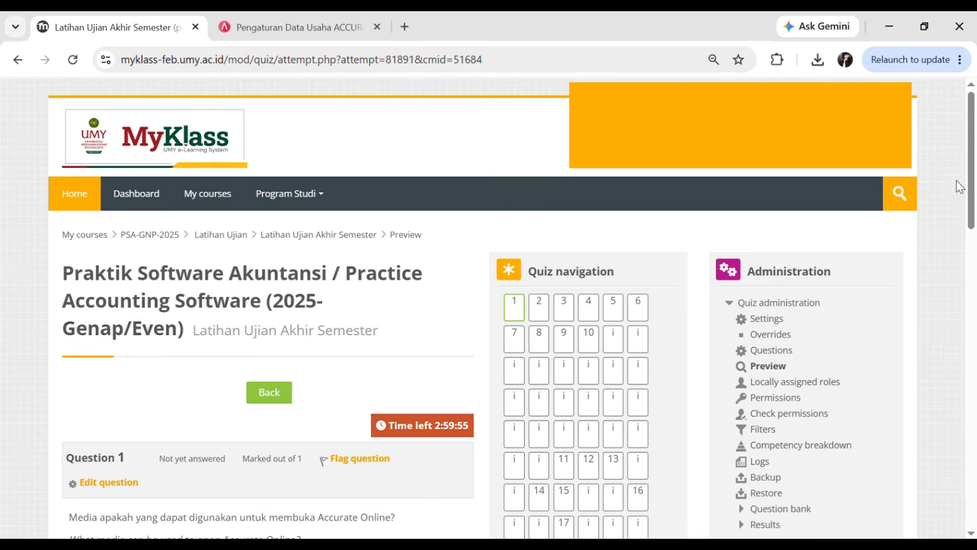
{"action": "scroll", "coordinate": [975, 164], "scroll_direction": "down", "scroll_amount": 1}
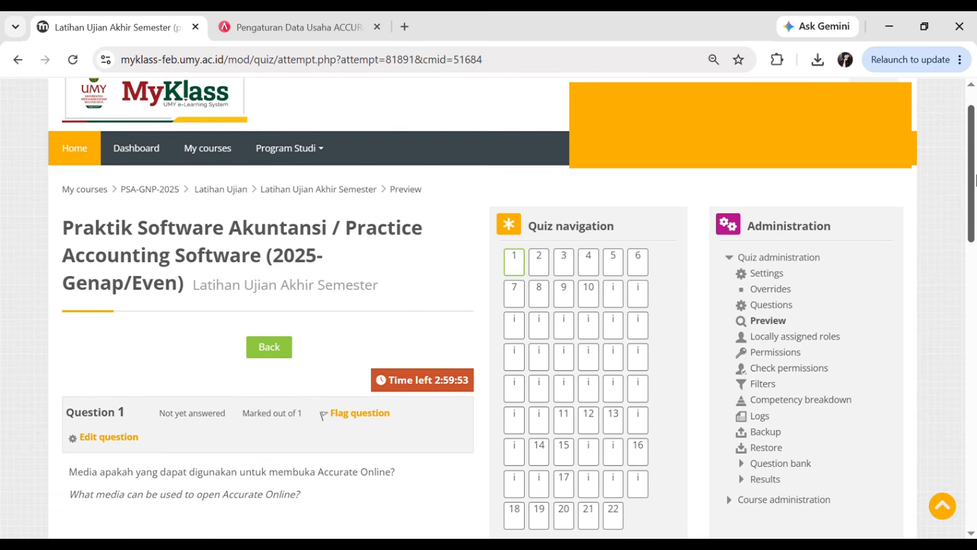
{"action": "scroll", "coordinate": [975, 164], "scroll_direction": "up", "scroll_amount": 1}
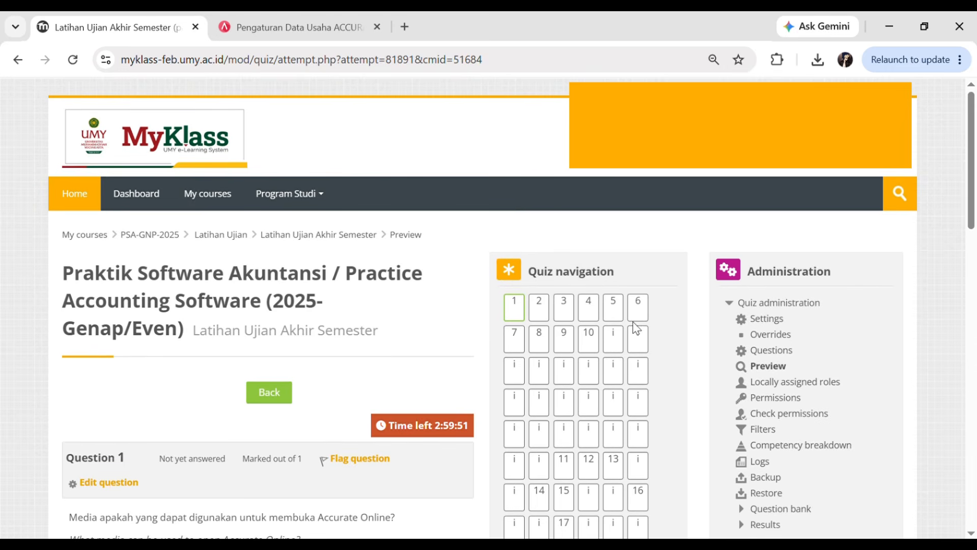
- Open the quiz's Information page to read the PT Hyundai Molding case
{"action": "left_click", "coordinate": [618, 349]}
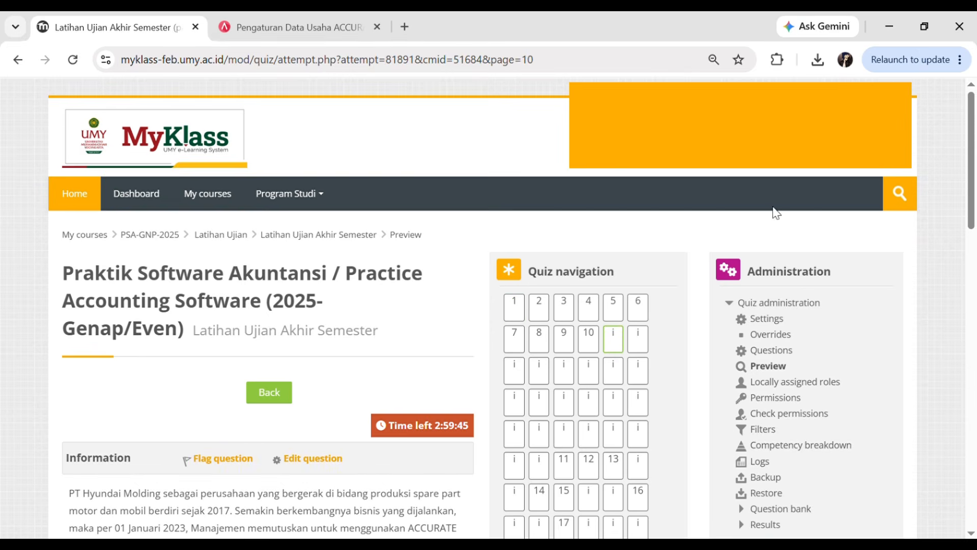
{"action": "scroll", "coordinate": [975, 147], "scroll_direction": "down", "scroll_amount": 1}
{"action": "scroll", "coordinate": [975, 147], "scroll_direction": "up", "scroll_amount": 1}
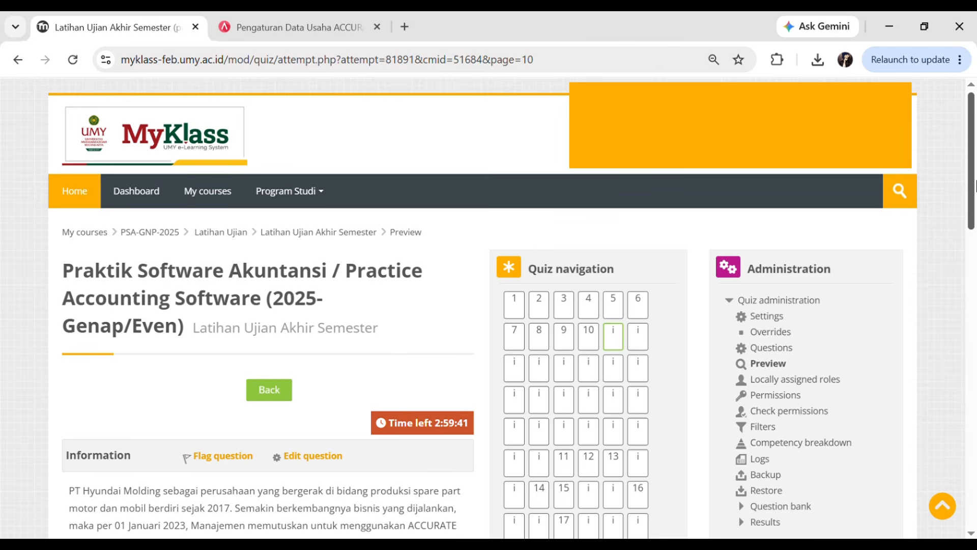
{"action": "scroll", "coordinate": [975, 224], "scroll_direction": "down", "scroll_amount": 2}
{"action": "left_click", "coordinate": [285, 26]}
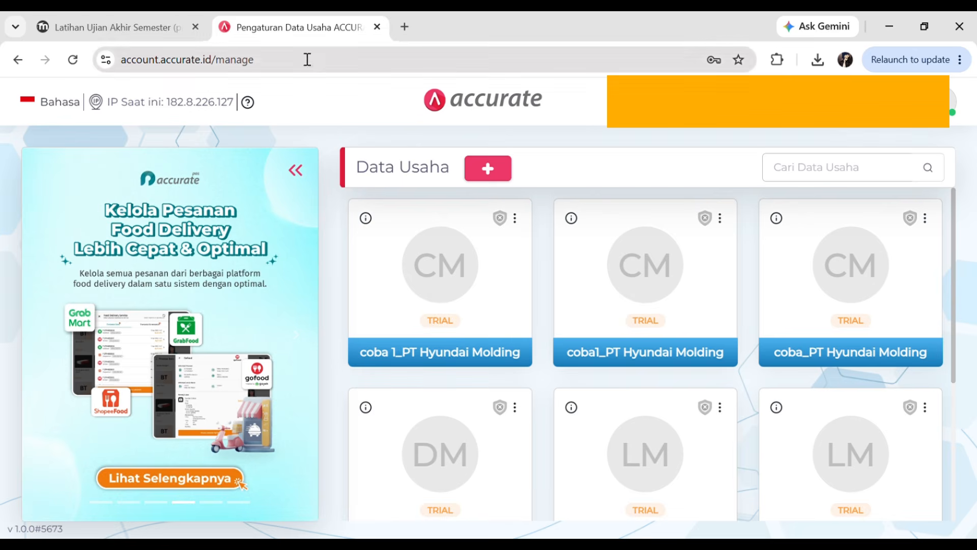
- Read through the PT Hyundai Molding Informasi Perusahaan table, then return to Accurate's Data Usaha list
{"action": "left_click", "coordinate": [97, 23]}
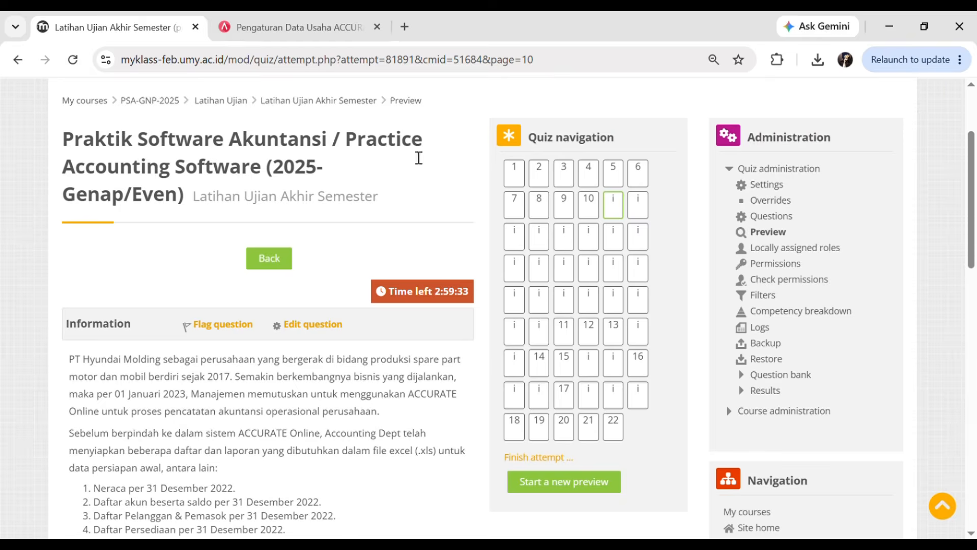
{"action": "scroll", "coordinate": [974, 222], "scroll_direction": "down", "scroll_amount": 5}
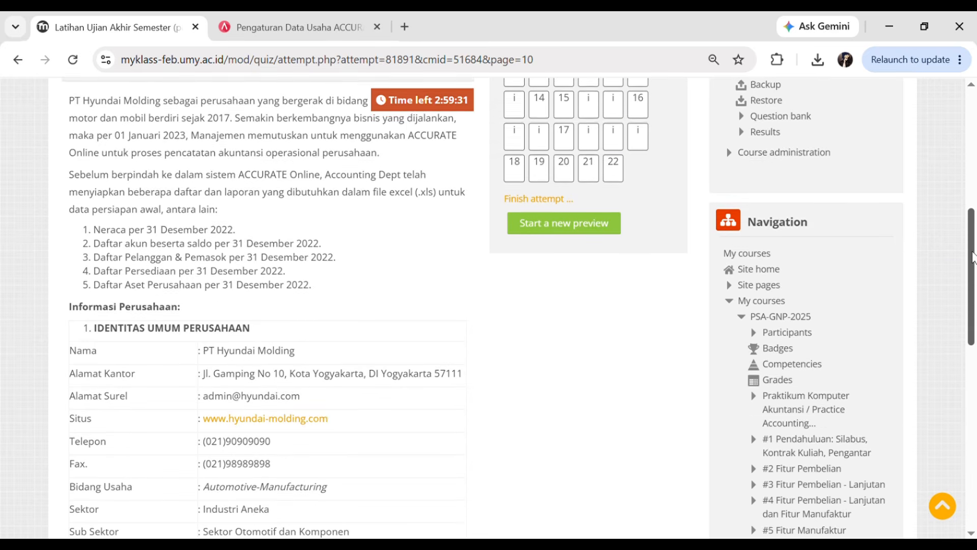
{"action": "left_click_drag", "start_coordinate": [974, 259], "coordinate": [976, 250]}
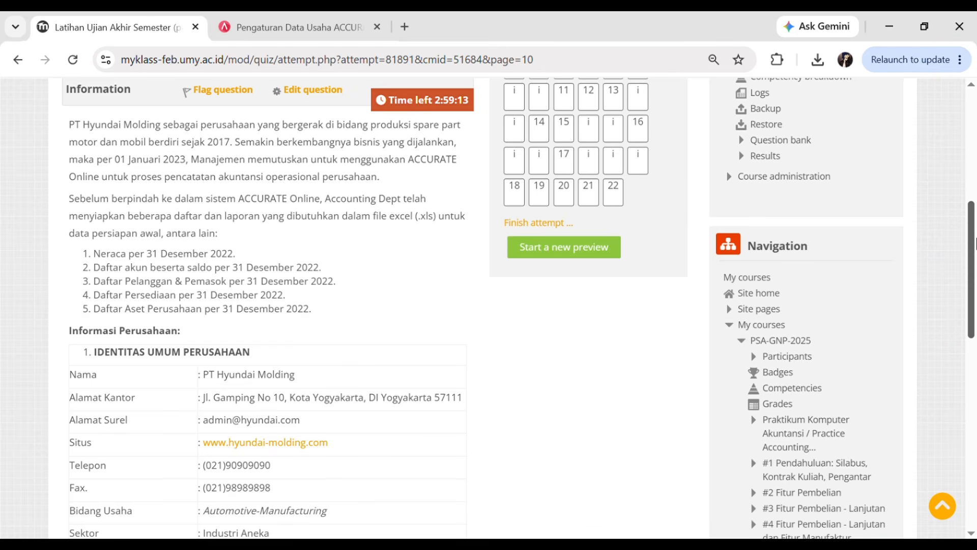
{"action": "scroll", "coordinate": [975, 244], "scroll_direction": "down", "scroll_amount": 1}
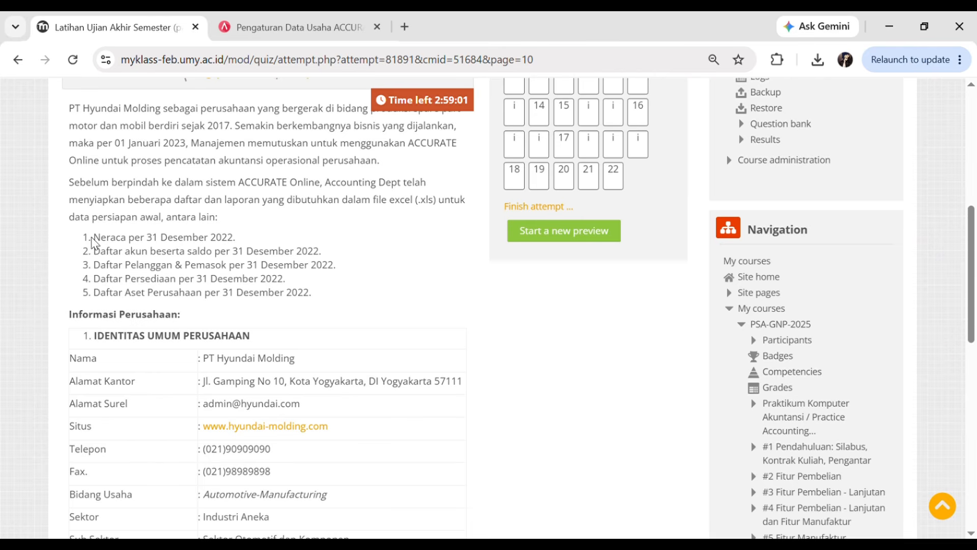
{"action": "left_click_drag", "start_coordinate": [83, 243], "coordinate": [106, 242]}
{"action": "left_click", "coordinate": [182, 278]}
{"action": "scroll", "coordinate": [815, 265], "scroll_direction": "up", "scroll_amount": 2}
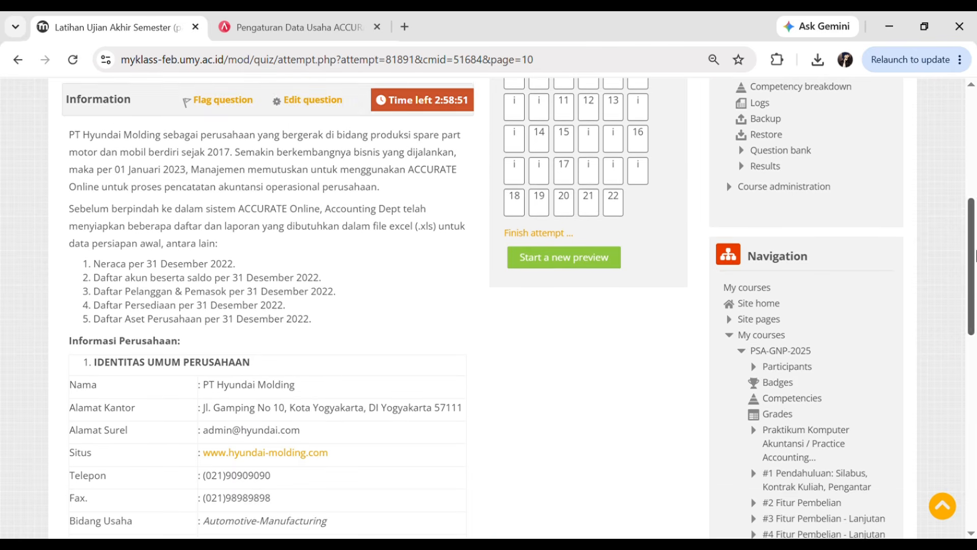
{"action": "left_click", "coordinate": [280, 15]}
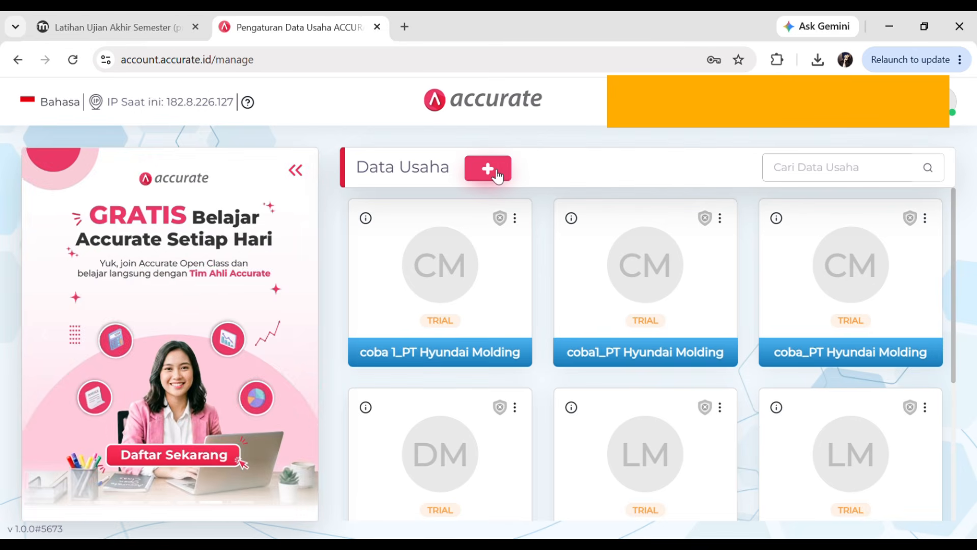
- Start a new Data Usaha with Accurate Online as the chosen product
{"action": "left_click", "coordinate": [497, 169]}
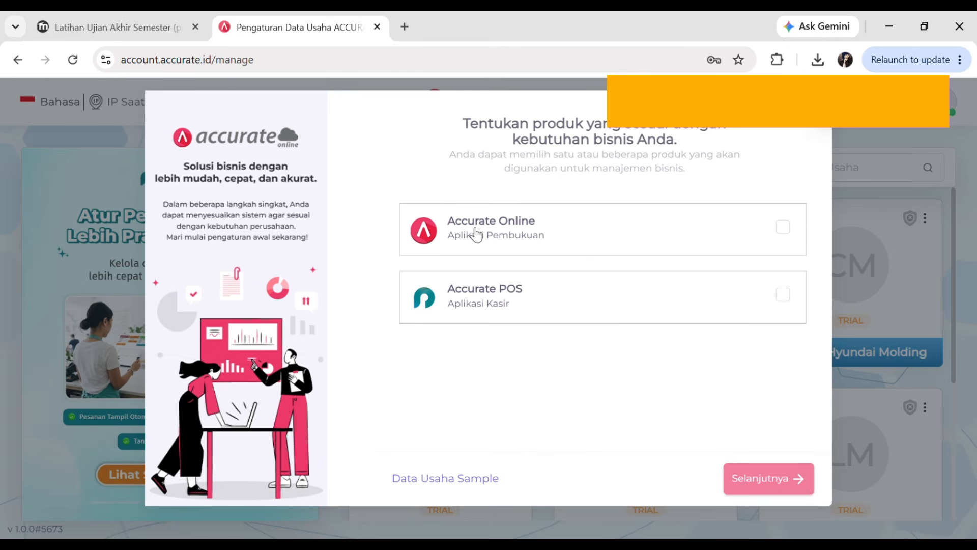
{"action": "left_click", "coordinate": [779, 232]}
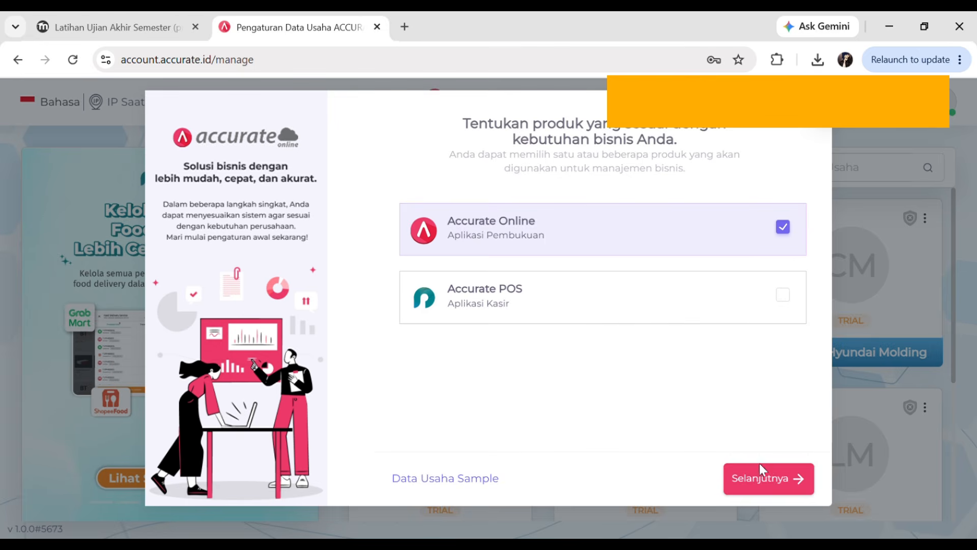
{"action": "left_click", "coordinate": [757, 477]}
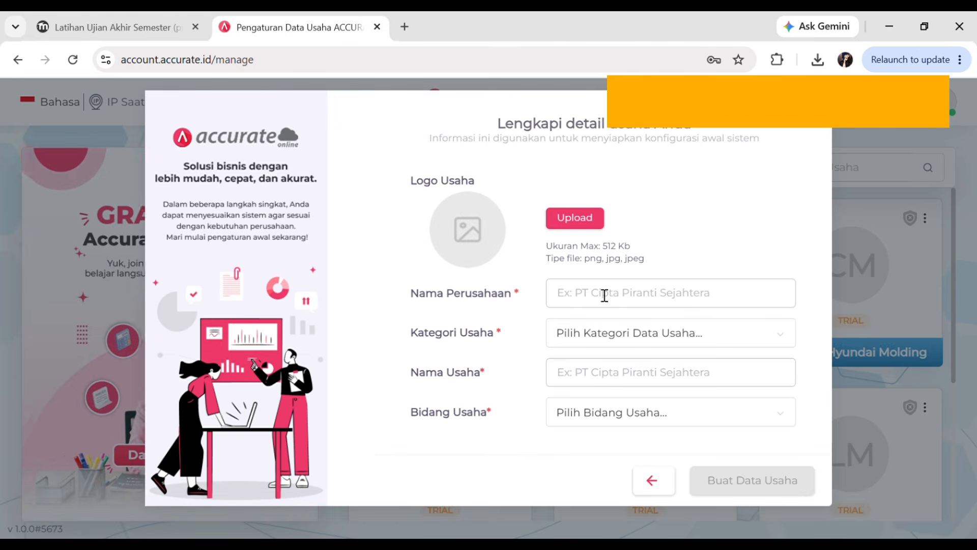
- Set the company name to PT Hyundai Molding and the category to MANUFACTURER
{"action": "left_click", "coordinate": [588, 306]}
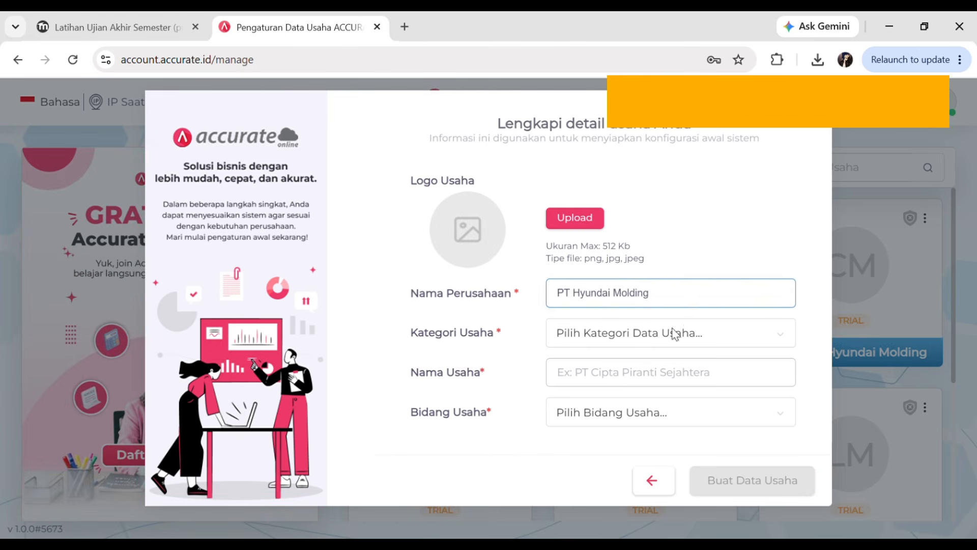
{"action": "left_click", "coordinate": [702, 331]}
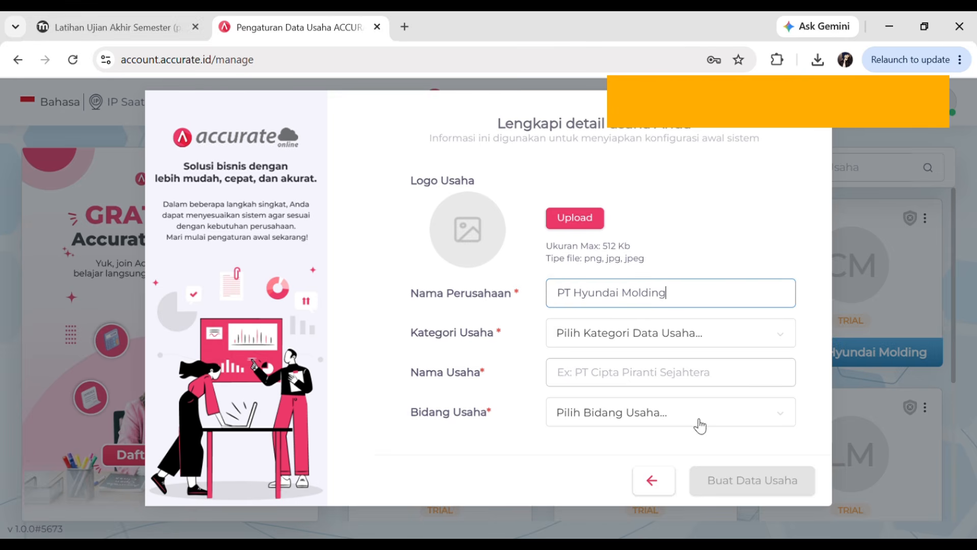
{"action": "left_click", "coordinate": [611, 338]}
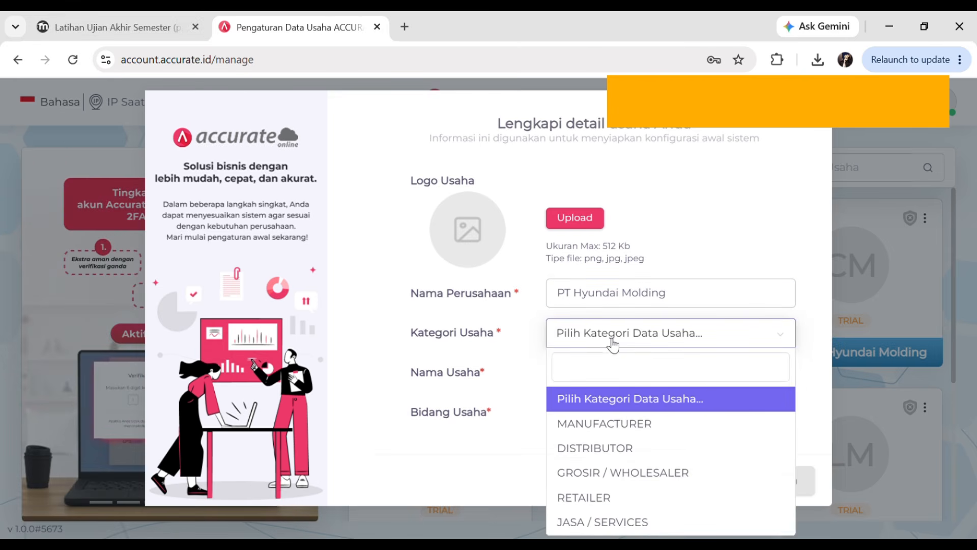
{"action": "left_click", "coordinate": [625, 431]}
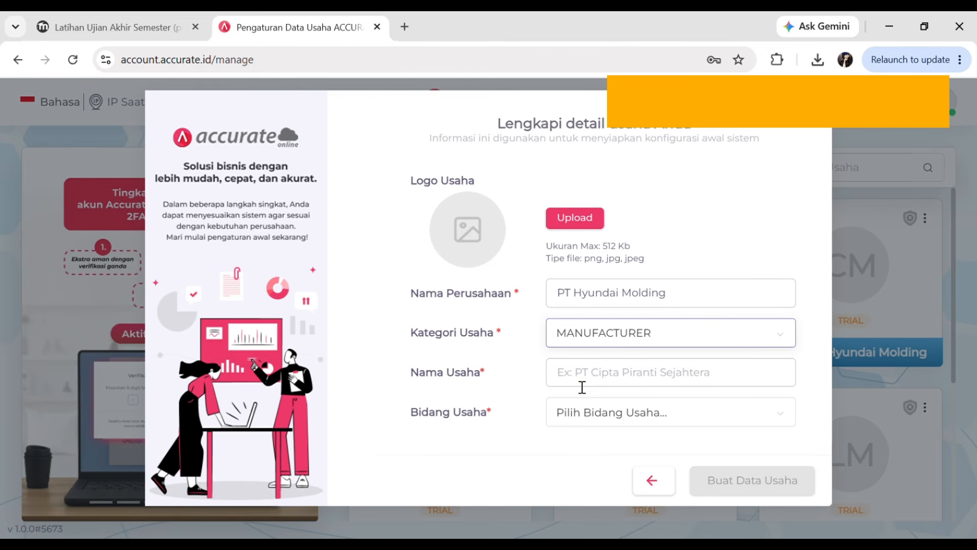
- Name the business 'Latihan 3_PT Hyundai Molding', choose Automotive (Otomotif), and create it
{"action": "left_click", "coordinate": [591, 380]}
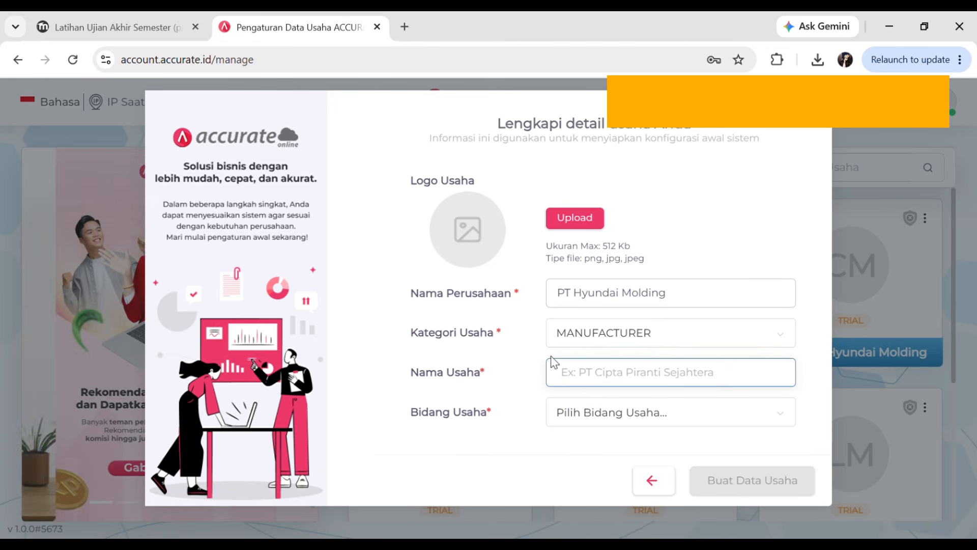
{"action": "type", "text": "Latihan 2_PT Hyundai Molding"}
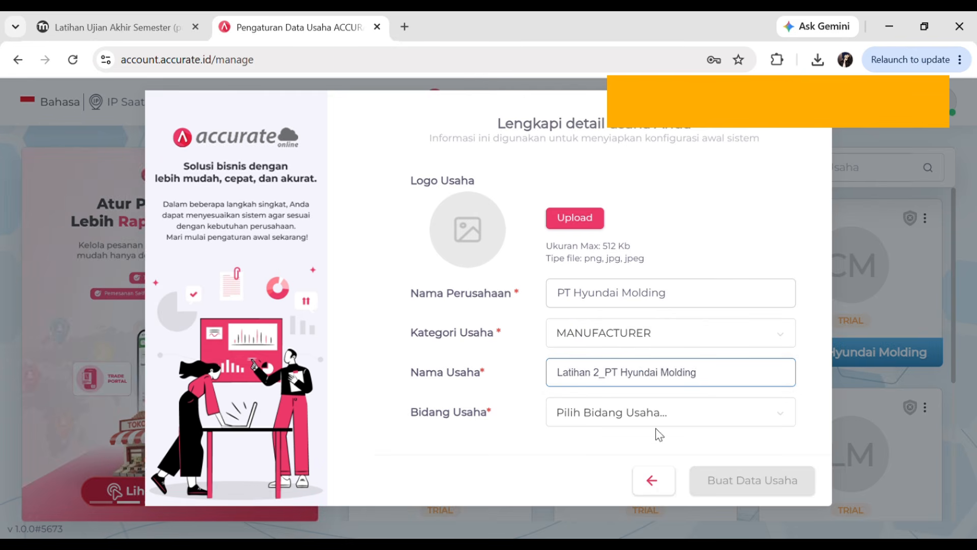
{"action": "left_click", "coordinate": [622, 421]}
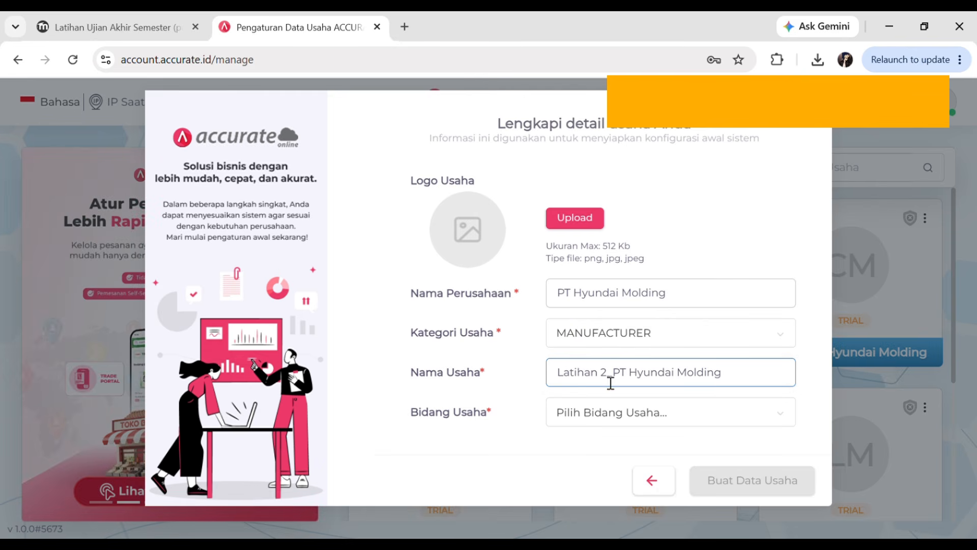
{"action": "key", "text": "BackSpace"}
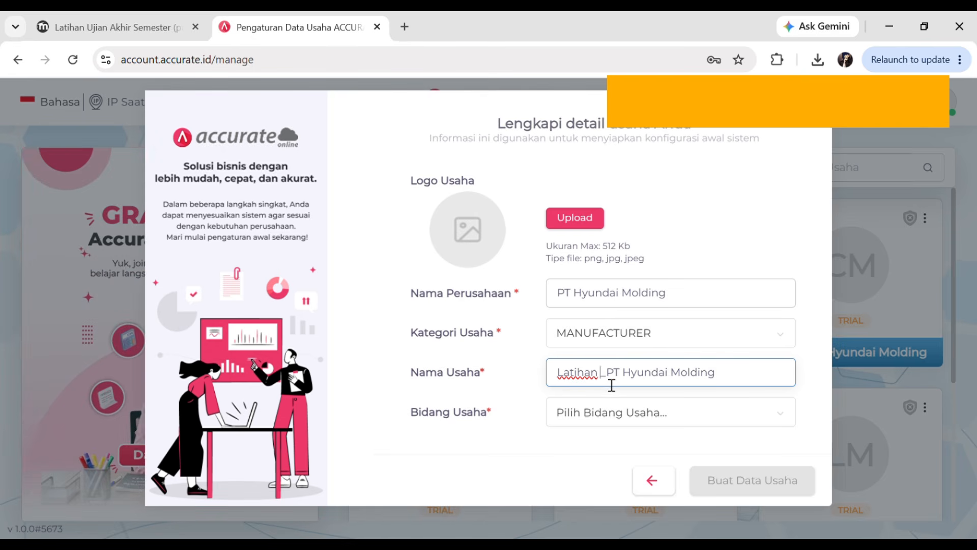
{"action": "type", "text": "3"}
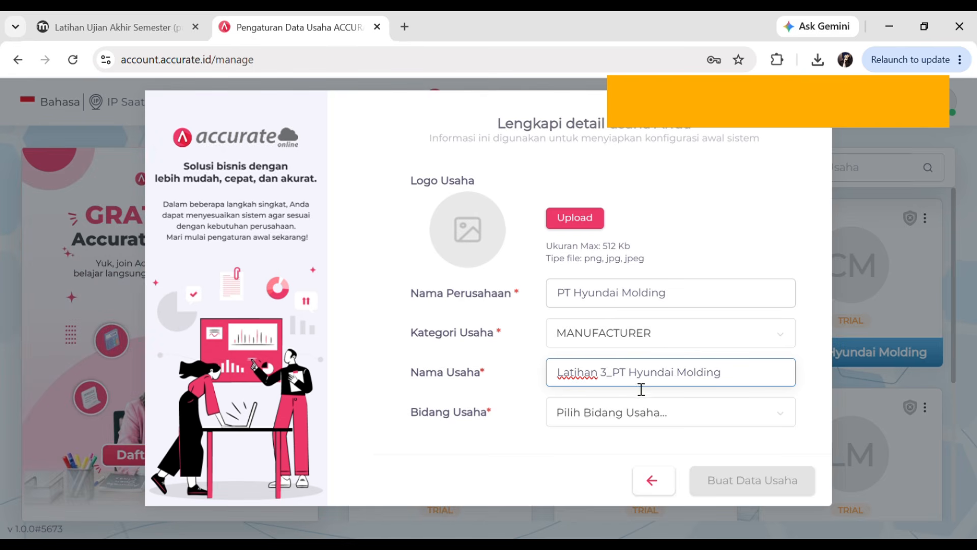
{"action": "left_click", "coordinate": [713, 416]}
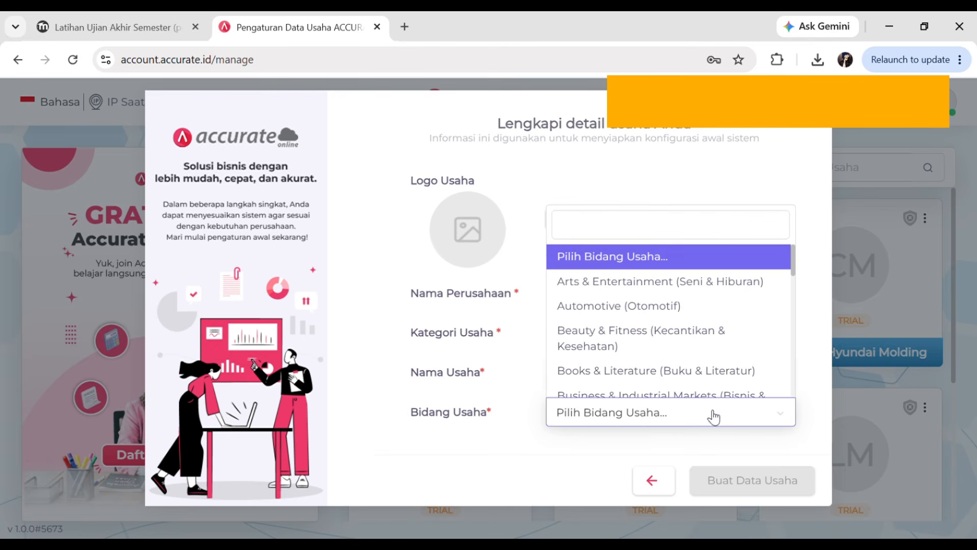
{"action": "left_click", "coordinate": [603, 319]}
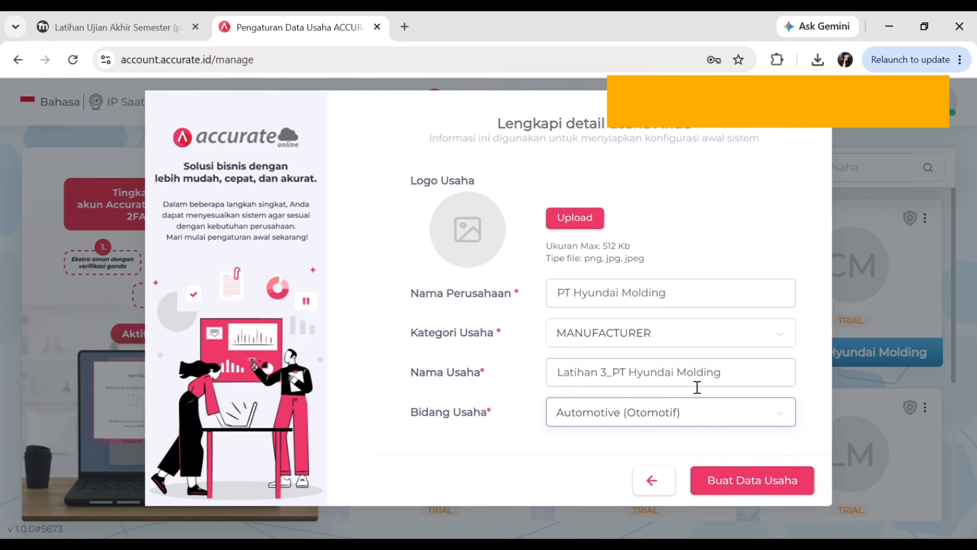
{"action": "left_click", "coordinate": [732, 478]}
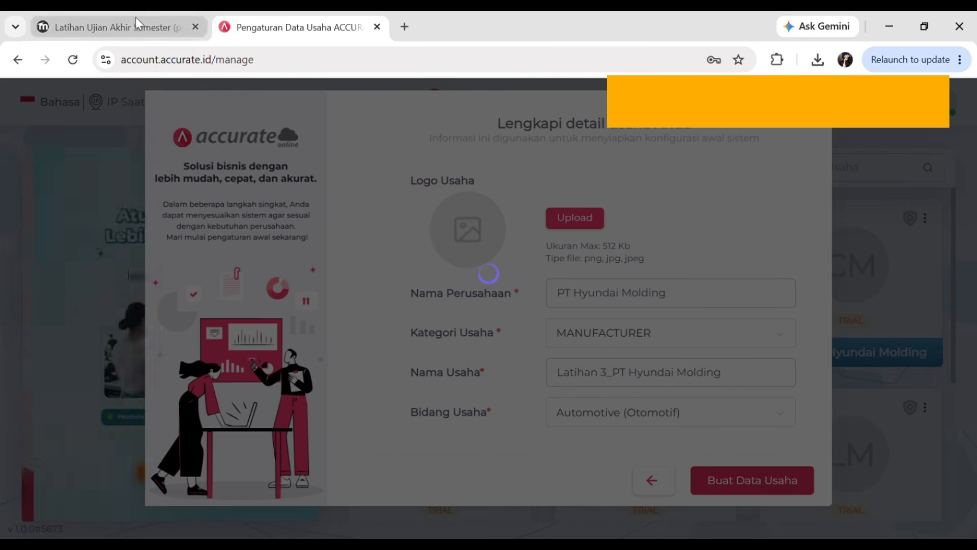
{"action": "left_click", "coordinate": [112, 27]}
{"action": "left_click_drag", "start_coordinate": [972, 237], "coordinate": [972, 327]}
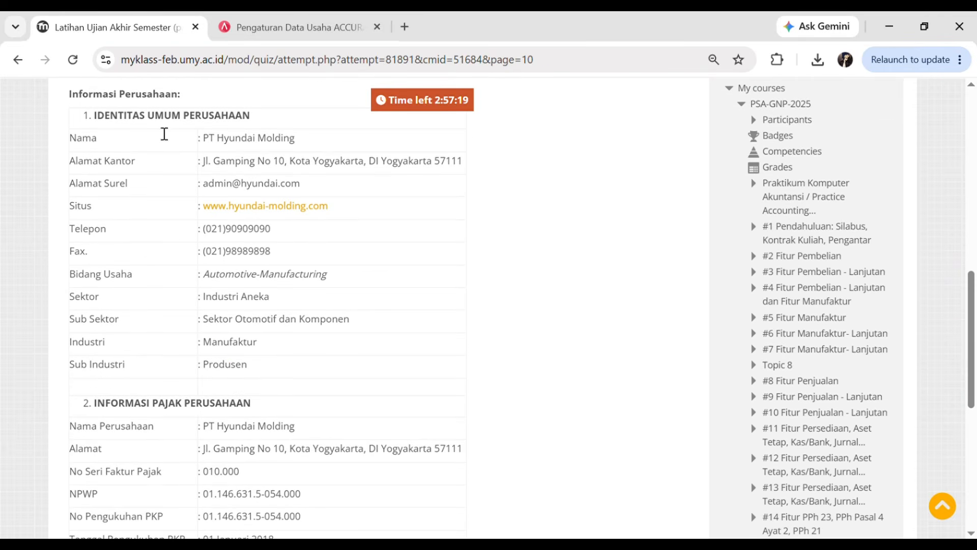
{"action": "scroll", "coordinate": [149, 117], "scroll_direction": "down", "scroll_amount": 2}
{"action": "scroll", "coordinate": [149, 117], "scroll_direction": "down", "scroll_amount": 2}
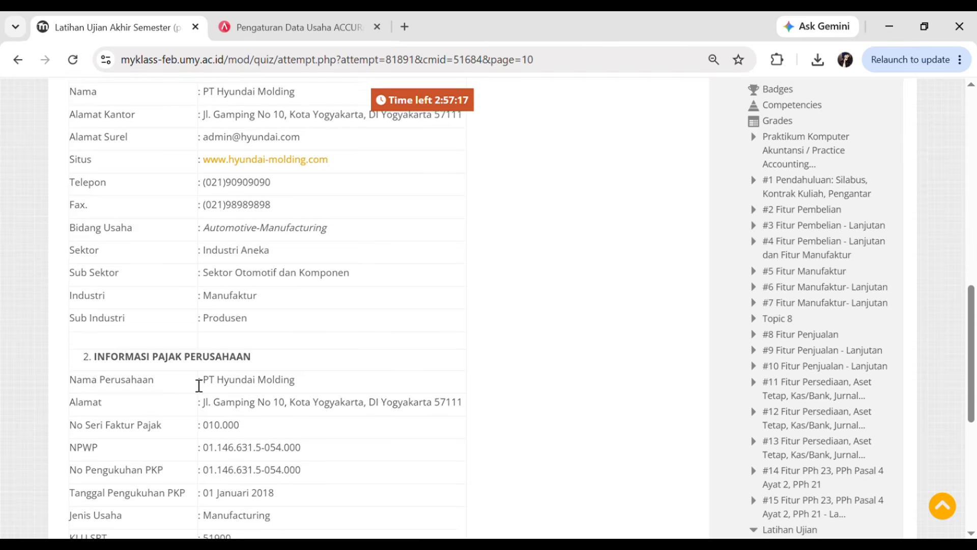
{"action": "scroll", "coordinate": [214, 336], "scroll_direction": "down", "scroll_amount": 2}
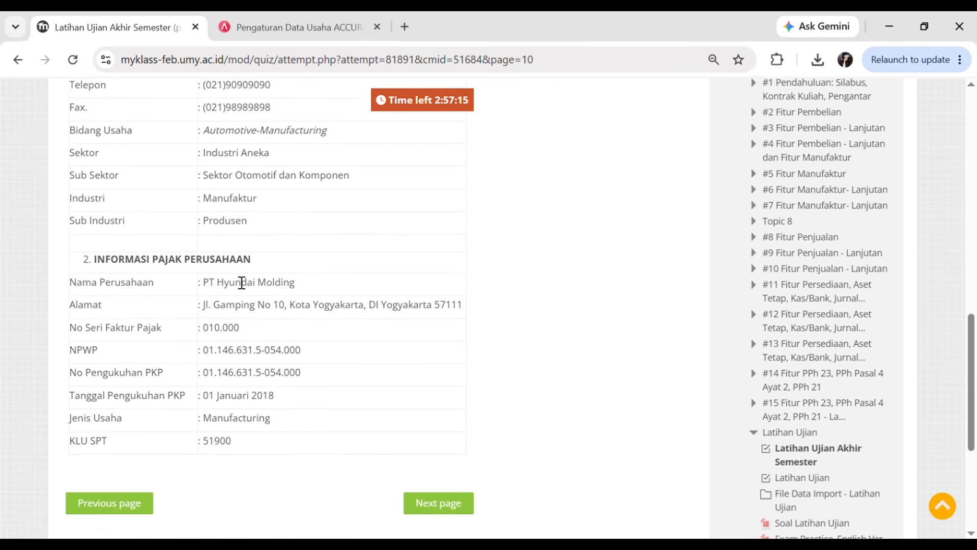
{"action": "scroll", "coordinate": [201, 265], "scroll_direction": "up", "scroll_amount": 1}
{"action": "scroll", "coordinate": [203, 283], "scroll_direction": "up", "scroll_amount": 4}
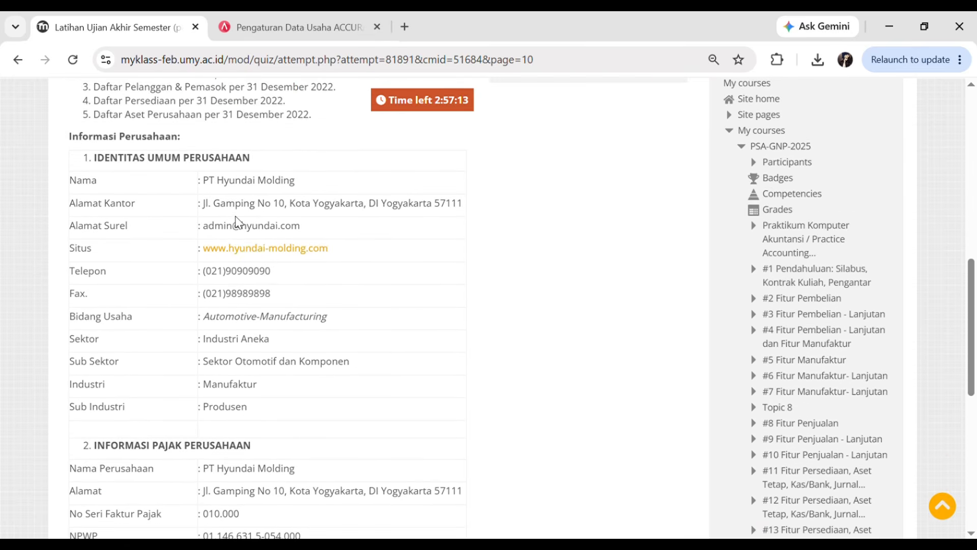
{"action": "scroll", "coordinate": [308, 254], "scroll_direction": "up", "scroll_amount": 1}
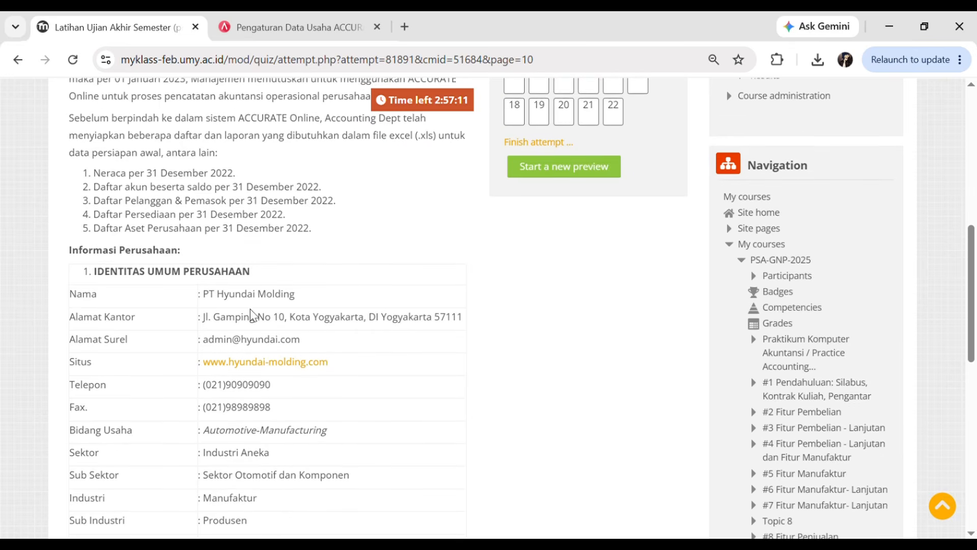
{"action": "scroll", "coordinate": [250, 304], "scroll_direction": "up", "scroll_amount": 2}
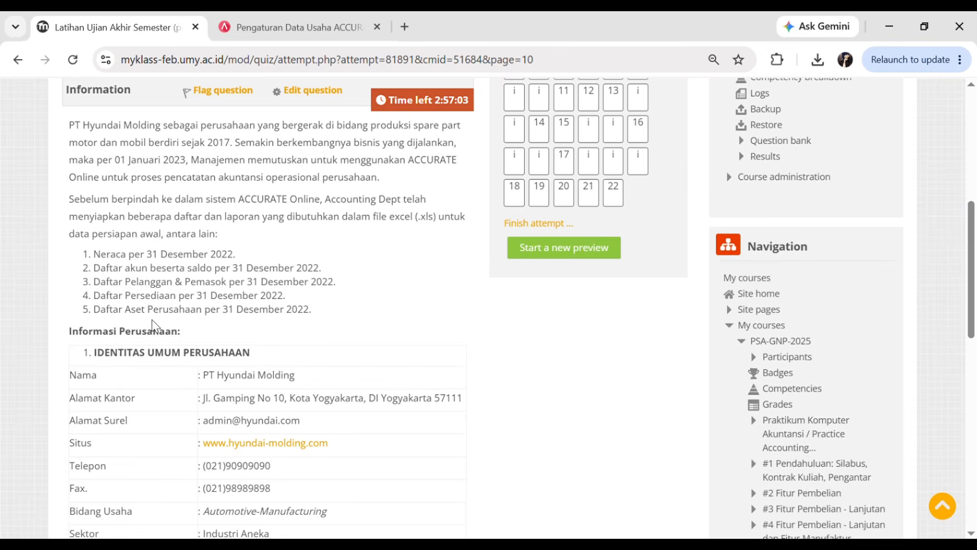
{"action": "scroll", "coordinate": [156, 325], "scroll_direction": "down", "scroll_amount": 1}
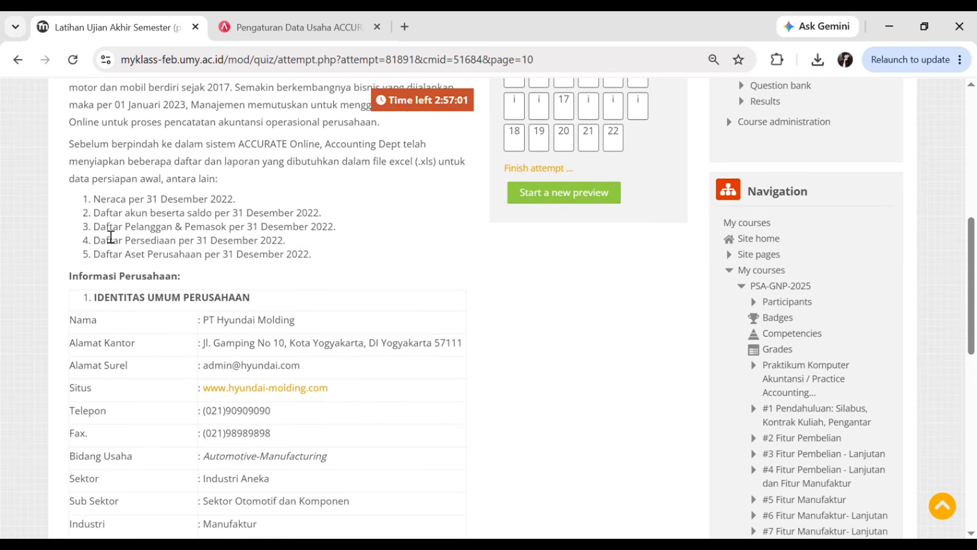
{"action": "scroll", "coordinate": [111, 237], "scroll_direction": "up", "scroll_amount": 1}
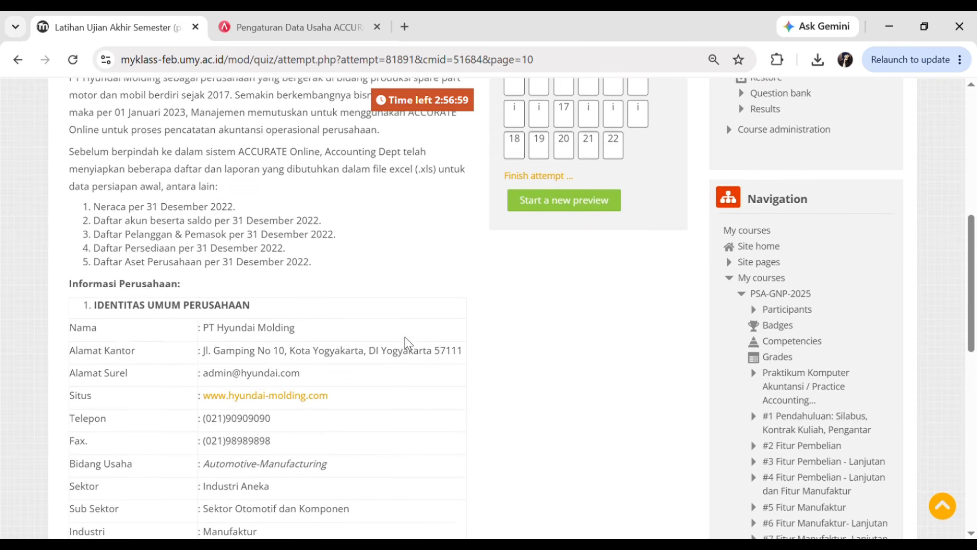
{"action": "scroll", "coordinate": [408, 342], "scroll_direction": "down", "scroll_amount": 3}
- Continue from the success dialog into the new Latihan 3_PT Hyundai Molding database
{"action": "left_click", "coordinate": [299, 16]}
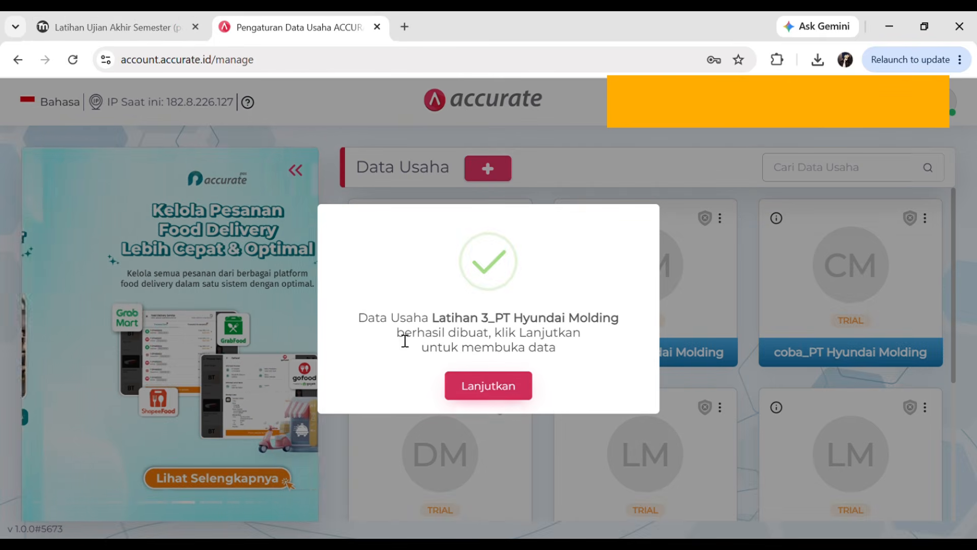
{"action": "left_click", "coordinate": [506, 389]}
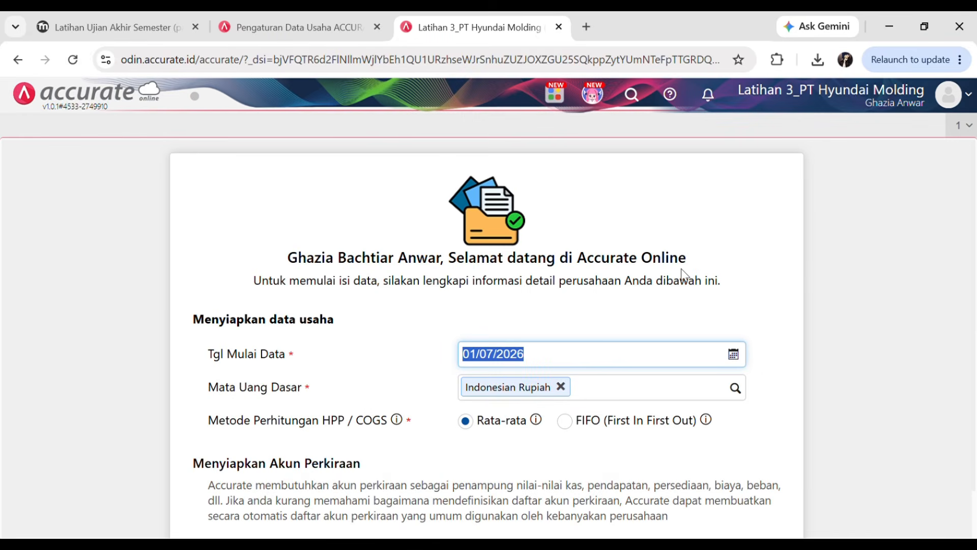
{"action": "scroll", "coordinate": [501, 330], "scroll_direction": "down", "scroll_amount": 2}
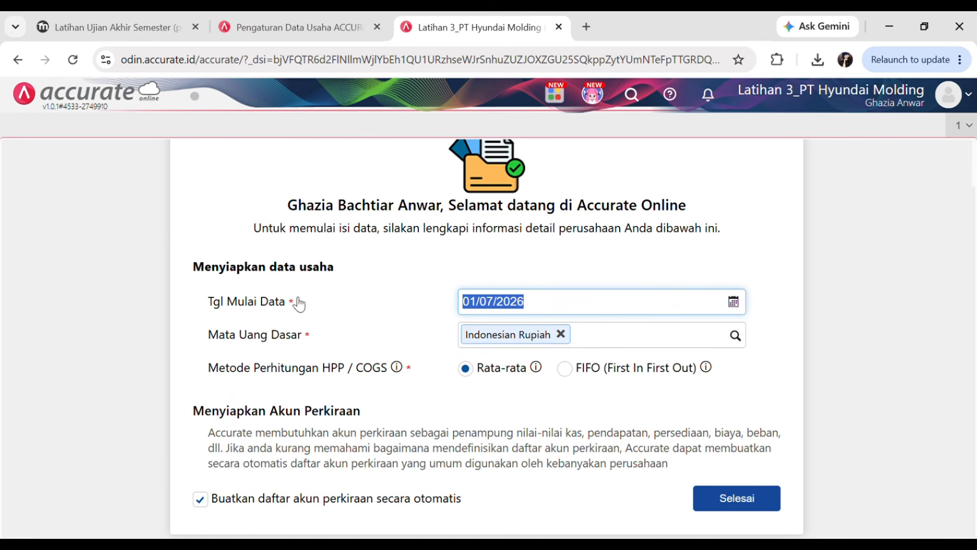
- Review the company-identity table on the quiz page
{"action": "left_click", "coordinate": [97, 23]}
{"action": "scroll", "coordinate": [358, 138], "scroll_direction": "up", "scroll_amount": 4}
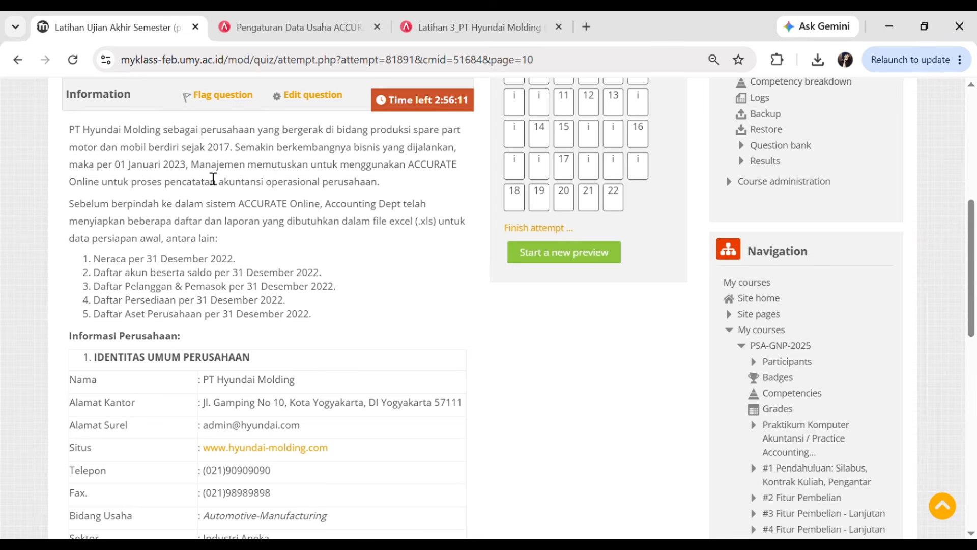
{"action": "scroll", "coordinate": [262, 201], "scroll_direction": "up", "scroll_amount": 1}
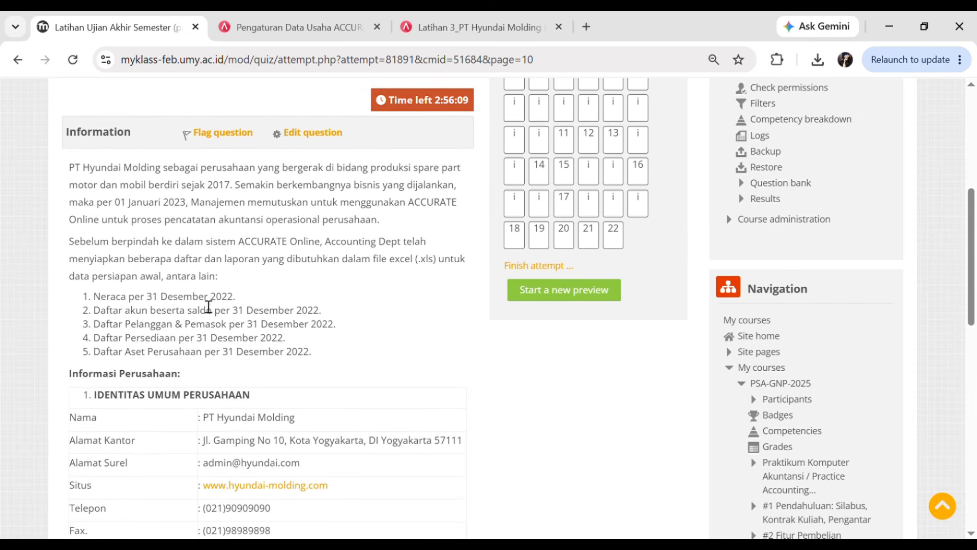
{"action": "scroll", "coordinate": [179, 306], "scroll_direction": "up", "scroll_amount": 3}
{"action": "scroll", "coordinate": [189, 300], "scroll_direction": "down", "scroll_amount": 3}
{"action": "scroll", "coordinate": [316, 251], "scroll_direction": "down", "scroll_amount": 2}
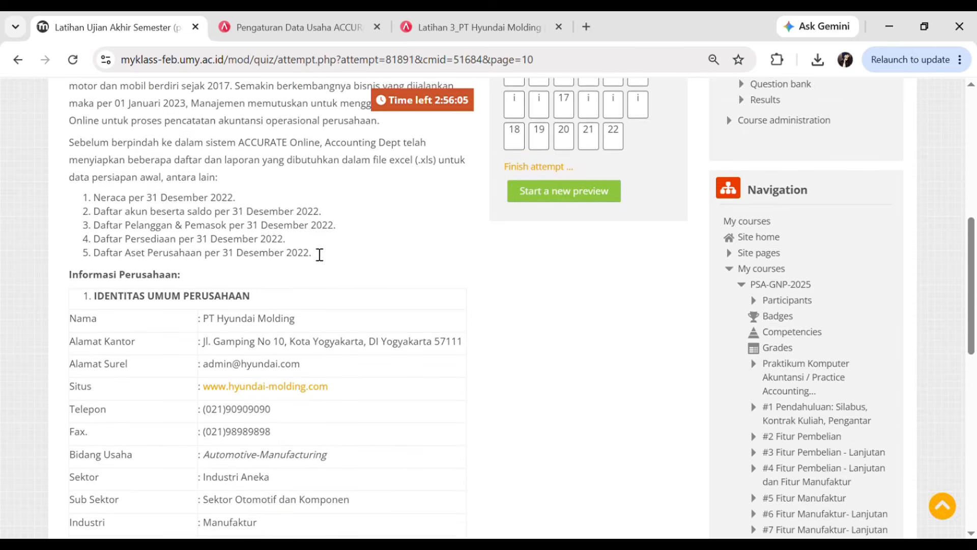
{"action": "scroll", "coordinate": [311, 222], "scroll_direction": "down", "scroll_amount": 1}
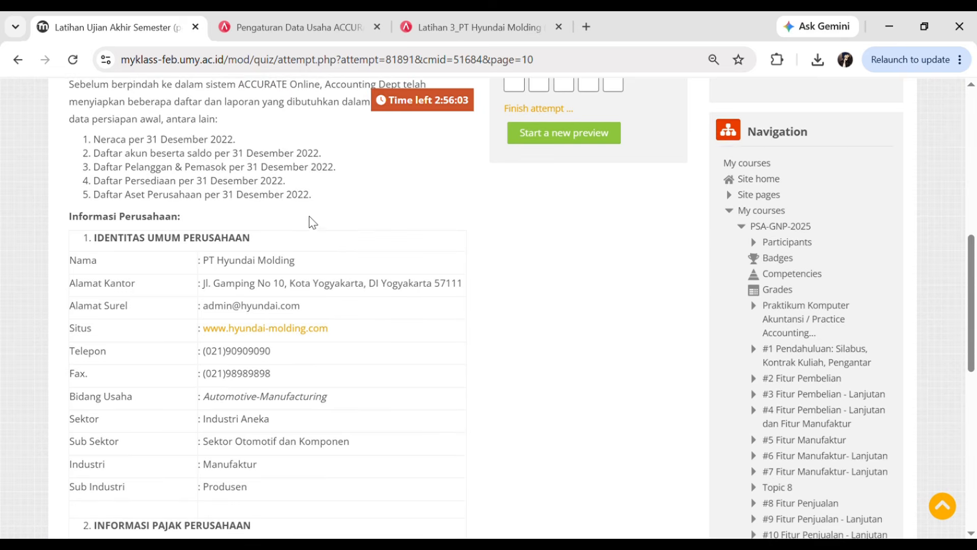
- Set the data start date (Tgl Mulai Data) to 31/12/2022
{"action": "left_click", "coordinate": [463, 18]}
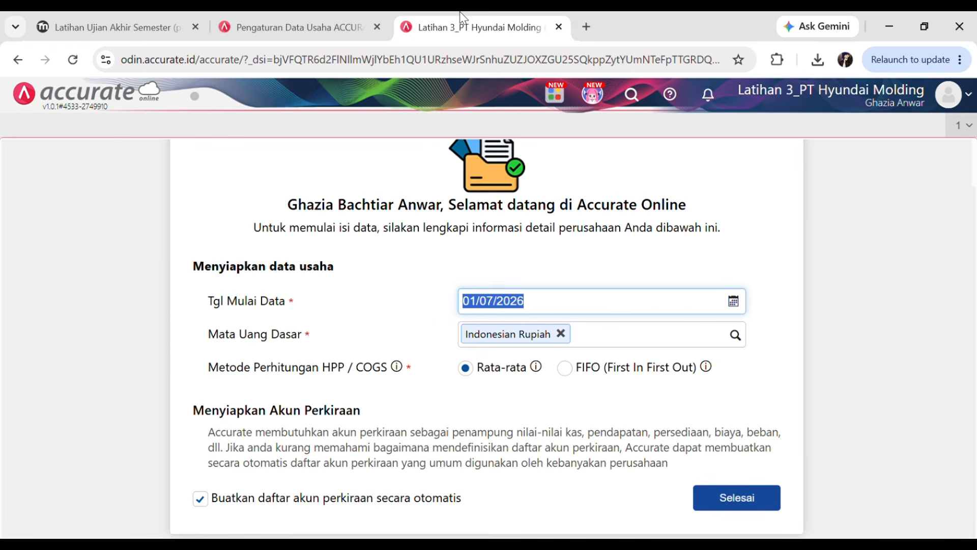
{"action": "type", "text": "3"}
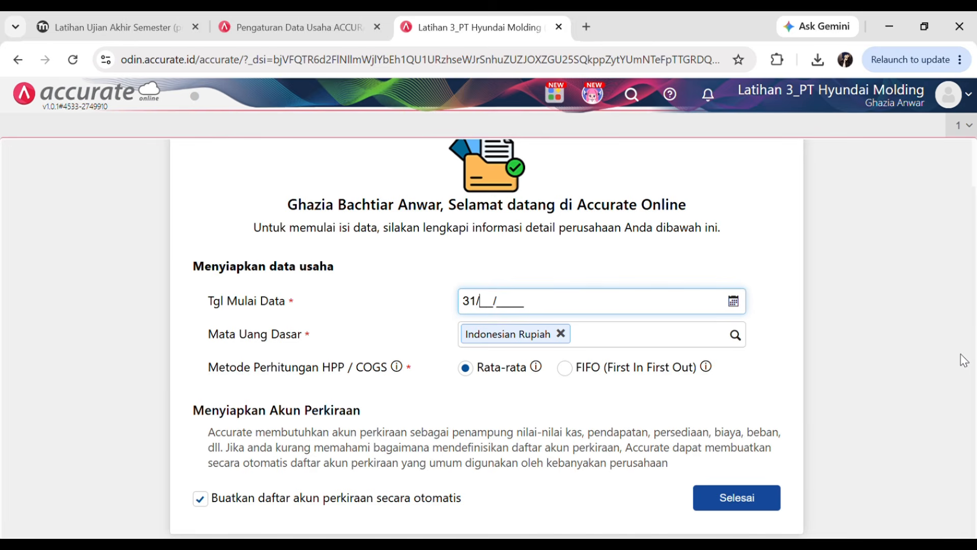
{"action": "type", "text": "1/12/2022"}
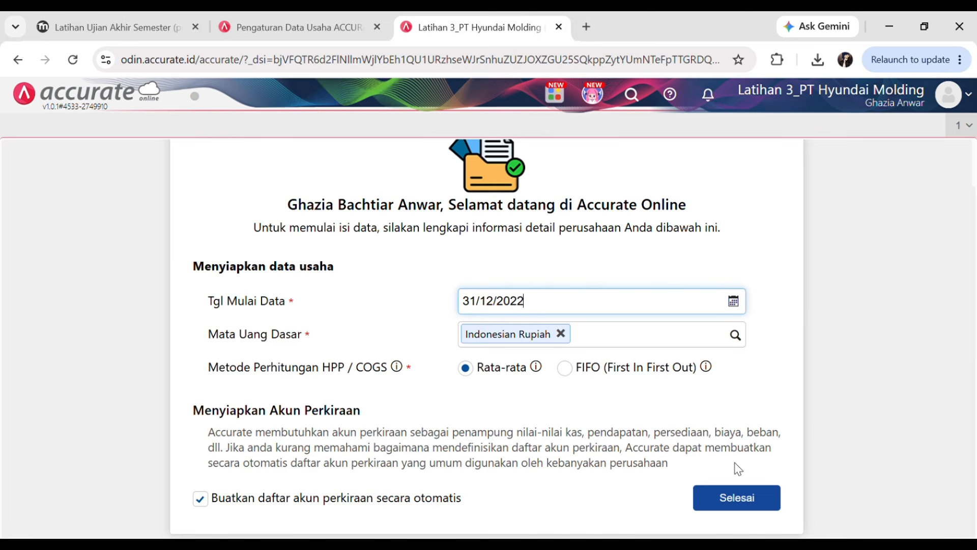
{"action": "left_click", "coordinate": [802, 411]}
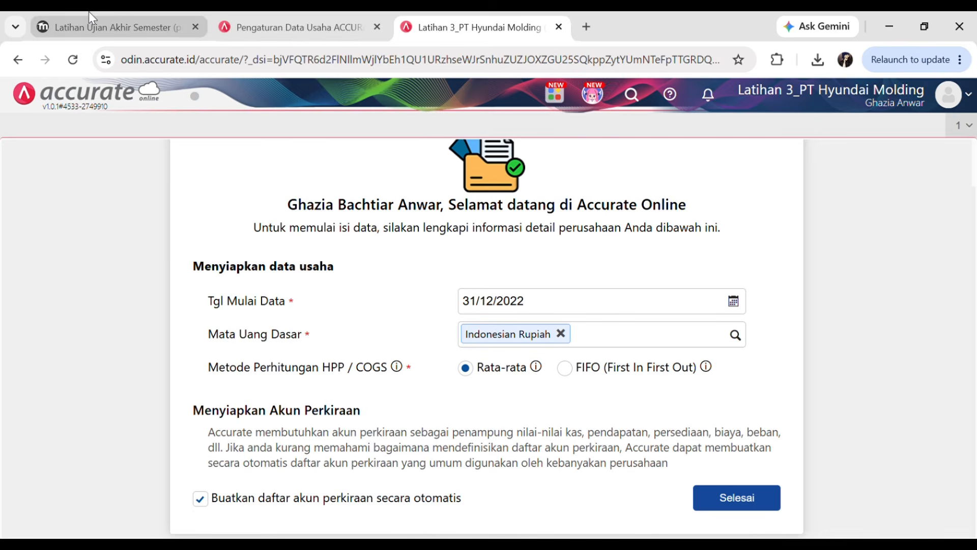
{"action": "left_click", "coordinate": [102, 27]}
{"action": "scroll", "coordinate": [305, 239], "scroll_direction": "down", "scroll_amount": 5}
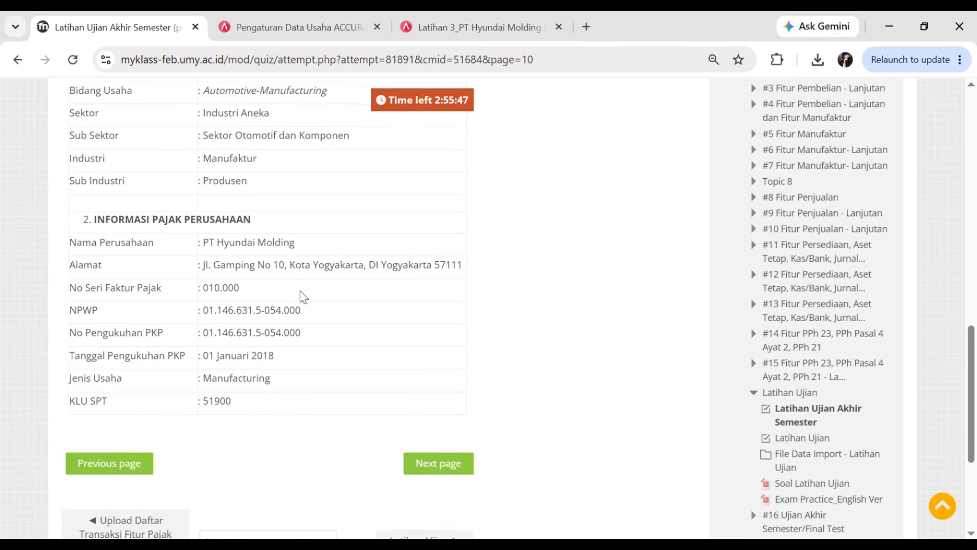
{"action": "scroll", "coordinate": [304, 300], "scroll_direction": "up", "scroll_amount": 6}
{"action": "scroll", "coordinate": [304, 305], "scroll_direction": "up", "scroll_amount": 1}
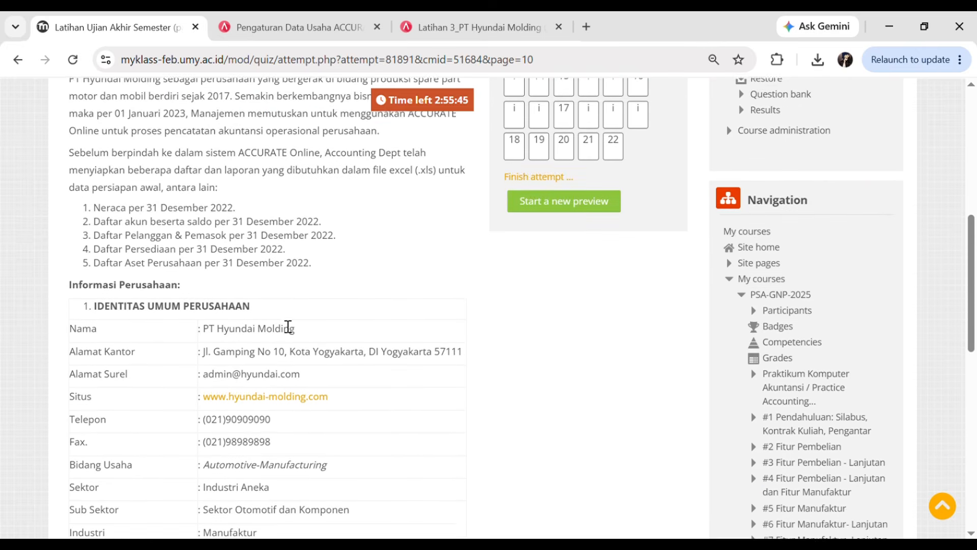
- Turn off automatic chart-of-accounts creation and finish the initial setup
{"action": "left_click", "coordinate": [501, 20]}
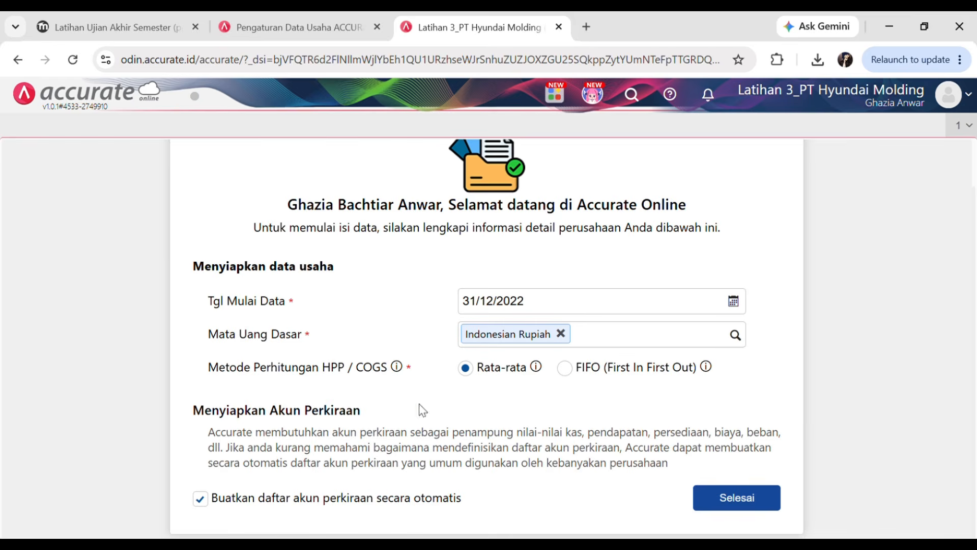
{"action": "left_click", "coordinate": [202, 501]}
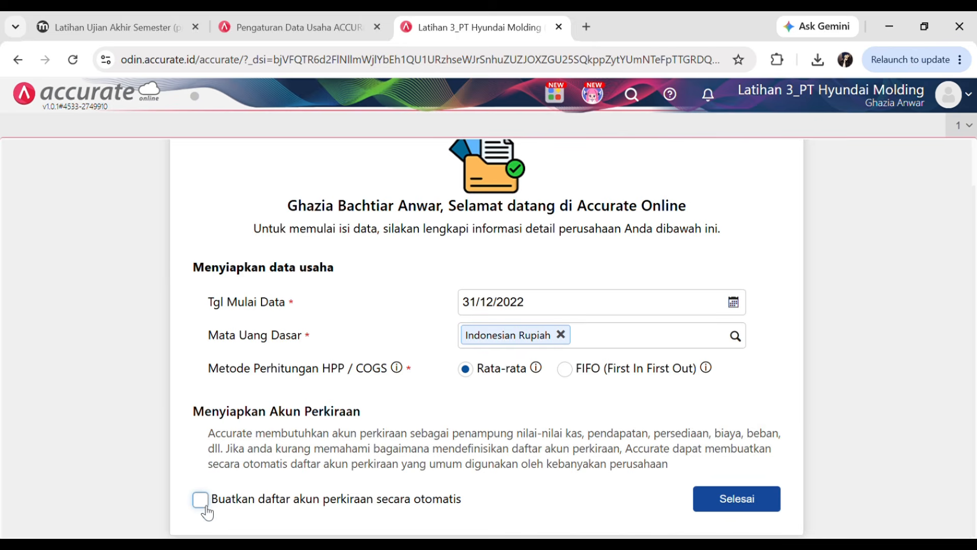
{"action": "left_click", "coordinate": [201, 500]}
{"action": "left_click", "coordinate": [201, 503]}
{"action": "left_click", "coordinate": [756, 505]}
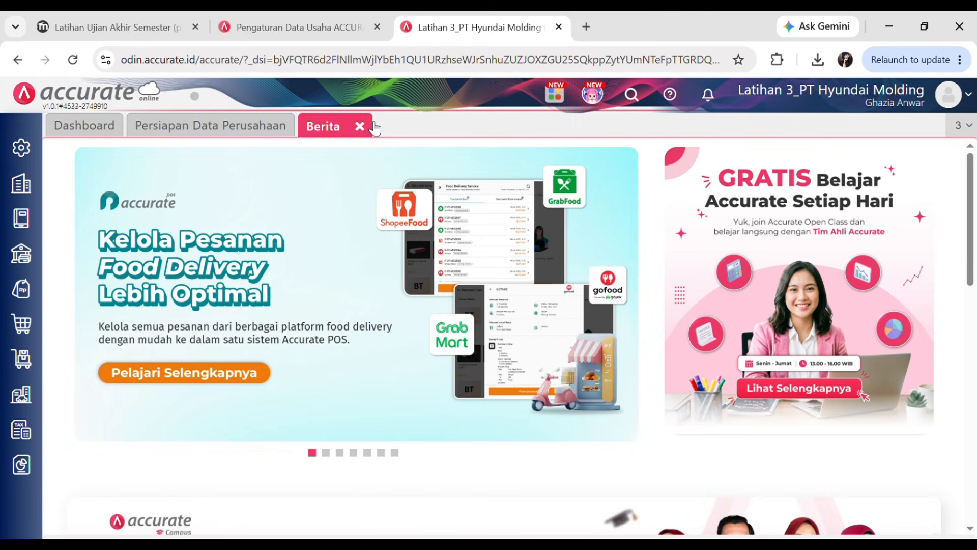
- Close the Berita tab, check the quiz's company details, and return to Persiapan Data Perusahaan
{"action": "left_click", "coordinate": [360, 127]}
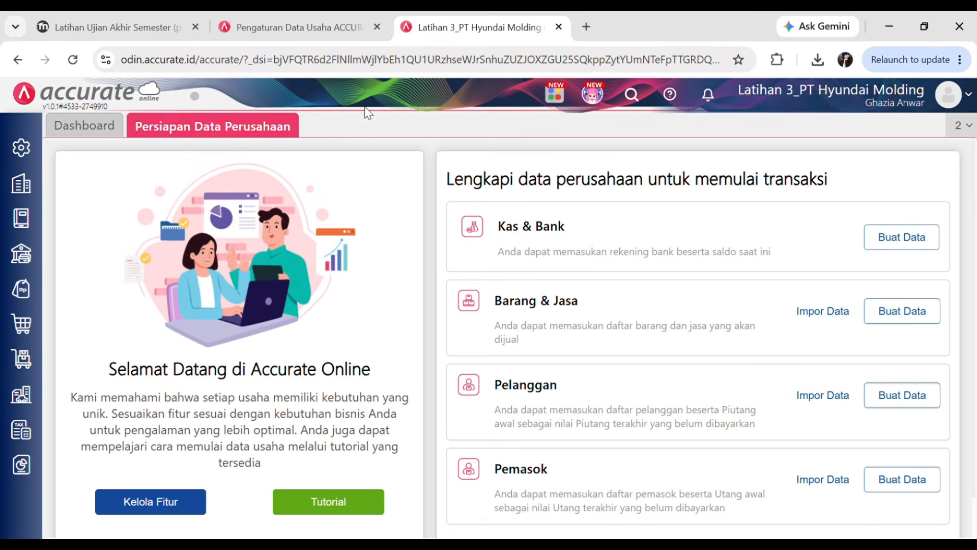
{"action": "left_click", "coordinate": [115, 23]}
{"action": "scroll", "coordinate": [306, 232], "scroll_direction": "down", "scroll_amount": 1}
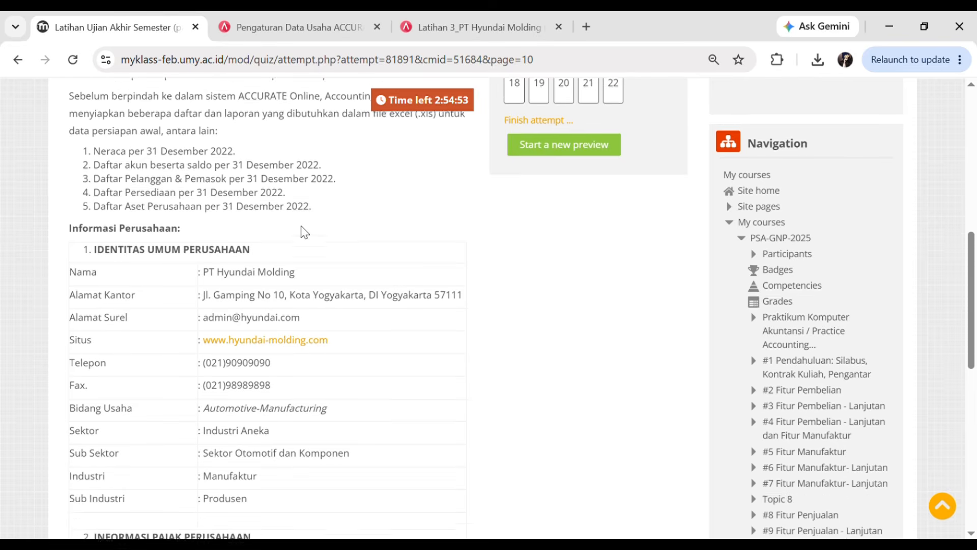
{"action": "scroll", "coordinate": [186, 230], "scroll_direction": "down", "scroll_amount": 1}
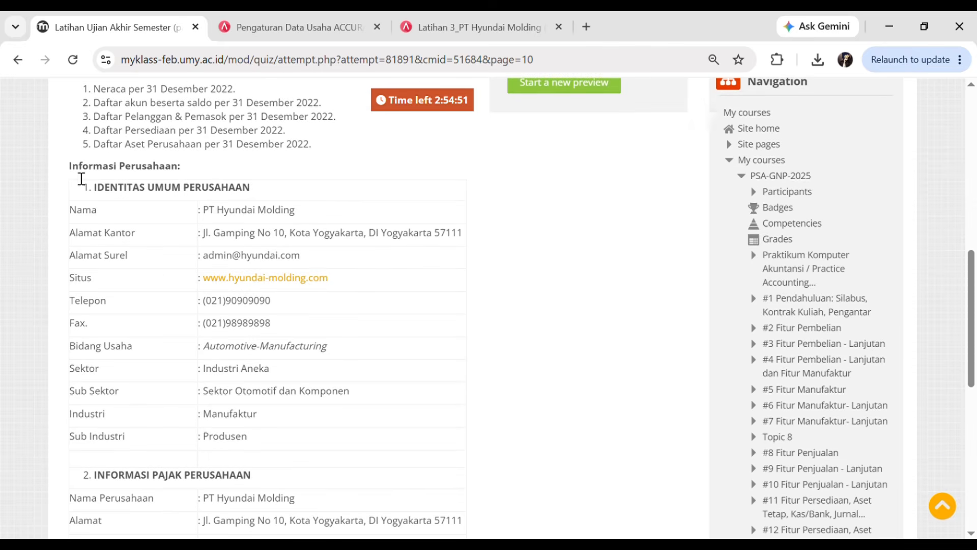
{"action": "scroll", "coordinate": [168, 209], "scroll_direction": "down", "scroll_amount": 1}
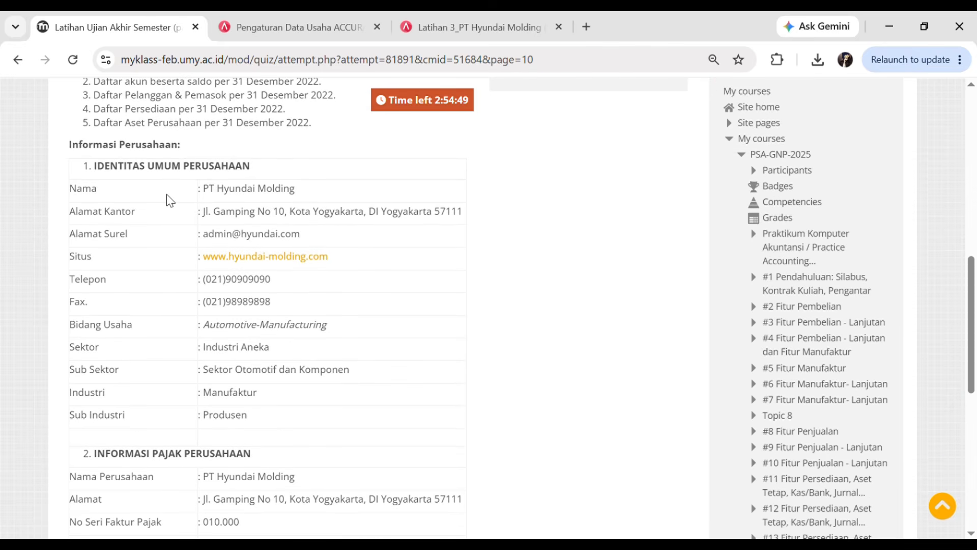
{"action": "left_click", "coordinate": [448, 16]}
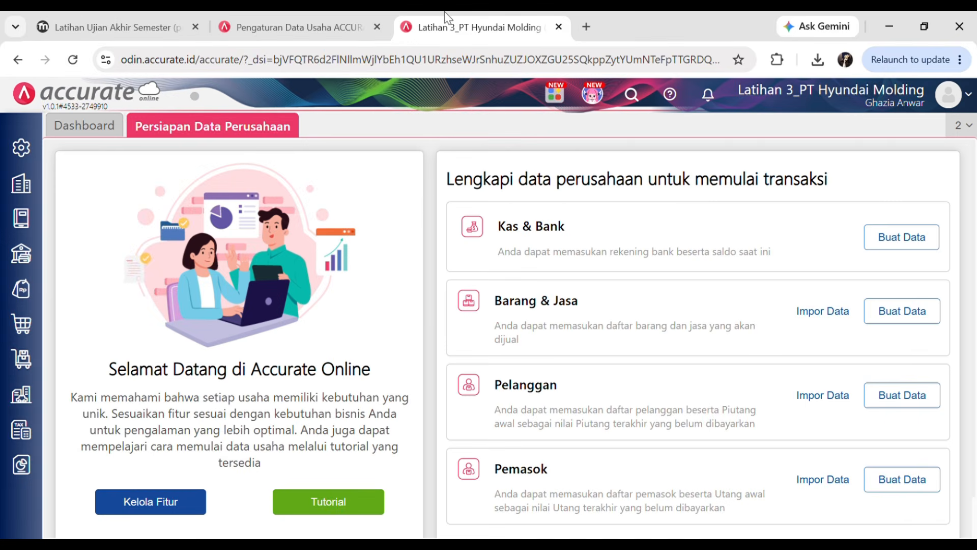
- Open Pengaturan > Preferensi to the company's Info Perusahaan page
{"action": "left_click", "coordinate": [22, 155]}
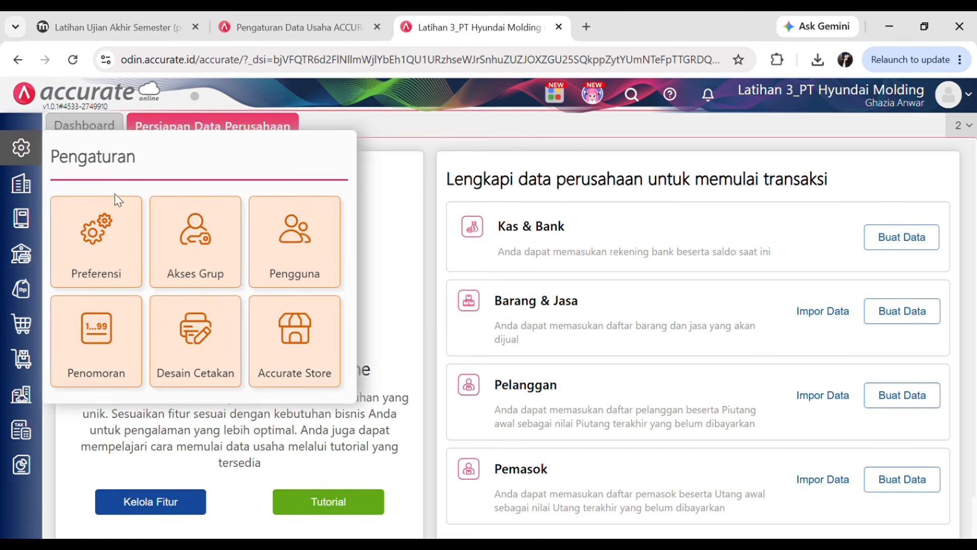
{"action": "left_click", "coordinate": [100, 259]}
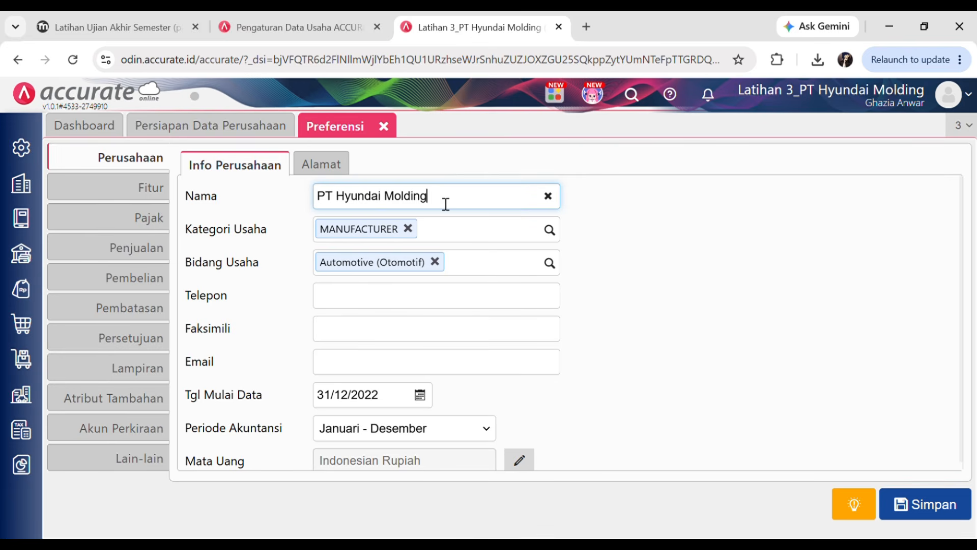
{"action": "left_click_drag", "start_coordinate": [446, 204], "coordinate": [318, 197]}
{"action": "left_click", "coordinate": [632, 210]}
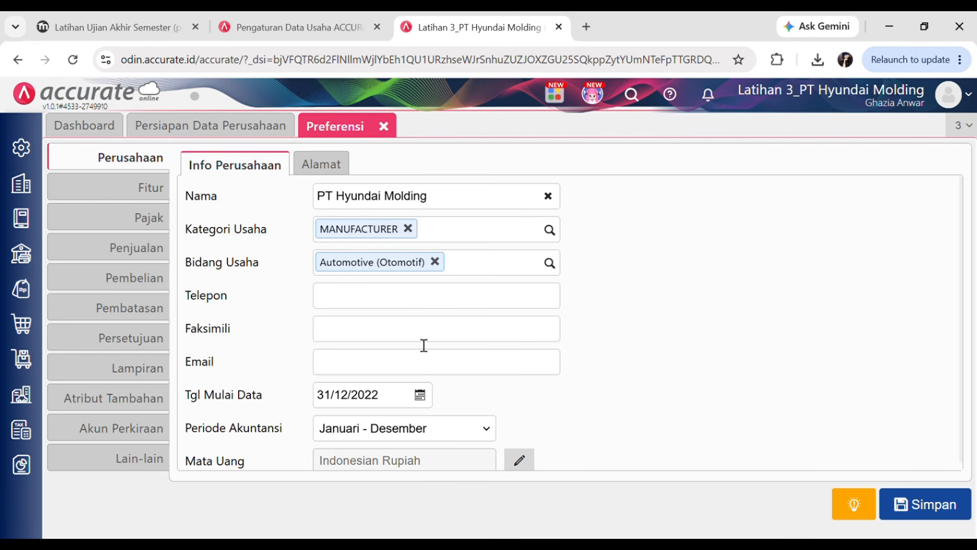
- Paste the case's telephone and fax numbers into Telepon and Faksimili
{"action": "left_click", "coordinate": [342, 301]}
{"action": "left_click", "coordinate": [117, 23]}
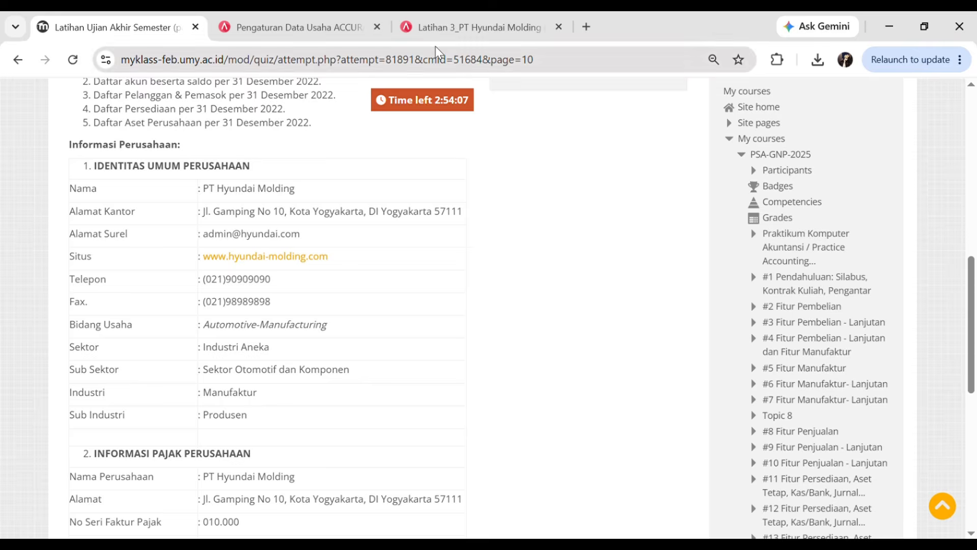
{"action": "left_click", "coordinate": [466, 26]}
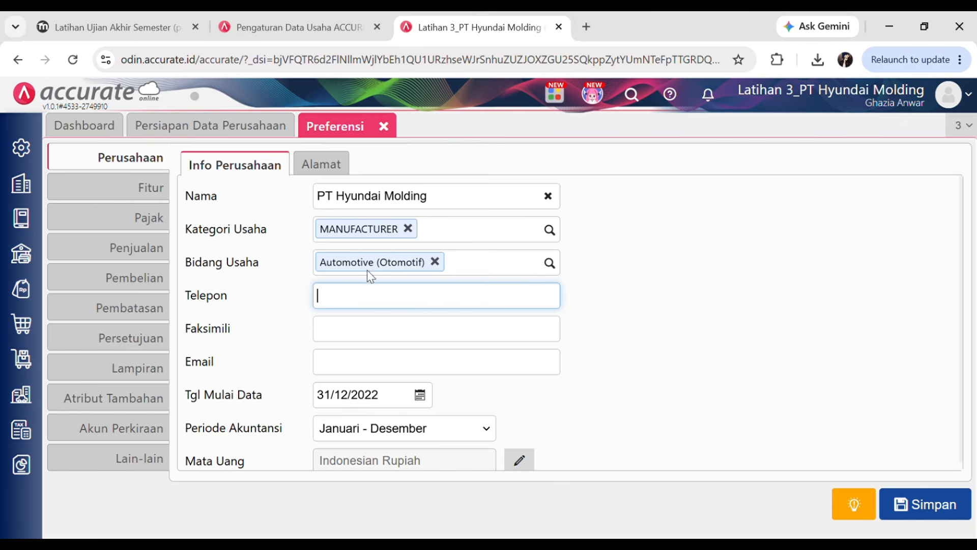
{"action": "key", "text": "ctrl+v"}
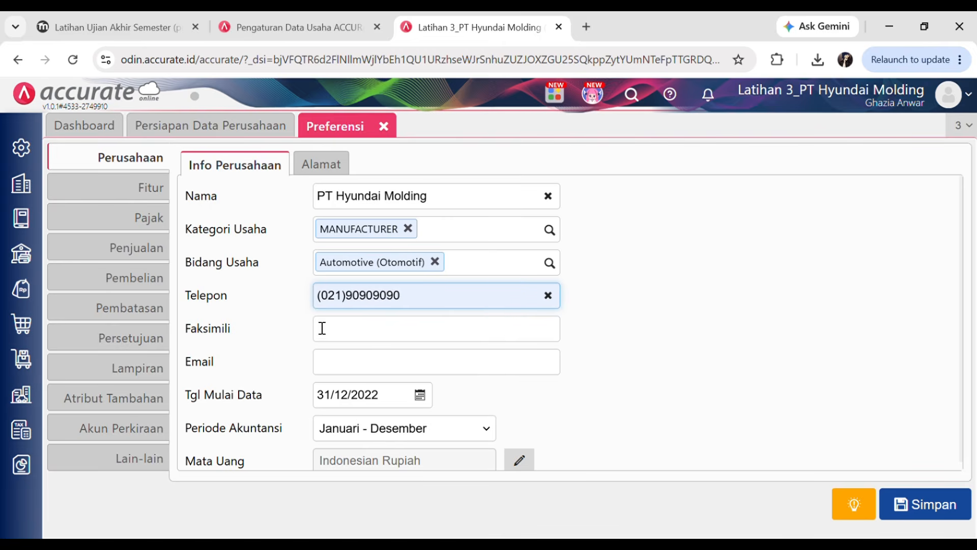
{"action": "left_click", "coordinate": [133, 15]}
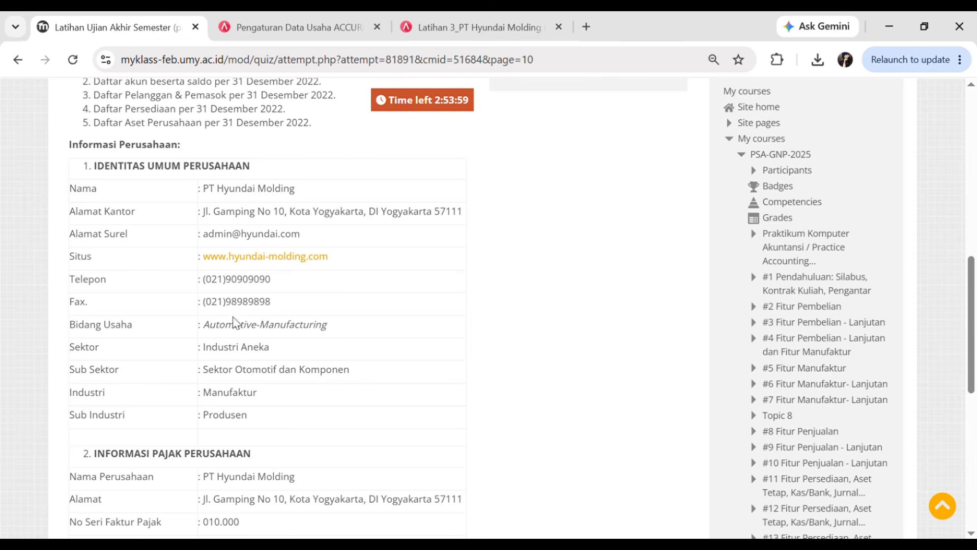
{"action": "left_click", "coordinate": [487, 23]}
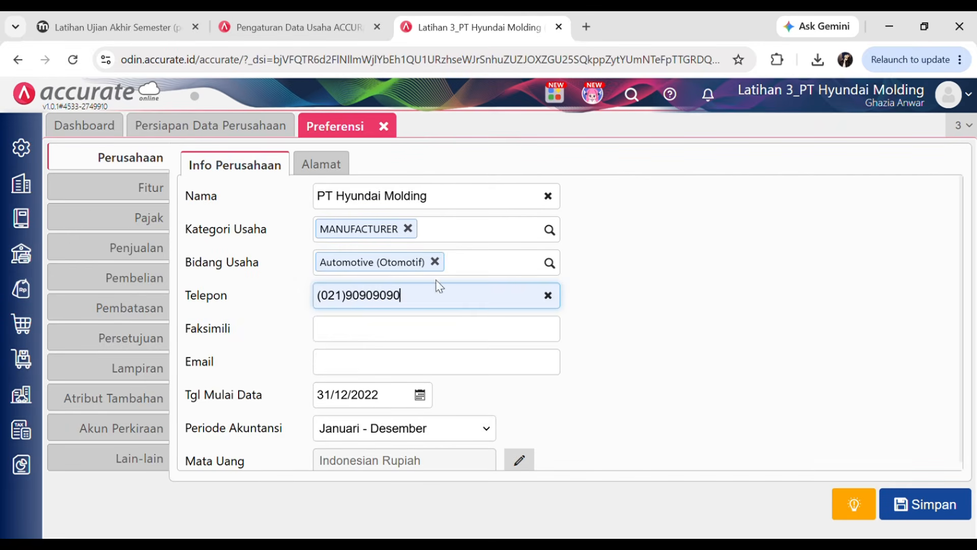
{"action": "left_click", "coordinate": [358, 337]}
{"action": "key", "text": "ctrl+v"}
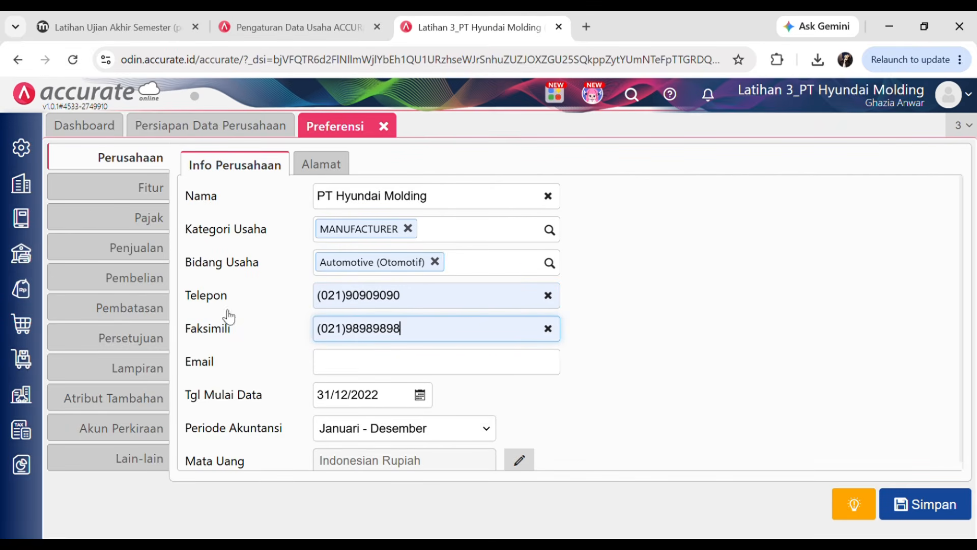
- Enter the company e-mail address from the case into the Email field
{"action": "left_click", "coordinate": [102, 30]}
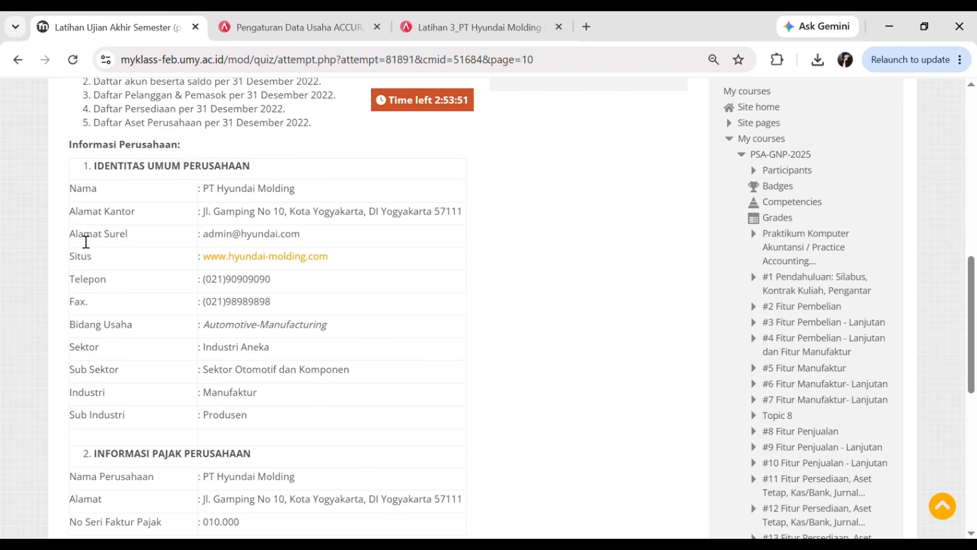
{"action": "left_click_drag", "start_coordinate": [69, 238], "coordinate": [124, 245]}
{"action": "left_click", "coordinate": [133, 242]}
{"action": "left_click_drag", "start_coordinate": [197, 234], "coordinate": [209, 239]}
{"action": "left_click", "coordinate": [258, 242]}
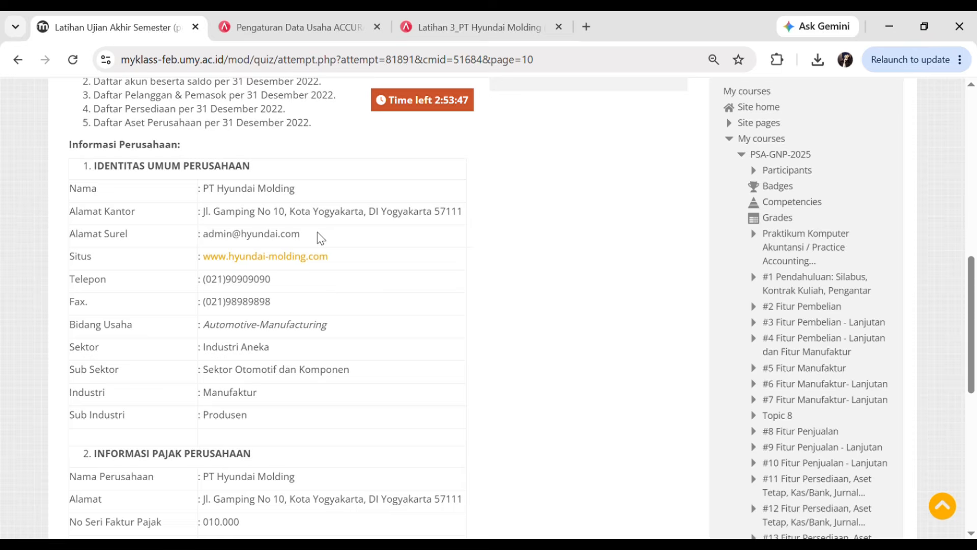
{"action": "left_click", "coordinate": [448, 18]}
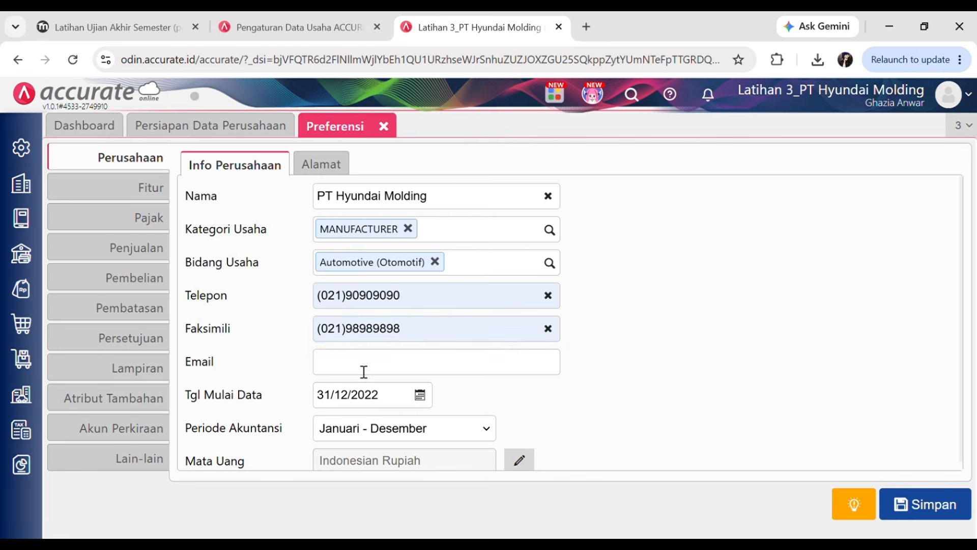
{"action": "left_click", "coordinate": [364, 372]}
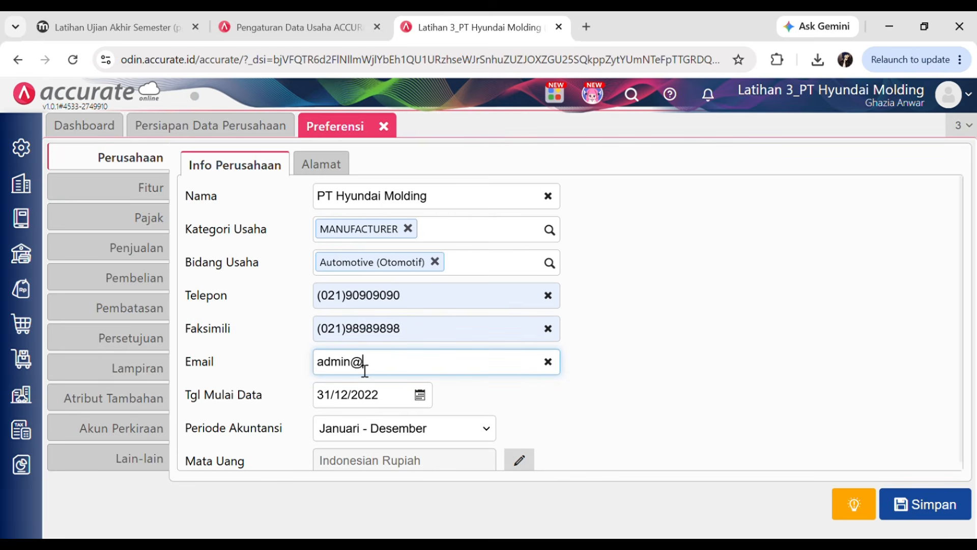
{"action": "left_click", "coordinate": [708, 316]}
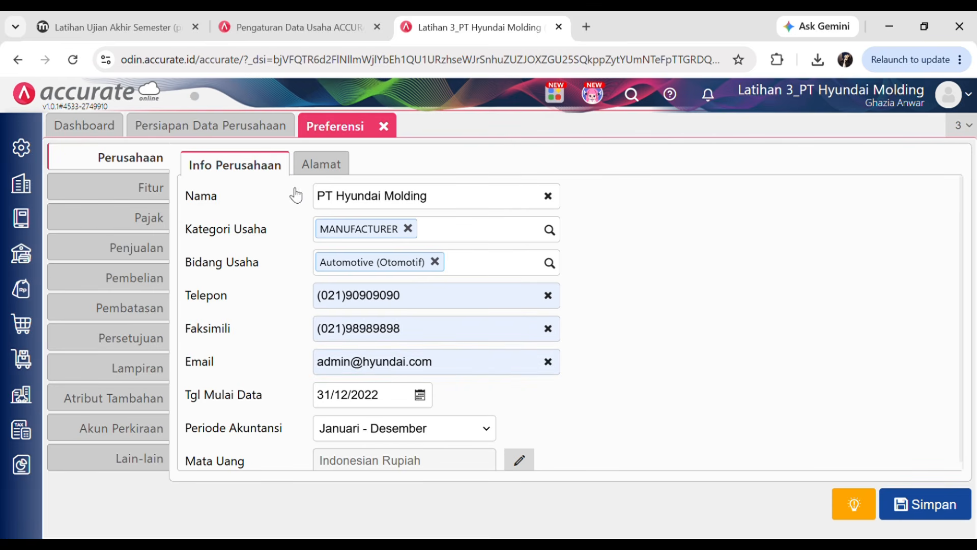
{"action": "left_click", "coordinate": [320, 172]}
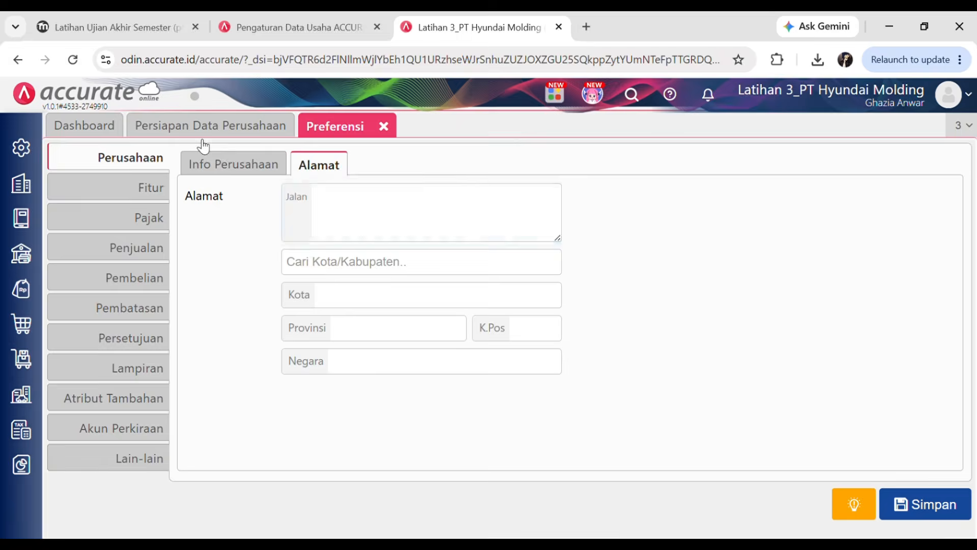
{"action": "left_click", "coordinate": [152, 25]}
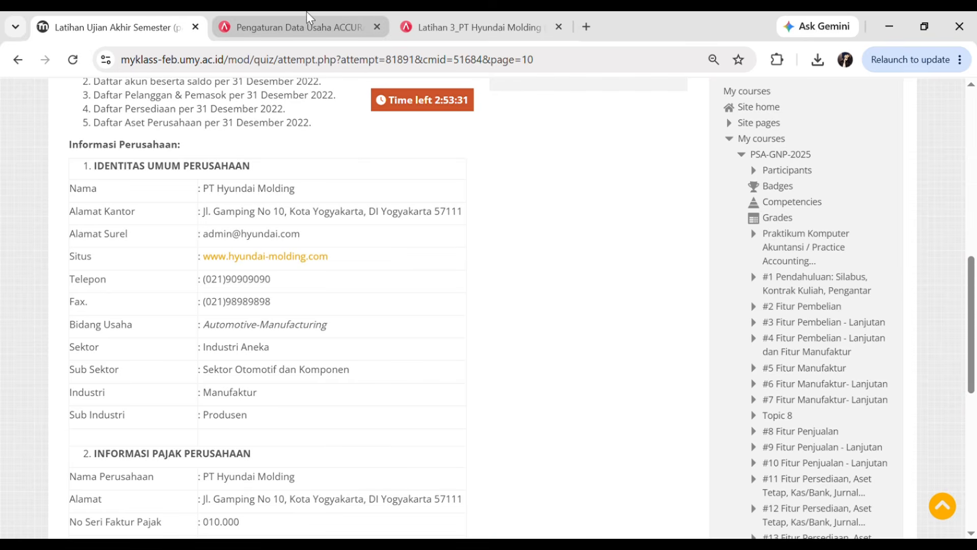
{"action": "left_click", "coordinate": [466, 25]}
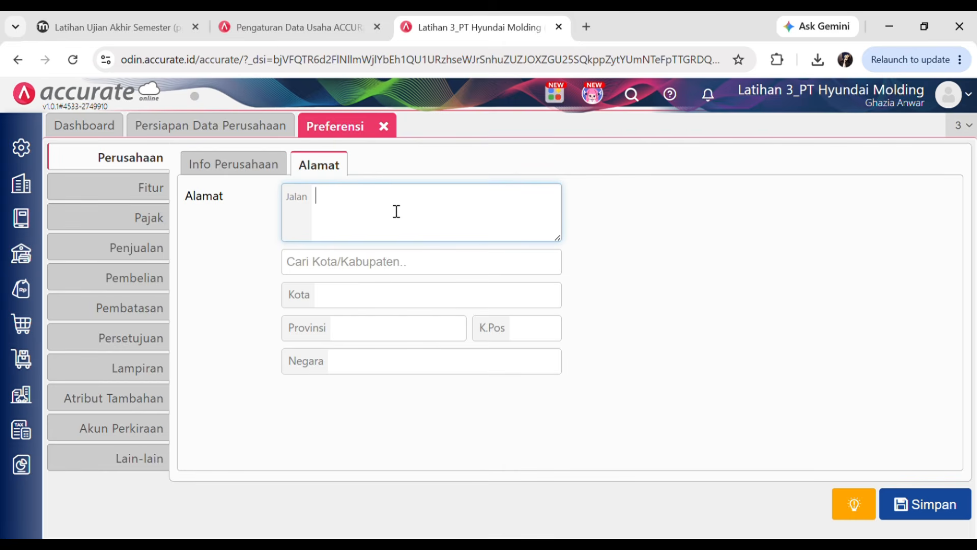
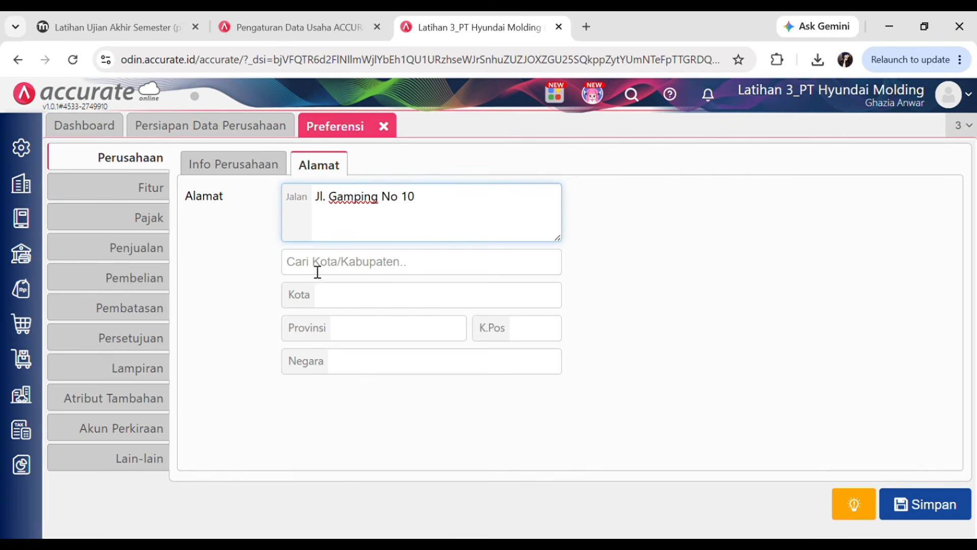
{"action": "left_click", "coordinate": [336, 271]}
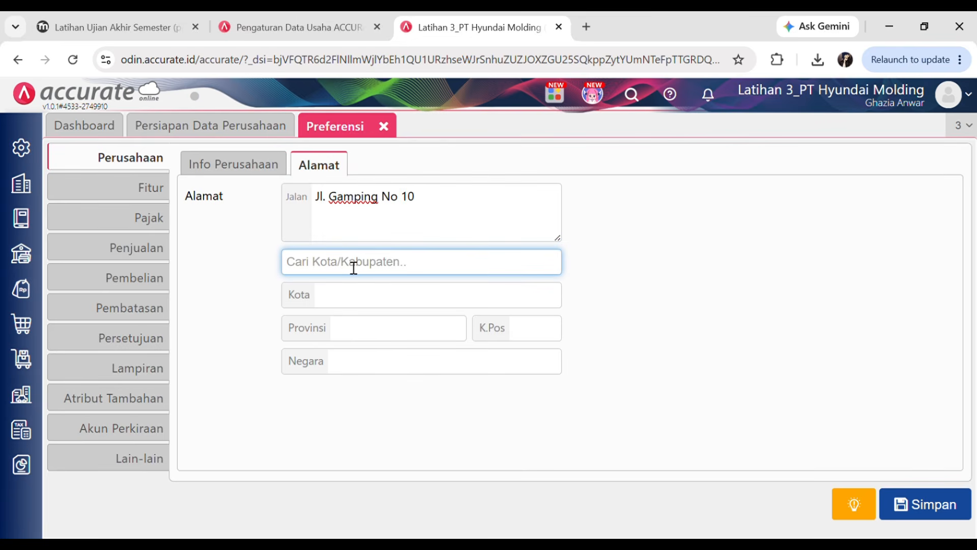
{"action": "type", "text": "yo"}
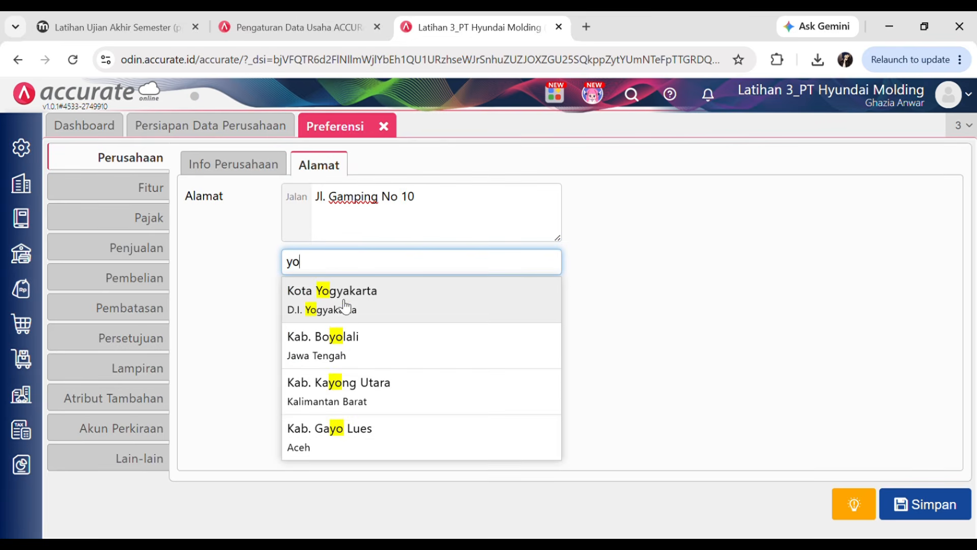
{"action": "left_click", "coordinate": [312, 304]}
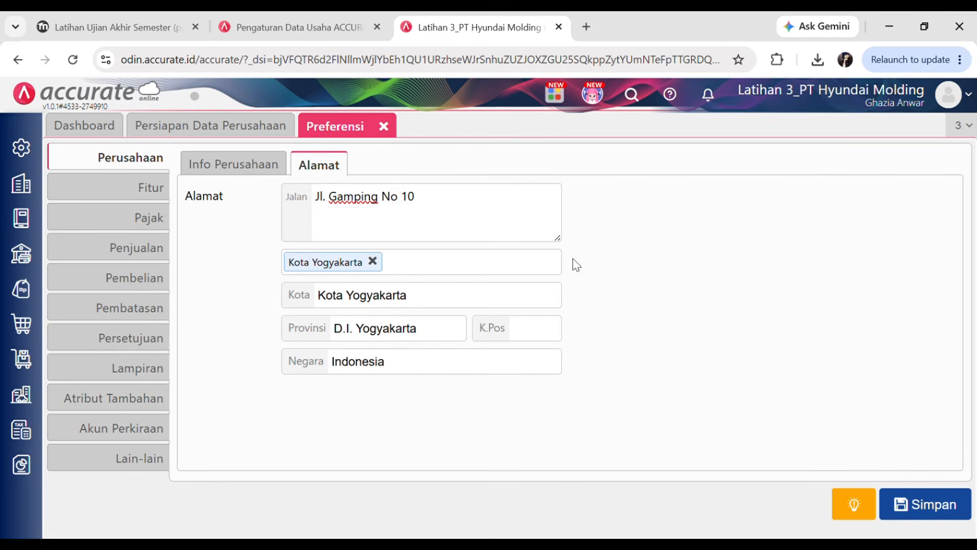
- Look up the postal code on the exam page and enter 57111
{"action": "left_click", "coordinate": [562, 335]}
{"action": "left_click", "coordinate": [81, 26]}
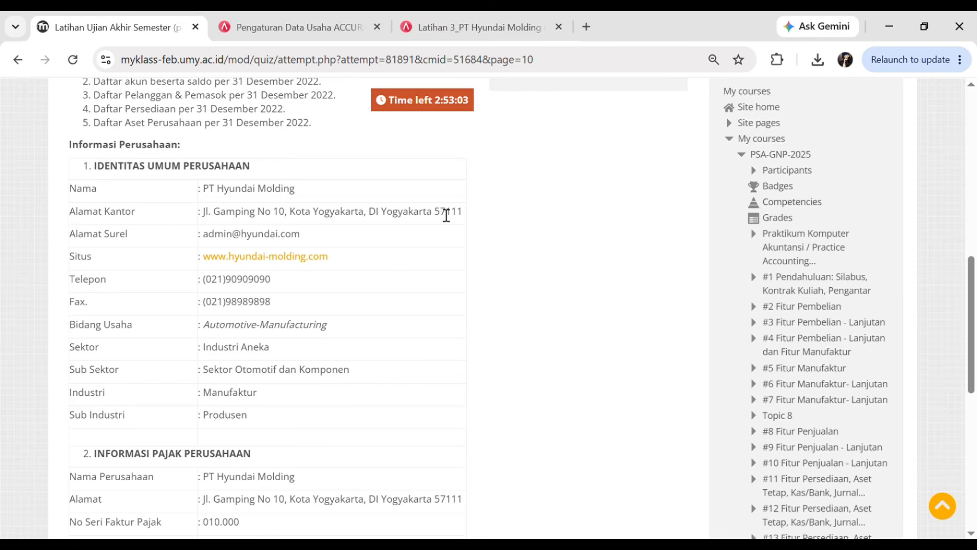
{"action": "double_click", "coordinate": [442, 216]}
{"action": "left_click", "coordinate": [478, 249]}
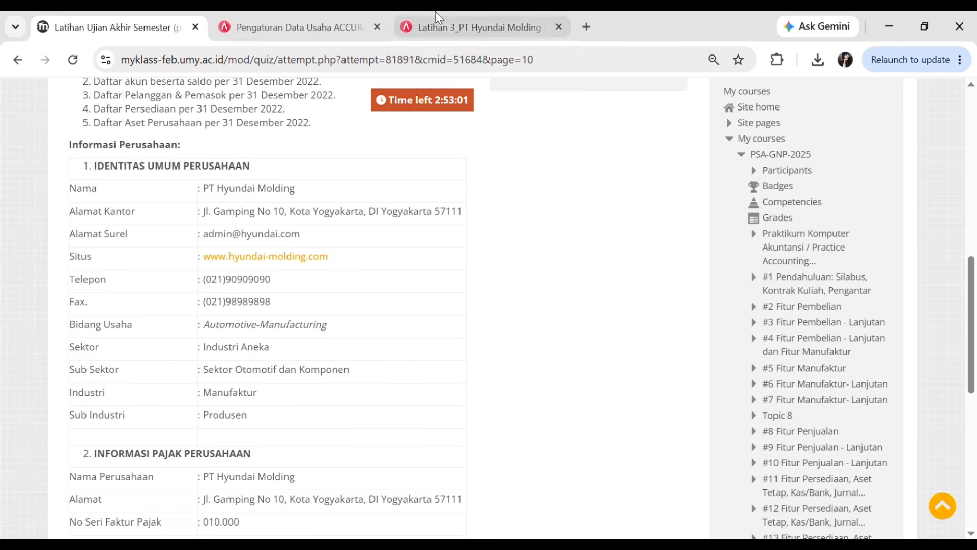
{"action": "left_click", "coordinate": [449, 26]}
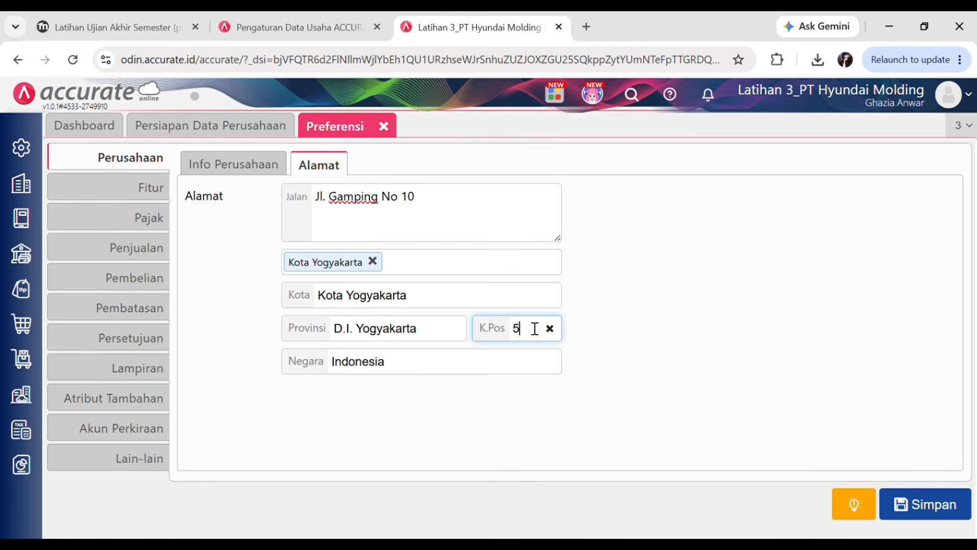
{"action": "left_click", "coordinate": [534, 329]}
{"action": "type", "text": "57111"}
{"action": "left_click", "coordinate": [603, 344]}
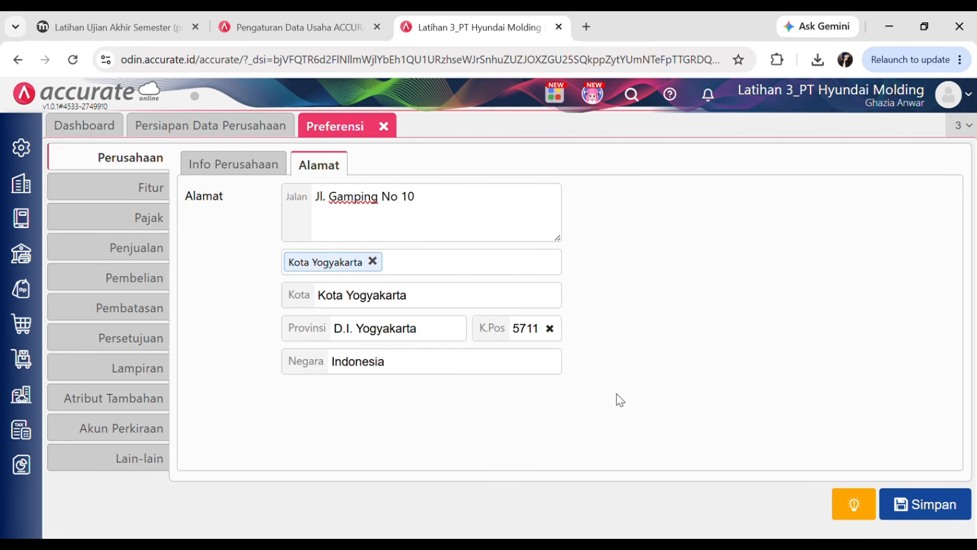
- Review the company details on the quiz page, then go back to the Hyundai Molding database
{"action": "left_click", "coordinate": [116, 16]}
{"action": "scroll", "coordinate": [284, 363], "scroll_direction": "down", "scroll_amount": 4}
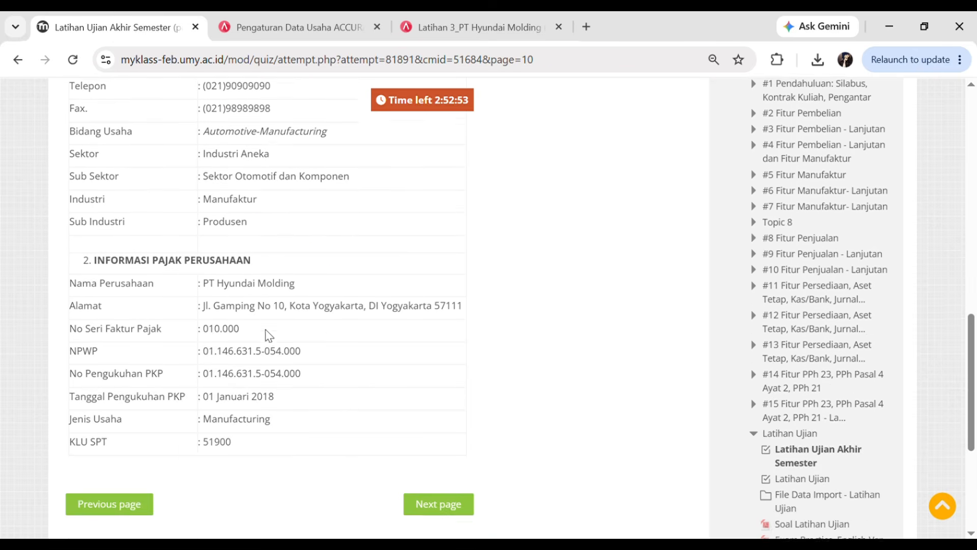
{"action": "scroll", "coordinate": [240, 331], "scroll_direction": "down", "scroll_amount": 2}
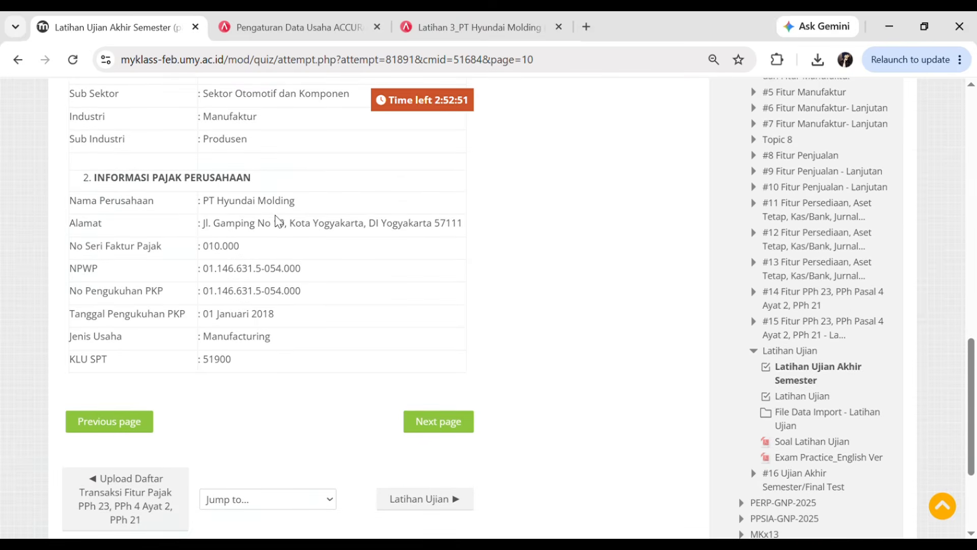
{"action": "left_click", "coordinate": [279, 19]}
{"action": "left_click", "coordinate": [441, 16]}
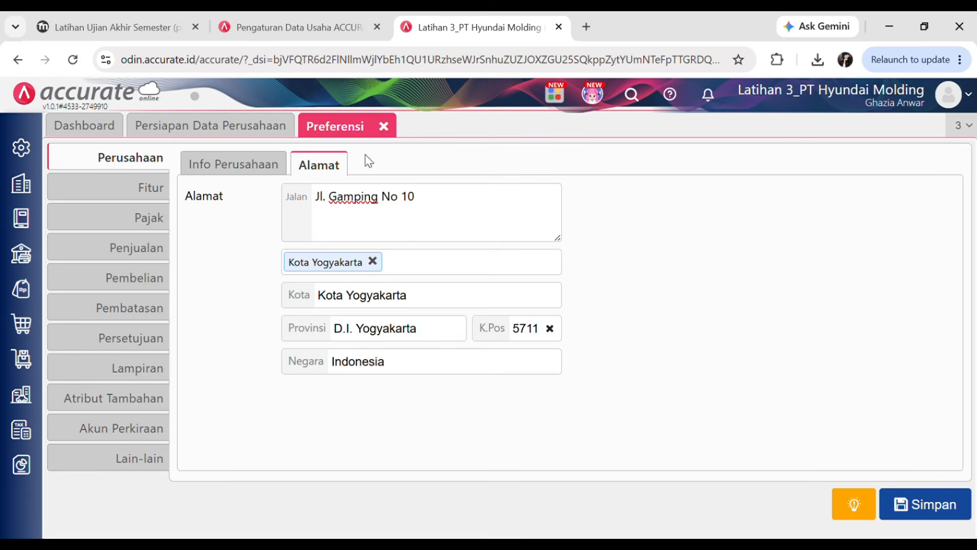
- In Preferensi > Pajak, enter 01/01/2018 as Tgl Pengukuhan PKP, checking the quiz's tax info
{"action": "left_click", "coordinate": [164, 218]}
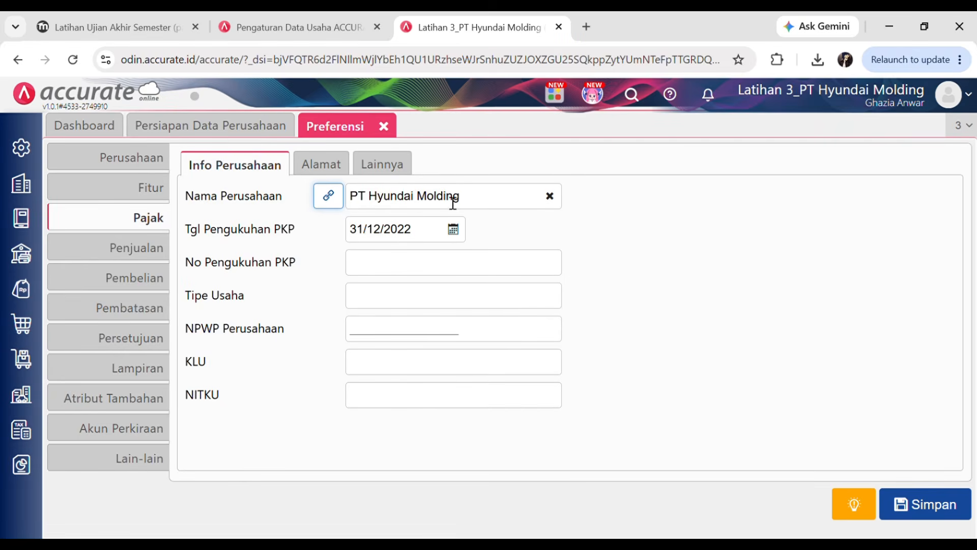
{"action": "left_click_drag", "start_coordinate": [478, 201], "coordinate": [343, 198]}
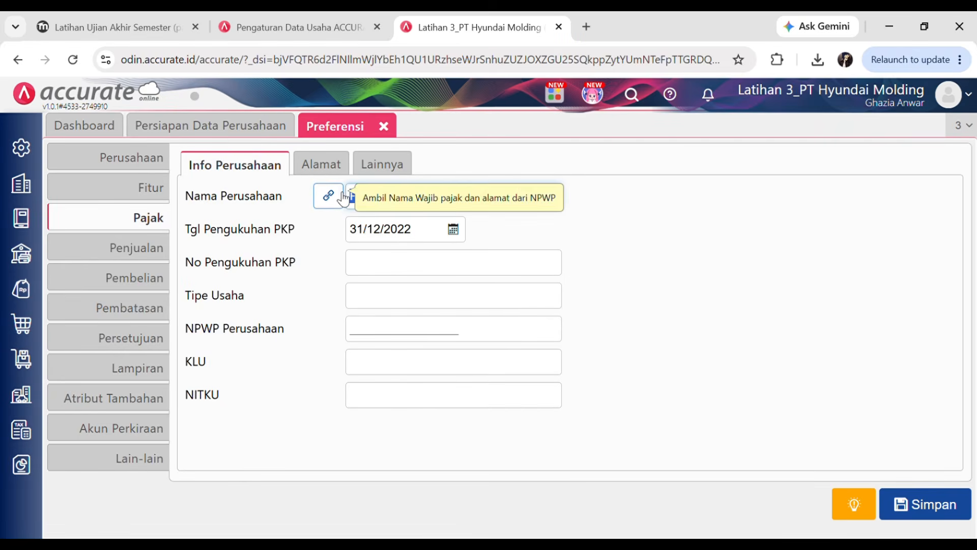
{"action": "left_click", "coordinate": [734, 236]}
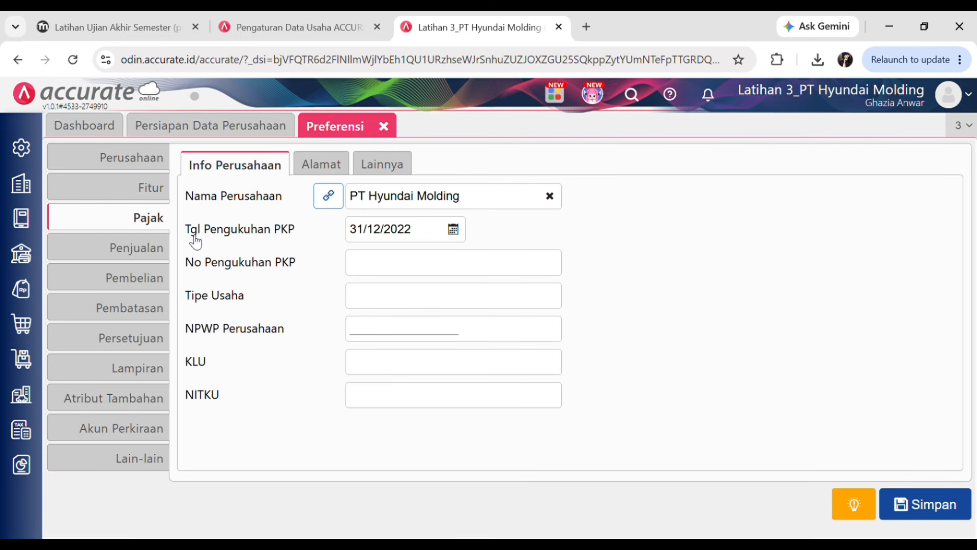
{"action": "left_click", "coordinate": [109, 23]}
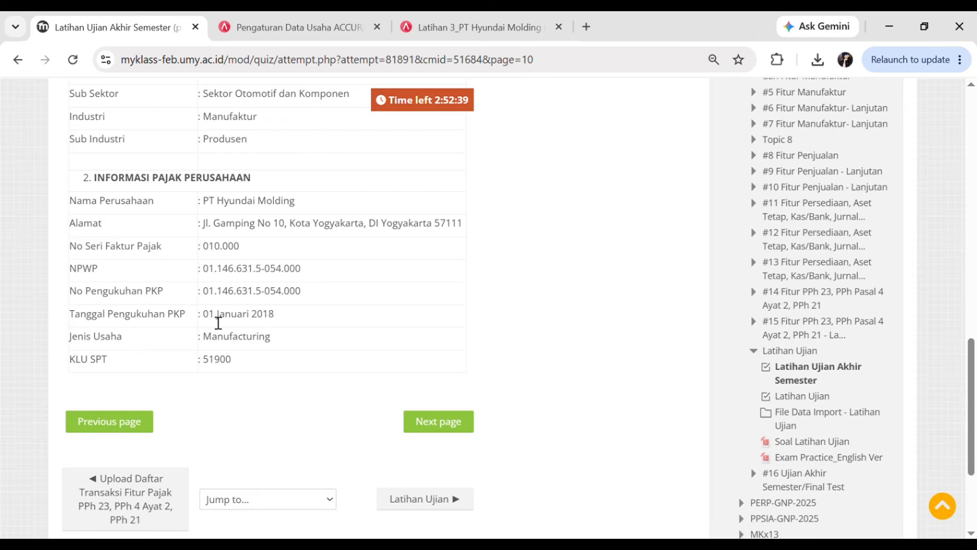
{"action": "left_click", "coordinate": [454, 16]}
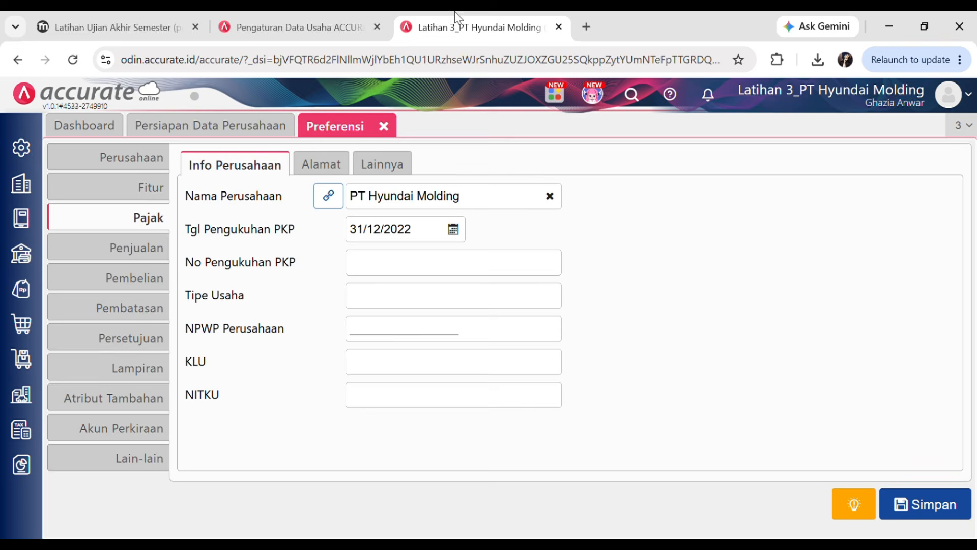
{"action": "left_click", "coordinate": [402, 229]}
{"action": "type", "text": "010120"}
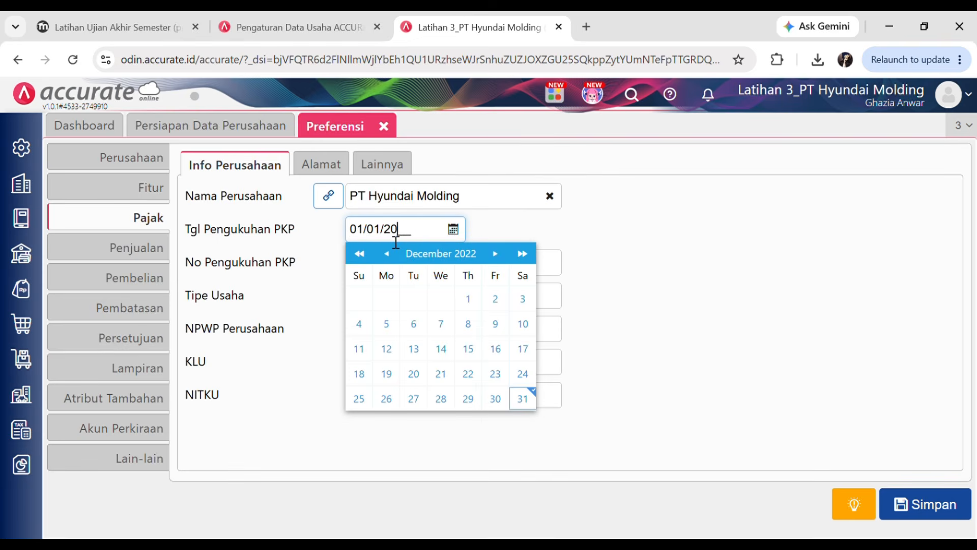
{"action": "left_click", "coordinate": [609, 214]}
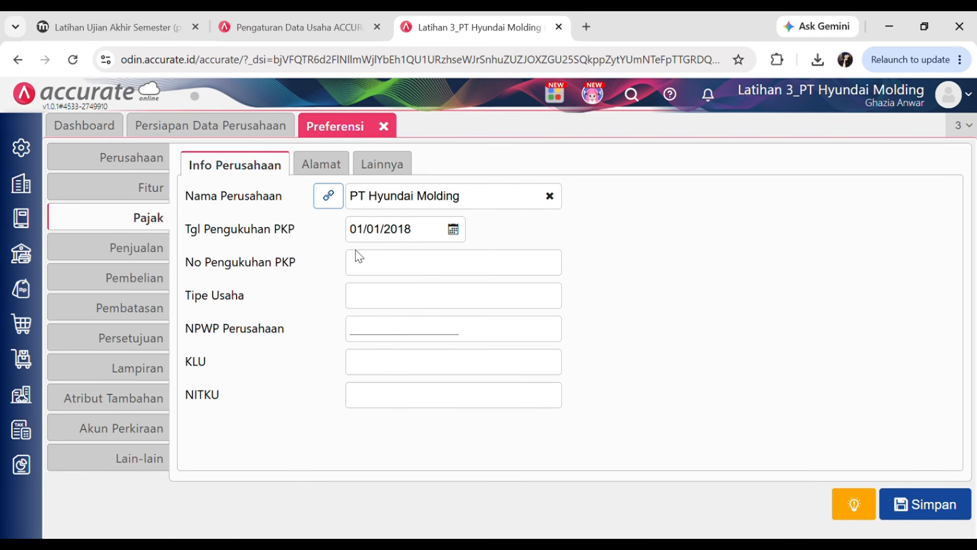
{"action": "left_click", "coordinate": [112, 21]}
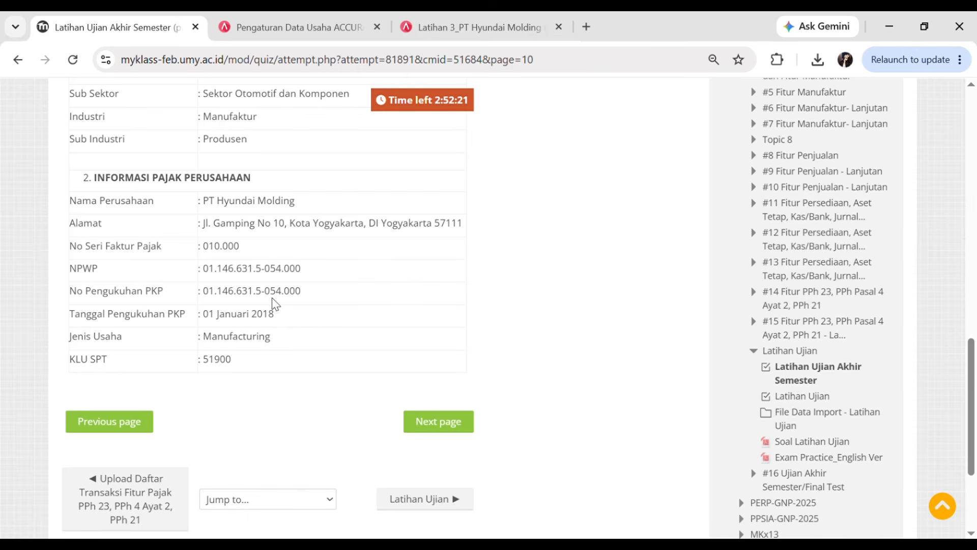
- Paste the case's PKP confirmation number into No Pengukuhan PKP and Manufacturing into Tipe Usaha
{"action": "left_click", "coordinate": [456, 21]}
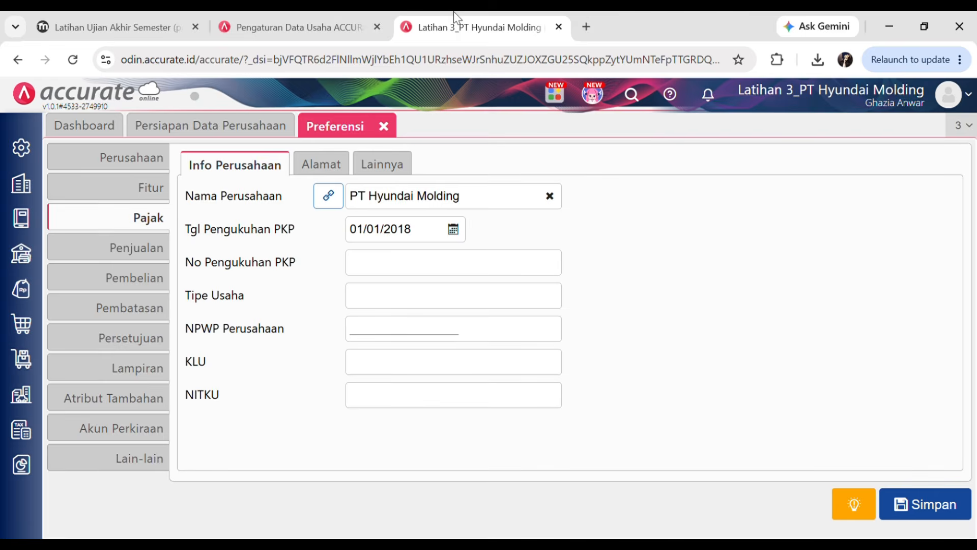
{"action": "left_click", "coordinate": [363, 275]}
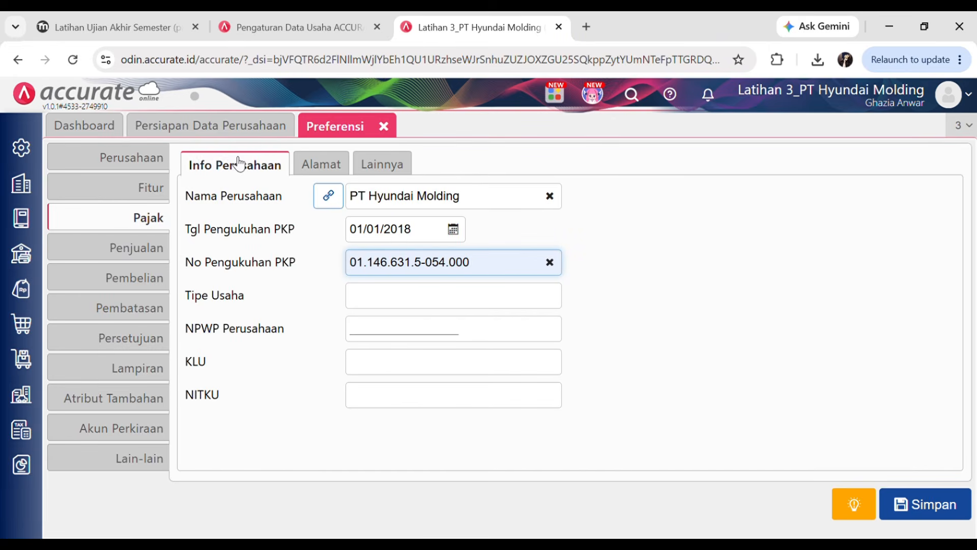
{"action": "left_click", "coordinate": [379, 309]}
{"action": "type", "text": "Manufacturing"}
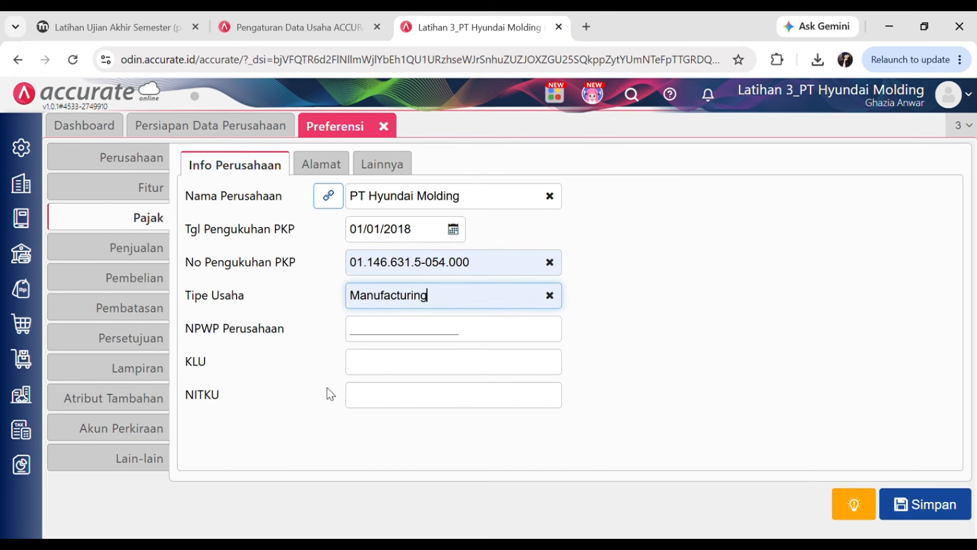
{"action": "left_click", "coordinate": [151, 18]}
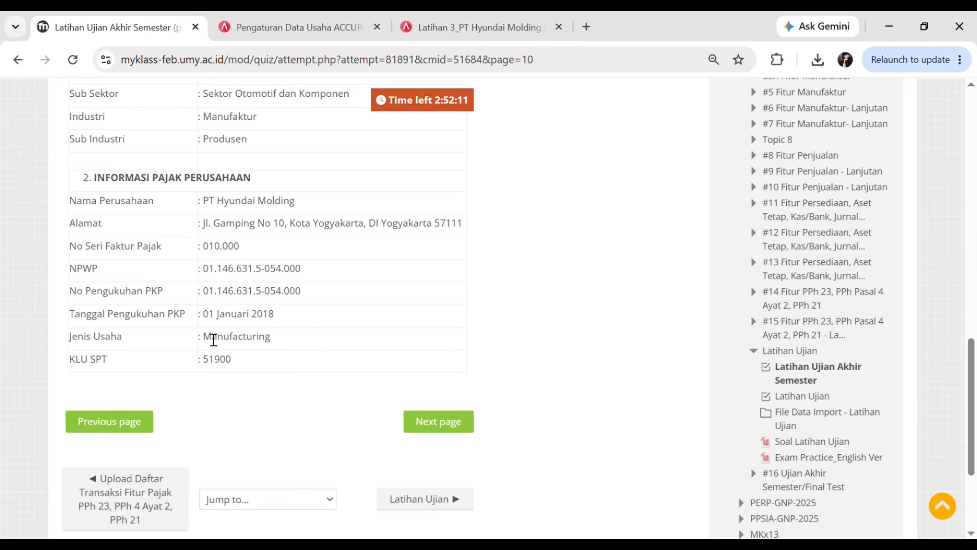
{"action": "left_click", "coordinate": [426, 25]}
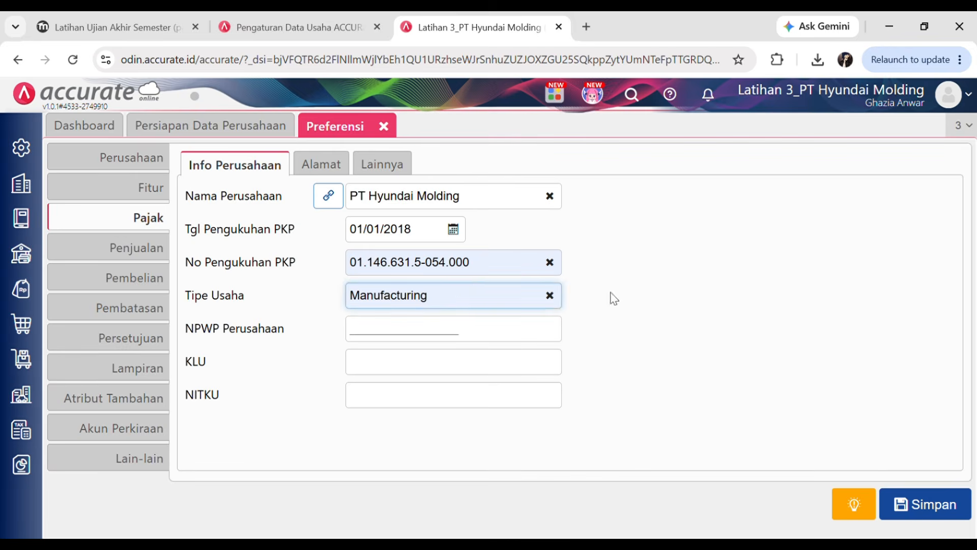
{"action": "left_click", "coordinate": [679, 334]}
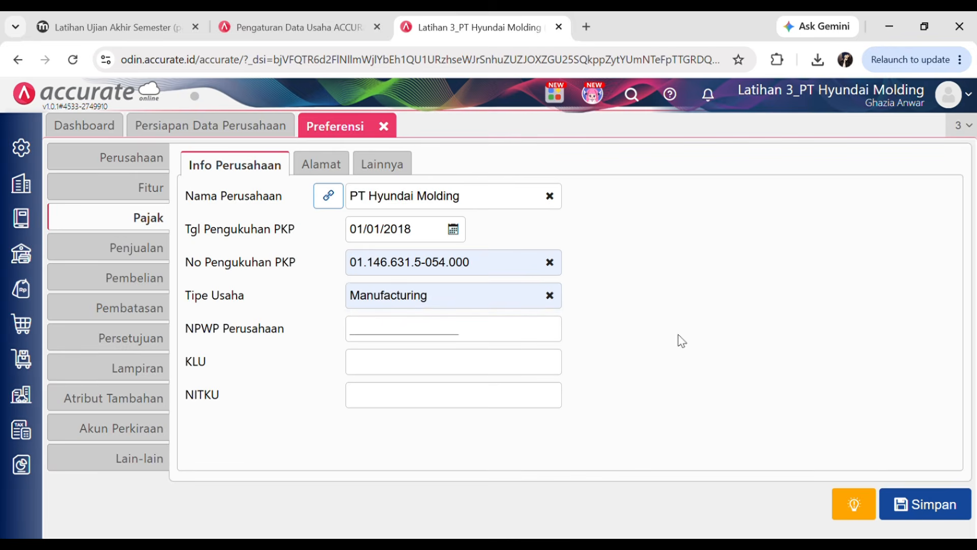
{"action": "left_click", "coordinate": [133, 12]}
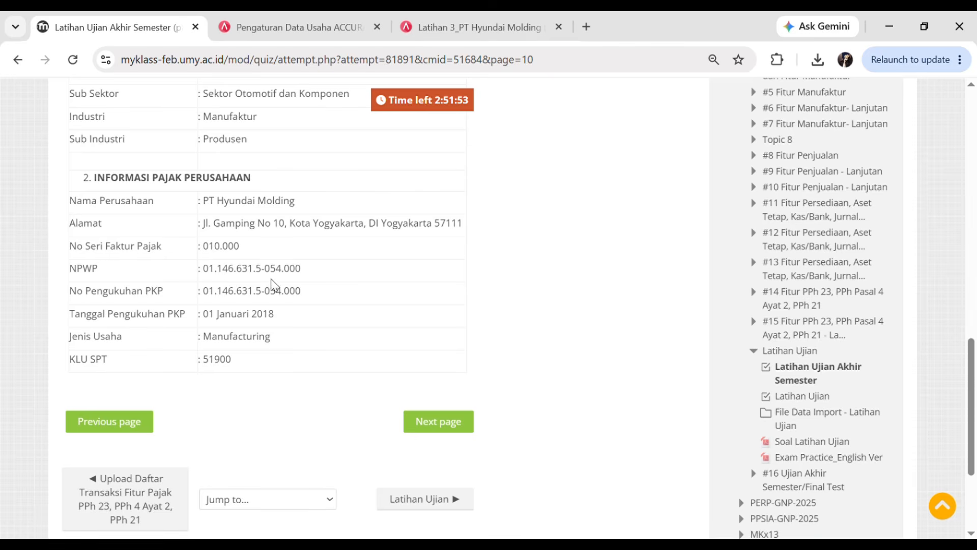
- Paste the company NPWP number into NPWP Perusahaan and verify it against the quiz
{"action": "left_click", "coordinate": [486, 14]}
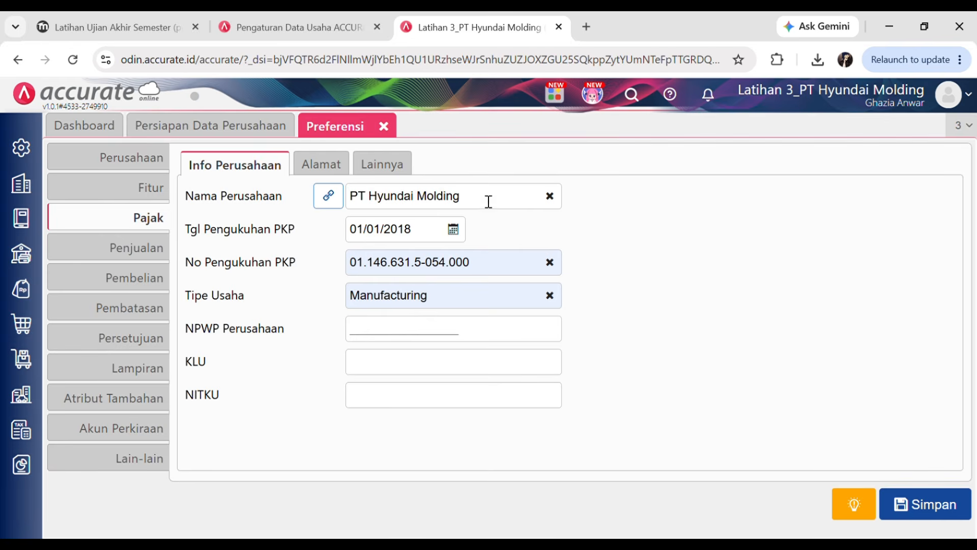
{"action": "left_click", "coordinate": [379, 338]}
{"action": "key", "text": "ctrl+v"}
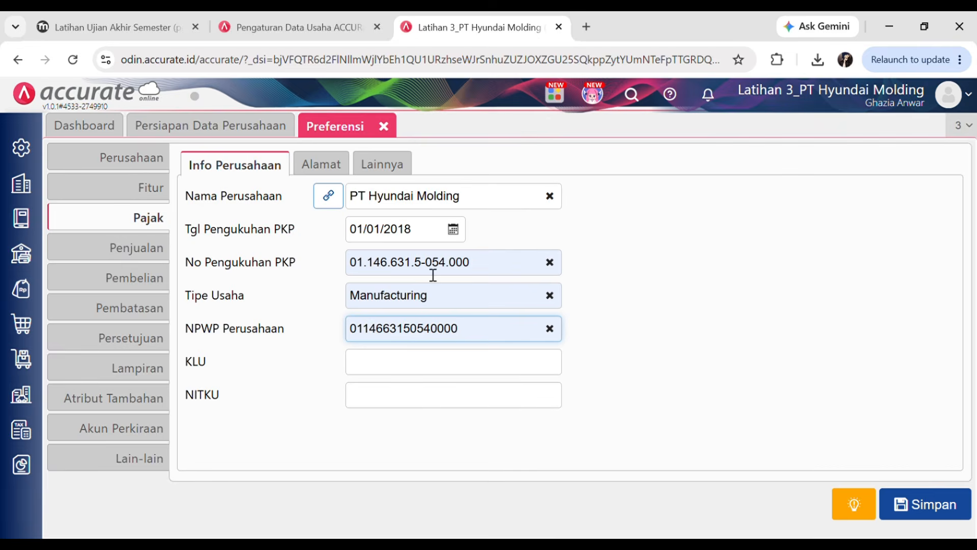
{"action": "left_click", "coordinate": [113, 20]}
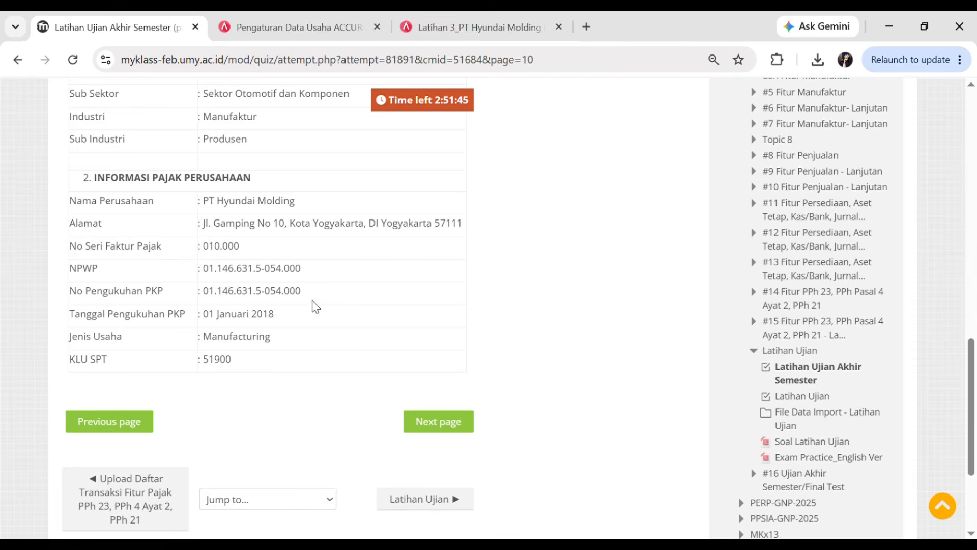
{"action": "left_click", "coordinate": [474, 12]}
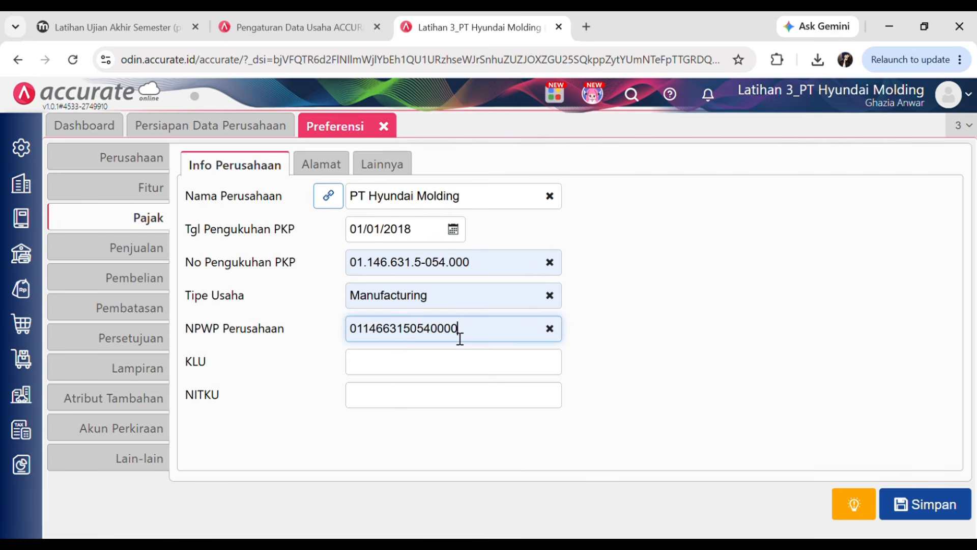
{"action": "key", "text": "shift+Left"}
{"action": "left_click", "coordinate": [599, 374]}
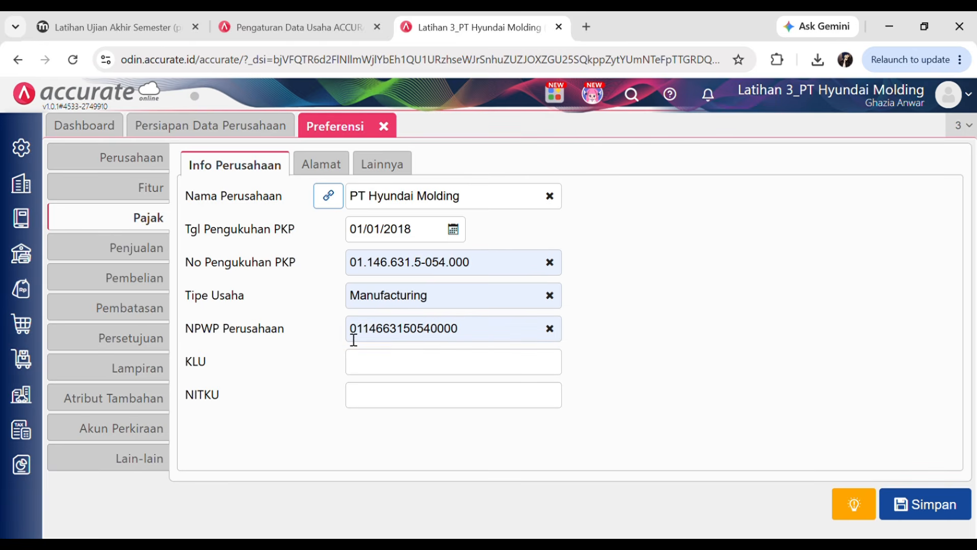
{"action": "left_click_drag", "start_coordinate": [354, 340], "coordinate": [477, 340]}
{"action": "left_click", "coordinate": [740, 387]}
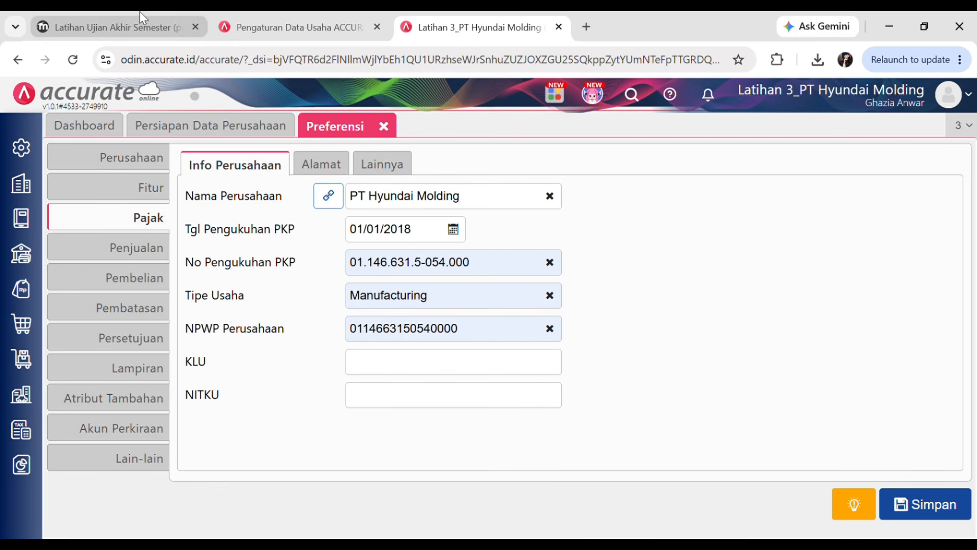
- Enter KLU code 51900 from the quiz
{"action": "left_click", "coordinate": [112, 21]}
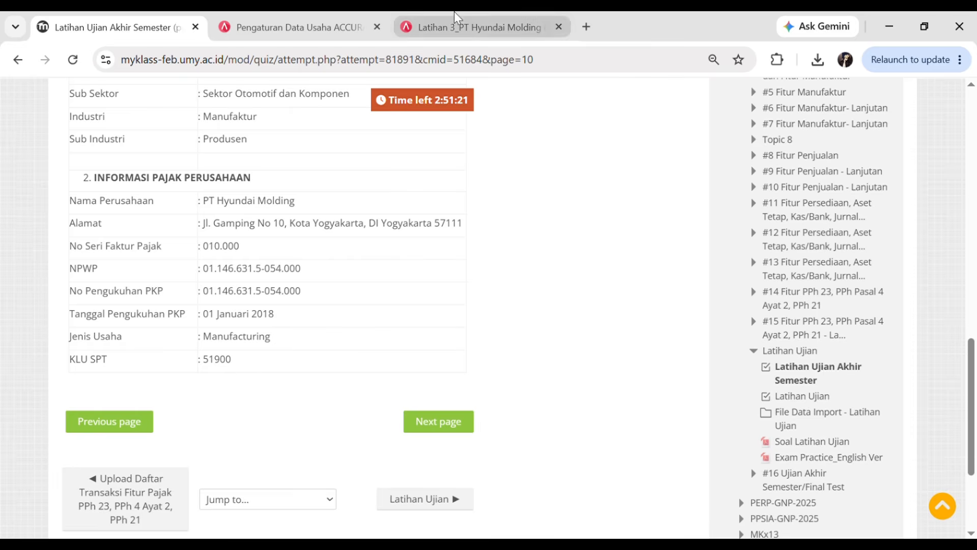
{"action": "left_click", "coordinate": [479, 27]}
{"action": "left_click", "coordinate": [415, 373]}
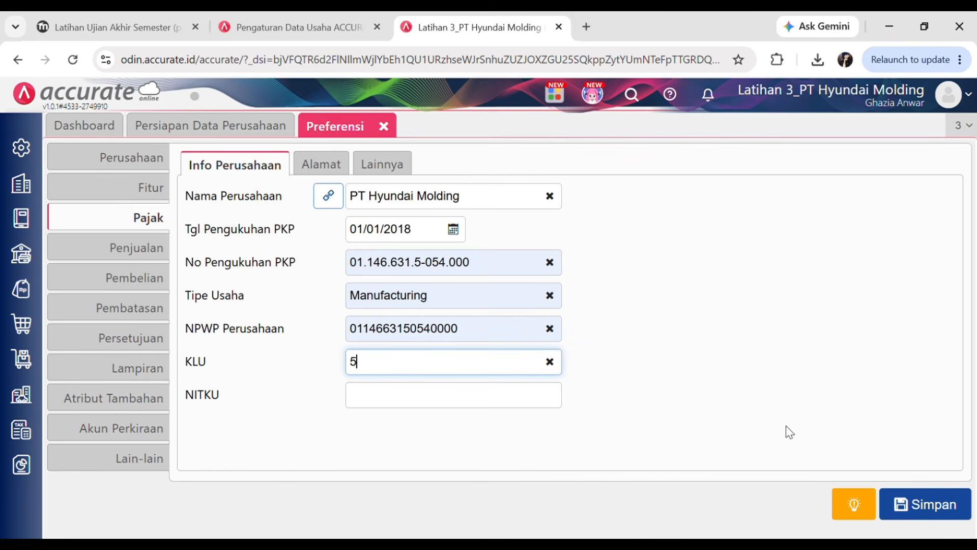
{"action": "type", "text": "51900"}
{"action": "left_click", "coordinate": [762, 333]}
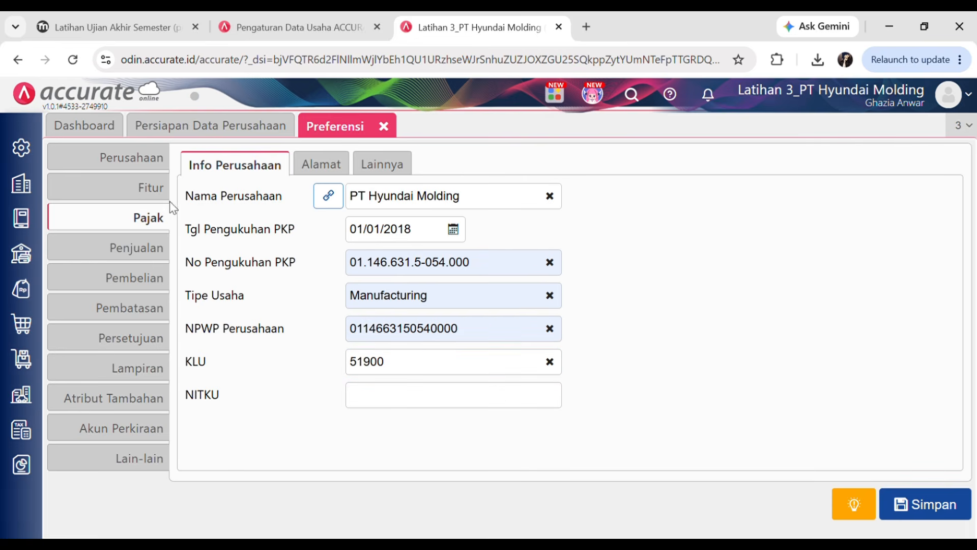
- Look through the Pajak Alamat and Info tabs and Perusahaan, then view the exam's company information
{"action": "left_click", "coordinate": [321, 165]}
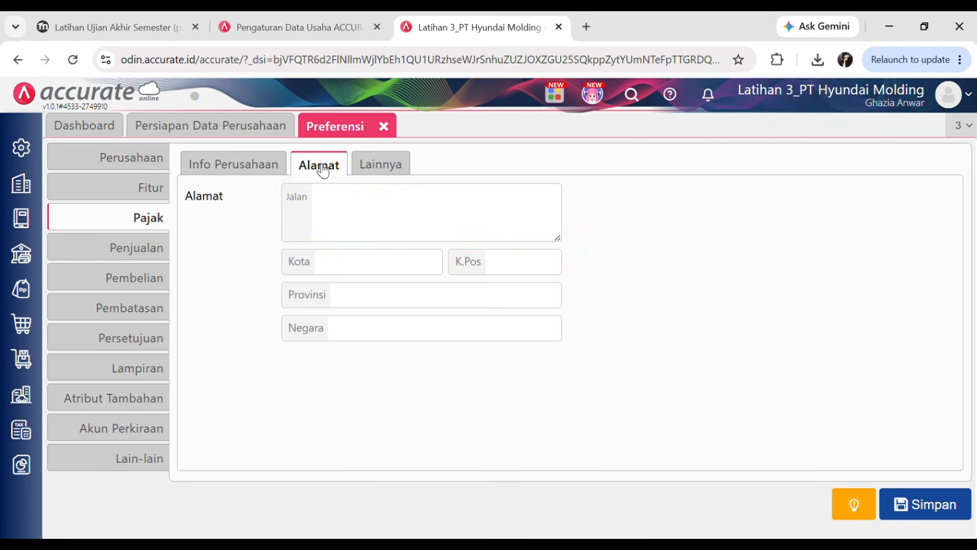
{"action": "left_click", "coordinate": [388, 195]}
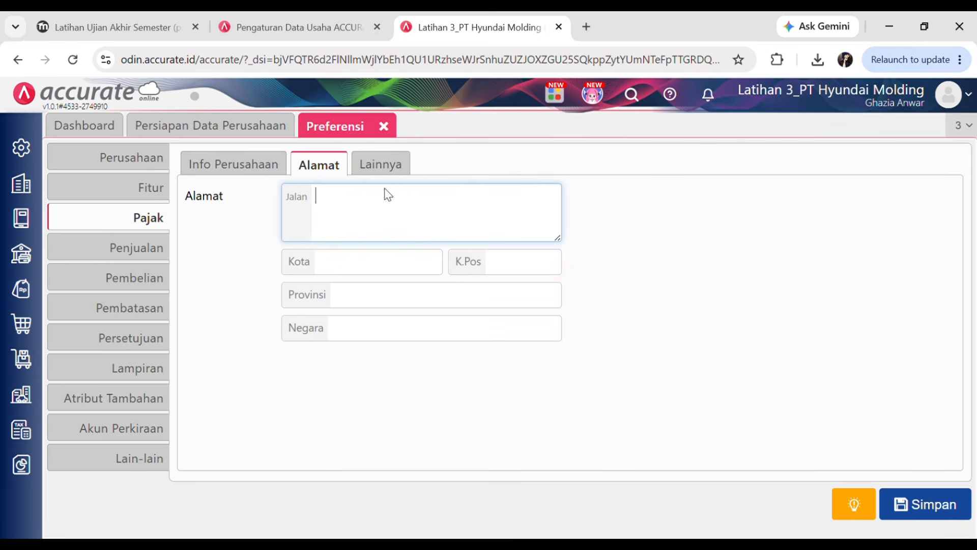
{"action": "left_click", "coordinate": [150, 158]}
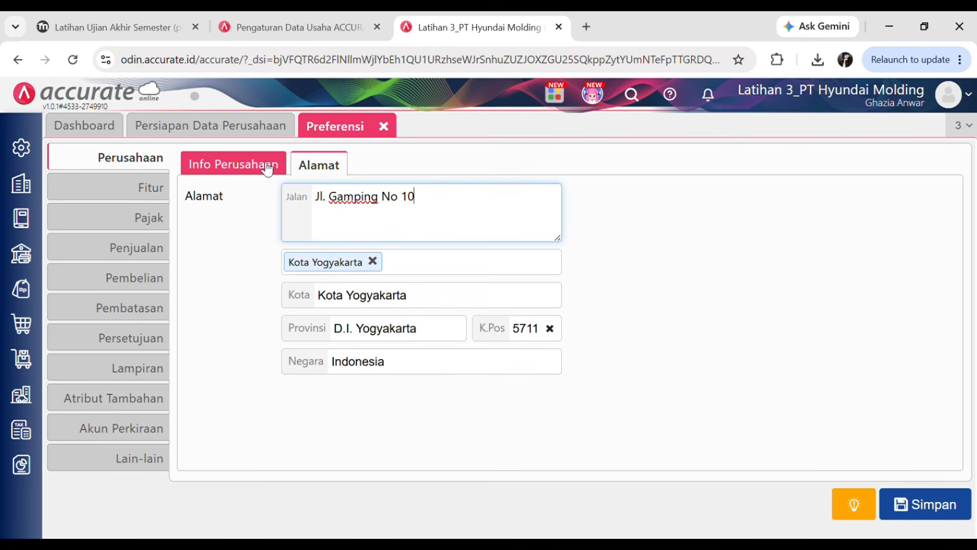
{"action": "left_click", "coordinate": [266, 168]}
{"action": "left_click", "coordinate": [160, 226]}
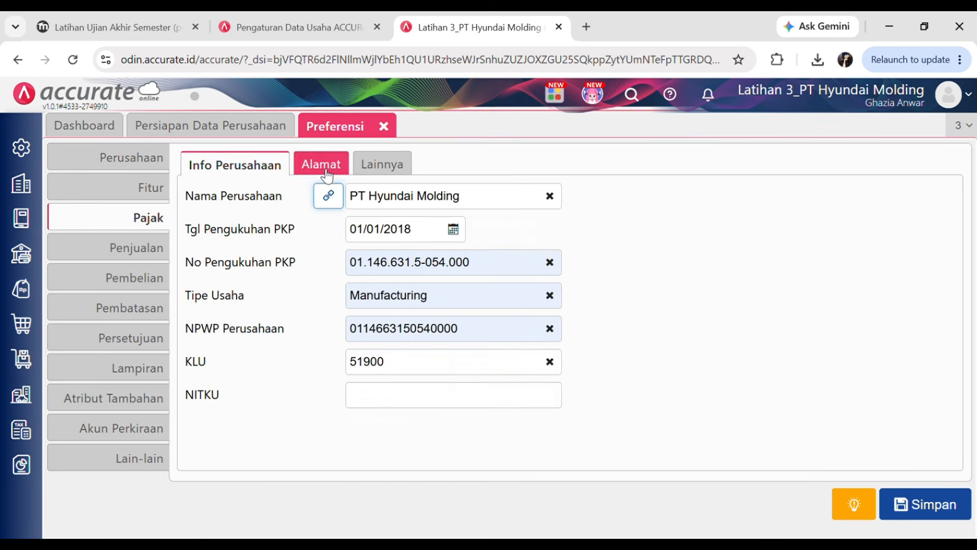
{"action": "left_click", "coordinate": [322, 164]}
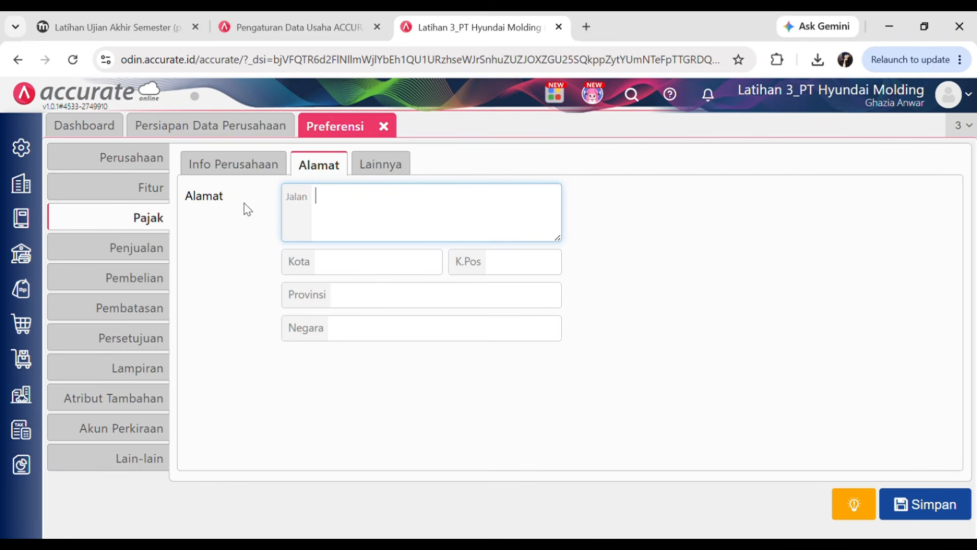
{"action": "left_click", "coordinate": [201, 164]}
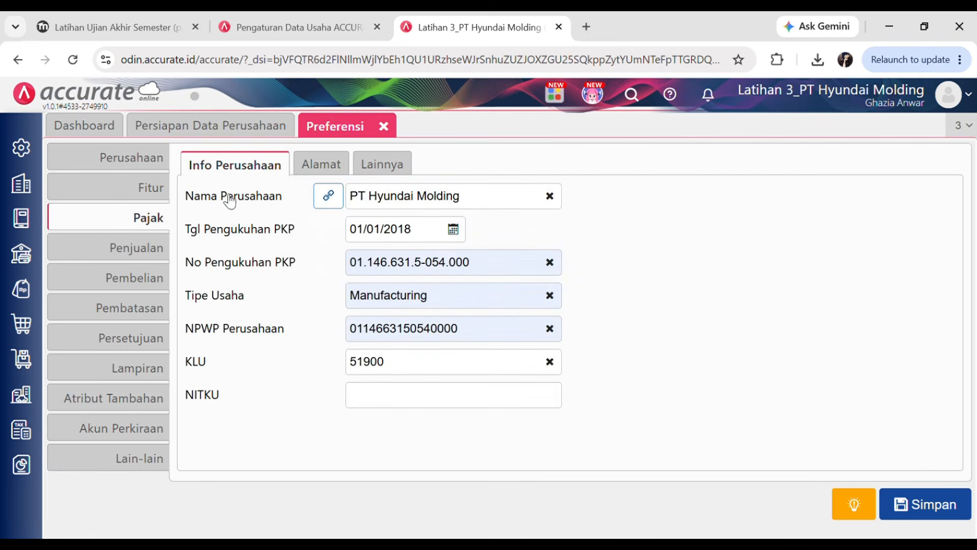
{"action": "left_click", "coordinate": [139, 161]}
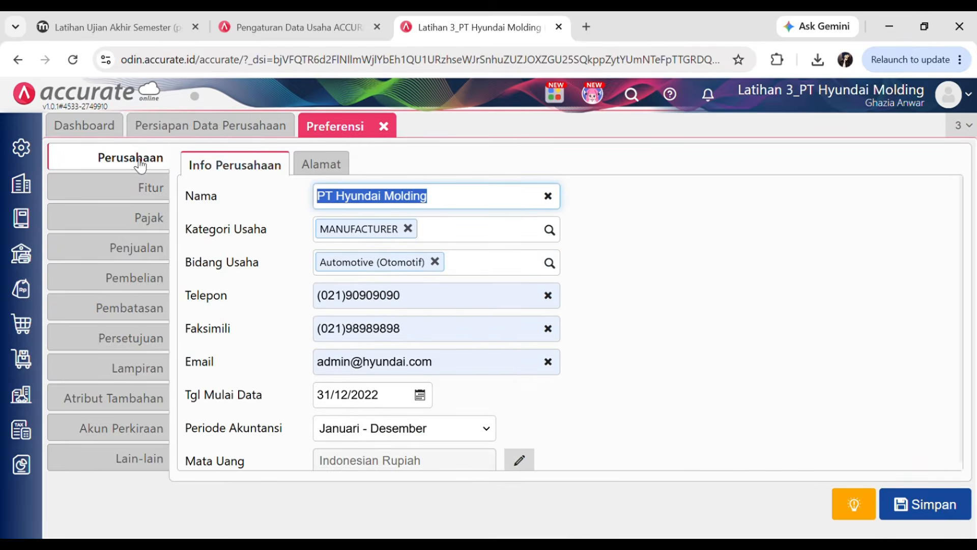
{"action": "left_click", "coordinate": [57, 23]}
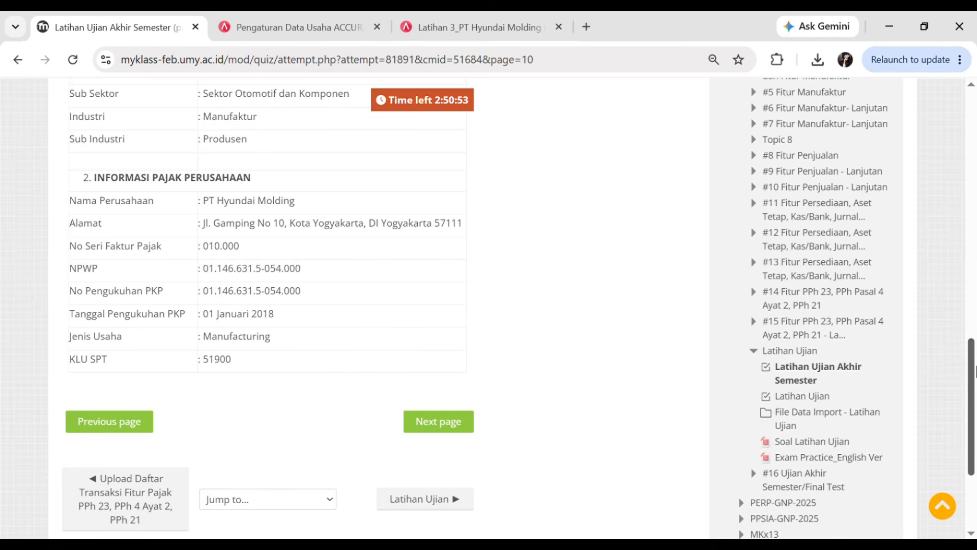
{"action": "left_click_drag", "start_coordinate": [975, 372], "coordinate": [975, 396]}
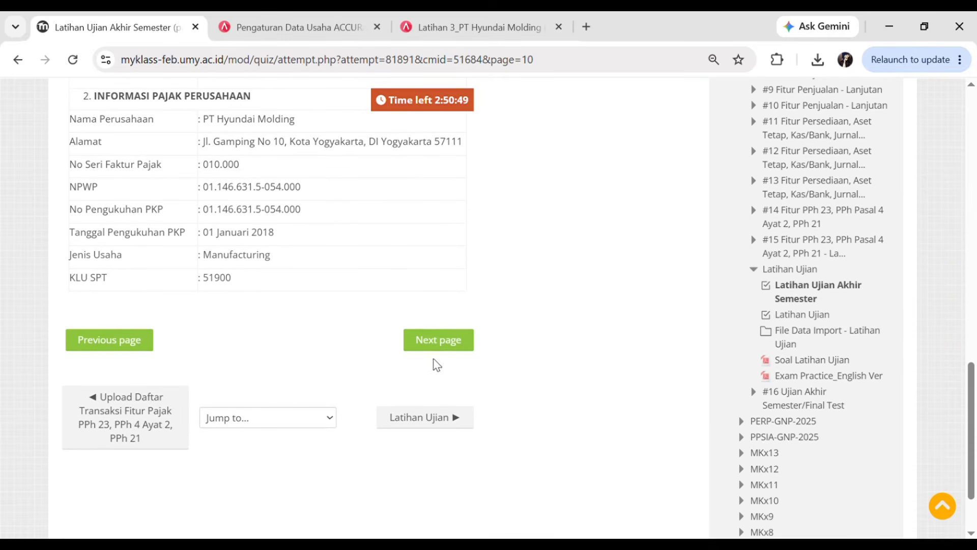
- Move to the exam's next page, read the USD/IDR accounting policies, and go back to Hyundai Molding
{"action": "left_click", "coordinate": [443, 342]}
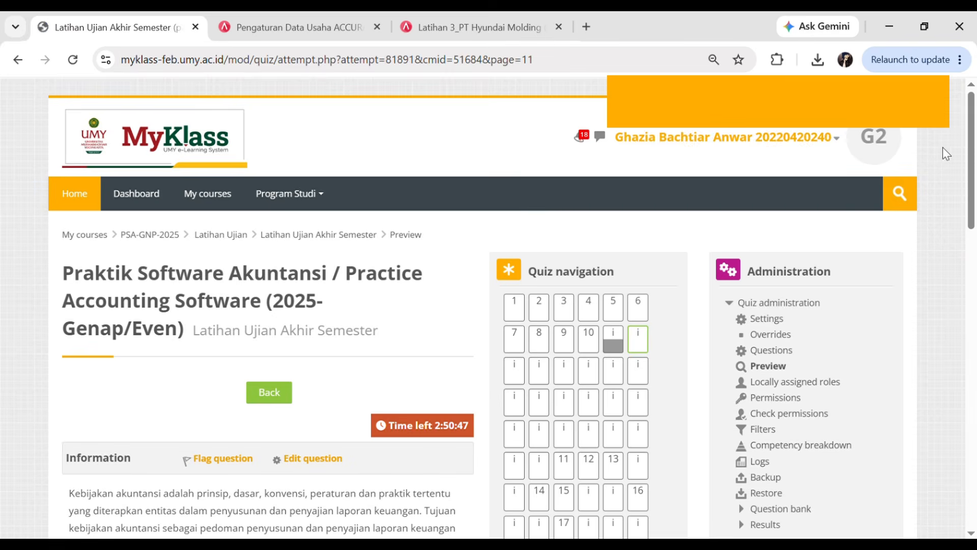
{"action": "left_click_drag", "start_coordinate": [974, 135], "coordinate": [975, 250]}
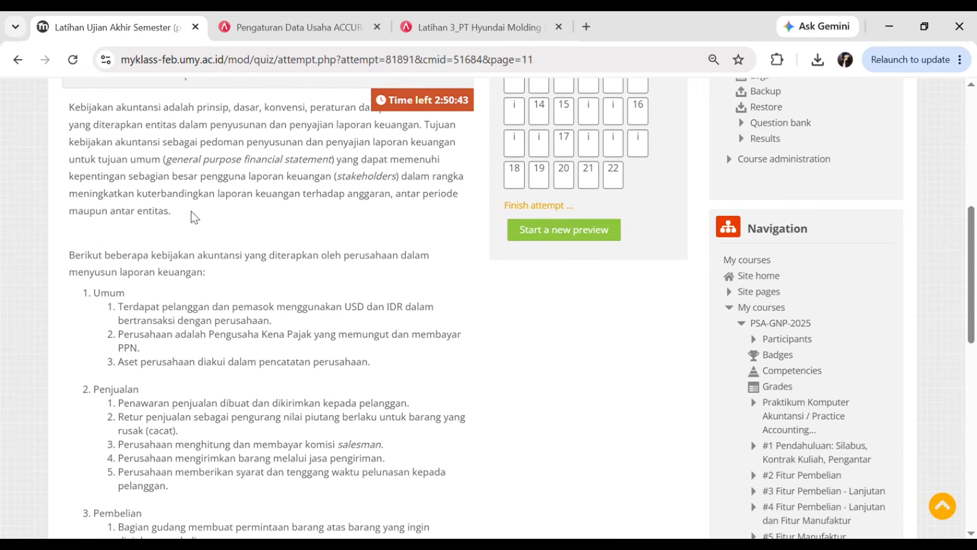
{"action": "scroll", "coordinate": [191, 208], "scroll_direction": "up", "scroll_amount": 2}
{"action": "scroll", "coordinate": [190, 208], "scroll_direction": "up", "scroll_amount": 3}
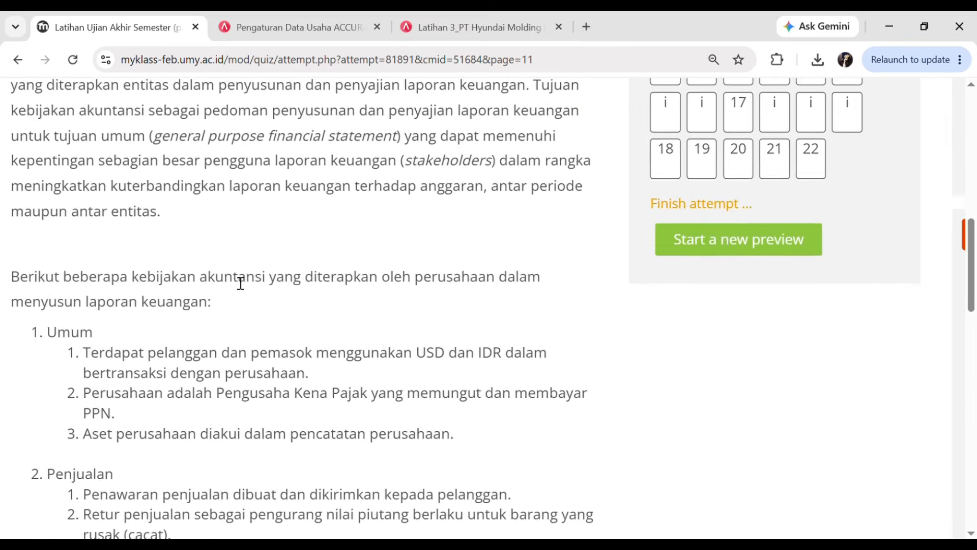
{"action": "scroll", "coordinate": [120, 260], "scroll_direction": "right", "scroll_amount": 1}
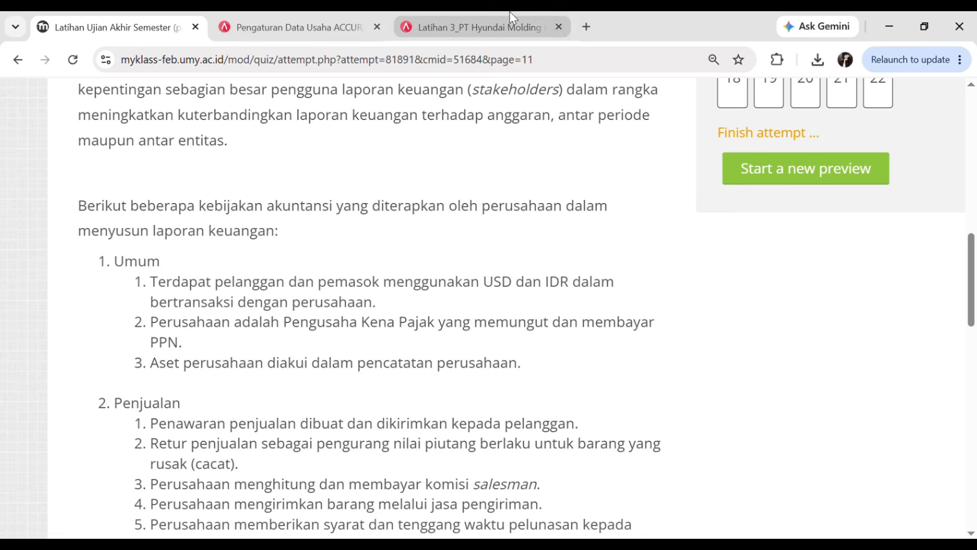
{"action": "left_click", "coordinate": [488, 20]}
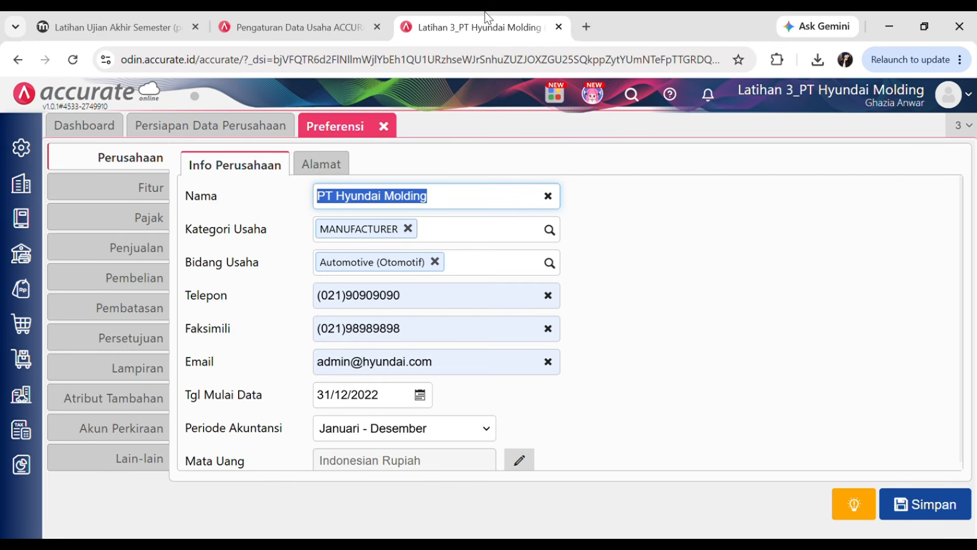
- Under Fitur Dasar, tick Multi Mata Uang and untick Persetujuan (Approval) and Anggaran dan Target
{"action": "left_click", "coordinate": [147, 192]}
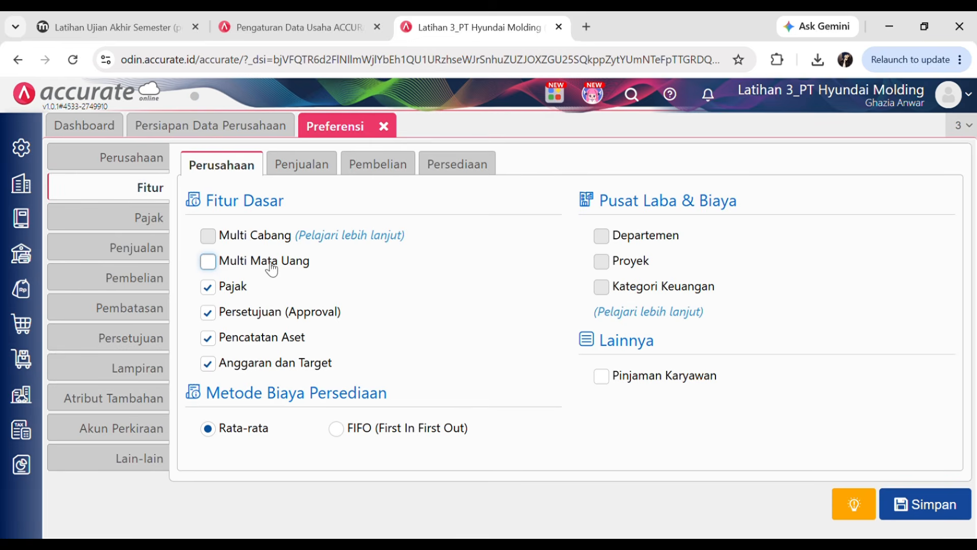
{"action": "left_click", "coordinate": [209, 263]}
{"action": "left_click", "coordinate": [97, 26]}
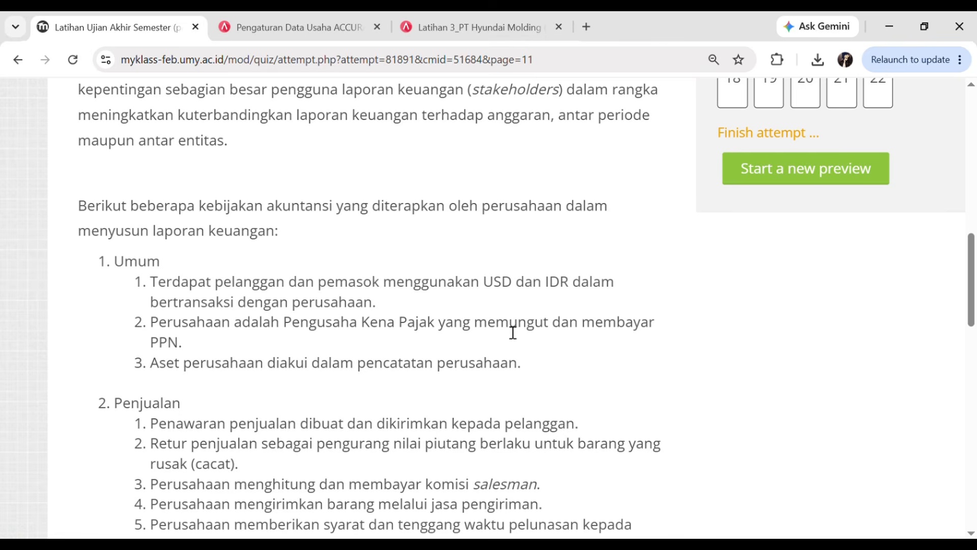
{"action": "left_click", "coordinate": [477, 12]}
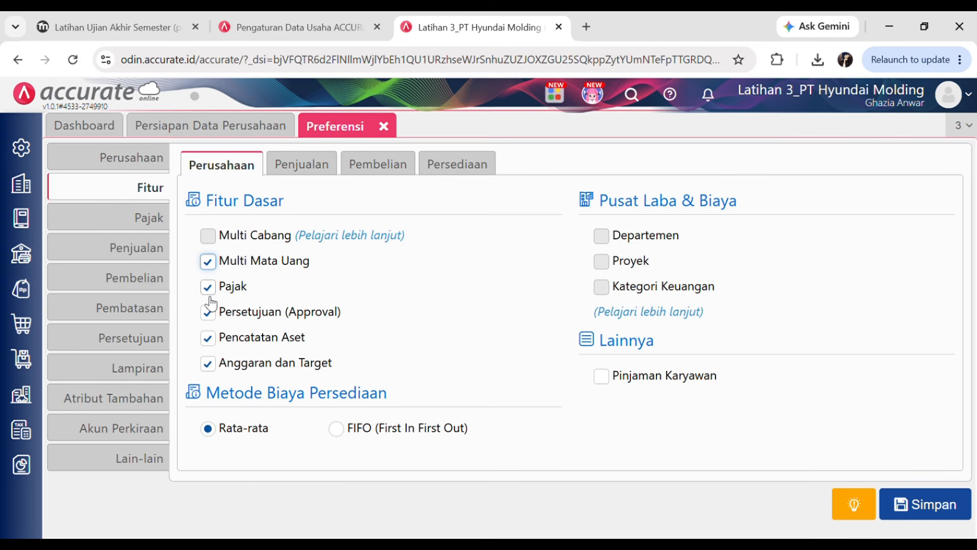
{"action": "left_click", "coordinate": [97, 12]}
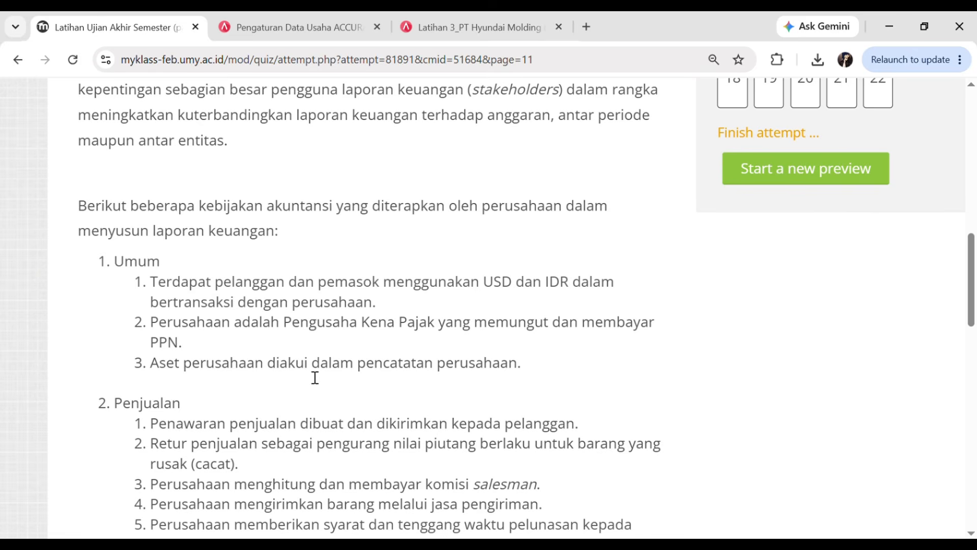
{"action": "left_click", "coordinate": [481, 20]}
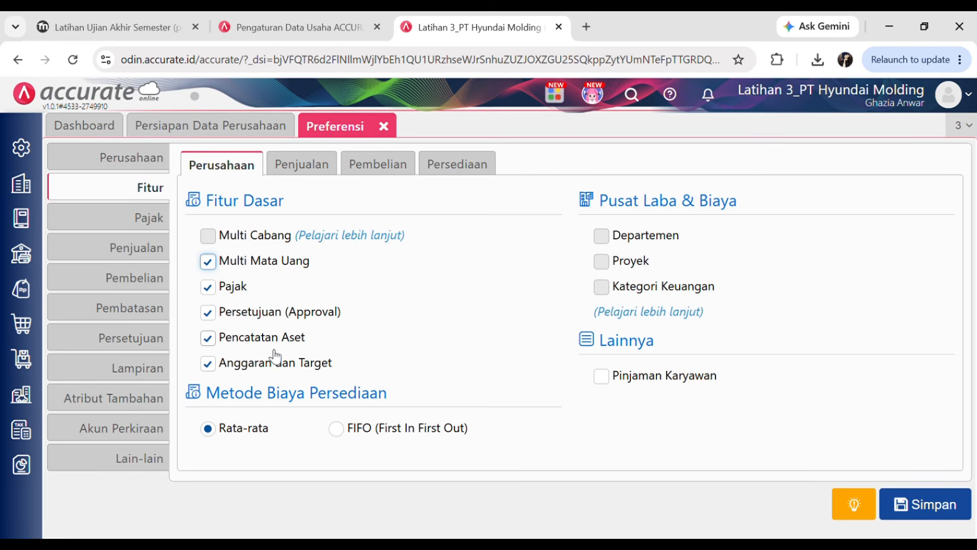
{"action": "left_click", "coordinate": [216, 318]}
{"action": "left_click", "coordinate": [210, 363]}
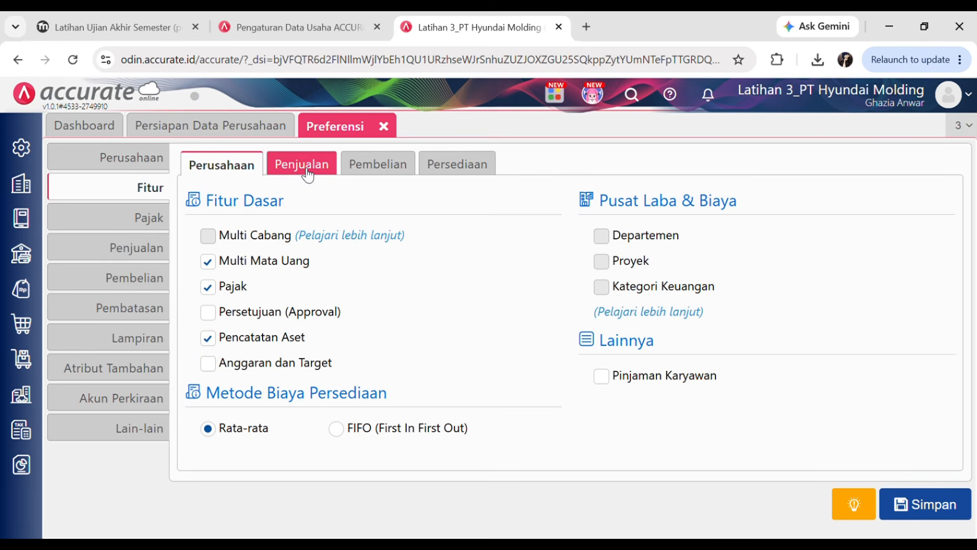
- Review the exam's accounting policies and bring up the Penjualan feature options
{"action": "left_click", "coordinate": [148, 18]}
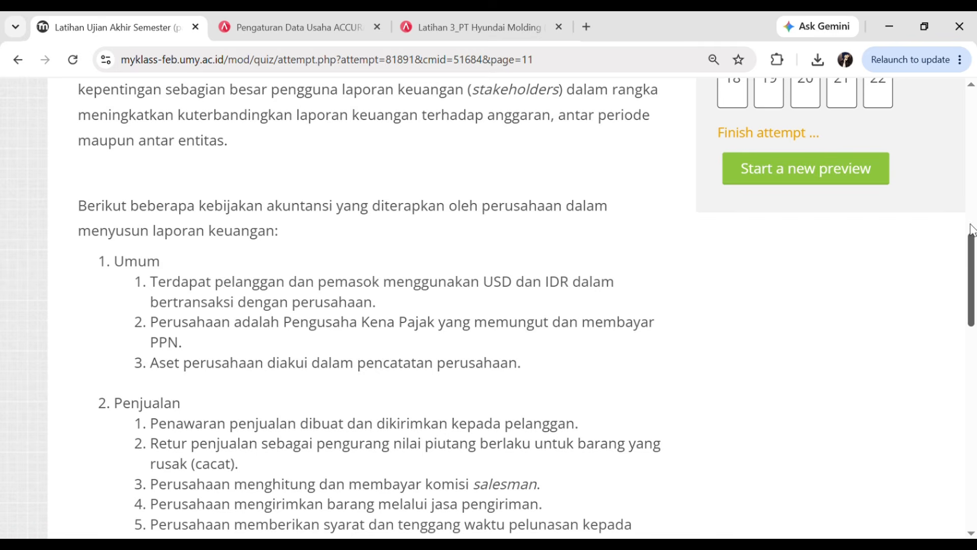
{"action": "scroll", "coordinate": [397, 316], "scroll_direction": "down", "scroll_amount": 3}
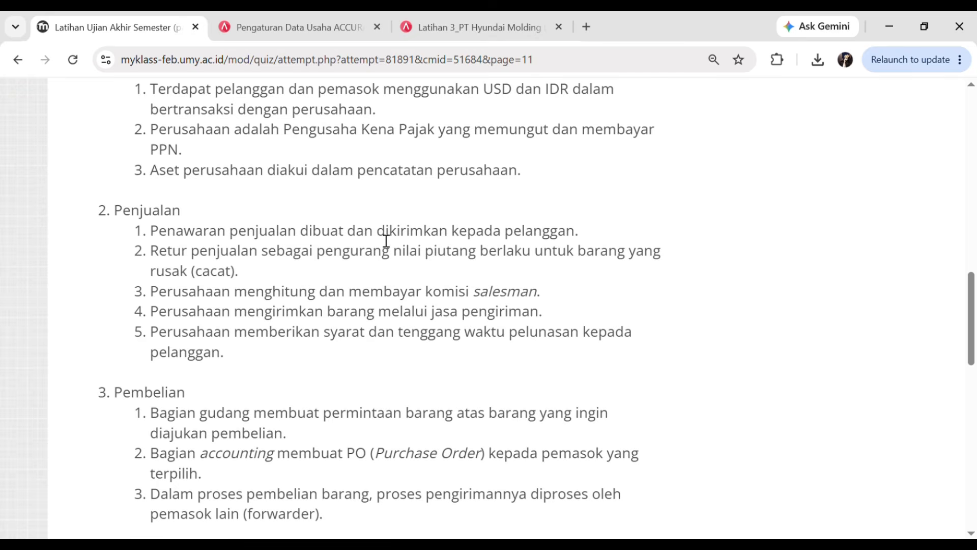
{"action": "left_click", "coordinate": [262, 23]}
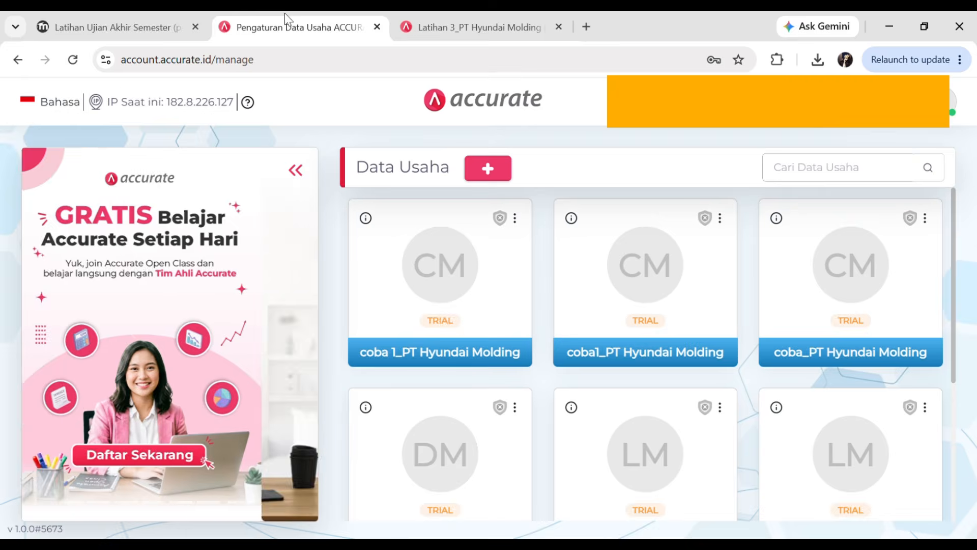
{"action": "left_click", "coordinate": [448, 27]}
{"action": "left_click", "coordinate": [307, 171]}
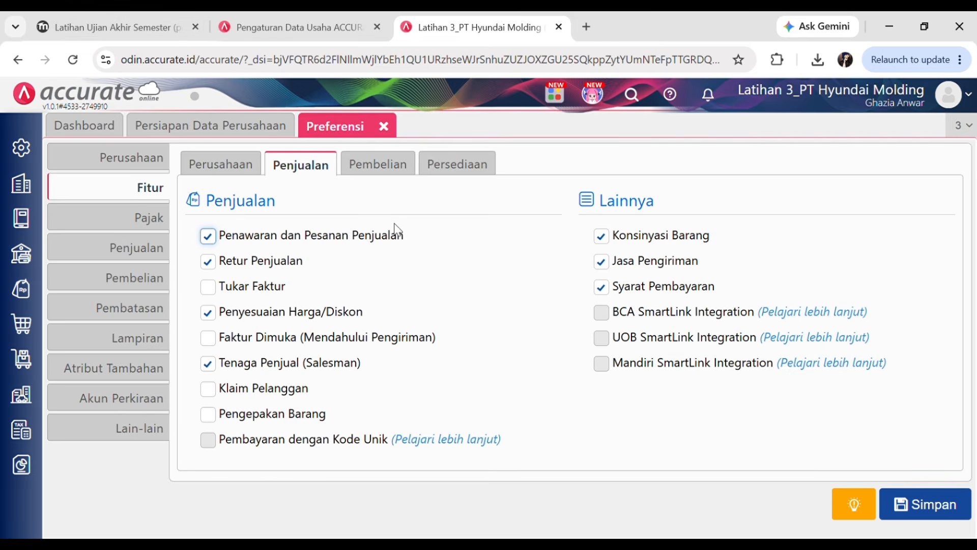
- Compare the Penjualan features with the exam's sales and purchase policies
{"action": "left_click", "coordinate": [111, 17]}
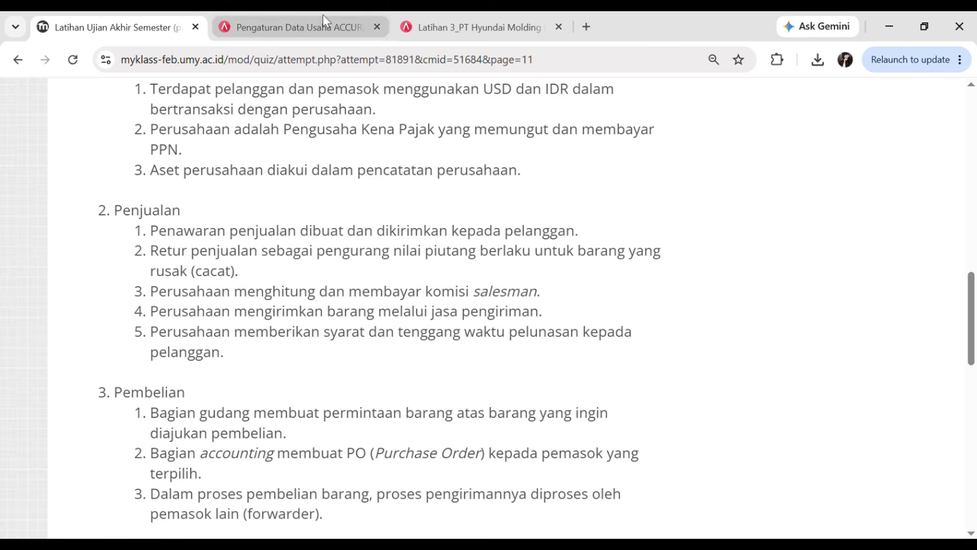
{"action": "left_click", "coordinate": [482, 12]}
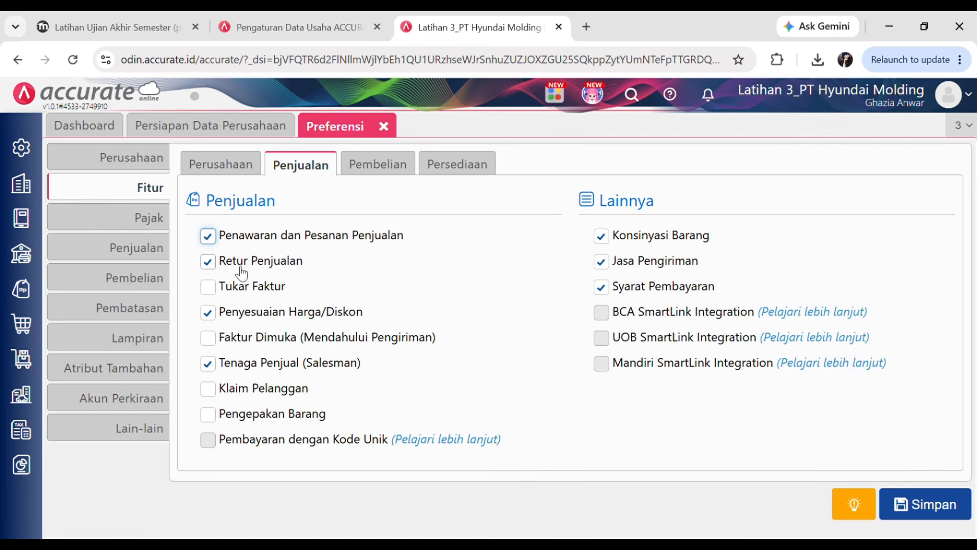
{"action": "left_click", "coordinate": [112, 27]}
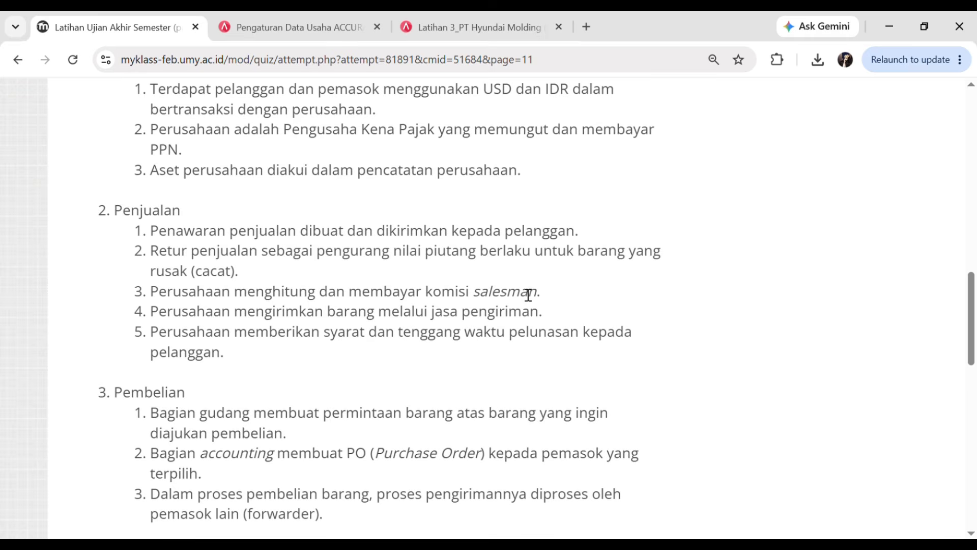
{"action": "left_click", "coordinate": [491, 15]}
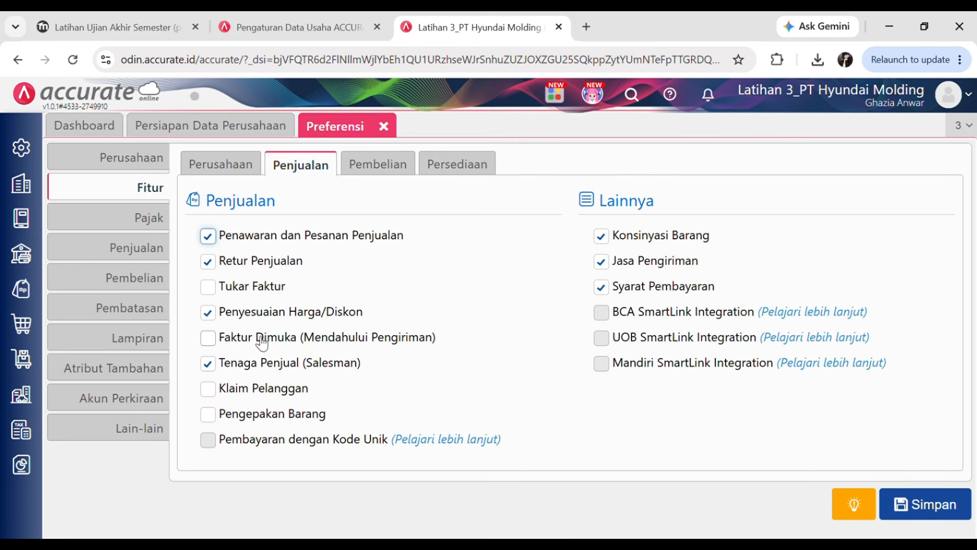
{"action": "left_click", "coordinate": [93, 15]}
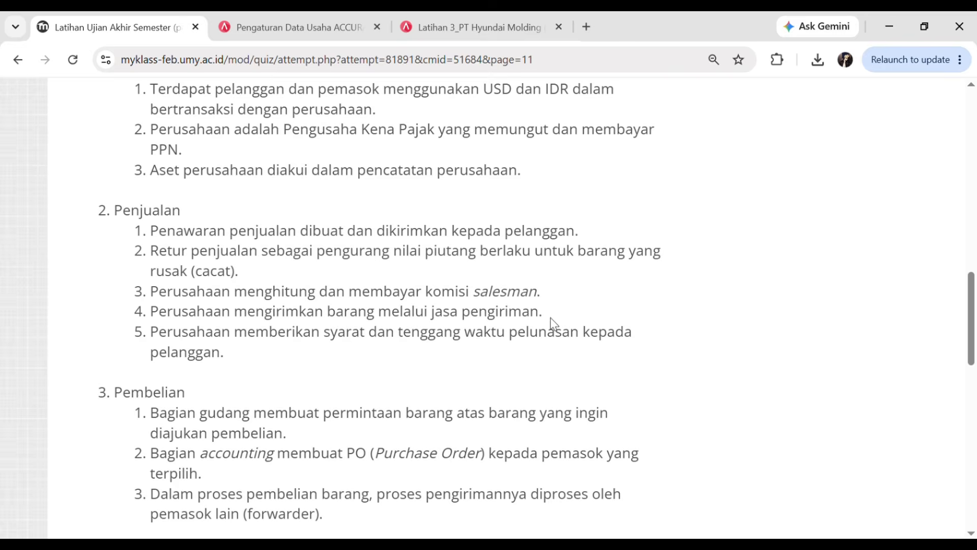
{"action": "left_click", "coordinate": [524, 20]}
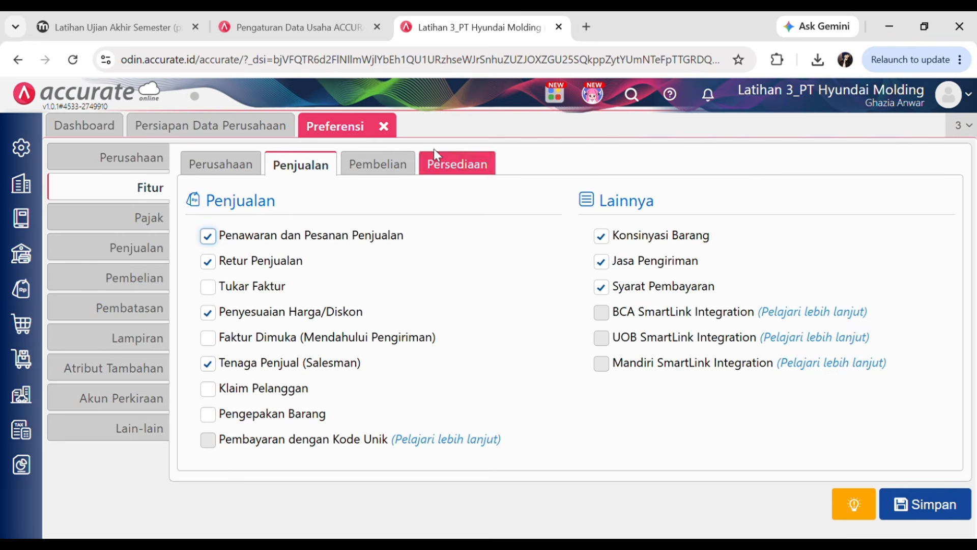
{"action": "left_click", "coordinate": [127, 17]}
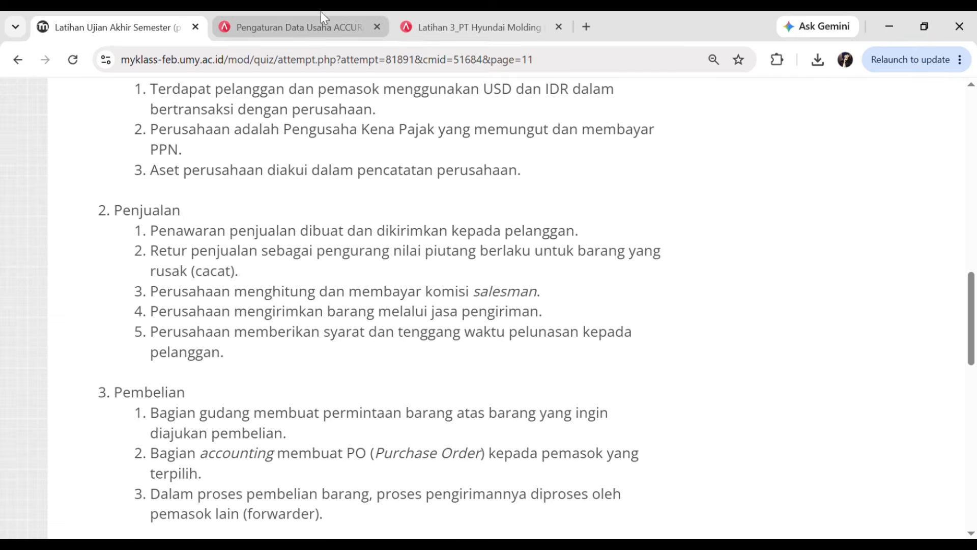
{"action": "left_click", "coordinate": [500, 15]}
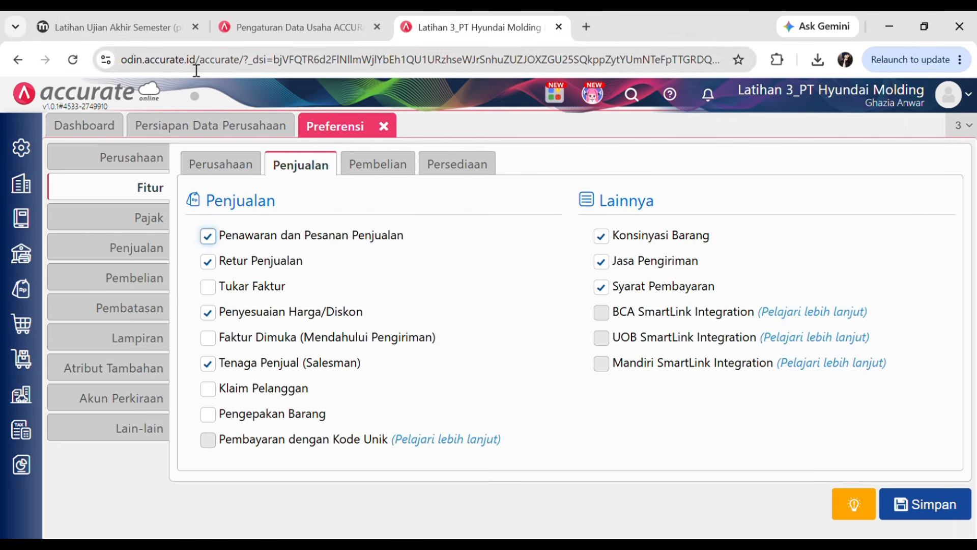
- Untick Penyesuaian Harga/Diskon and Konsinyasi Barang, then scroll the quiz's requirement list
{"action": "left_click", "coordinate": [120, 13]}
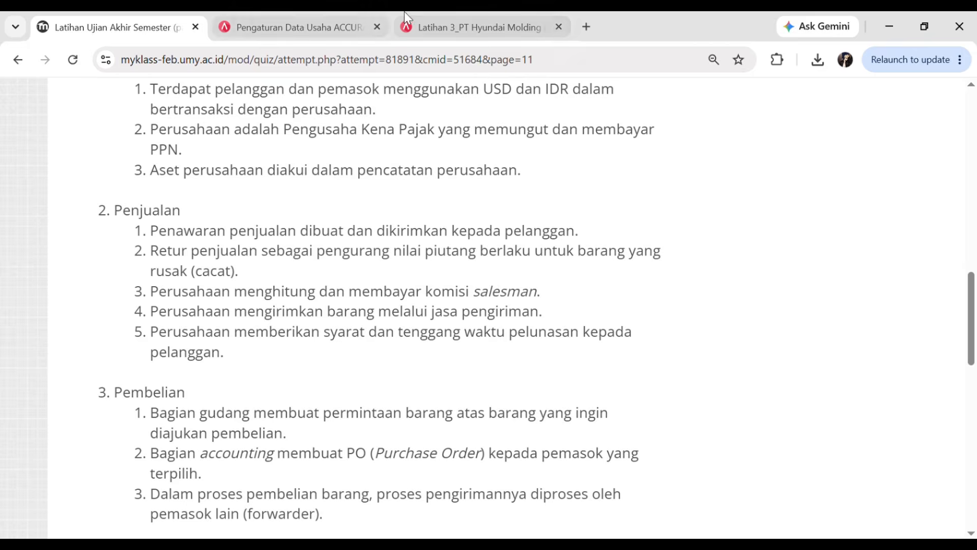
{"action": "left_click", "coordinate": [429, 14]}
{"action": "left_click", "coordinate": [207, 312]}
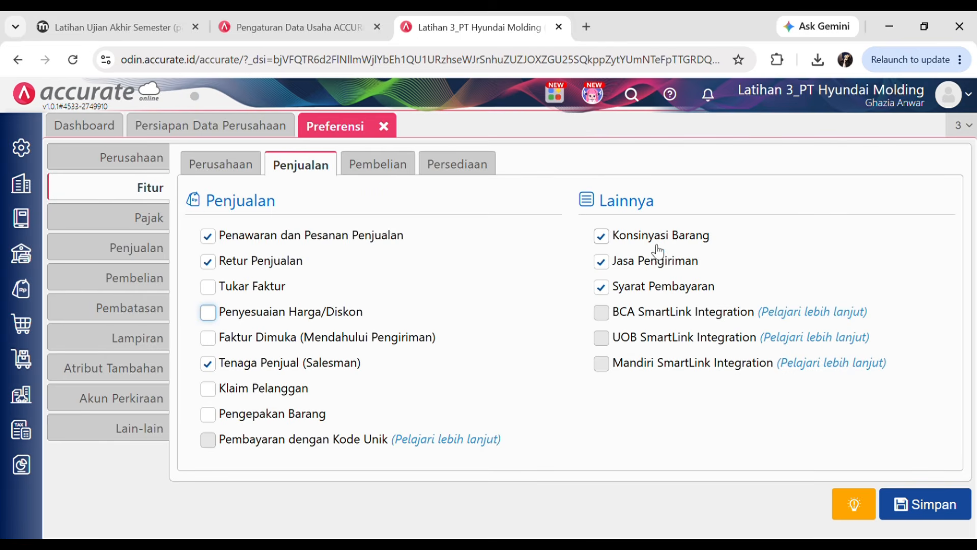
{"action": "left_click", "coordinate": [625, 239]}
{"action": "left_click", "coordinate": [125, 28]}
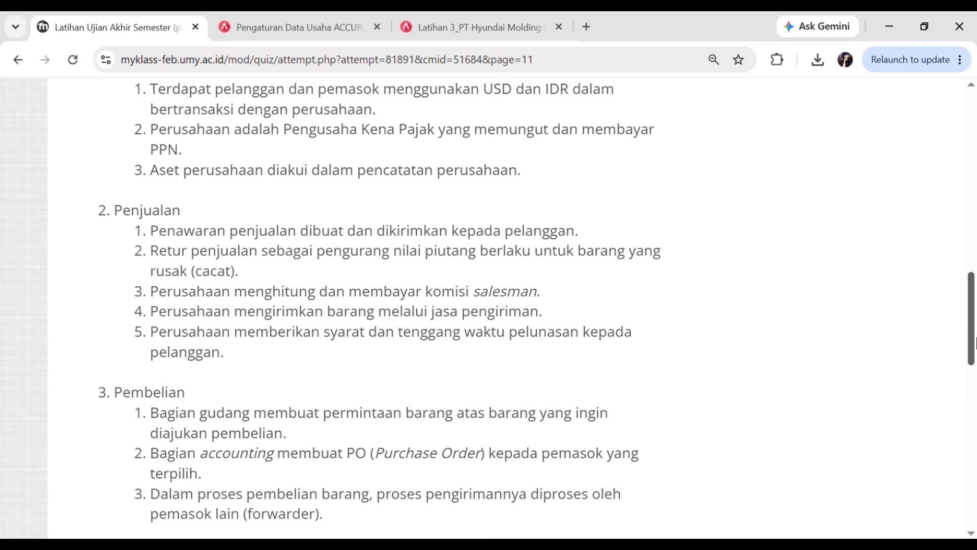
{"action": "left_click_drag", "start_coordinate": [972, 317], "coordinate": [975, 353]}
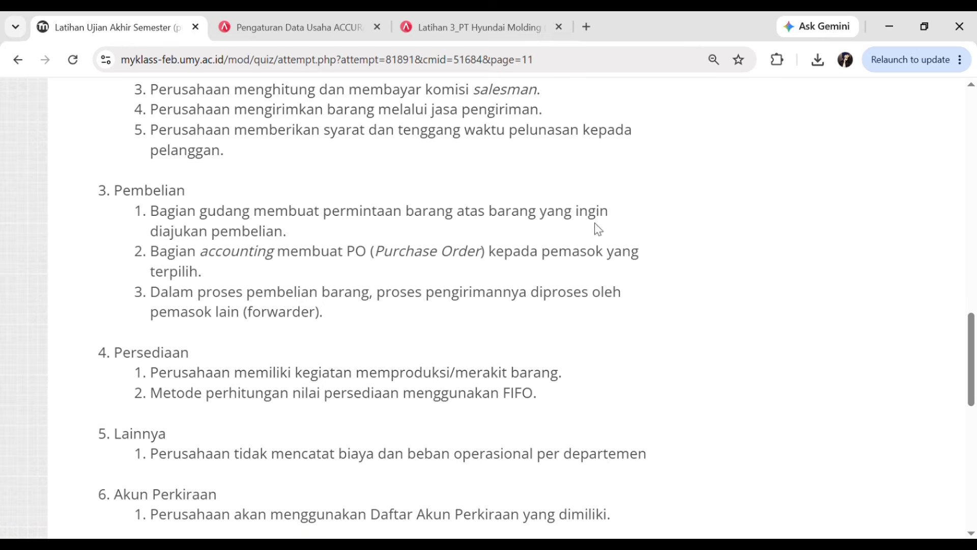
- In Pembelian features, untick Daftar Harga Pemasok after checking the quiz's purchasing requirements
{"action": "left_click", "coordinate": [444, 23]}
{"action": "left_click", "coordinate": [357, 178]}
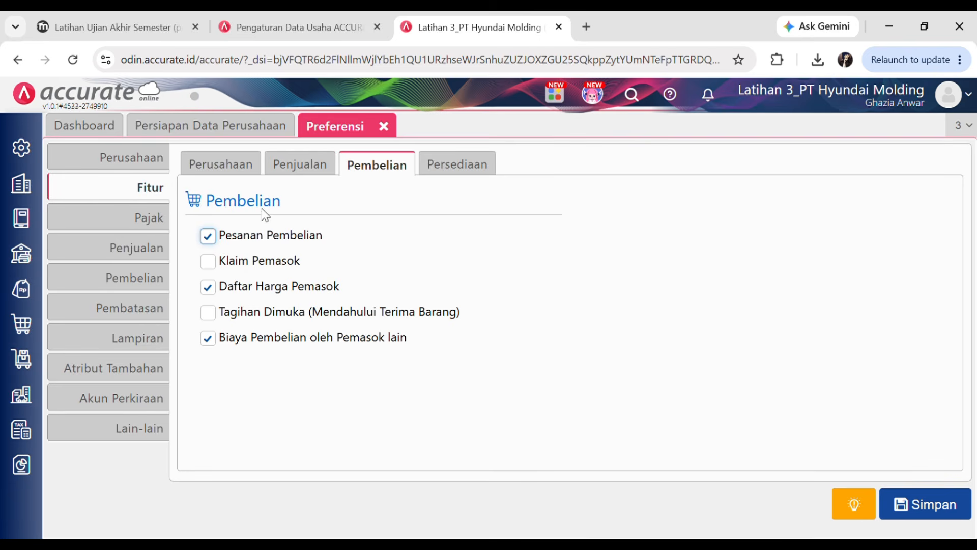
{"action": "left_click", "coordinate": [519, 382]}
{"action": "left_click", "coordinate": [446, 173]}
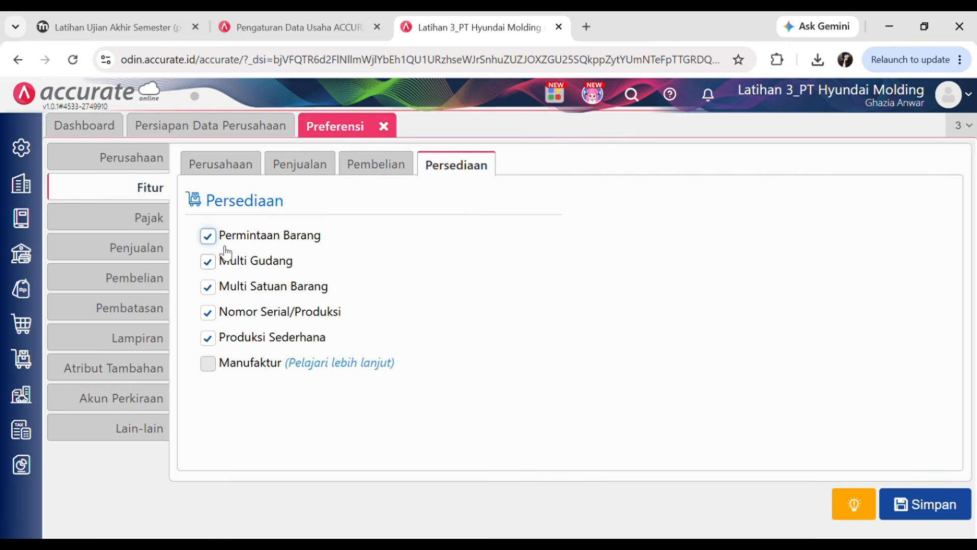
{"action": "left_click", "coordinate": [390, 165]}
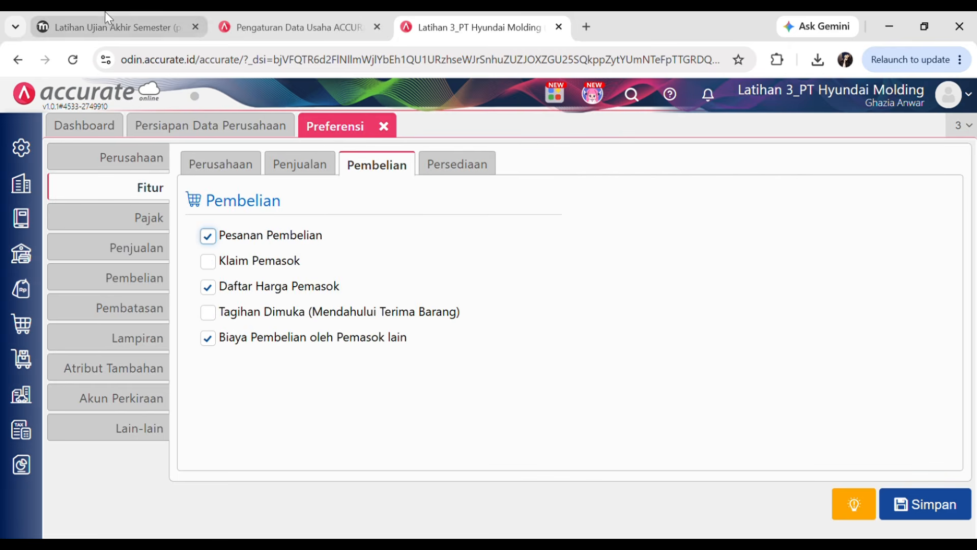
{"action": "left_click", "coordinate": [107, 27]}
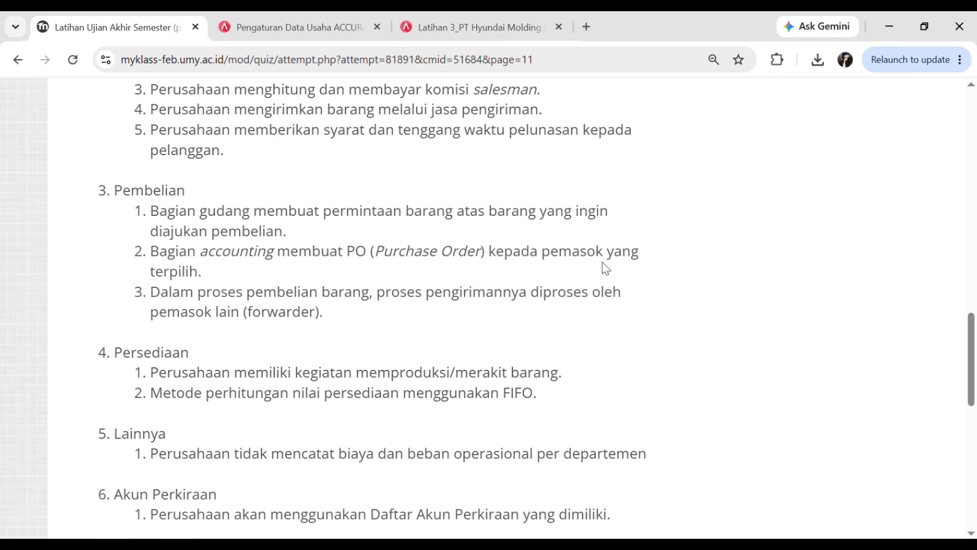
{"action": "left_click", "coordinate": [424, 16]}
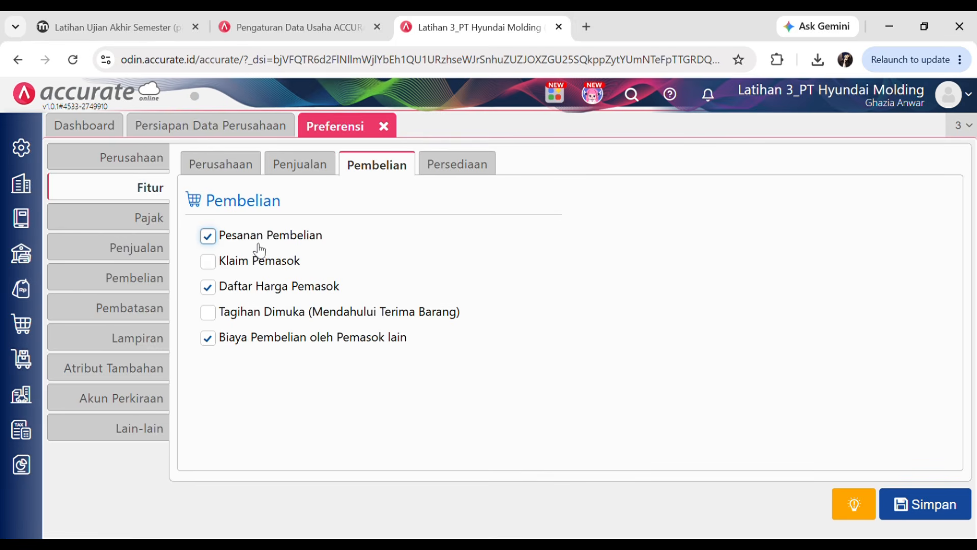
{"action": "left_click", "coordinate": [149, 28]}
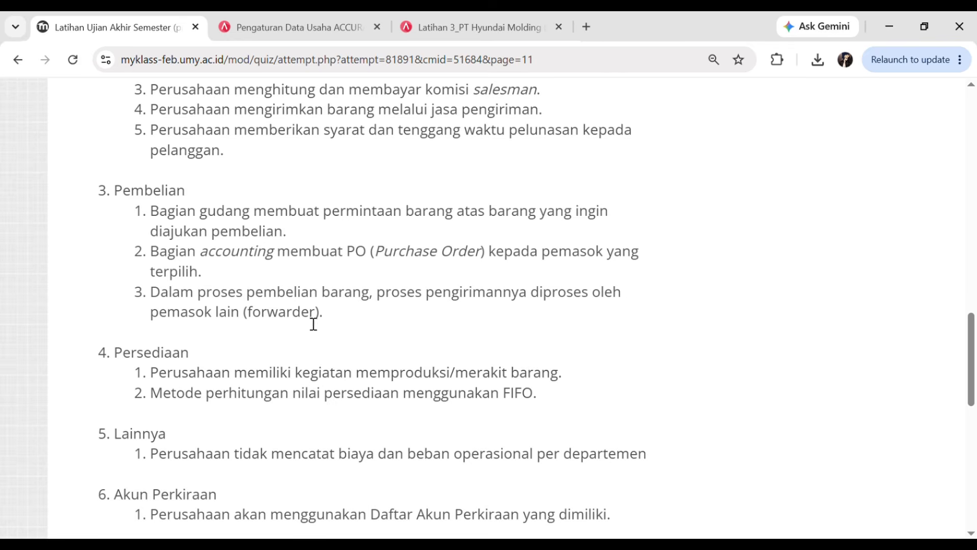
{"action": "left_click", "coordinate": [484, 13]}
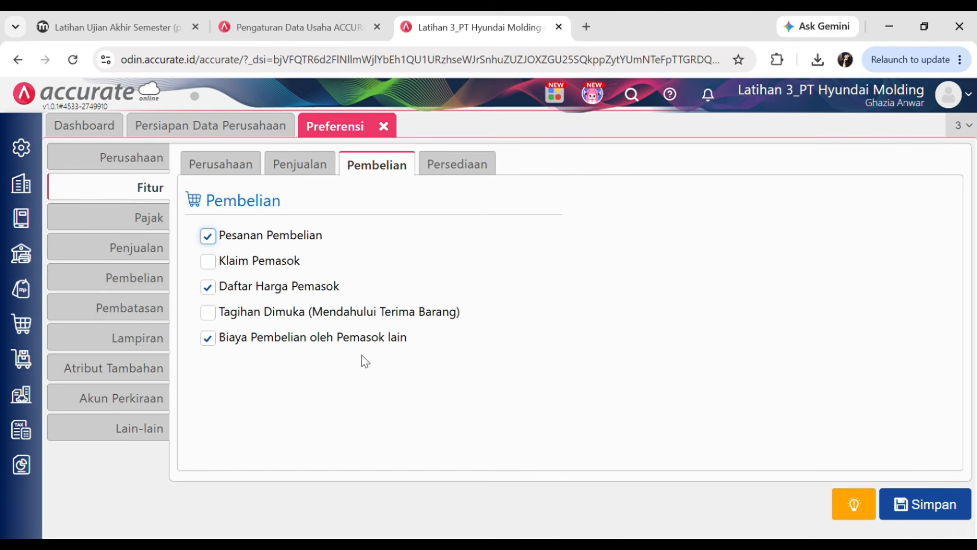
{"action": "left_click", "coordinate": [208, 288]}
- Open the Persediaan features and check the quiz's inventory and production requirements
{"action": "left_click", "coordinate": [478, 167]}
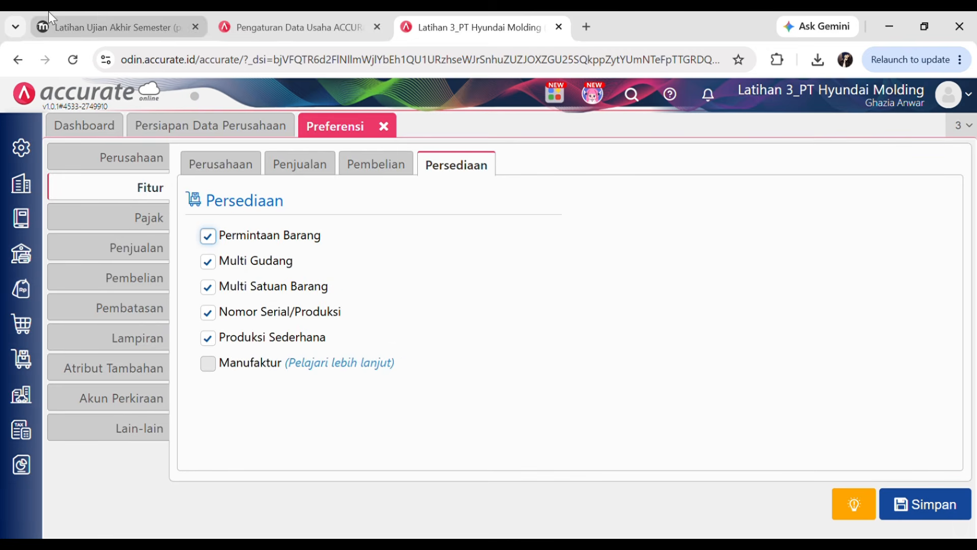
{"action": "left_click", "coordinate": [102, 20]}
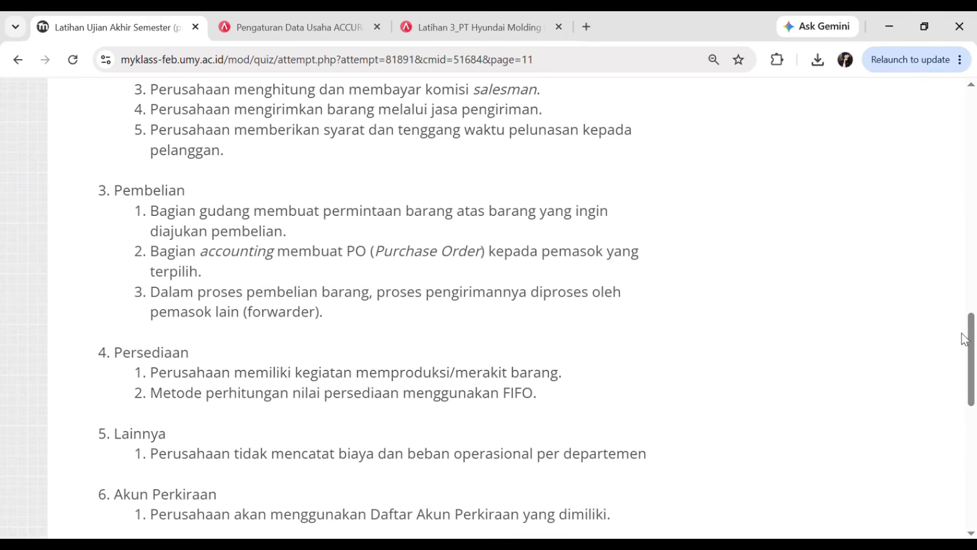
{"action": "scroll", "coordinate": [965, 338], "scroll_direction": "down", "scroll_amount": 1}
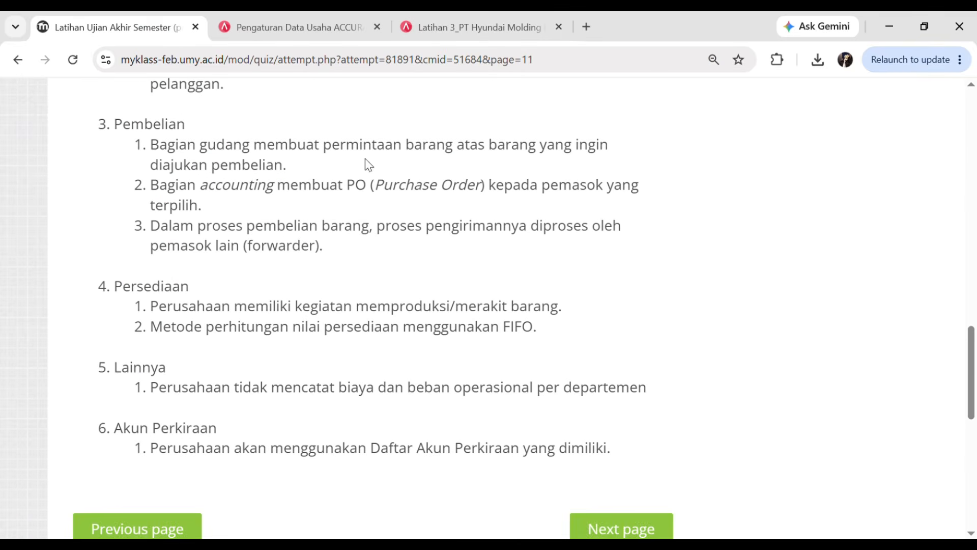
{"action": "left_click", "coordinate": [464, 26]}
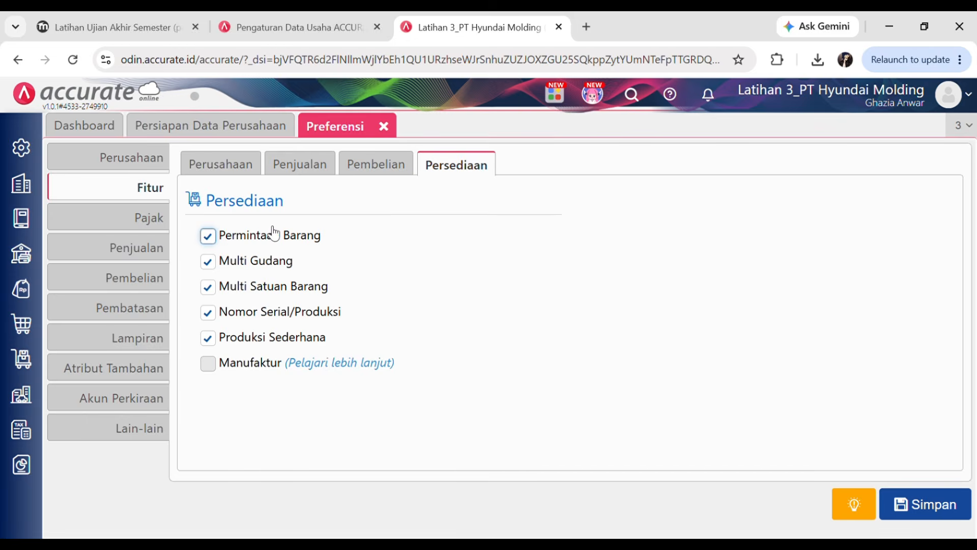
{"action": "left_click", "coordinate": [138, 20]}
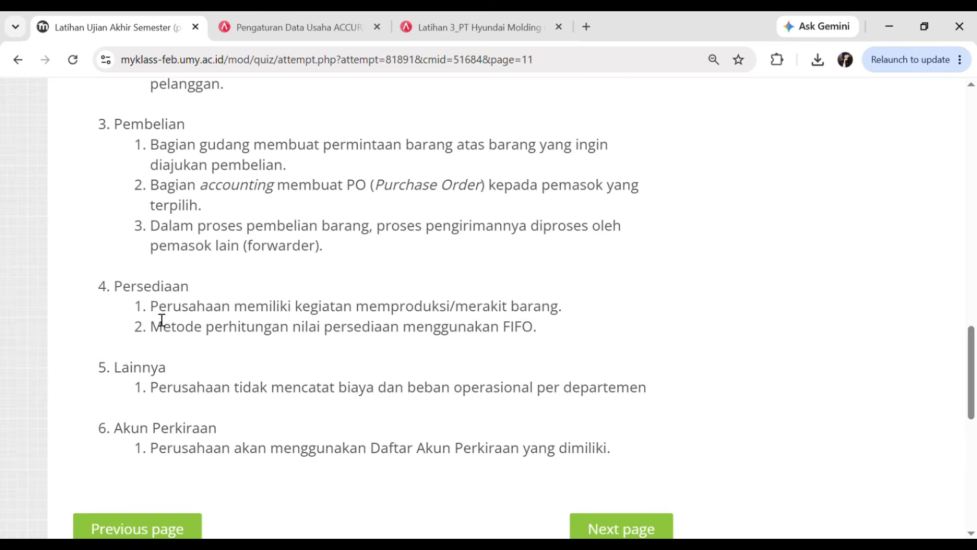
{"action": "left_click_drag", "start_coordinate": [152, 307], "coordinate": [568, 304]}
{"action": "left_click", "coordinate": [605, 328]}
{"action": "left_click", "coordinate": [473, 23]}
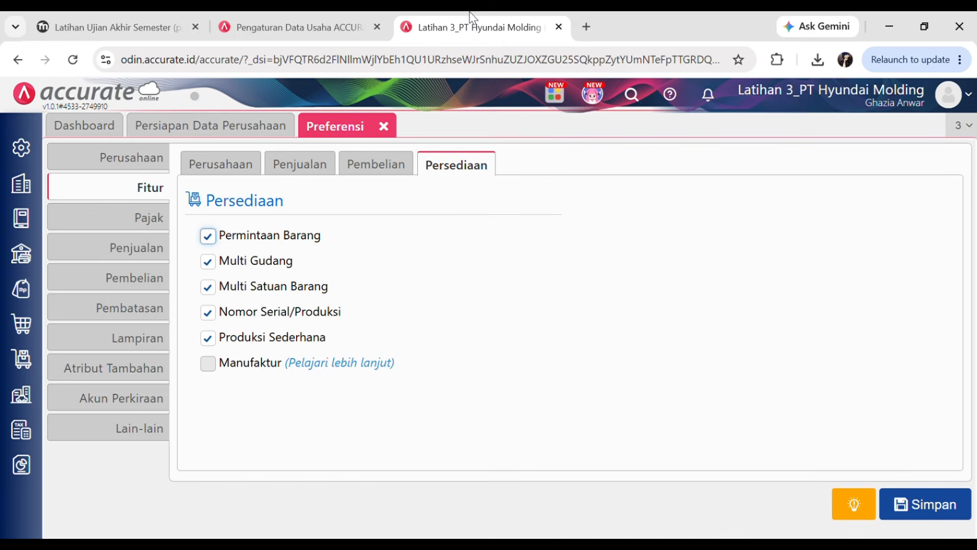
- Untick Nomor Serial/Produksi, Multi Satuan Barang and Multi Gudang, then confirm the FIFO costing requirement
{"action": "left_click", "coordinate": [209, 312]}
{"action": "left_click", "coordinate": [208, 287]}
{"action": "left_click", "coordinate": [208, 262]}
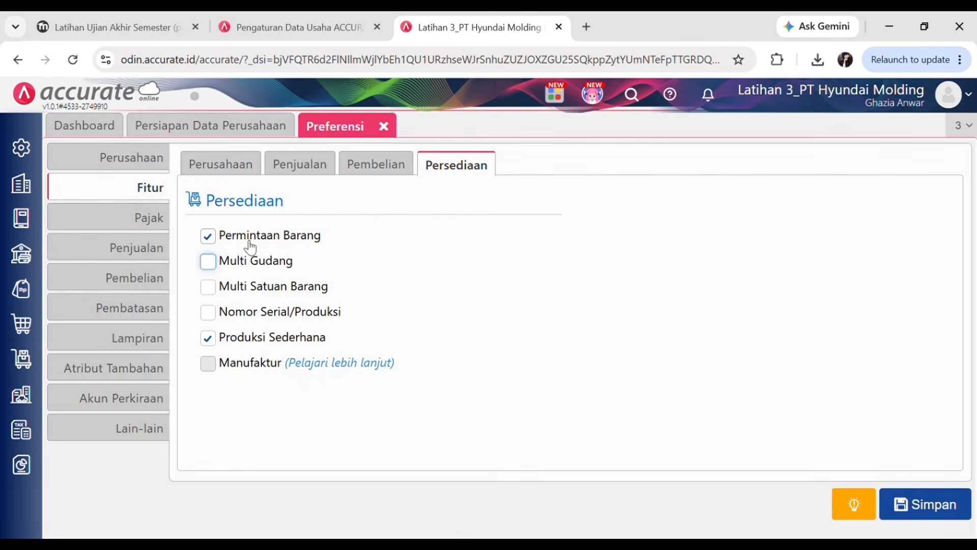
{"action": "left_click", "coordinate": [333, 414]}
{"action": "left_click", "coordinate": [99, 17]}
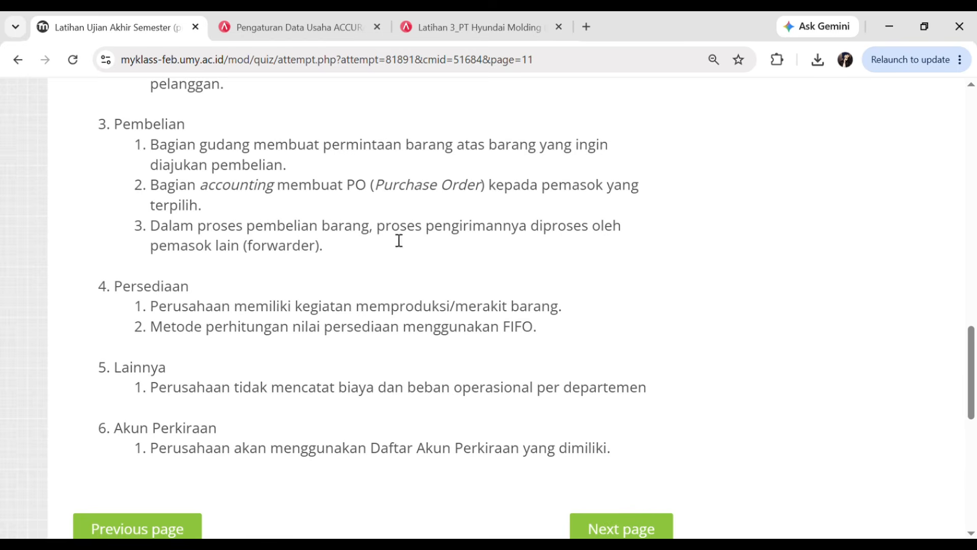
{"action": "left_click_drag", "start_coordinate": [151, 336], "coordinate": [550, 333]}
{"action": "left_click", "coordinate": [451, 15]}
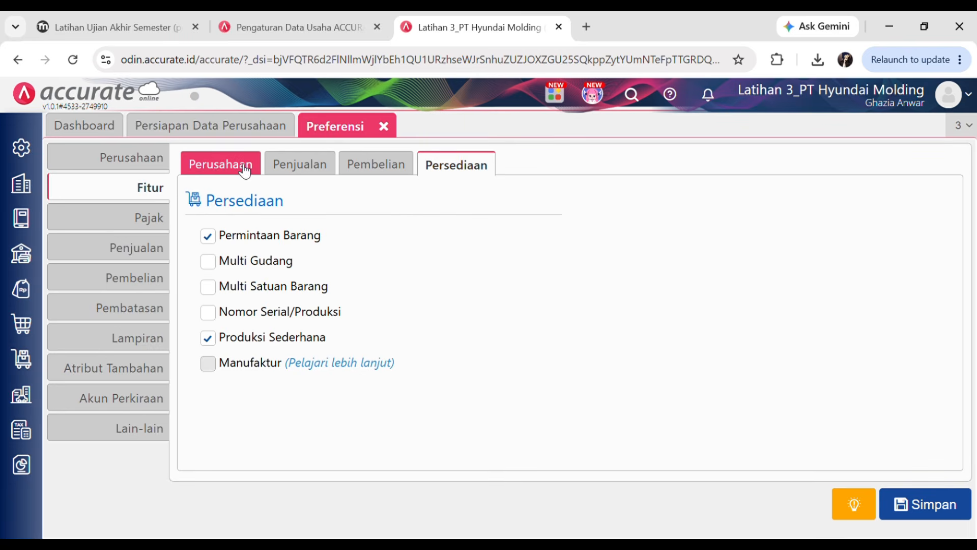
- Set the inventory costing method to FIFO, then review the quiz's remaining requirements
{"action": "left_click", "coordinate": [219, 167]}
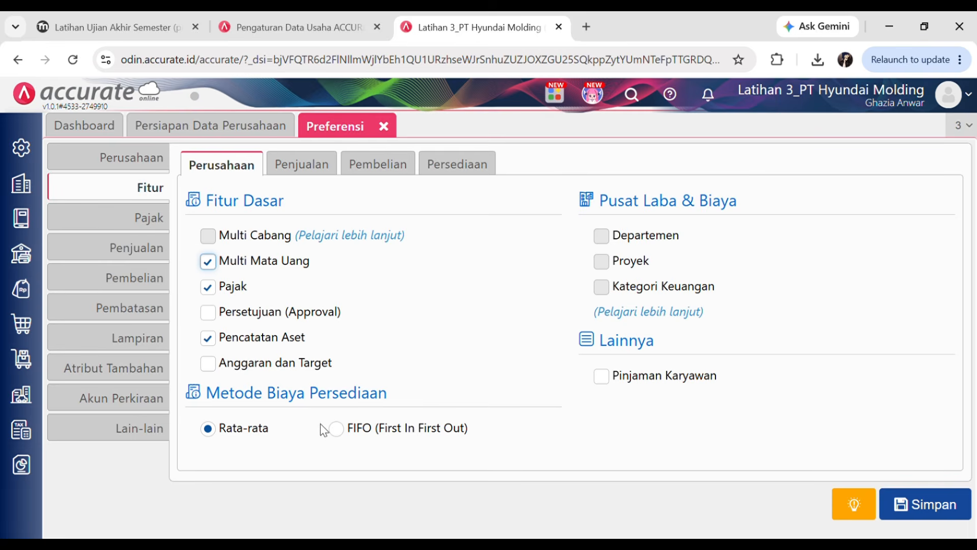
{"action": "left_click", "coordinate": [342, 437]}
{"action": "left_click", "coordinate": [132, 12]}
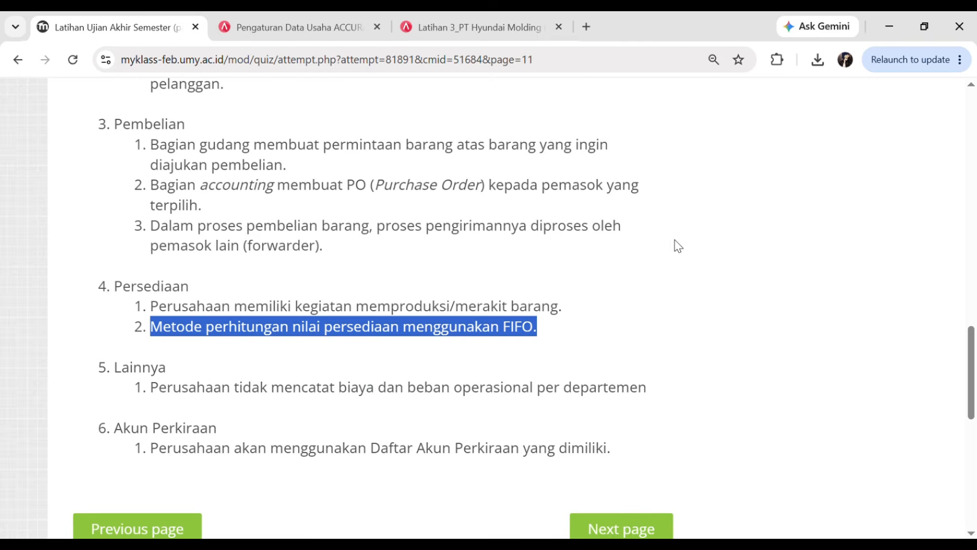
{"action": "scroll", "coordinate": [970, 377], "scroll_direction": "down", "scroll_amount": 1}
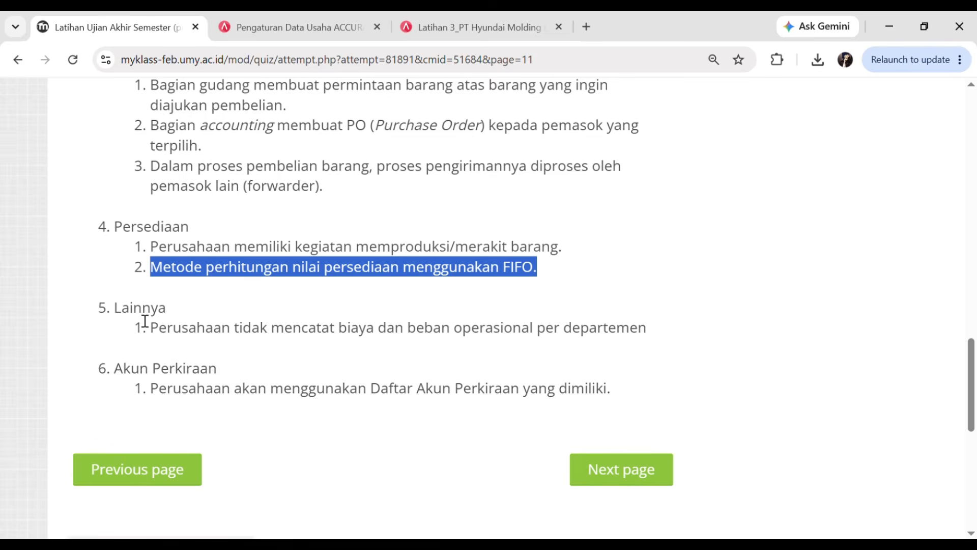
{"action": "left_click_drag", "start_coordinate": [162, 335], "coordinate": [663, 342]}
{"action": "left_click", "coordinate": [656, 339]}
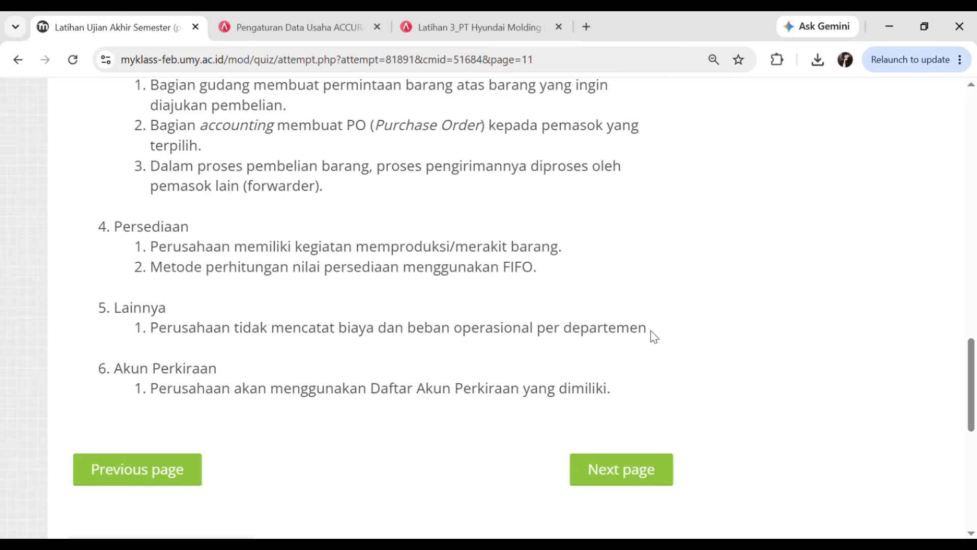
- Review the sales, purchasing and inventory feature options, then return to the general company features
{"action": "left_click", "coordinate": [441, 12]}
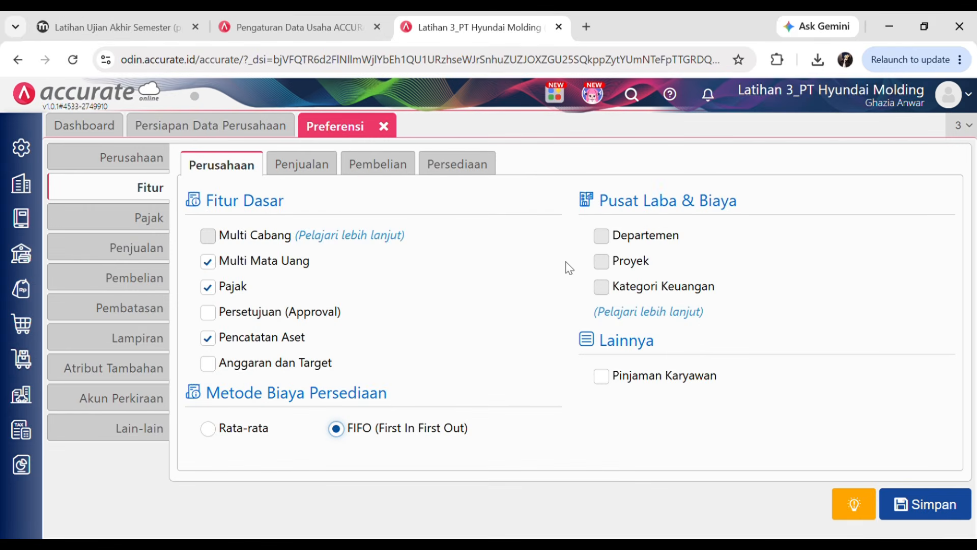
{"action": "left_click", "coordinate": [301, 164]}
{"action": "left_click", "coordinate": [376, 164]}
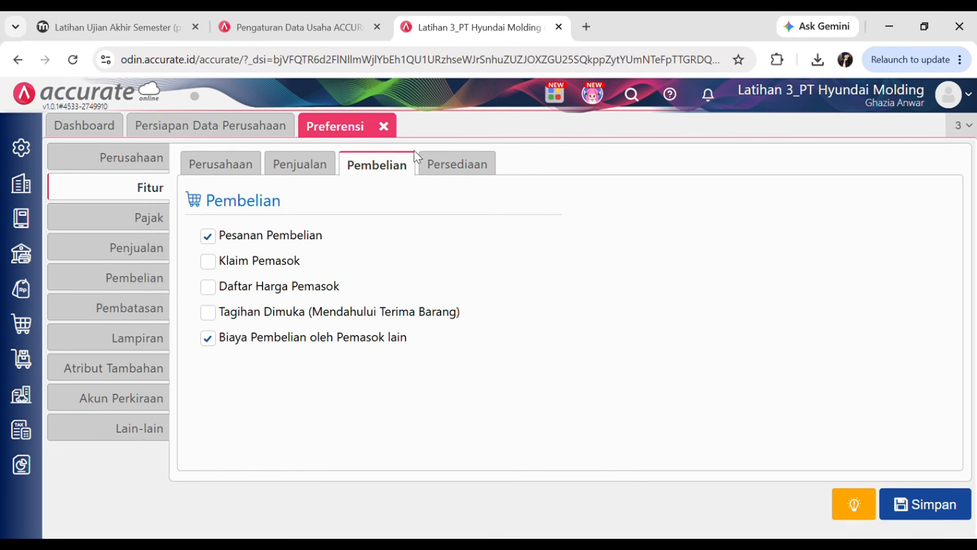
{"action": "left_click", "coordinate": [456, 164]}
{"action": "left_click", "coordinate": [249, 164]}
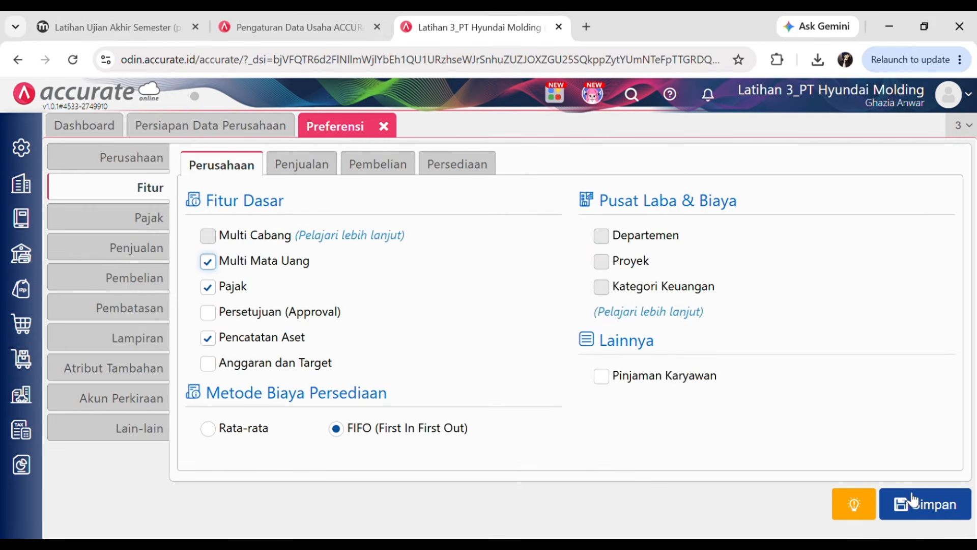
- Check the quiz's Akun Perkiraan requirement and move to the quiz's next page
{"action": "left_click", "coordinate": [122, 16]}
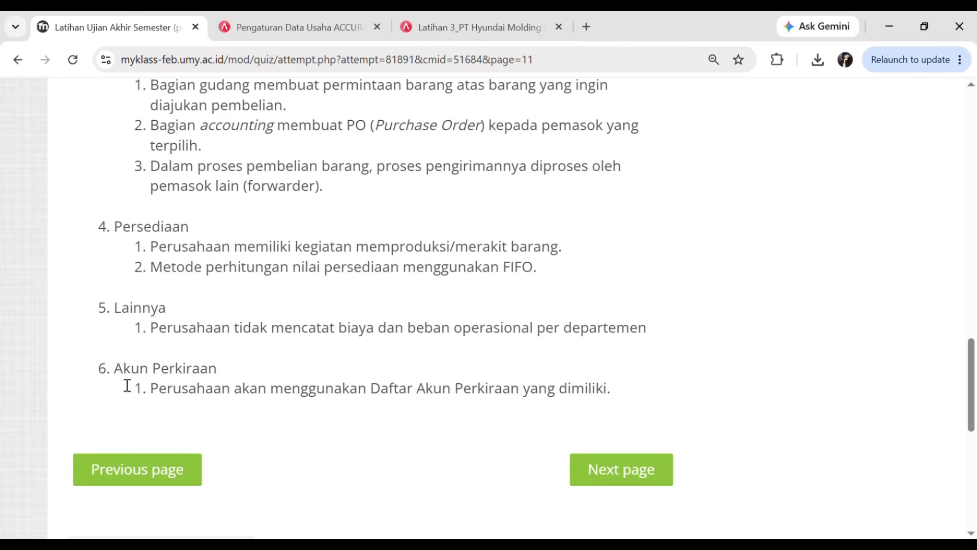
{"action": "left_click_drag", "start_coordinate": [112, 373], "coordinate": [190, 384]}
{"action": "left_click", "coordinate": [222, 403]}
{"action": "left_click", "coordinate": [498, 12]}
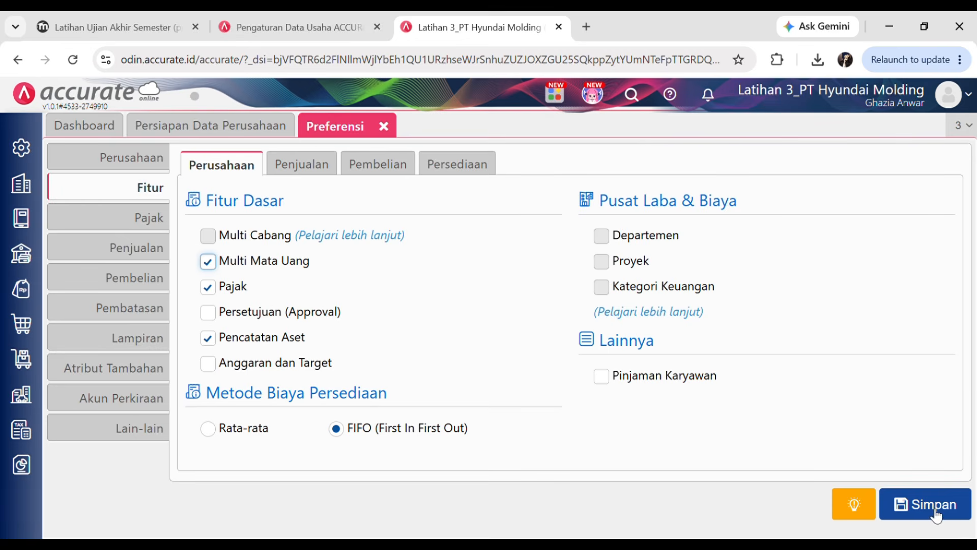
{"action": "left_click", "coordinate": [127, 25]}
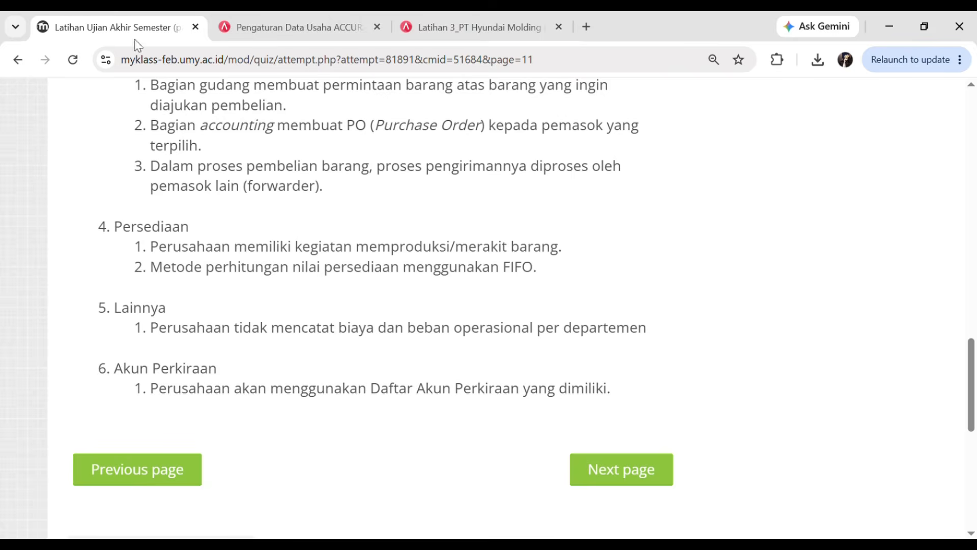
{"action": "left_click", "coordinate": [619, 477]}
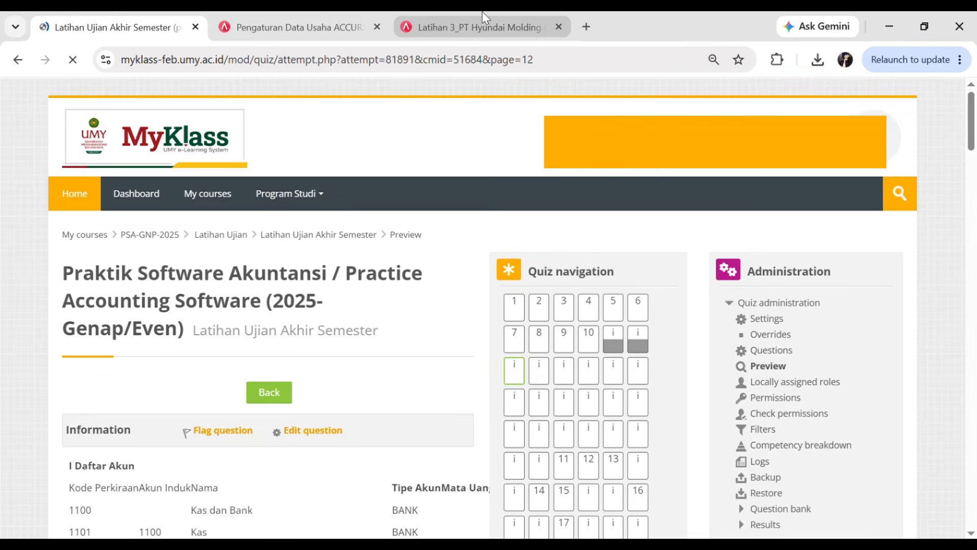
- Save the feature preferences and reread the quiz instructions
{"action": "left_click", "coordinate": [481, 13]}
{"action": "left_click", "coordinate": [924, 507]}
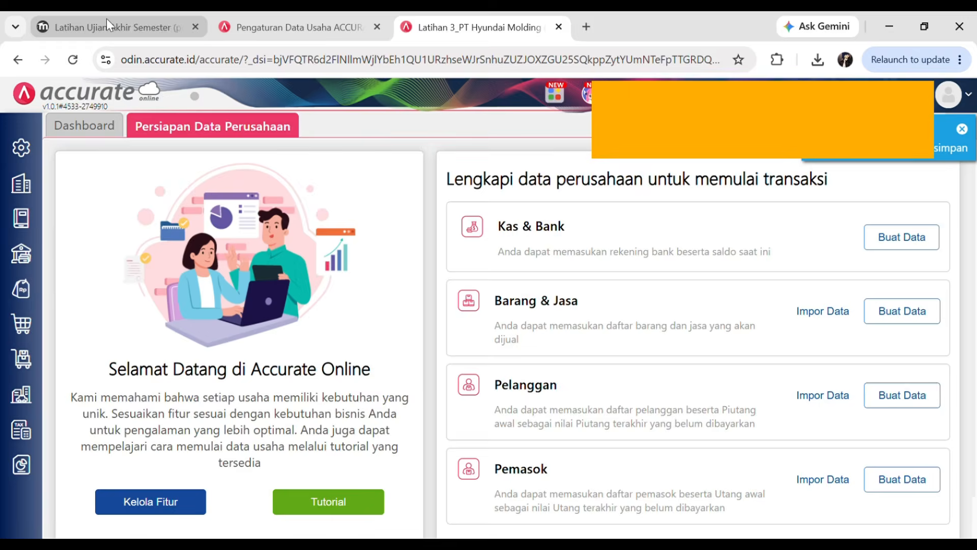
{"action": "left_click", "coordinate": [104, 20]}
{"action": "left_click_drag", "start_coordinate": [972, 132], "coordinate": [975, 486]}
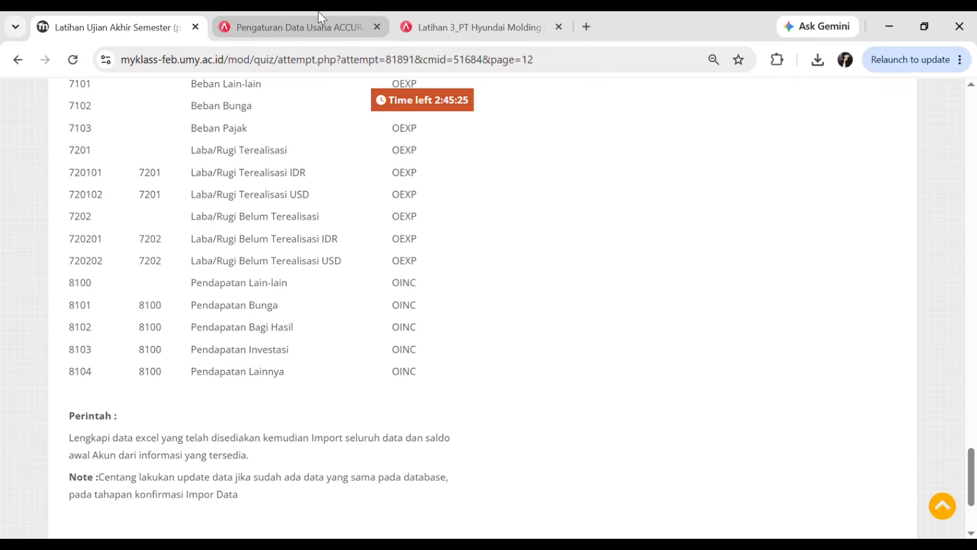
{"action": "left_click", "coordinate": [402, 22]}
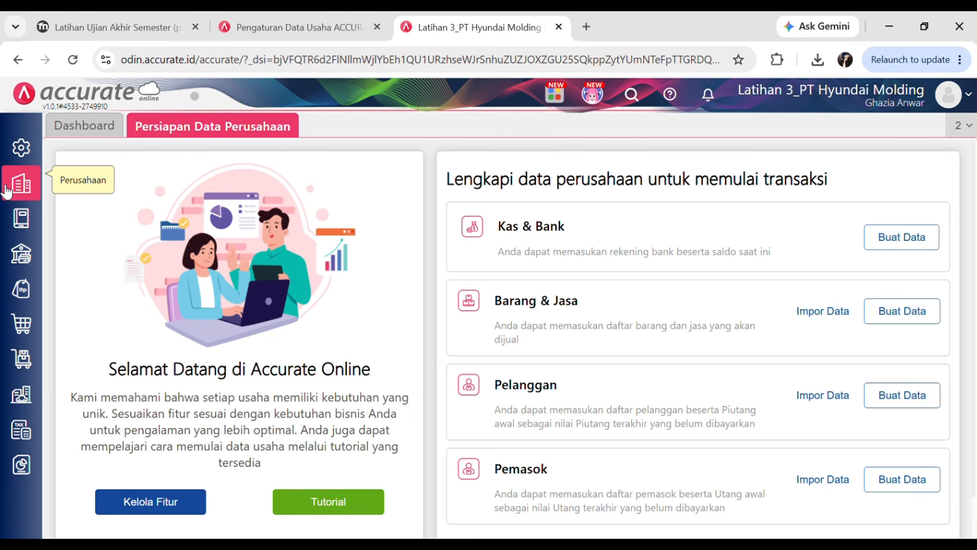
{"action": "left_click", "coordinate": [110, 22]}
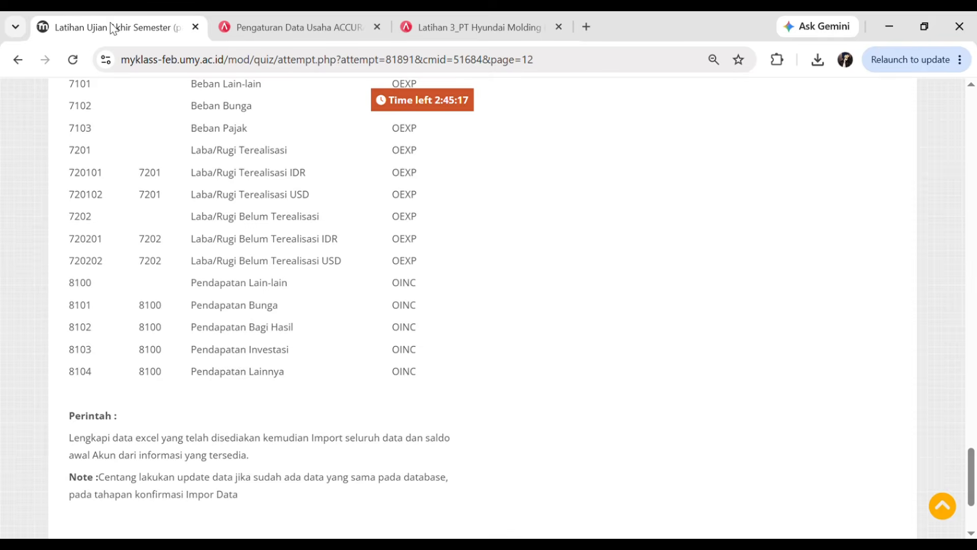
{"action": "mouse_move", "coordinate": [974, 476]}
{"action": "left_mouse_down"}
{"action": "mouse_move", "coordinate": [975, 110]}
{"action": "mouse_move", "coordinate": [972, 483]}
{"action": "left_mouse_up"}
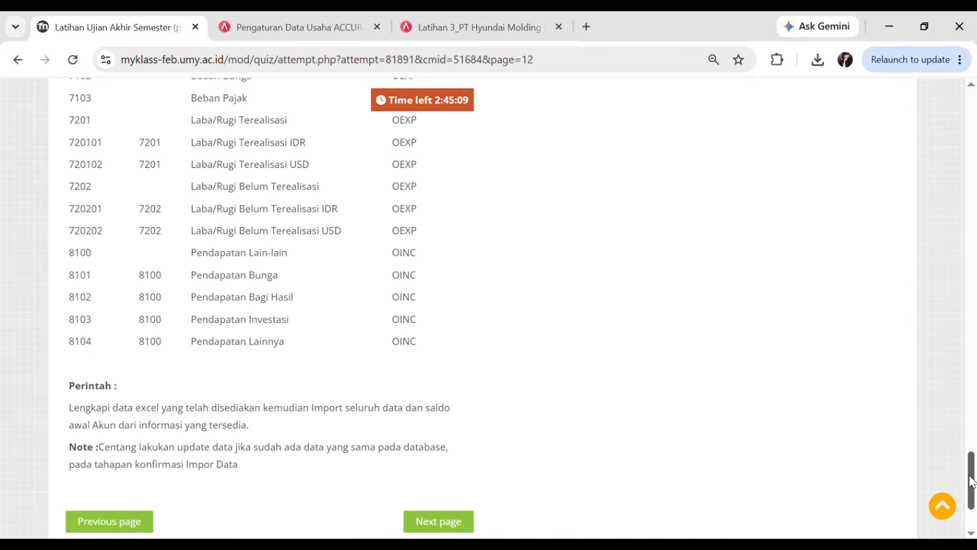
- Bring up the Perusahaan company setup panel listing Mata Uang
{"action": "left_click", "coordinate": [463, 25]}
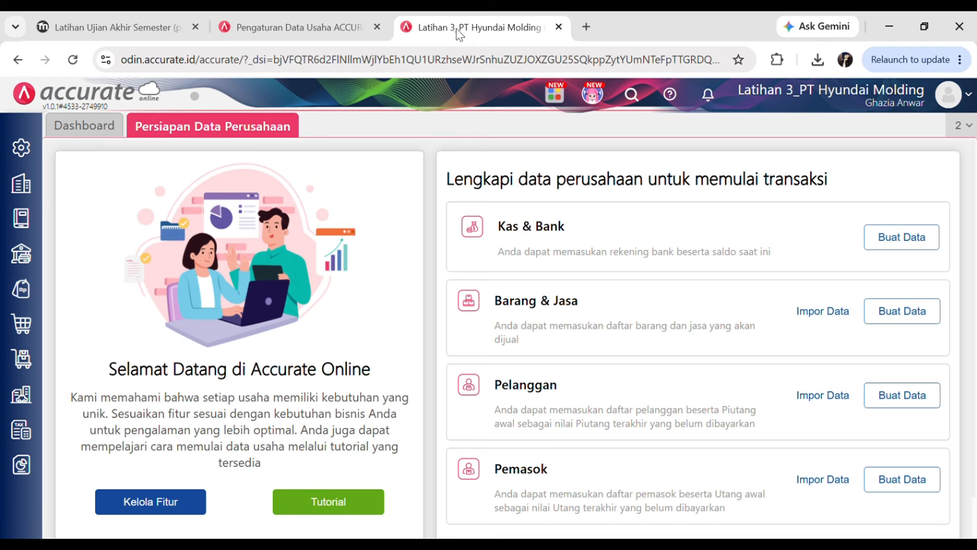
{"action": "left_click", "coordinate": [30, 196]}
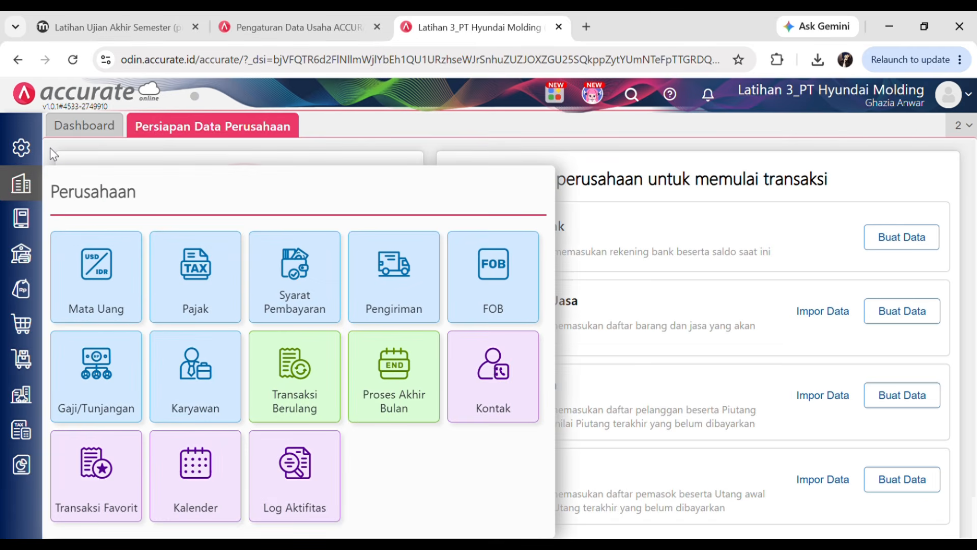
{"action": "left_click", "coordinate": [50, 148]}
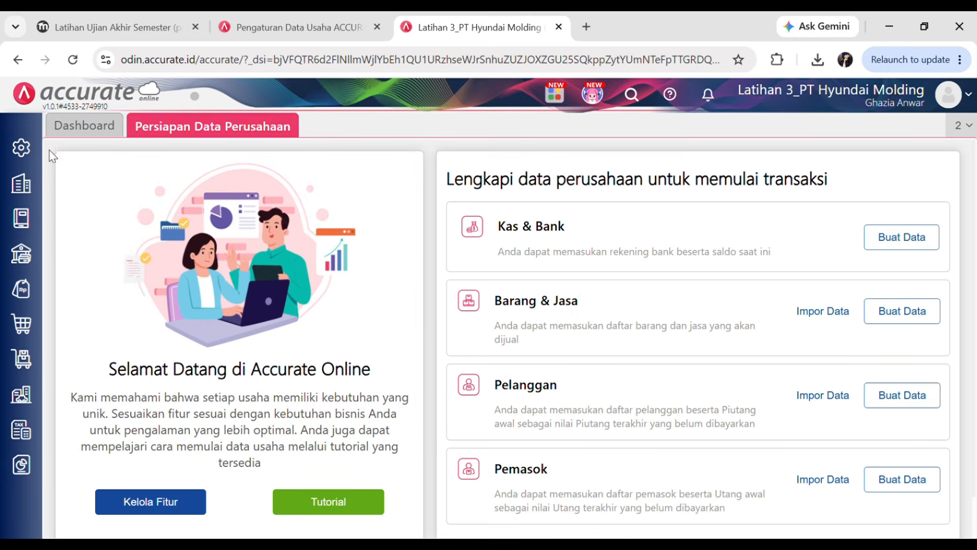
{"action": "left_click", "coordinate": [28, 187]}
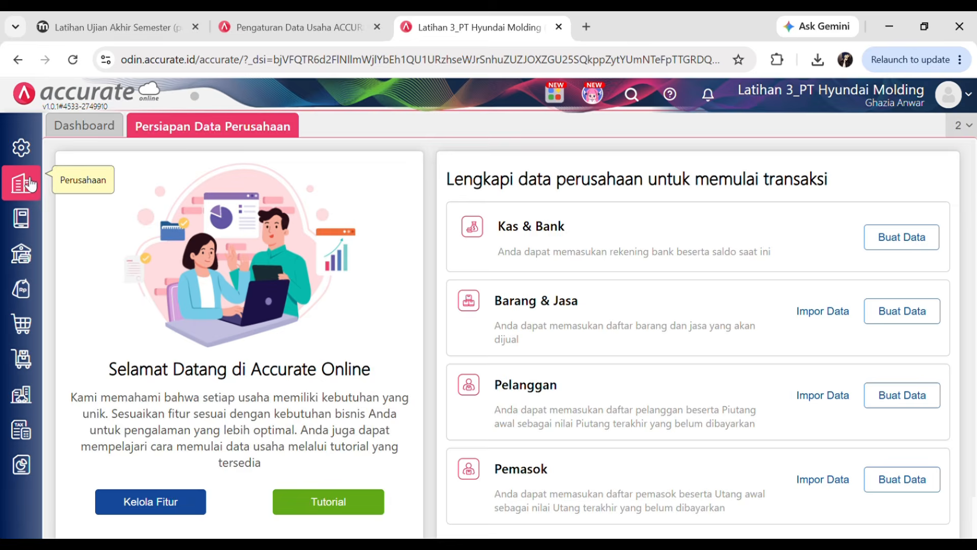
{"action": "left_click", "coordinate": [25, 186]}
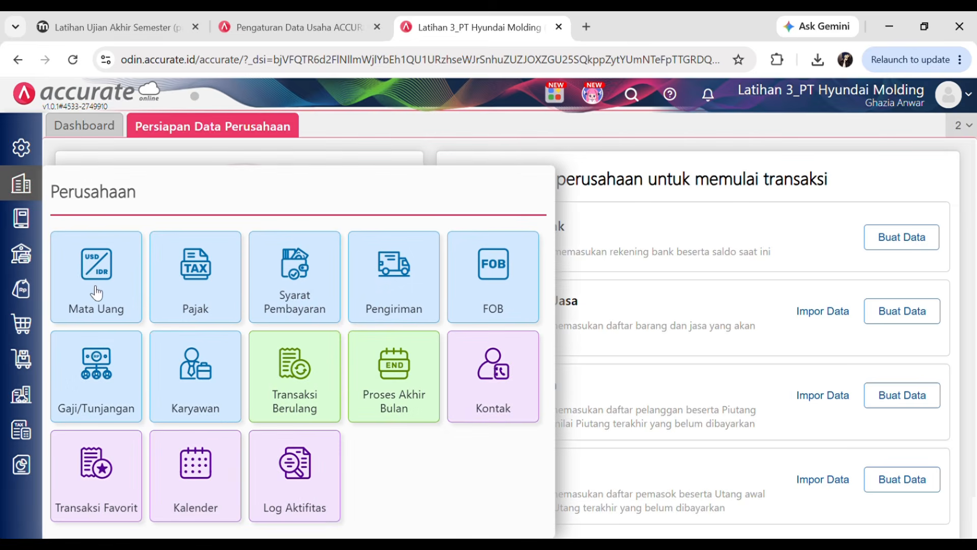
- Add US Dollar (USD, $) as a new currency by searching 'Usd', save it, and close the form
{"action": "left_click", "coordinate": [99, 267]}
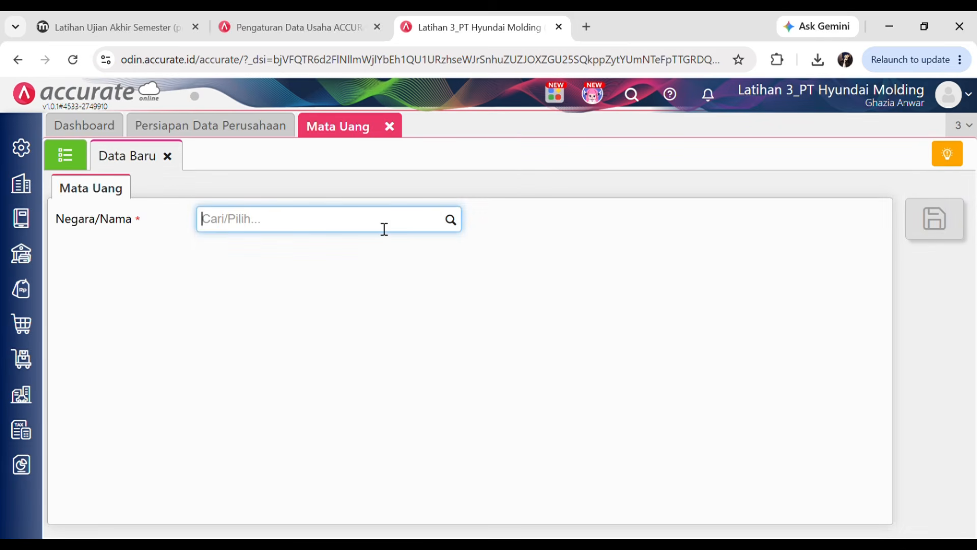
{"action": "type", "text": "Usd"}
{"action": "left_click", "coordinate": [275, 259]}
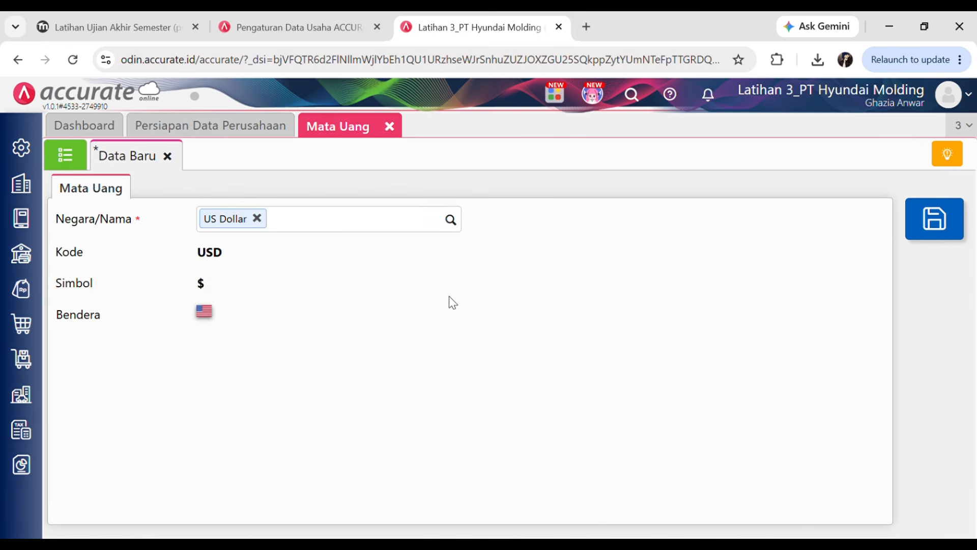
{"action": "left_click", "coordinate": [941, 219]}
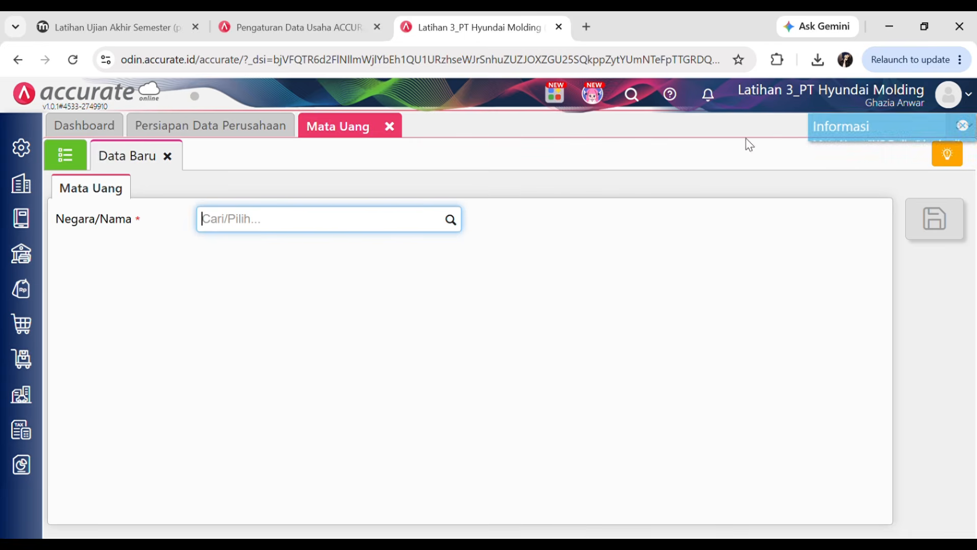
{"action": "left_click", "coordinate": [398, 130]}
- Open Buku Besar > Akun Perkiraan and list all 32 accounts
{"action": "left_click", "coordinate": [25, 225]}
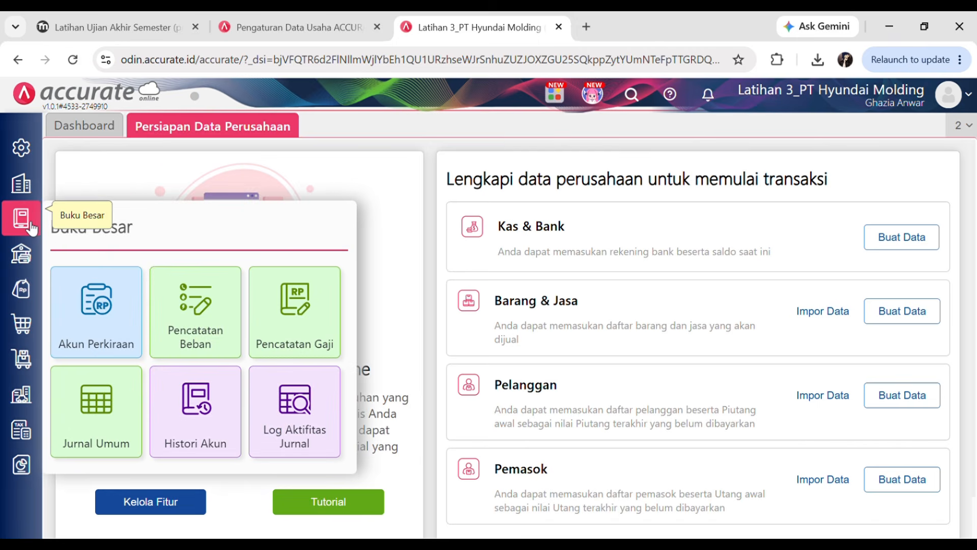
{"action": "left_click", "coordinate": [104, 305]}
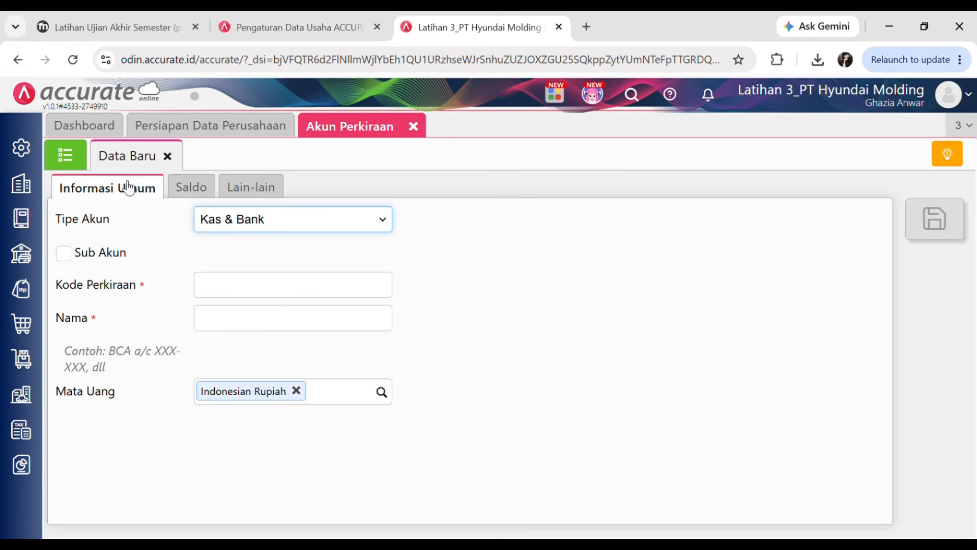
{"action": "left_click", "coordinate": [422, 130]}
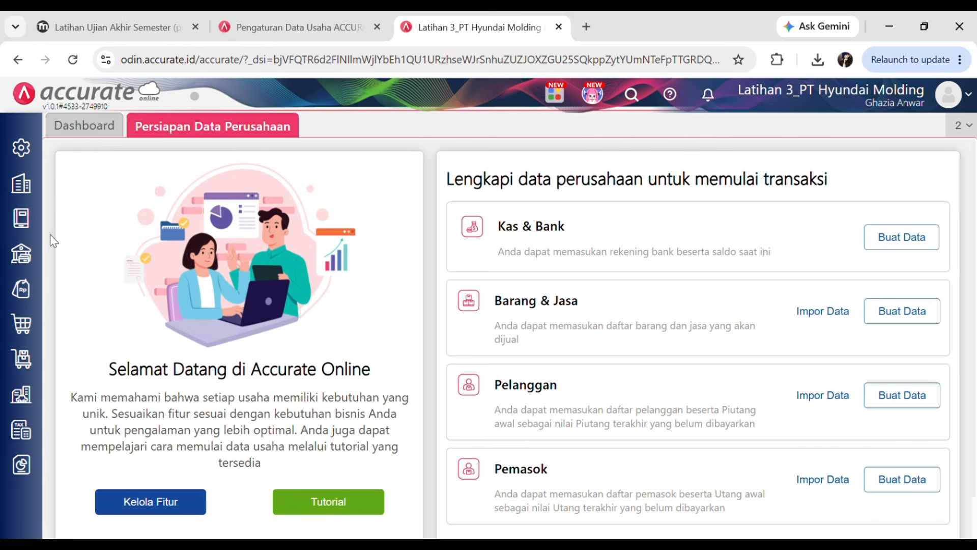
{"action": "left_click", "coordinate": [36, 227]}
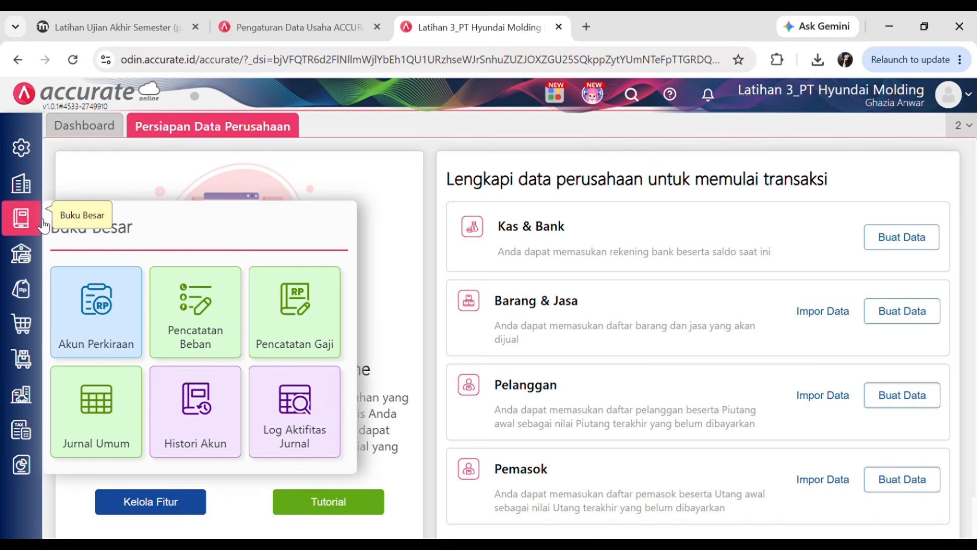
{"action": "left_click", "coordinate": [106, 312]}
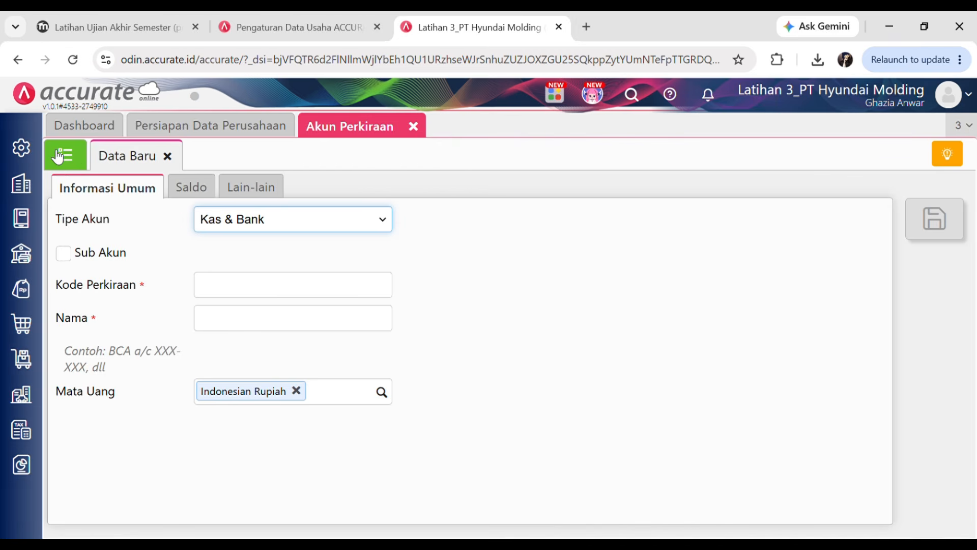
{"action": "left_click", "coordinate": [74, 155]}
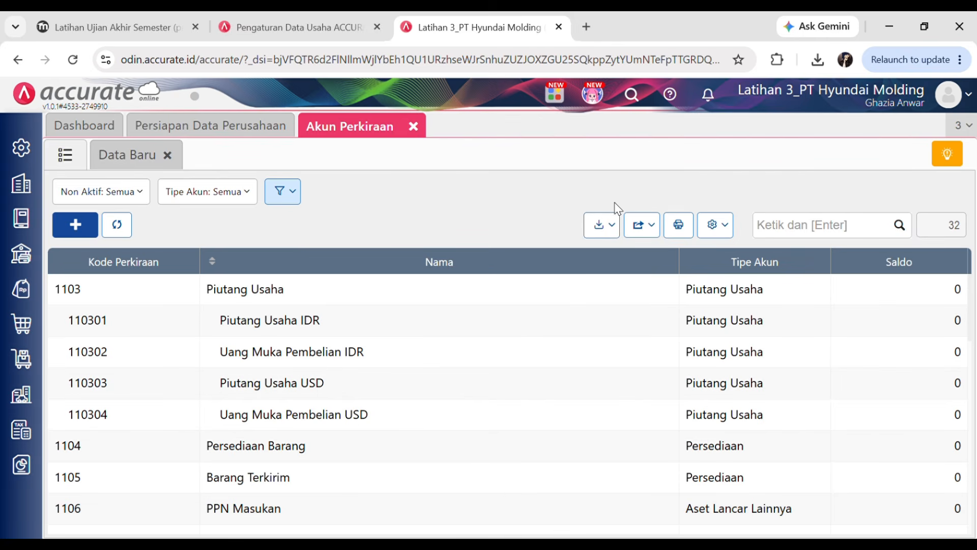
- Upload Daftar Akun.xls for Excel import and accept the column mapping
{"action": "left_click", "coordinate": [611, 227]}
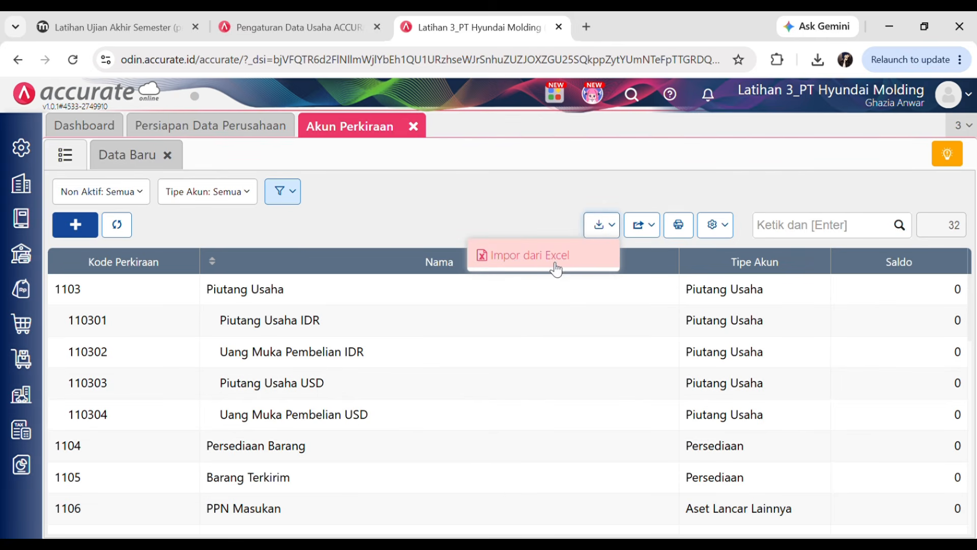
{"action": "left_click", "coordinate": [517, 259]}
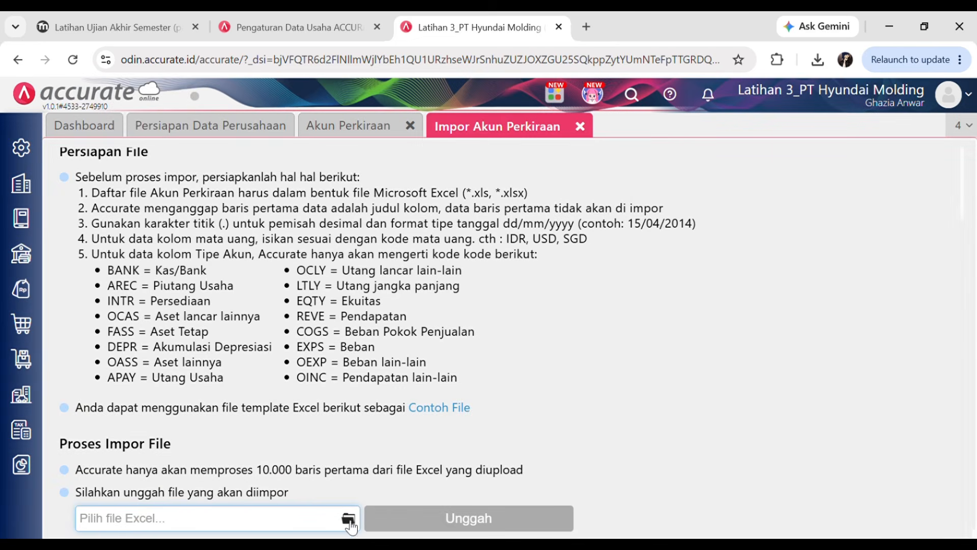
{"action": "left_click", "coordinate": [355, 523]}
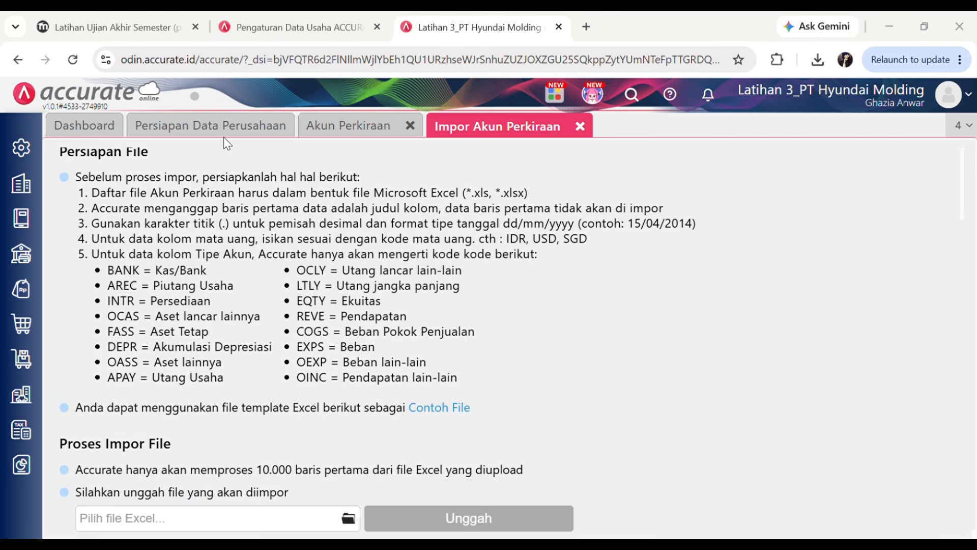
{"action": "left_click", "coordinate": [458, 361]}
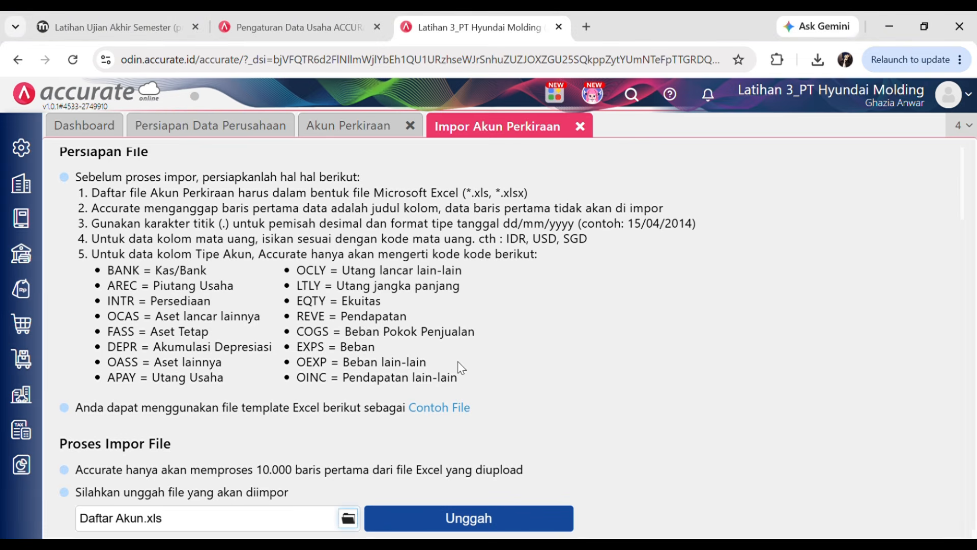
{"action": "left_click", "coordinate": [449, 519]}
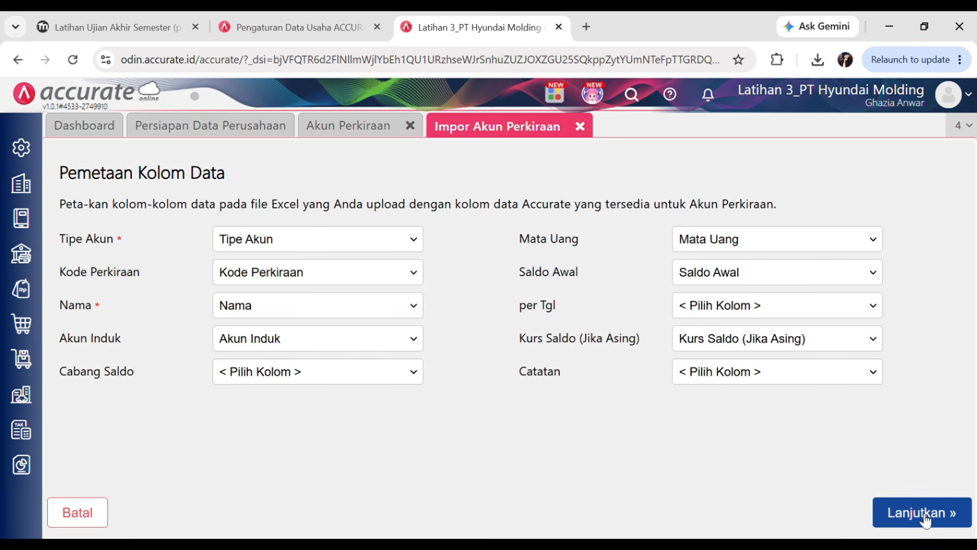
{"action": "left_click", "coordinate": [924, 514]}
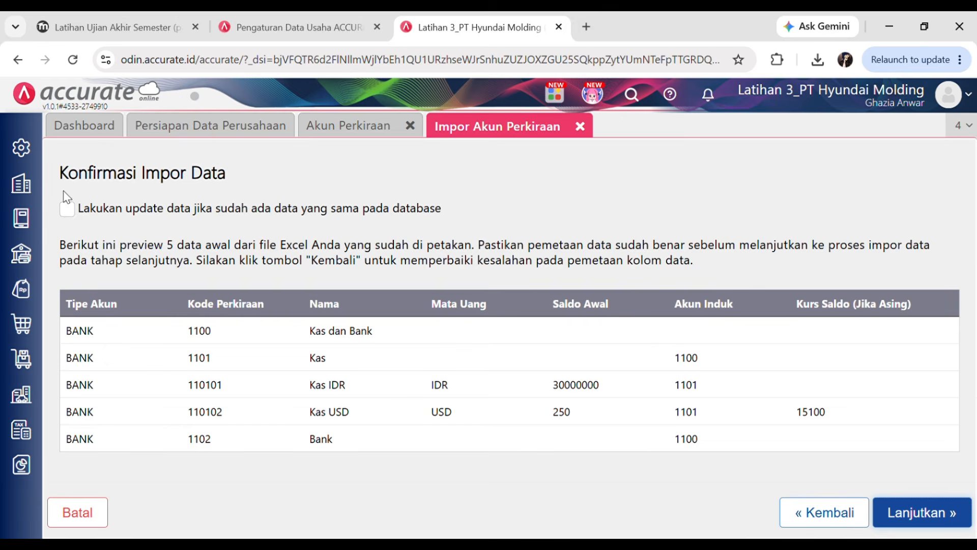
- Enable updating existing accounts and run the chart-of-accounts import
{"action": "left_click", "coordinate": [69, 209]}
{"action": "left_click", "coordinate": [361, 128]}
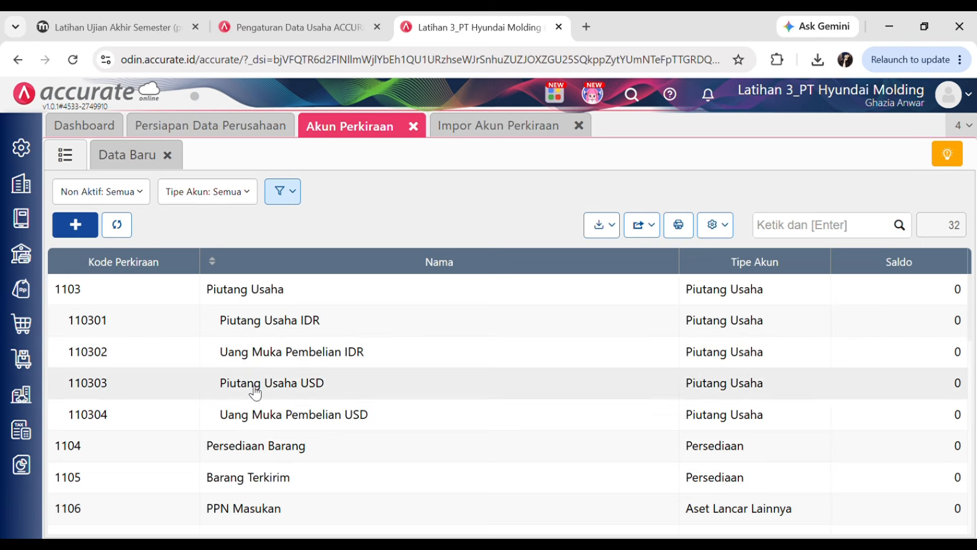
{"action": "scroll", "coordinate": [255, 392], "scroll_direction": "down", "scroll_amount": 2}
{"action": "scroll", "coordinate": [280, 338], "scroll_direction": "up", "scroll_amount": 2}
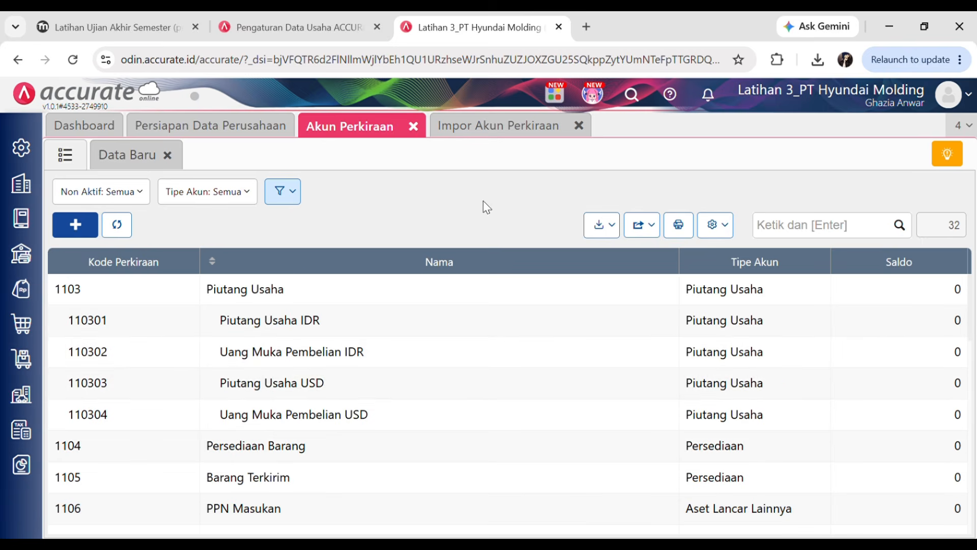
{"action": "left_click", "coordinate": [477, 131]}
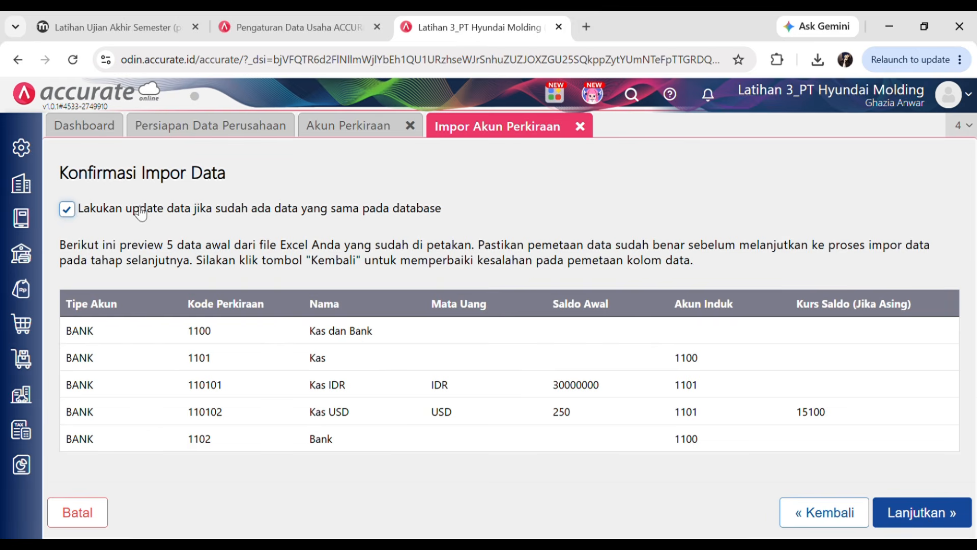
{"action": "left_click", "coordinate": [932, 512]}
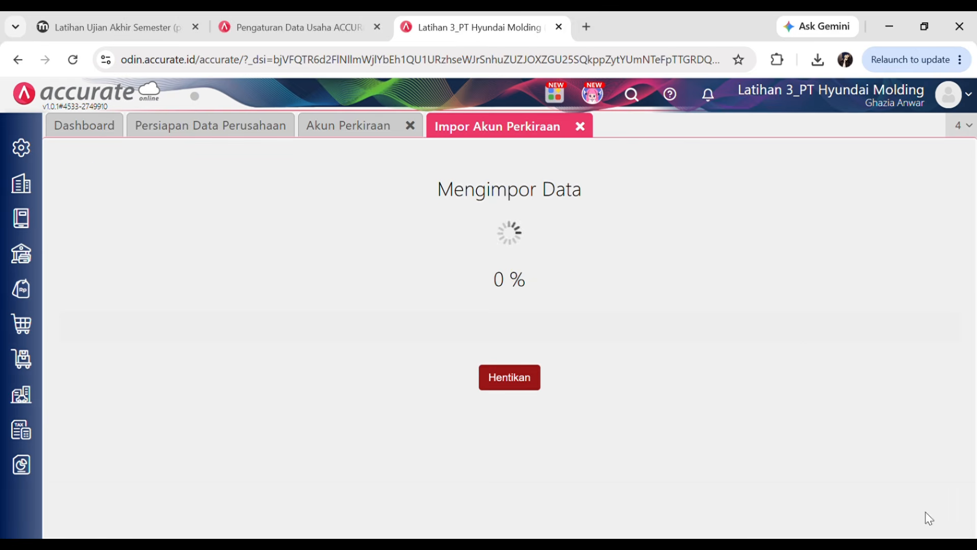
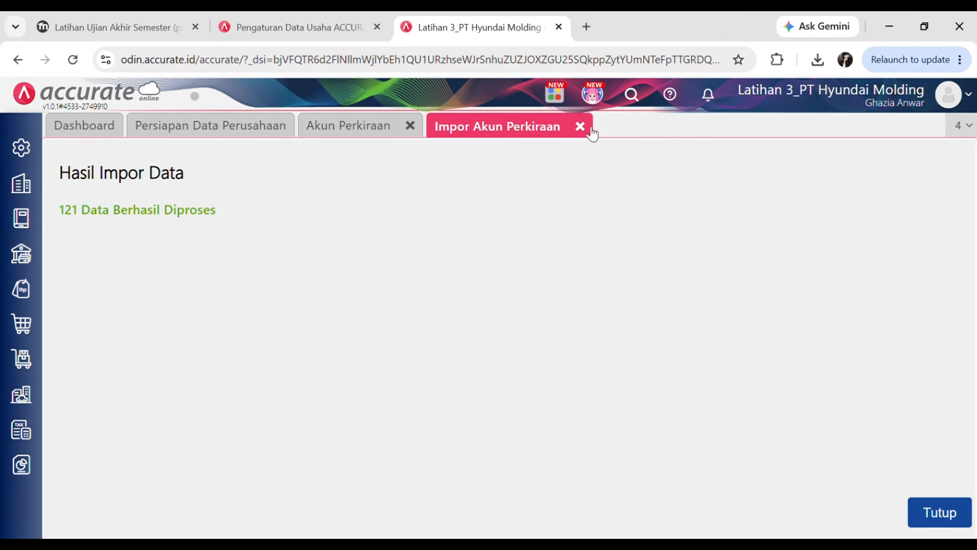
- Dismiss the 121-record account import results and close the Akun Perkiraan tab
{"action": "left_click", "coordinate": [942, 518]}
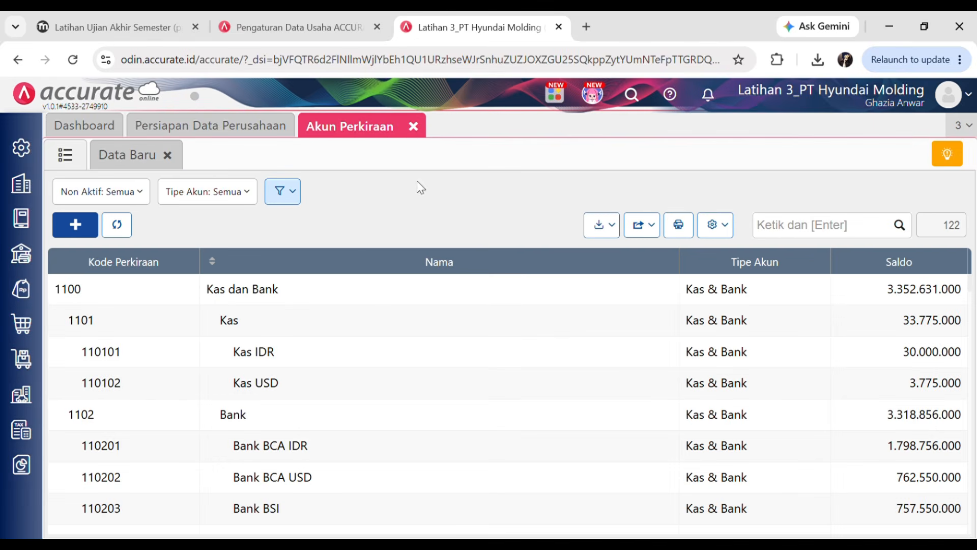
{"action": "left_click", "coordinate": [413, 127]}
- Advance the quiz to the Daftar Pemasok supplier balances page, then return to the Hyundai Molding workspace
{"action": "left_click", "coordinate": [267, 20]}
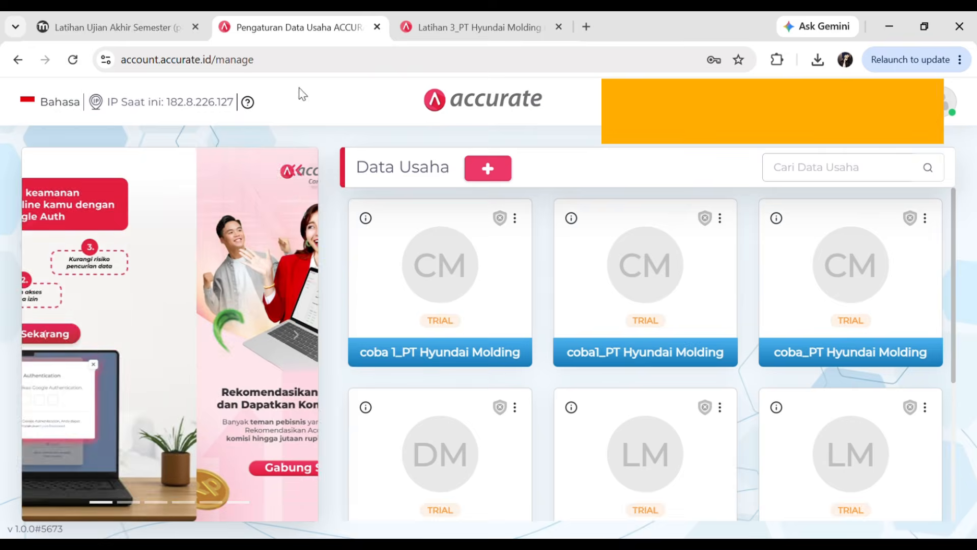
{"action": "left_click", "coordinate": [142, 21]}
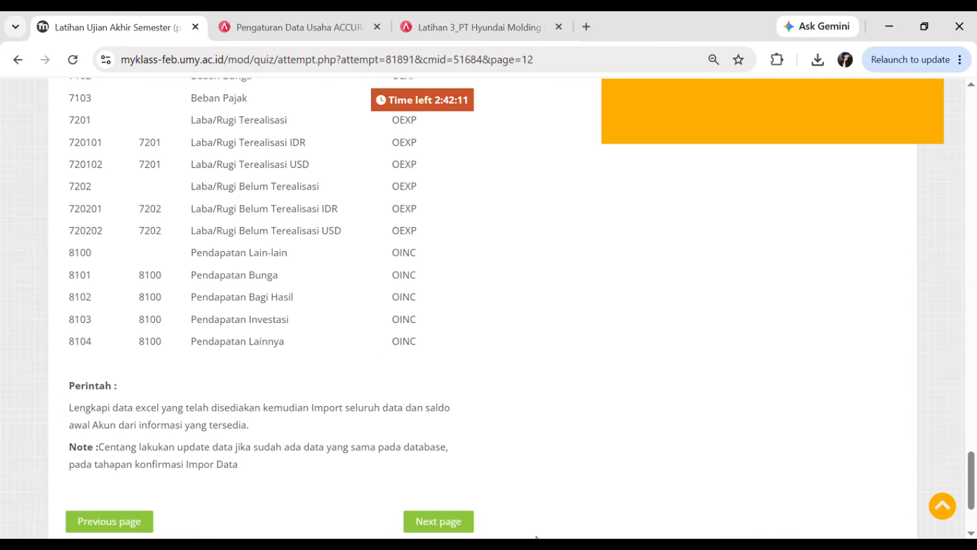
{"action": "scroll", "coordinate": [385, 361], "scroll_direction": "down", "scroll_amount": 1}
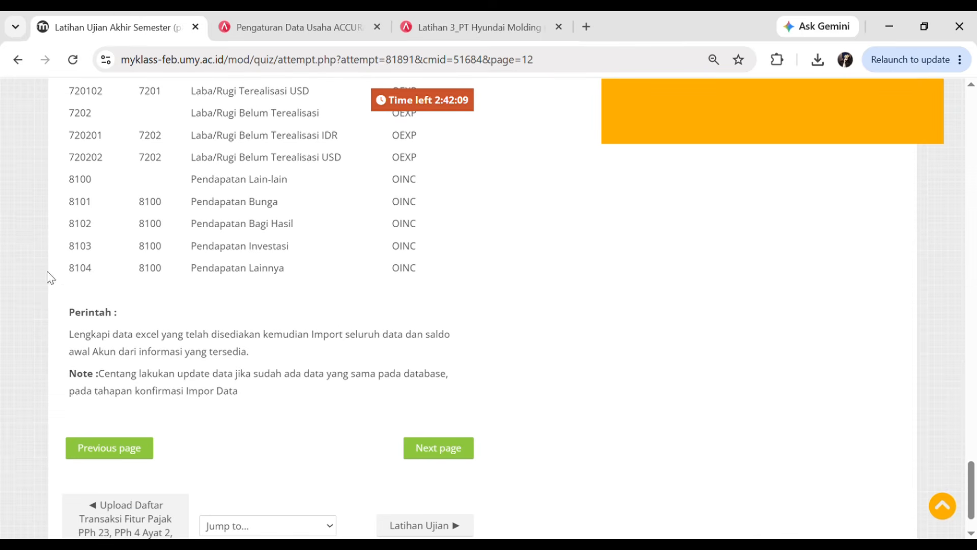
{"action": "left_click", "coordinate": [435, 458]}
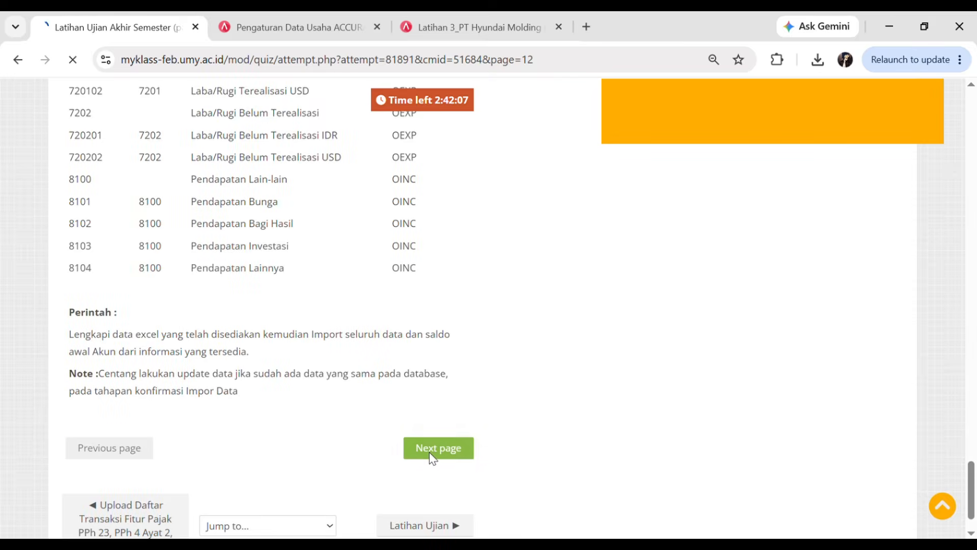
{"action": "scroll", "coordinate": [415, 373], "scroll_direction": "down", "scroll_amount": 4}
{"action": "scroll", "coordinate": [400, 372], "scroll_direction": "down", "scroll_amount": 1}
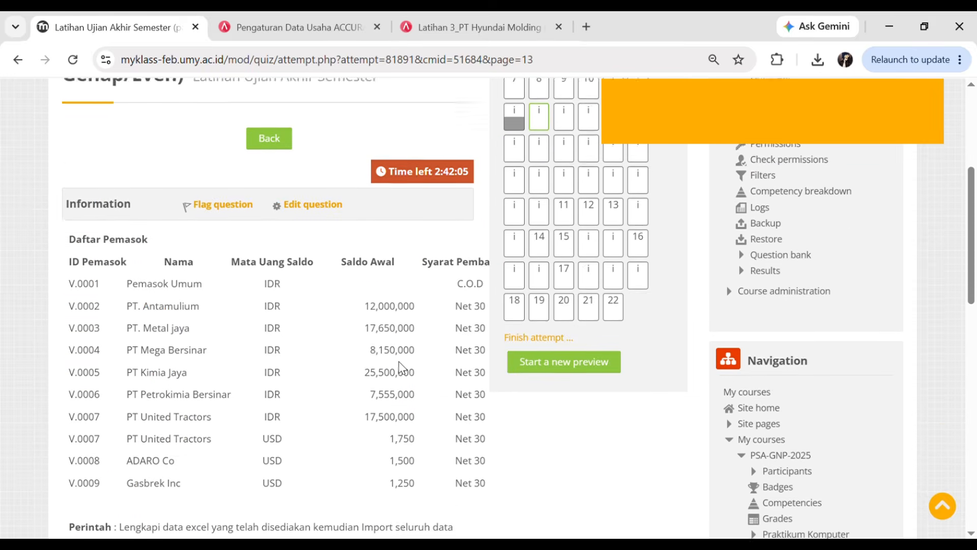
{"action": "scroll", "coordinate": [367, 361], "scroll_direction": "down", "scroll_amount": 1}
{"action": "scroll", "coordinate": [366, 363], "scroll_direction": "down", "scroll_amount": 1}
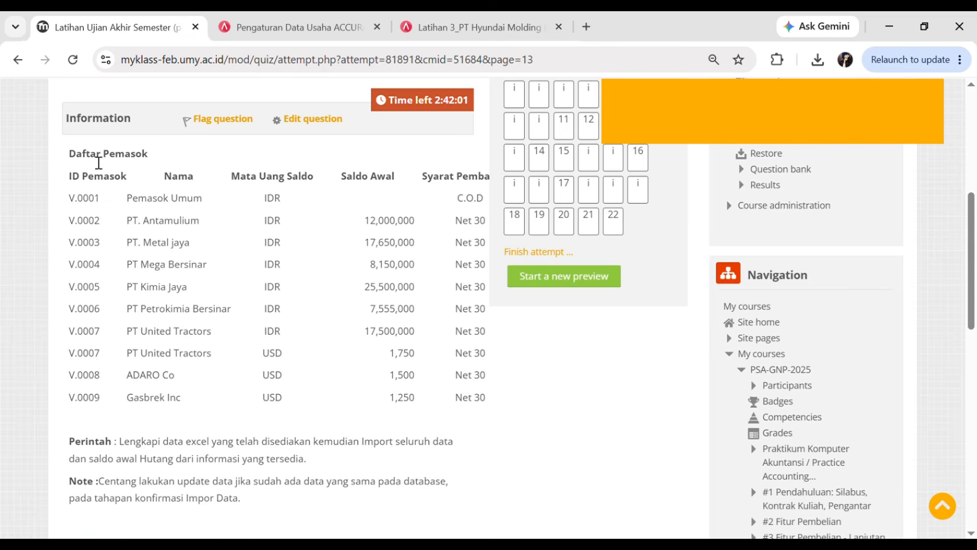
{"action": "left_click", "coordinate": [449, 20]}
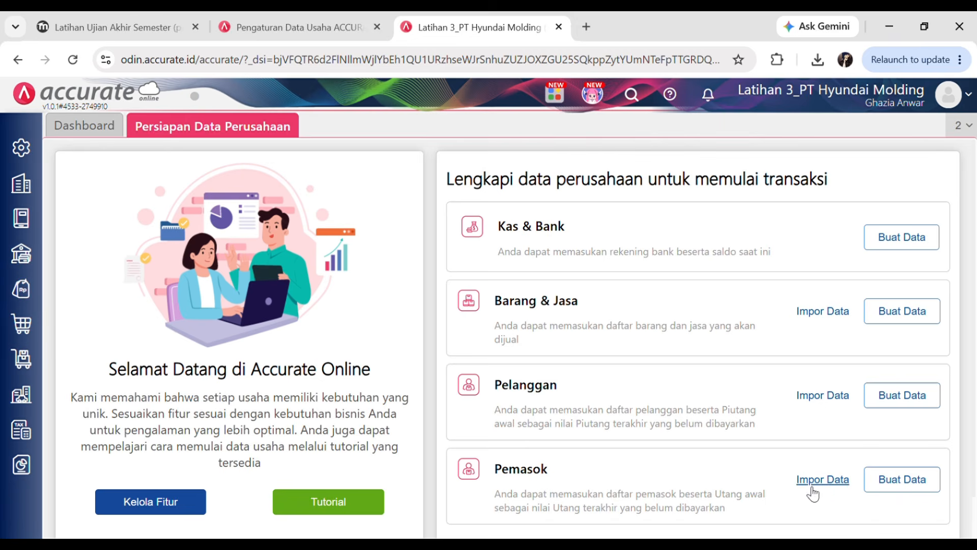
- Import Daftar Pemasok.xls with existing-record updating enabled, processing 10 suppliers
{"action": "left_click", "coordinate": [29, 324]}
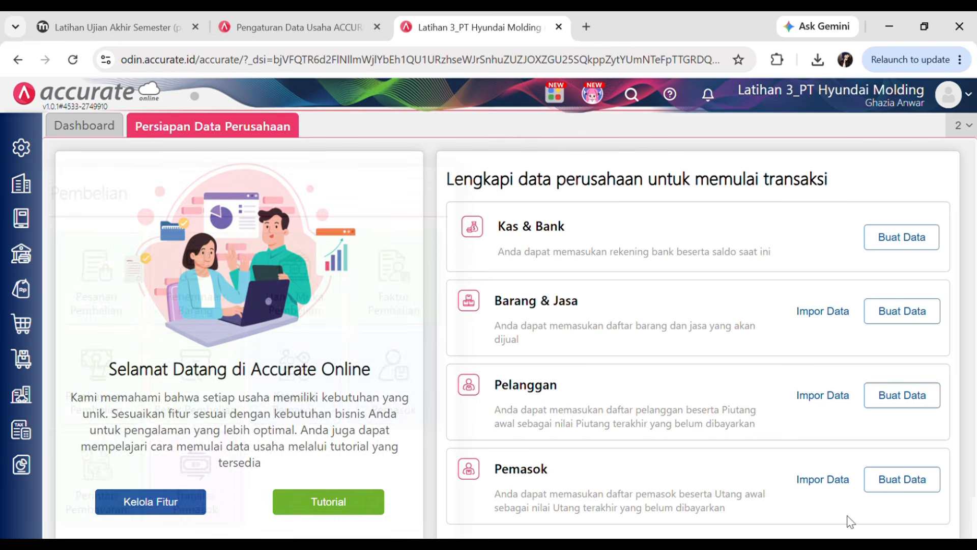
{"action": "left_click", "coordinate": [837, 481]}
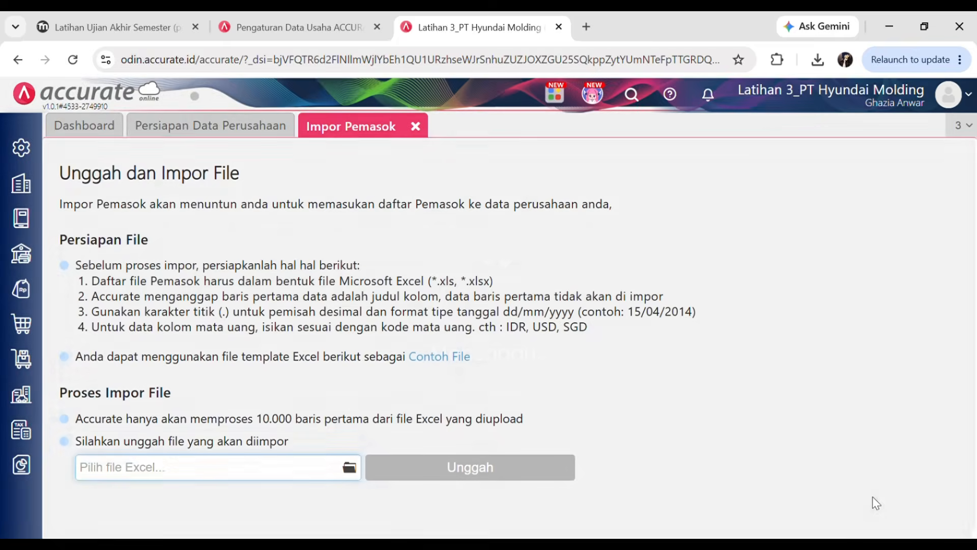
{"action": "left_click", "coordinate": [349, 468]}
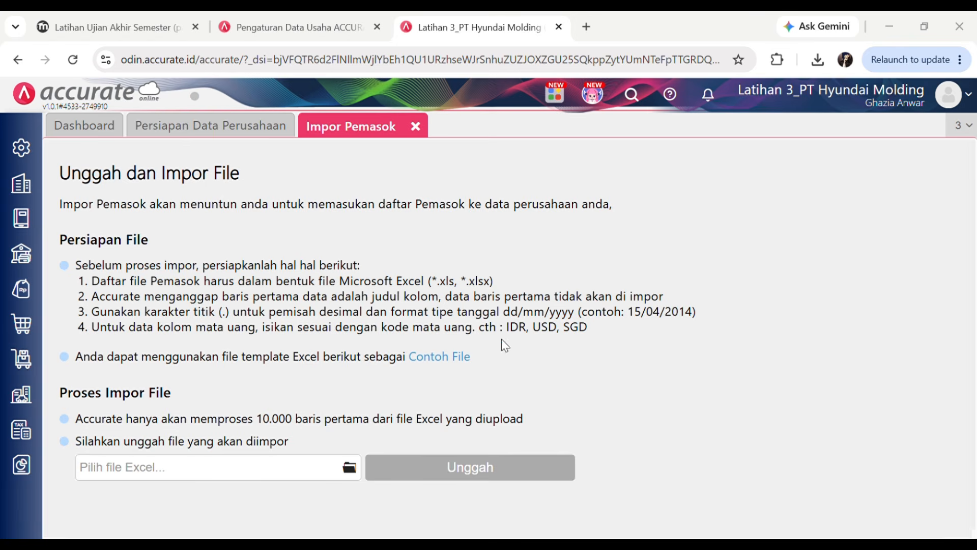
{"action": "left_click", "coordinate": [469, 358]}
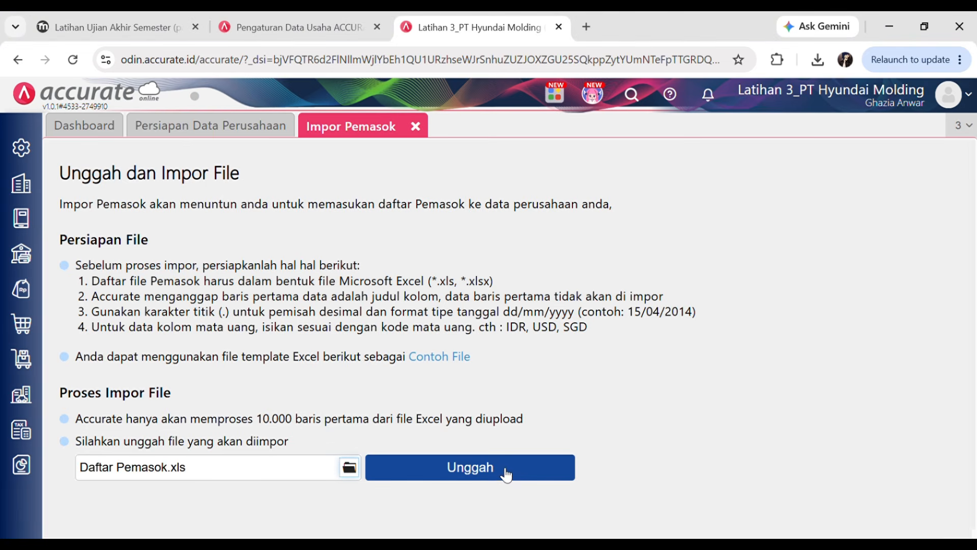
{"action": "left_click", "coordinate": [464, 468]}
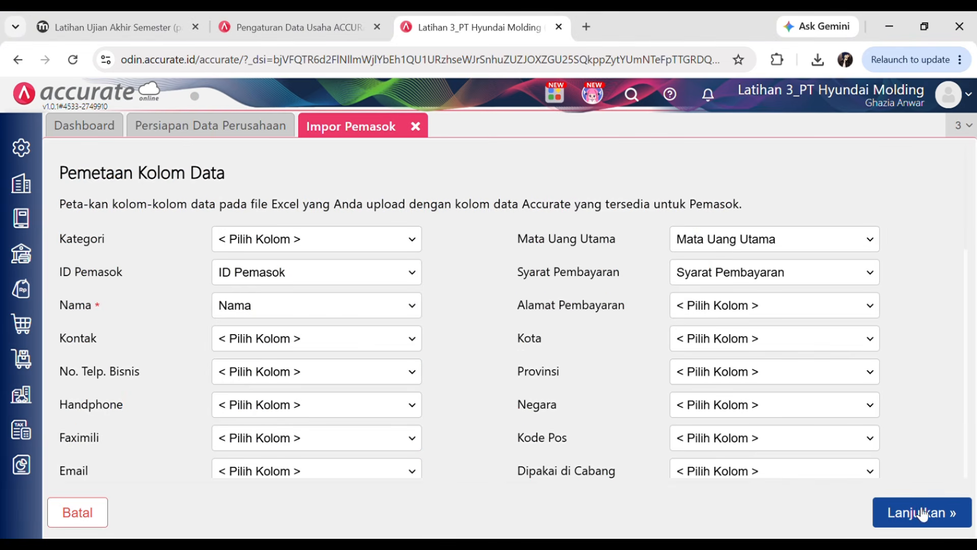
{"action": "left_click", "coordinate": [928, 508]}
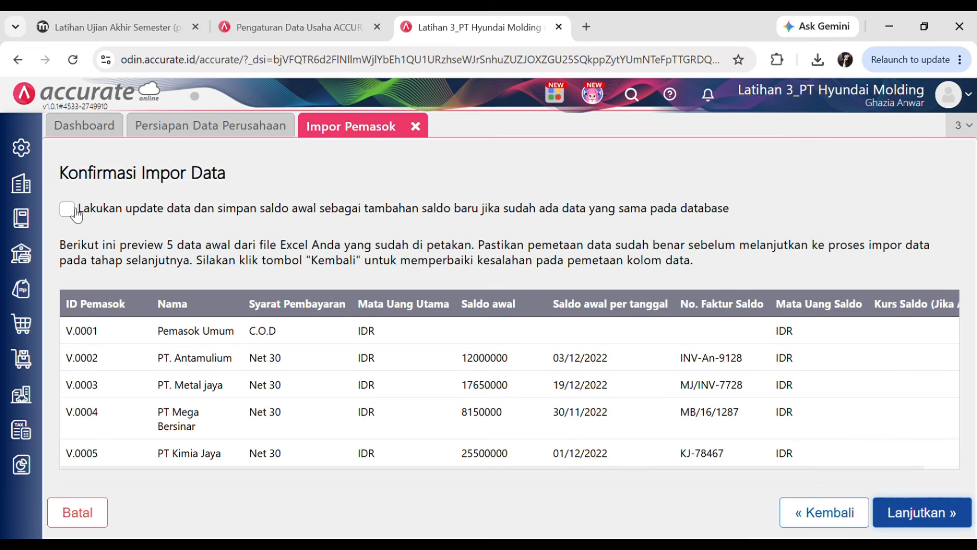
{"action": "left_click", "coordinate": [68, 210]}
{"action": "left_click", "coordinate": [915, 515]}
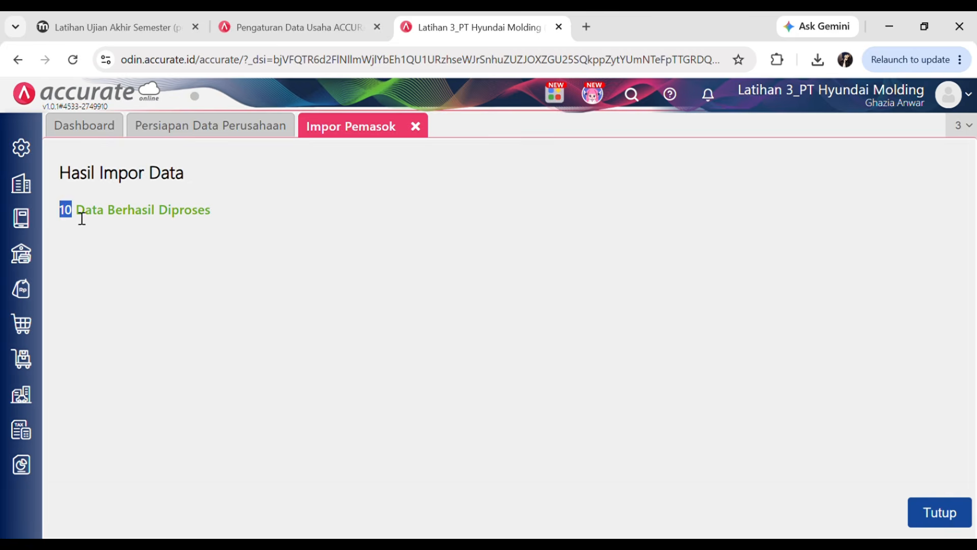
{"action": "left_click", "coordinate": [229, 252]}
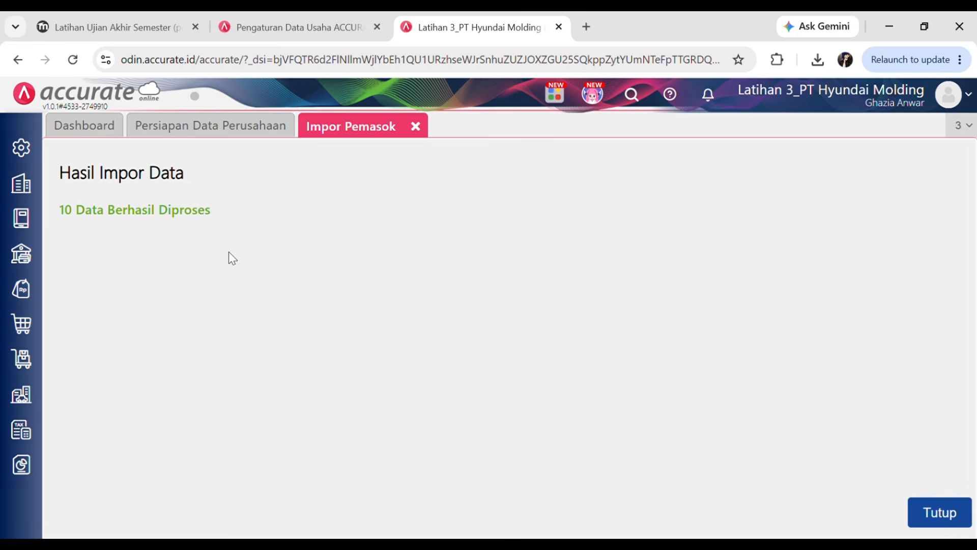
{"action": "left_click", "coordinate": [952, 514]}
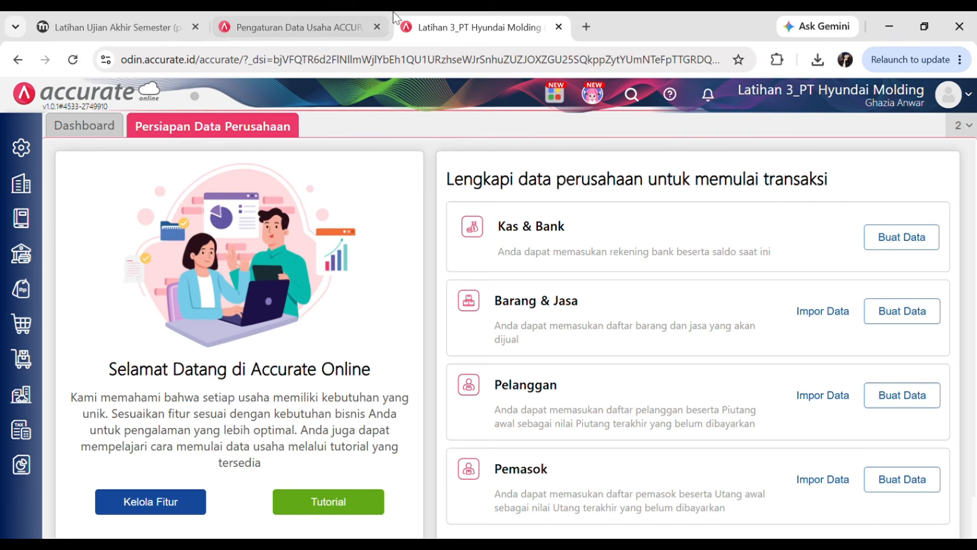
- Review the quiz's Daftar Pelanggan receivables table, then return to the Hyundai Molding workspace
{"action": "left_click", "coordinate": [150, 14]}
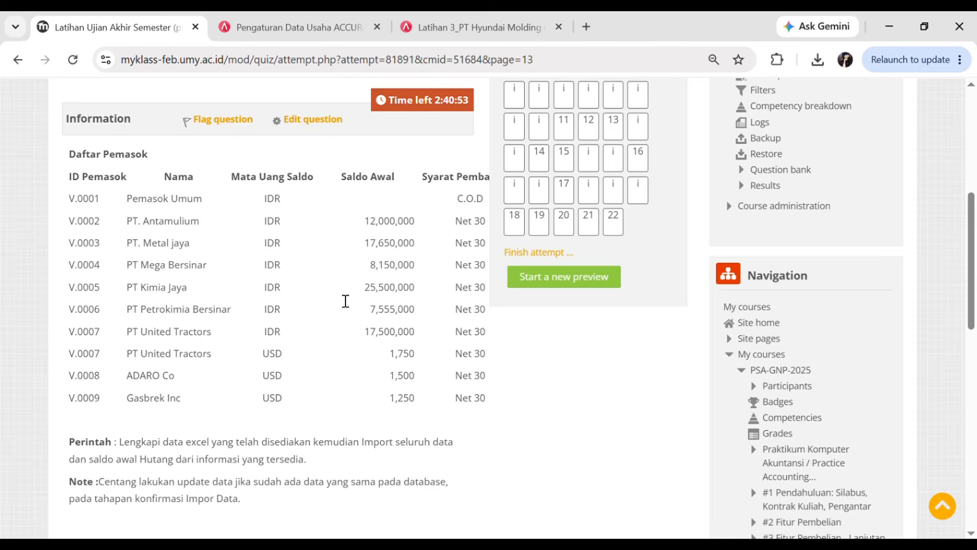
{"action": "scroll", "coordinate": [794, 308], "scroll_direction": "down", "scroll_amount": 1}
{"action": "scroll", "coordinate": [795, 308], "scroll_direction": "down", "scroll_amount": 1}
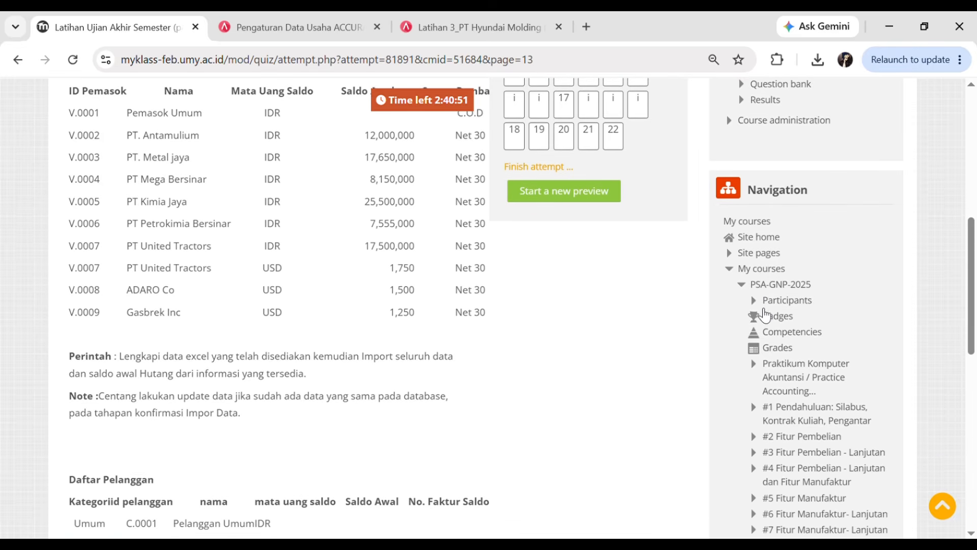
{"action": "scroll", "coordinate": [762, 314], "scroll_direction": "down", "scroll_amount": 3}
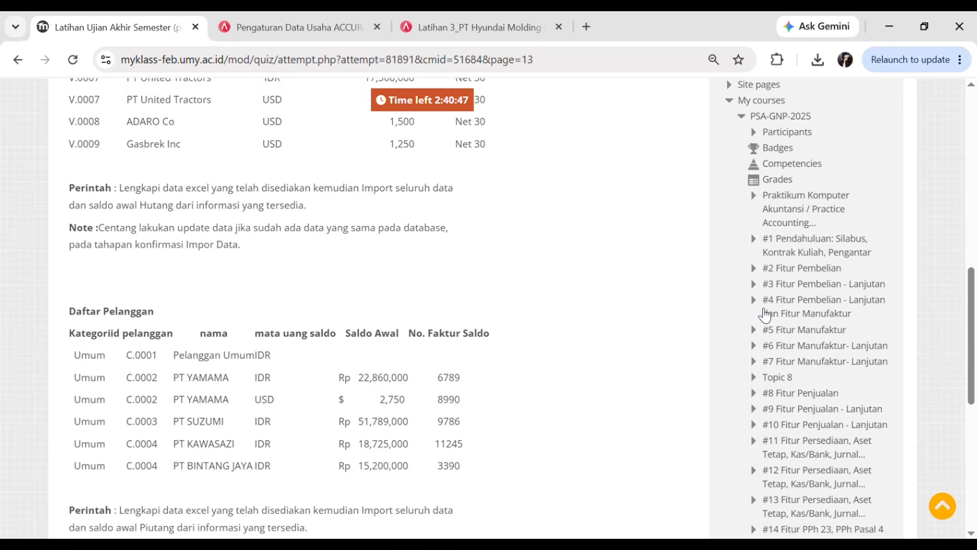
{"action": "scroll", "coordinate": [766, 314], "scroll_direction": "down", "scroll_amount": 2}
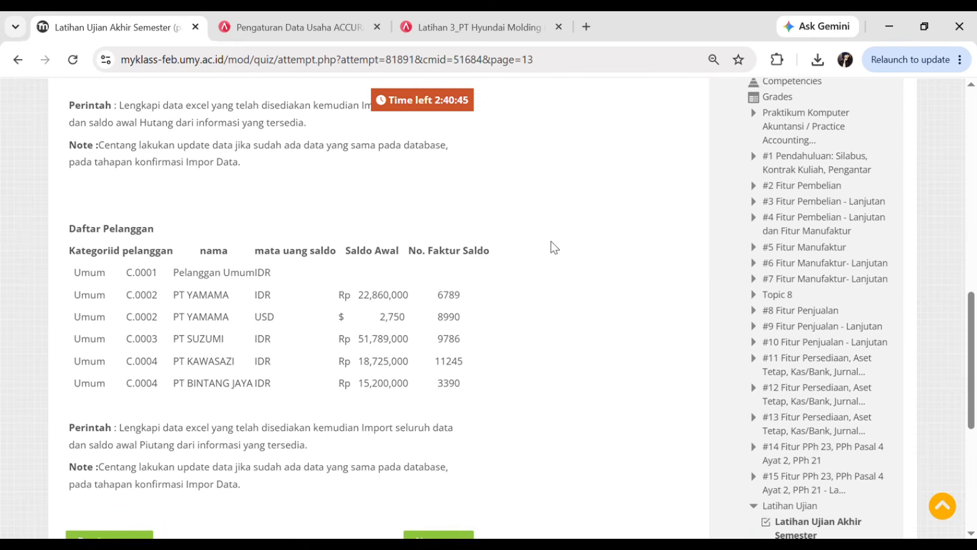
{"action": "scroll", "coordinate": [540, 235], "scroll_direction": "down", "scroll_amount": 1}
{"action": "scroll", "coordinate": [514, 207], "scroll_direction": "down", "scroll_amount": 1}
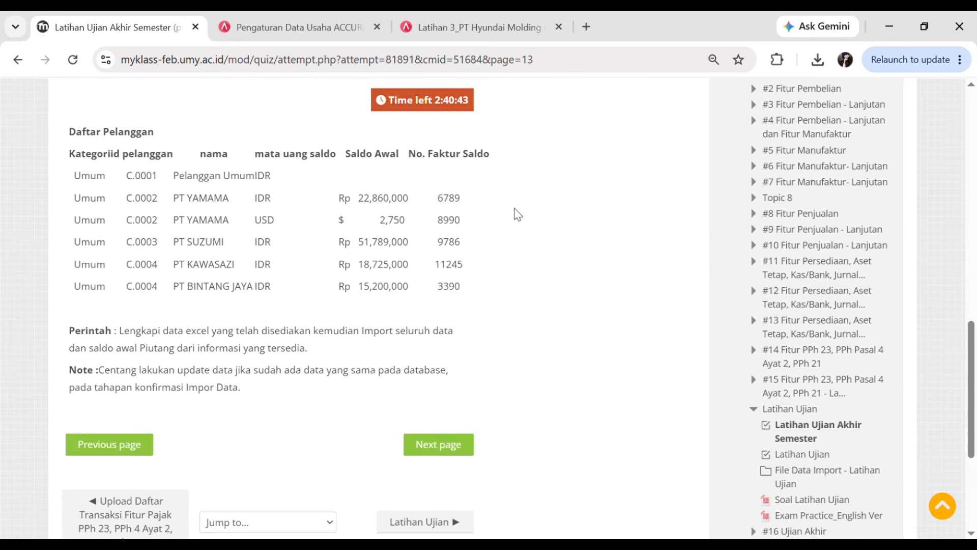
{"action": "scroll", "coordinate": [519, 209], "scroll_direction": "up", "scroll_amount": 2}
{"action": "scroll", "coordinate": [522, 209], "scroll_direction": "down", "scroll_amount": 1}
{"action": "scroll", "coordinate": [521, 209], "scroll_direction": "down", "scroll_amount": 1}
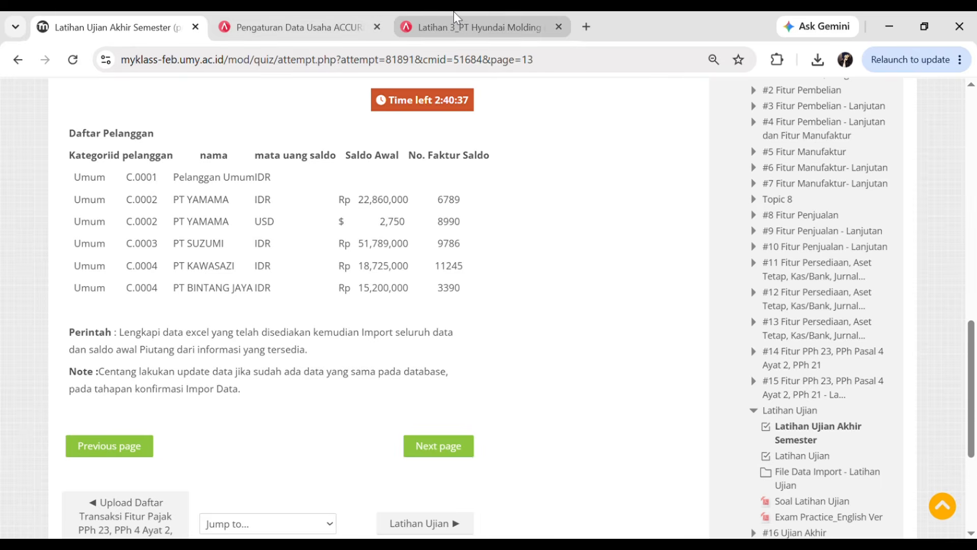
{"action": "left_click", "coordinate": [466, 20]}
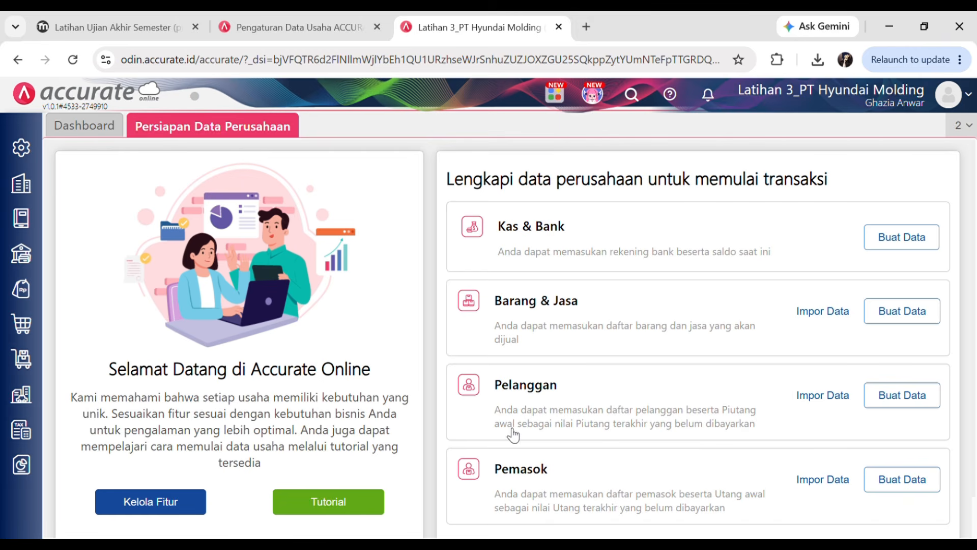
- Import Daftar Pelanggan.xls with existing-record updating enabled, processing 6 customers
{"action": "left_click", "coordinate": [834, 406]}
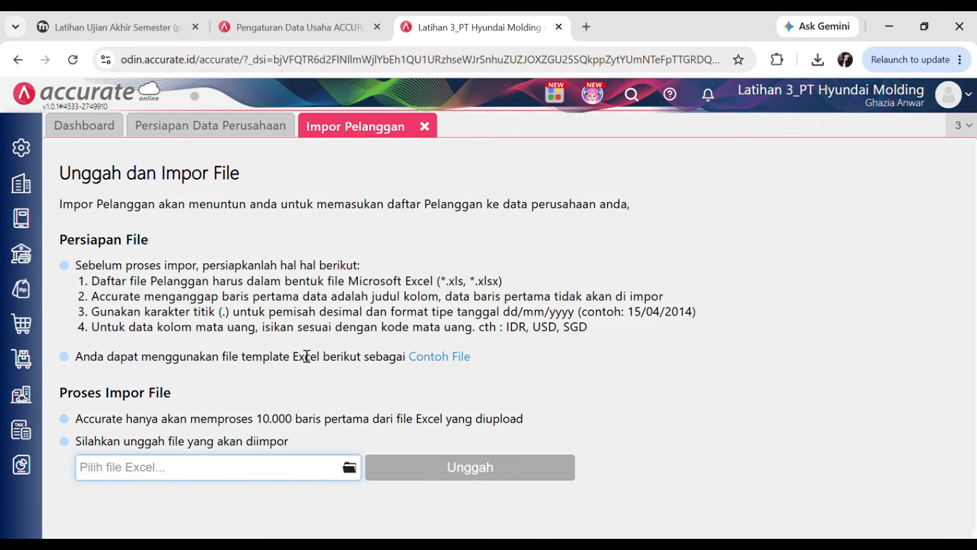
{"action": "left_click", "coordinate": [349, 467]}
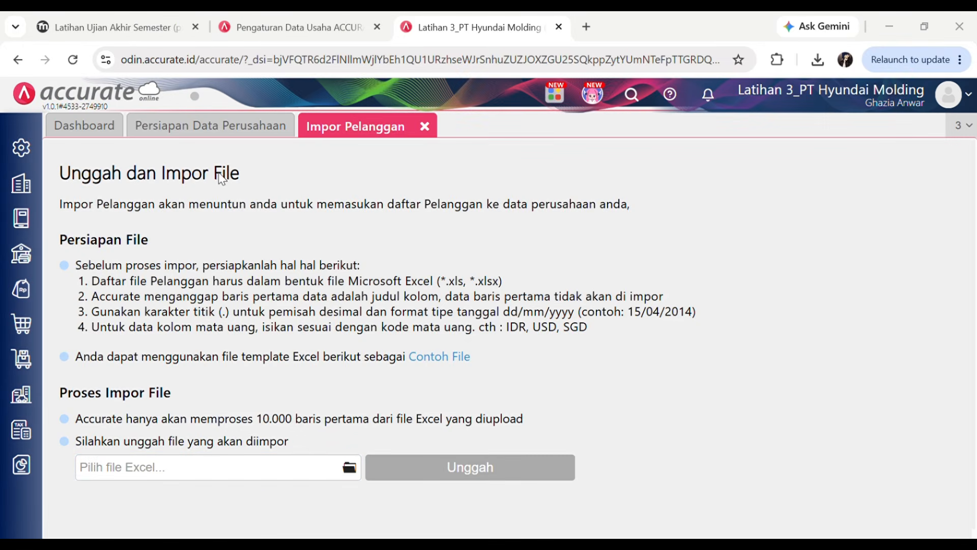
{"action": "left_click", "coordinate": [435, 476]}
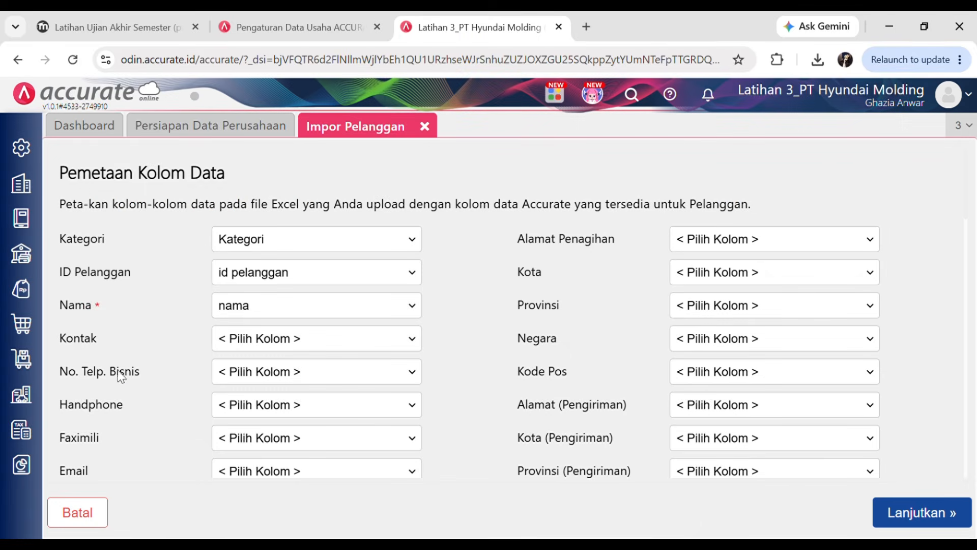
{"action": "left_click", "coordinate": [933, 512]}
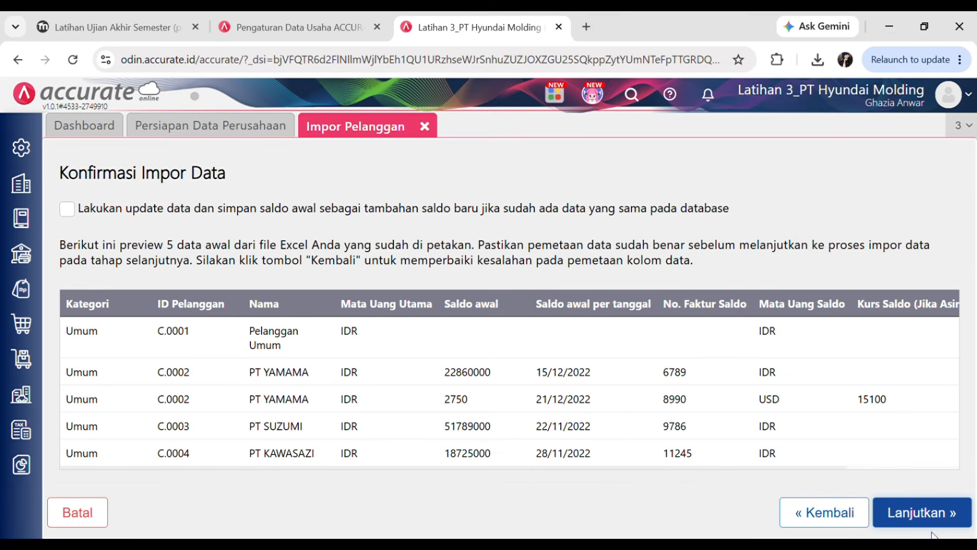
{"action": "left_click", "coordinate": [68, 210]}
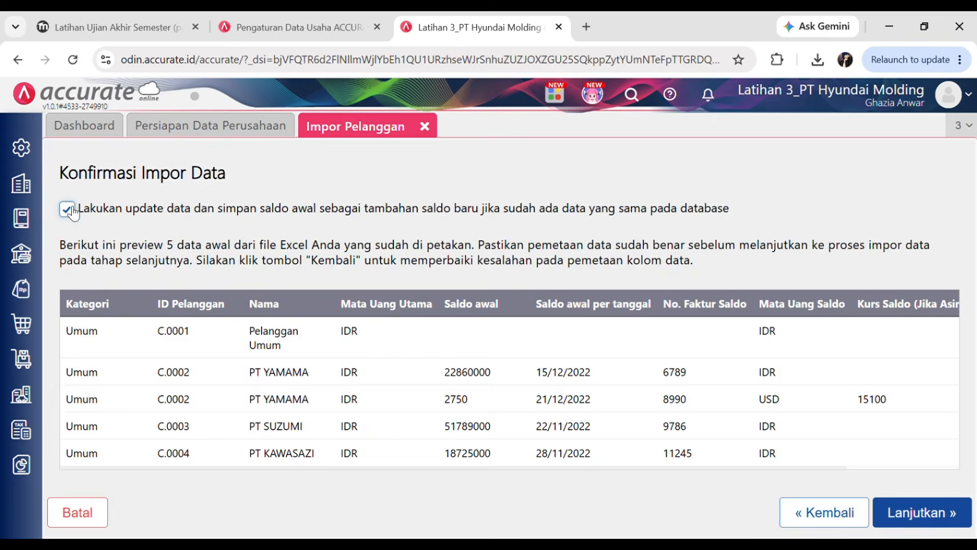
{"action": "left_click", "coordinate": [918, 515]}
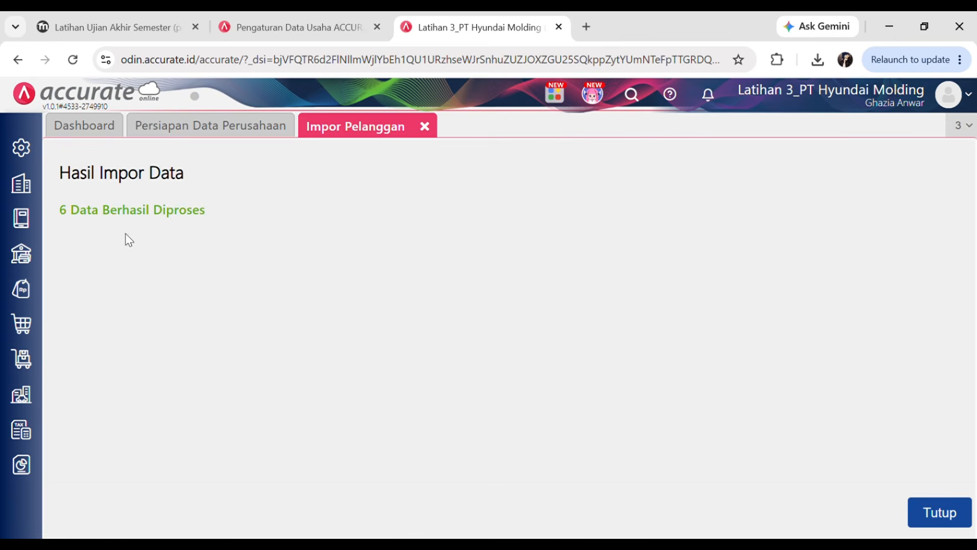
{"action": "left_click", "coordinate": [930, 514]}
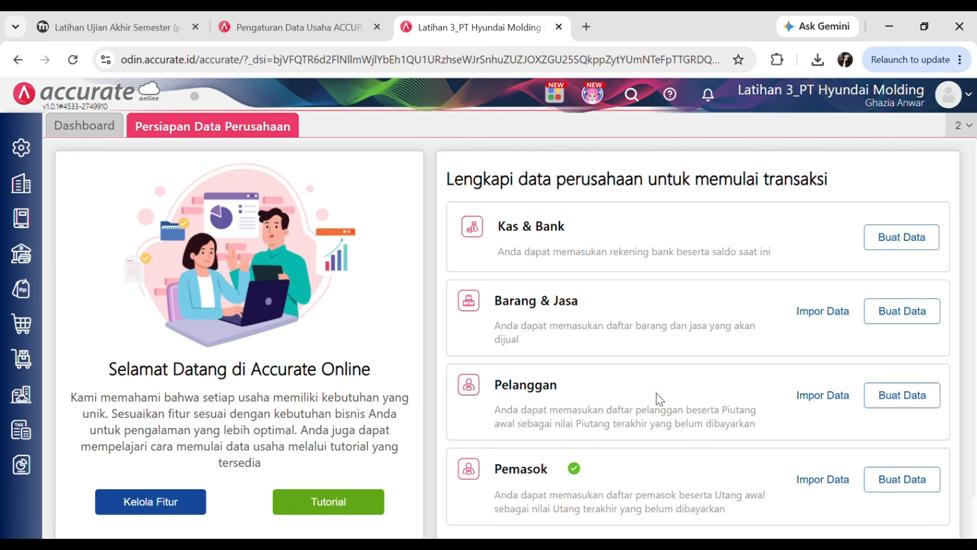
- Recheck the Daftar Pelanggan heading on the current quiz page
{"action": "left_click", "coordinate": [83, 14]}
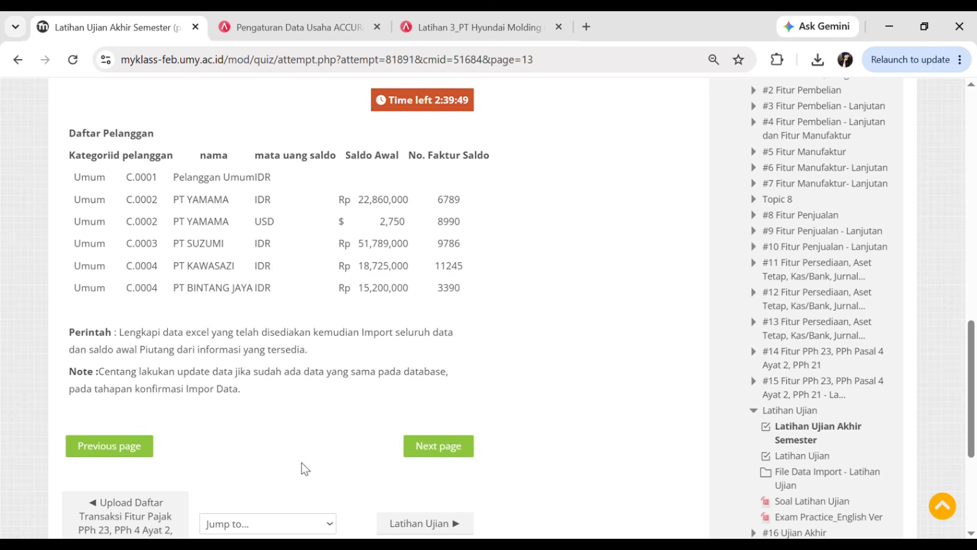
{"action": "scroll", "coordinate": [186, 387], "scroll_direction": "down", "scroll_amount": 1}
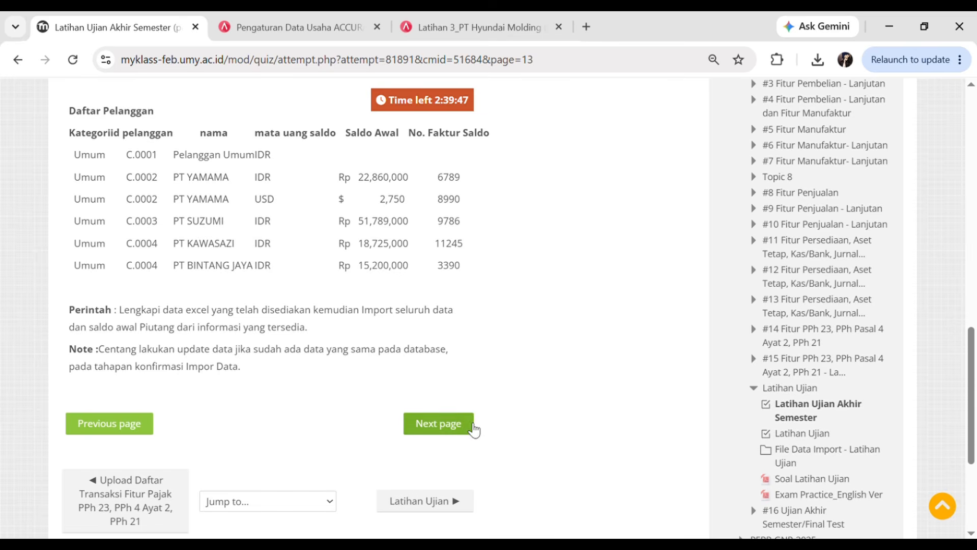
{"action": "scroll", "coordinate": [472, 429], "scroll_direction": "up", "scroll_amount": 1}
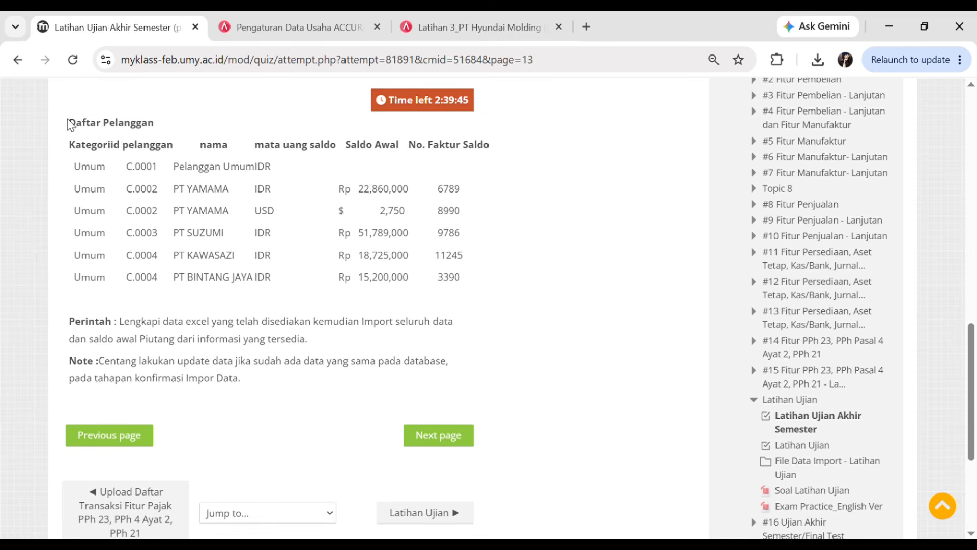
{"action": "left_click_drag", "start_coordinate": [68, 124], "coordinate": [161, 130]}
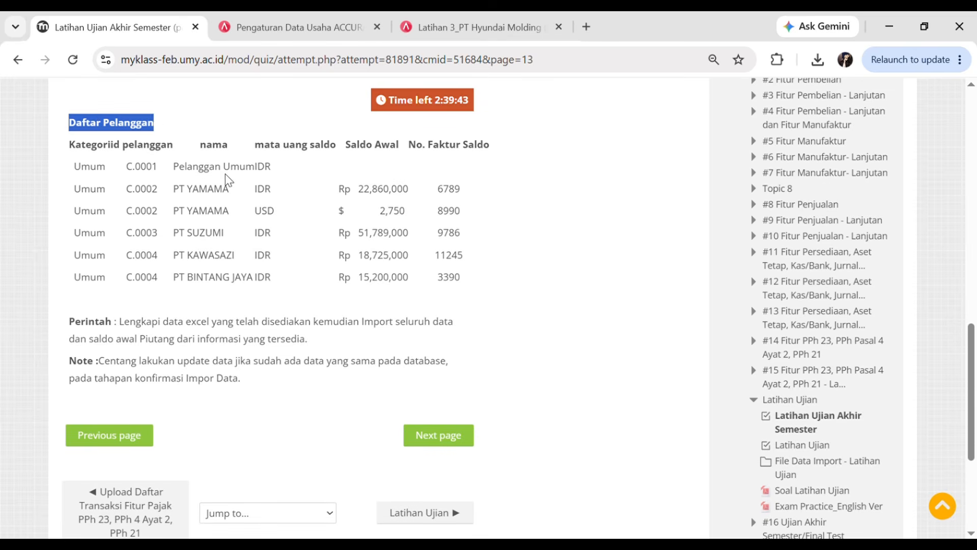
{"action": "left_click", "coordinate": [227, 180]}
- Move to the Daftar Barang quiz page, review its item table, and return to Accurate
{"action": "left_click", "coordinate": [453, 436]}
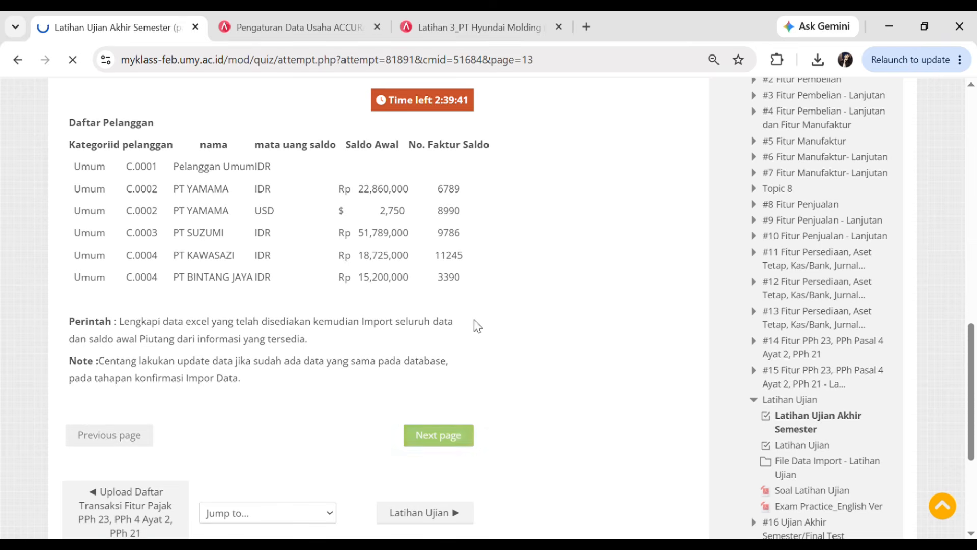
{"action": "scroll", "coordinate": [367, 407], "scroll_direction": "down", "scroll_amount": 5}
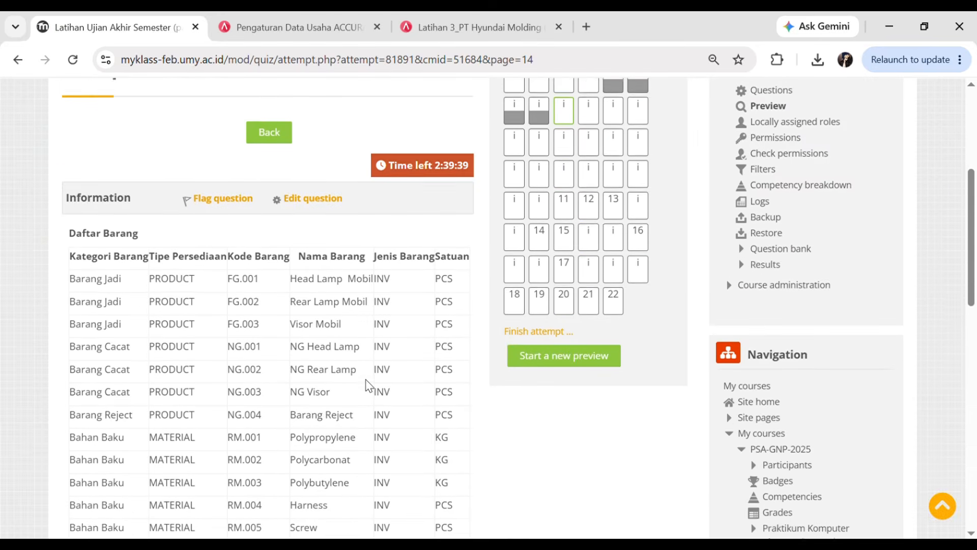
{"action": "scroll", "coordinate": [367, 385], "scroll_direction": "down", "scroll_amount": 3}
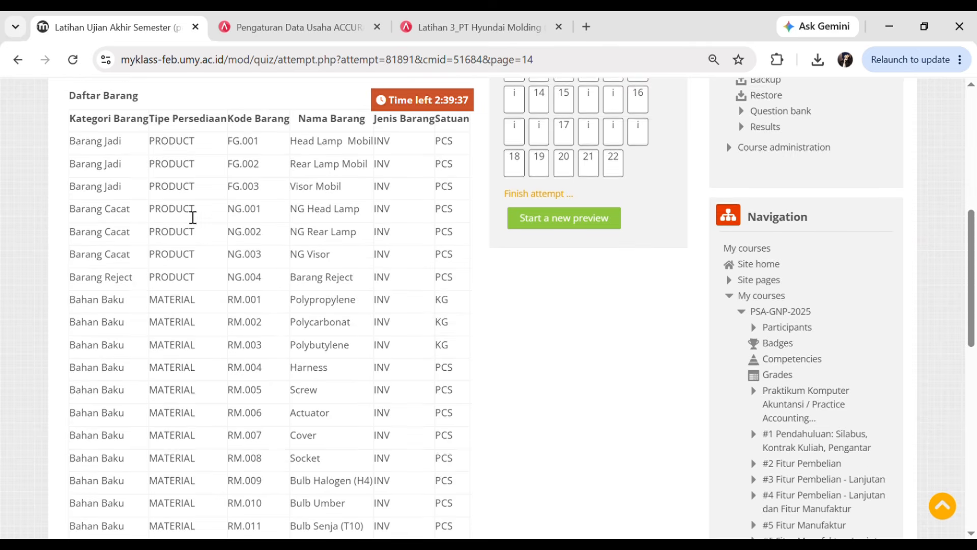
{"action": "scroll", "coordinate": [193, 217], "scroll_direction": "down", "scroll_amount": 5}
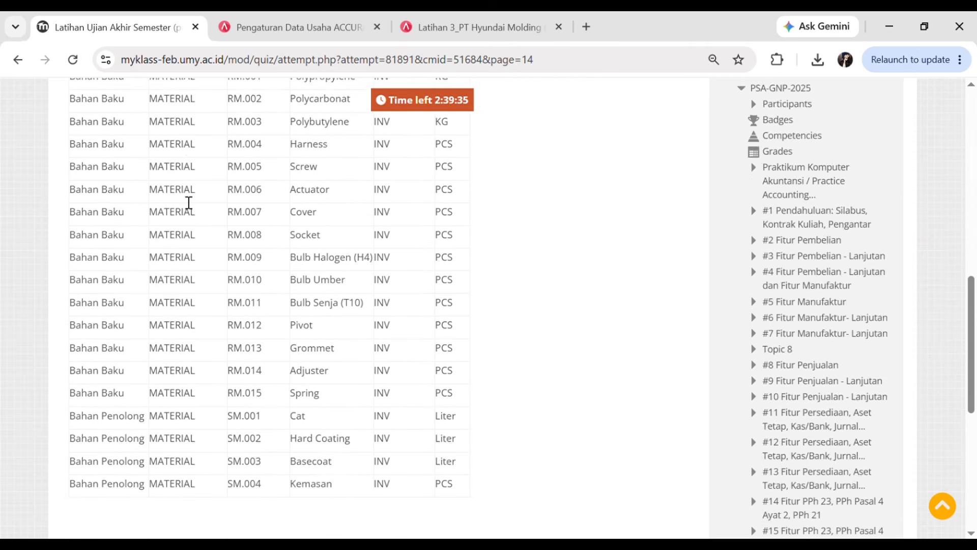
{"action": "scroll", "coordinate": [188, 203], "scroll_direction": "down", "scroll_amount": 4}
{"action": "scroll", "coordinate": [173, 286], "scroll_direction": "up", "scroll_amount": 11}
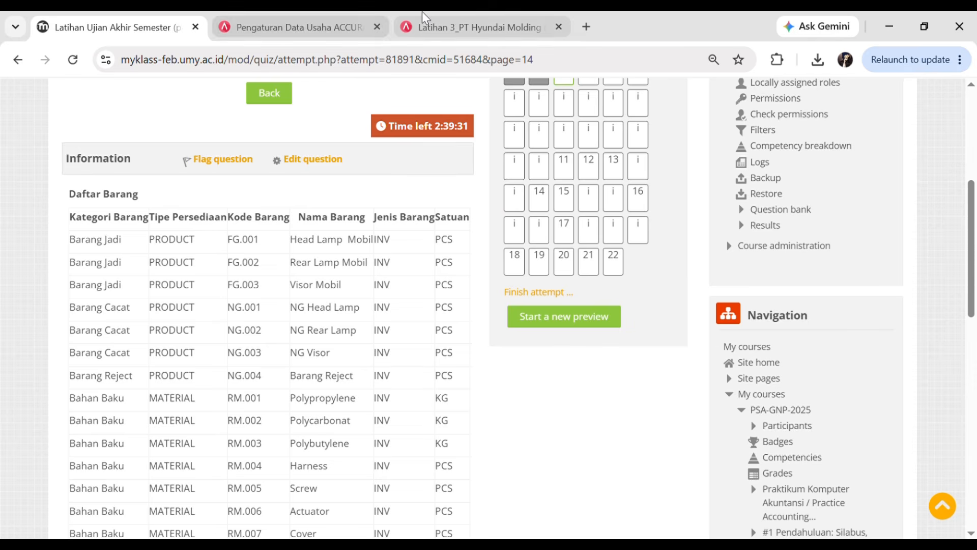
{"action": "left_click", "coordinate": [459, 28]}
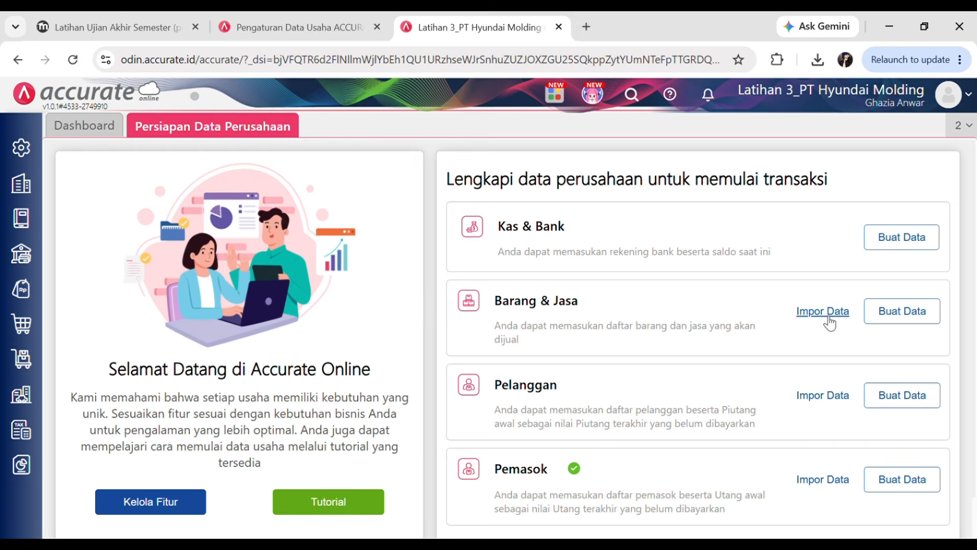
- Upload Daftar Persediaan.xlsx for Barang & Jasa import and accept the column mapping
{"action": "left_click", "coordinate": [37, 370]}
{"action": "left_click", "coordinate": [821, 317]}
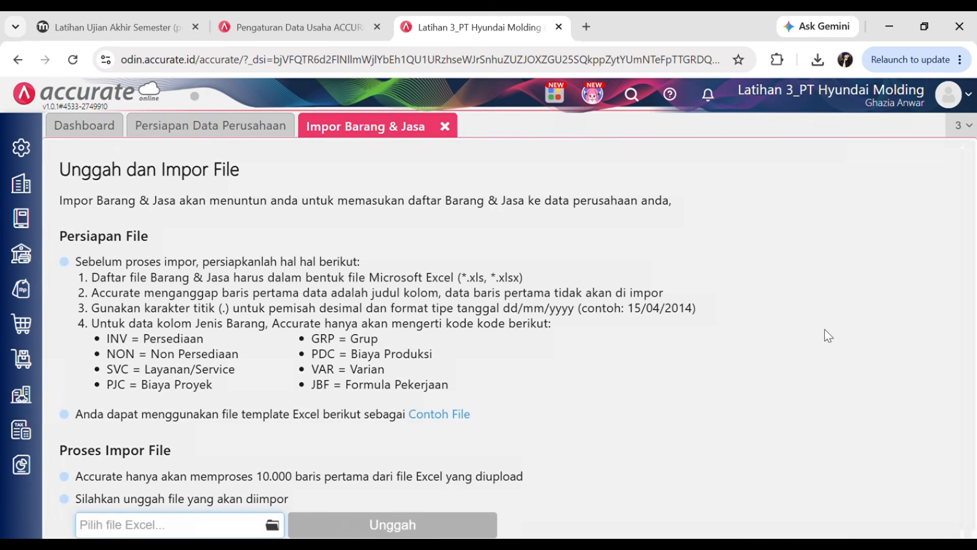
{"action": "left_click", "coordinate": [276, 526]}
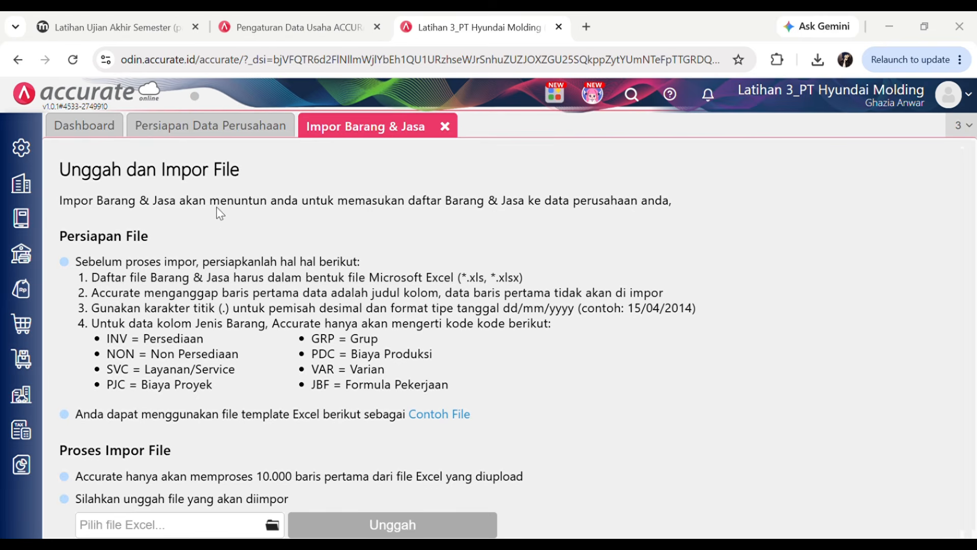
{"action": "left_click", "coordinate": [459, 353]}
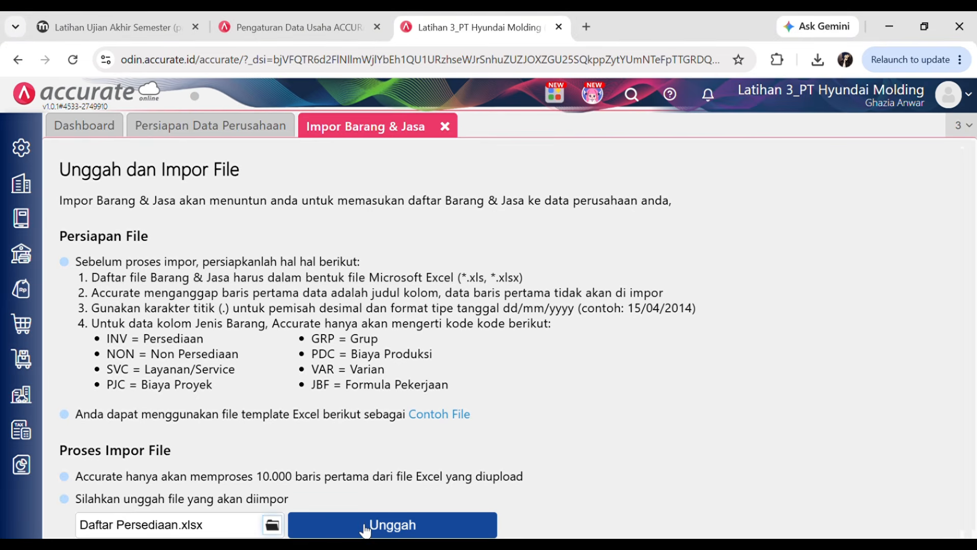
{"action": "left_click", "coordinate": [403, 525]}
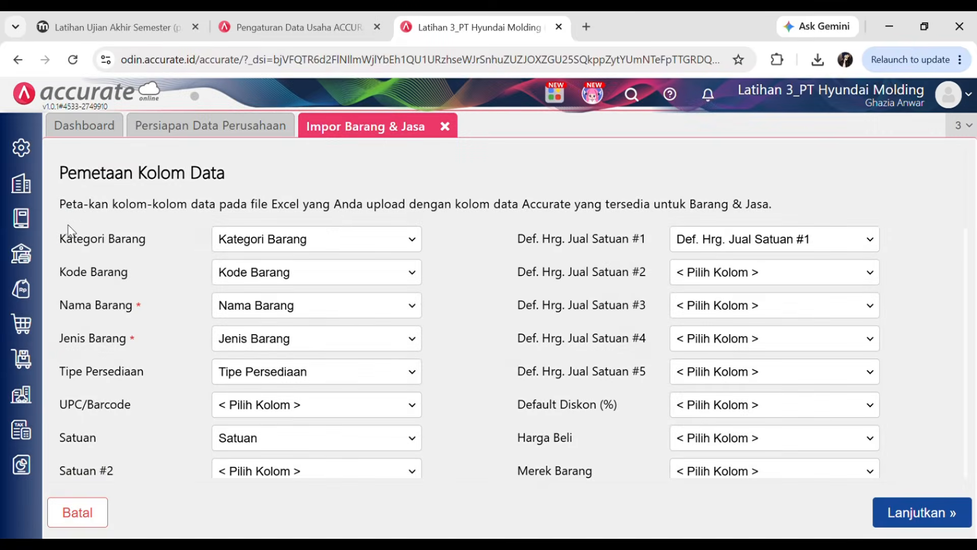
{"action": "left_click", "coordinate": [905, 525]}
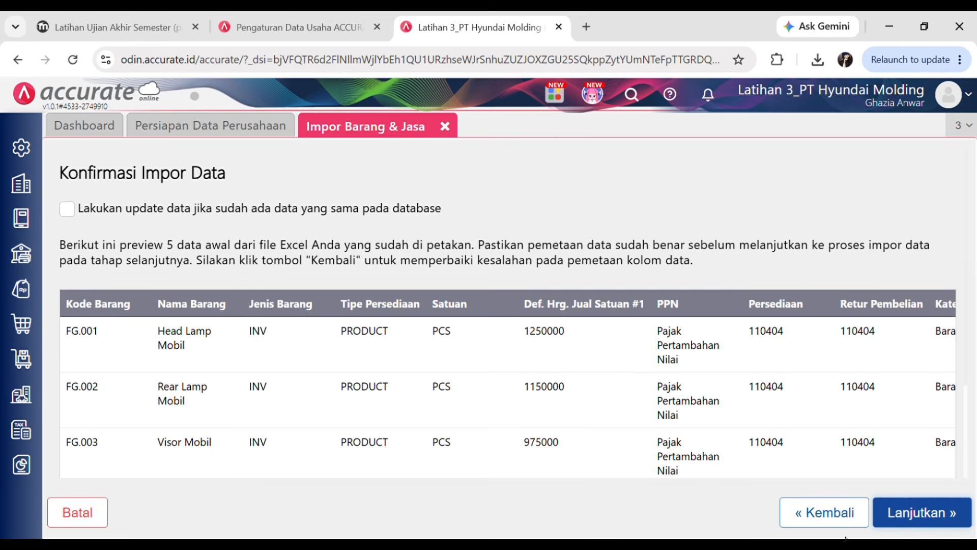
- Enable updating existing items and run the import, processing 26 records
{"action": "left_click", "coordinate": [68, 211]}
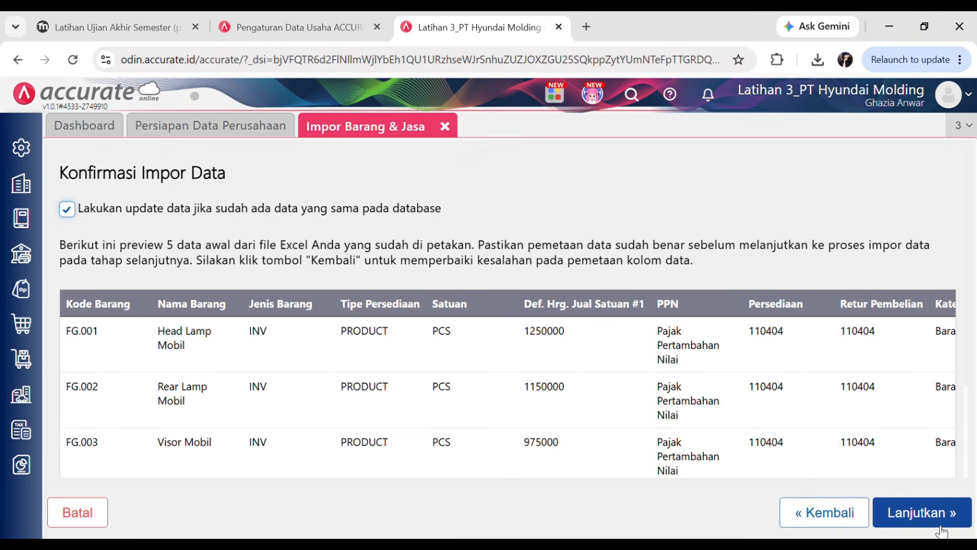
{"action": "left_click_drag", "start_coordinate": [966, 332], "coordinate": [959, 251]}
{"action": "left_click", "coordinate": [955, 515]}
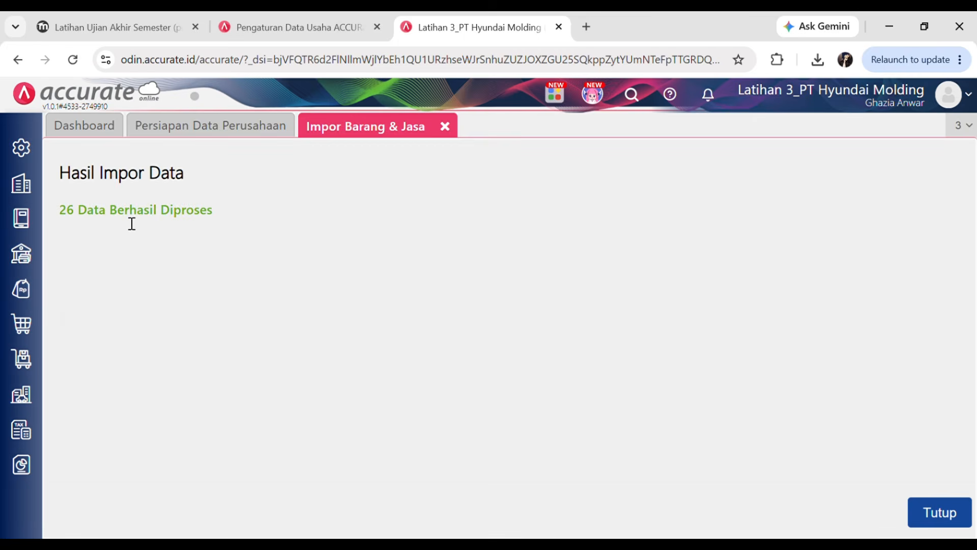
{"action": "double_click", "coordinate": [69, 213]}
{"action": "left_click", "coordinate": [96, 249]}
{"action": "left_click", "coordinate": [945, 517]}
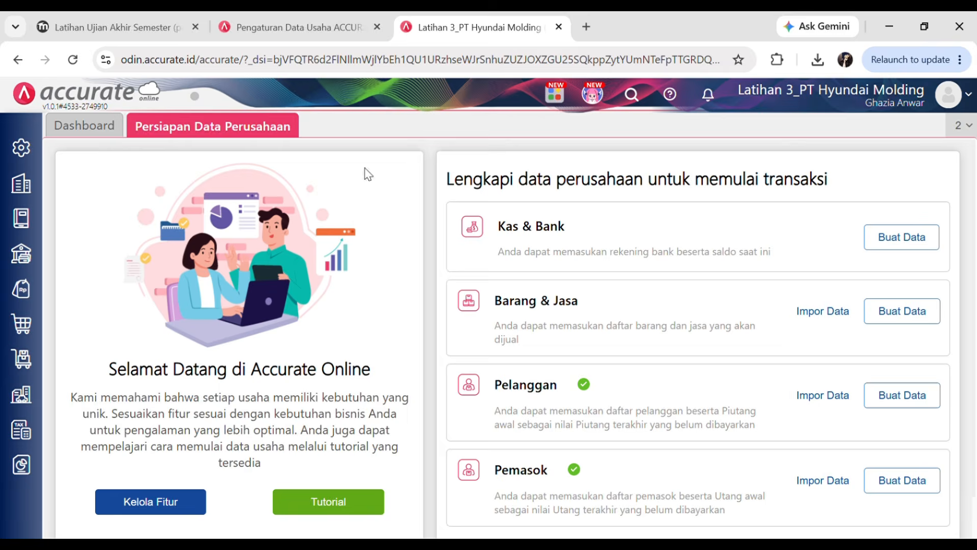
{"action": "left_click", "coordinate": [137, 23]}
{"action": "left_click_drag", "start_coordinate": [972, 220], "coordinate": [973, 386]}
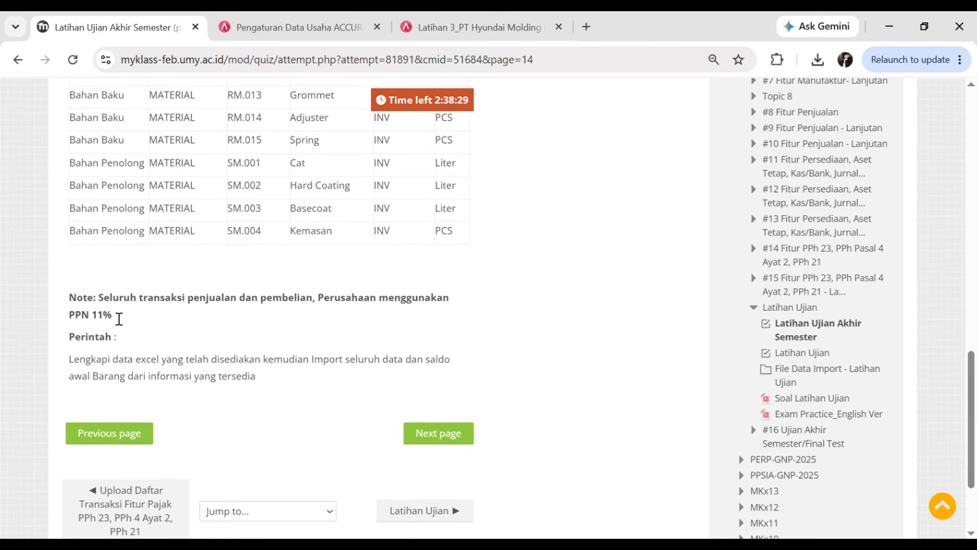
{"action": "left_click_drag", "start_coordinate": [109, 307], "coordinate": [273, 308]}
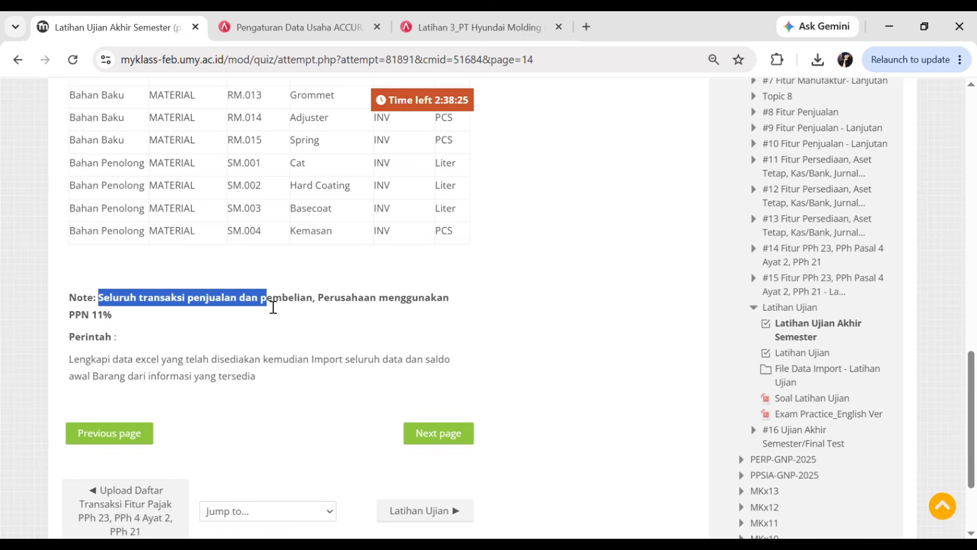
{"action": "left_click", "coordinate": [292, 333]}
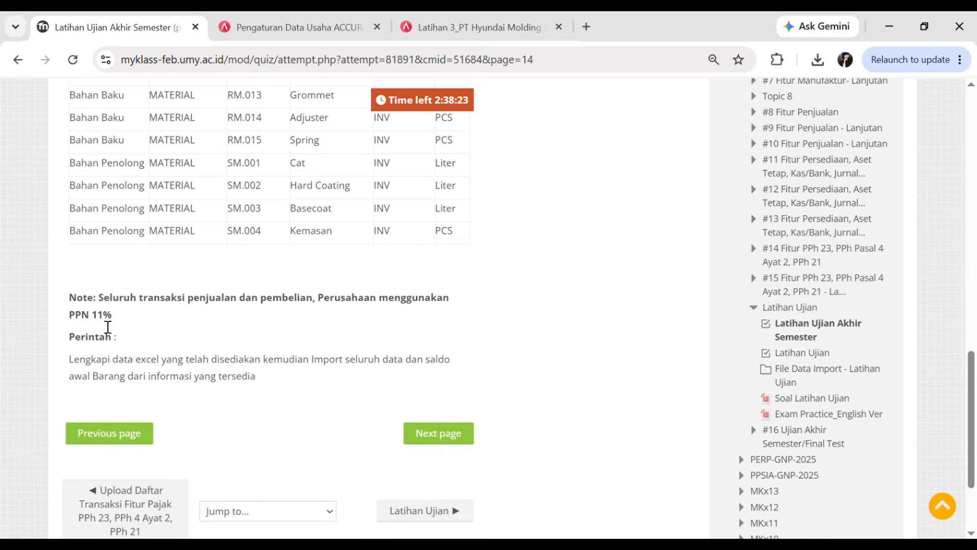
{"action": "left_click", "coordinate": [459, 12]}
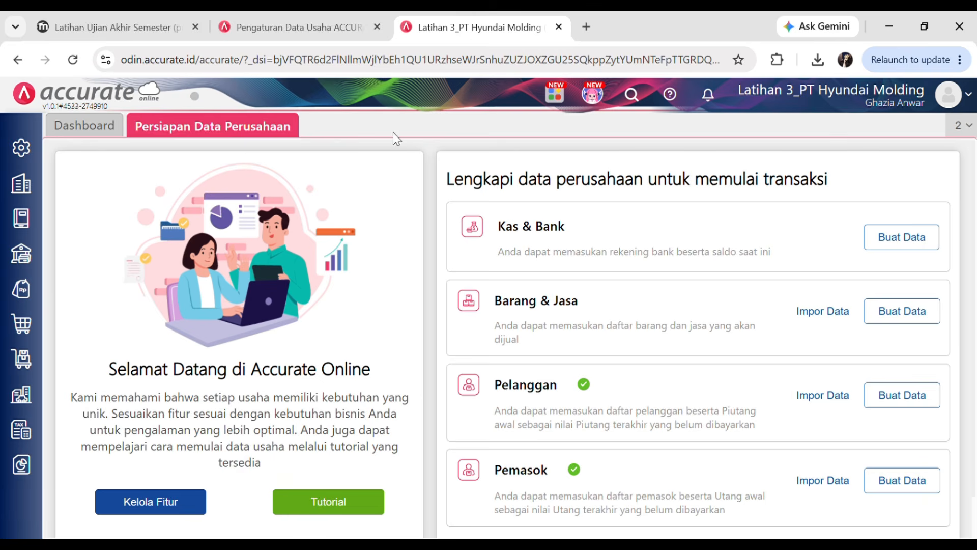
- Open the Pajak Pertambahan Nilai record from the Perusahaan > Pajak list
{"action": "left_click", "coordinate": [34, 189]}
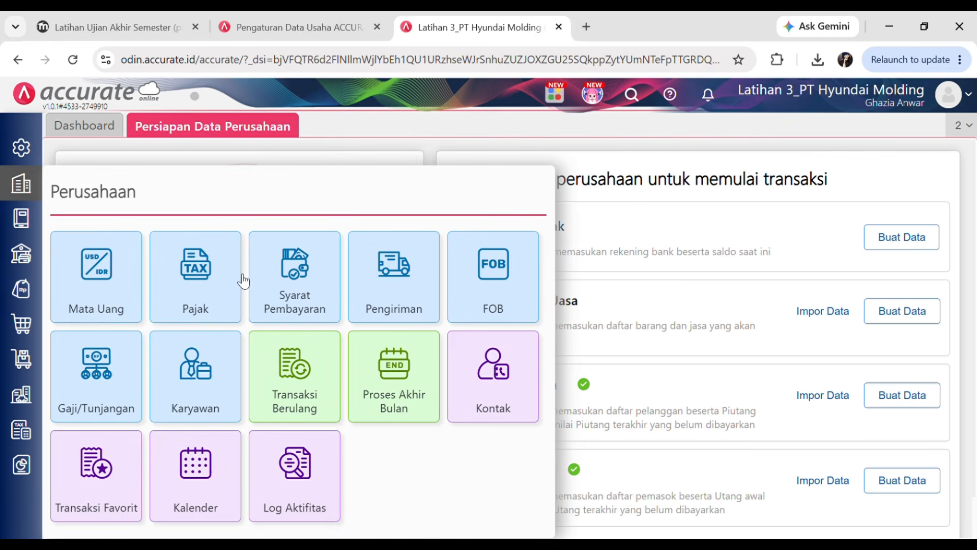
{"action": "left_click", "coordinate": [208, 288]}
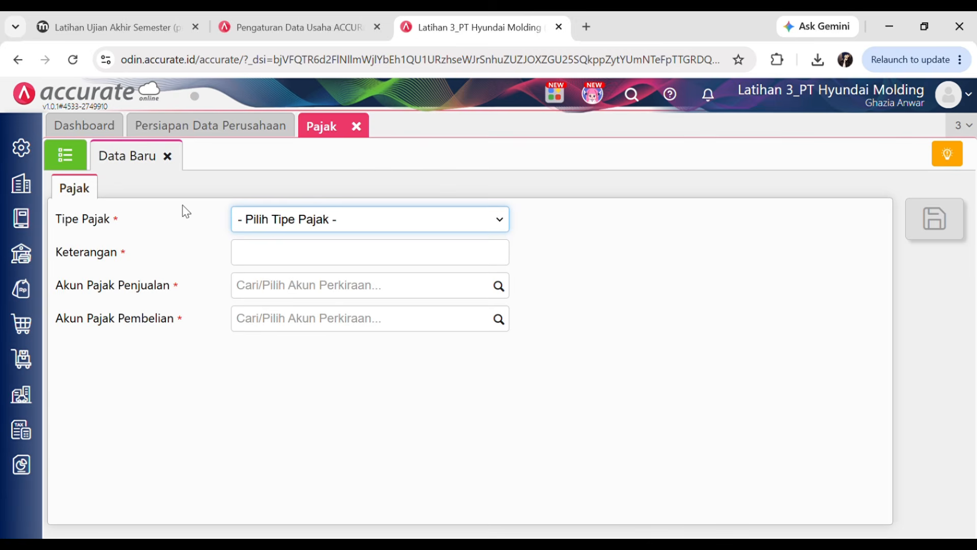
{"action": "left_click", "coordinate": [83, 154]}
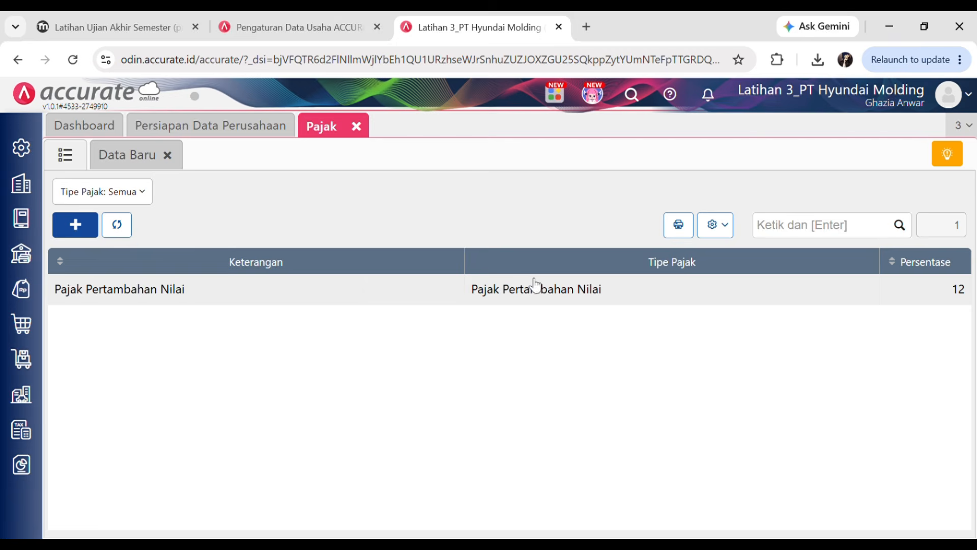
{"action": "left_click", "coordinate": [959, 292]}
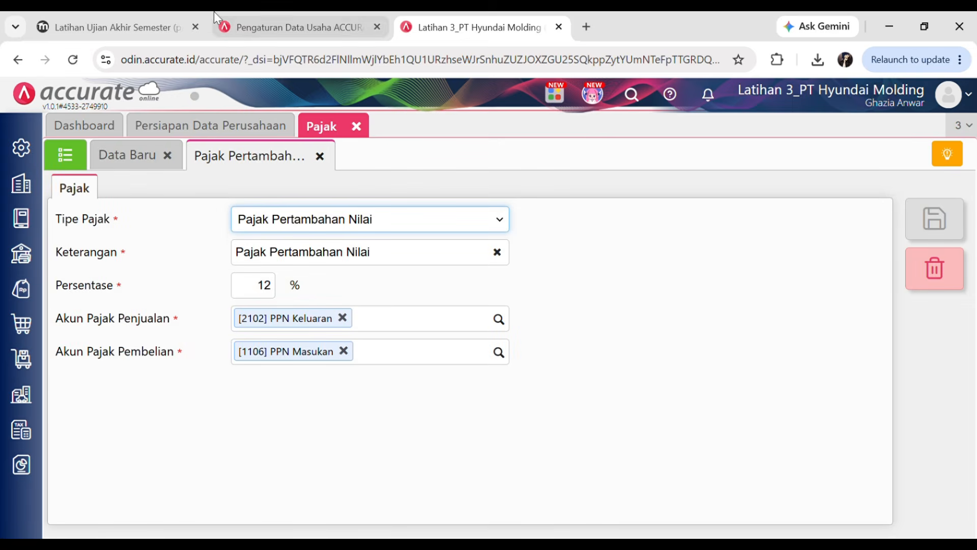
- Confirm the 11% PPN rate in the quiz, then change Persentase from 12 to 11 and save
{"action": "left_click", "coordinate": [133, 12]}
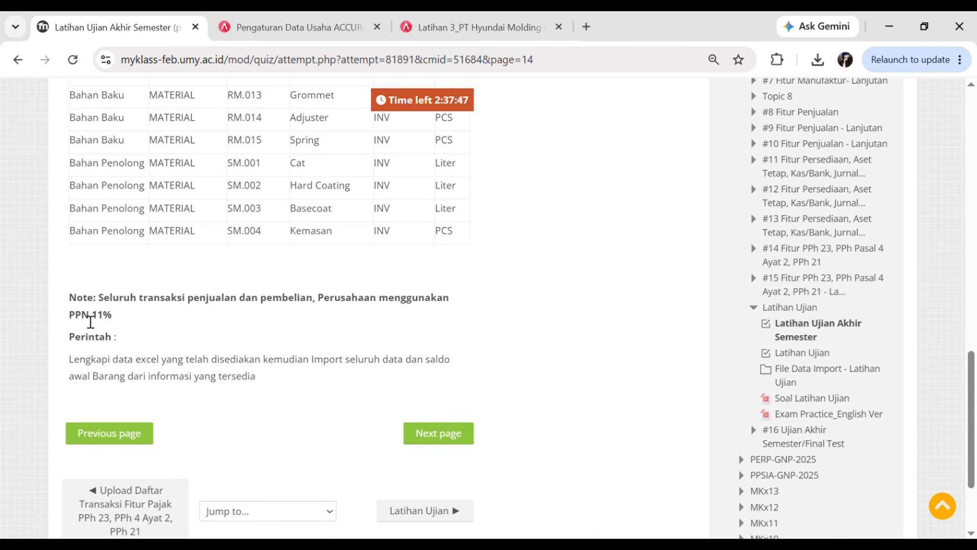
{"action": "left_click_drag", "start_coordinate": [79, 322], "coordinate": [105, 320]}
{"action": "left_click", "coordinate": [321, 335]}
{"action": "left_click", "coordinate": [465, 13]}
{"action": "left_click", "coordinate": [258, 296]}
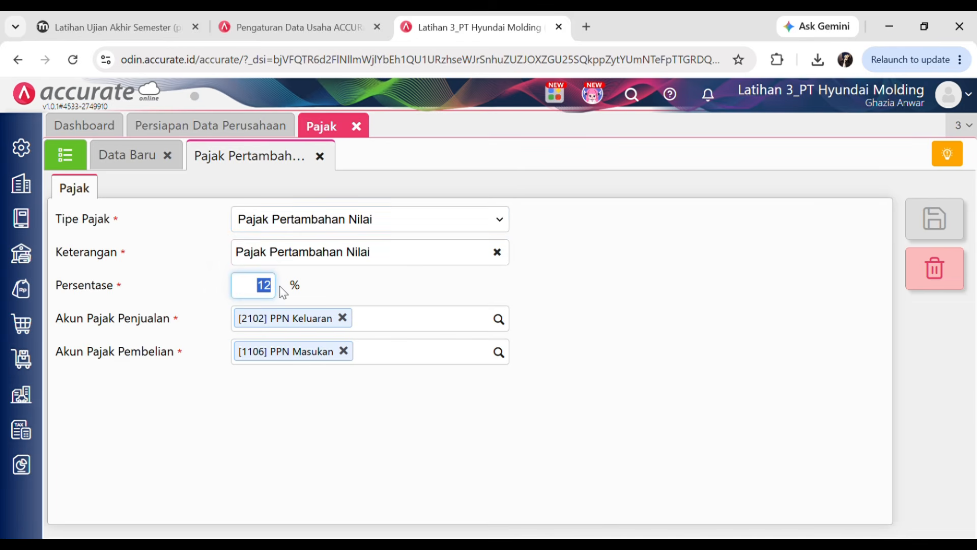
{"action": "type", "text": "11"}
{"action": "left_click", "coordinate": [791, 279]}
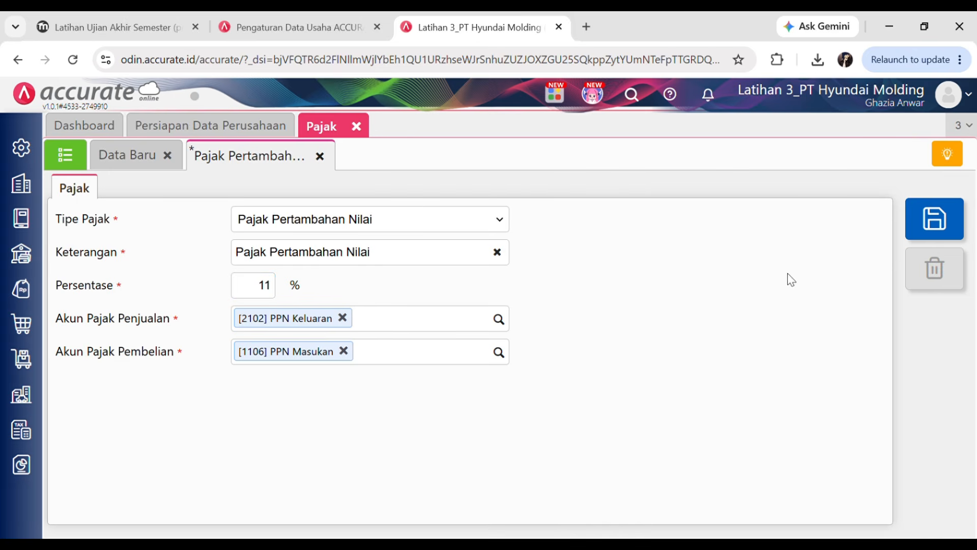
{"action": "left_click", "coordinate": [934, 214]}
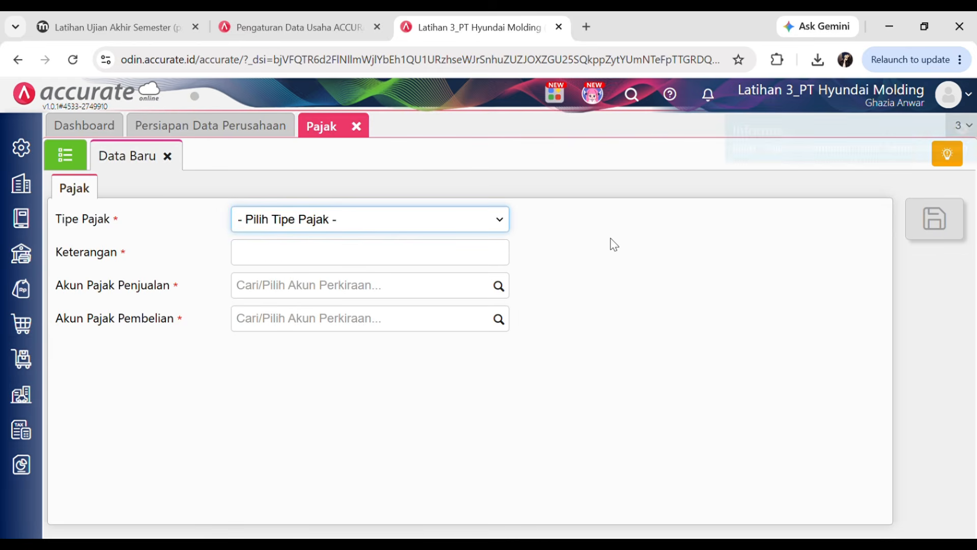
- Close the tax page and read the quiz's Aset Tetap table and asset-category instructions
{"action": "left_click", "coordinate": [357, 127]}
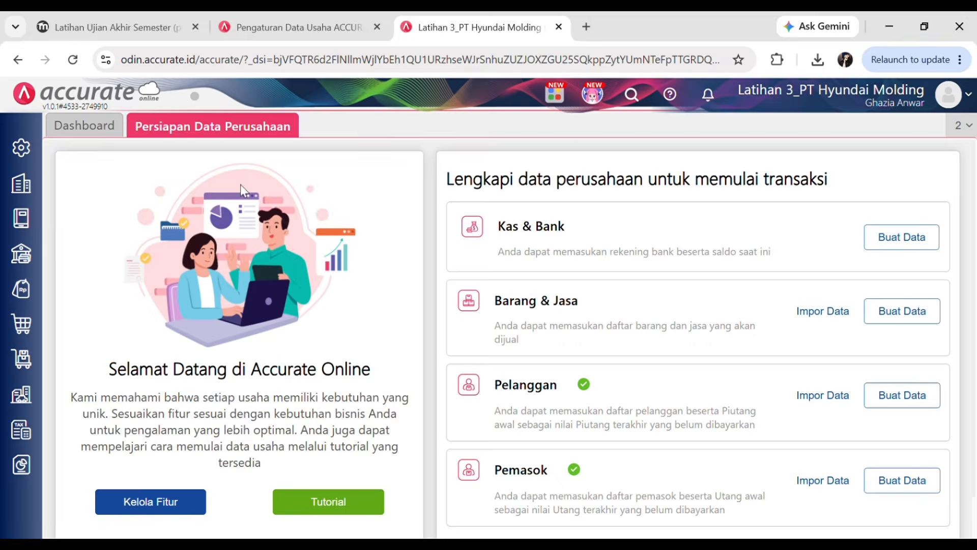
{"action": "left_click", "coordinate": [137, 20]}
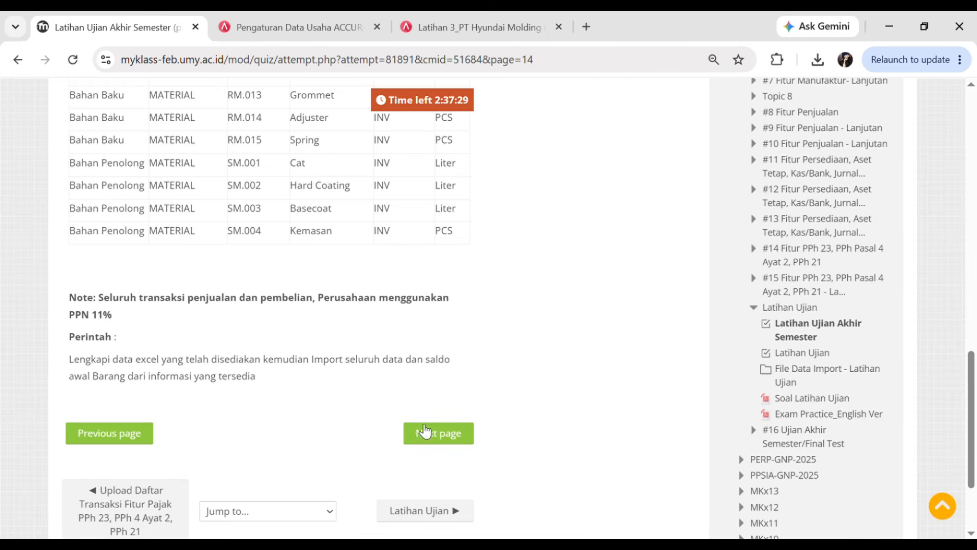
{"action": "left_click", "coordinate": [436, 435]}
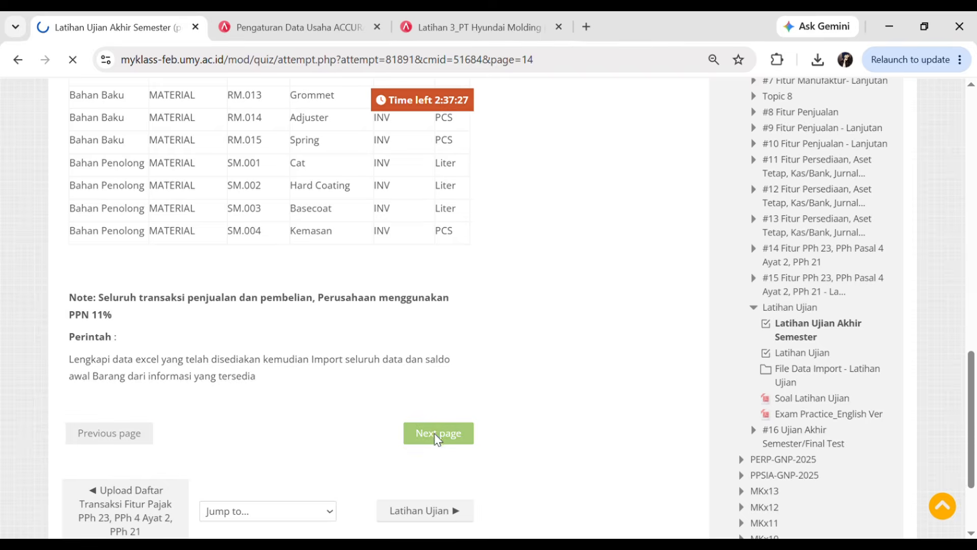
{"action": "left_click_drag", "start_coordinate": [971, 136], "coordinate": [975, 364]}
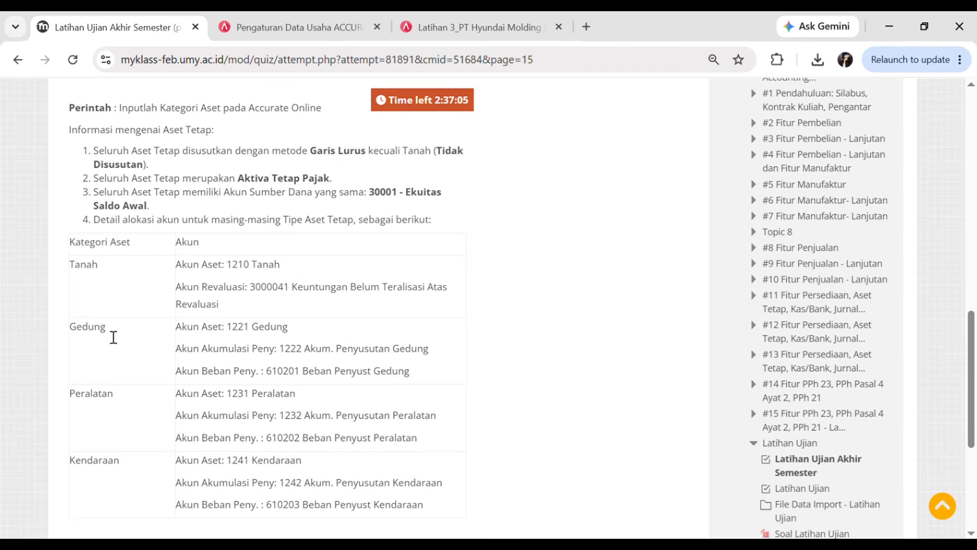
{"action": "left_click_drag", "start_coordinate": [975, 346], "coordinate": [975, 258]}
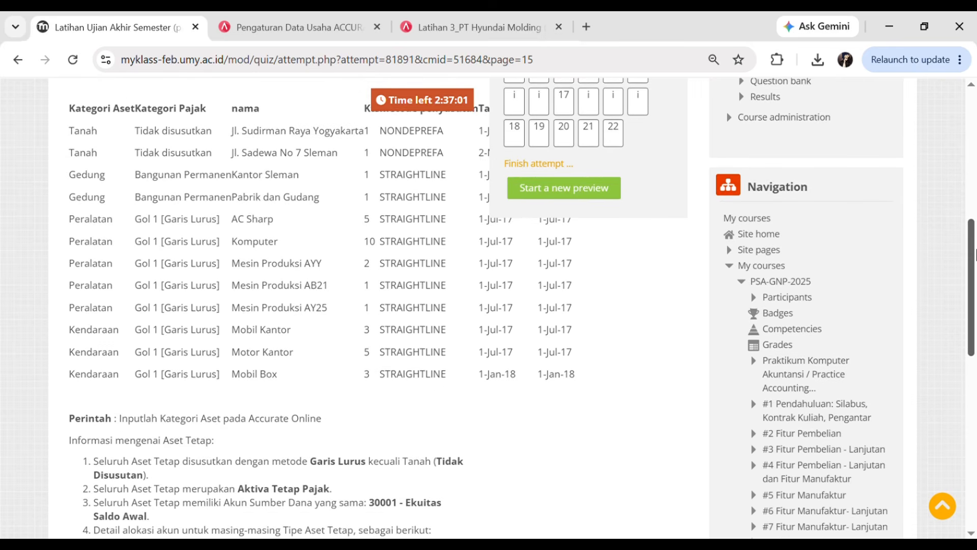
{"action": "scroll", "coordinate": [205, 165], "scroll_direction": "down", "scroll_amount": 1}
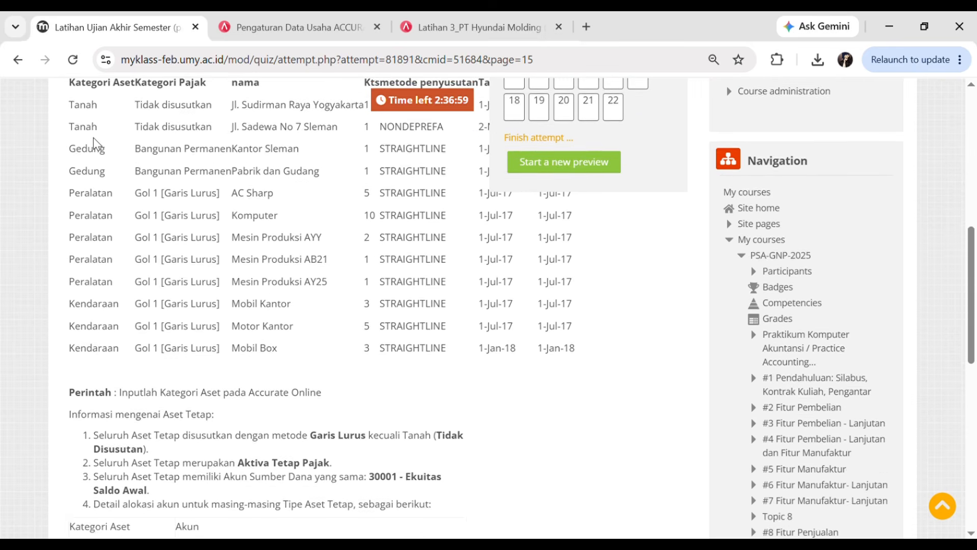
{"action": "scroll", "coordinate": [100, 168], "scroll_direction": "up", "scroll_amount": 2}
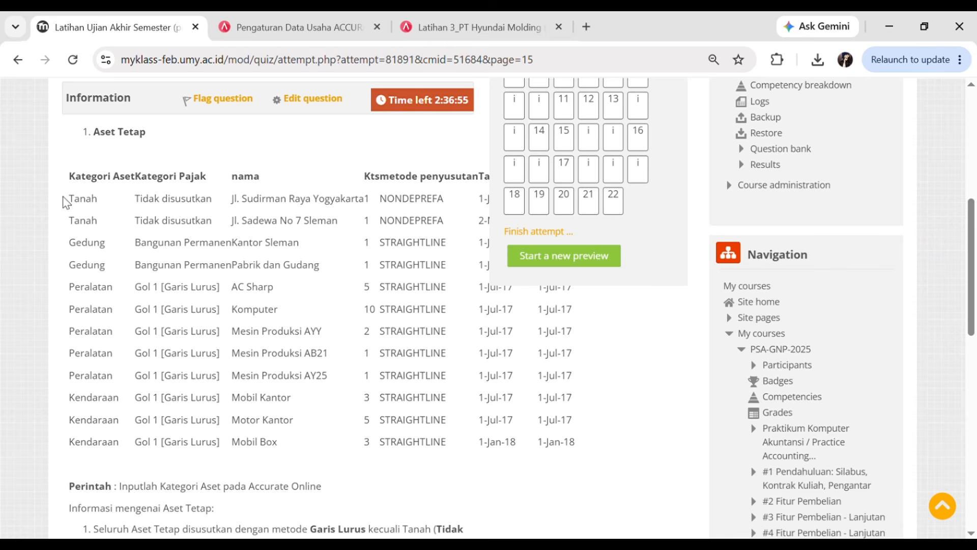
{"action": "scroll", "coordinate": [97, 291], "scroll_direction": "down", "scroll_amount": 1}
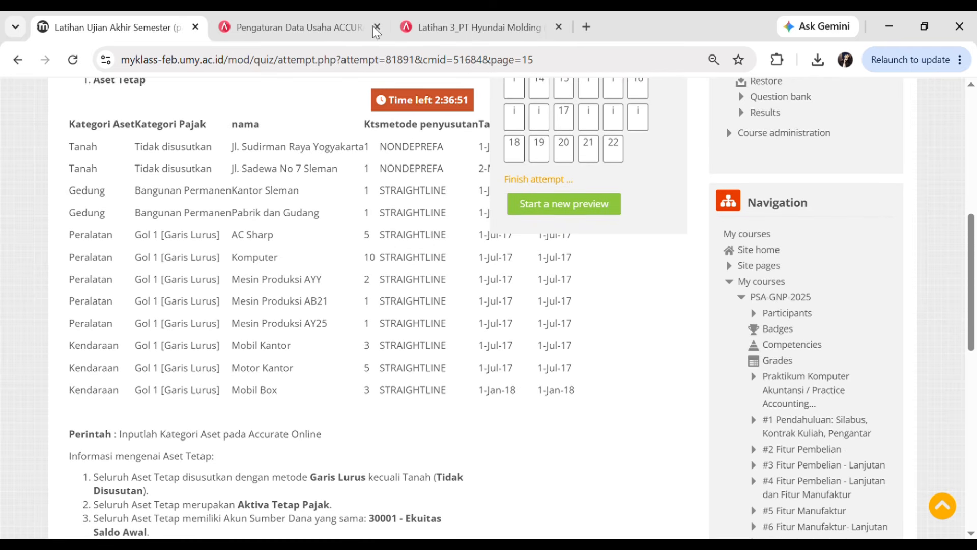
- Create the Tanah and Gedung asset categories under Aset Tetap > Kategori Aset
{"action": "left_click", "coordinate": [470, 27]}
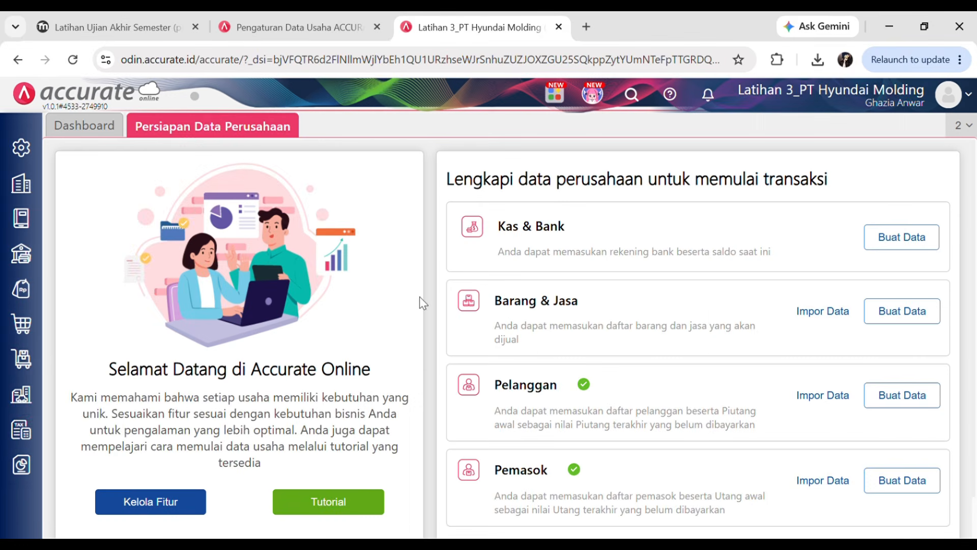
{"action": "left_click", "coordinate": [26, 402]}
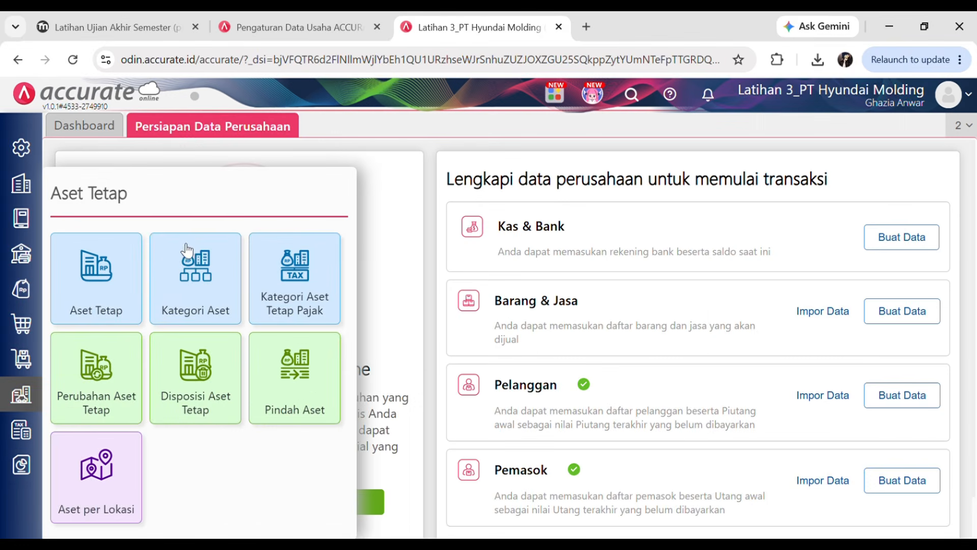
{"action": "left_click", "coordinate": [204, 264]}
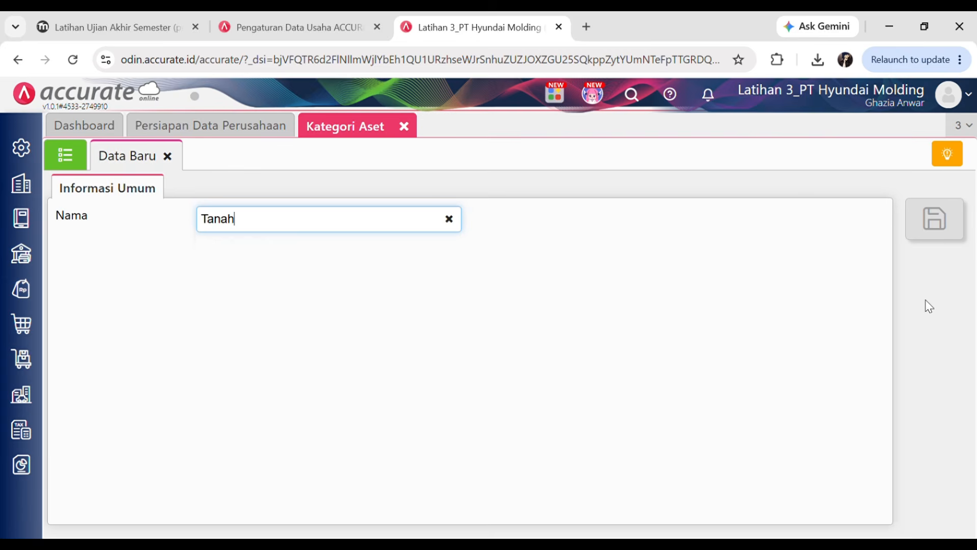
{"action": "left_click", "coordinate": [714, 407]}
{"action": "left_click", "coordinate": [937, 219]}
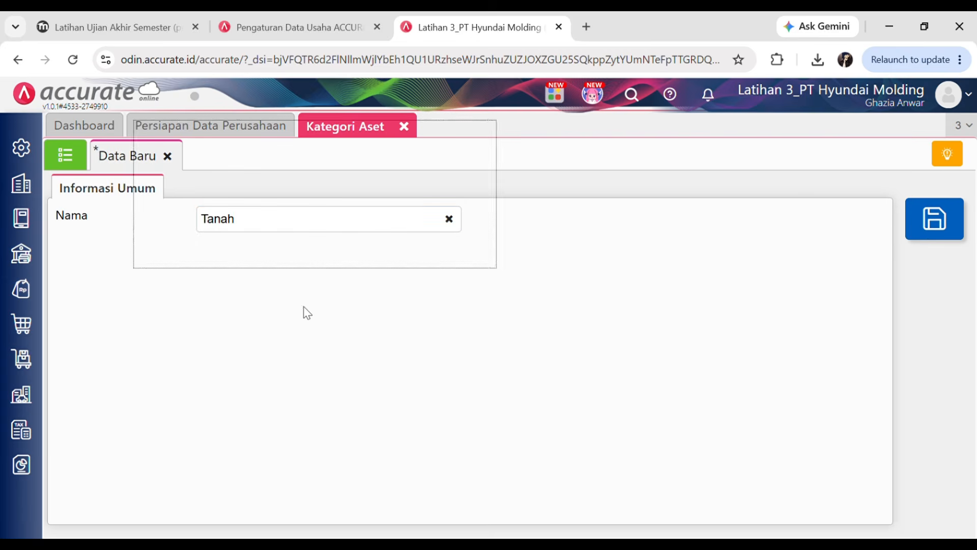
{"action": "type", "text": "Gedun"}
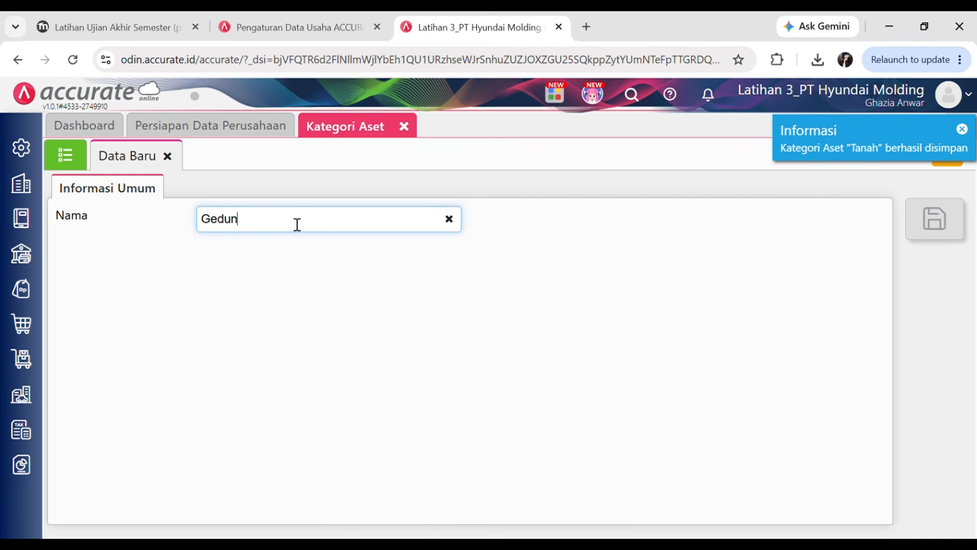
{"action": "type", "text": "g"}
{"action": "left_click", "coordinate": [530, 351]}
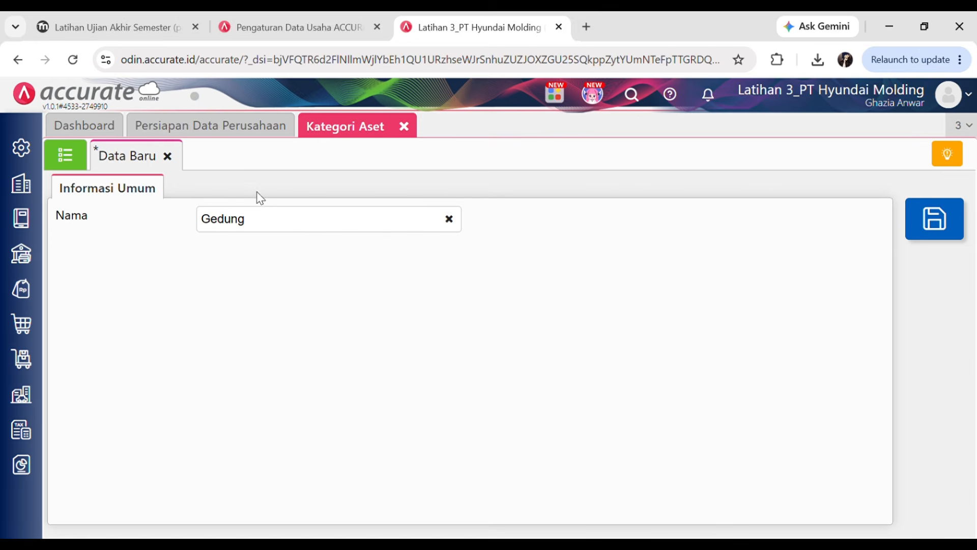
{"action": "left_click", "coordinate": [941, 219]}
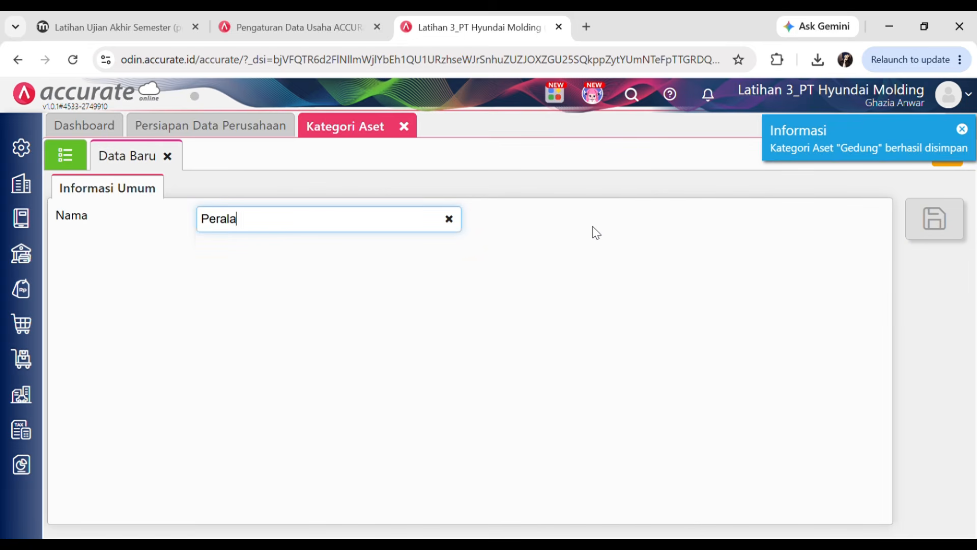
- Save the Peralatan and Kendaraan categories and show the category list
{"action": "left_click", "coordinate": [937, 220]}
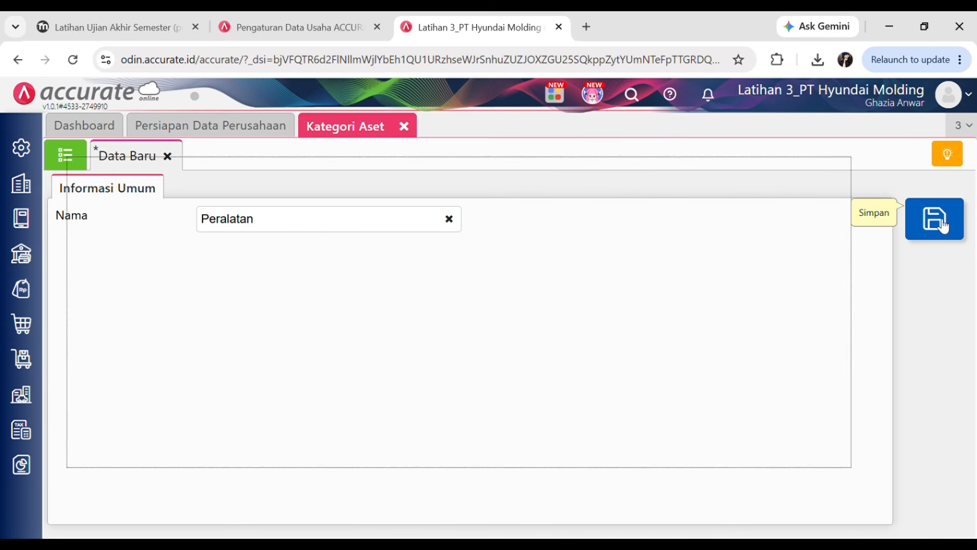
{"action": "left_click", "coordinate": [323, 227]}
{"action": "type", "text": "Kenda"}
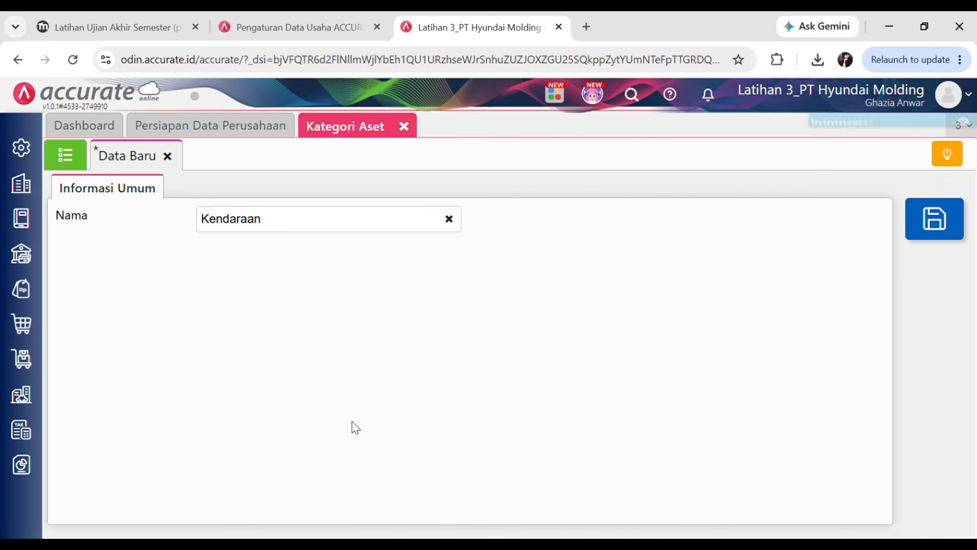
{"action": "left_click", "coordinate": [934, 219]}
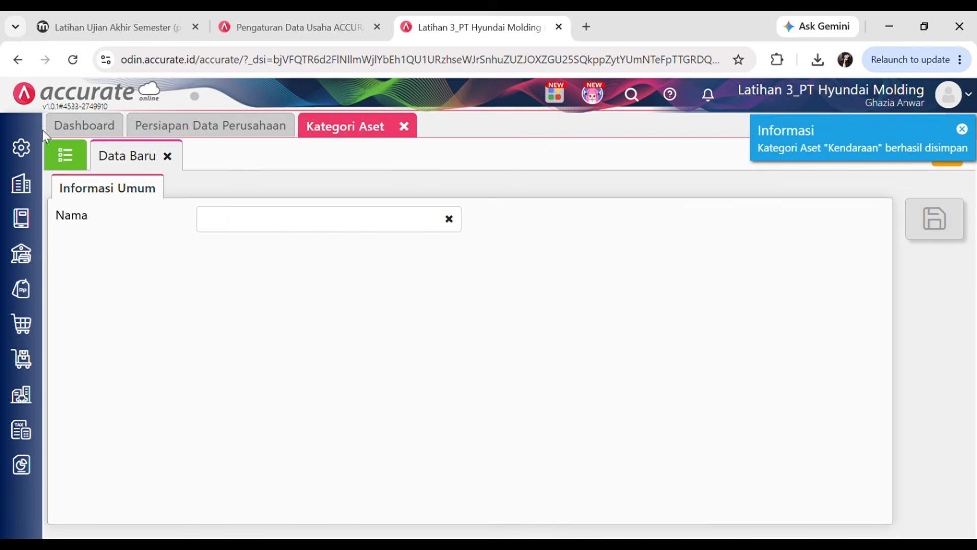
{"action": "left_click", "coordinate": [65, 165]}
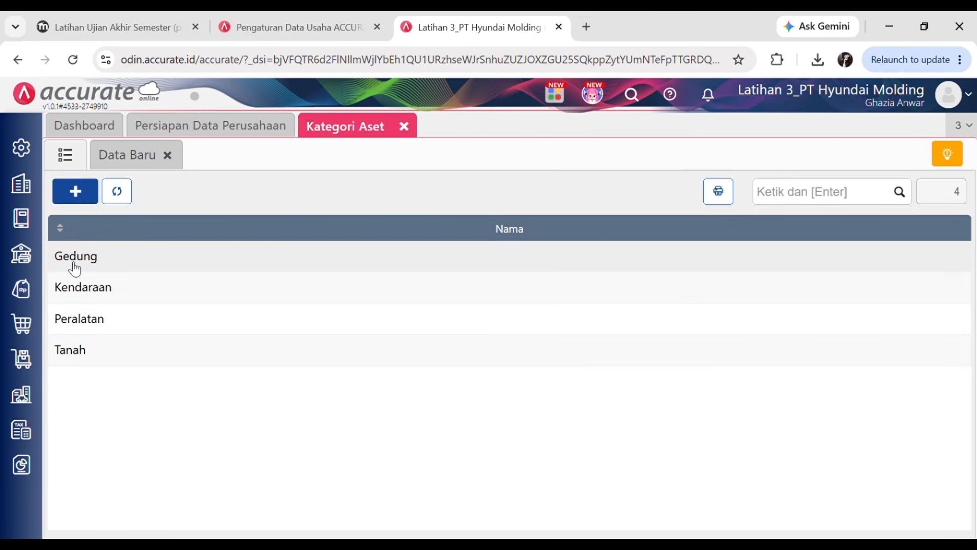
- Close the asset category page and open the Aset Tetap list
{"action": "left_click", "coordinate": [404, 128]}
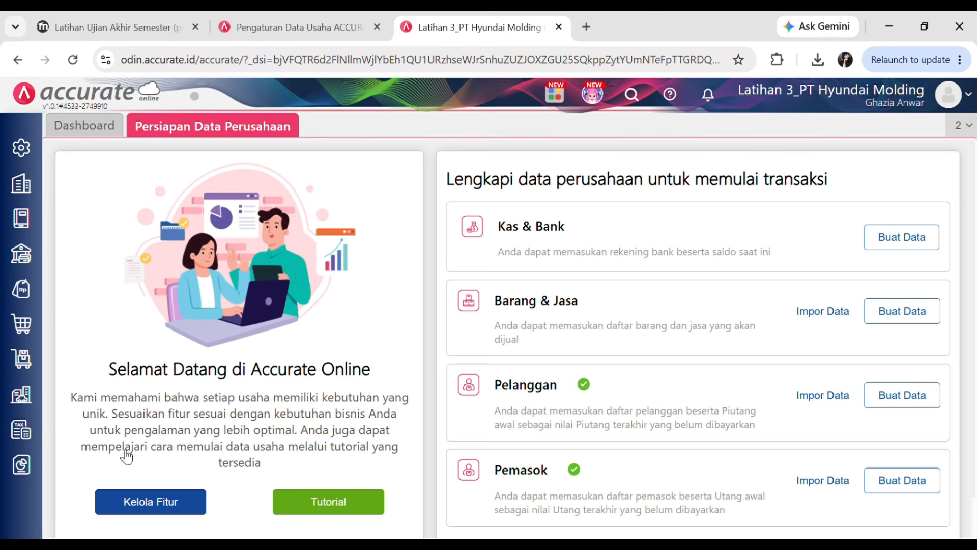
{"action": "mouse_move", "coordinate": [22, 395]}
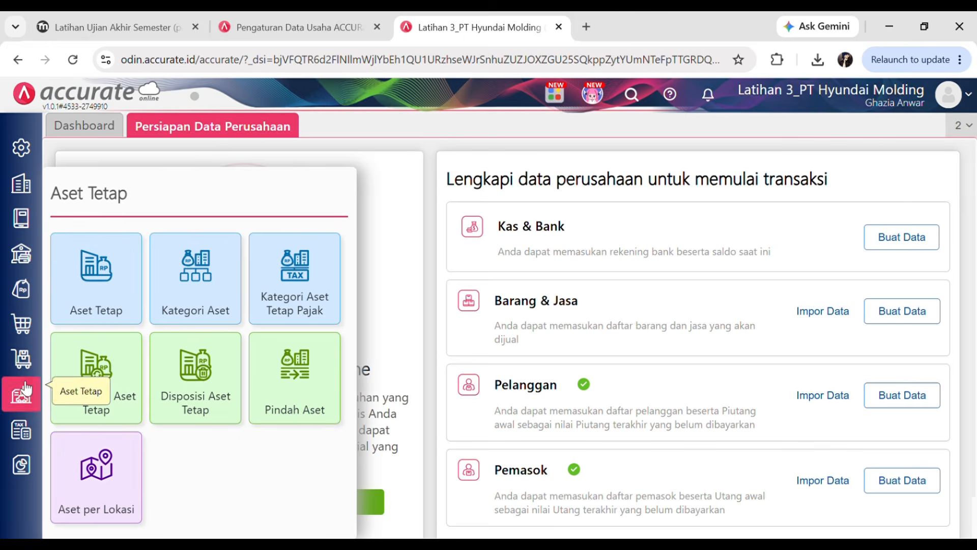
{"action": "left_click", "coordinate": [116, 283]}
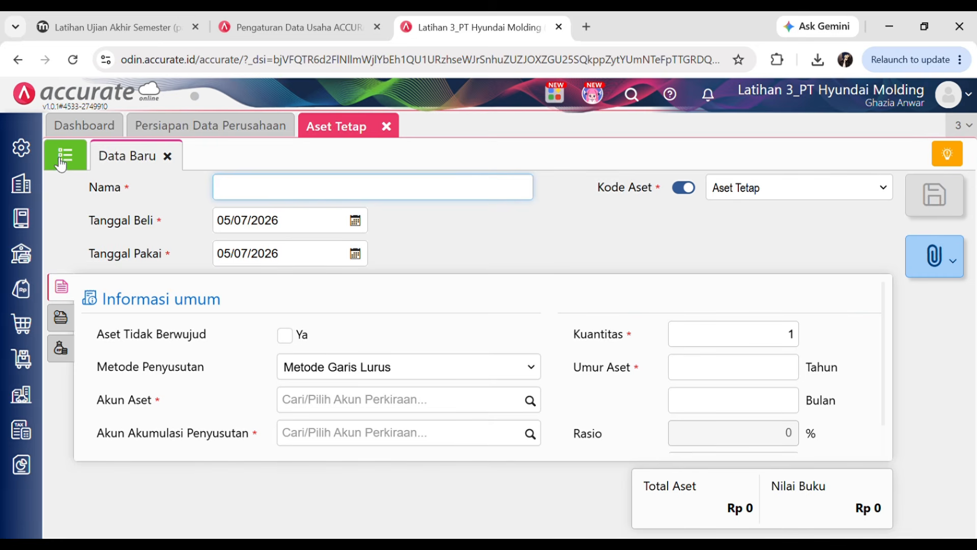
{"action": "left_click", "coordinate": [64, 157]}
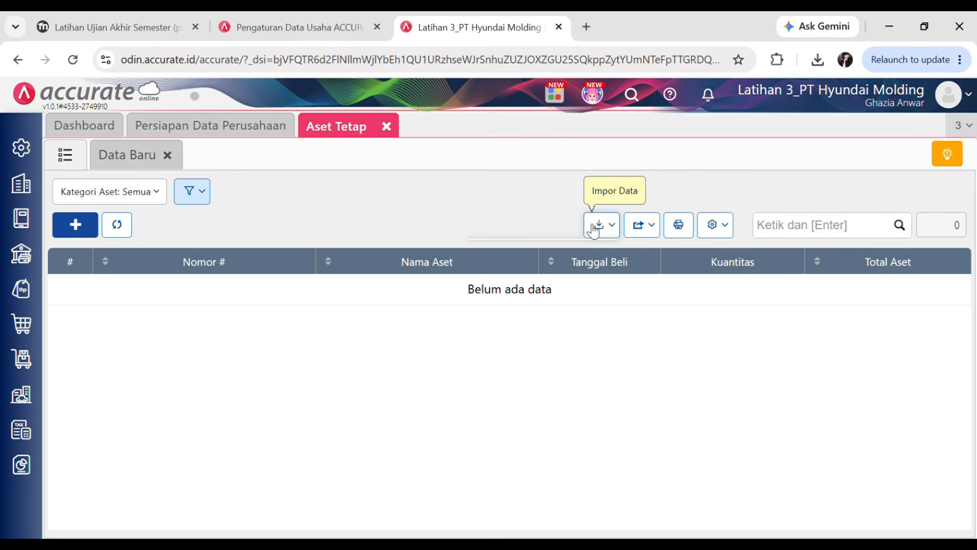
- Import Daftar Aset Tetap.xls into fixed assets, processing 11 records
{"action": "left_click", "coordinate": [601, 224]}
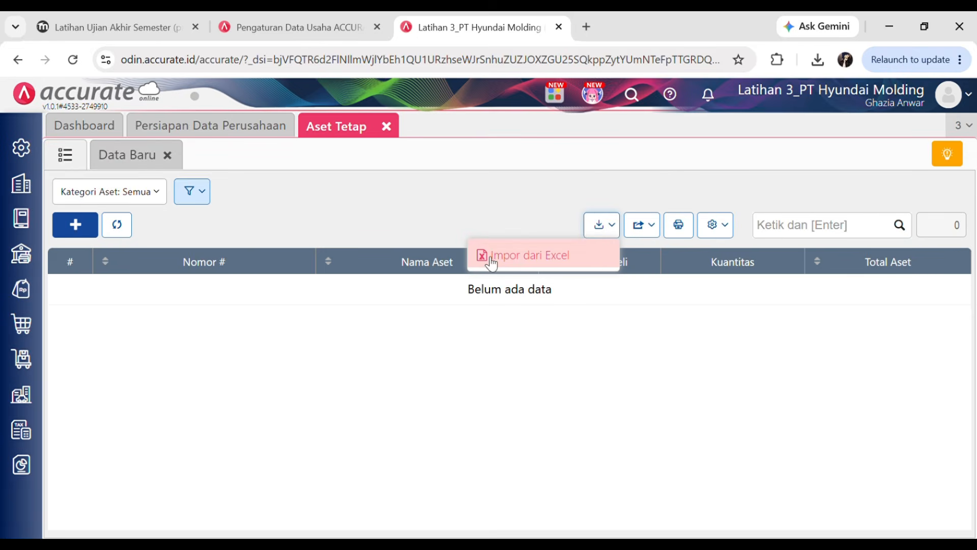
{"action": "left_click", "coordinate": [581, 255]}
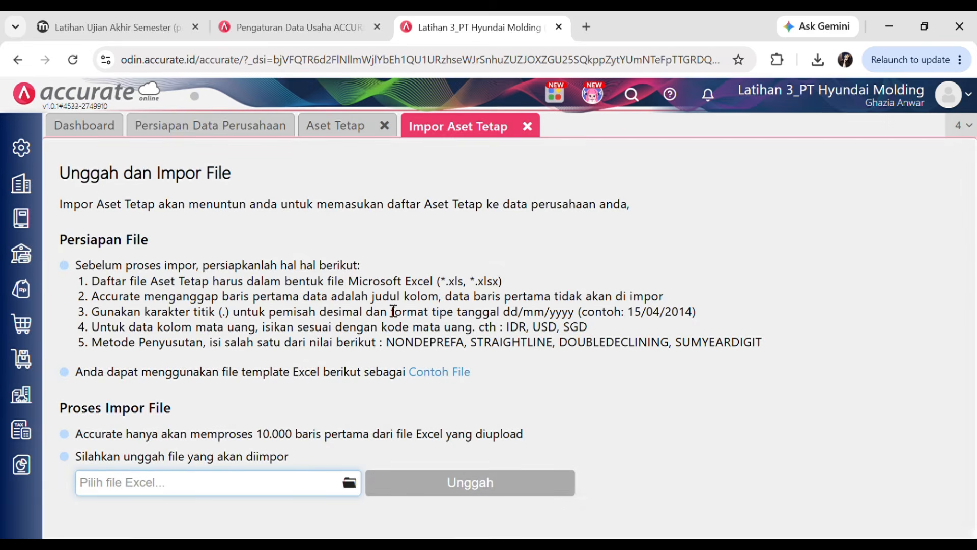
{"action": "left_click", "coordinate": [350, 482]}
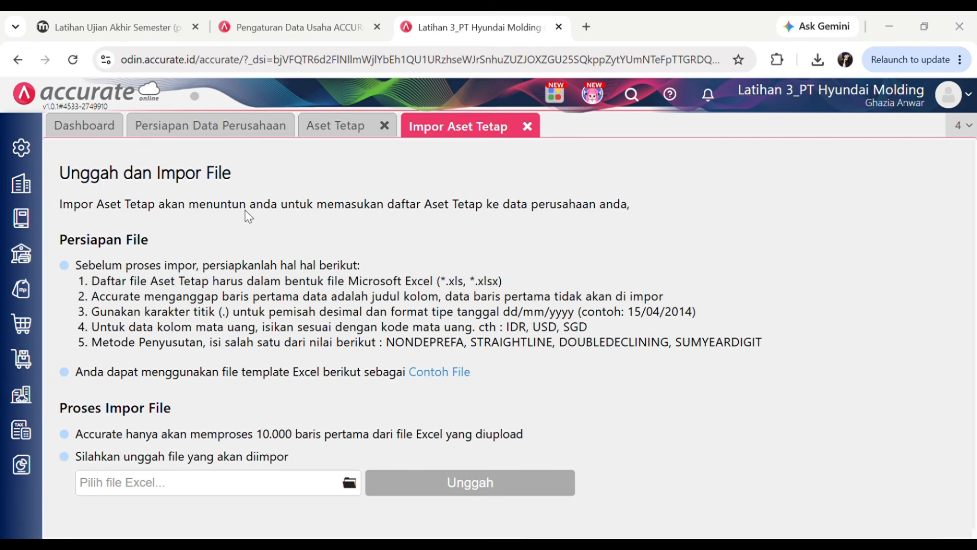
{"action": "left_click", "coordinate": [480, 361]}
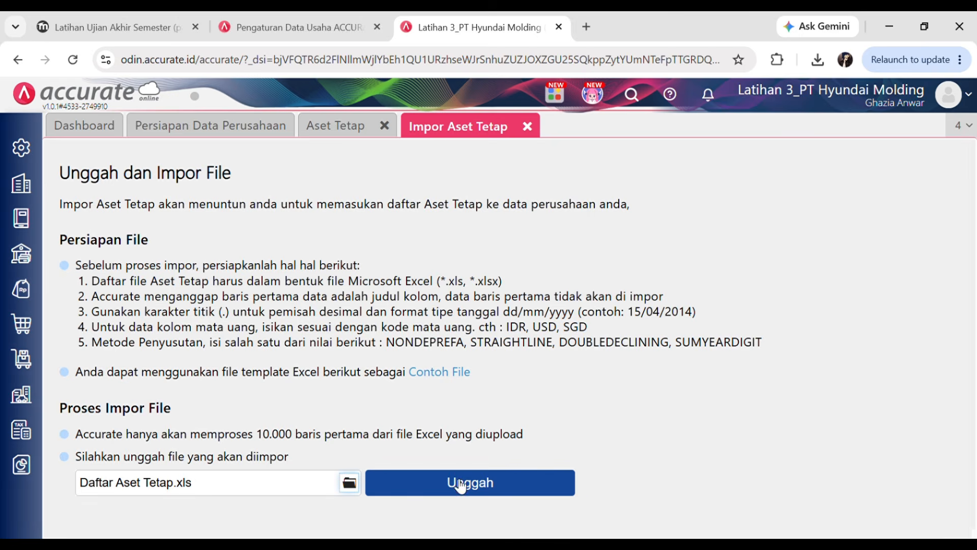
{"action": "left_click", "coordinate": [461, 484]}
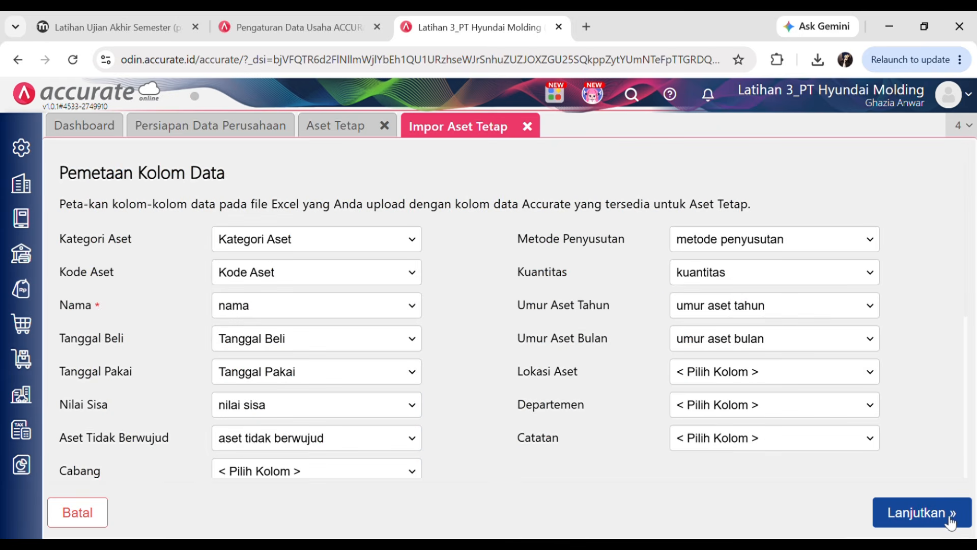
{"action": "left_click", "coordinate": [949, 517]}
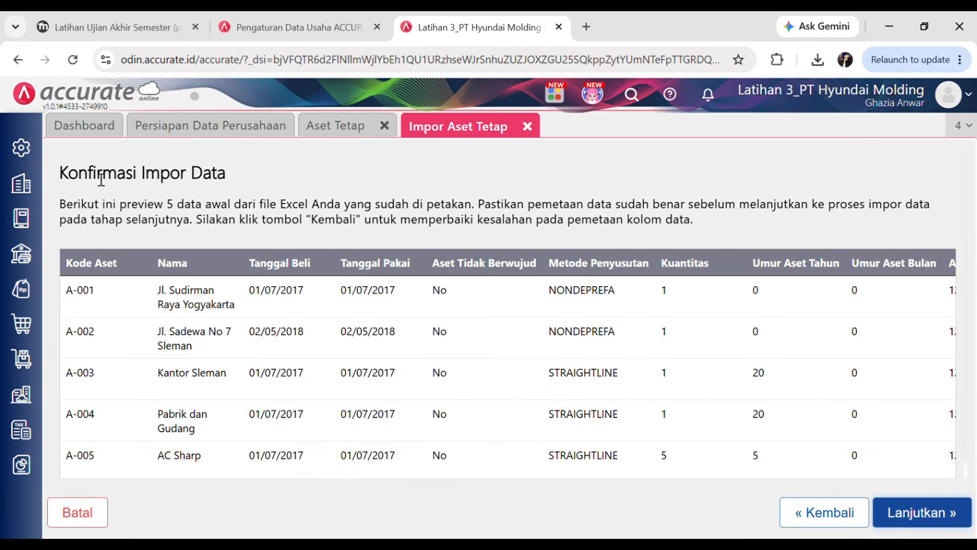
{"action": "left_click", "coordinate": [966, 515]}
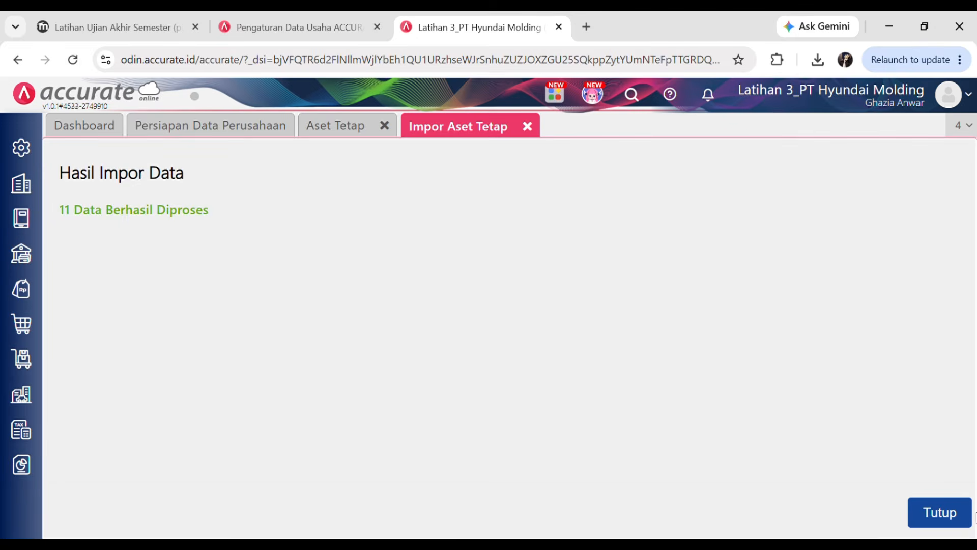
- Close the import result and the fixed-asset list, and go back to the quiz
{"action": "left_click", "coordinate": [945, 517]}
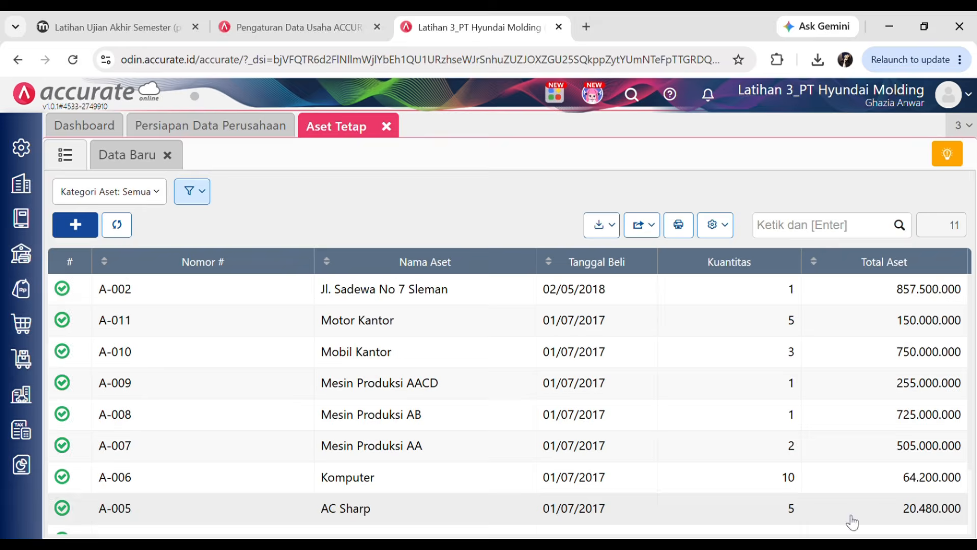
{"action": "left_click", "coordinate": [386, 127]}
{"action": "left_click", "coordinate": [140, 14]}
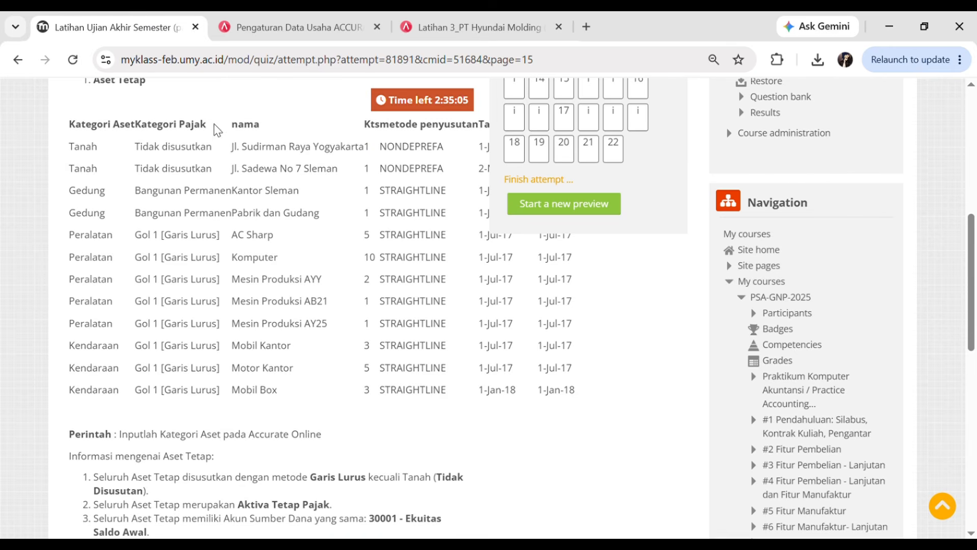
- Scroll through the asset information and advance to the next exam page
{"action": "left_click_drag", "start_coordinate": [973, 252], "coordinate": [975, 413]}
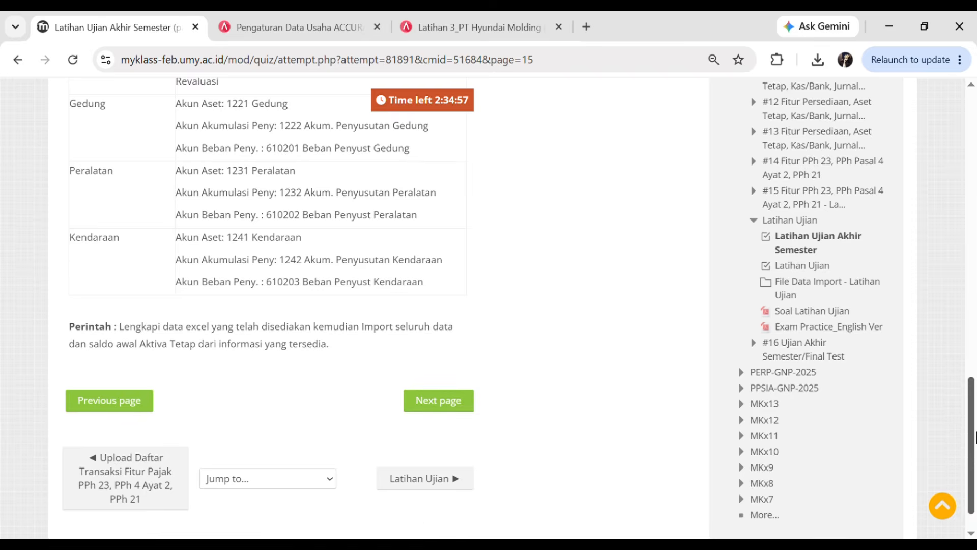
{"action": "scroll", "coordinate": [975, 425], "scroll_direction": "up", "scroll_amount": 1}
{"action": "scroll", "coordinate": [976, 426], "scroll_direction": "down", "scroll_amount": 2}
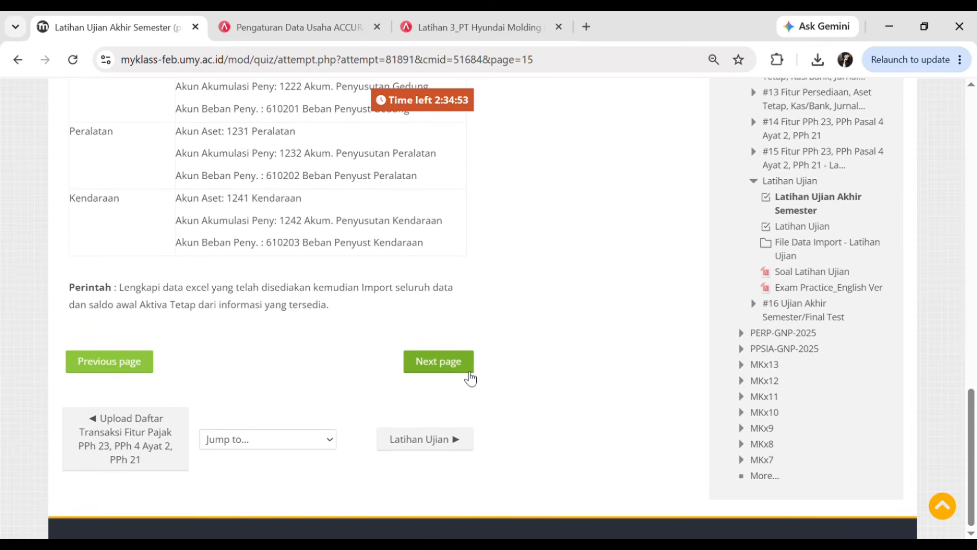
{"action": "scroll", "coordinate": [975, 392], "scroll_direction": "up", "scroll_amount": 3}
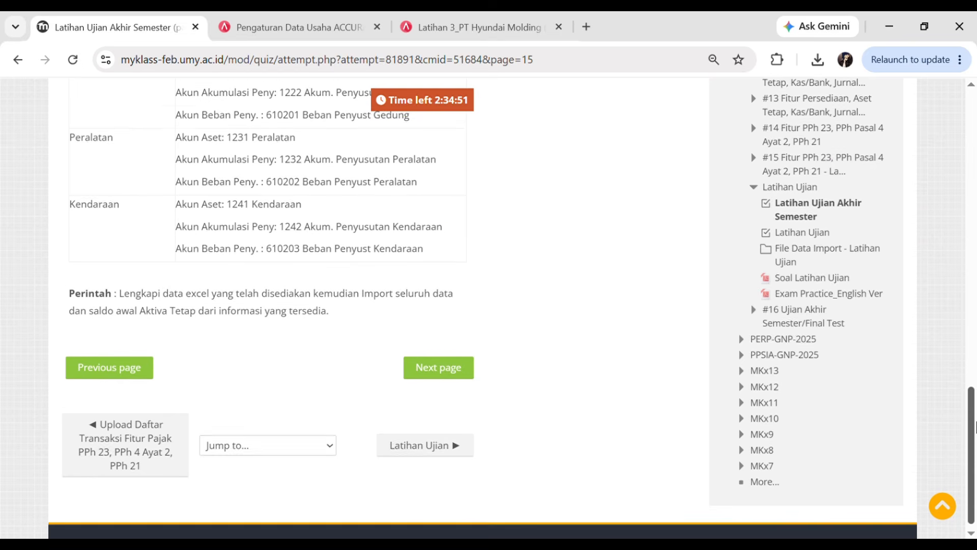
{"action": "scroll", "coordinate": [976, 395], "scroll_direction": "up", "scroll_amount": 1}
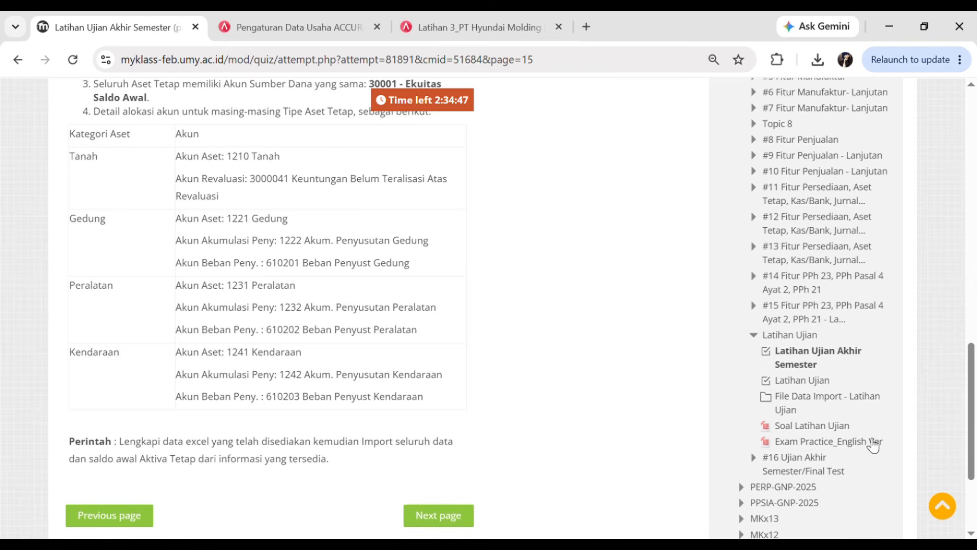
{"action": "left_click", "coordinate": [446, 521]}
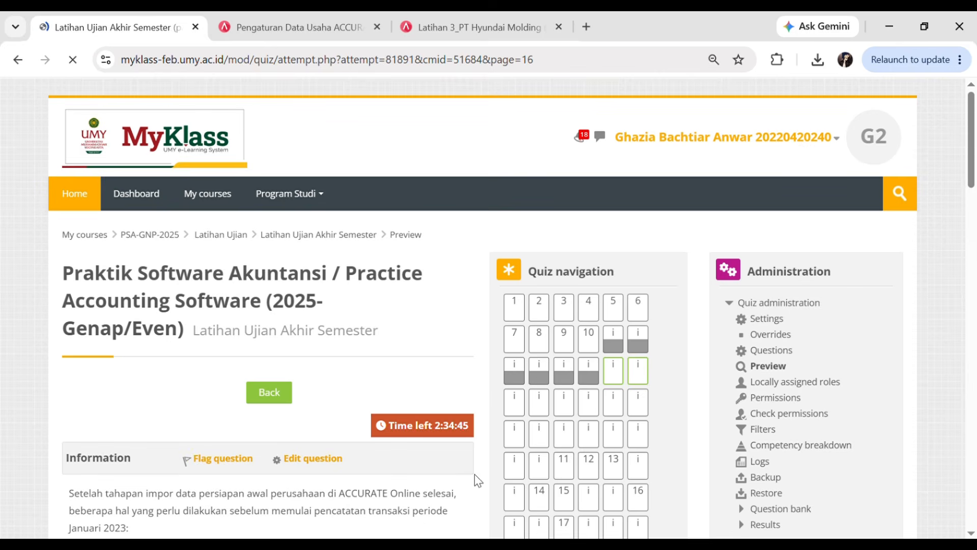
- Read the month-end closing instruction on quiz page 16
{"action": "left_click_drag", "start_coordinate": [976, 138], "coordinate": [976, 219]}
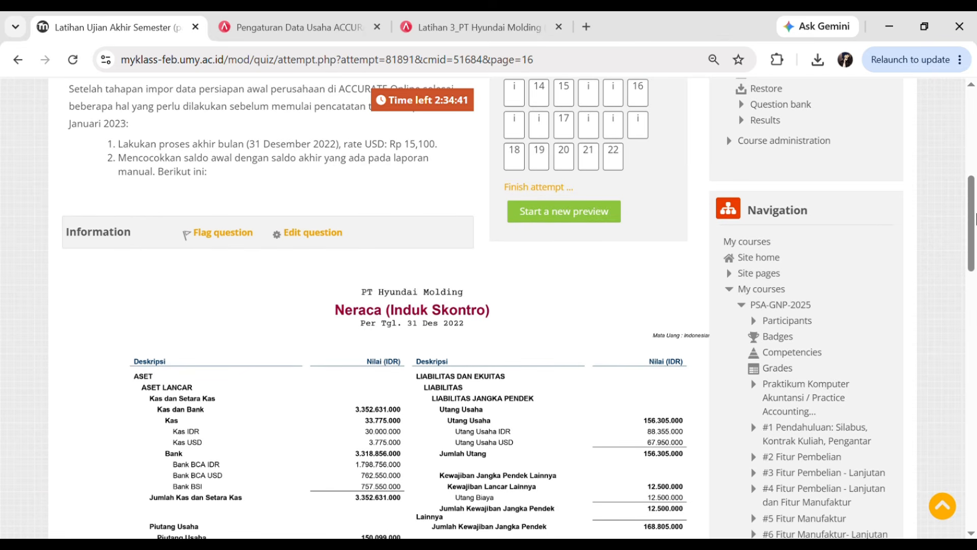
{"action": "scroll", "coordinate": [263, 295], "scroll_direction": "up", "scroll_amount": 2}
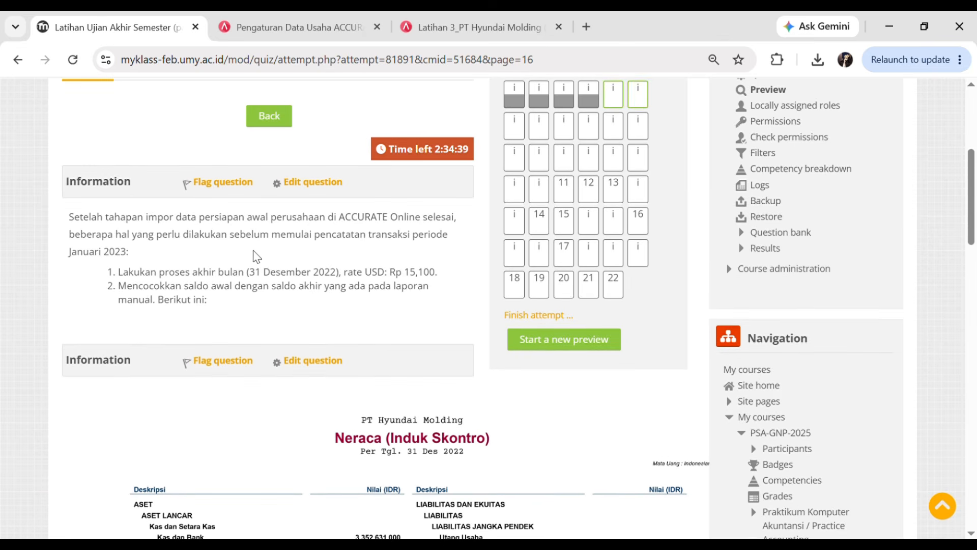
{"action": "scroll", "coordinate": [253, 255], "scroll_direction": "up", "scroll_amount": 4, "text": "ctrl"}
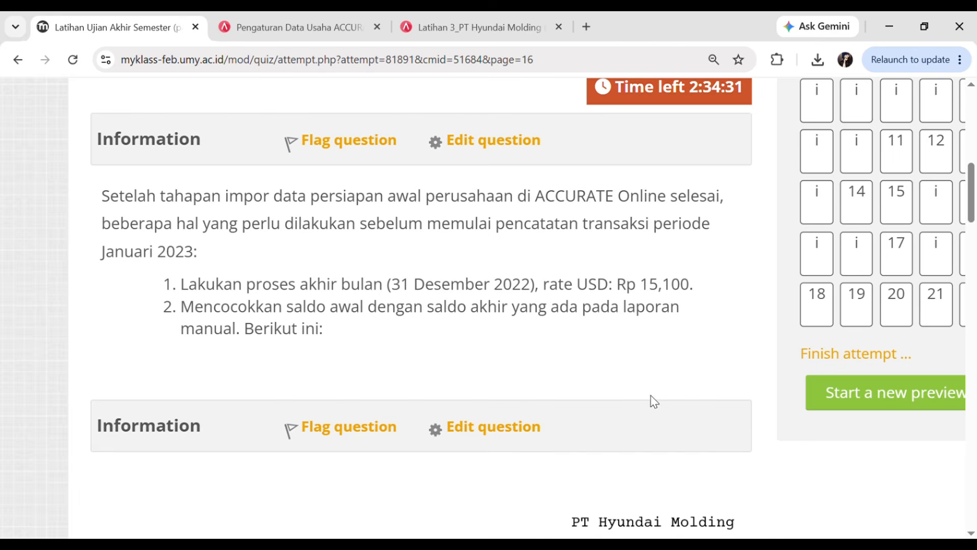
{"action": "scroll", "coordinate": [767, 227], "scroll_direction": "down", "scroll_amount": 2, "text": "ctrl"}
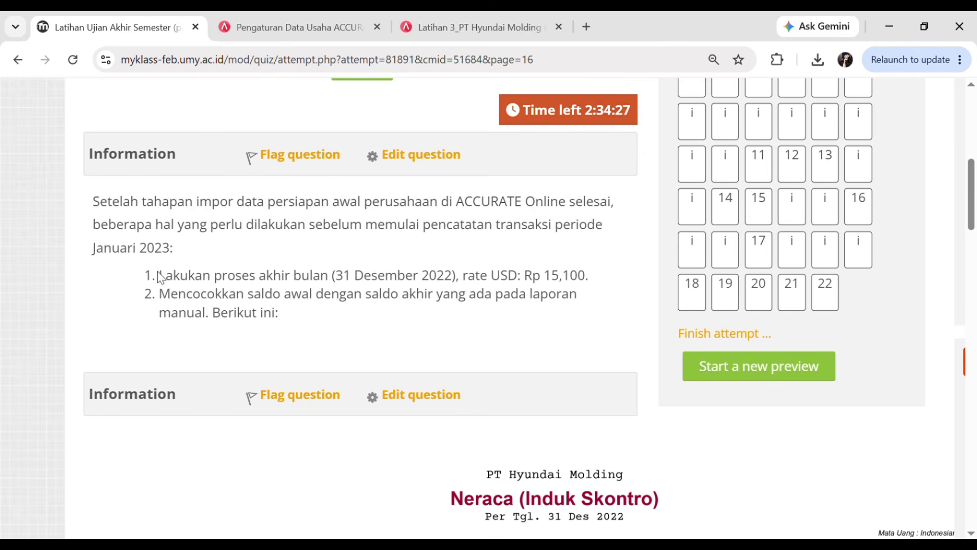
{"action": "left_click_drag", "start_coordinate": [160, 277], "coordinate": [290, 279]}
{"action": "left_click", "coordinate": [361, 329]}
- Note the 31 Desember 2022 closing date and USD rate Rp 15,100, then go back to Accurate
{"action": "left_click", "coordinate": [464, 13]}
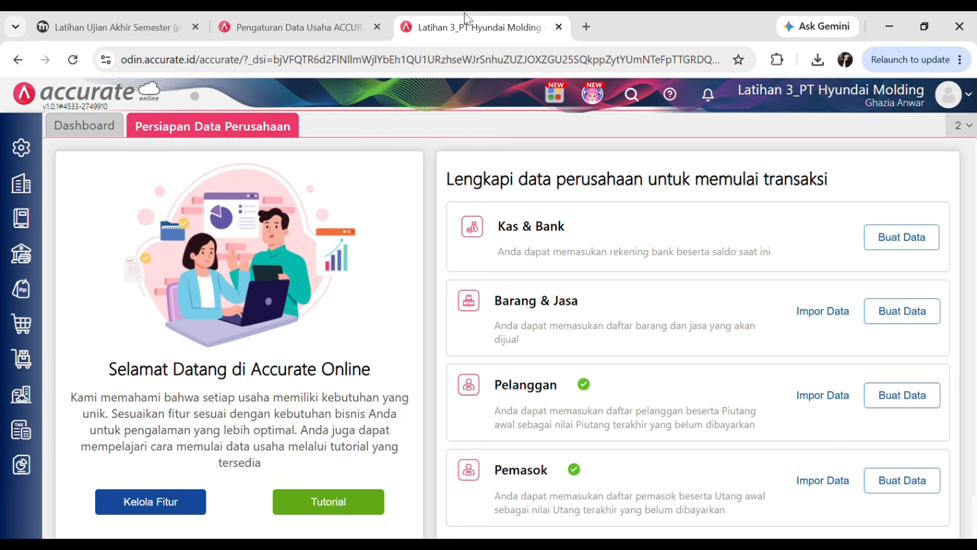
{"action": "left_click", "coordinate": [75, 15]}
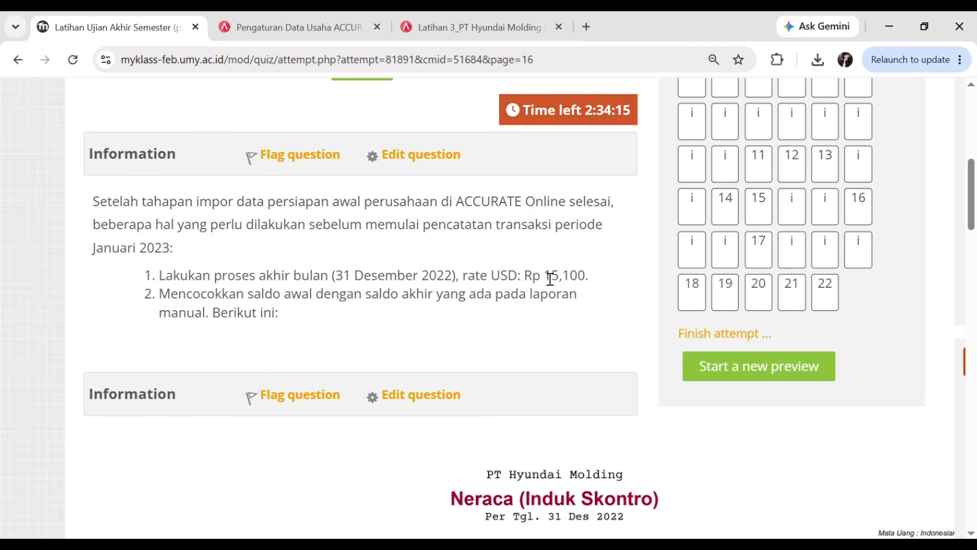
{"action": "left_click_drag", "start_coordinate": [551, 281], "coordinate": [570, 282]}
{"action": "left_click", "coordinate": [591, 290]}
{"action": "left_click_drag", "start_coordinate": [336, 283], "coordinate": [465, 284]}
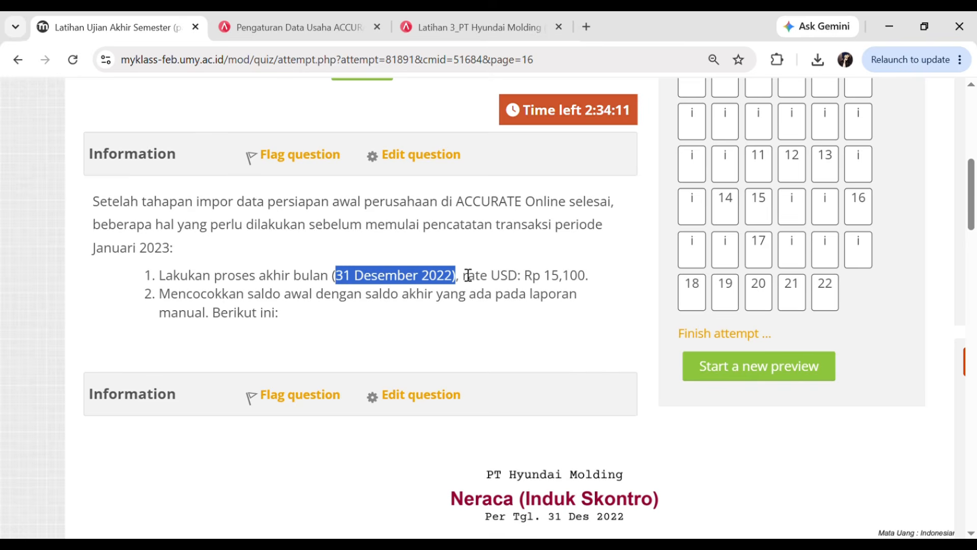
{"action": "left_click", "coordinate": [460, 15]}
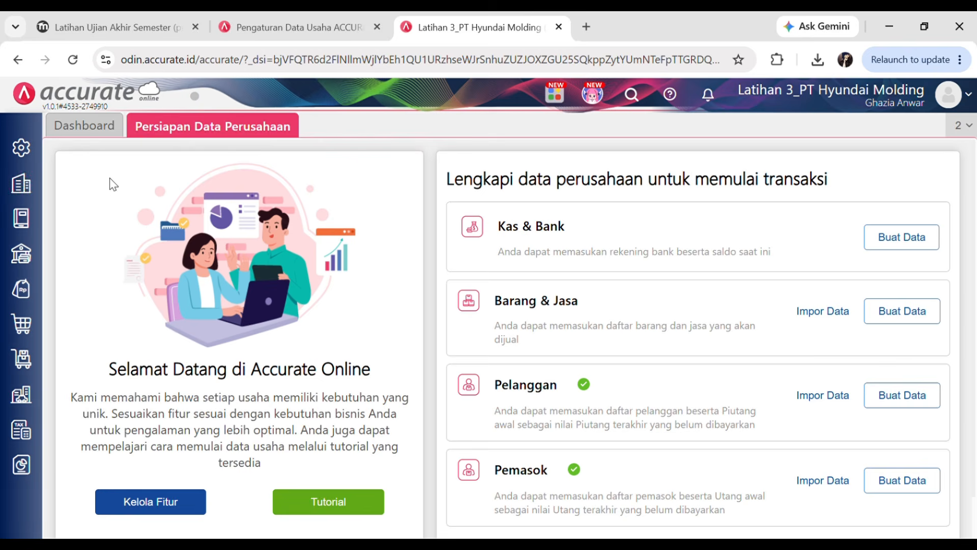
- Start a month-end closing for Desember 2022 with the US Dollar rate at 15.100
{"action": "left_click", "coordinate": [24, 187]}
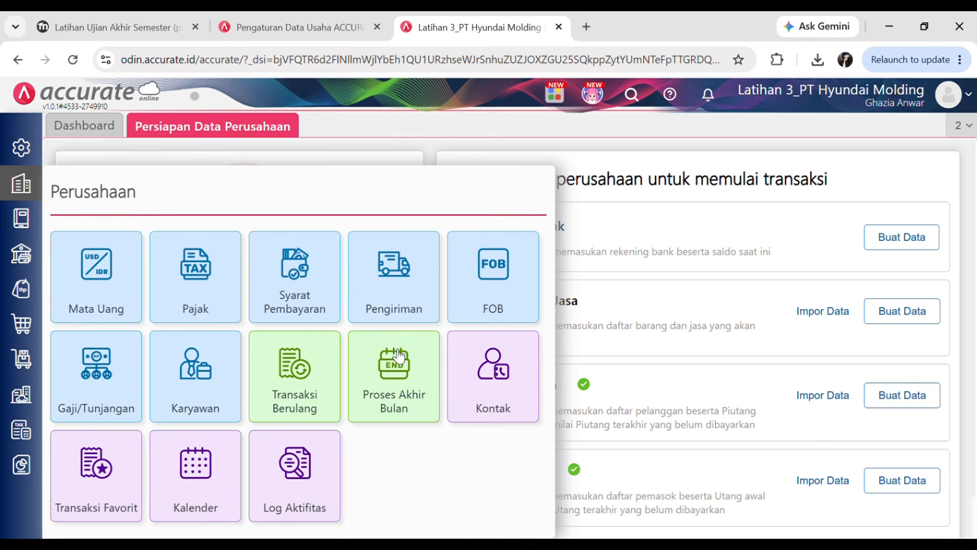
{"action": "left_click", "coordinate": [424, 396]}
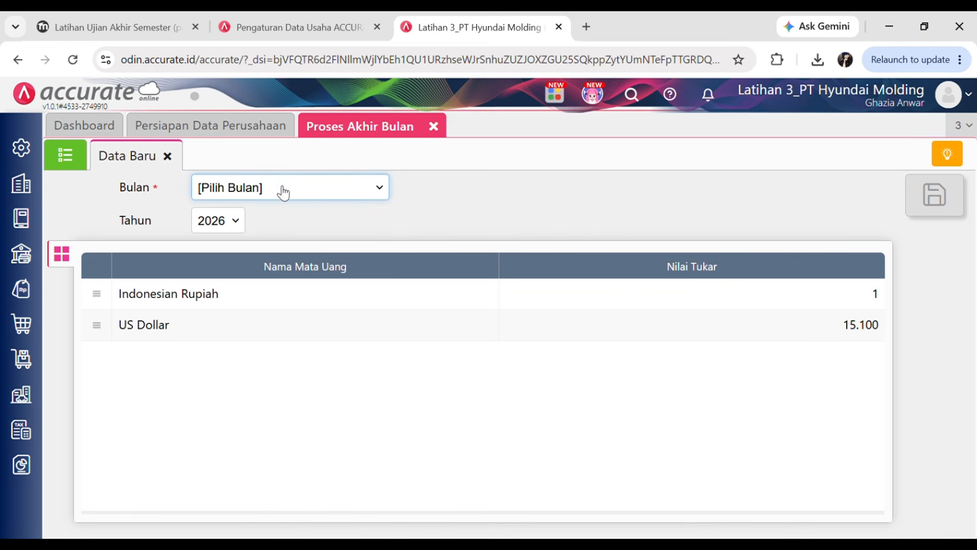
{"action": "left_click", "coordinate": [236, 457]}
{"action": "left_click", "coordinate": [230, 223]}
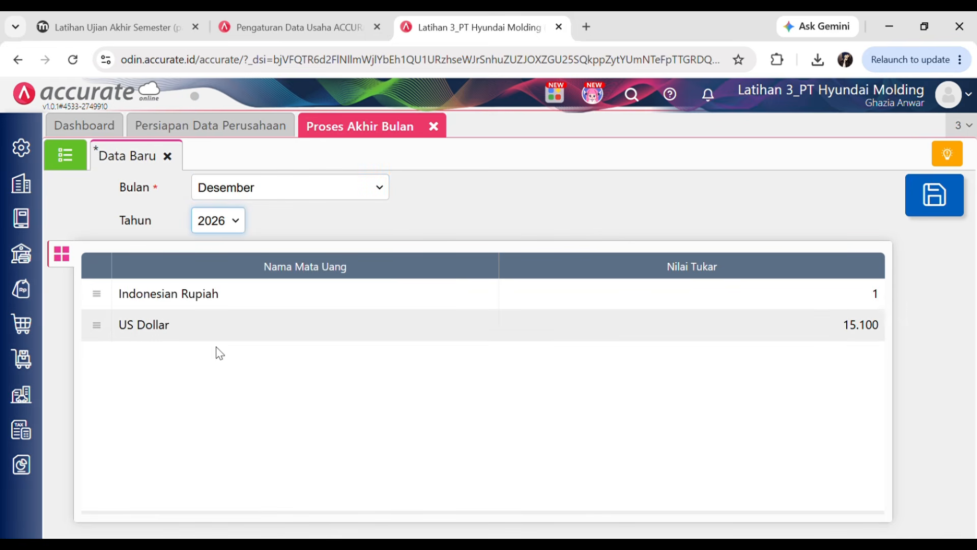
{"action": "left_click", "coordinate": [220, 353]}
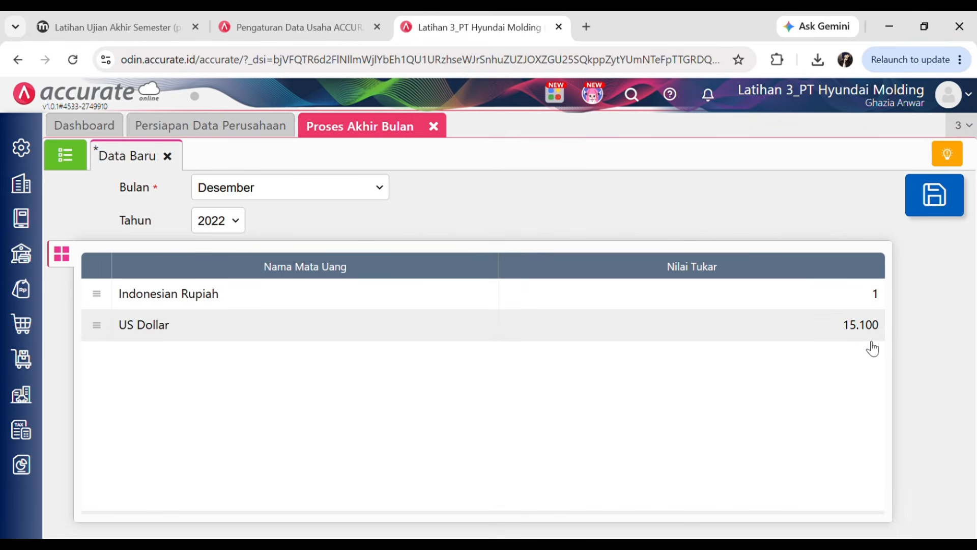
{"action": "left_click", "coordinate": [867, 331]}
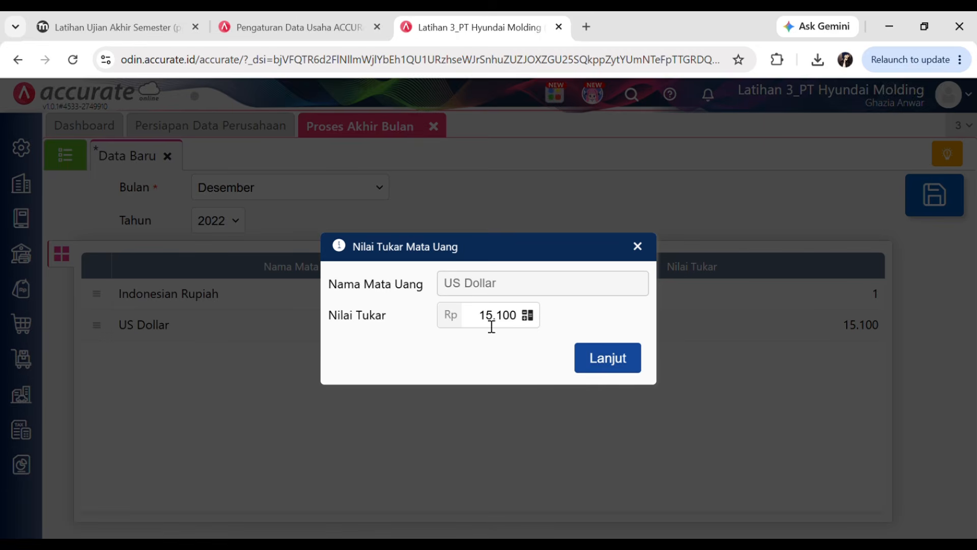
{"action": "left_click", "coordinate": [492, 326]}
{"action": "left_click", "coordinate": [492, 340]}
{"action": "left_click", "coordinate": [607, 357]}
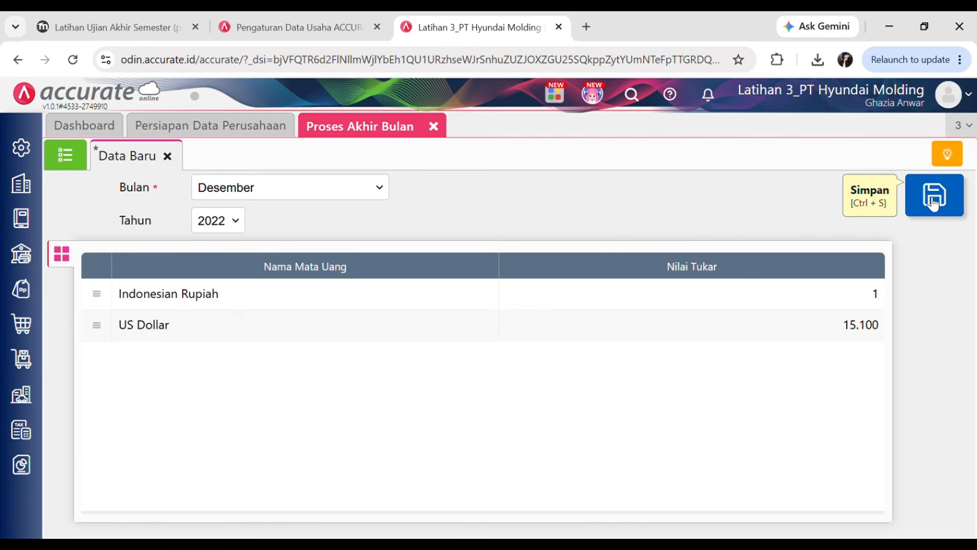
- Save the closing, check it in the month-end closing list, and close that view
{"action": "left_click", "coordinate": [935, 203]}
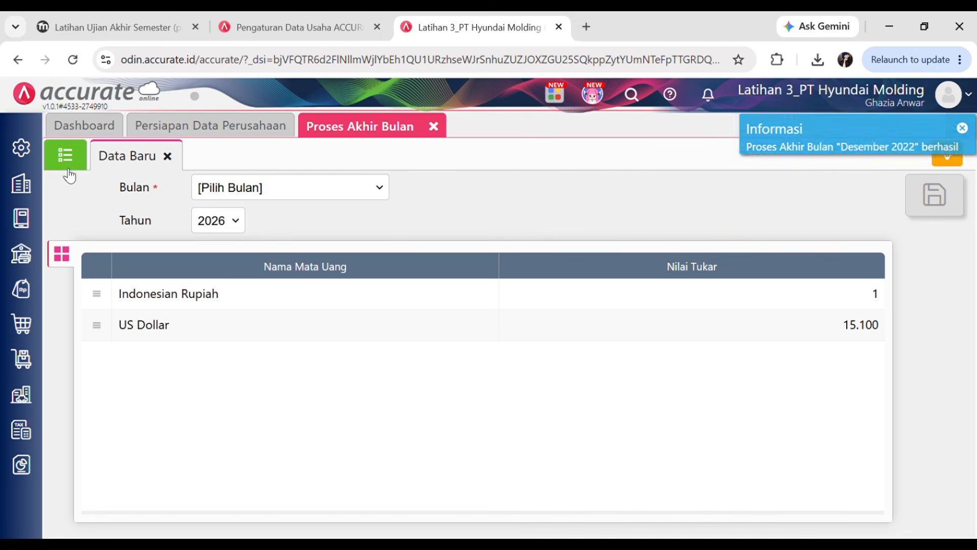
{"action": "left_click", "coordinate": [71, 161]}
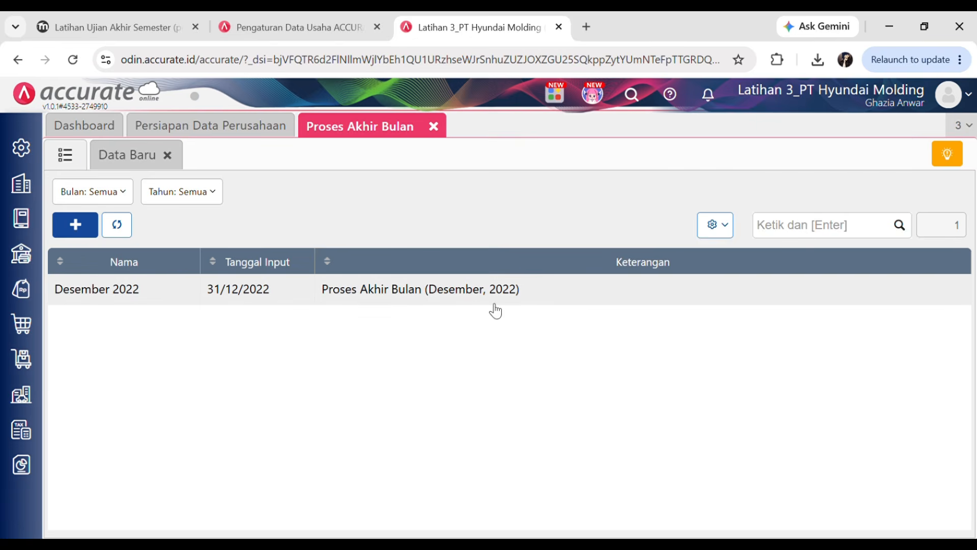
{"action": "left_click", "coordinate": [433, 127]}
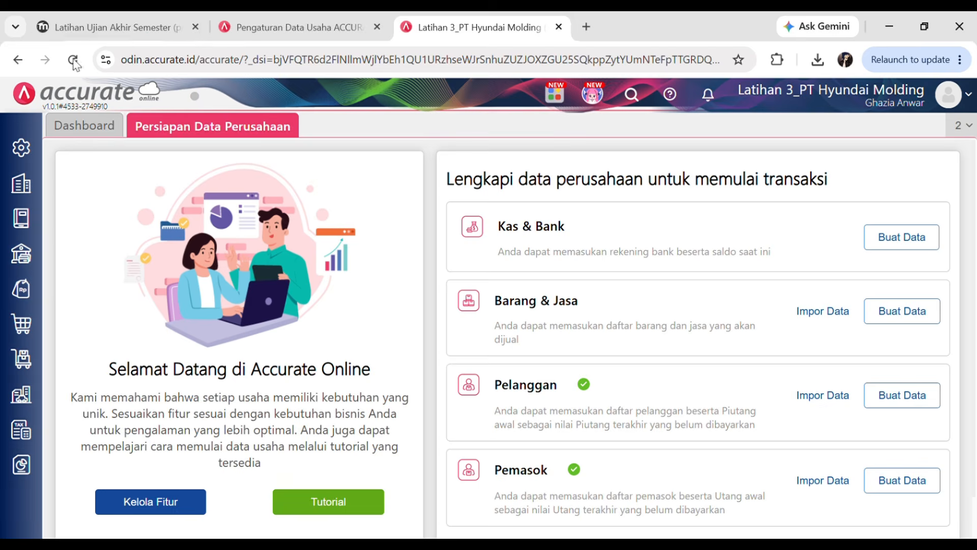
- Review the quiz's instruction to match balances against the reference balance sheet
{"action": "left_click", "coordinate": [88, 13]}
{"action": "left_click", "coordinate": [304, 343]}
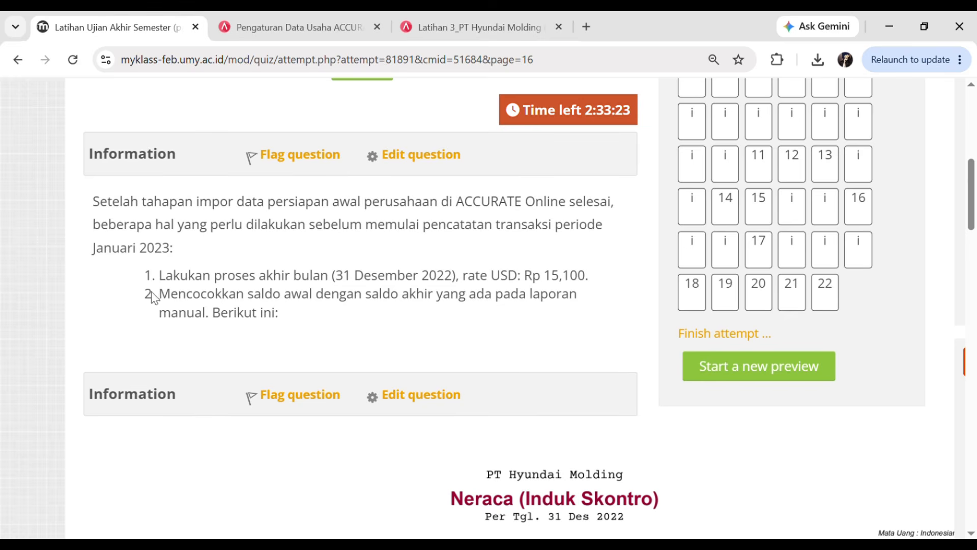
{"action": "left_click_drag", "start_coordinate": [161, 296], "coordinate": [419, 309]}
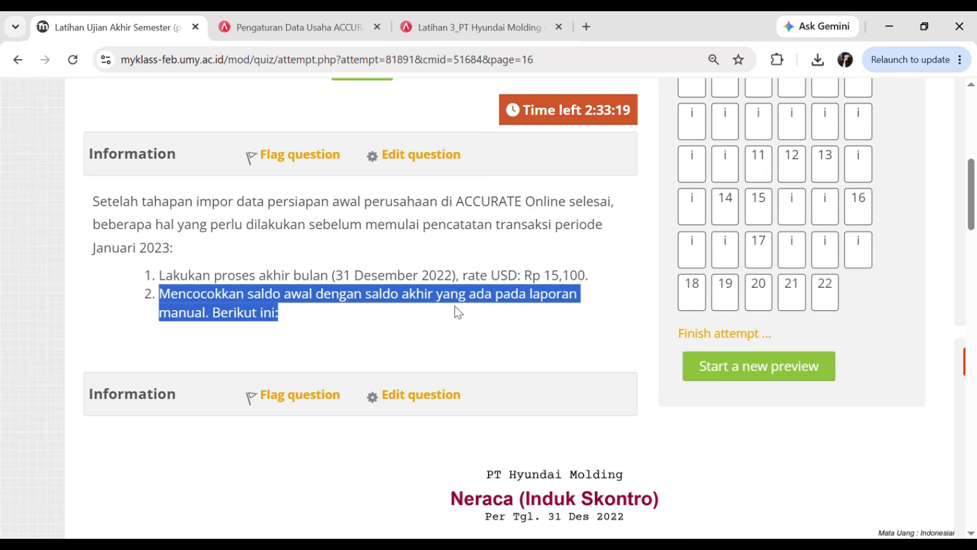
{"action": "left_click", "coordinate": [511, 347]}
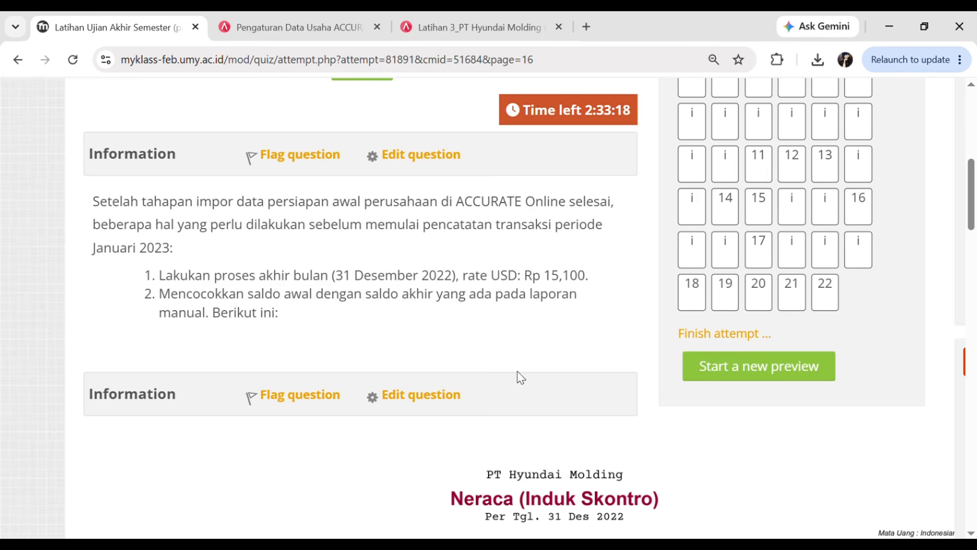
{"action": "left_click", "coordinate": [419, 18]}
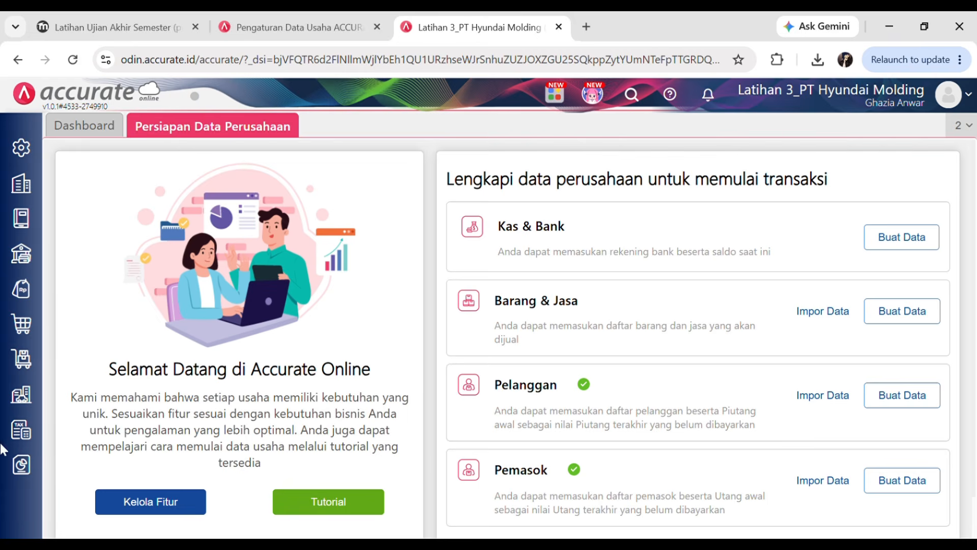
- Open Accurate's Daftar Laporan shortcuts after checking the quiz's reference Neraca
{"action": "left_click", "coordinate": [21, 464]}
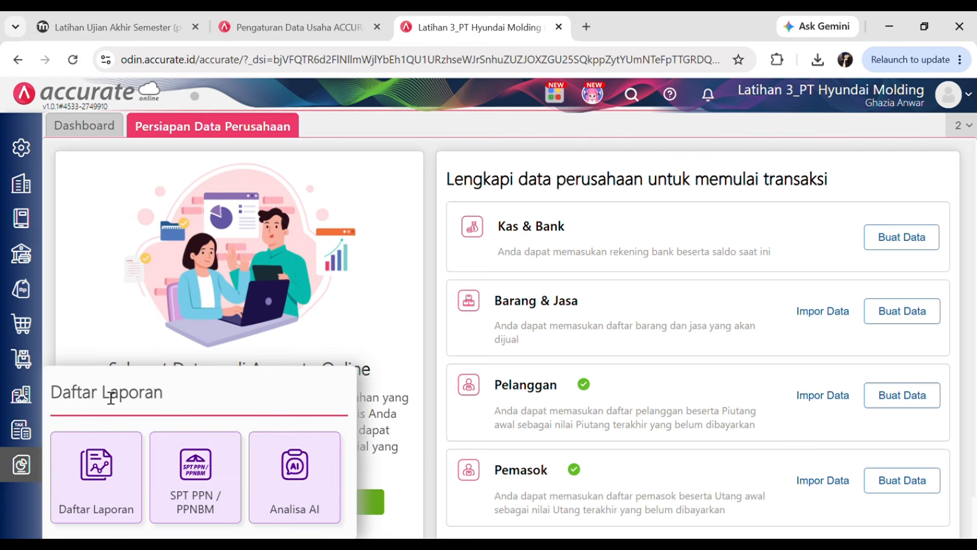
{"action": "left_click", "coordinate": [93, 15]}
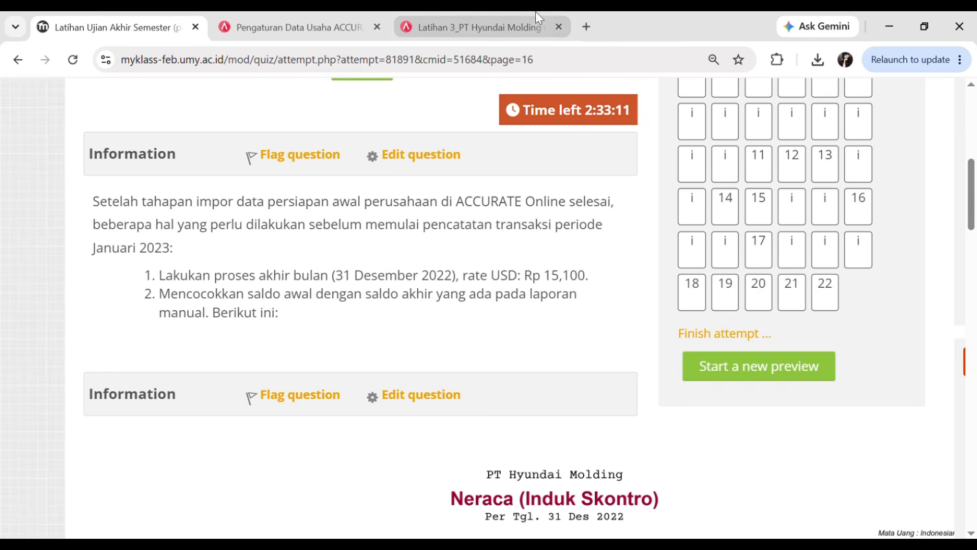
{"action": "scroll", "coordinate": [467, 352], "scroll_direction": "down", "scroll_amount": 5}
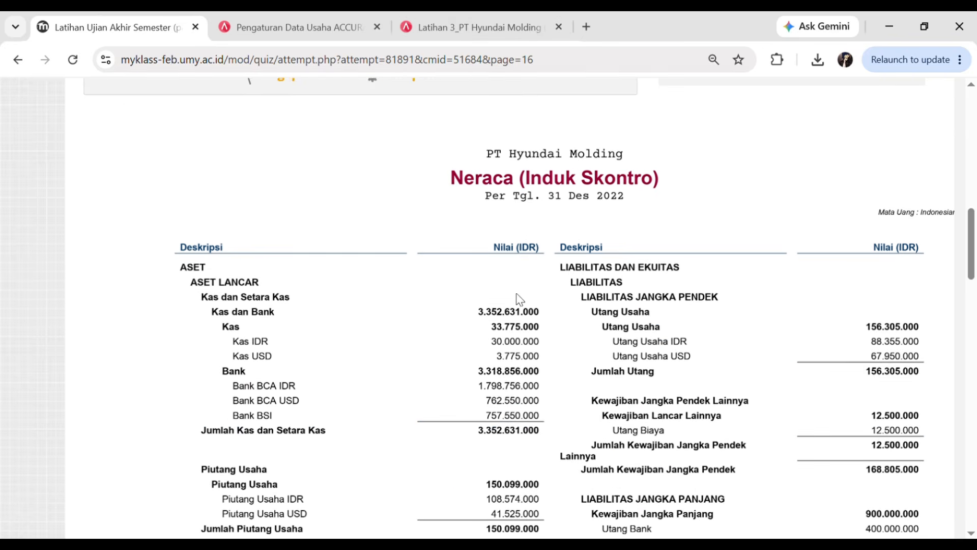
{"action": "left_click", "coordinate": [487, 13]}
{"action": "left_click", "coordinate": [99, 17]}
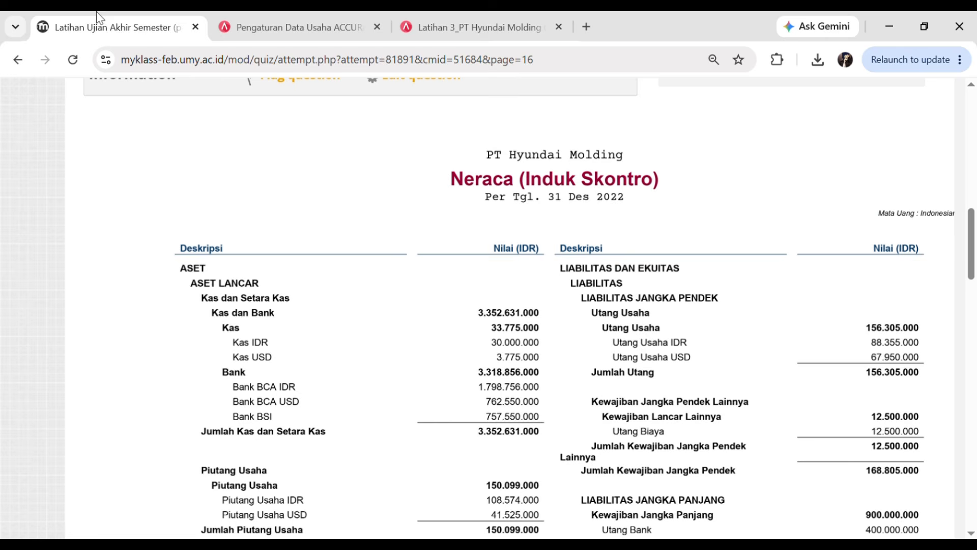
{"action": "scroll", "coordinate": [530, 278], "scroll_direction": "right", "scroll_amount": 3}
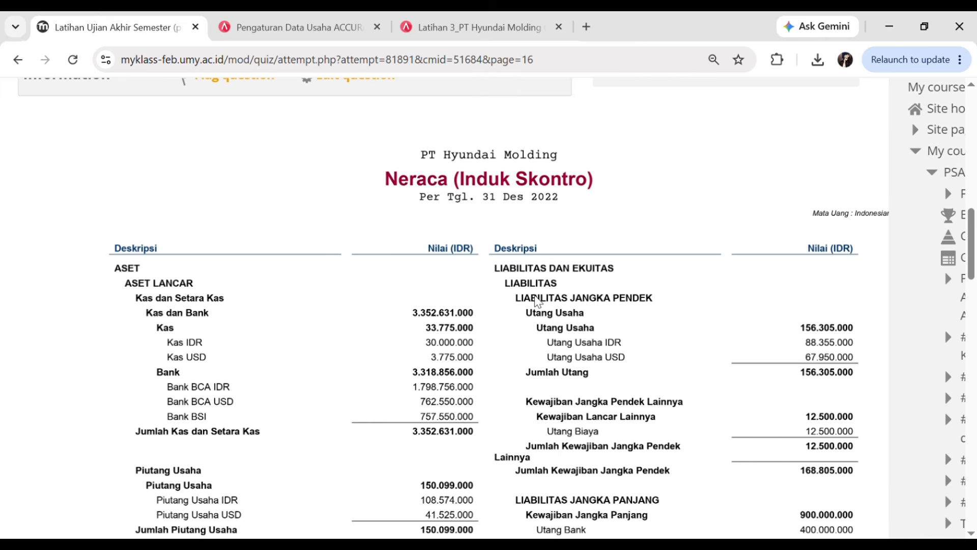
{"action": "left_click", "coordinate": [492, 14]}
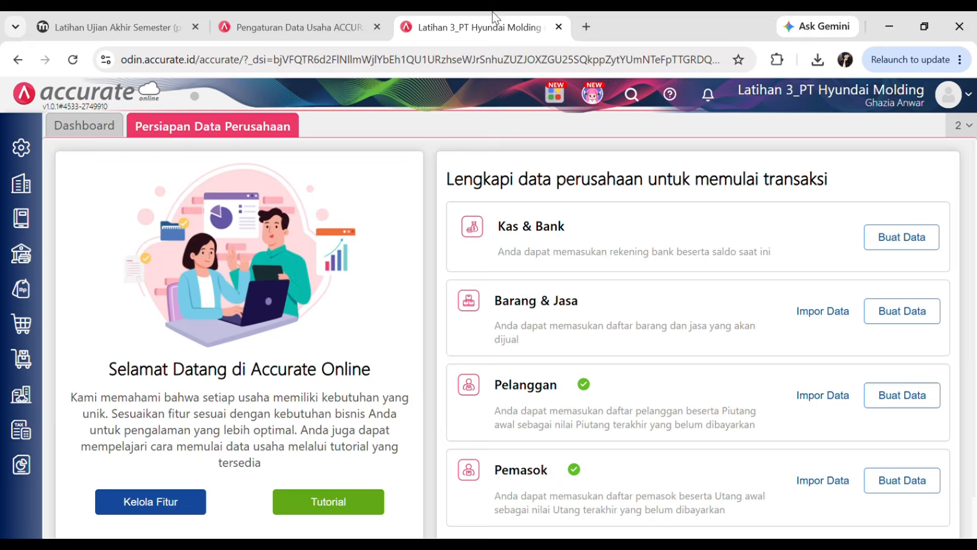
{"action": "left_click", "coordinate": [21, 463]}
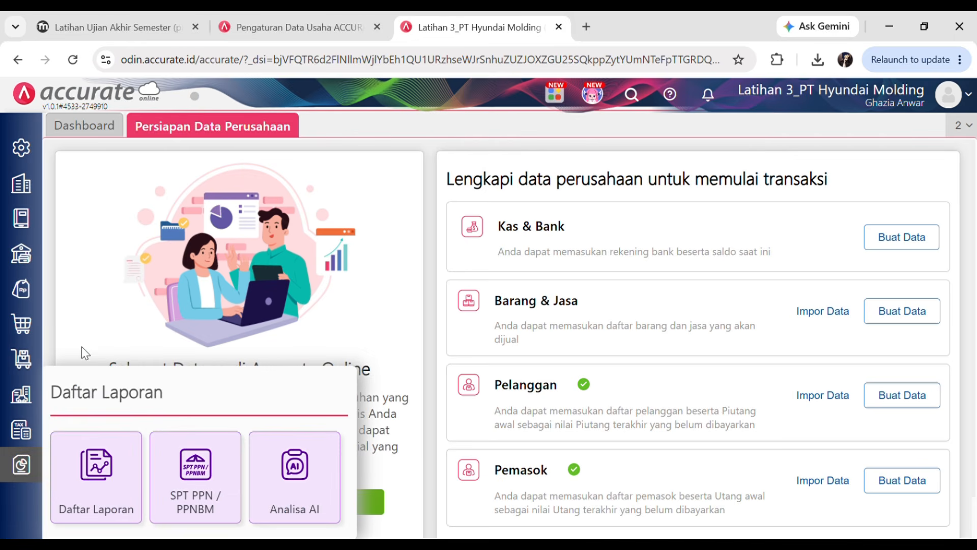
- Display the Keuangan Neraca (Induk Skontro) report as of 31/12/2022
{"action": "left_click", "coordinate": [85, 468]}
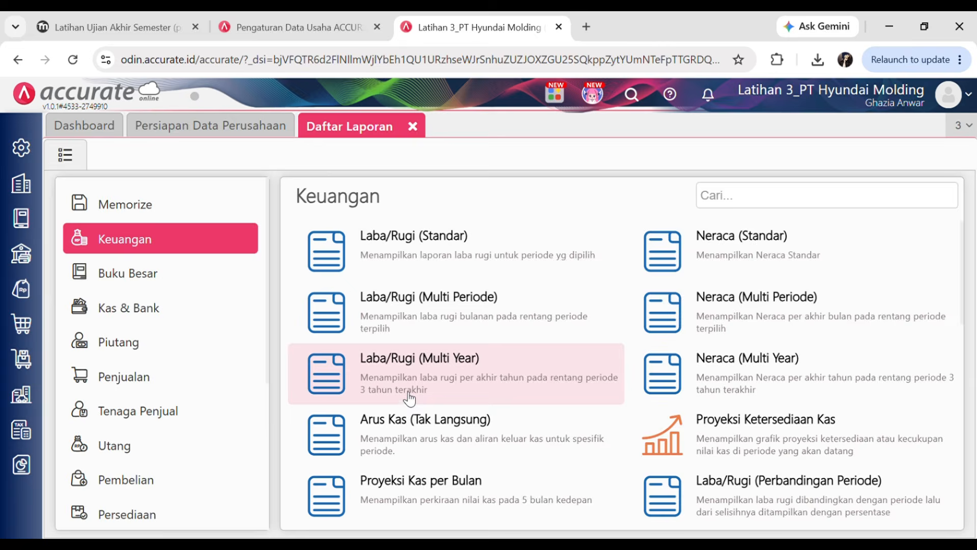
{"action": "scroll", "coordinate": [406, 399], "scroll_direction": "down", "scroll_amount": 3}
{"action": "left_click", "coordinate": [432, 443]}
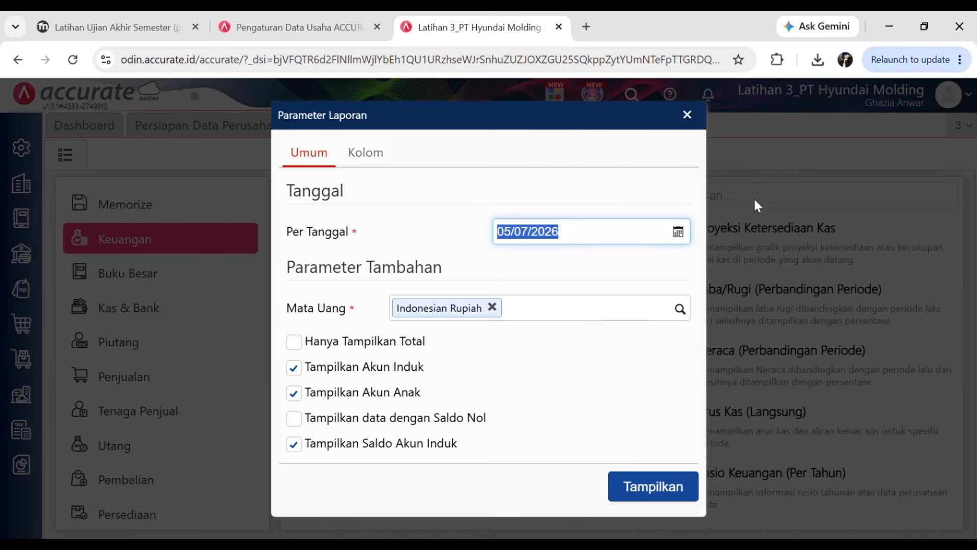
{"action": "type", "text": "31"}
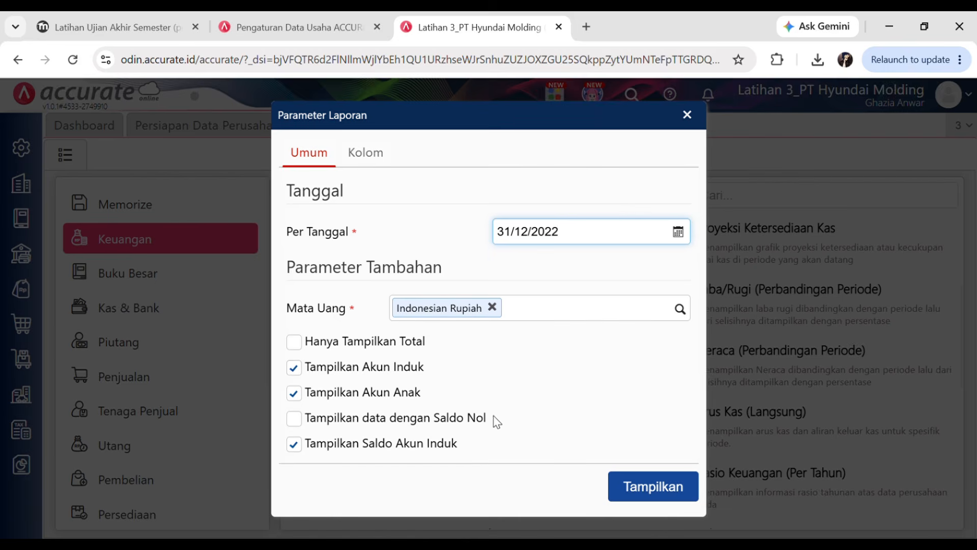
{"action": "left_click", "coordinate": [667, 495]}
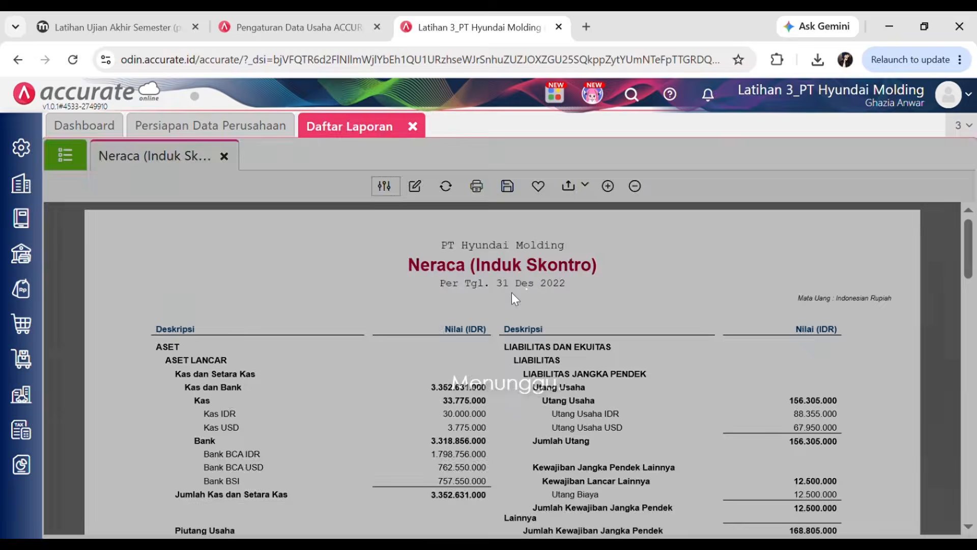
- Compare the Accurate balance sheet with the quiz's reference, confirming total assets 10.302.311.500
{"action": "scroll", "coordinate": [522, 364], "scroll_direction": "down", "scroll_amount": 1}
{"action": "scroll", "coordinate": [710, 328], "scroll_direction": "down", "scroll_amount": 15}
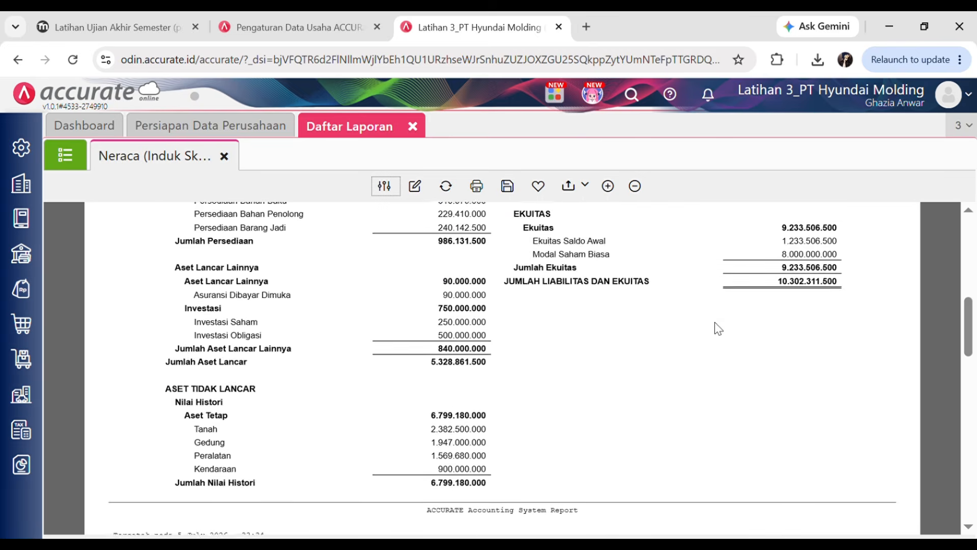
{"action": "scroll", "coordinate": [705, 328], "scroll_direction": "down", "scroll_amount": 5}
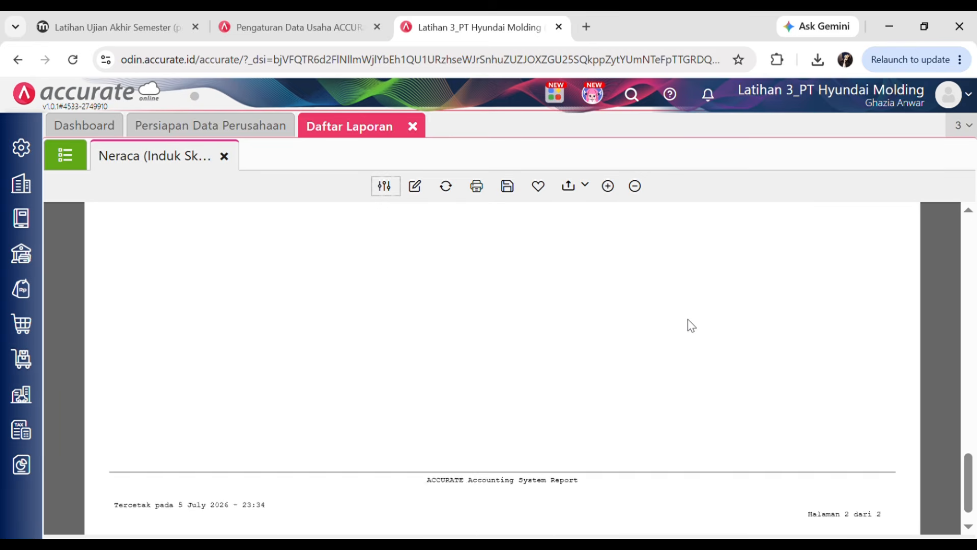
{"action": "scroll", "coordinate": [688, 324], "scroll_direction": "up", "scroll_amount": 7}
{"action": "scroll", "coordinate": [641, 338], "scroll_direction": "up", "scroll_amount": 3}
{"action": "left_click", "coordinate": [128, 21]}
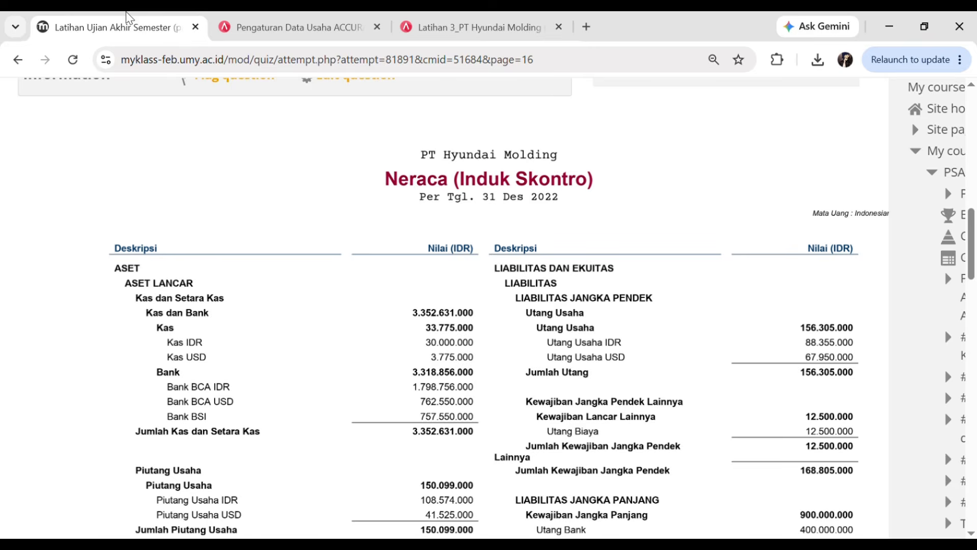
{"action": "scroll", "coordinate": [611, 447], "scroll_direction": "down", "scroll_amount": 20}
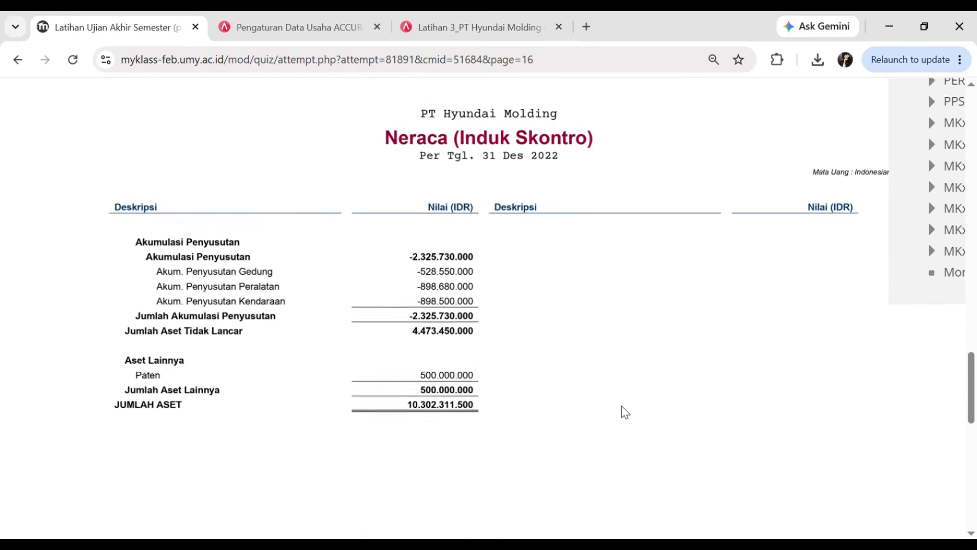
{"action": "left_click", "coordinate": [486, 16]}
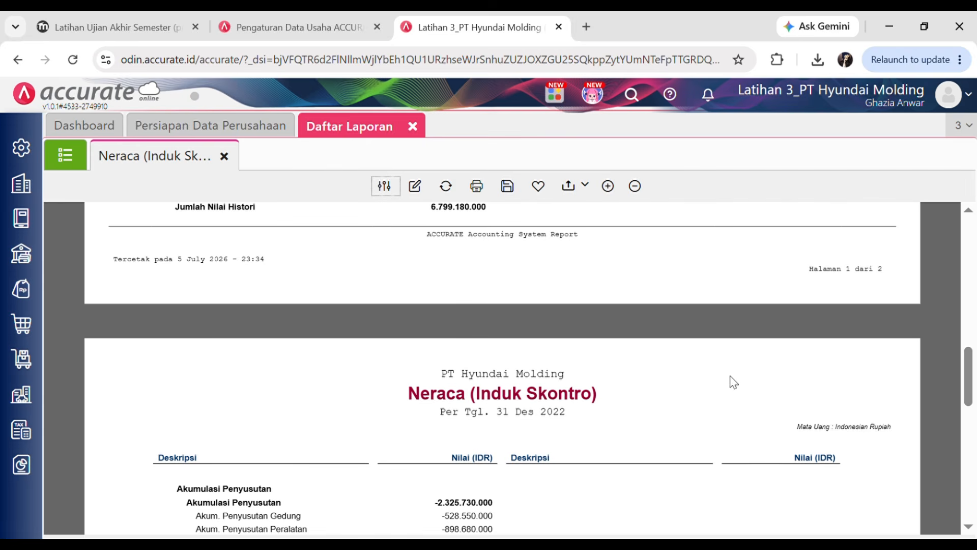
{"action": "scroll", "coordinate": [717, 364], "scroll_direction": "up", "scroll_amount": 1}
{"action": "left_click_drag", "start_coordinate": [963, 355], "coordinate": [970, 229]}
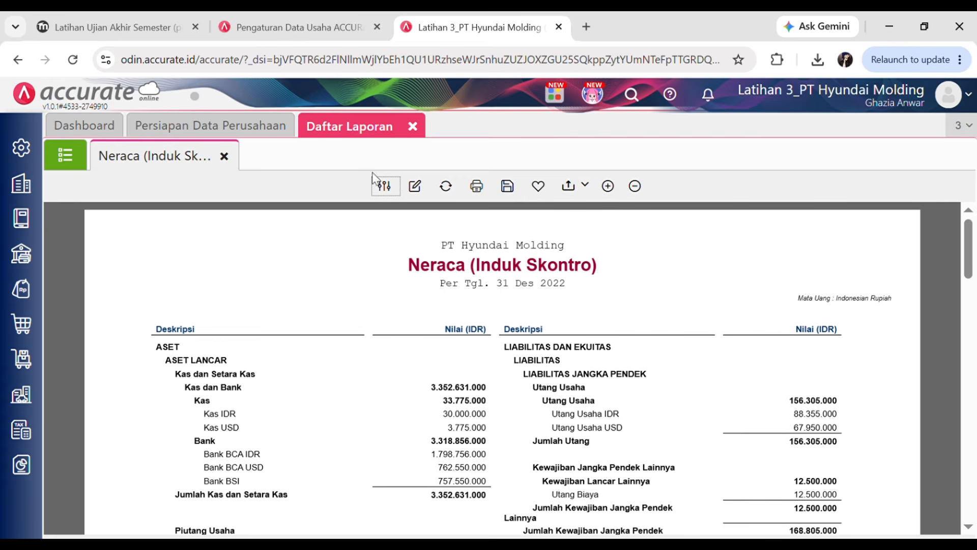
{"action": "scroll", "coordinate": [389, 522], "scroll_direction": "down", "scroll_amount": 15}
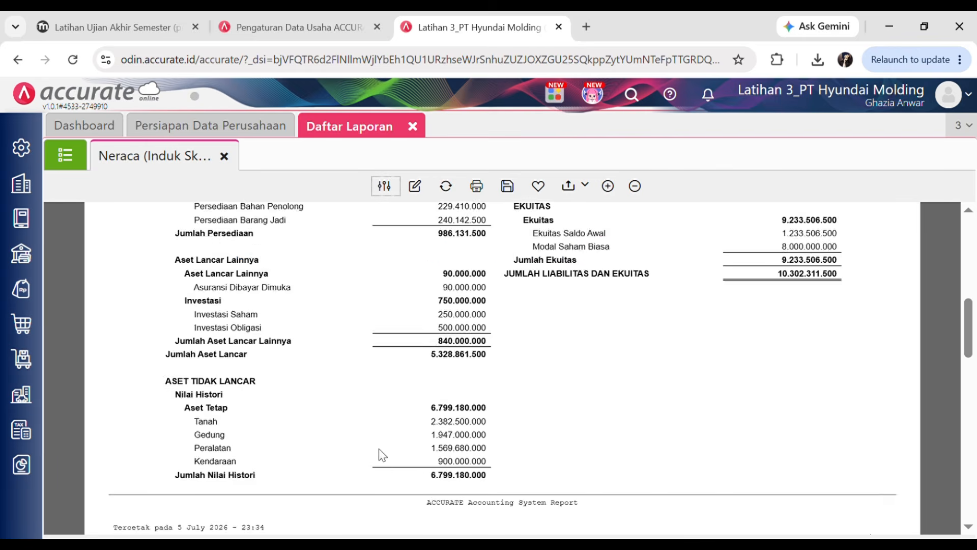
{"action": "scroll", "coordinate": [185, 283], "scroll_direction": "up", "scroll_amount": 2}
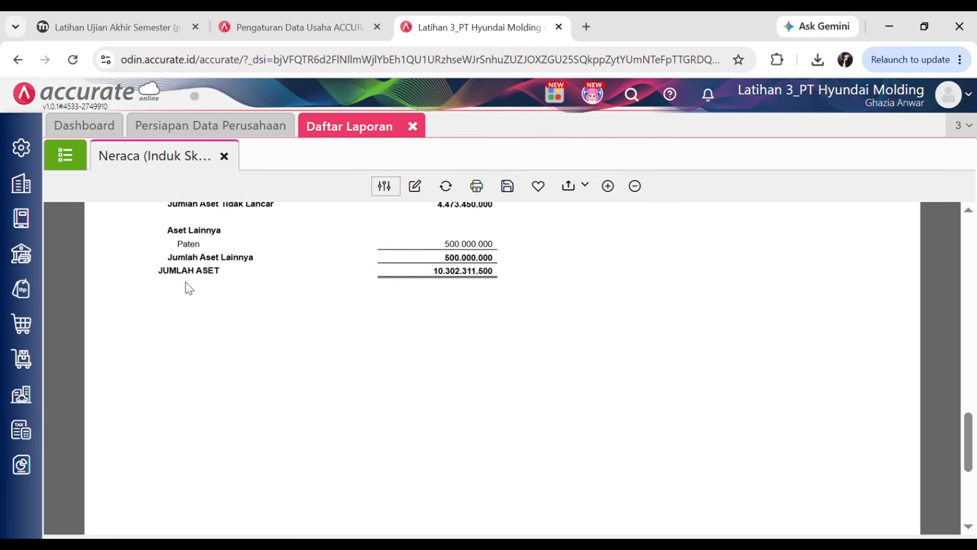
- Close the reports tab and advance the quiz to page 6 Manufaktur
{"action": "left_click", "coordinate": [154, 35]}
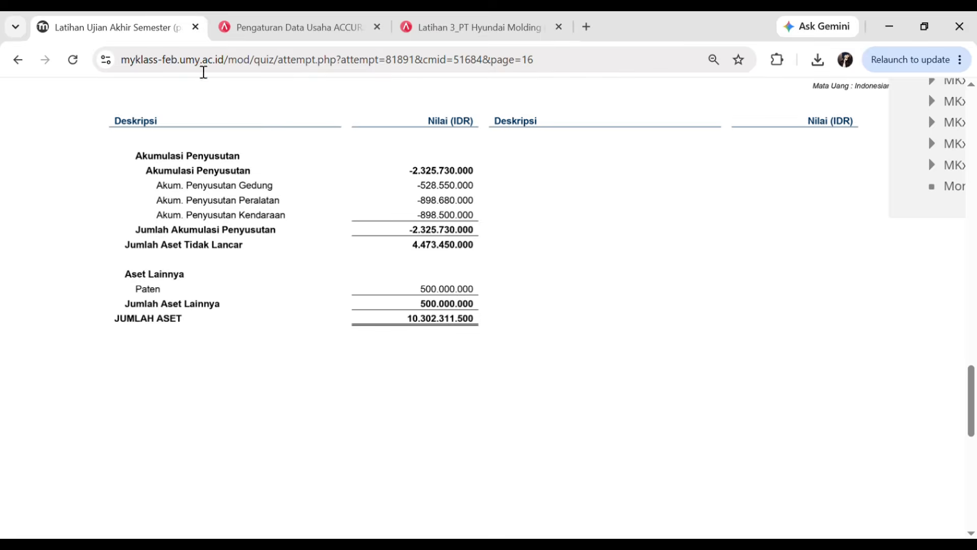
{"action": "left_click", "coordinate": [478, 23]}
{"action": "left_click", "coordinate": [413, 126]}
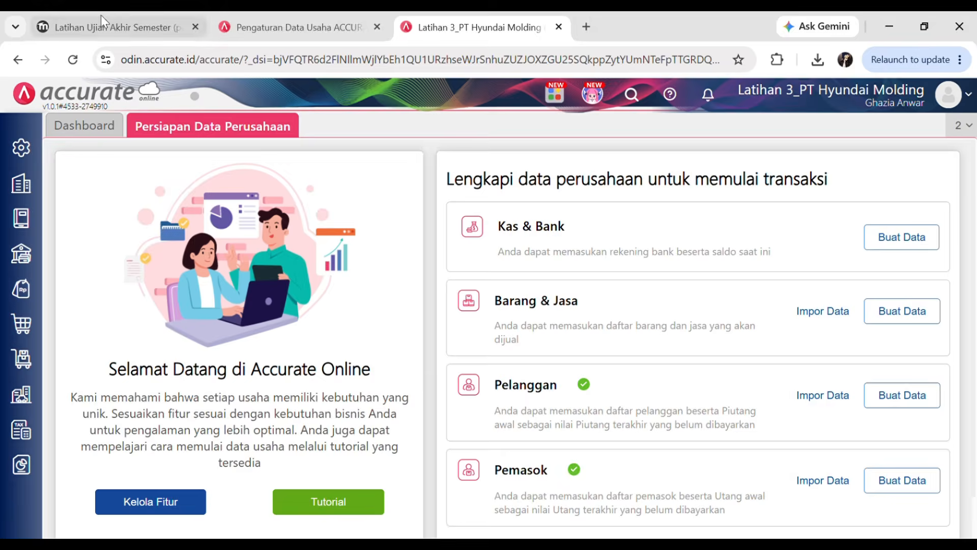
{"action": "left_click", "coordinate": [102, 24]}
{"action": "scroll", "coordinate": [356, 295], "scroll_direction": "down", "scroll_amount": 8}
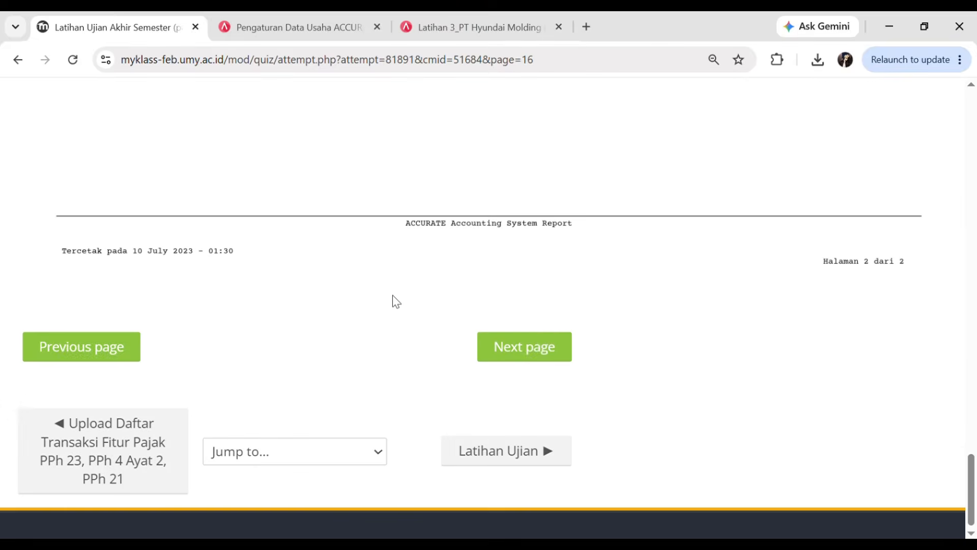
{"action": "left_click", "coordinate": [541, 345]}
- Read question 6's manufacturing policies, zoom the quiz out, and return to the Accurate tab
{"action": "scroll", "coordinate": [467, 360], "scroll_direction": "down", "scroll_amount": 7}
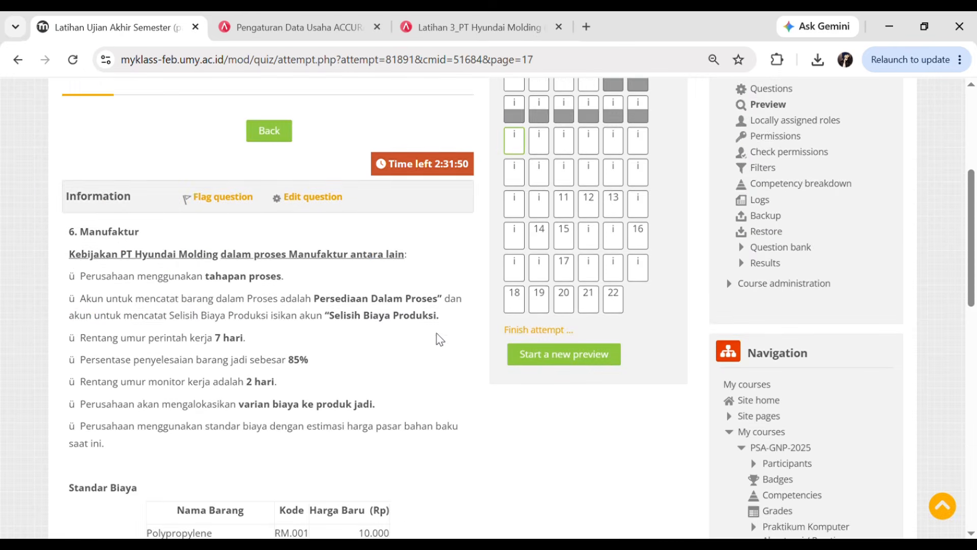
{"action": "scroll", "coordinate": [318, 259], "scroll_direction": "up", "scroll_amount": 2, "text": "ctrl"}
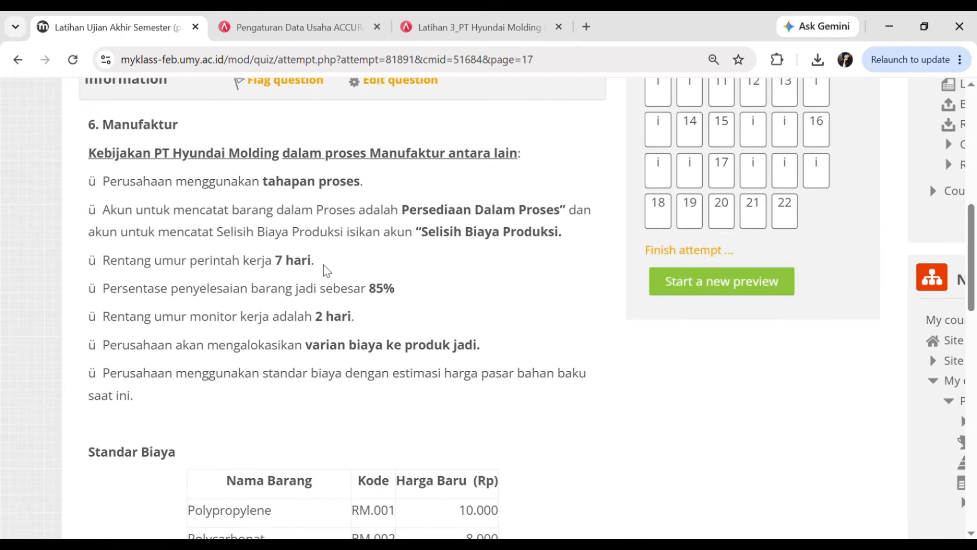
{"action": "scroll", "coordinate": [323, 269], "scroll_direction": "up", "scroll_amount": 1, "text": "ctrl"}
{"action": "scroll", "coordinate": [330, 273], "scroll_direction": "up", "scroll_amount": 1}
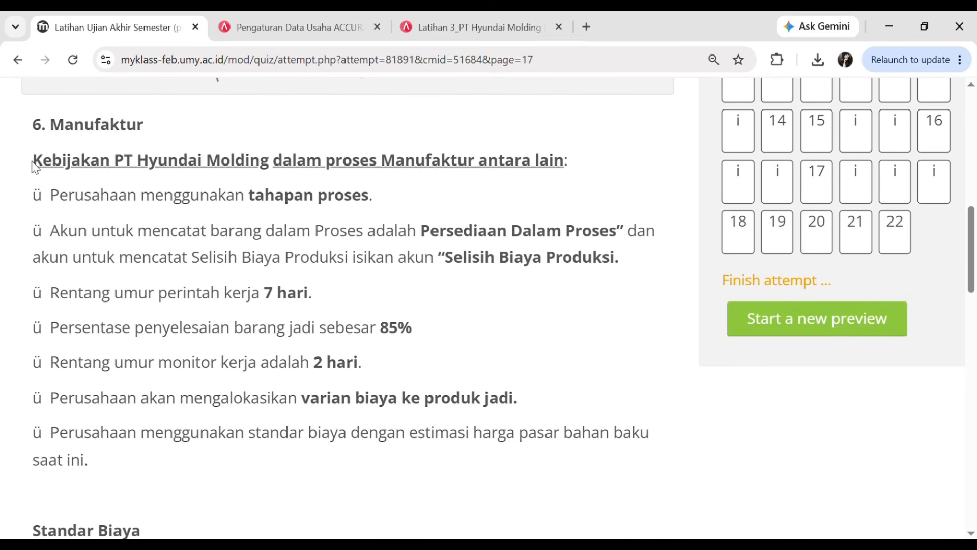
{"action": "left_click_drag", "start_coordinate": [34, 167], "coordinate": [527, 181]}
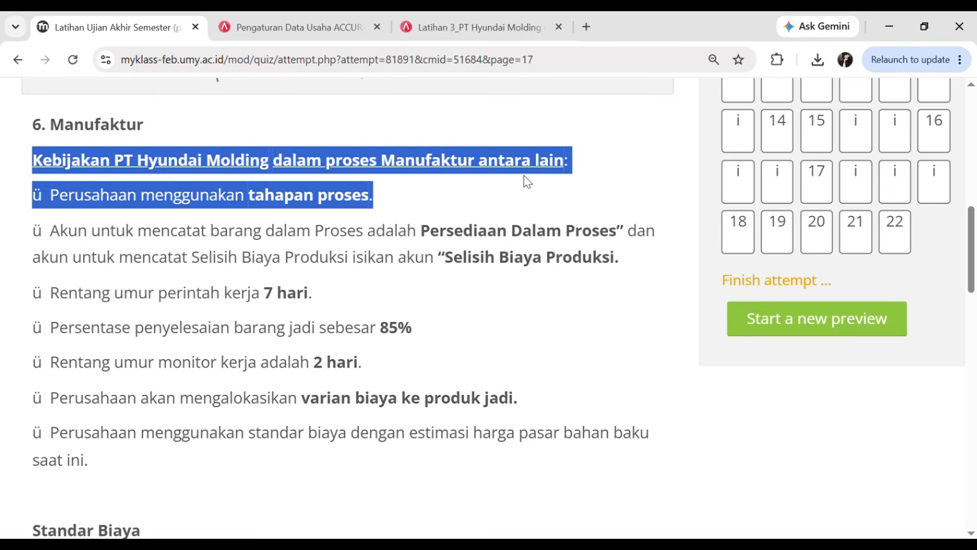
{"action": "left_click", "coordinate": [595, 162]}
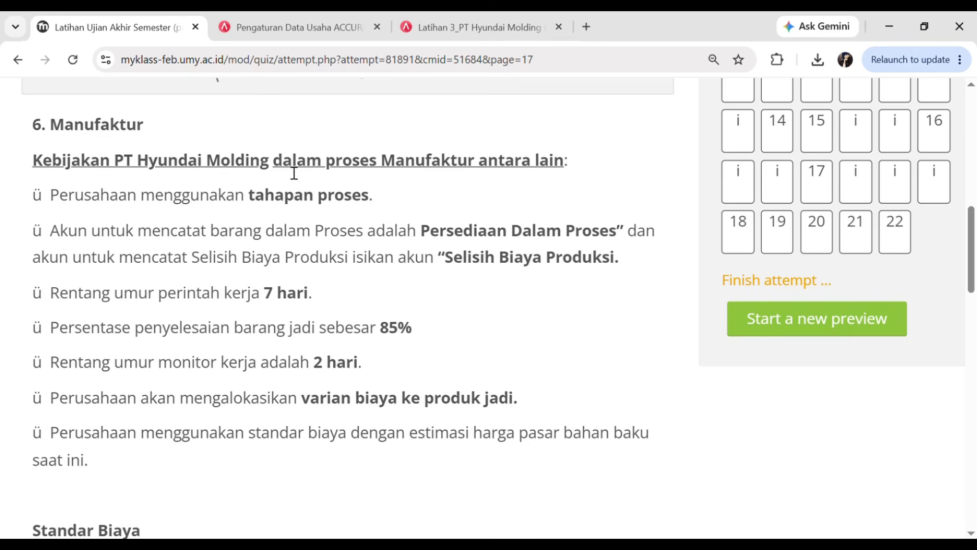
{"action": "key", "text": "ctrl+minus"}
{"action": "key", "text": "ctrl+minus"}
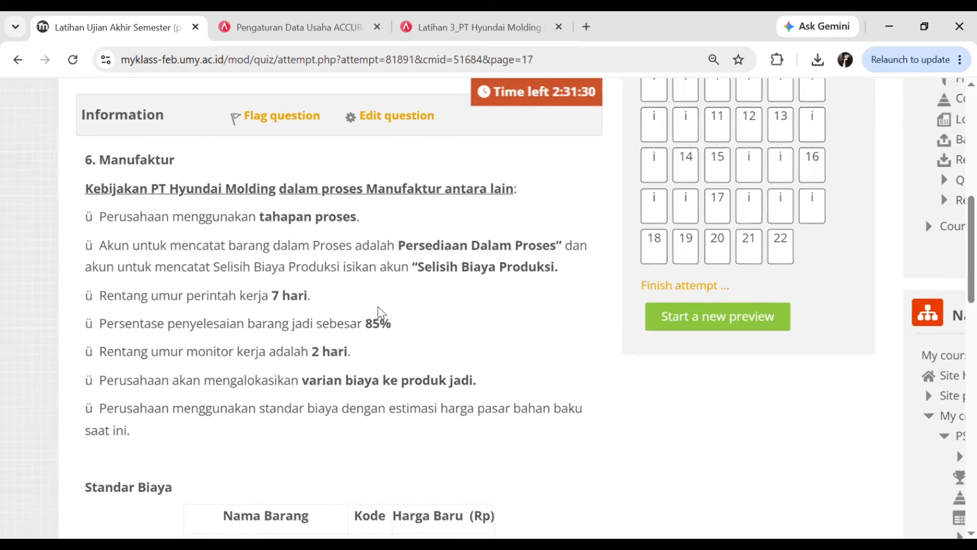
{"action": "left_click", "coordinate": [435, 16]}
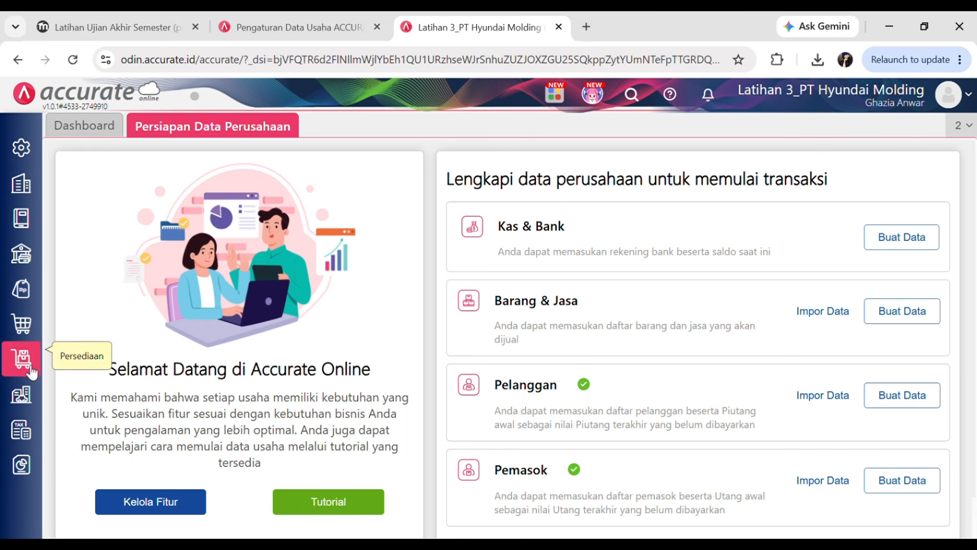
- Install the Accurate Manufaktur add-on from Accurate Store and acknowledge the success message
{"action": "left_click", "coordinate": [29, 153]}
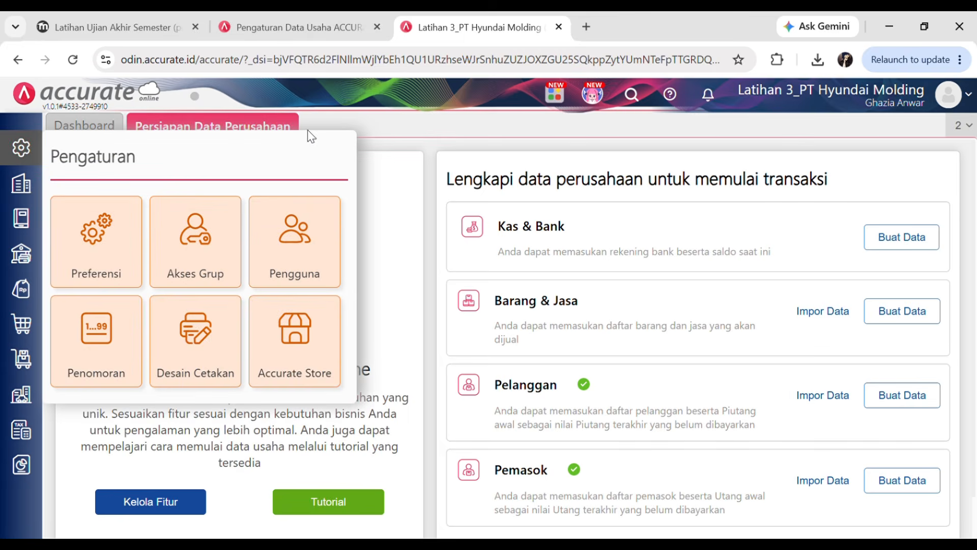
{"action": "left_click", "coordinate": [355, 114]}
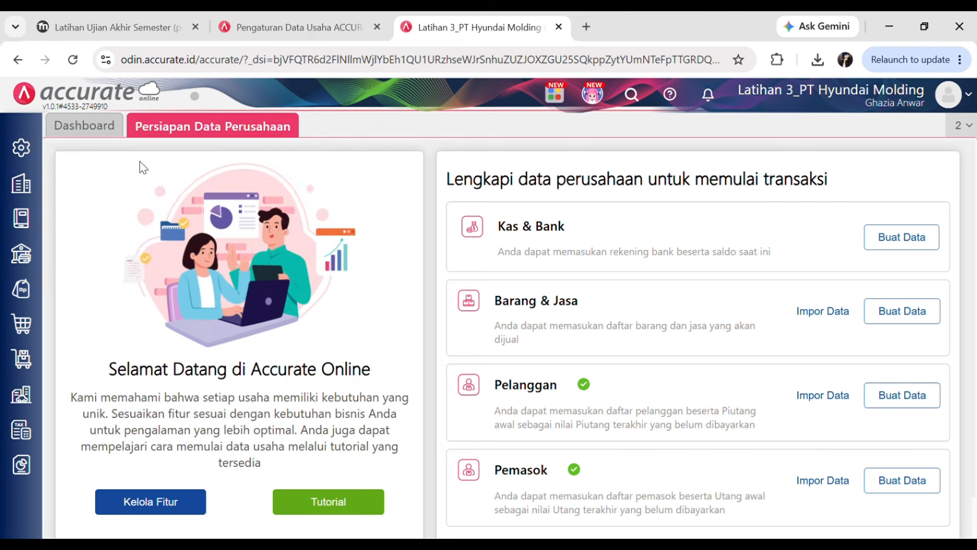
{"action": "left_click", "coordinate": [24, 149]}
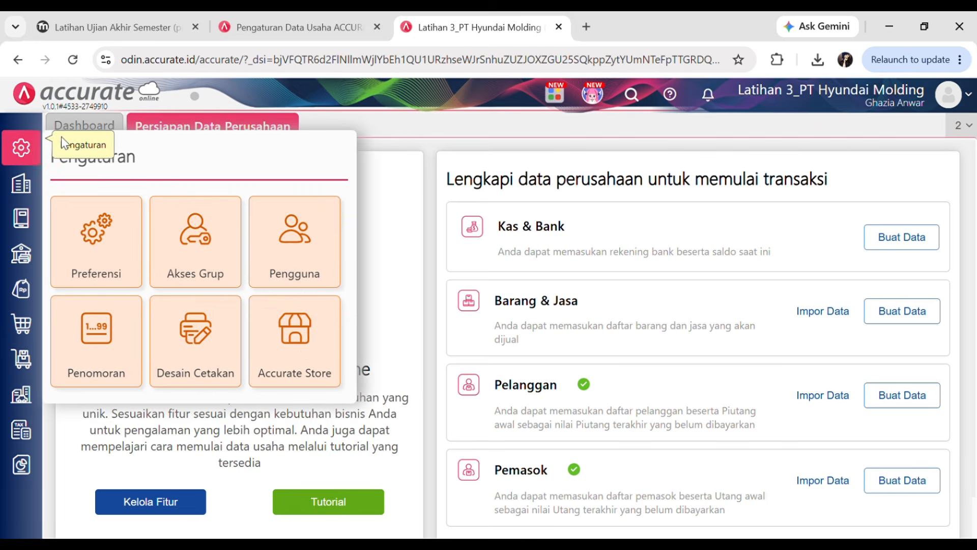
{"action": "left_click", "coordinate": [313, 347]}
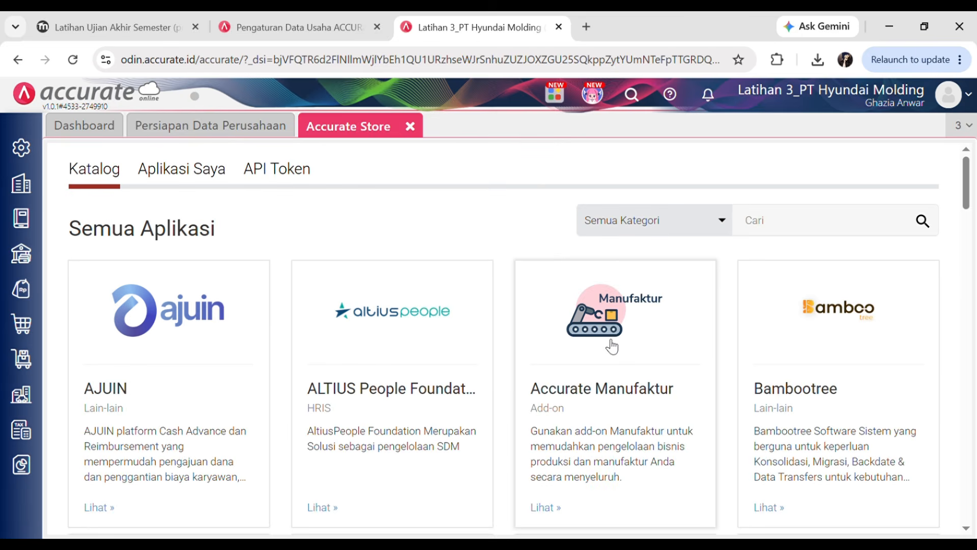
{"action": "left_click", "coordinate": [636, 315]}
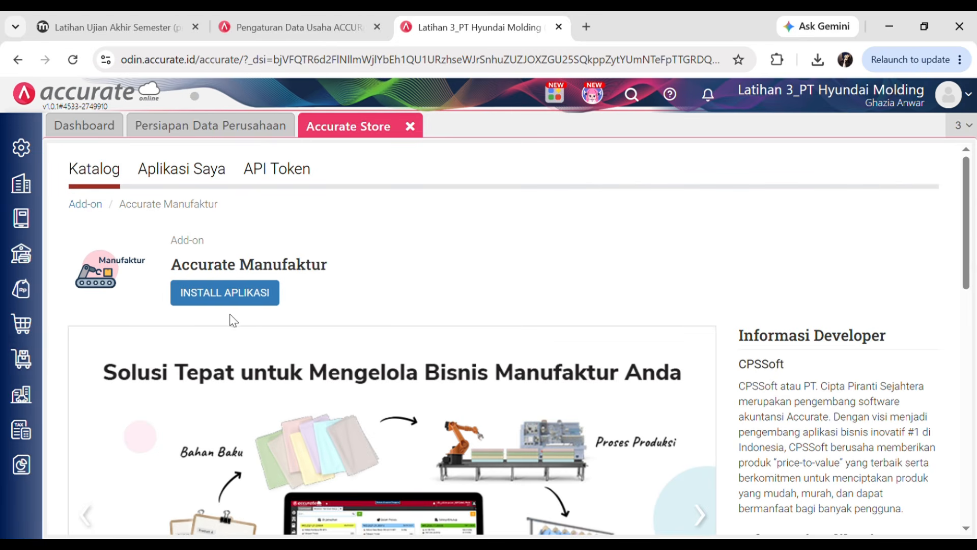
{"action": "left_click", "coordinate": [215, 297]}
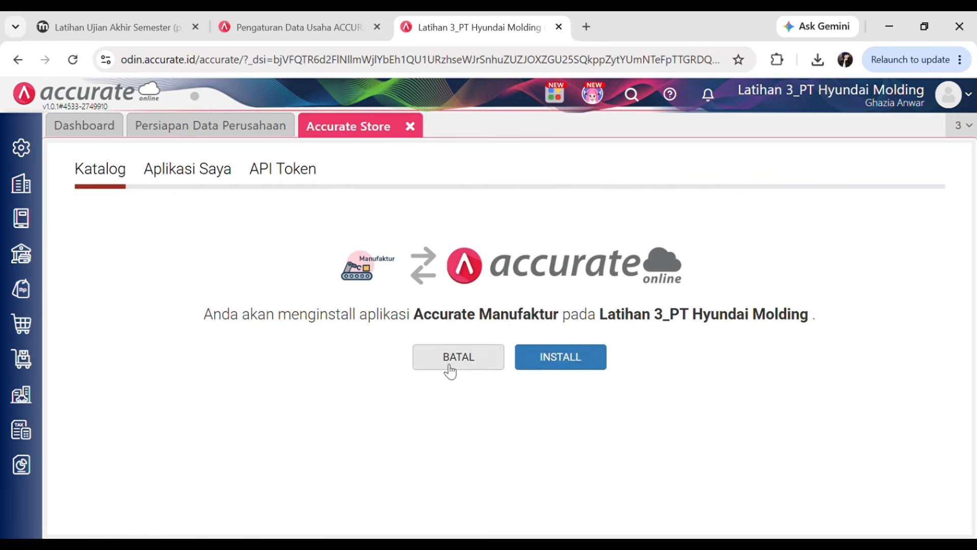
{"action": "left_click", "coordinate": [574, 366]}
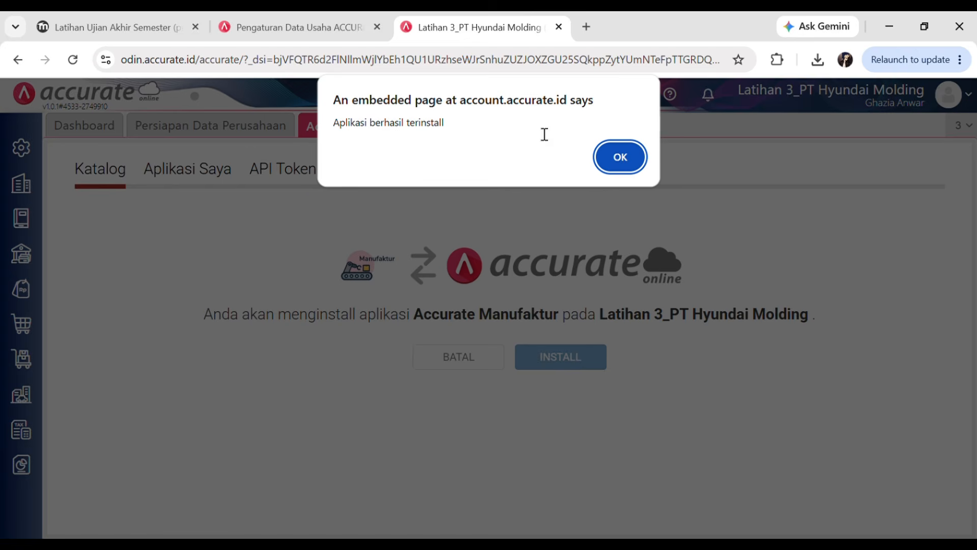
{"action": "left_click", "coordinate": [618, 158]}
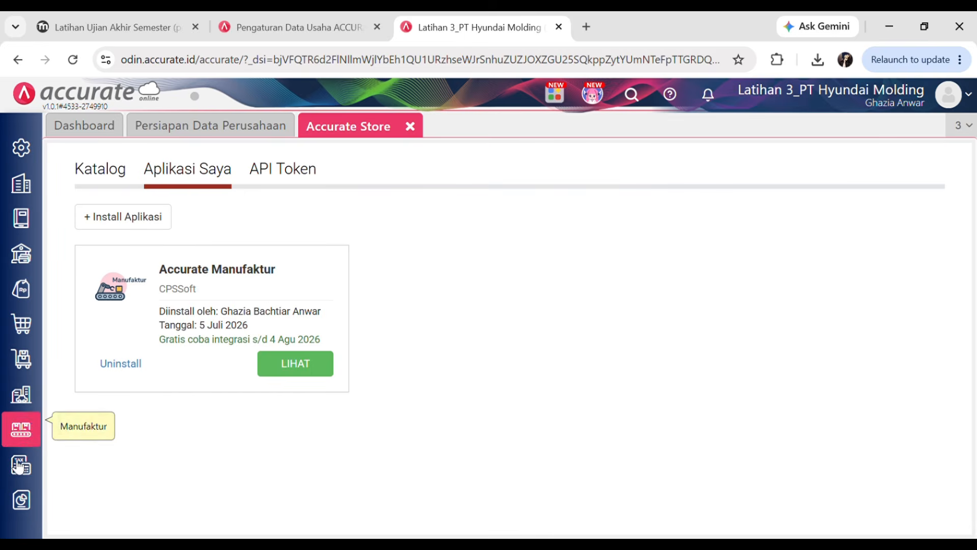
- Close the Accurate Store and check the new Manufaktur modules menu
{"action": "left_click", "coordinate": [411, 127]}
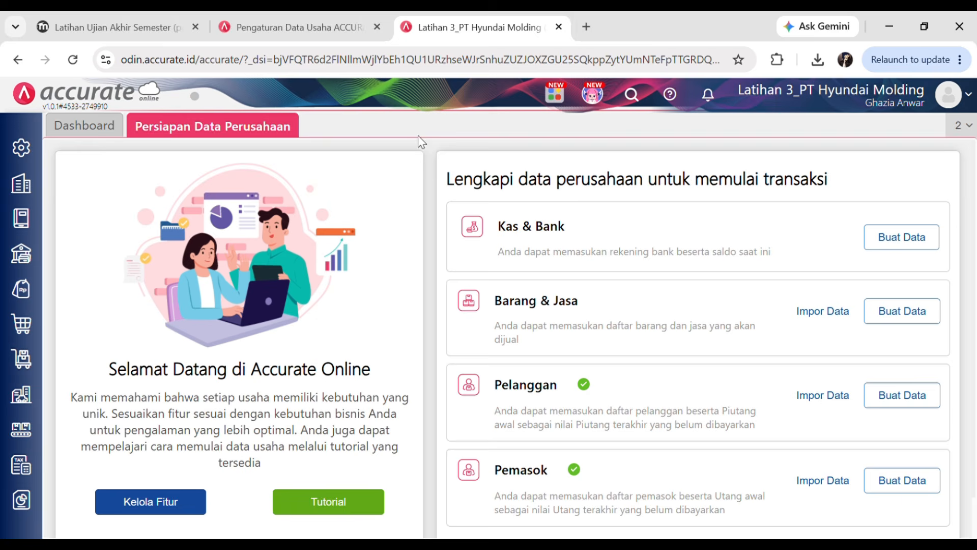
{"action": "left_click", "coordinate": [32, 435]}
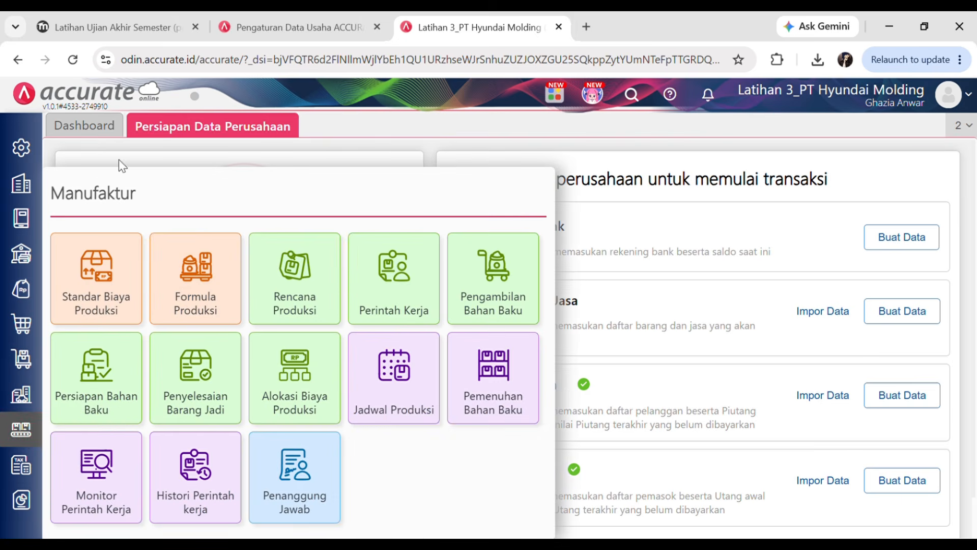
{"action": "left_click", "coordinate": [90, 133]}
{"action": "left_click", "coordinate": [159, 130]}
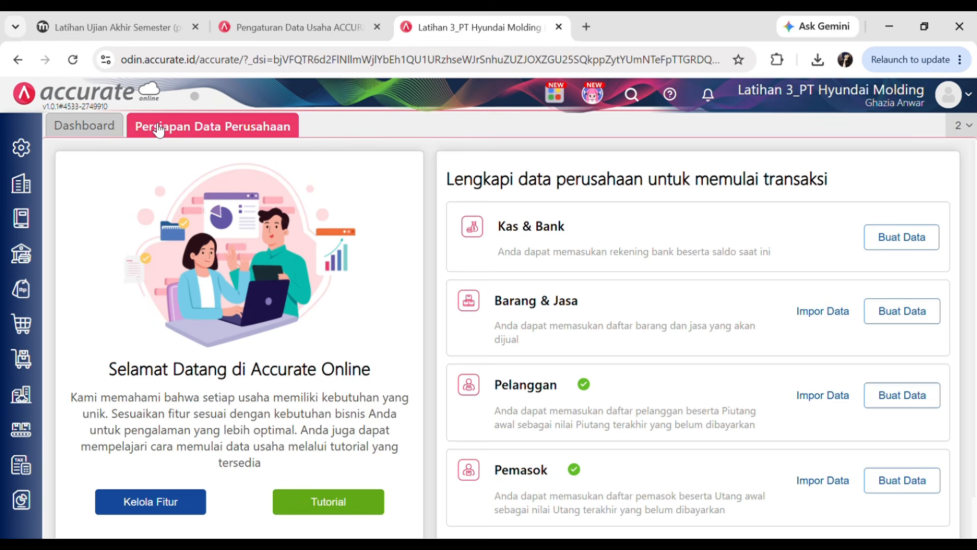
- Reread the quiz's Manufaktur policies, then bring up Accurate's Pengaturan options
{"action": "left_click", "coordinate": [94, 19]}
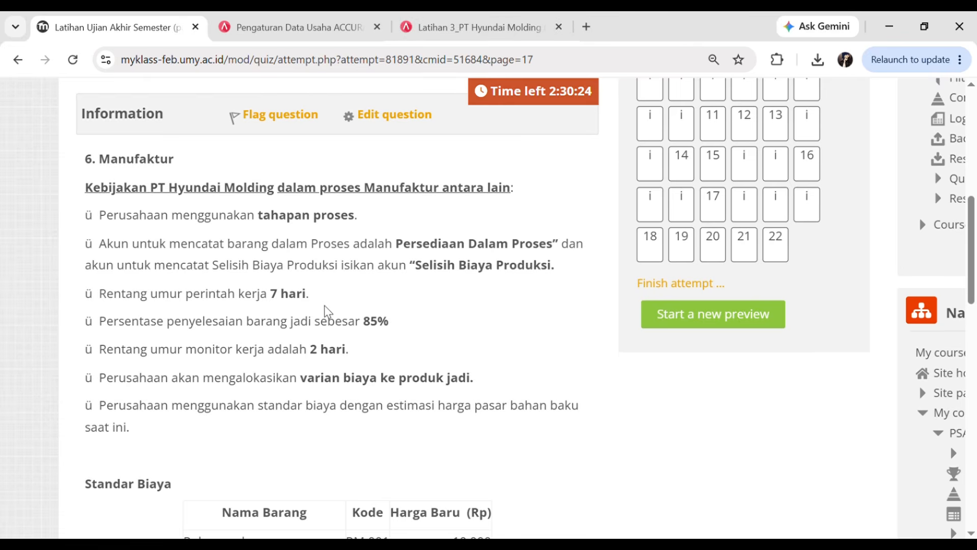
{"action": "left_click", "coordinate": [480, 26]}
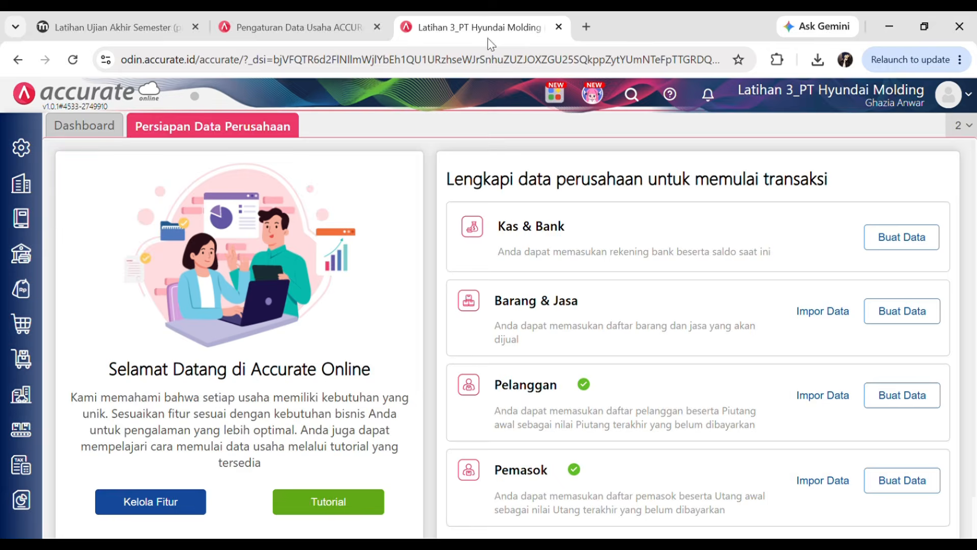
{"action": "left_click", "coordinate": [27, 158]}
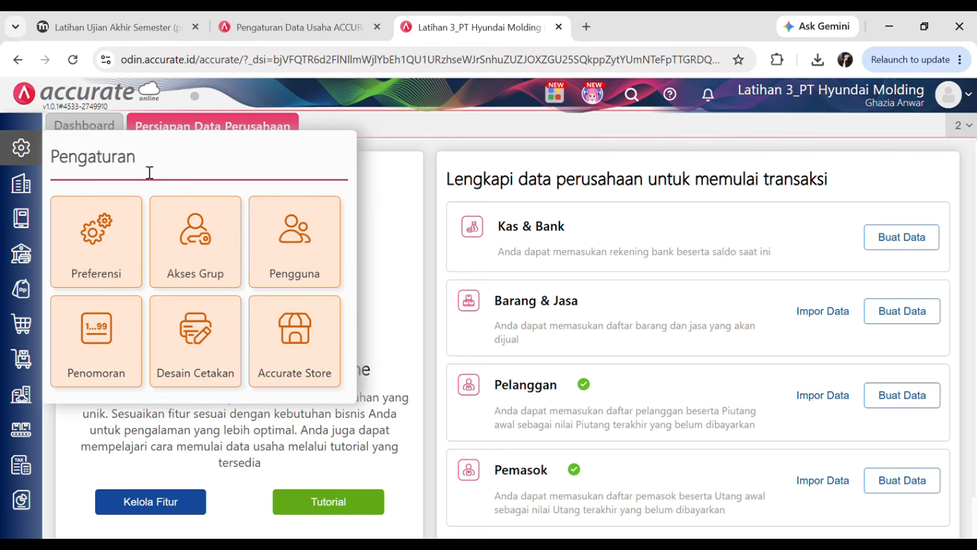
- In Preferensi > Manufaktur, tick Menggunakan Tahapan Proses under Tahapan, checking it against the quiz's policies
{"action": "left_click", "coordinate": [104, 214]}
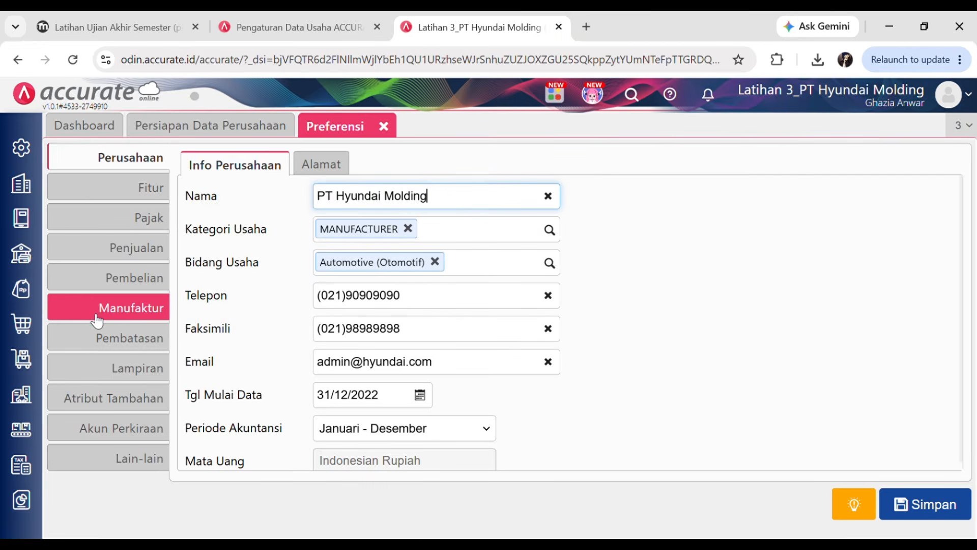
{"action": "left_click", "coordinate": [133, 317]}
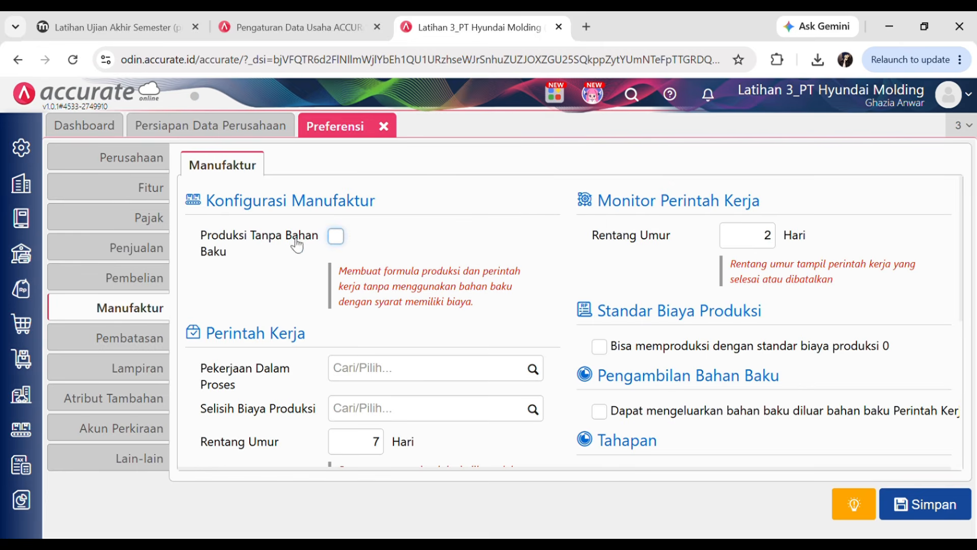
{"action": "left_click", "coordinate": [112, 13]}
{"action": "left_click_drag", "start_coordinate": [100, 216], "coordinate": [367, 216]}
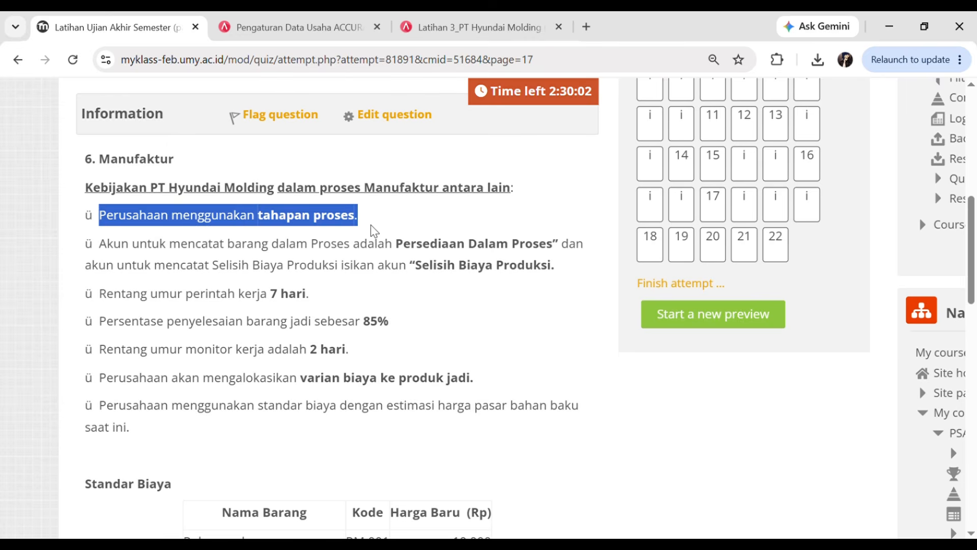
{"action": "left_click", "coordinate": [468, 23]}
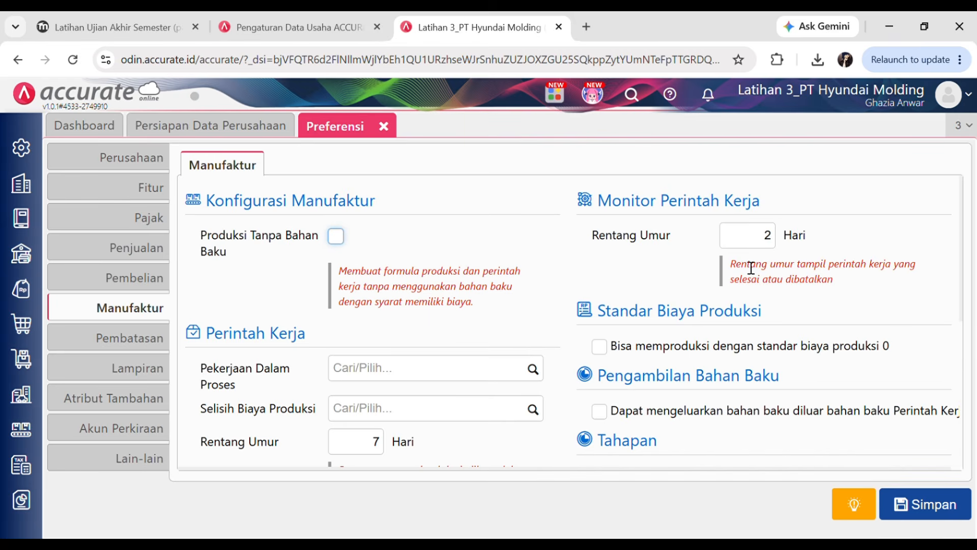
{"action": "scroll", "coordinate": [733, 316], "scroll_direction": "down", "scroll_amount": 5}
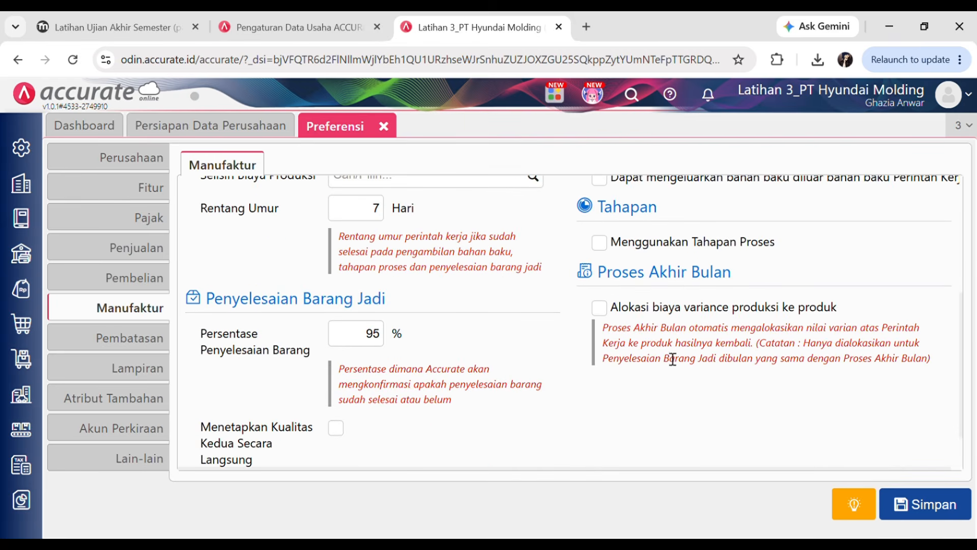
{"action": "left_click", "coordinate": [616, 246]}
{"action": "scroll", "coordinate": [574, 257], "scroll_direction": "up", "scroll_amount": 4}
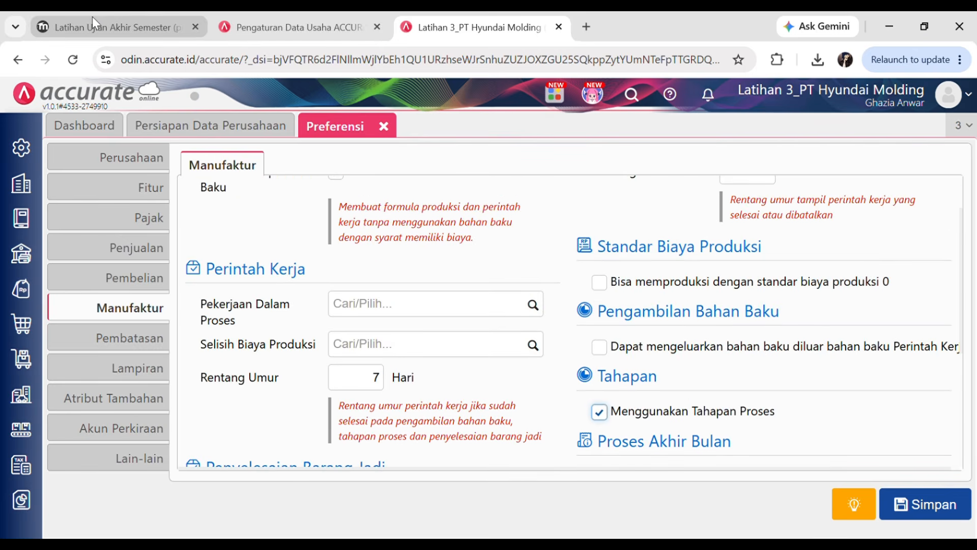
{"action": "left_click", "coordinate": [93, 17]}
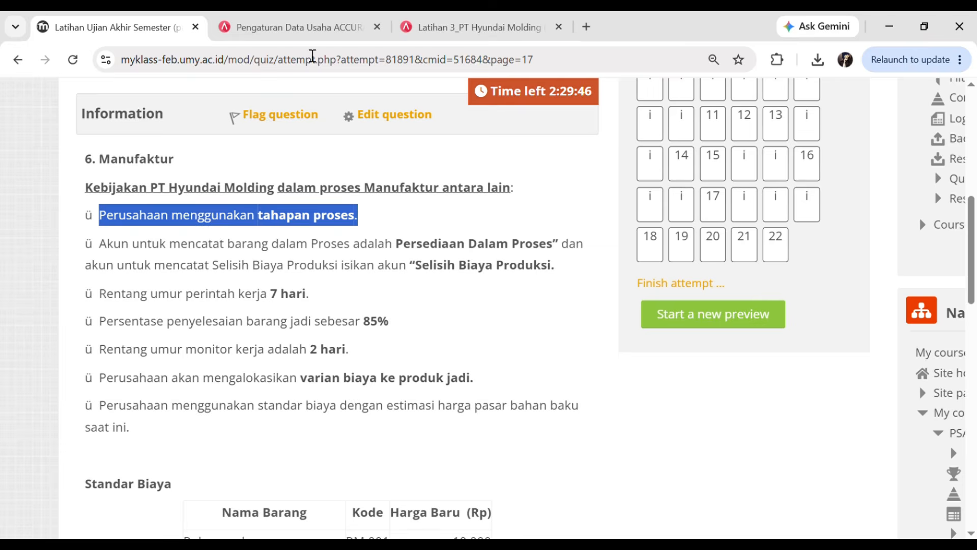
{"action": "left_click", "coordinate": [474, 23]}
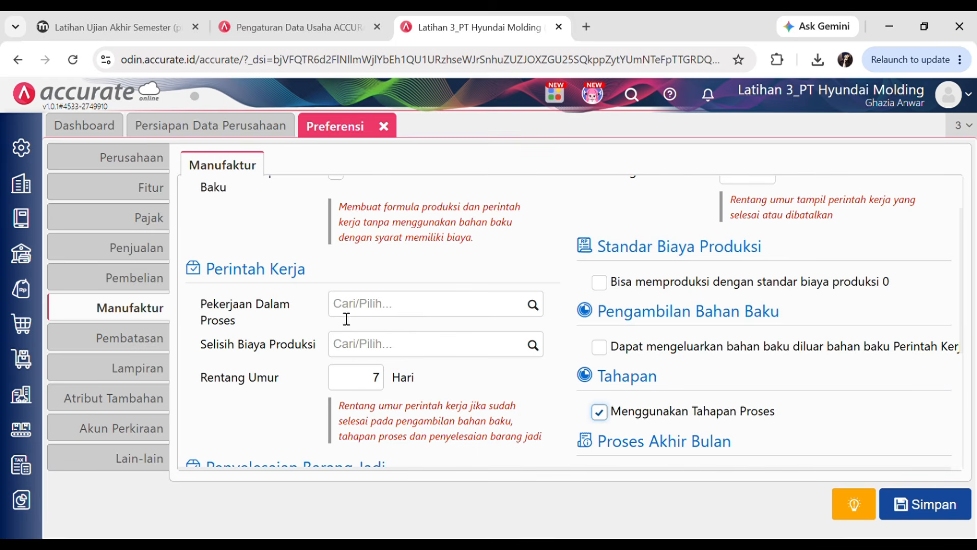
{"action": "scroll", "coordinate": [345, 319], "scroll_direction": "up", "scroll_amount": 1}
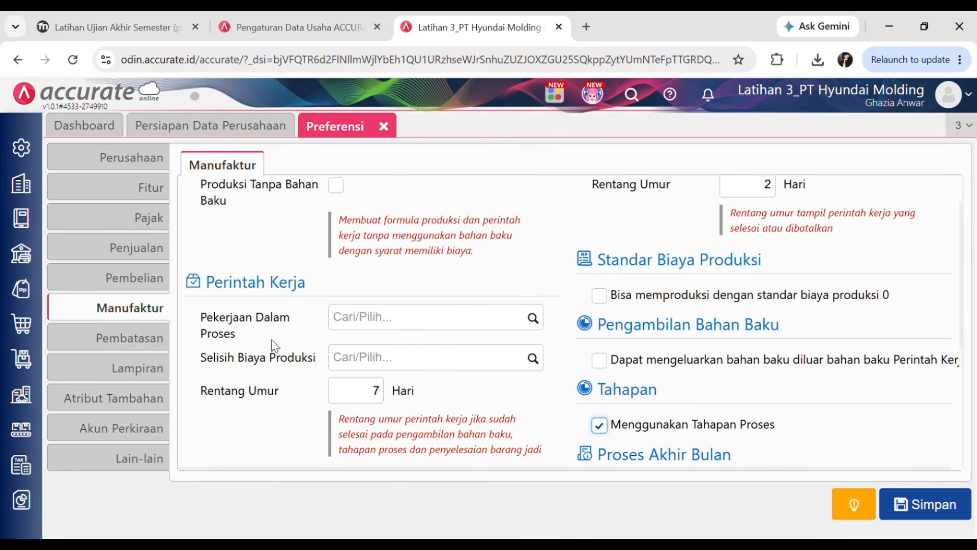
- Set the Pekerjaan Dalam Proses account to [110403] Persediaan Dalam Proses
{"action": "left_click", "coordinate": [533, 326]}
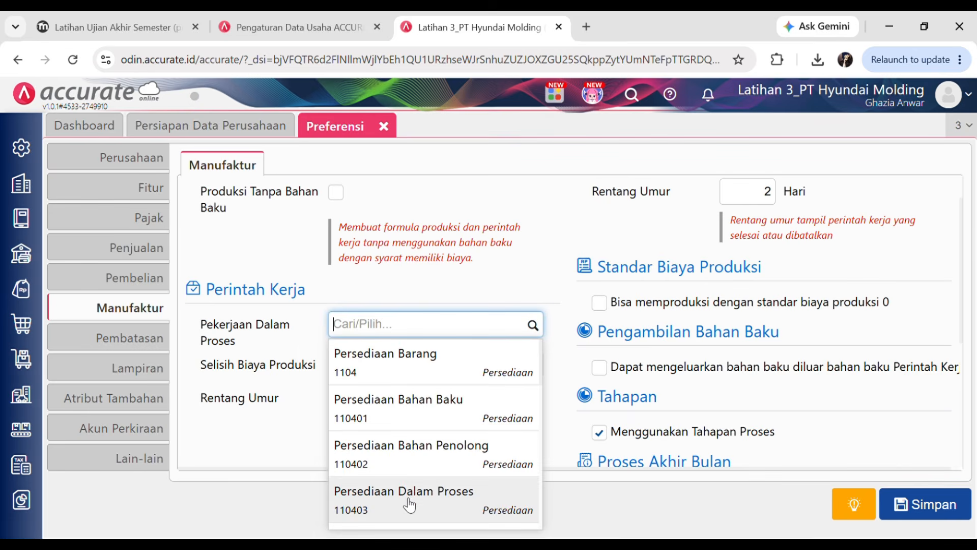
{"action": "left_click", "coordinate": [390, 496]}
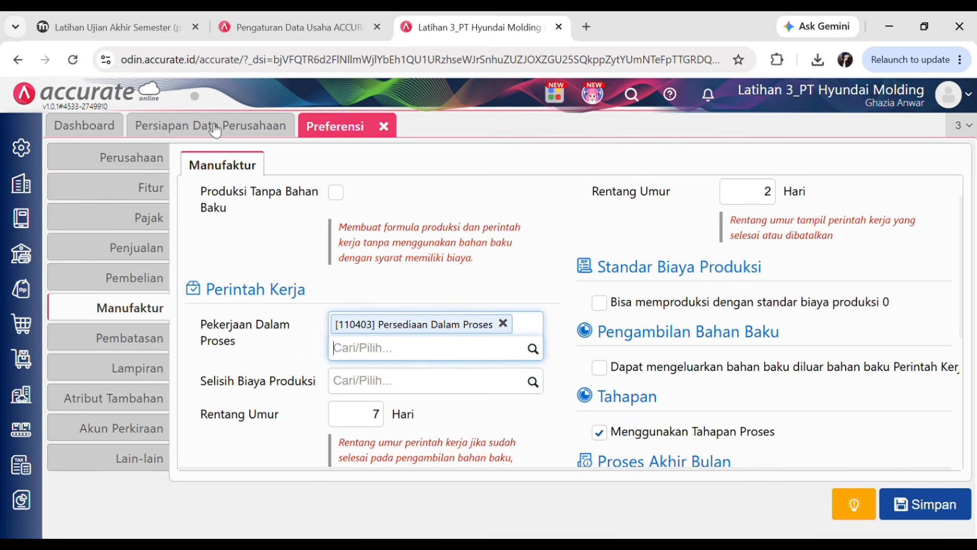
{"action": "left_click", "coordinate": [106, 23]}
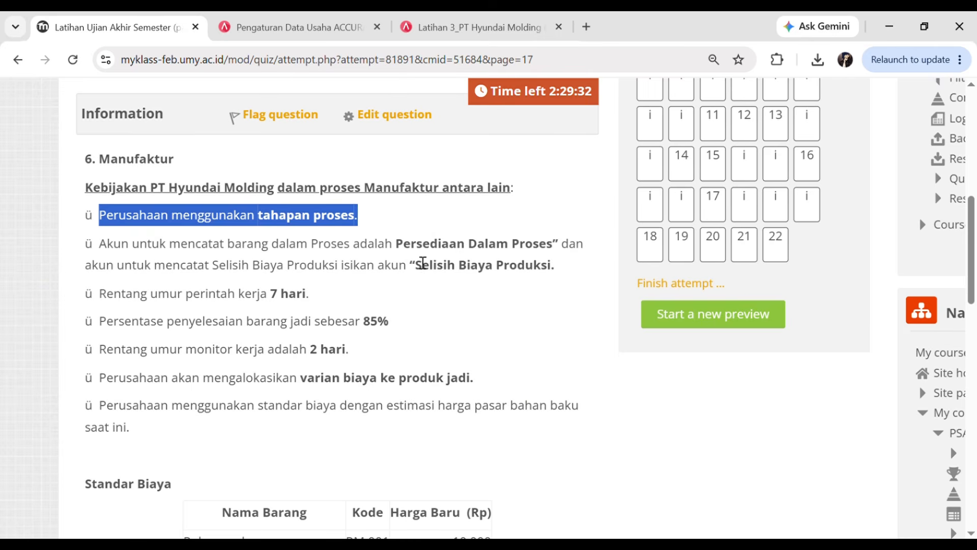
{"action": "left_click", "coordinate": [517, 28]}
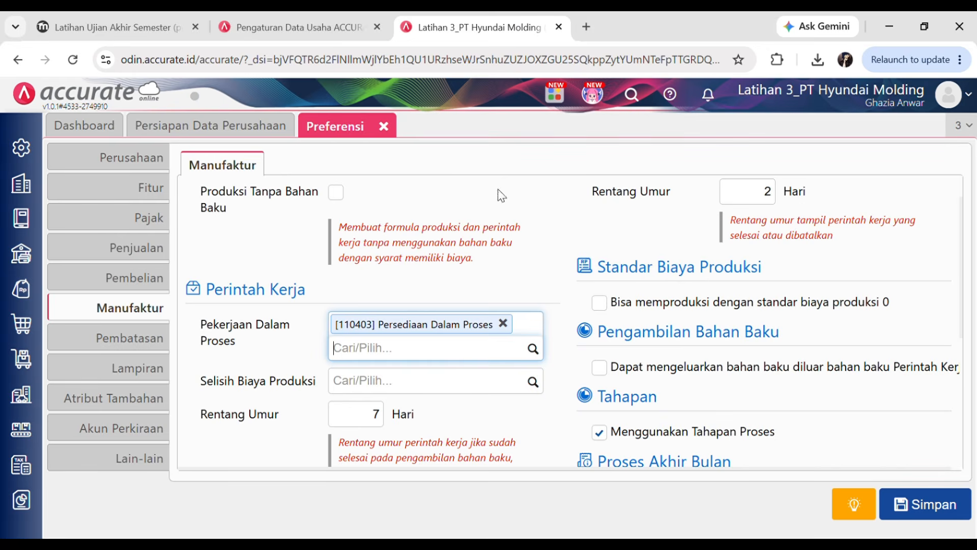
- Set the variance account to [5107] Selisih Biaya Produksi and confirm the 7-day work-order age against the quiz
{"action": "left_click", "coordinate": [533, 387]}
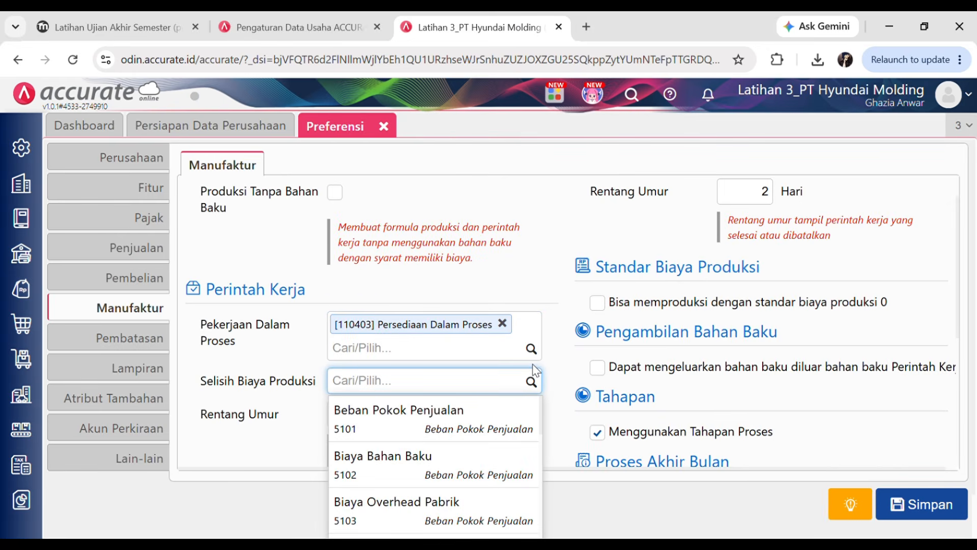
{"action": "type", "text": "selisi"}
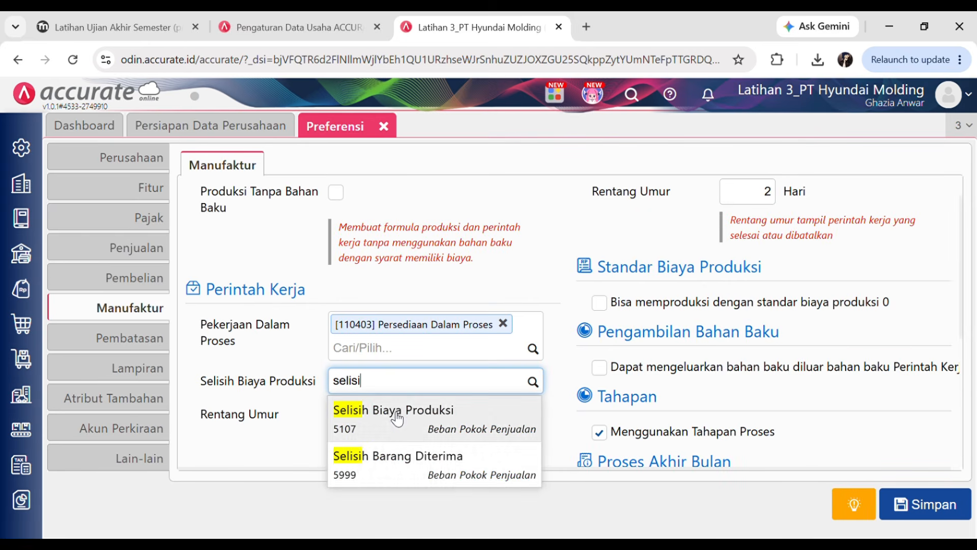
{"action": "left_click", "coordinate": [397, 418]}
{"action": "scroll", "coordinate": [538, 319], "scroll_direction": "down", "scroll_amount": 1}
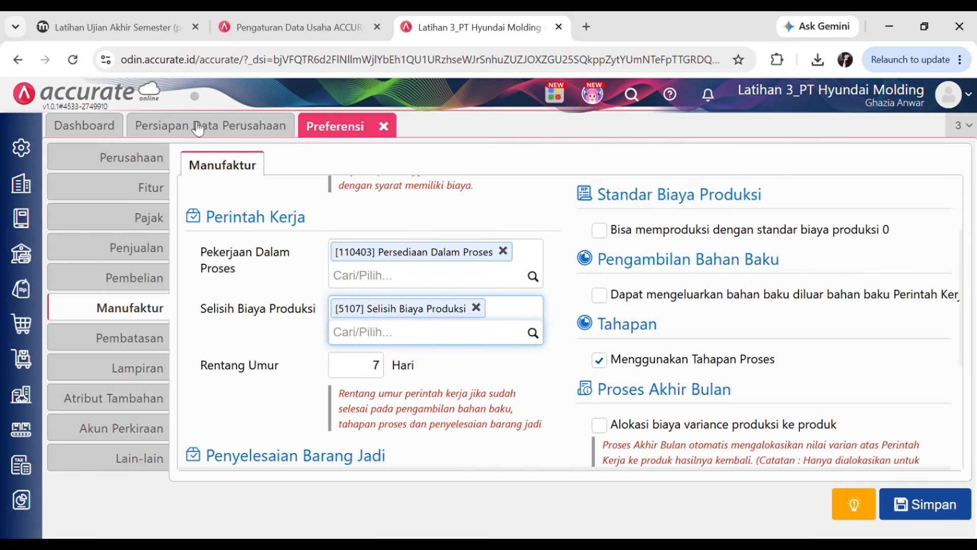
{"action": "left_click", "coordinate": [134, 23]}
{"action": "left_click", "coordinate": [109, 305]}
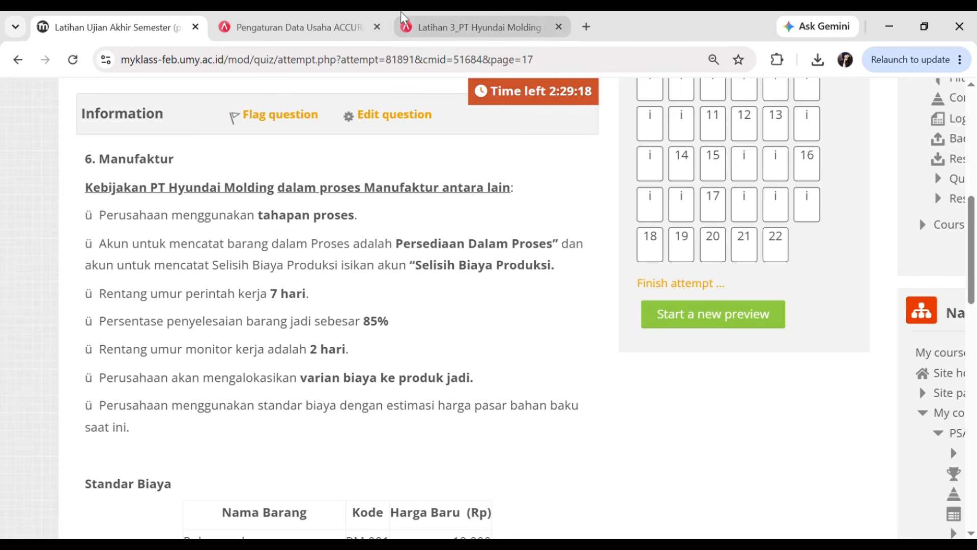
{"action": "left_click", "coordinate": [432, 23]}
{"action": "left_click", "coordinate": [375, 367]}
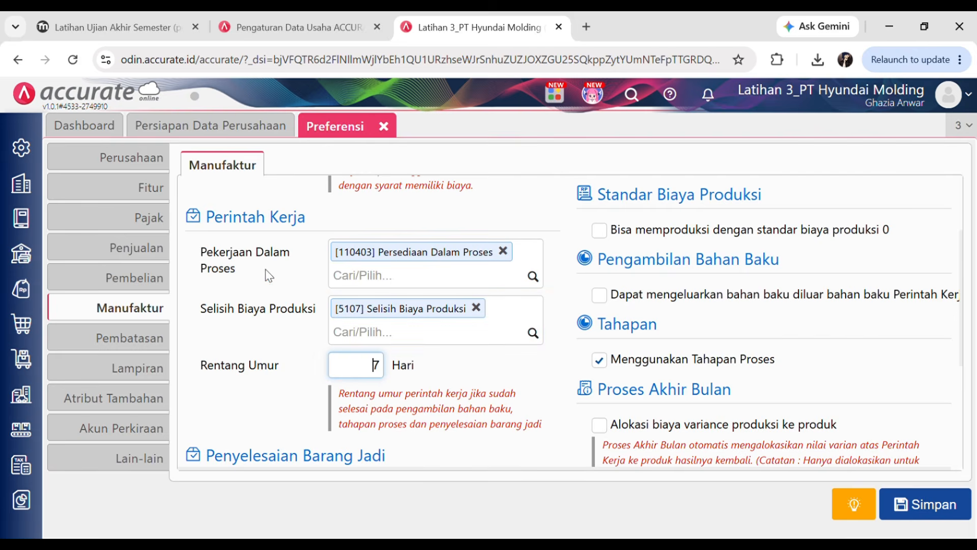
{"action": "left_click", "coordinate": [107, 15]}
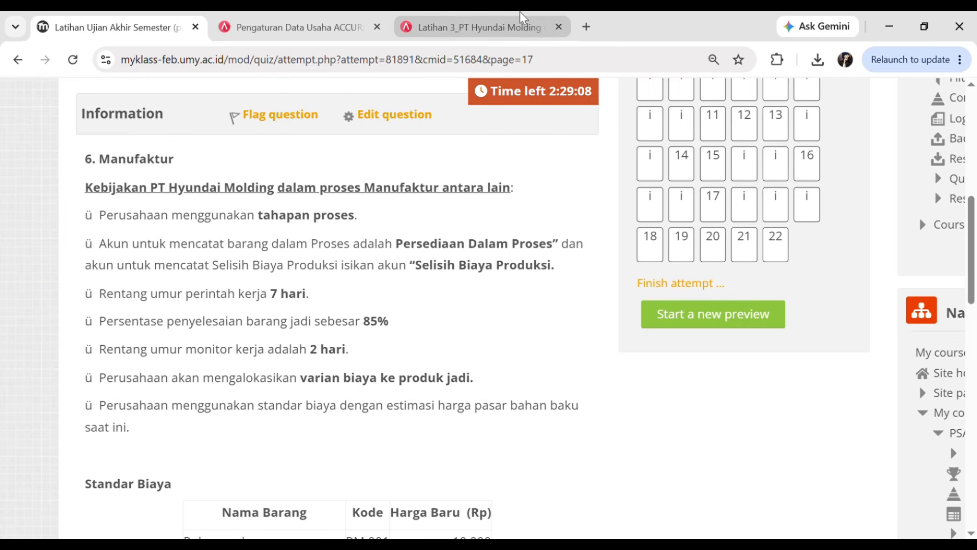
{"action": "left_click", "coordinate": [501, 20]}
- Change Persentase Penyelesaian Barang from 95 to 85
{"action": "scroll", "coordinate": [490, 273], "scroll_direction": "up", "scroll_amount": 2}
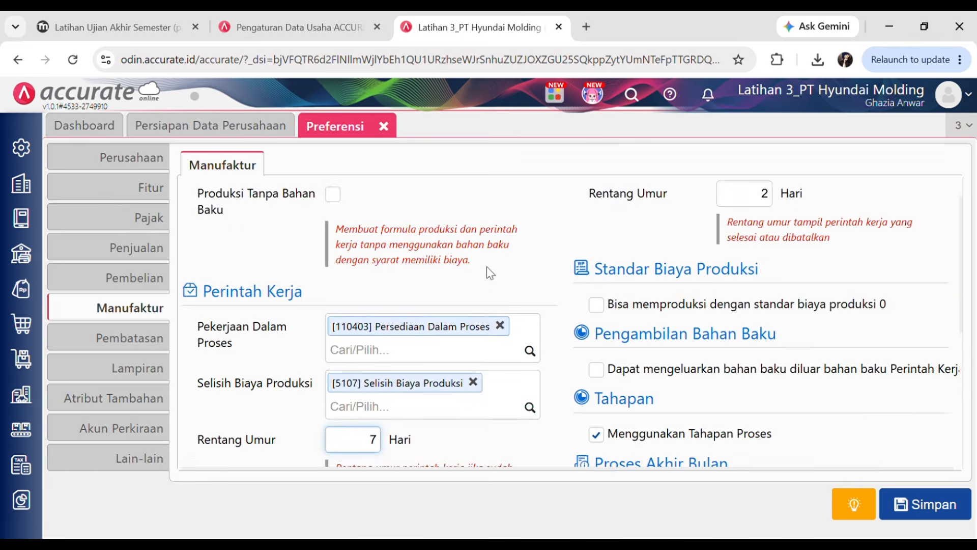
{"action": "scroll", "coordinate": [474, 274], "scroll_direction": "down", "scroll_amount": 4}
{"action": "scroll", "coordinate": [362, 386], "scroll_direction": "down", "scroll_amount": 2}
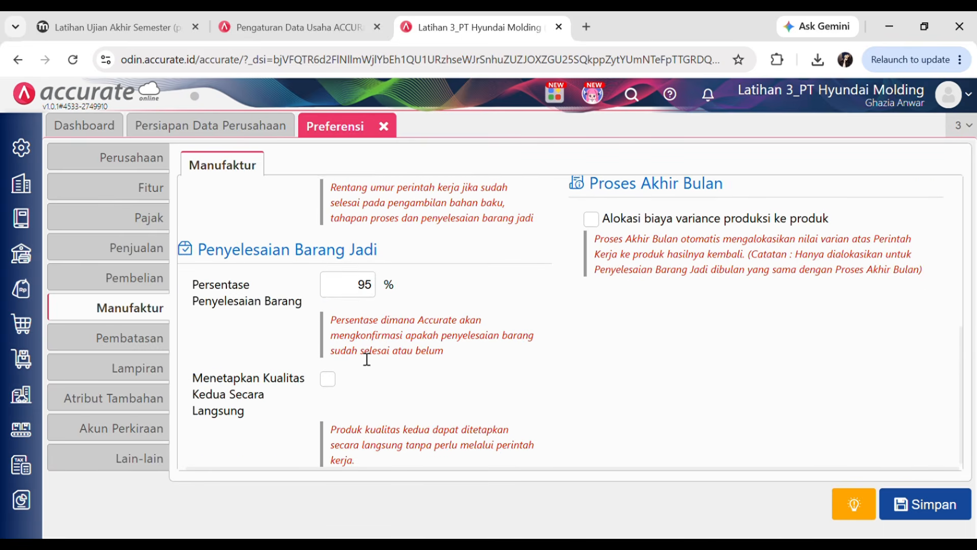
{"action": "left_click", "coordinate": [354, 289]}
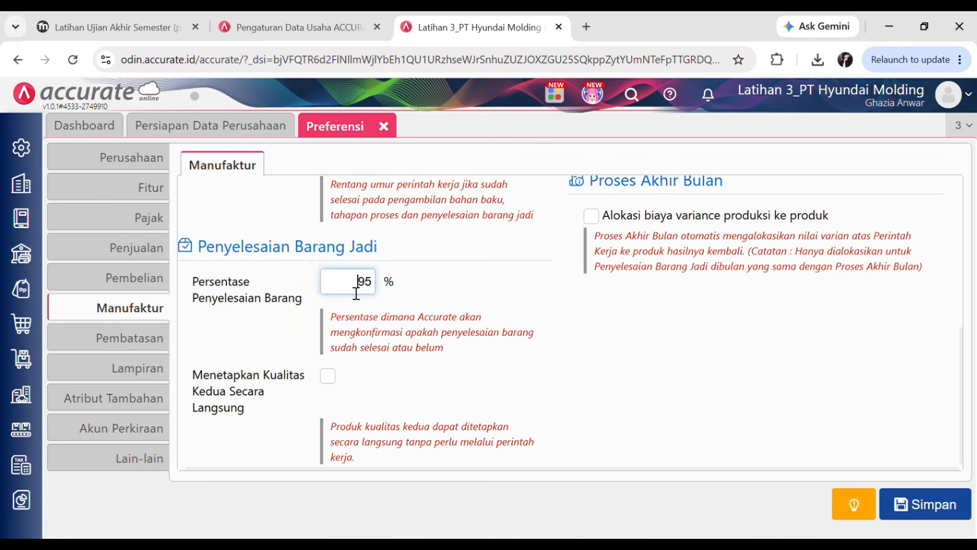
{"action": "type", "text": "8"}
{"action": "left_click", "coordinate": [631, 379]}
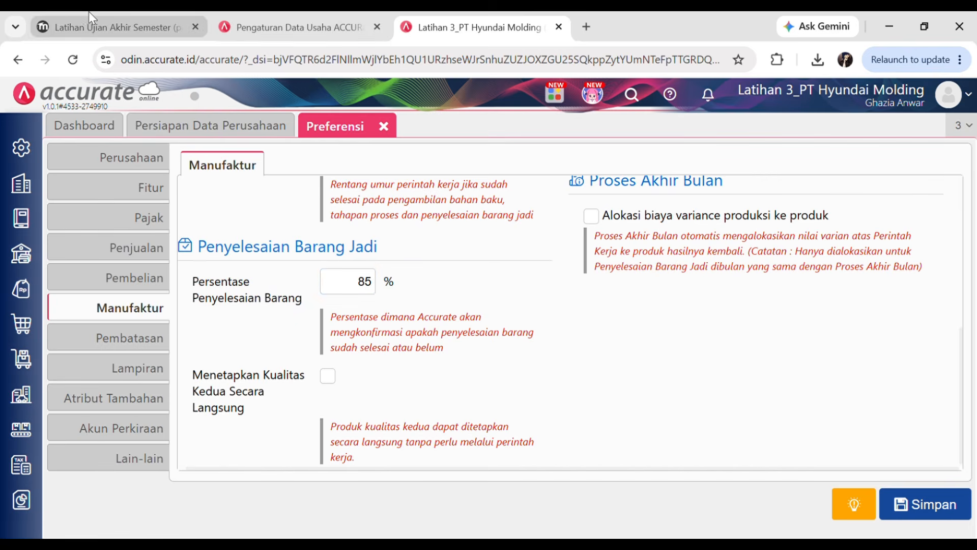
{"action": "left_click", "coordinate": [112, 27]}
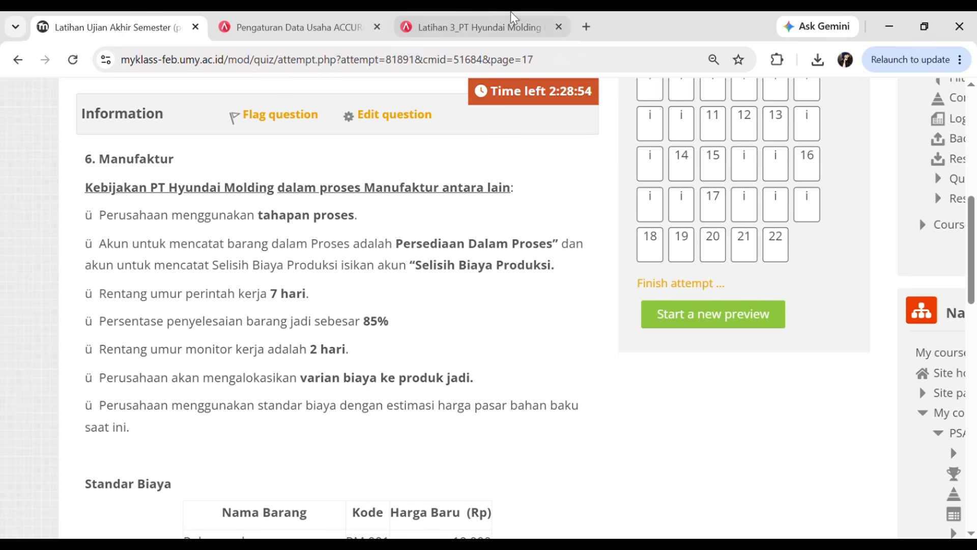
{"action": "left_click", "coordinate": [479, 27]}
- Confirm the Monitor Perintah Kerja range stays at 2 Hari, as the quiz policy requires
{"action": "scroll", "coordinate": [749, 310], "scroll_direction": "up", "scroll_amount": 3}
{"action": "scroll", "coordinate": [752, 317], "scroll_direction": "up", "scroll_amount": 3}
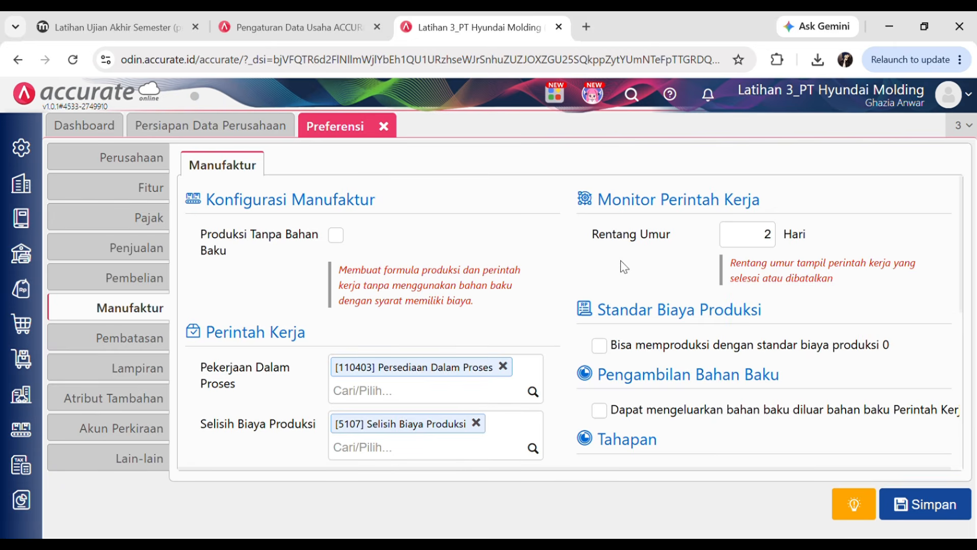
{"action": "double_click", "coordinate": [769, 242]}
{"action": "left_click", "coordinate": [109, 23]}
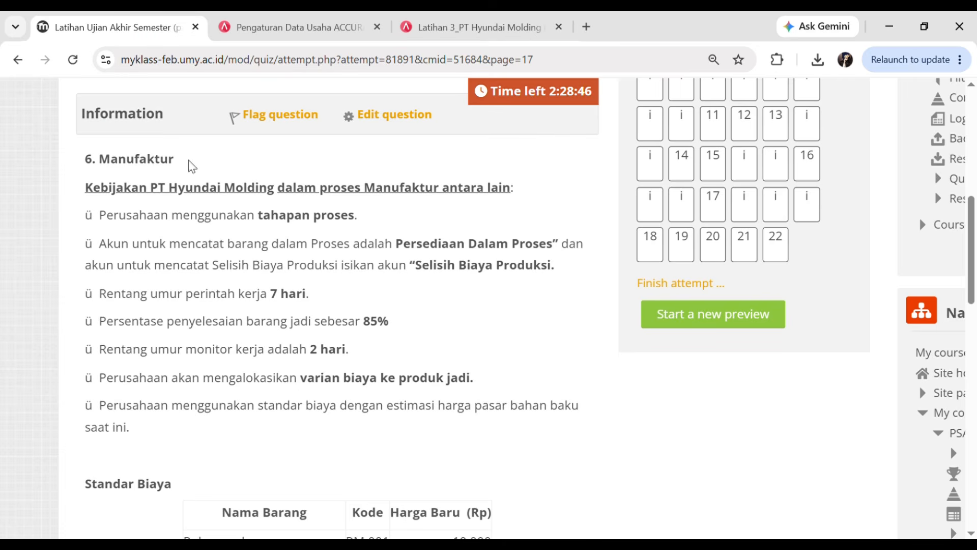
{"action": "scroll", "coordinate": [334, 424], "scroll_direction": "down", "scroll_amount": 1}
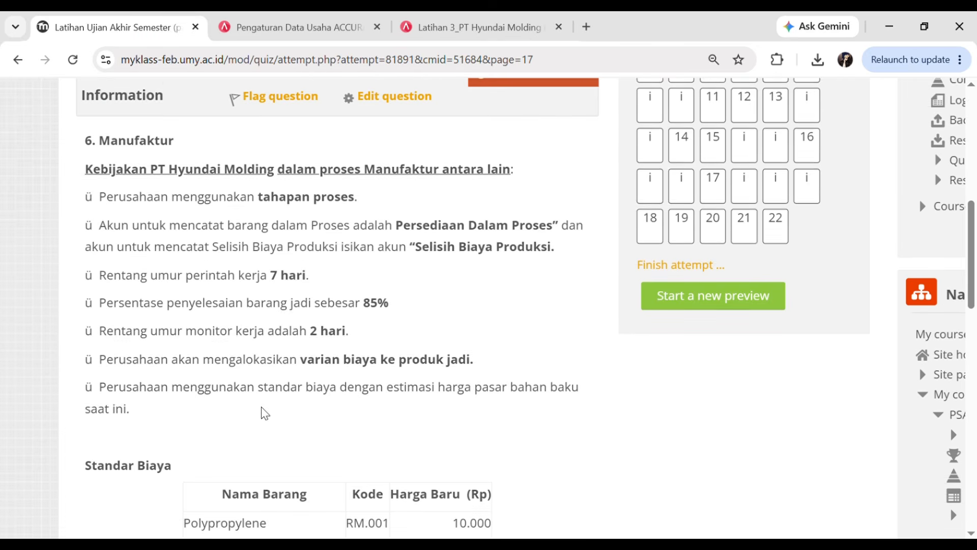
{"action": "left_click_drag", "start_coordinate": [101, 355], "coordinate": [484, 356]}
{"action": "left_click", "coordinate": [510, 283]}
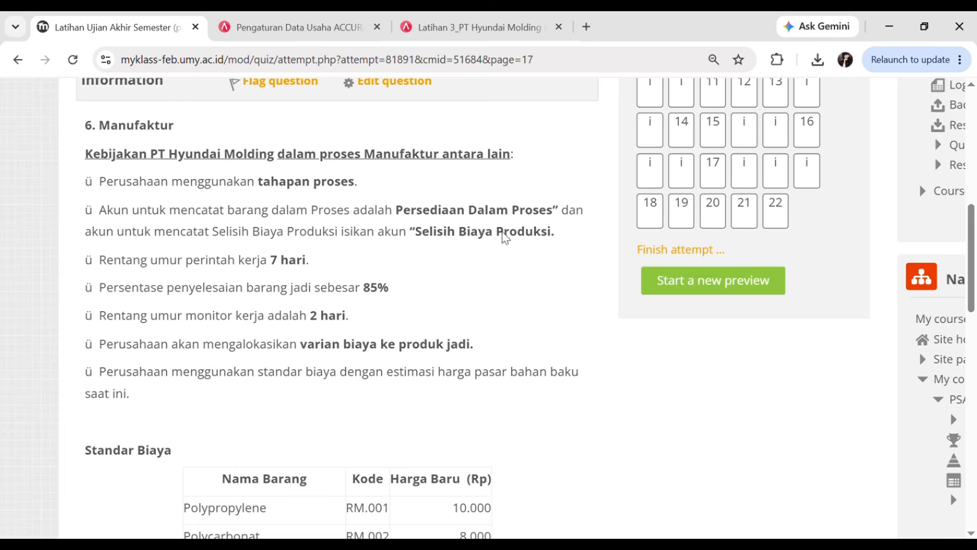
{"action": "left_click", "coordinate": [490, 20]}
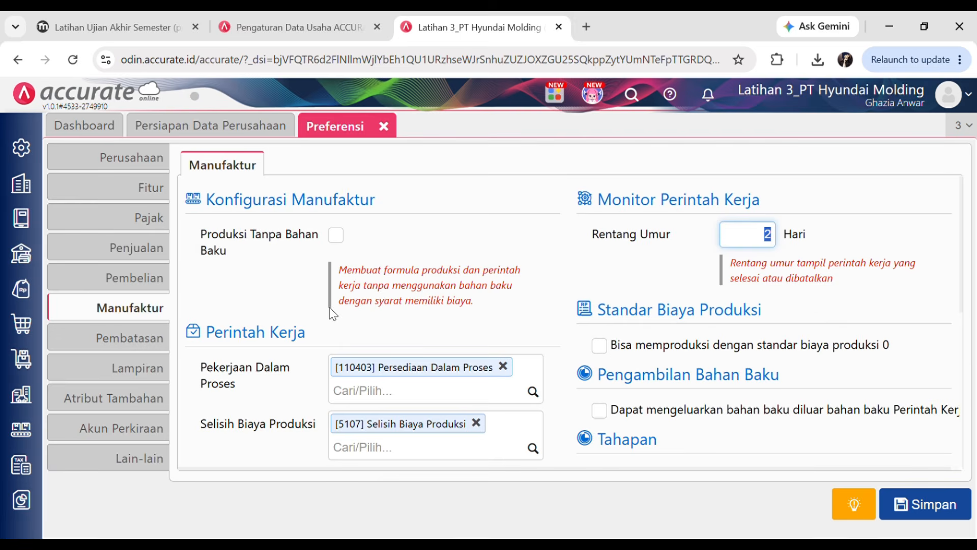
- Tick 'Alokasi biaya variance produksi ke produk' under Proses Akhir Bulan
{"action": "scroll", "coordinate": [585, 386], "scroll_direction": "down", "scroll_amount": 5}
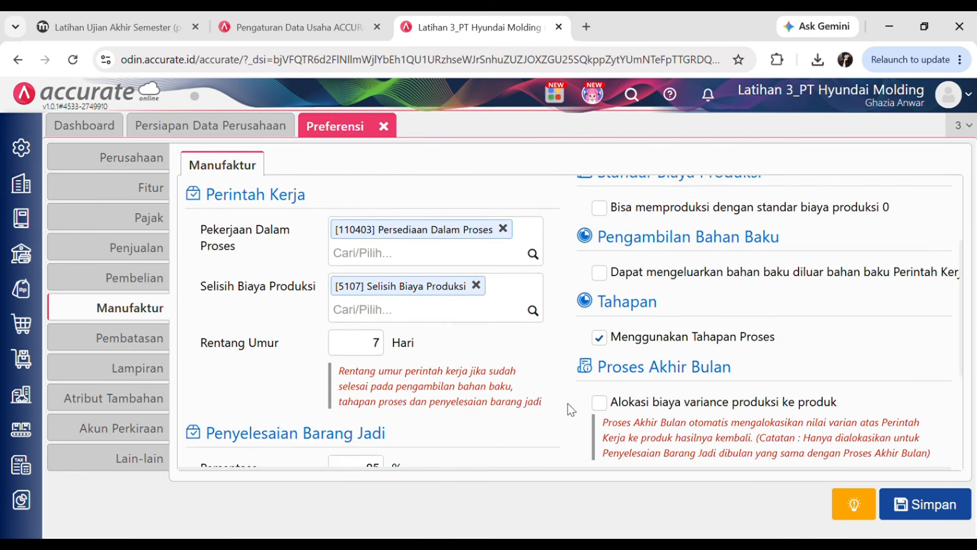
{"action": "scroll", "coordinate": [678, 320], "scroll_direction": "down", "scroll_amount": 1}
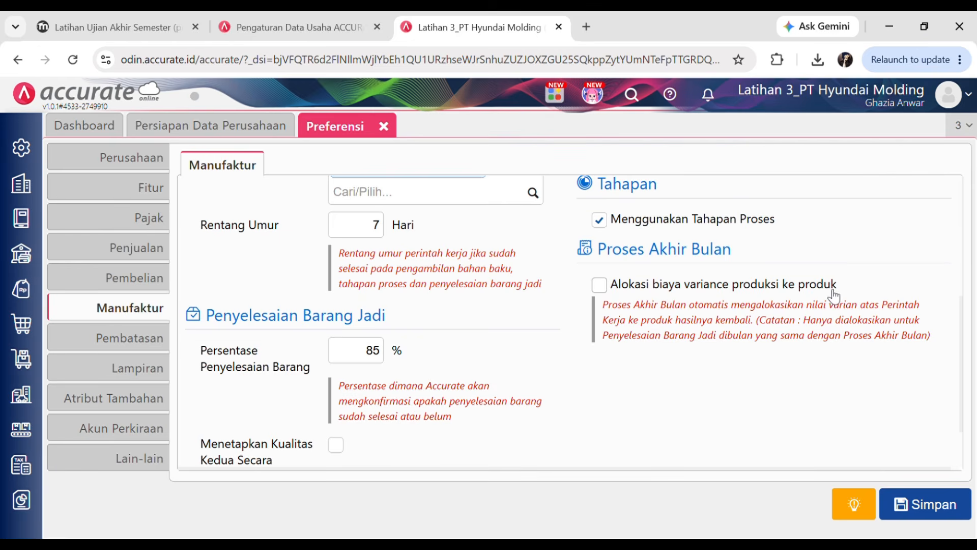
{"action": "left_click", "coordinate": [604, 286]}
{"action": "scroll", "coordinate": [396, 346], "scroll_direction": "up", "scroll_amount": 3}
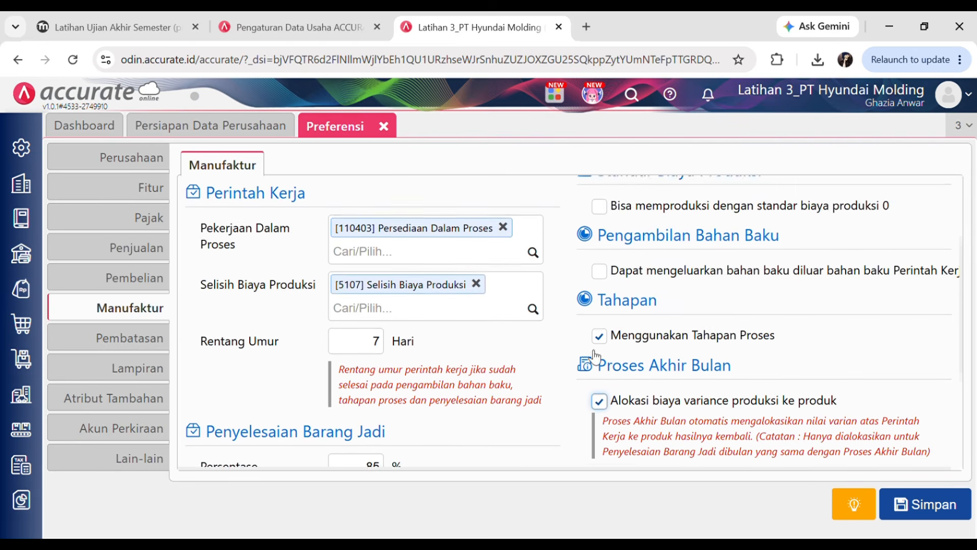
{"action": "scroll", "coordinate": [683, 427], "scroll_direction": "up", "scroll_amount": 3}
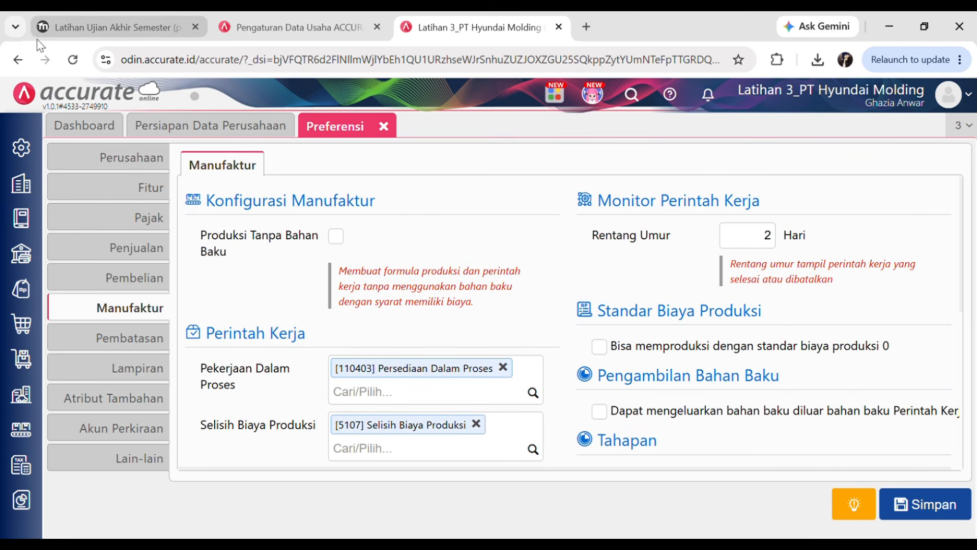
- Verify the settings against the quiz instructions and save the manufacturing preferences
{"action": "left_click", "coordinate": [56, 28]}
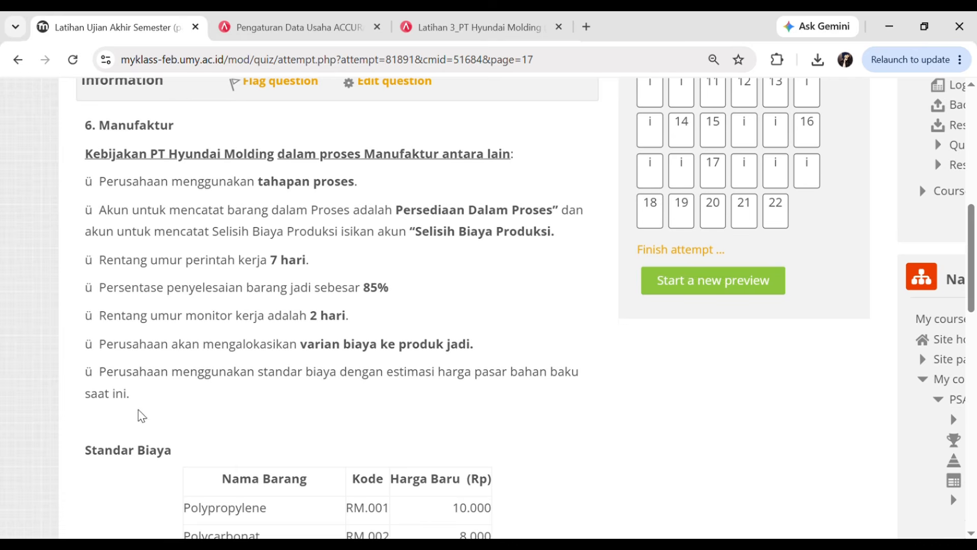
{"action": "scroll", "coordinate": [389, 346], "scroll_direction": "down", "scroll_amount": 1}
{"action": "scroll", "coordinate": [475, 289], "scroll_direction": "up", "scroll_amount": 2}
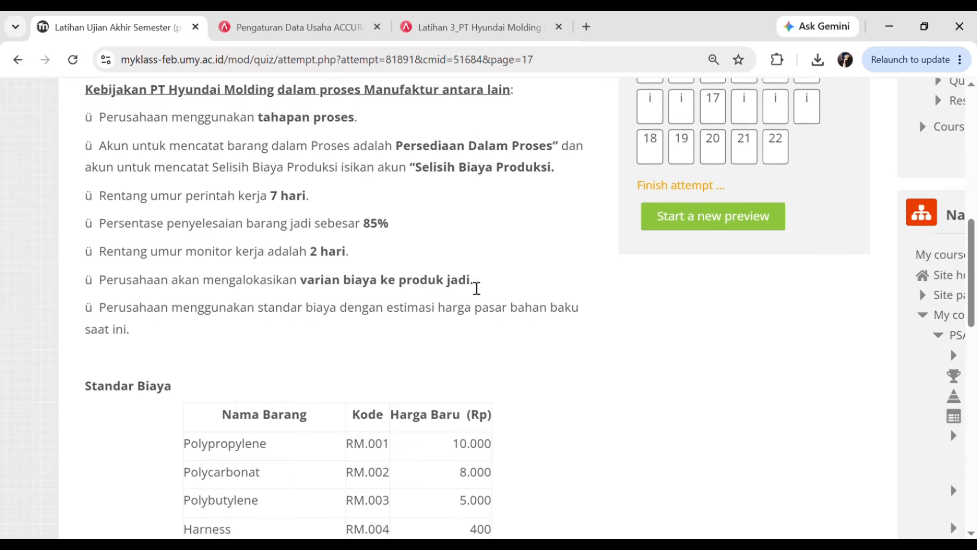
{"action": "scroll", "coordinate": [471, 286], "scroll_direction": "down", "scroll_amount": 2}
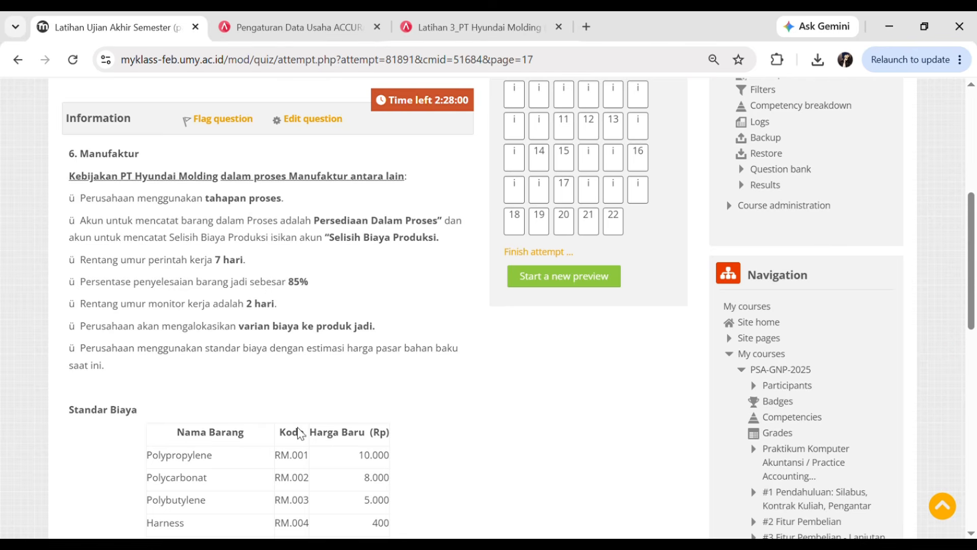
{"action": "scroll", "coordinate": [356, 204], "scroll_direction": "down", "scroll_amount": 1}
{"action": "left_click", "coordinate": [483, 23]}
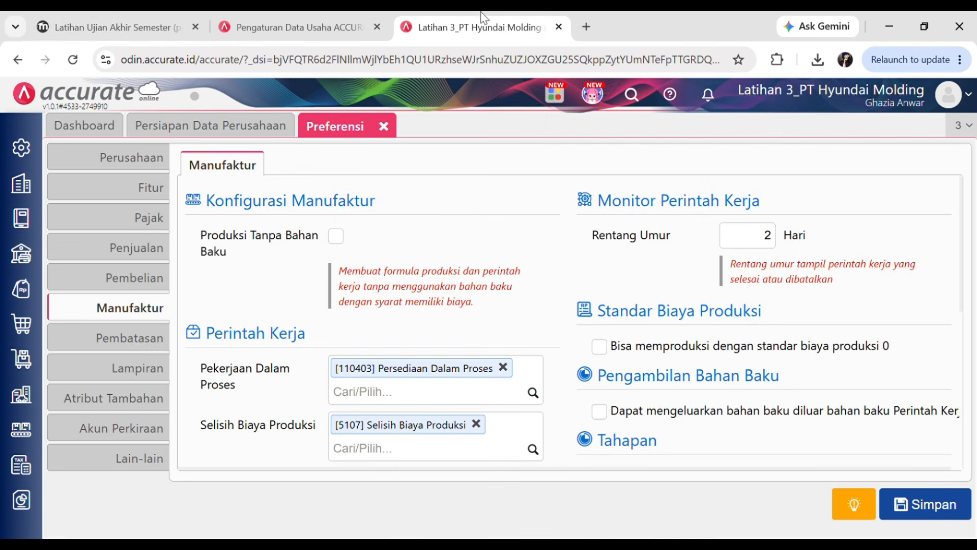
{"action": "left_click", "coordinate": [932, 518]}
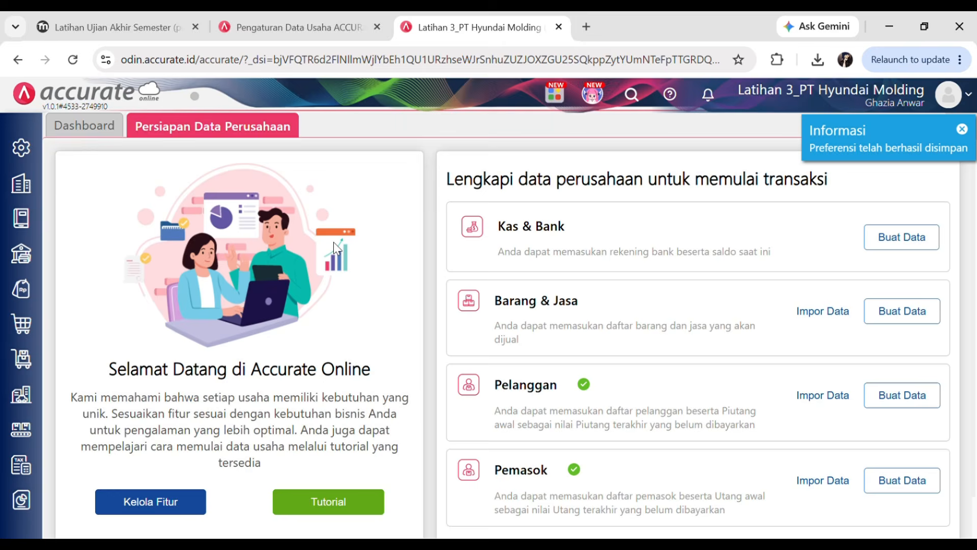
{"action": "left_click", "coordinate": [103, 15]}
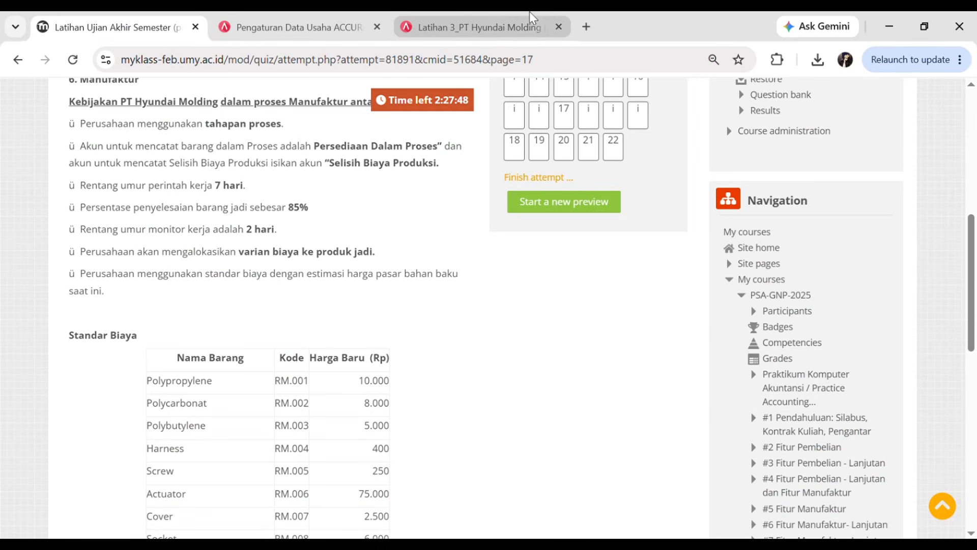
{"action": "scroll", "coordinate": [228, 341], "scroll_direction": "down", "scroll_amount": 3}
{"action": "scroll", "coordinate": [235, 260], "scroll_direction": "down", "scroll_amount": 1}
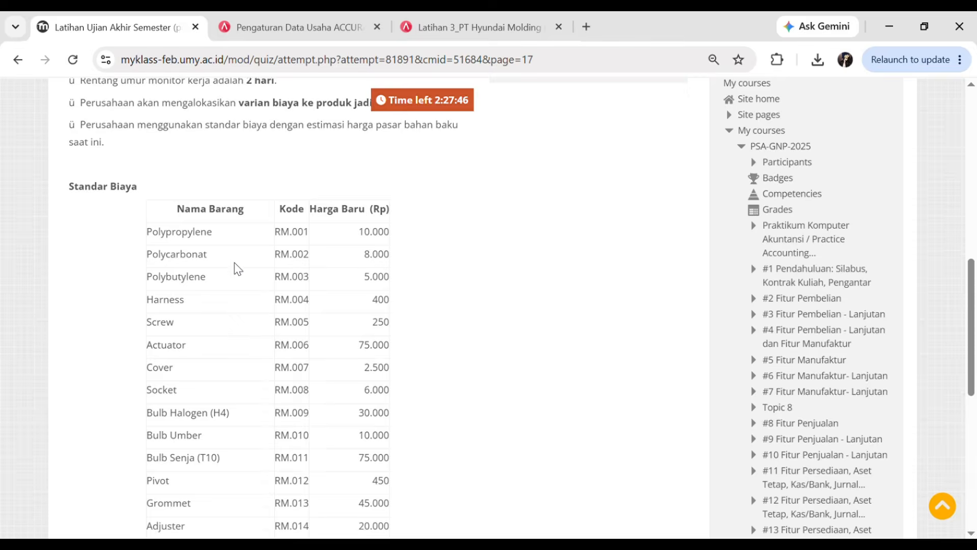
{"action": "scroll", "coordinate": [236, 261], "scroll_direction": "up", "scroll_amount": 2}
{"action": "scroll", "coordinate": [234, 258], "scroll_direction": "down", "scroll_amount": 3}
{"action": "scroll", "coordinate": [227, 250], "scroll_direction": "left", "scroll_amount": 1}
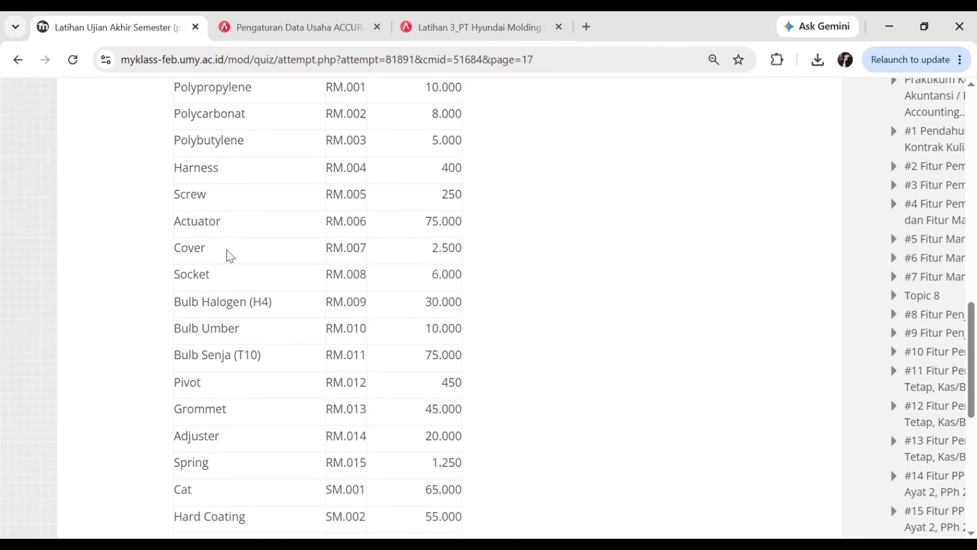
{"action": "scroll", "coordinate": [227, 250], "scroll_direction": "up", "scroll_amount": 2}
{"action": "scroll", "coordinate": [180, 236], "scroll_direction": "down", "scroll_amount": 1}
{"action": "scroll", "coordinate": [178, 235], "scroll_direction": "up", "scroll_amount": 2}
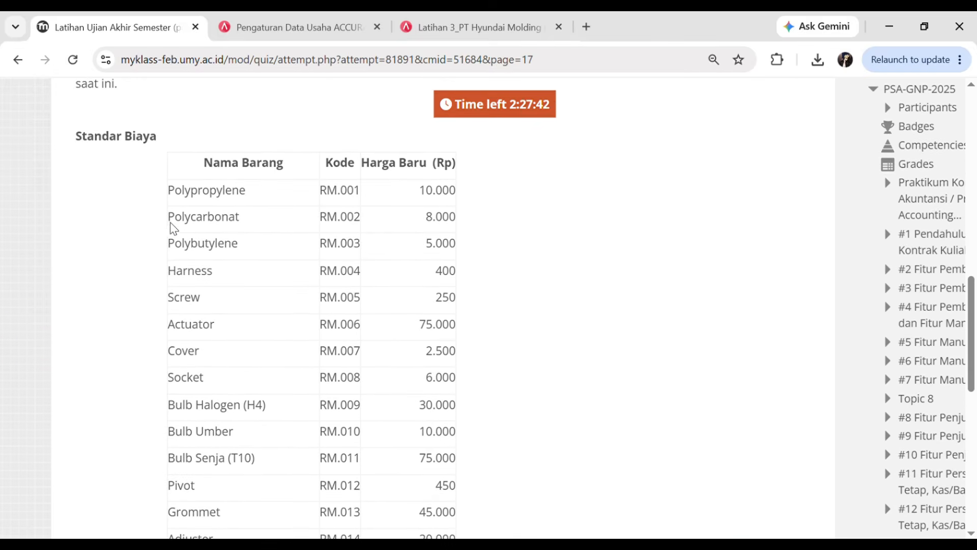
{"action": "scroll", "coordinate": [93, 154], "scroll_direction": "down", "scroll_amount": 1}
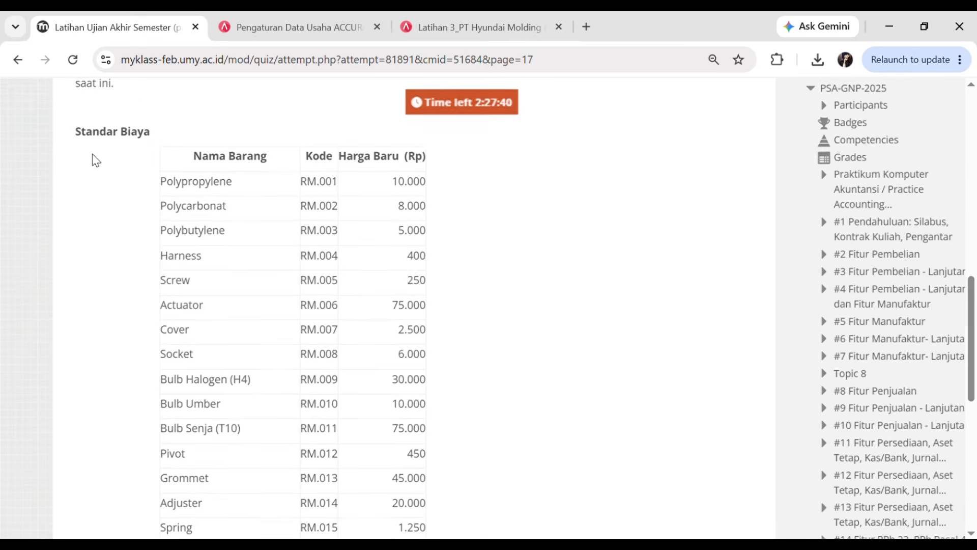
{"action": "scroll", "coordinate": [113, 185], "scroll_direction": "down", "scroll_amount": 2}
{"action": "scroll", "coordinate": [148, 191], "scroll_direction": "up", "scroll_amount": 3}
{"action": "scroll", "coordinate": [132, 204], "scroll_direction": "down", "scroll_amount": 4}
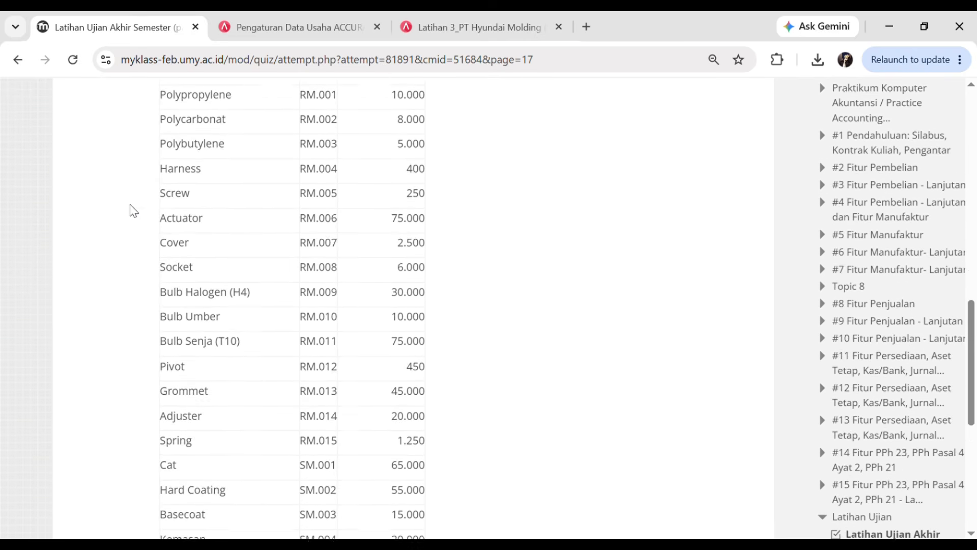
{"action": "scroll", "coordinate": [155, 201], "scroll_direction": "down", "scroll_amount": 2}
{"action": "left_click", "coordinate": [528, 19]}
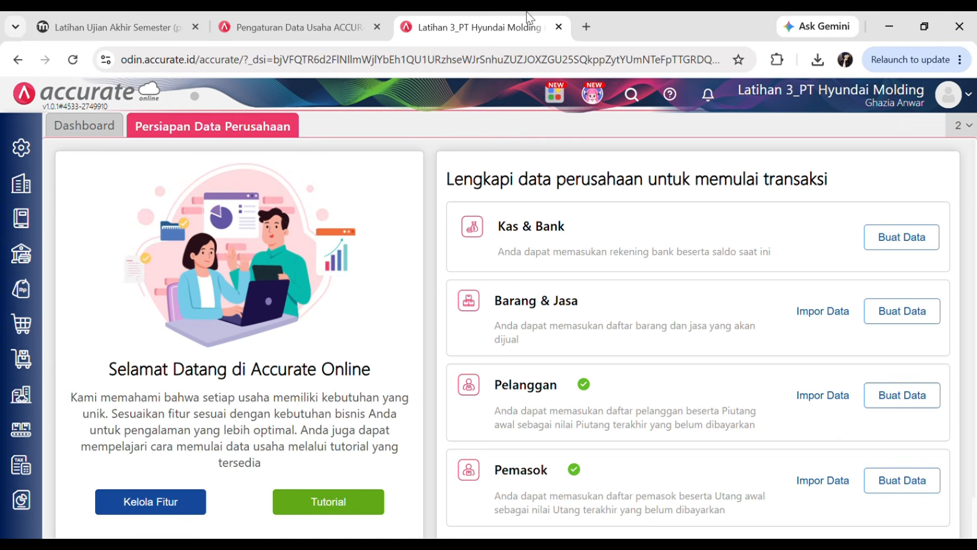
- Start a new Standar Biaya Produksi effective 01/01/2023
{"action": "left_click", "coordinate": [31, 436]}
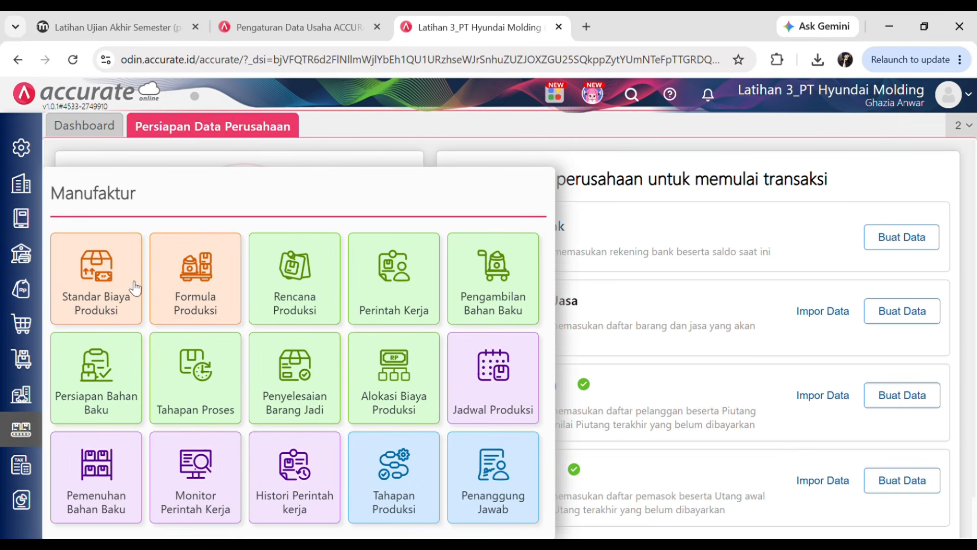
{"action": "left_click", "coordinate": [104, 262]}
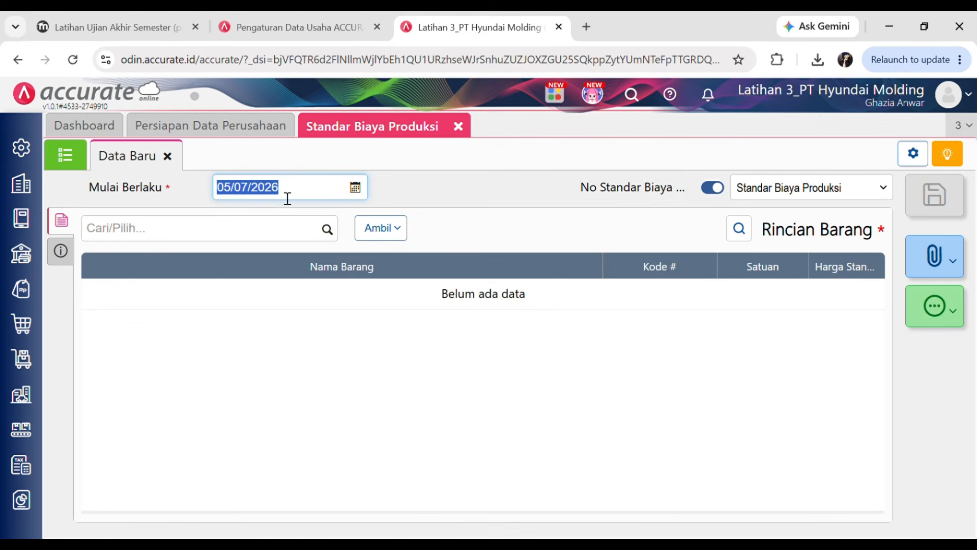
{"action": "type", "text": "01/"}
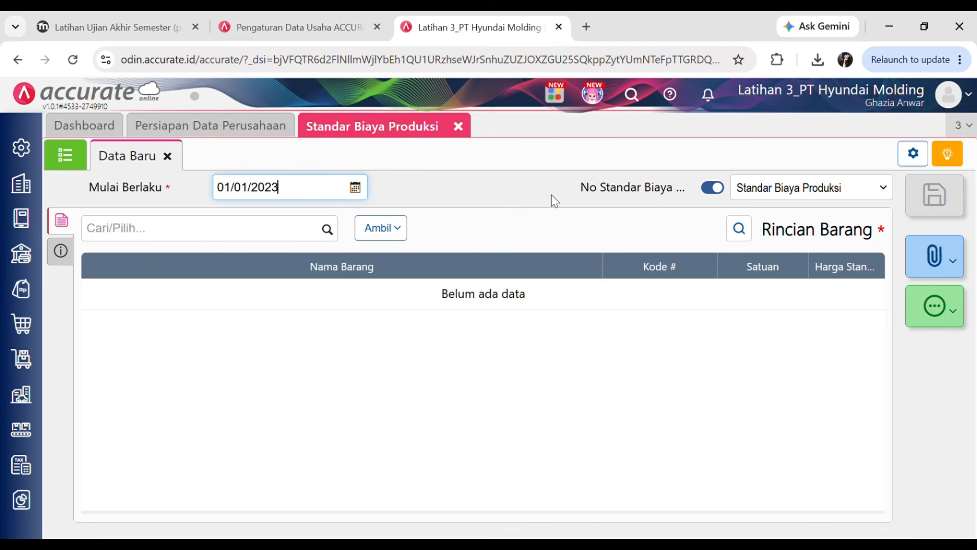
{"action": "type", "text": "01/2023"}
{"action": "left_click", "coordinate": [531, 210]}
- Import the 19 items with their standard prices from the prepared Excel file
{"action": "left_click", "coordinate": [402, 232]}
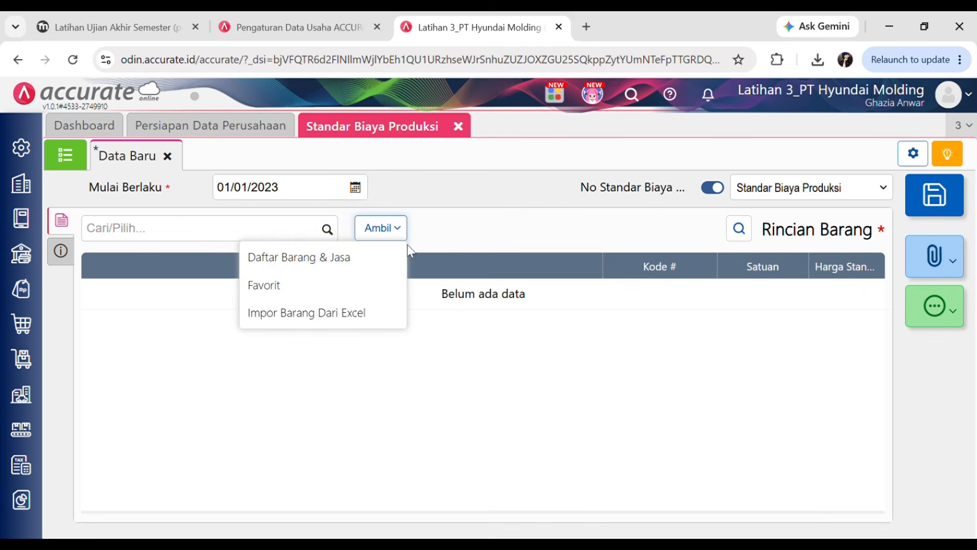
{"action": "left_click", "coordinate": [289, 313]}
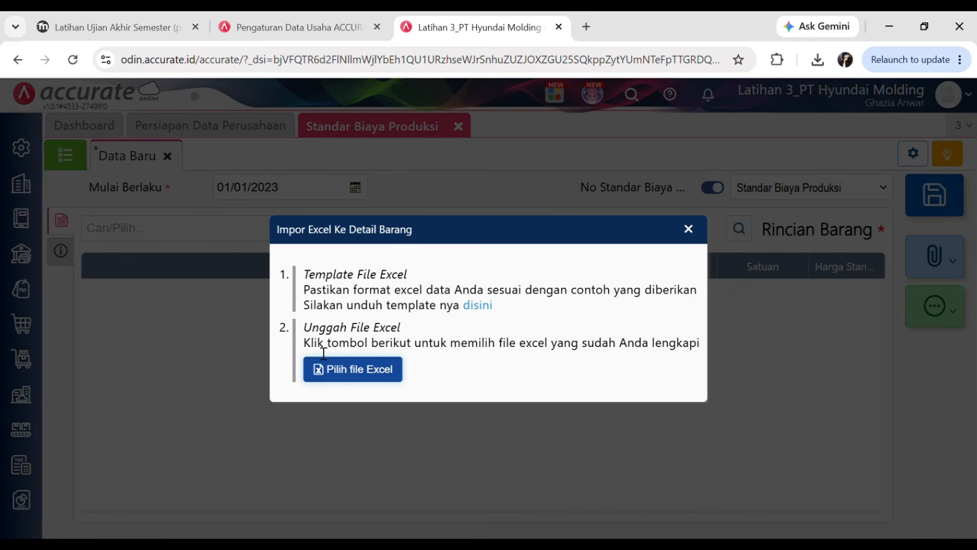
{"action": "left_click", "coordinate": [338, 376]}
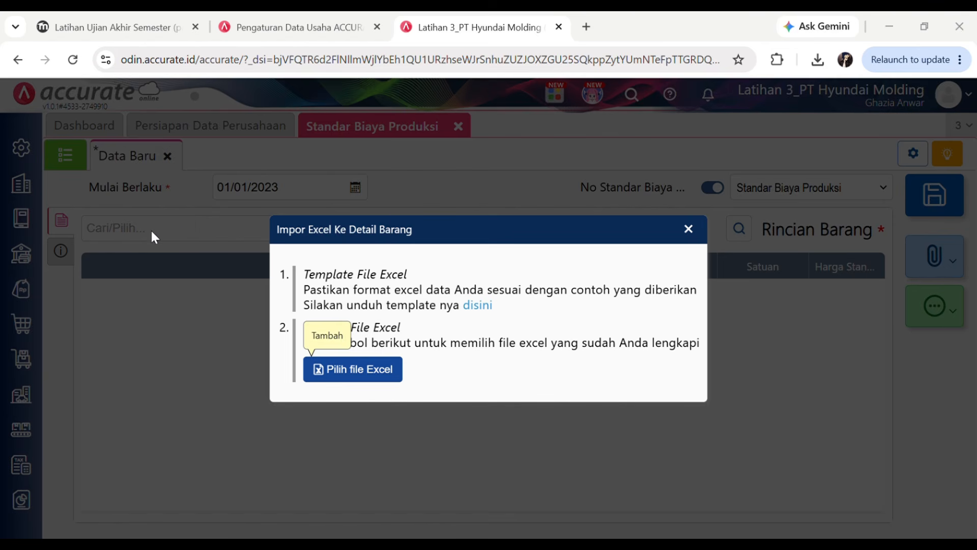
{"action": "left_click", "coordinate": [457, 360]}
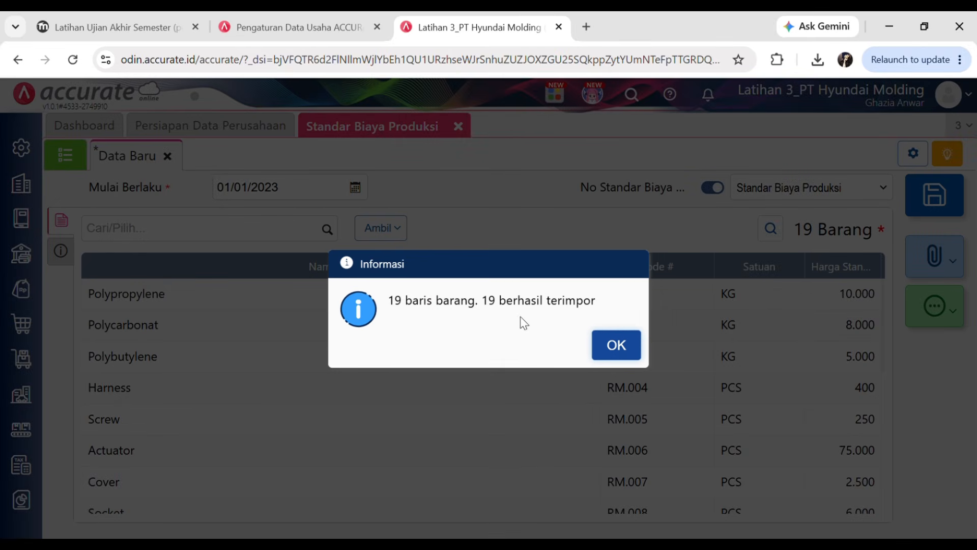
{"action": "left_click", "coordinate": [613, 343]}
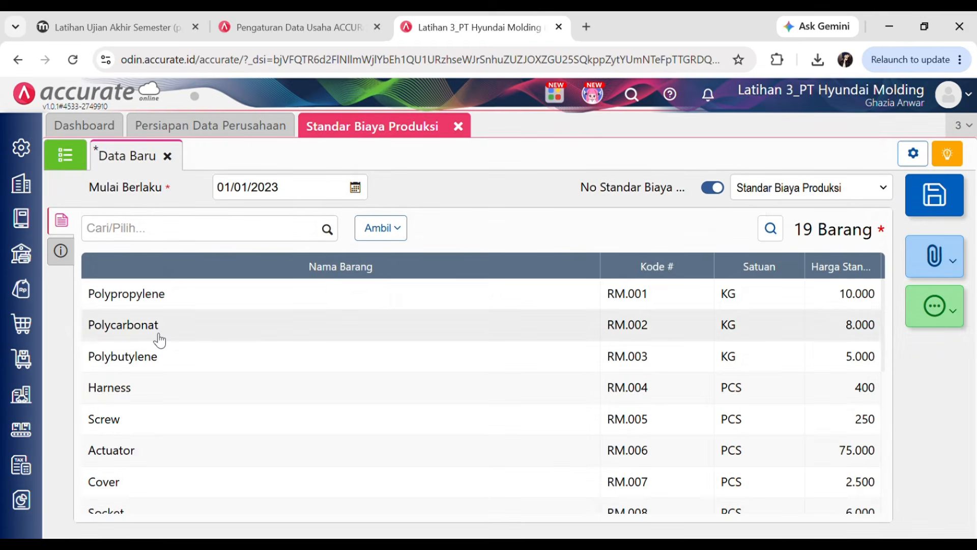
- Compare the imported items with the quiz's standard cost list, noting the Biaya Produksi Lainnya line
{"action": "scroll", "coordinate": [160, 308], "scroll_direction": "down", "scroll_amount": 7}
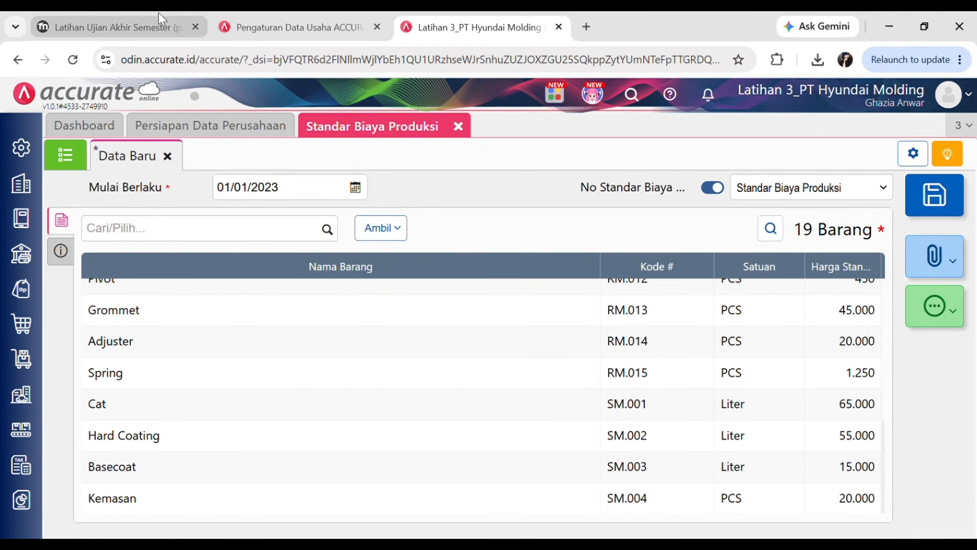
{"action": "left_click", "coordinate": [158, 12]}
{"action": "scroll", "coordinate": [295, 326], "scroll_direction": "up", "scroll_amount": 3}
{"action": "scroll", "coordinate": [294, 327], "scroll_direction": "up", "scroll_amount": 1}
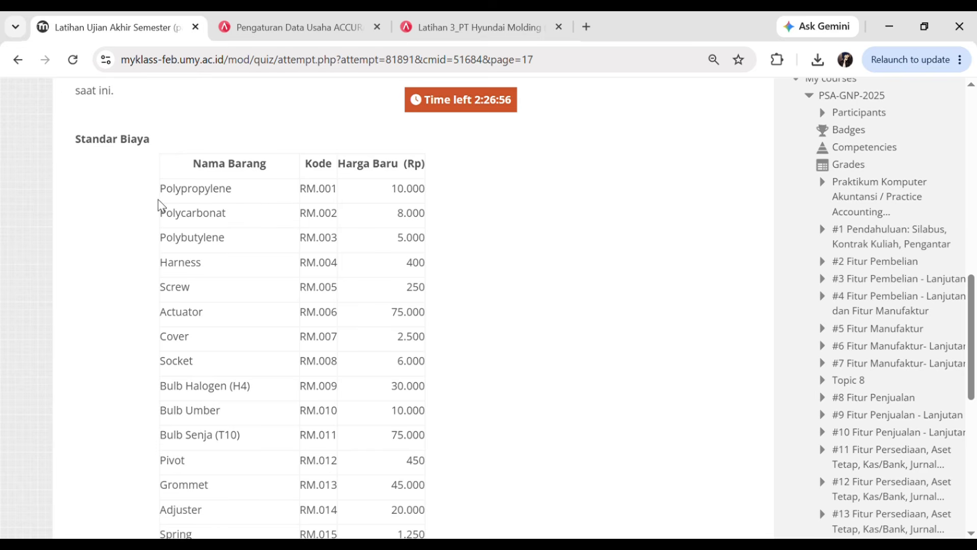
{"action": "scroll", "coordinate": [234, 199], "scroll_direction": "down", "scroll_amount": 1}
{"action": "scroll", "coordinate": [247, 199], "scroll_direction": "up", "scroll_amount": 2}
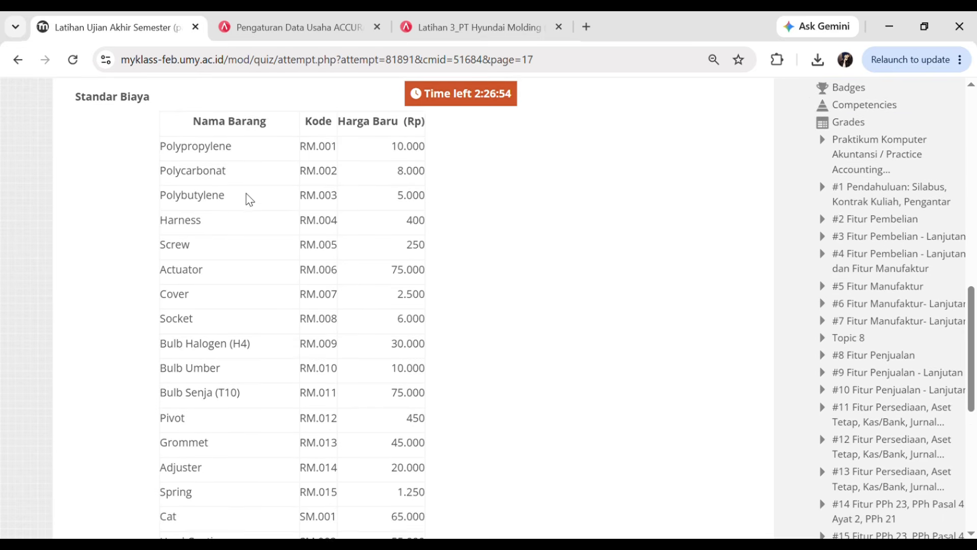
{"action": "scroll", "coordinate": [248, 235], "scroll_direction": "down", "scroll_amount": 2}
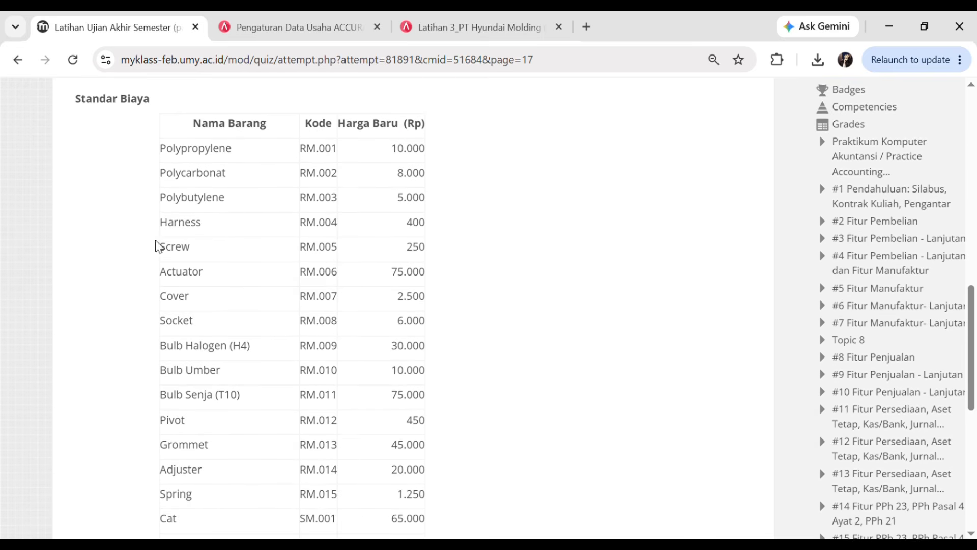
{"action": "scroll", "coordinate": [192, 140], "scroll_direction": "up", "scroll_amount": 1}
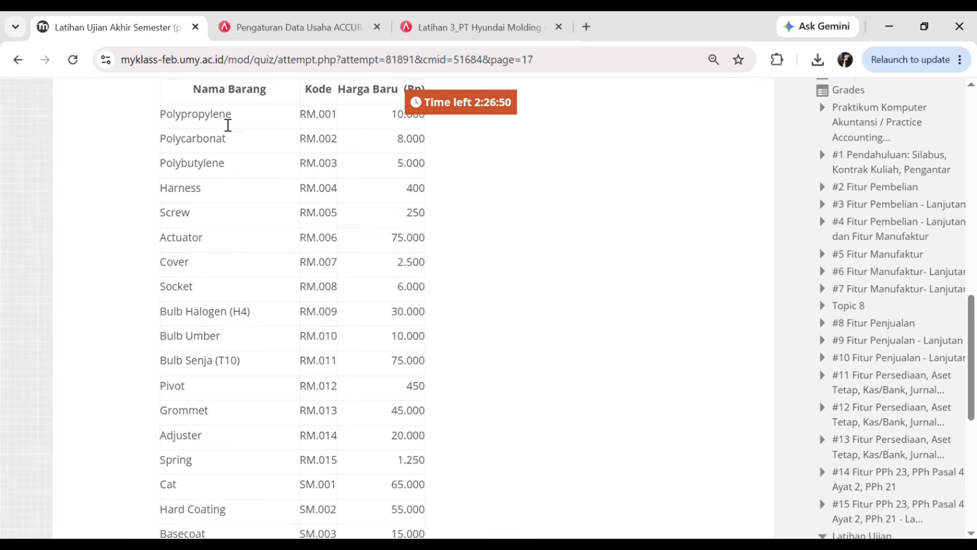
{"action": "scroll", "coordinate": [264, 138], "scroll_direction": "down", "scroll_amount": 5}
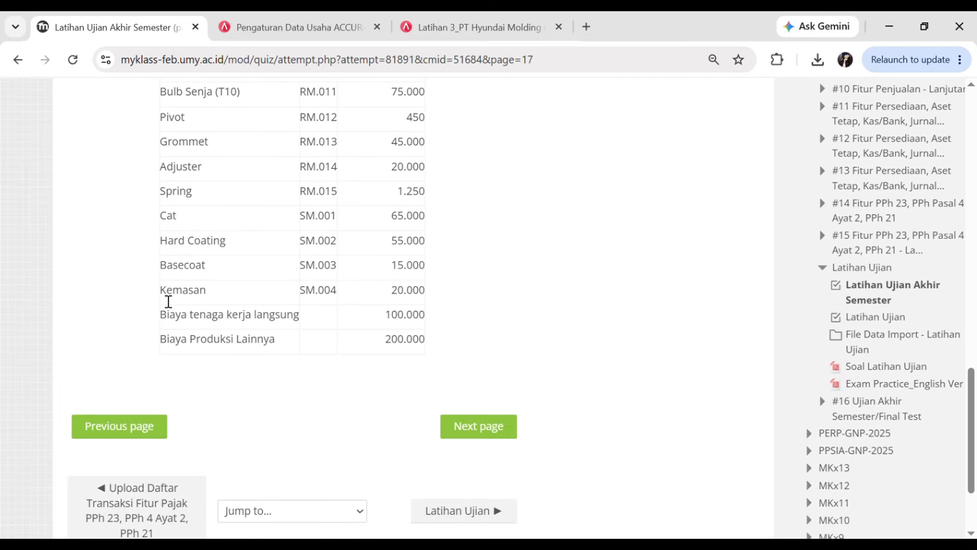
{"action": "left_click_drag", "start_coordinate": [163, 301], "coordinate": [305, 323]}
{"action": "left_click", "coordinate": [235, 301]}
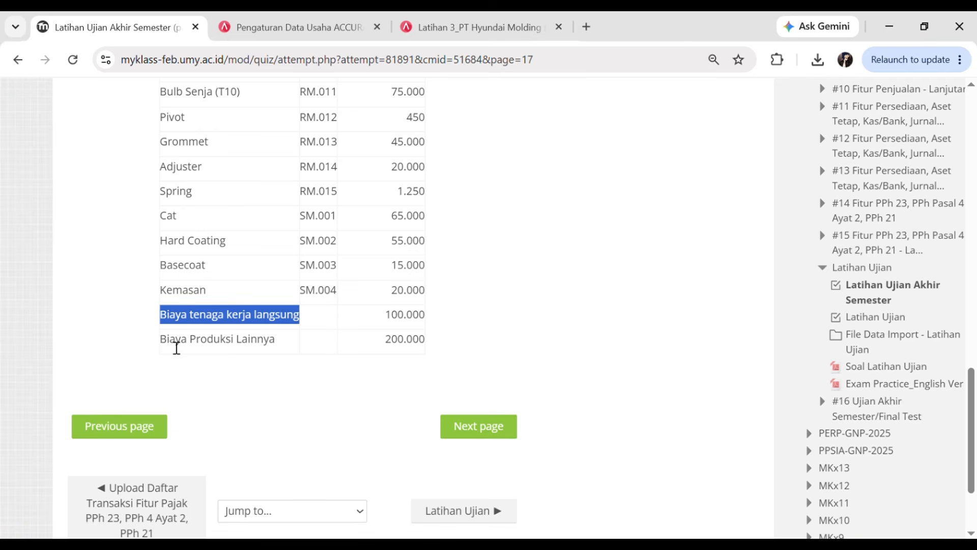
{"action": "left_click_drag", "start_coordinate": [160, 341], "coordinate": [283, 343]}
{"action": "left_click", "coordinate": [456, 247]}
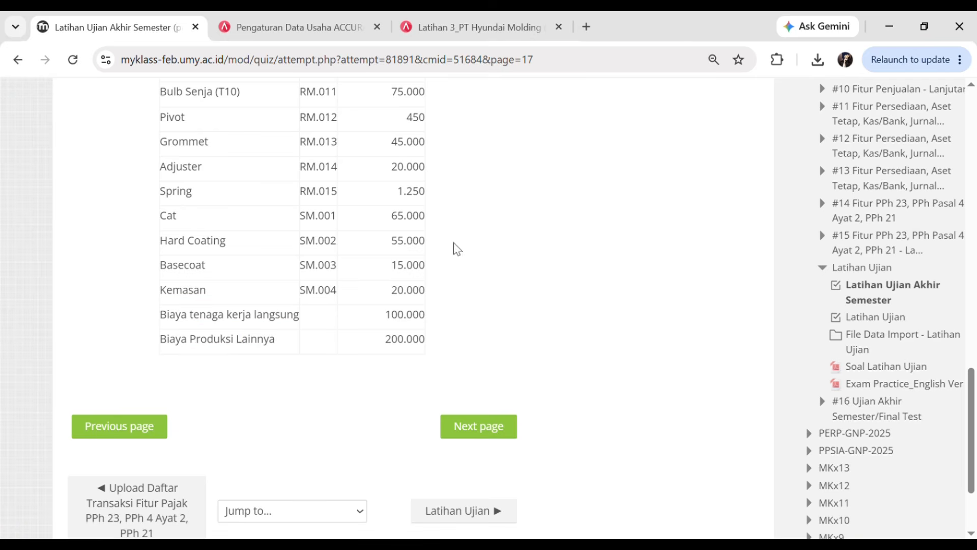
- Recheck the item table against the quiz list, then bring up the Pengaturan settings
{"action": "left_click", "coordinate": [476, 15]}
{"action": "scroll", "coordinate": [377, 351], "scroll_direction": "up", "scroll_amount": 5}
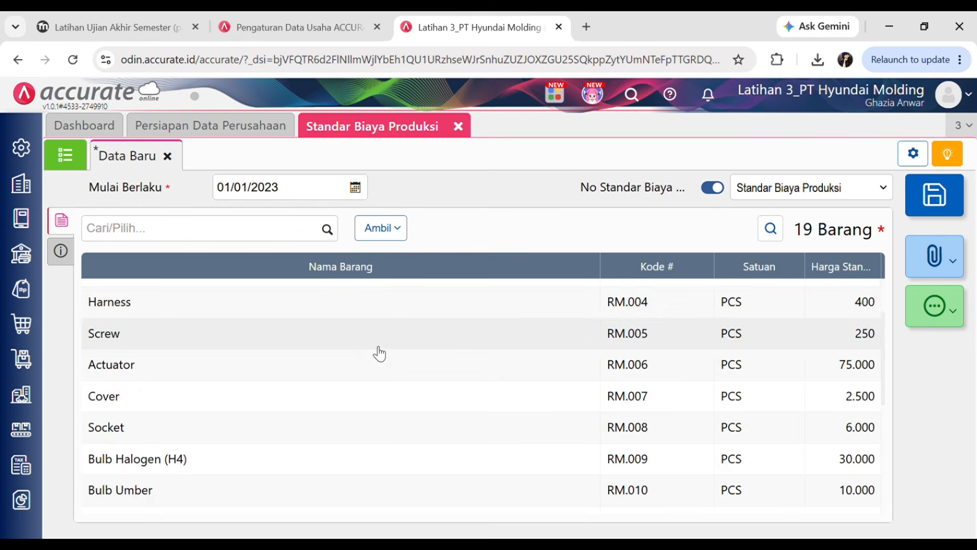
{"action": "scroll", "coordinate": [375, 352], "scroll_direction": "down", "scroll_amount": 5}
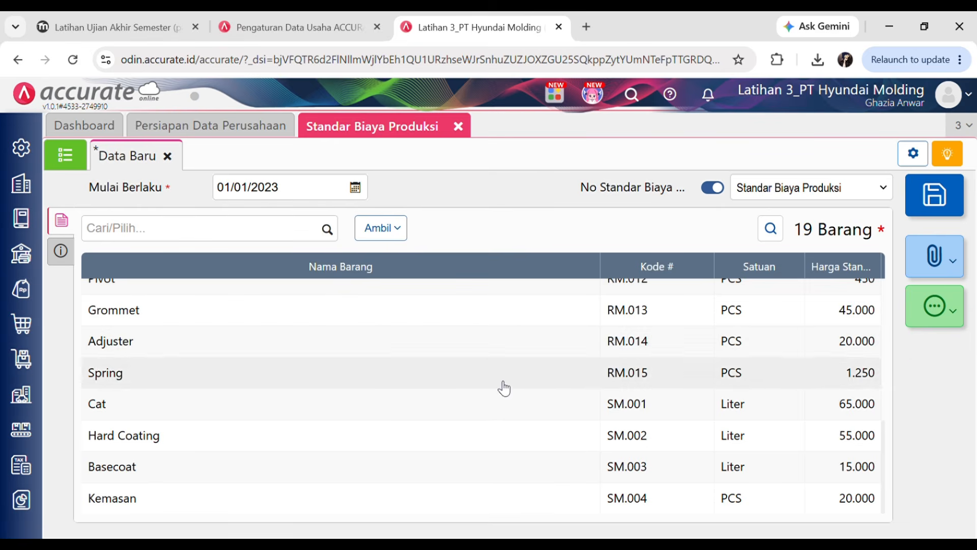
{"action": "scroll", "coordinate": [420, 364], "scroll_direction": "up", "scroll_amount": 7}
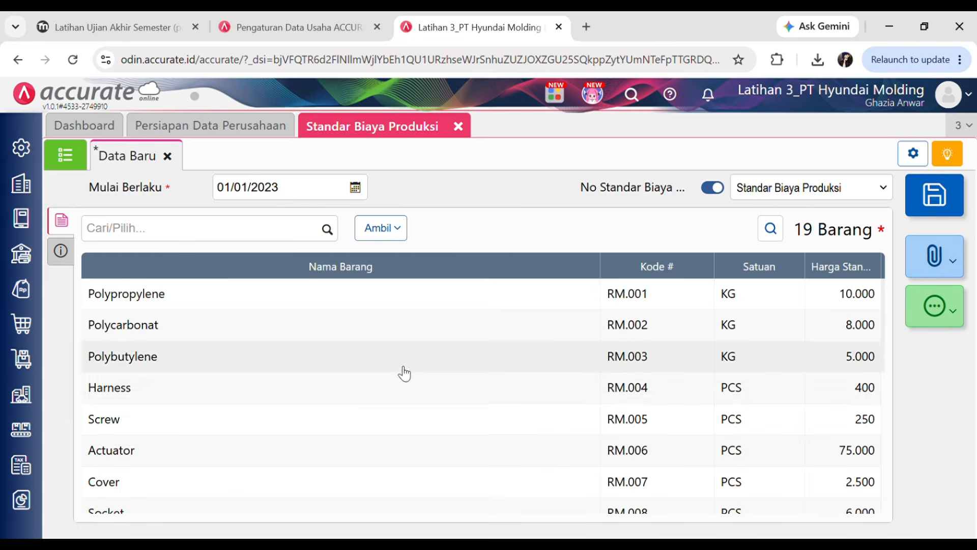
{"action": "left_click", "coordinate": [106, 18]}
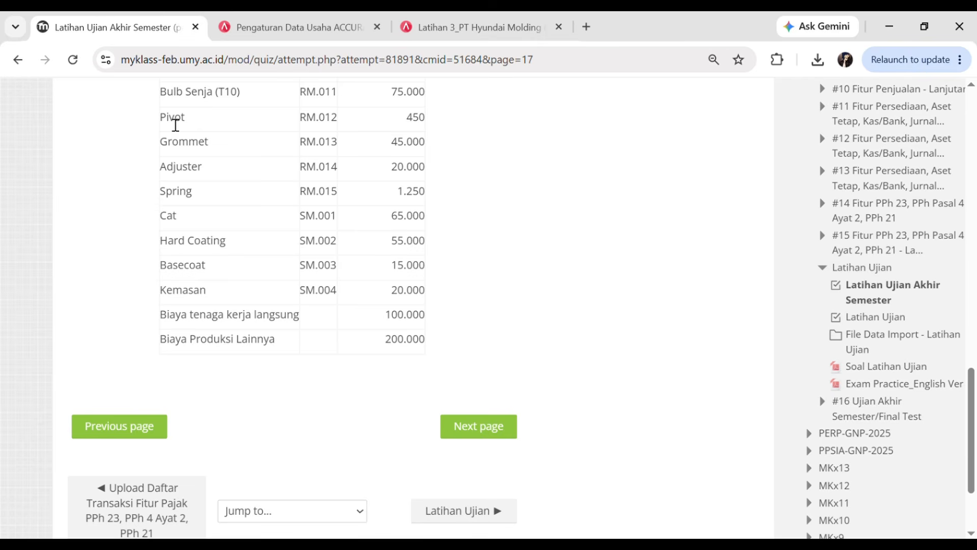
{"action": "scroll", "coordinate": [203, 377], "scroll_direction": "up", "scroll_amount": 1}
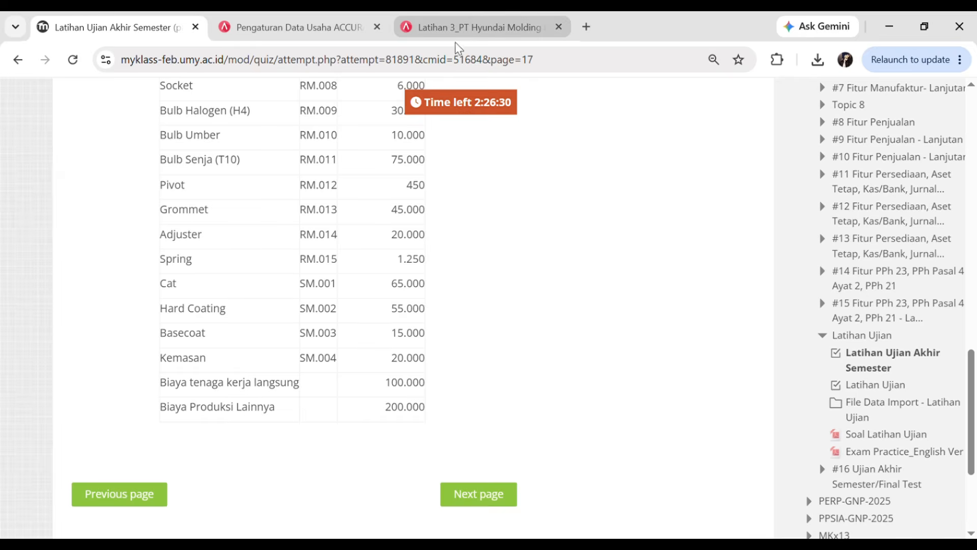
{"action": "left_click", "coordinate": [452, 26]}
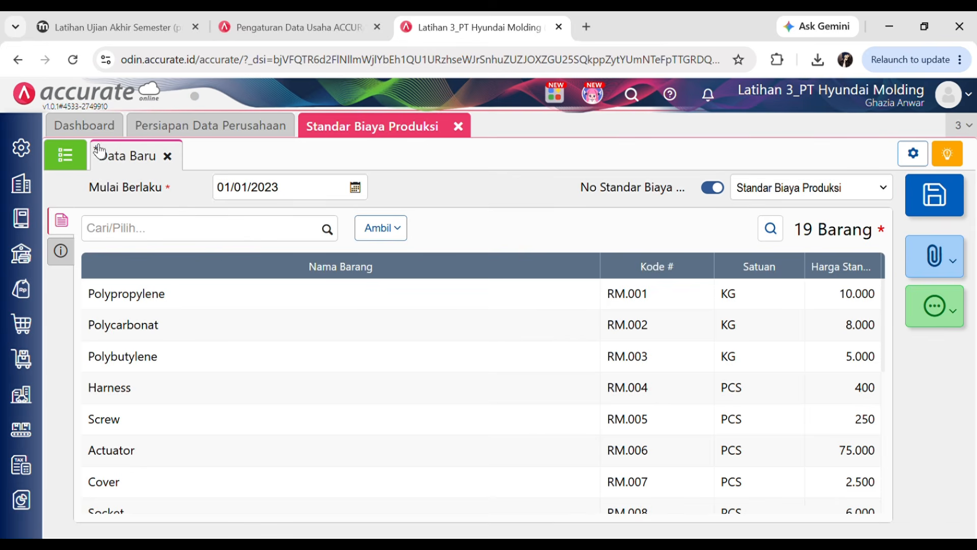
{"action": "left_click", "coordinate": [21, 153]}
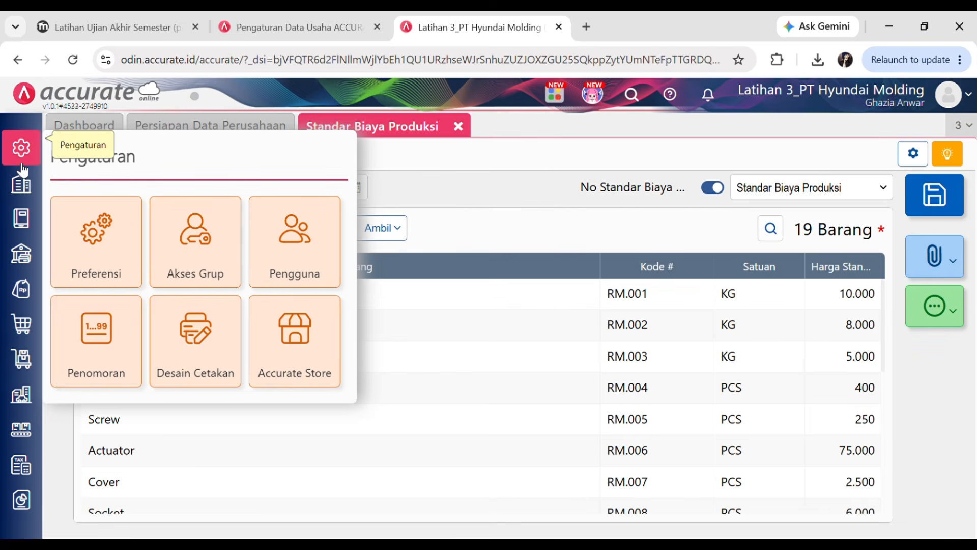
- In Preferensi > Akun Perkiraan, remove [6999] Beban Operasional Lainnya from the Beban accounts
{"action": "left_click", "coordinate": [96, 258]}
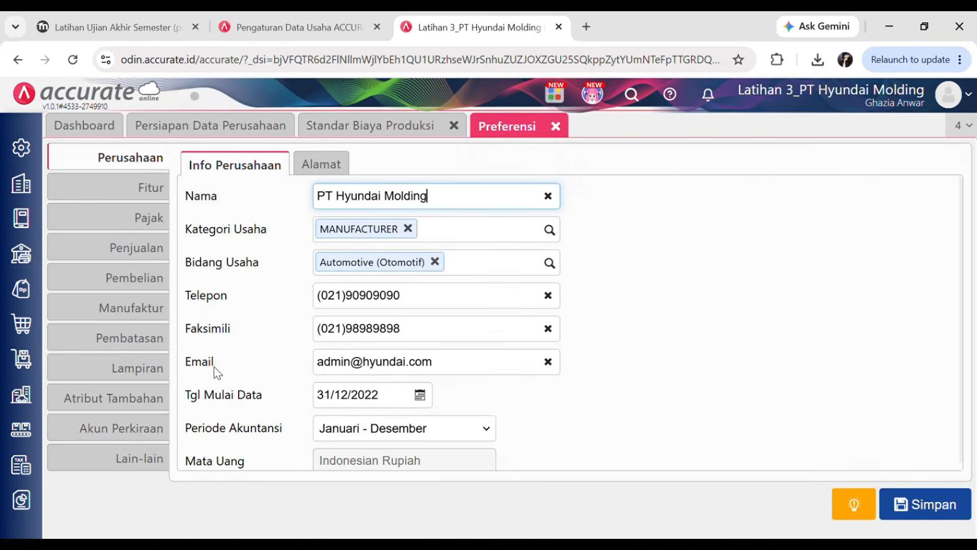
{"action": "left_click", "coordinate": [94, 430]}
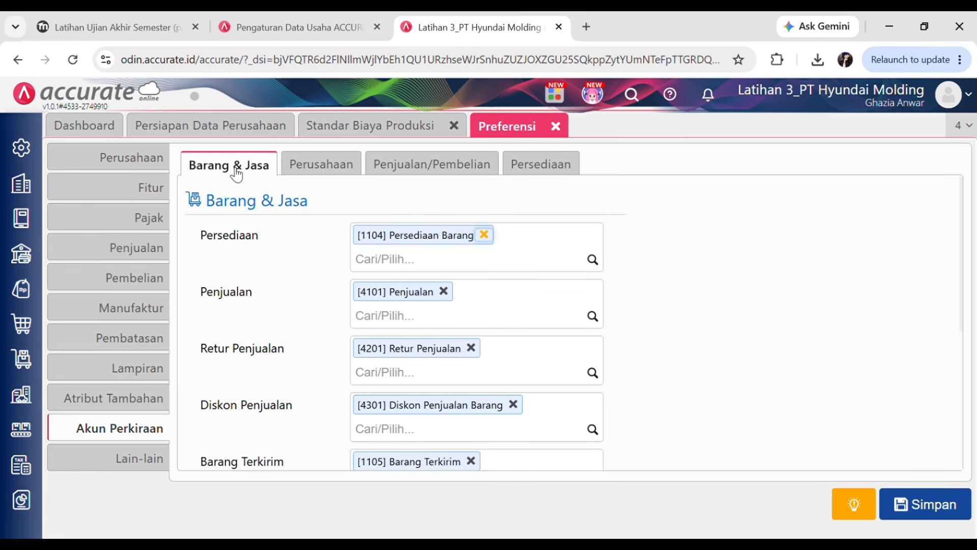
{"action": "scroll", "coordinate": [619, 362], "scroll_direction": "down", "scroll_amount": 4}
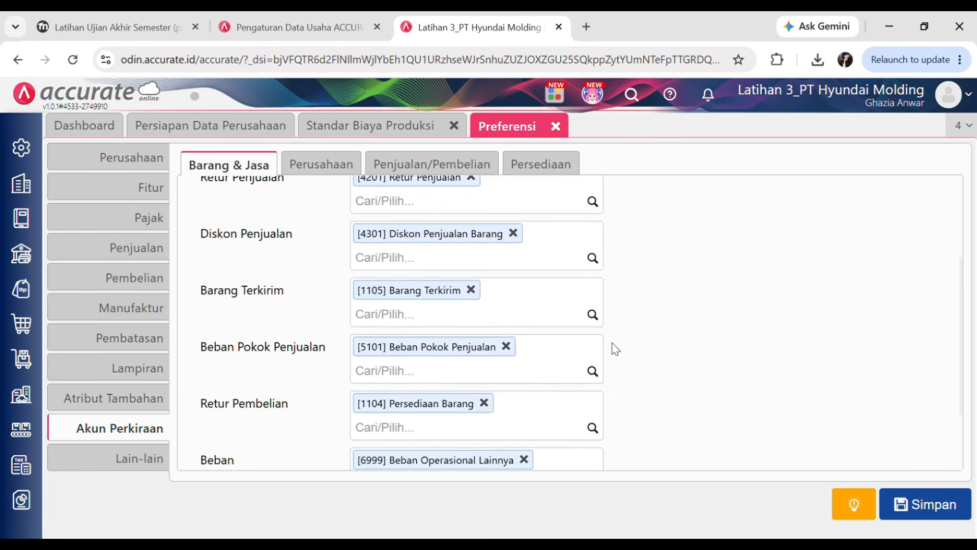
{"action": "scroll", "coordinate": [616, 346], "scroll_direction": "down", "scroll_amount": 1}
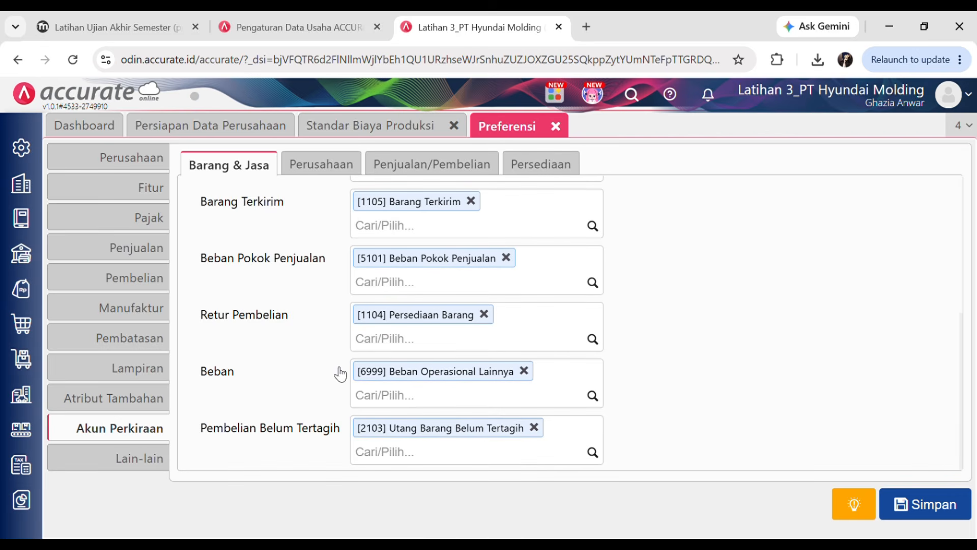
{"action": "left_click", "coordinate": [525, 371]}
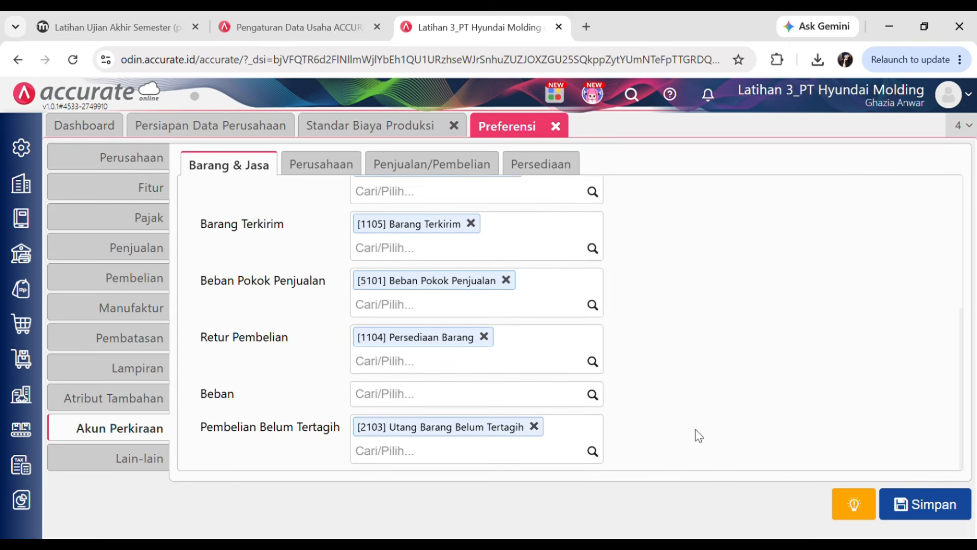
- Add 5104 Biaya Tenaga Kerja Langsung and 5103 Biaya Overhead Pabrik as Beban accounts and save
{"action": "left_click", "coordinate": [596, 396]}
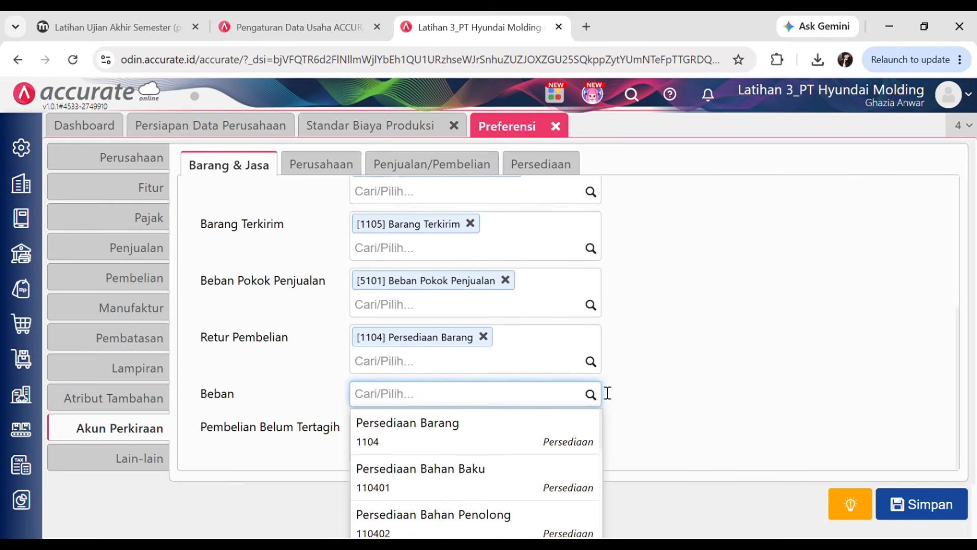
{"action": "type", "text": "tena"}
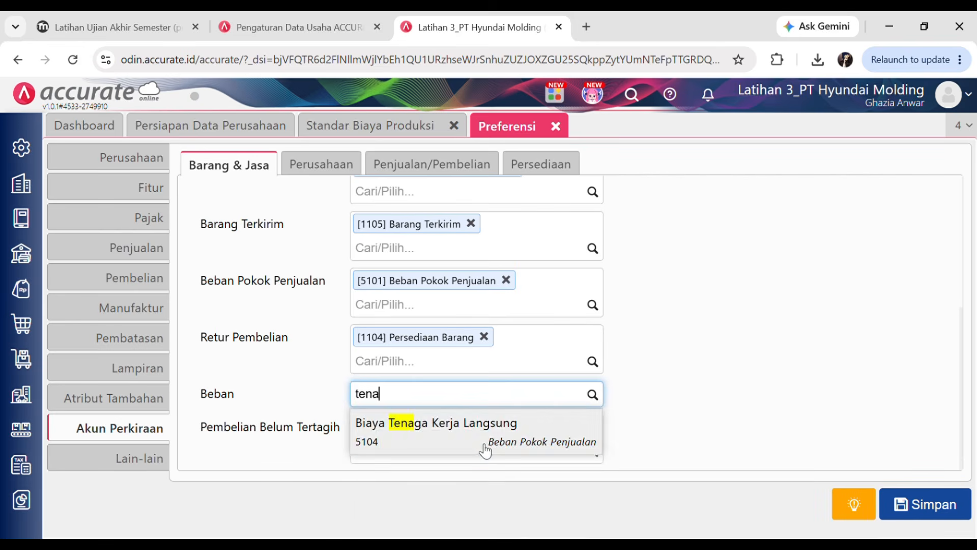
{"action": "left_click", "coordinate": [484, 448]}
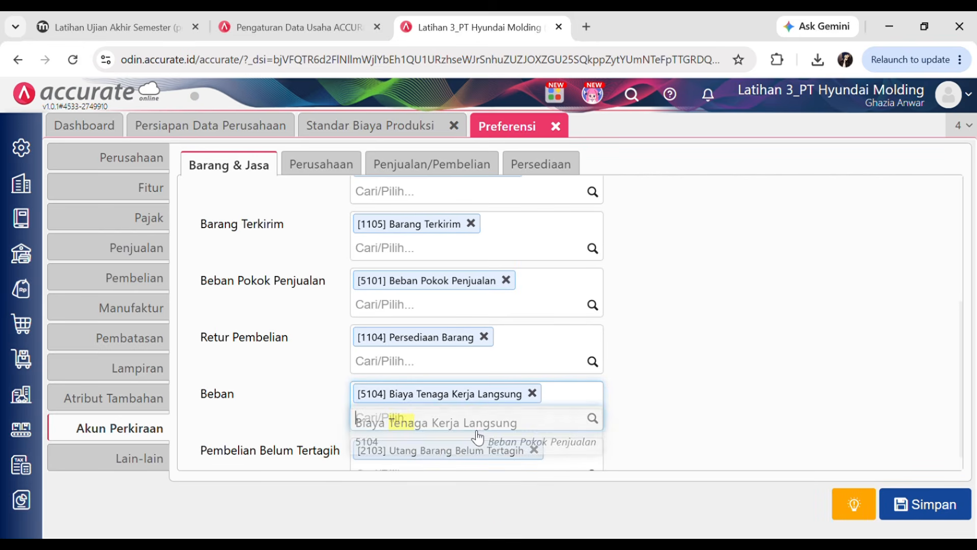
{"action": "left_click", "coordinate": [594, 420]}
{"action": "type", "text": "o"}
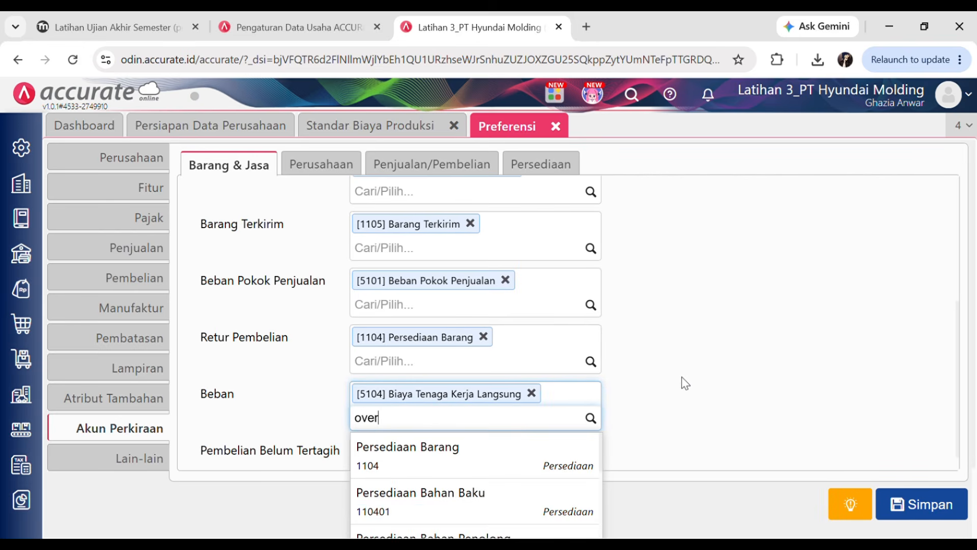
{"action": "type", "text": "ver"}
{"action": "left_click", "coordinate": [436, 464]}
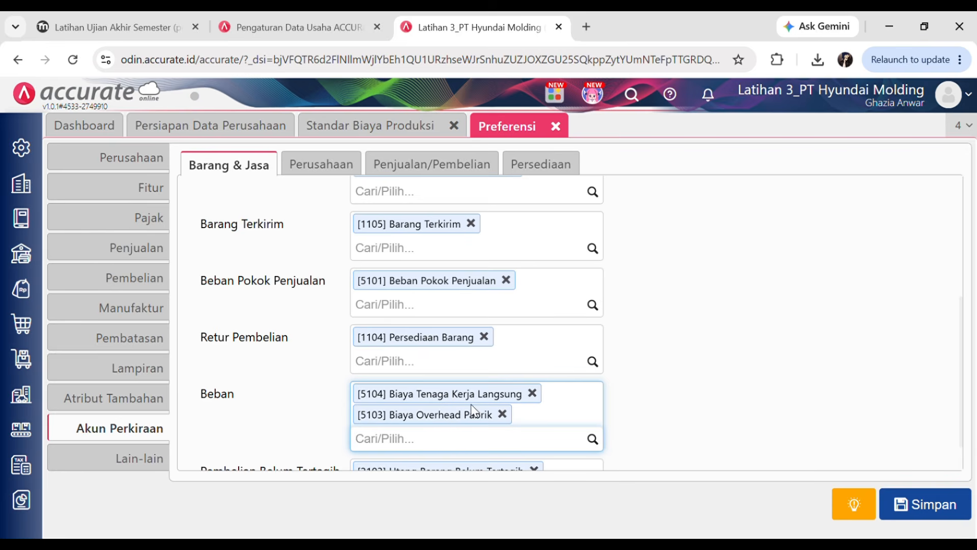
{"action": "left_click", "coordinate": [938, 506]}
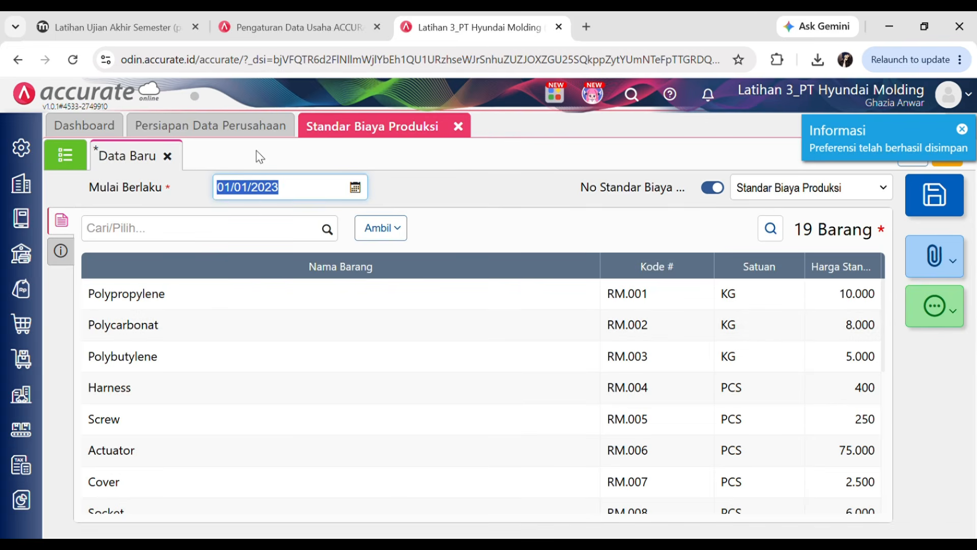
{"action": "left_click", "coordinate": [484, 190]}
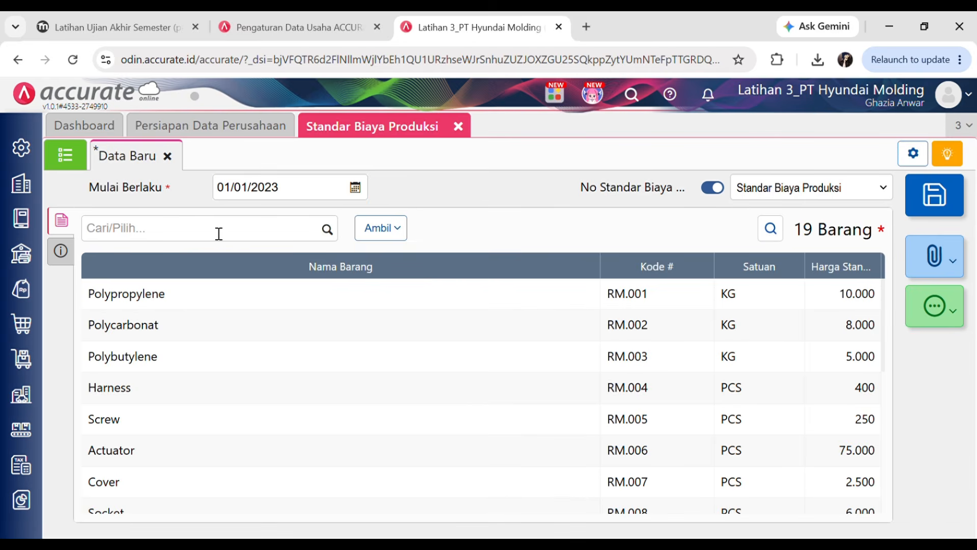
{"action": "left_click", "coordinate": [198, 235]}
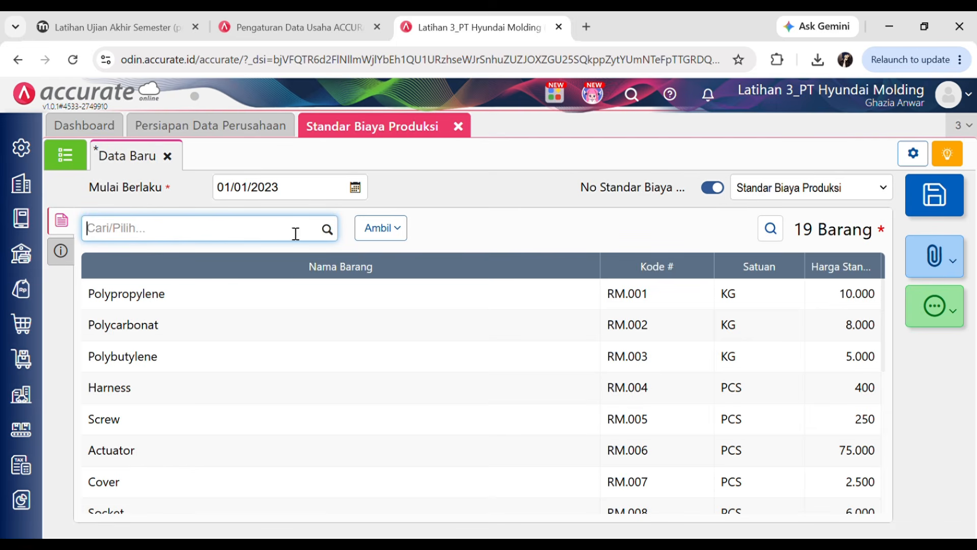
{"action": "left_click", "coordinate": [327, 229]}
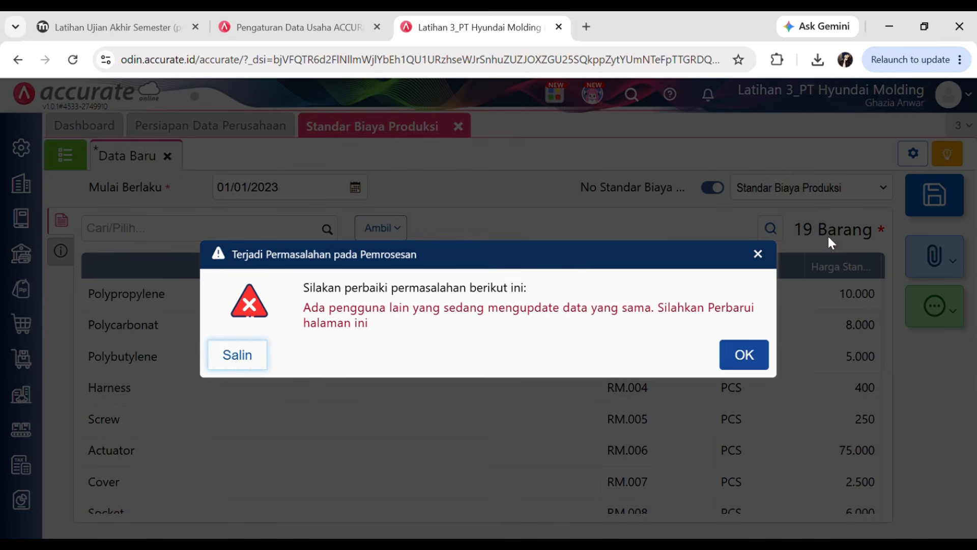
{"action": "left_click", "coordinate": [759, 254]}
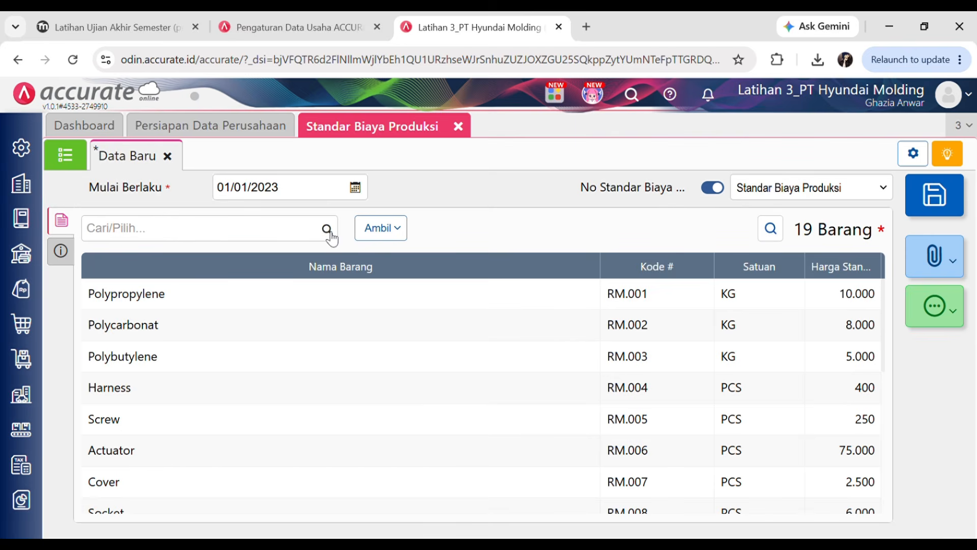
- Start a new Barang & Jasa item named Biaya Tenaga Kerja Langsung with type Biaya Produksi
{"action": "left_click", "coordinate": [23, 363]}
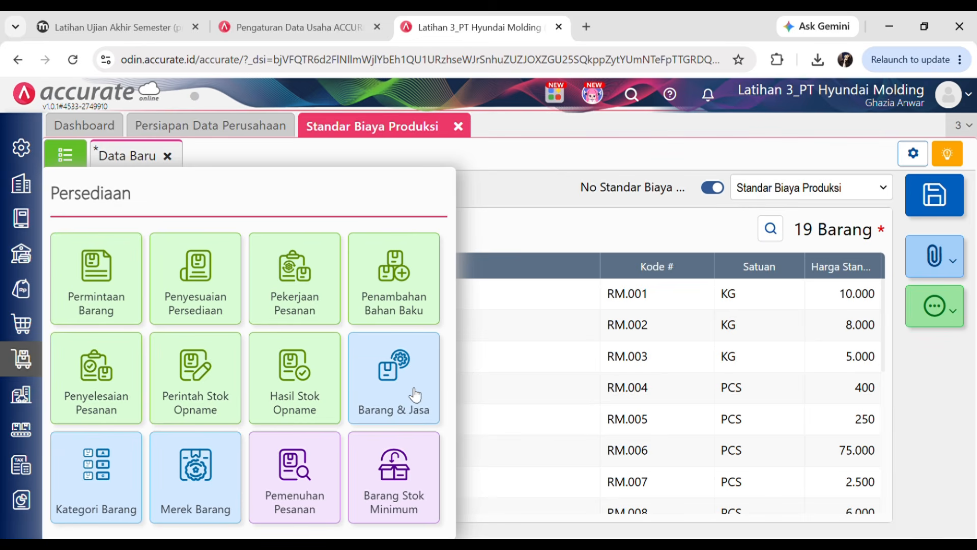
{"action": "left_click", "coordinate": [397, 379]}
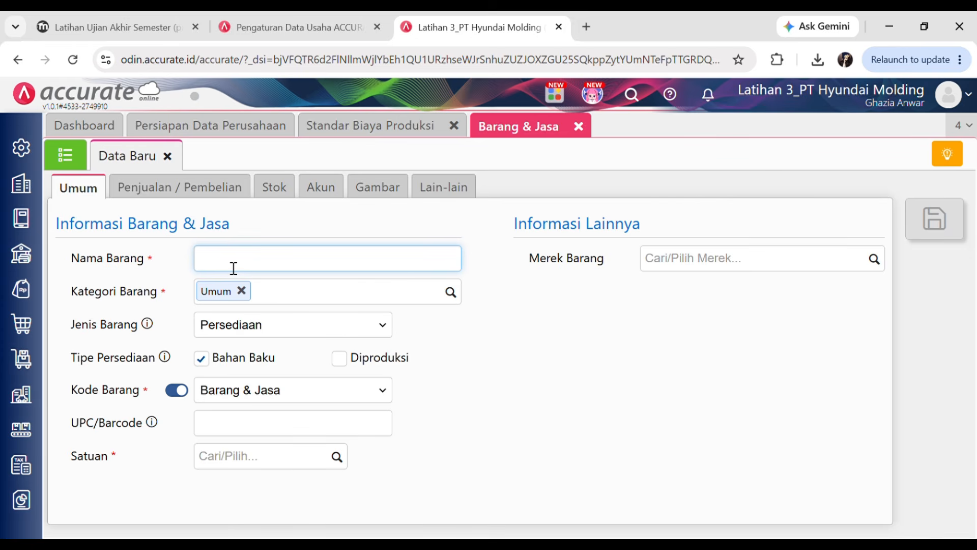
{"action": "left_click", "coordinate": [235, 233]}
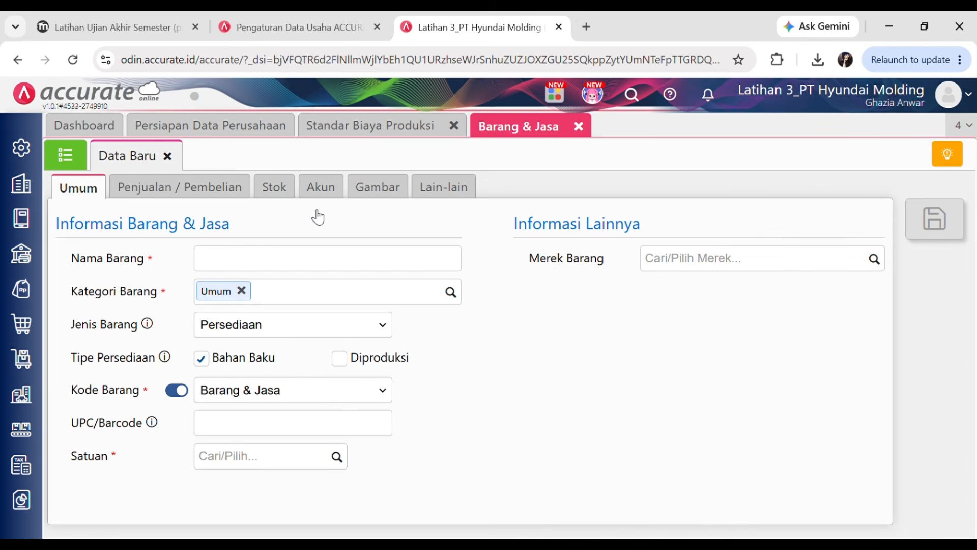
{"action": "left_click", "coordinate": [360, 269]}
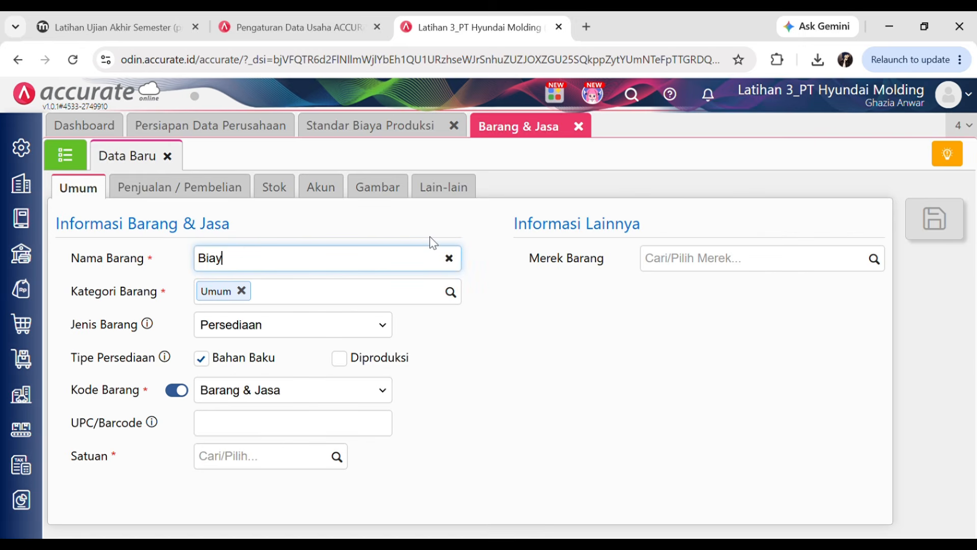
{"action": "type", "text": "Tenaga Kerja Langsung"}
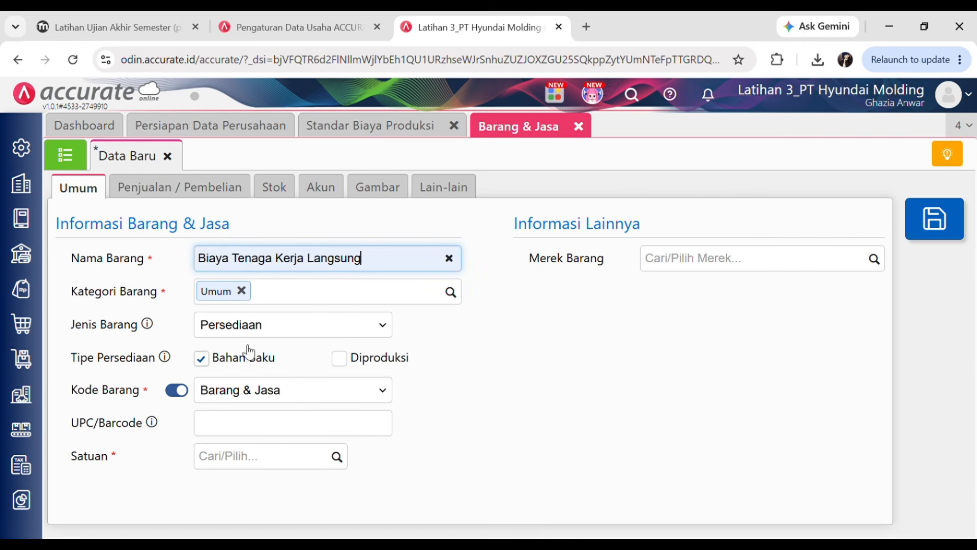
{"action": "left_click", "coordinate": [230, 325]}
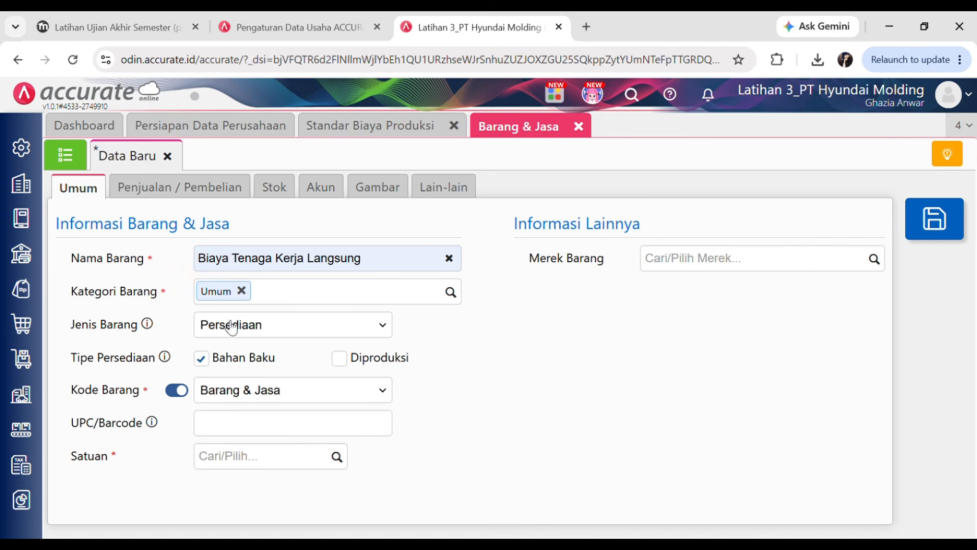
{"action": "left_click", "coordinate": [228, 432]}
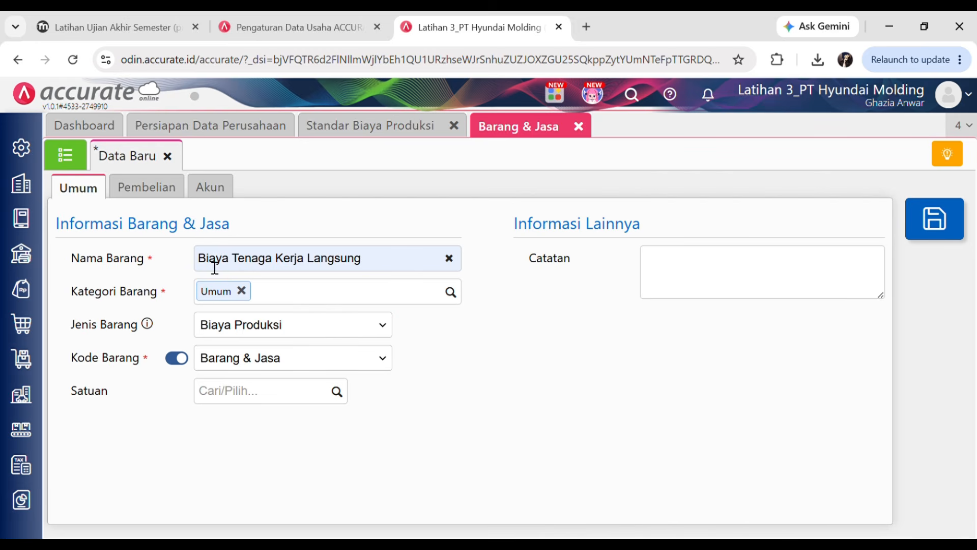
- Add Jam as the item's unit of measure
{"action": "left_click_drag", "start_coordinate": [204, 261], "coordinate": [229, 265]}
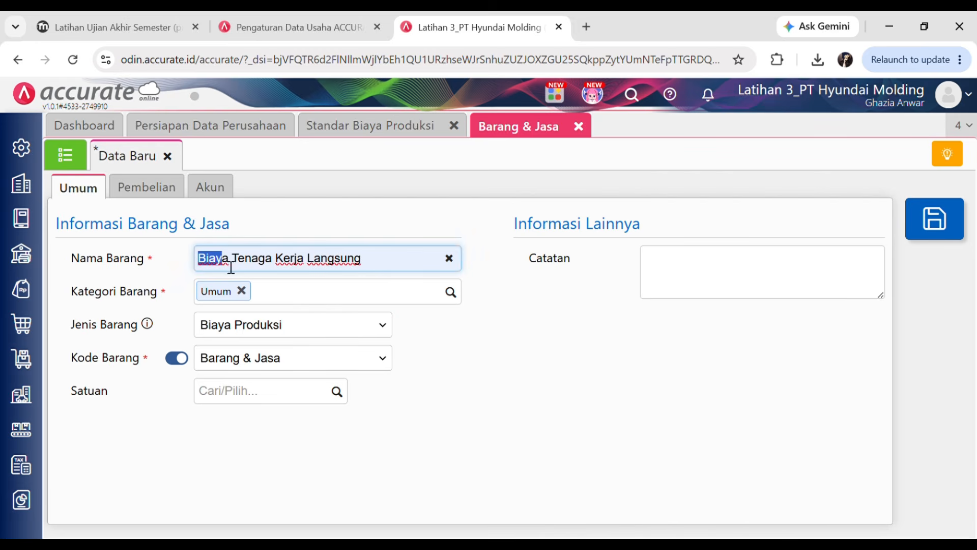
{"action": "left_click", "coordinate": [478, 391]}
{"action": "left_click", "coordinate": [348, 335]}
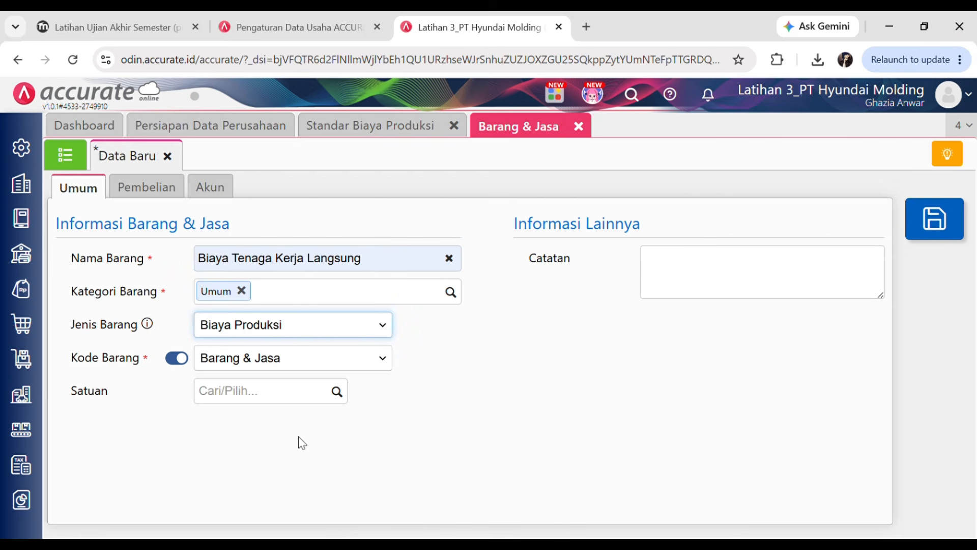
{"action": "left_click", "coordinate": [488, 450]}
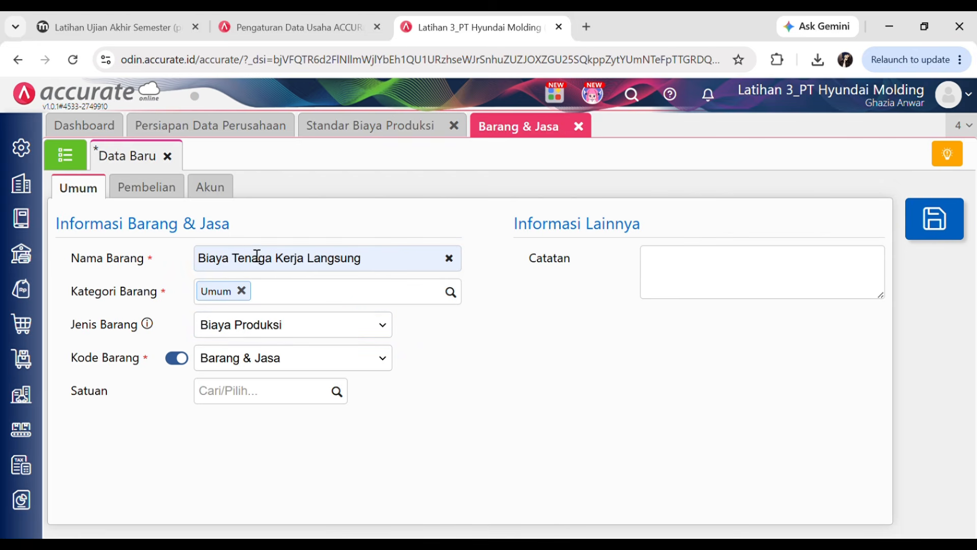
{"action": "left_click", "coordinate": [251, 401]}
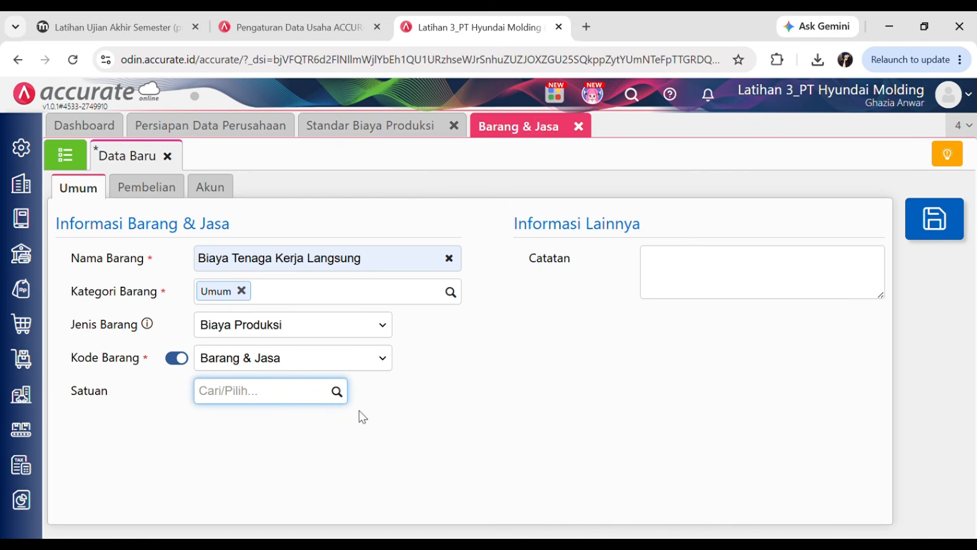
{"action": "left_click", "coordinate": [517, 453]}
{"action": "left_click", "coordinate": [233, 397]}
{"action": "type", "text": "Jam"}
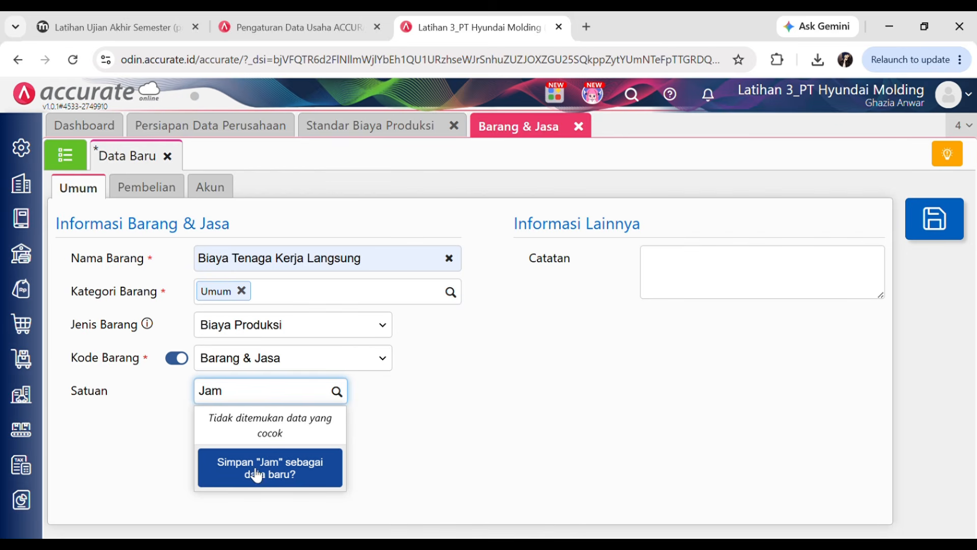
{"action": "left_click", "coordinate": [294, 477]}
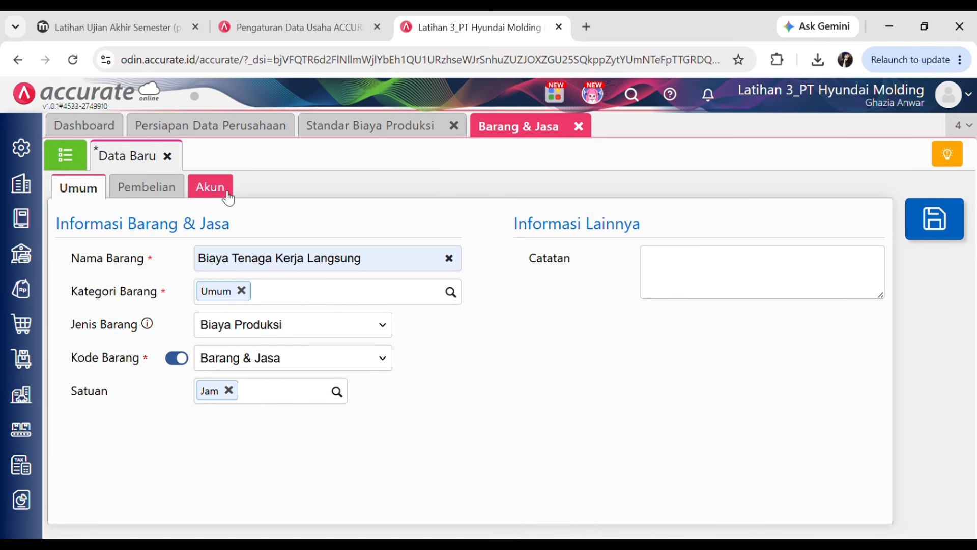
- Set the item's Beban account to 5104 Biaya Tenaga Kerja Langsung and save it
{"action": "left_click", "coordinate": [212, 196]}
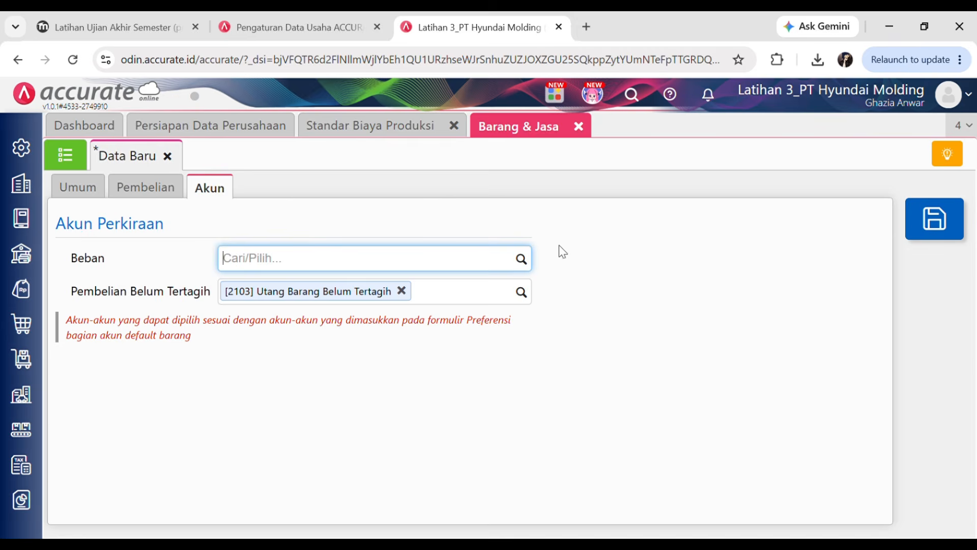
{"action": "left_click", "coordinate": [521, 259]}
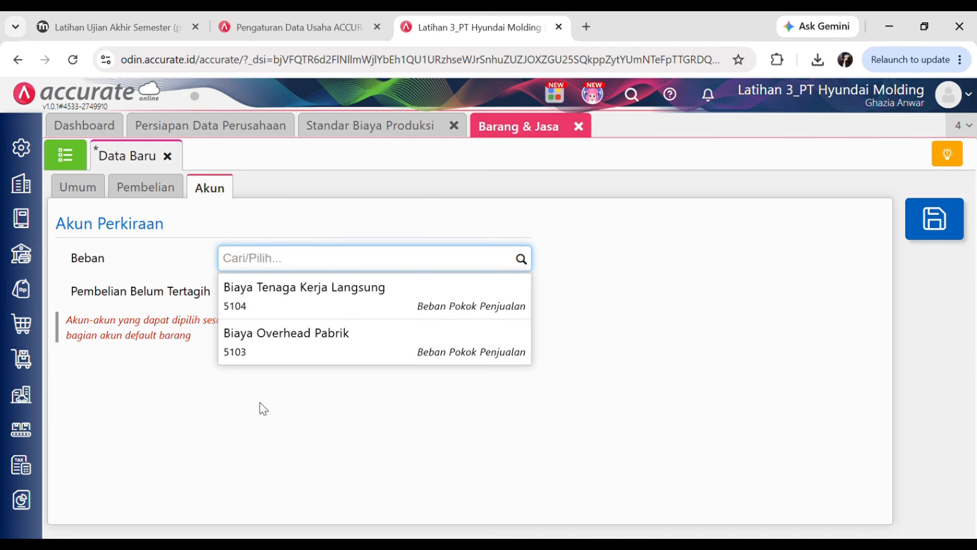
{"action": "left_click", "coordinate": [79, 260]}
{"action": "double_click", "coordinate": [80, 261]}
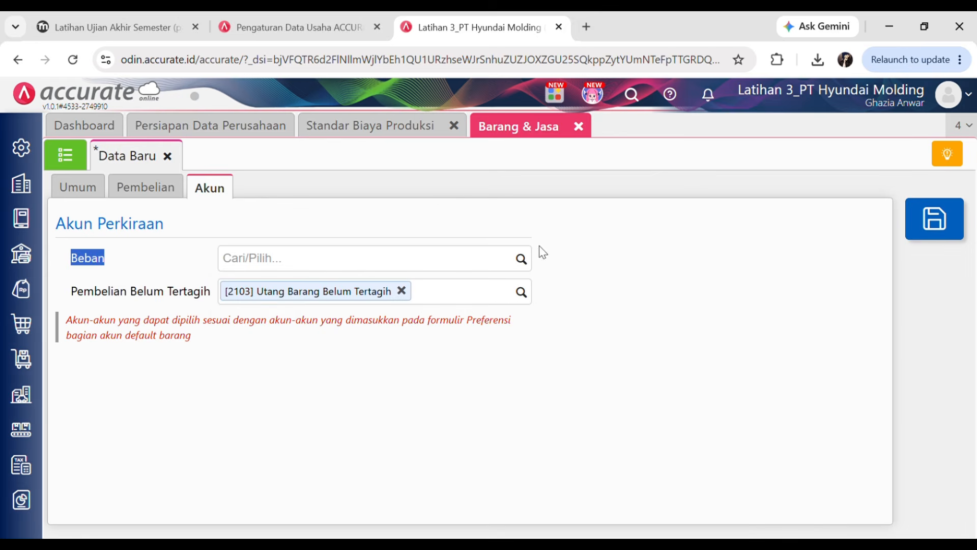
{"action": "left_click", "coordinate": [521, 260]}
{"action": "left_click", "coordinate": [342, 312]}
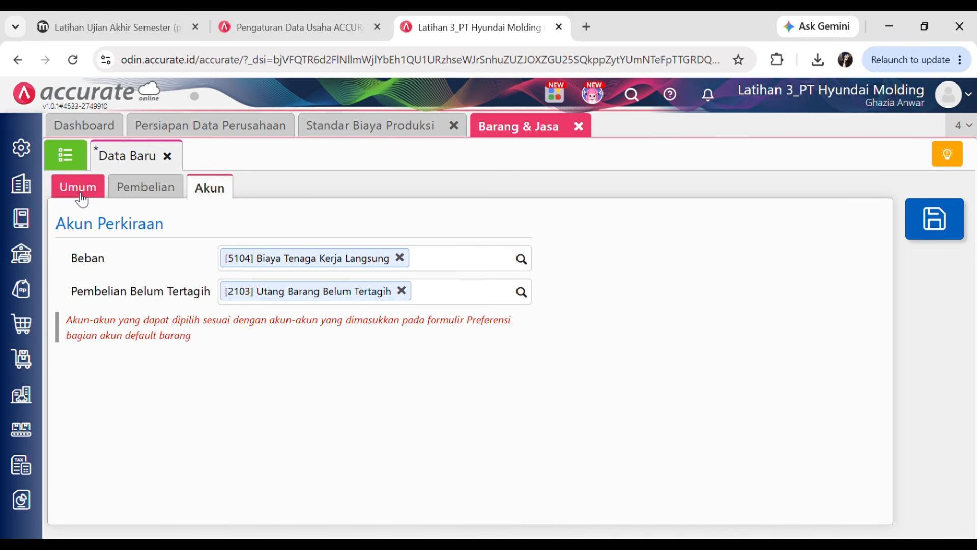
{"action": "left_click", "coordinate": [929, 219]}
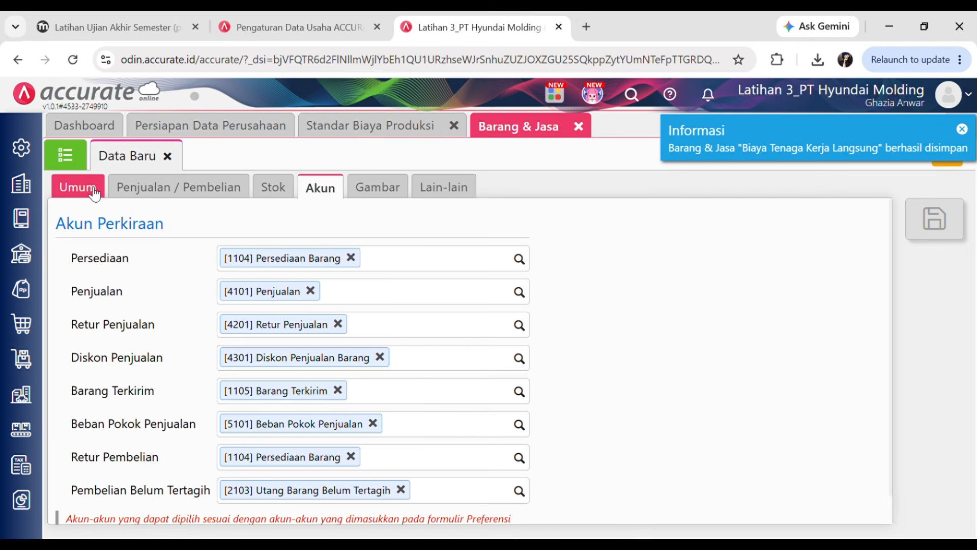
- On the Umum tab, enter 'Biaya Produksi Lainnya' as Nama Barang and choose Jenis Barang Biaya Produksi
{"action": "left_click", "coordinate": [94, 191]}
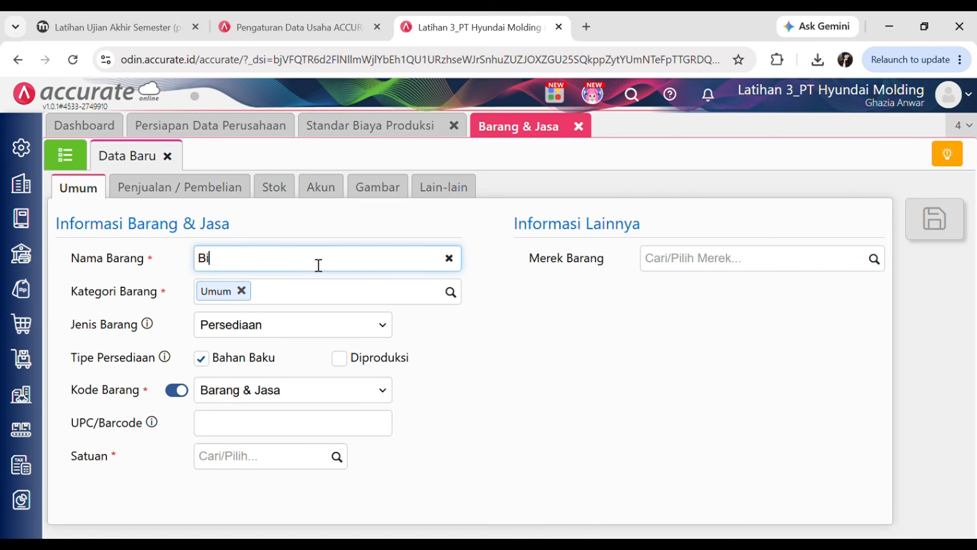
{"action": "type", "text": "Biaya Produksi Lainnya"}
{"action": "left_click", "coordinate": [338, 307]}
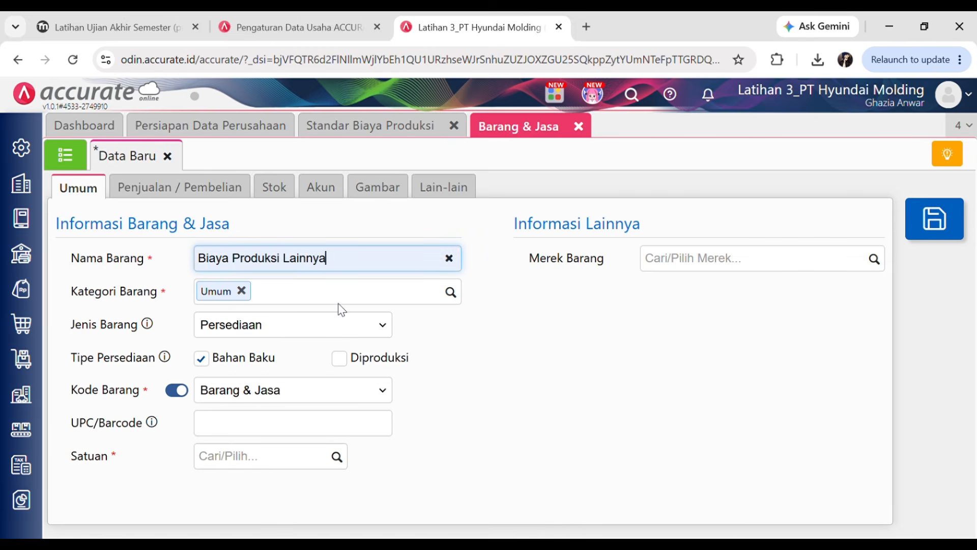
{"action": "left_click", "coordinate": [418, 322]}
{"action": "left_click", "coordinate": [355, 334]}
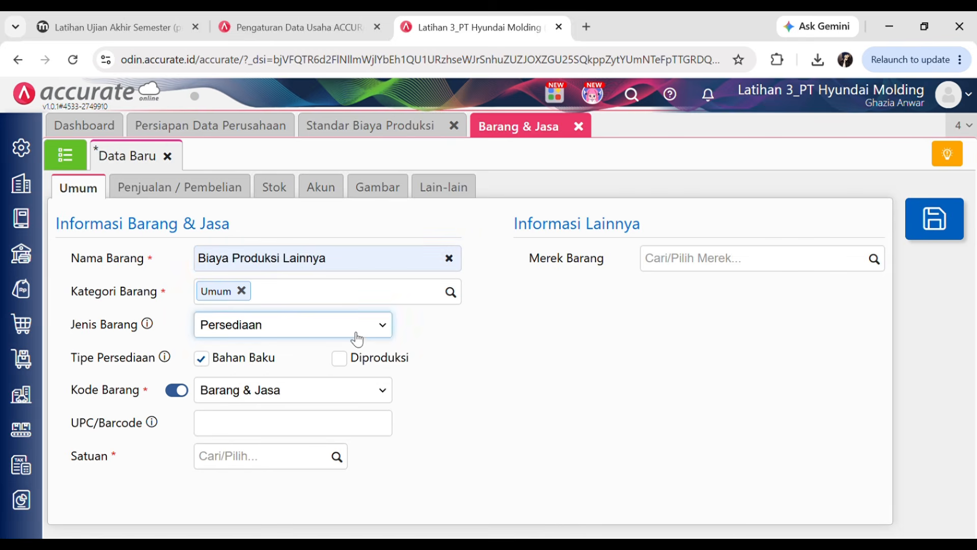
{"action": "left_click", "coordinate": [252, 432]}
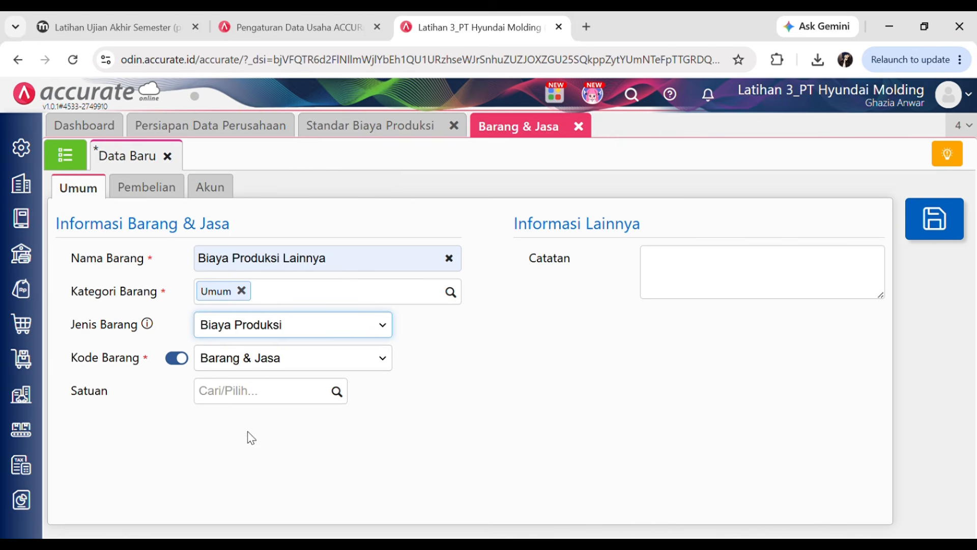
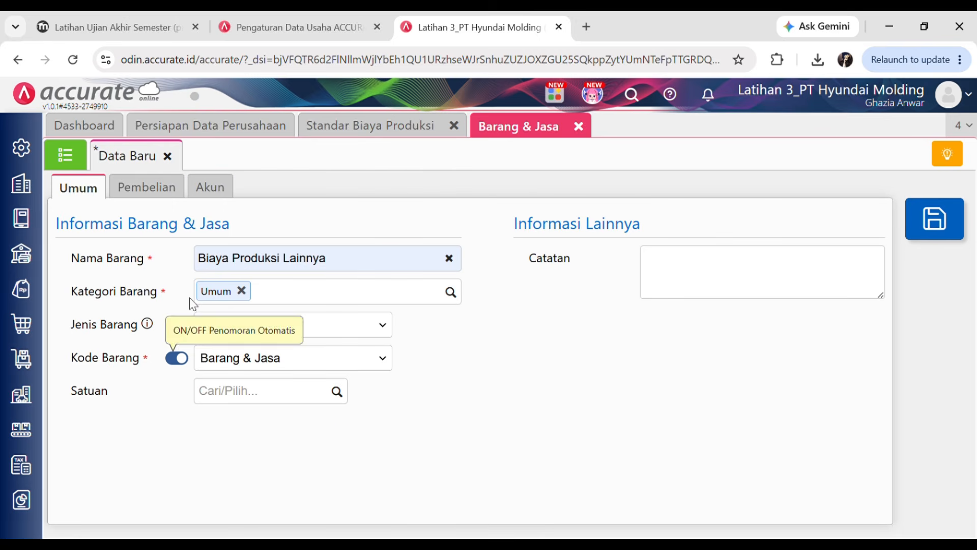
- Give Biaya Produksi Lainnya the Beban account 5103 Biaya Overhead Pabrik, save it, and close the form
{"action": "left_click", "coordinate": [224, 194]}
{"action": "left_click", "coordinate": [428, 253]}
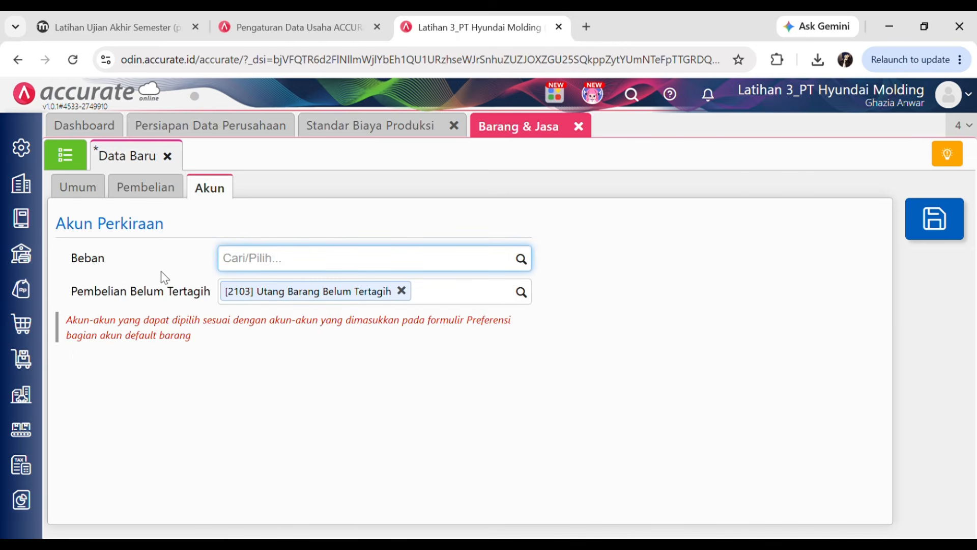
{"action": "left_click", "coordinate": [524, 263]}
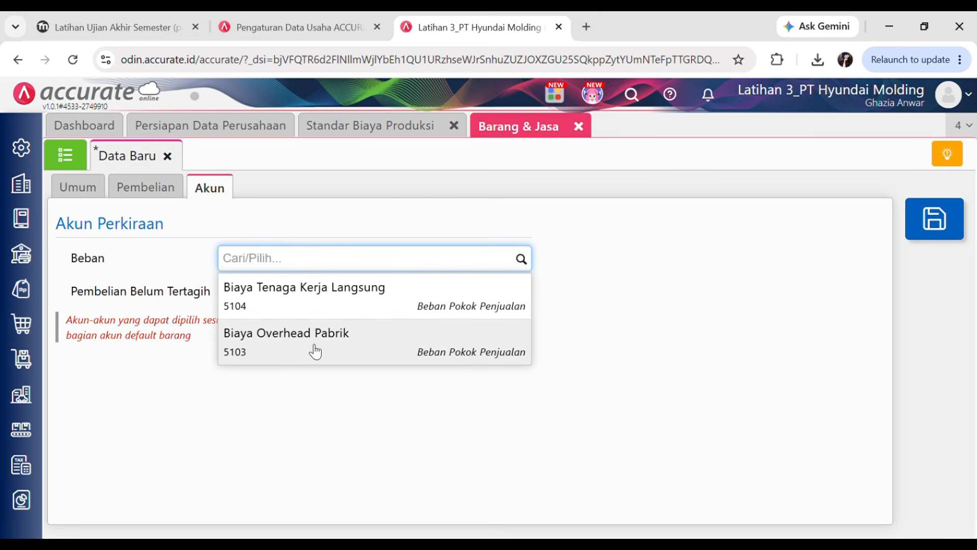
{"action": "left_click", "coordinate": [307, 349]}
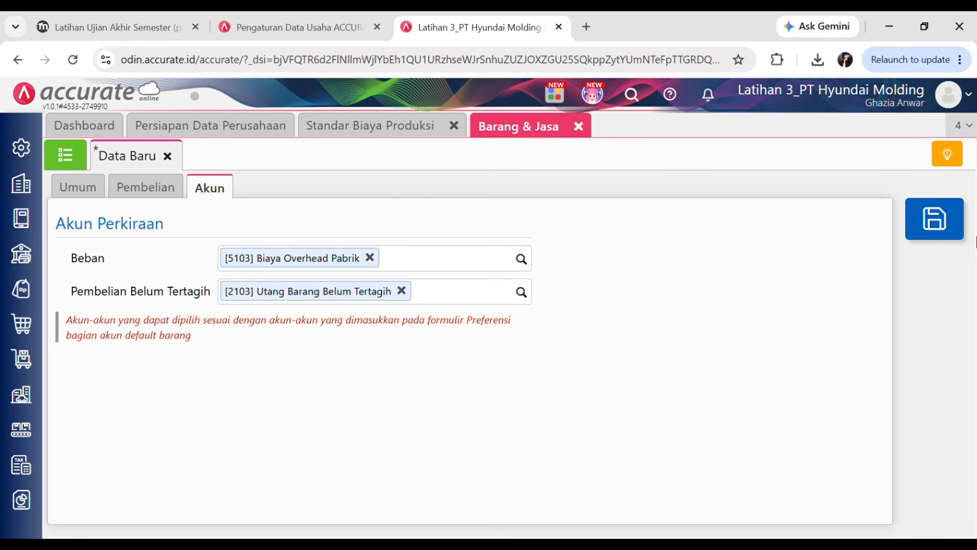
{"action": "left_click", "coordinate": [962, 244]}
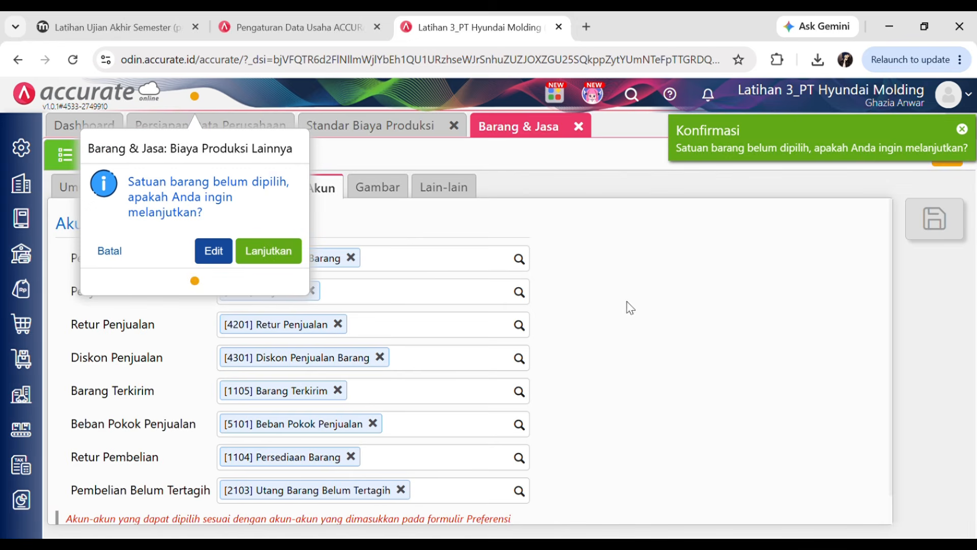
{"action": "left_click", "coordinate": [288, 258]}
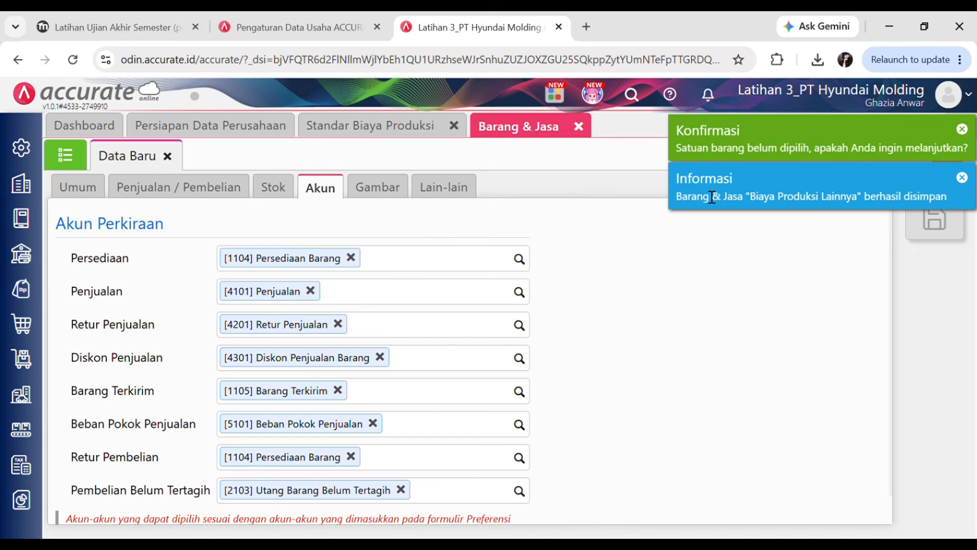
{"action": "left_click", "coordinate": [581, 128]}
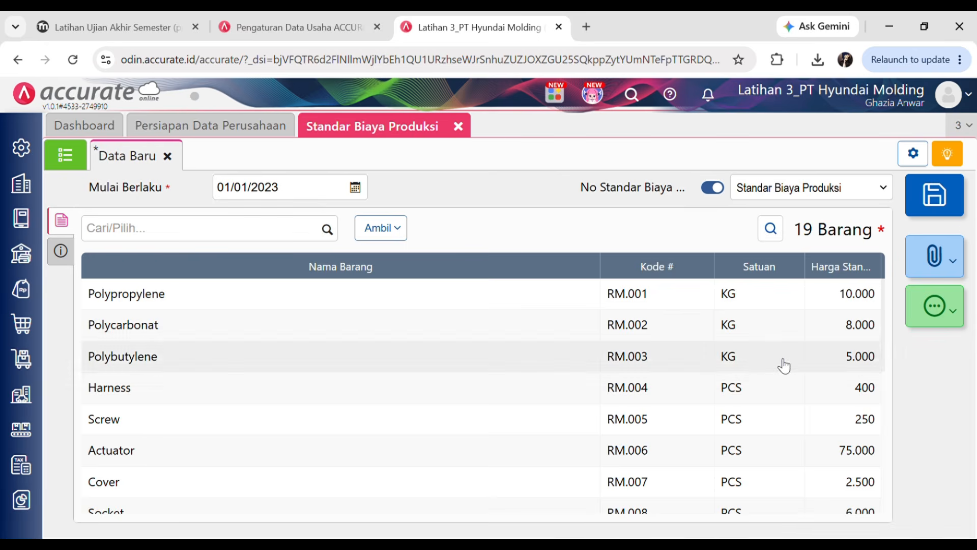
- Add Biaya Tenaga Kerja Langsung to the production cost standard at 100.000
{"action": "scroll", "coordinate": [774, 361], "scroll_direction": "down", "scroll_amount": 5}
{"action": "scroll", "coordinate": [204, 397], "scroll_direction": "up", "scroll_amount": 5}
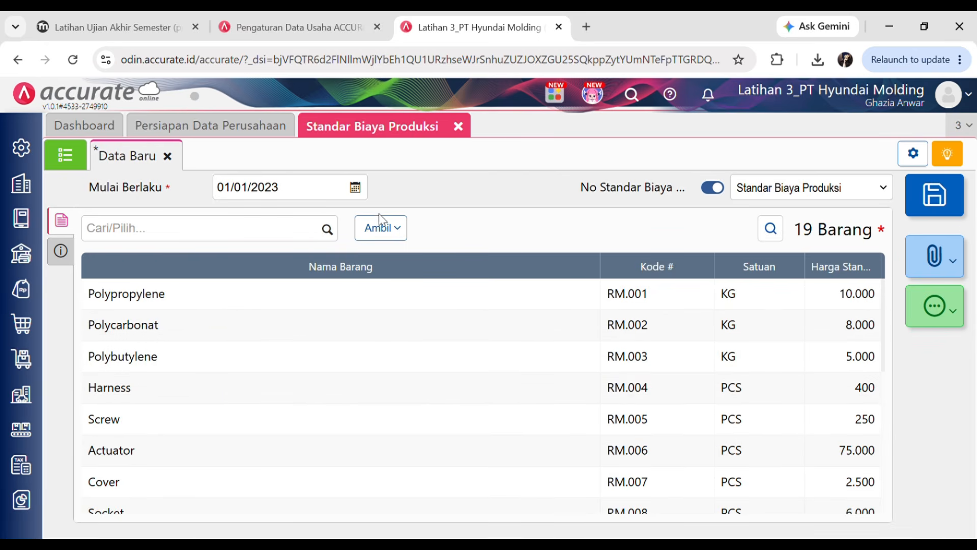
{"action": "left_click", "coordinate": [122, 27]}
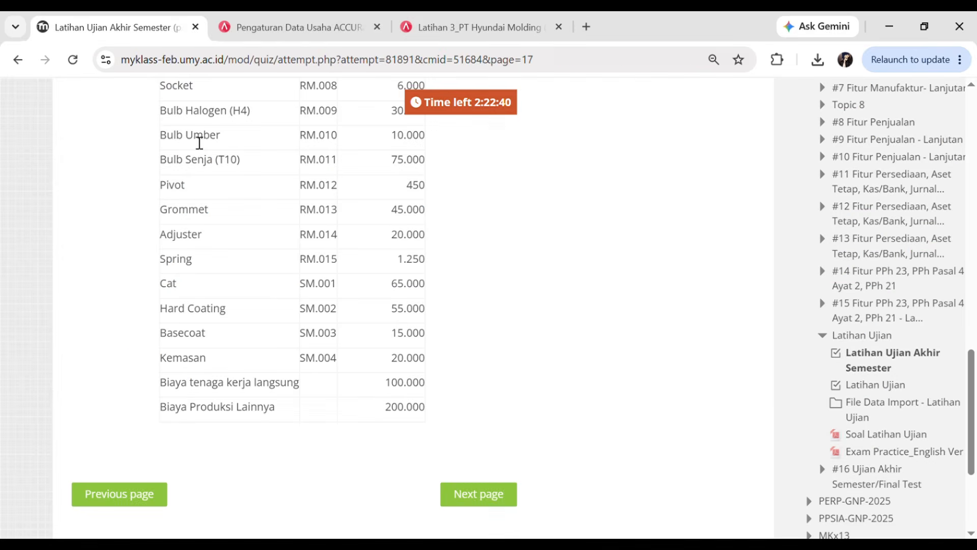
{"action": "left_click_drag", "start_coordinate": [154, 376], "coordinate": [207, 388]}
{"action": "left_click", "coordinate": [192, 409]}
{"action": "left_click", "coordinate": [415, 26]}
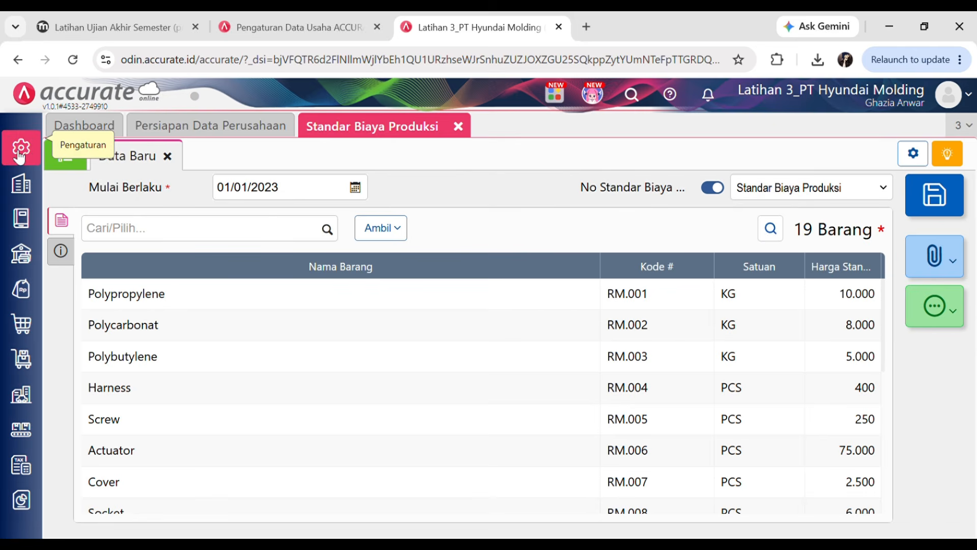
{"action": "left_click", "coordinate": [332, 234]}
{"action": "scroll", "coordinate": [211, 388], "scroll_direction": "down", "scroll_amount": 1}
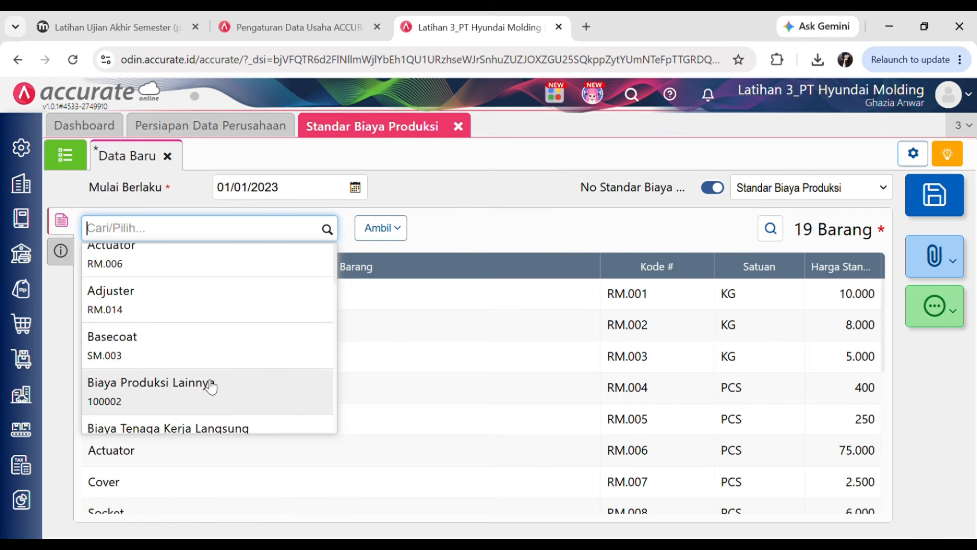
{"action": "scroll", "coordinate": [211, 388], "scroll_direction": "down", "scroll_amount": 1}
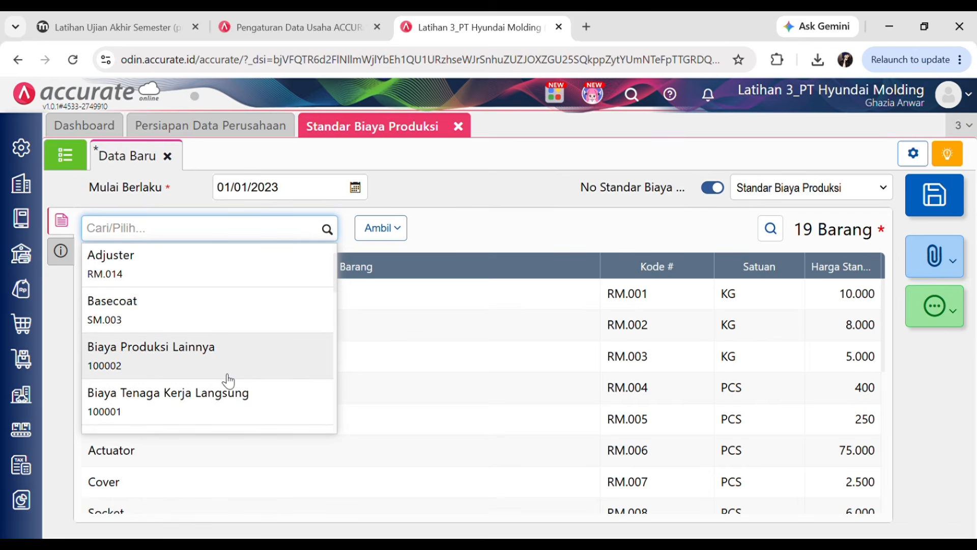
{"action": "left_click", "coordinate": [166, 392]}
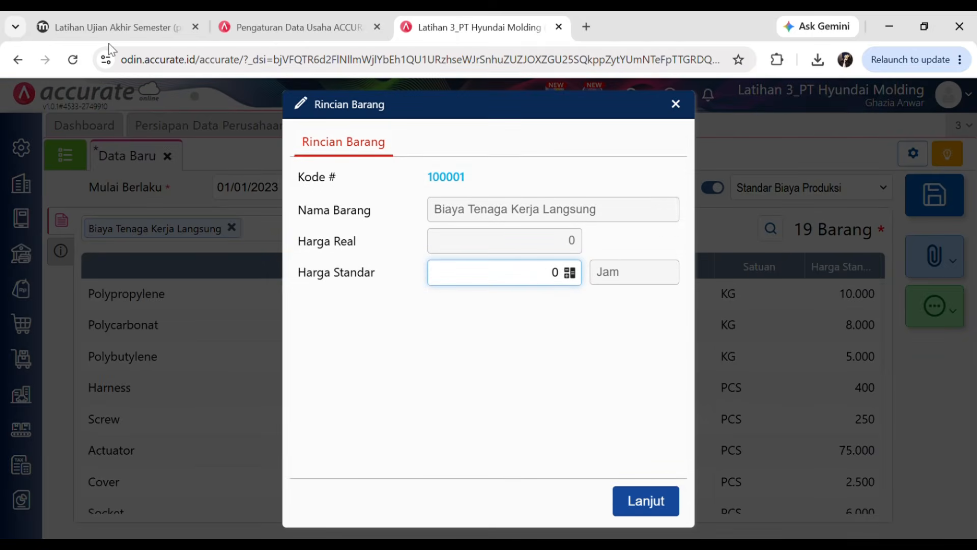
{"action": "left_click", "coordinate": [114, 26]}
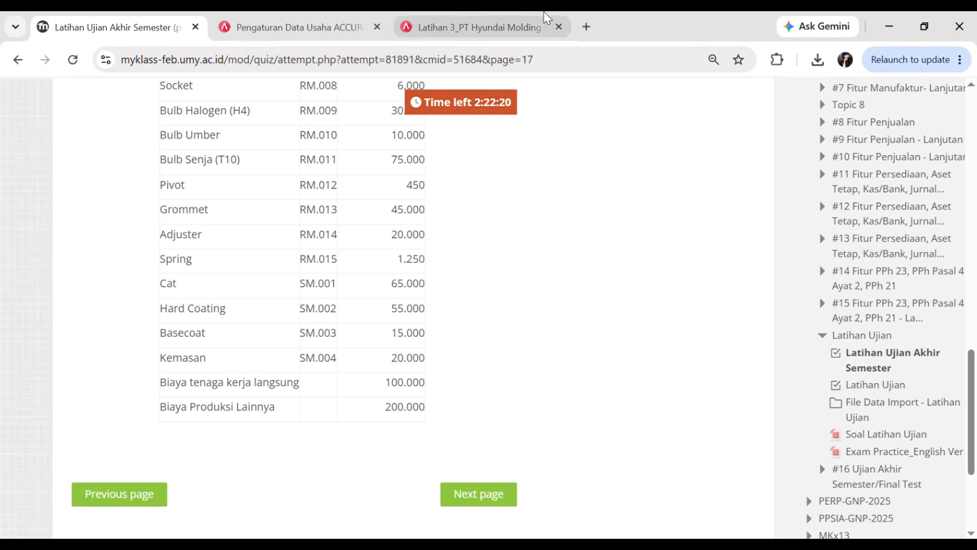
{"action": "left_click", "coordinate": [465, 27]}
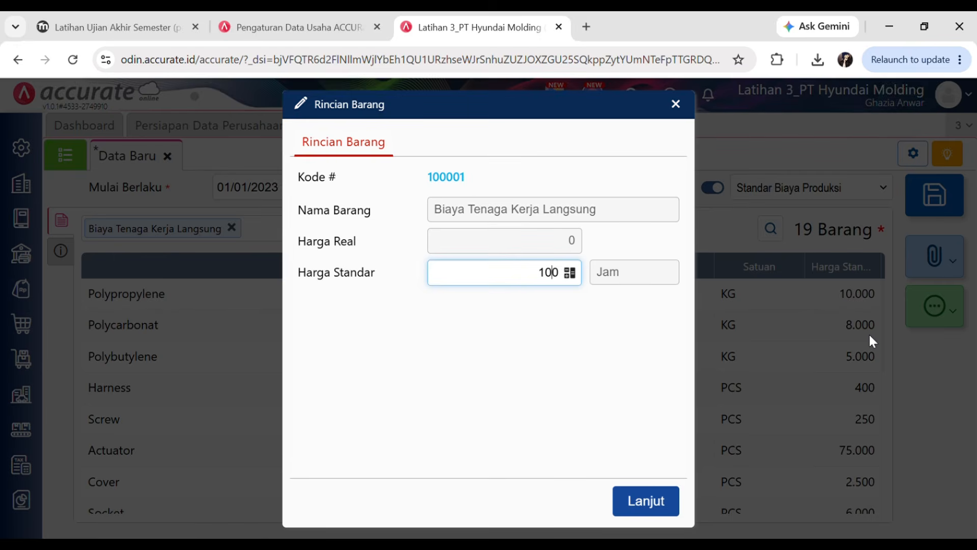
{"action": "left_click", "coordinate": [657, 502]}
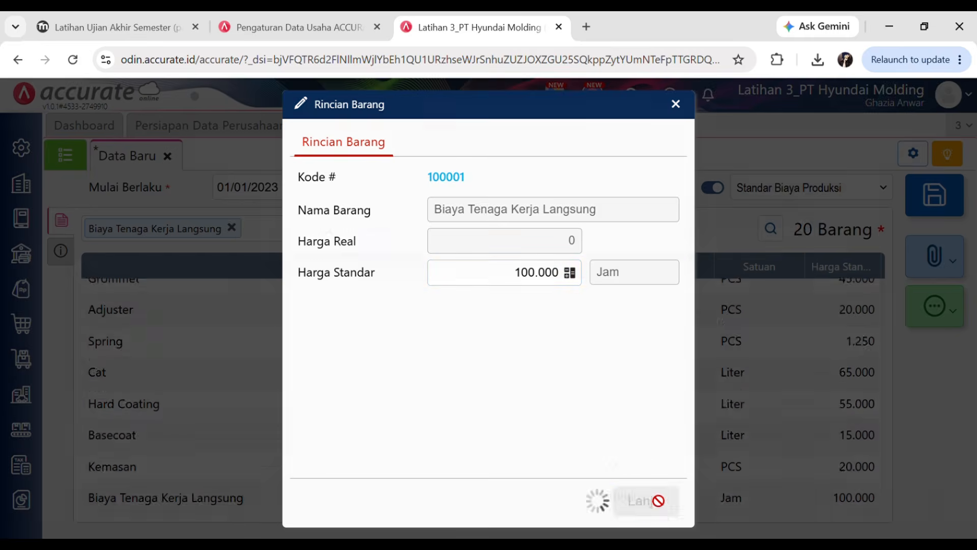
- Add Biaya Produksi Lainnya at 200.000 and save the cost standard
{"action": "left_click", "coordinate": [327, 229]}
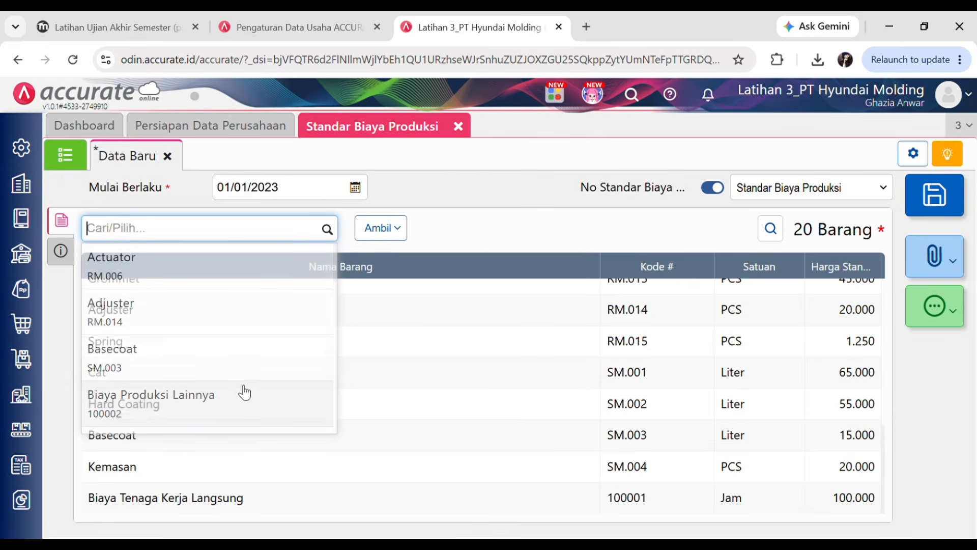
{"action": "left_click", "coordinate": [192, 410]}
{"action": "left_click", "coordinate": [109, 28]}
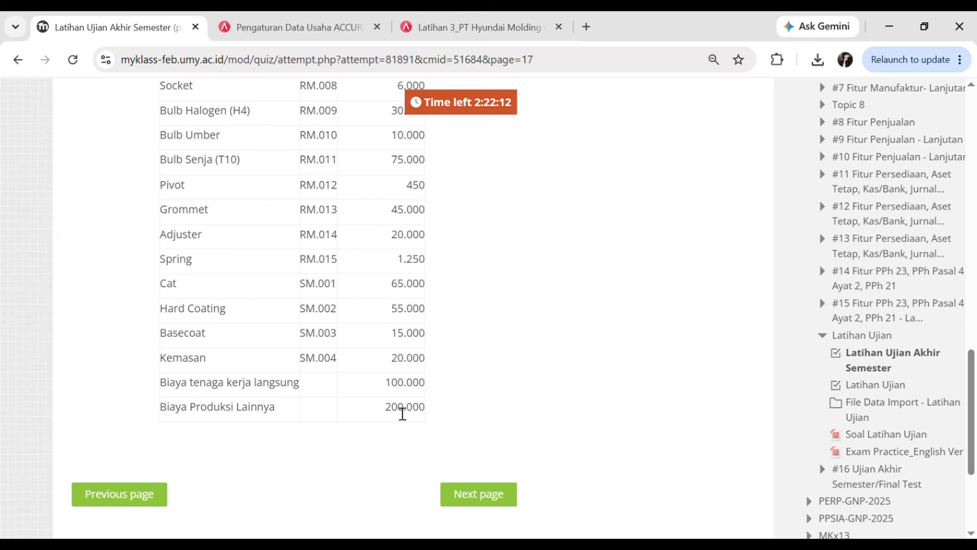
{"action": "left_click", "coordinate": [458, 27]}
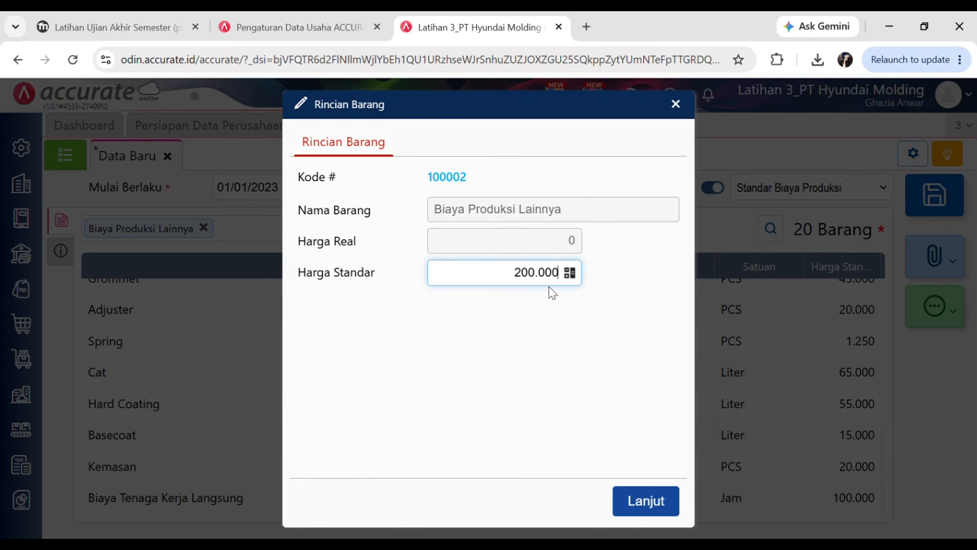
{"action": "left_click", "coordinate": [639, 503]}
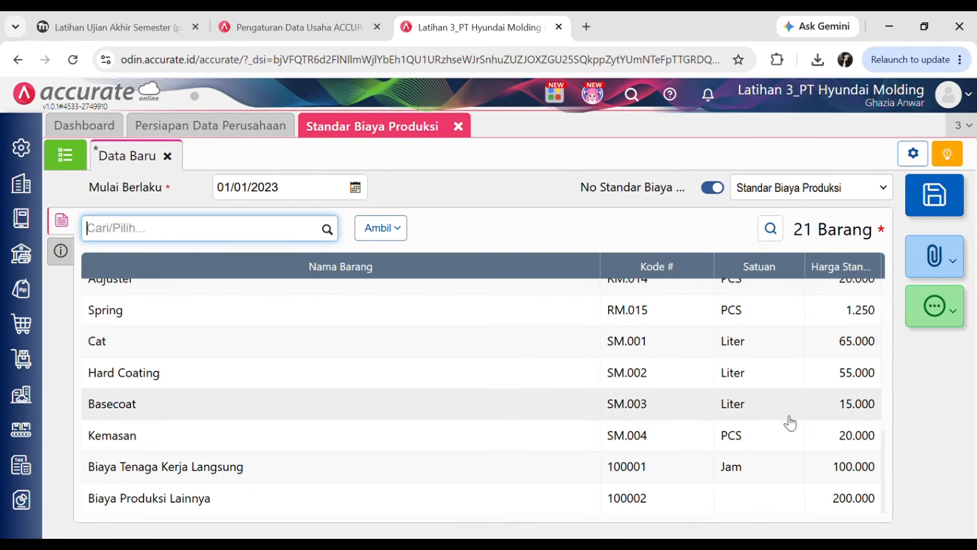
{"action": "scroll", "coordinate": [792, 343], "scroll_direction": "up", "scroll_amount": 5}
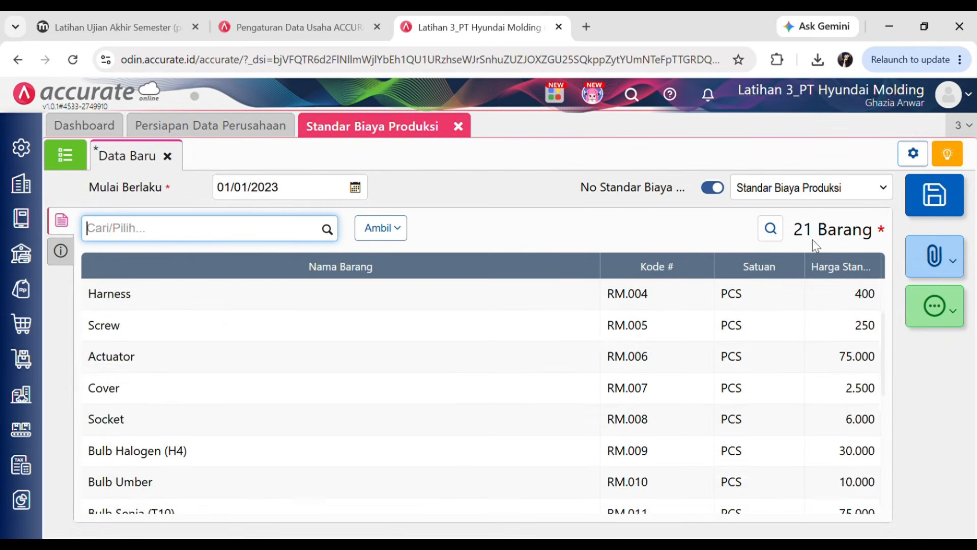
{"action": "scroll", "coordinate": [834, 331], "scroll_direction": "up", "scroll_amount": 2}
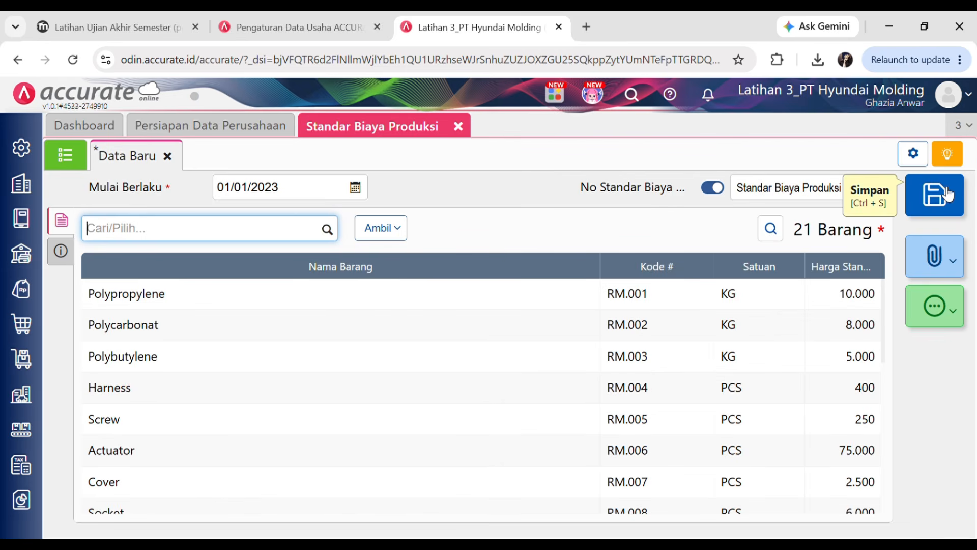
{"action": "left_click", "coordinate": [937, 203]}
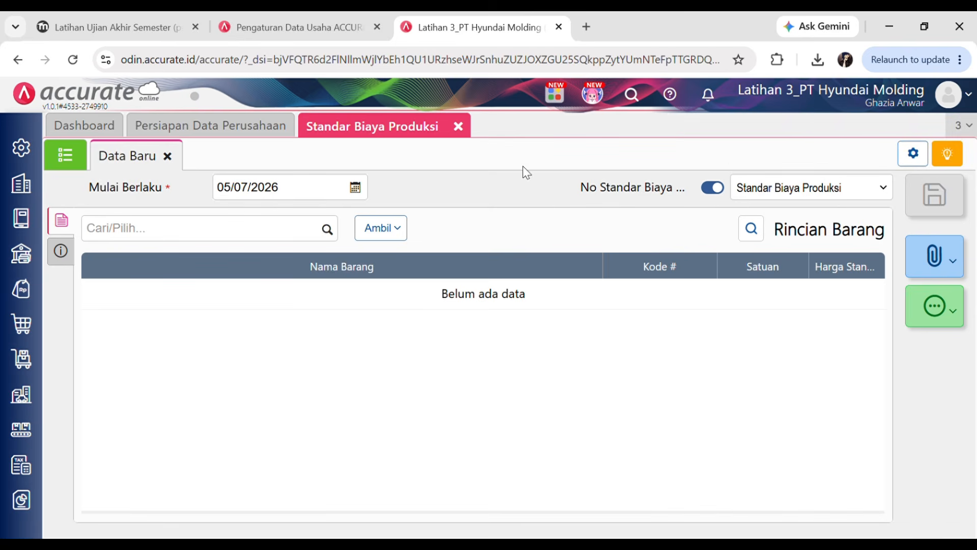
- Go to the next quiz page, zoom in to read the HEAD LAMP MOBIL formula, then return to Accurate
{"action": "left_click", "coordinate": [84, 19]}
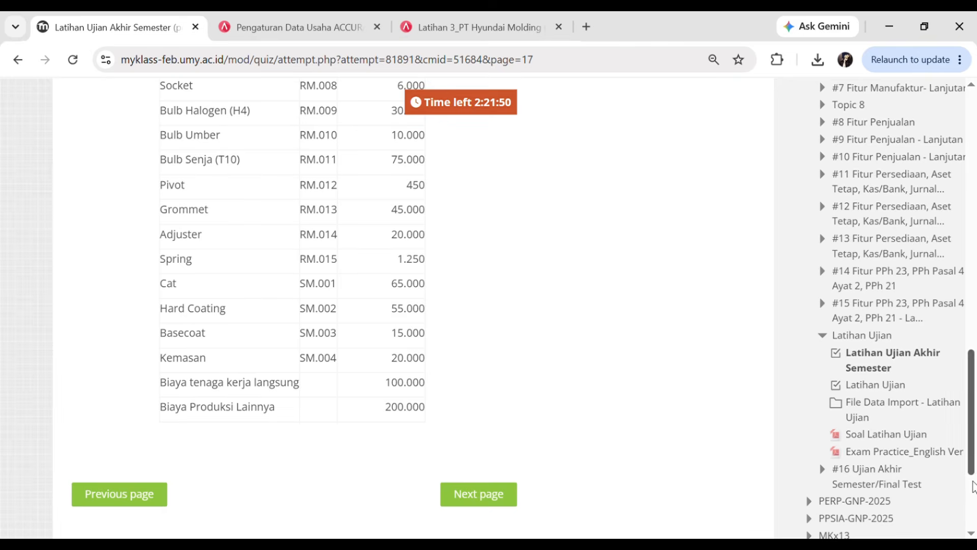
{"action": "left_click", "coordinate": [478, 494]}
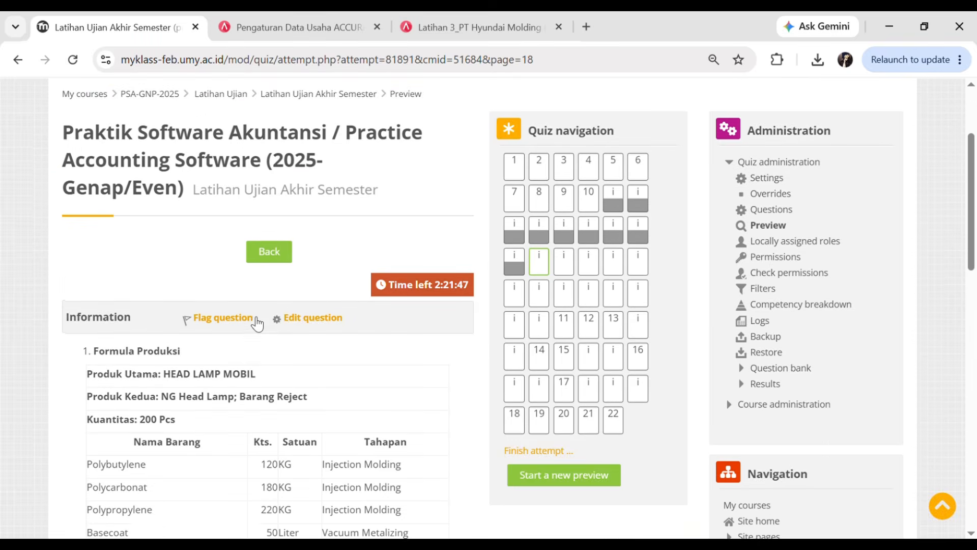
{"action": "scroll", "coordinate": [257, 324], "scroll_direction": "down", "scroll_amount": 4}
{"action": "key", "text": "ctrl+plus"}
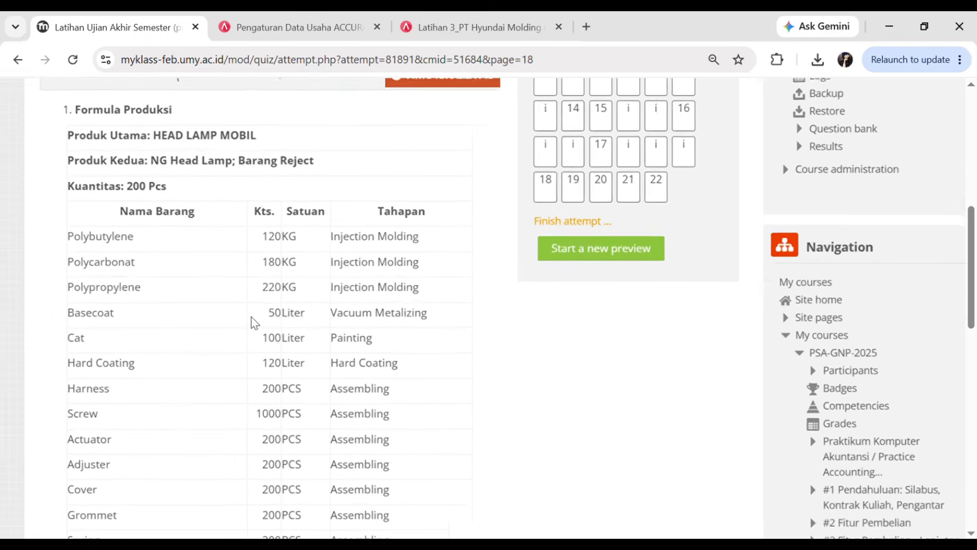
{"action": "key", "text": "ctrl+plus"}
{"action": "key", "text": "ctrl+plus"}
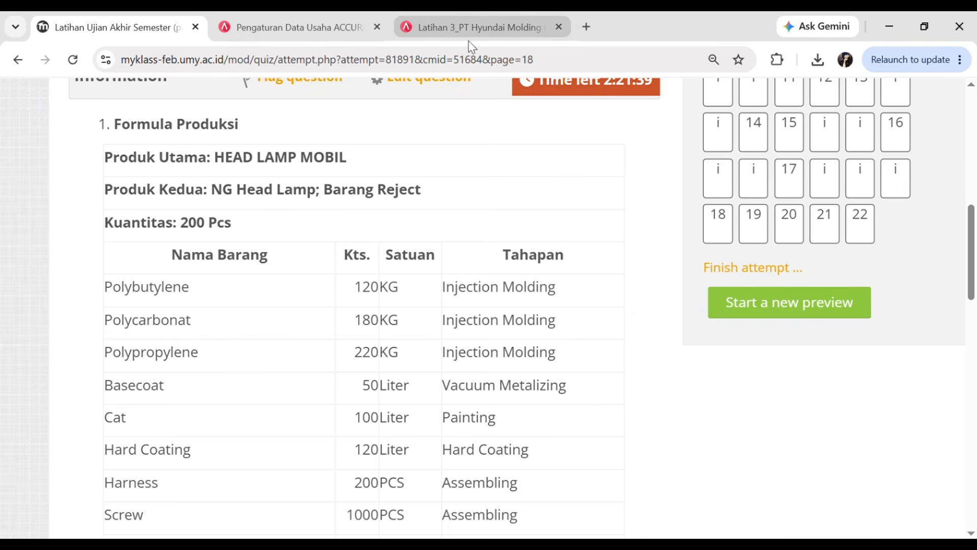
{"action": "scroll", "coordinate": [461, 224], "scroll_direction": "down", "scroll_amount": 2}
{"action": "scroll", "coordinate": [334, 314], "scroll_direction": "up", "scroll_amount": 3}
{"action": "scroll", "coordinate": [217, 225], "scroll_direction": "down", "scroll_amount": 15}
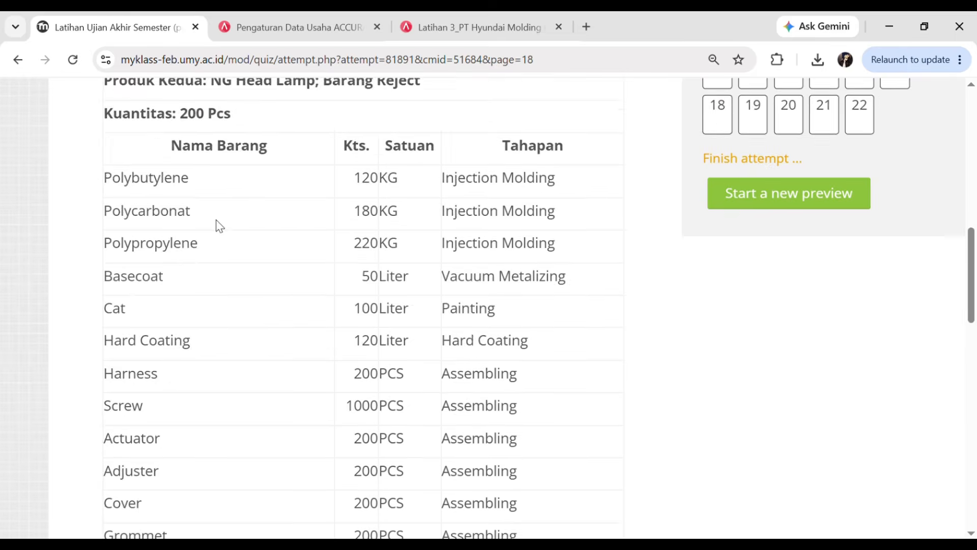
{"action": "scroll", "coordinate": [212, 224], "scroll_direction": "up", "scroll_amount": 15}
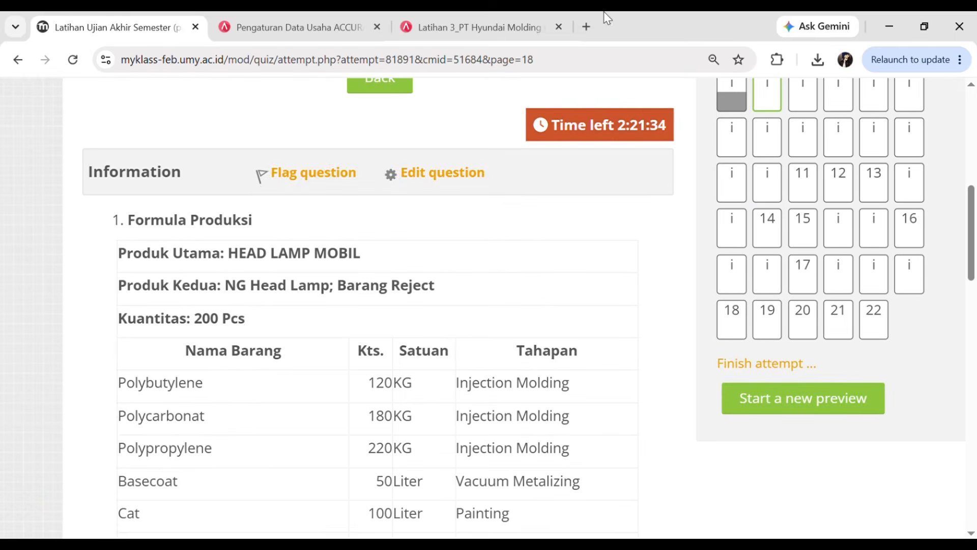
{"action": "left_click", "coordinate": [444, 16]}
- Close the cost standard and start a new production formula with main product Head Lamp Mobil
{"action": "left_click", "coordinate": [469, 132]}
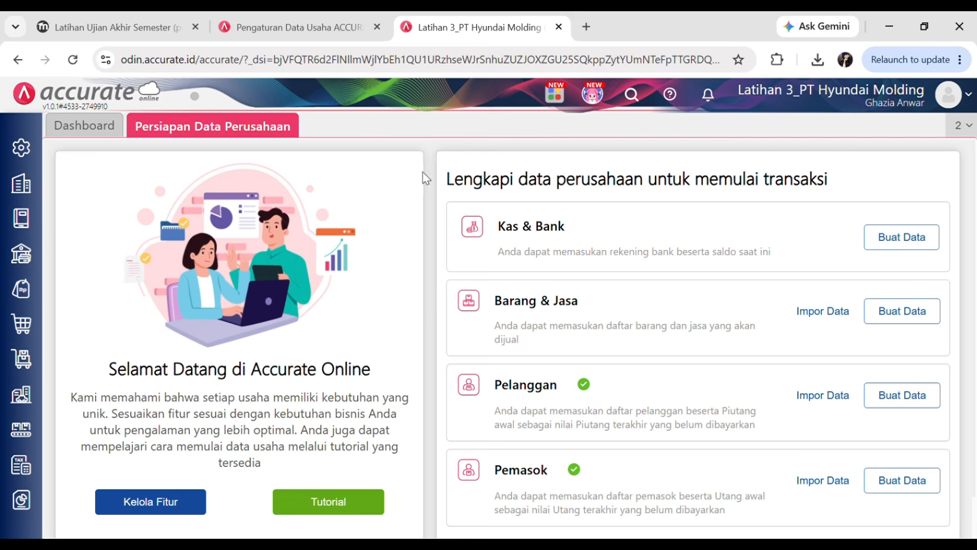
{"action": "left_click", "coordinate": [24, 430]}
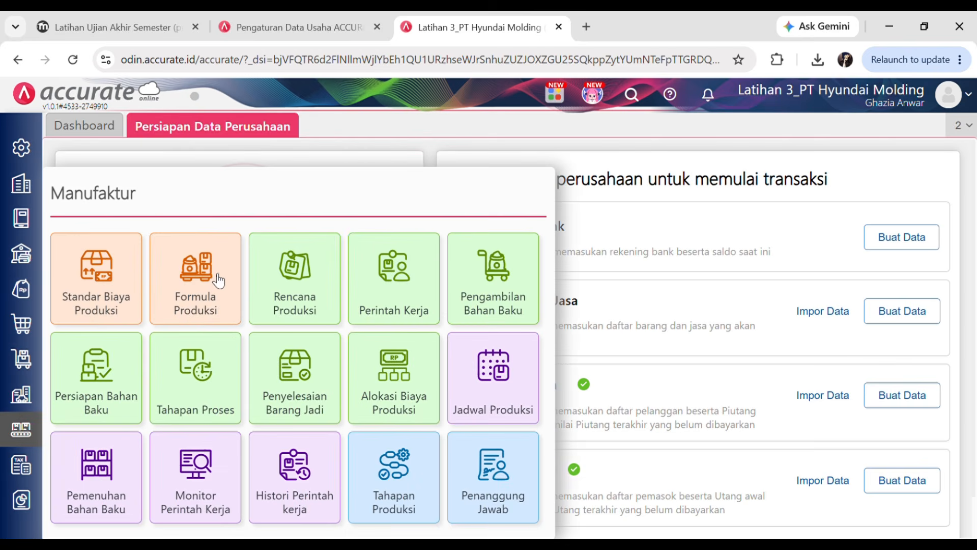
{"action": "left_click", "coordinate": [200, 275]}
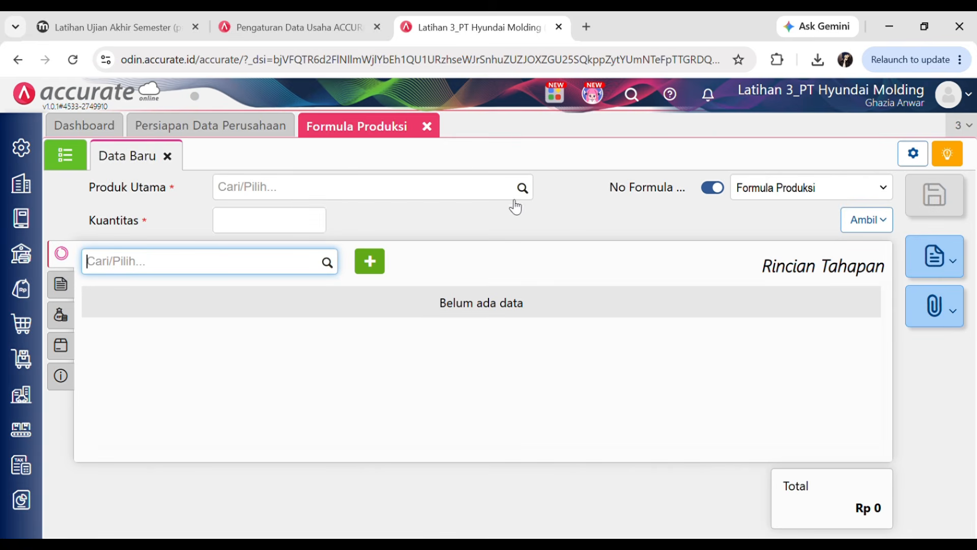
{"action": "left_click", "coordinate": [522, 189]}
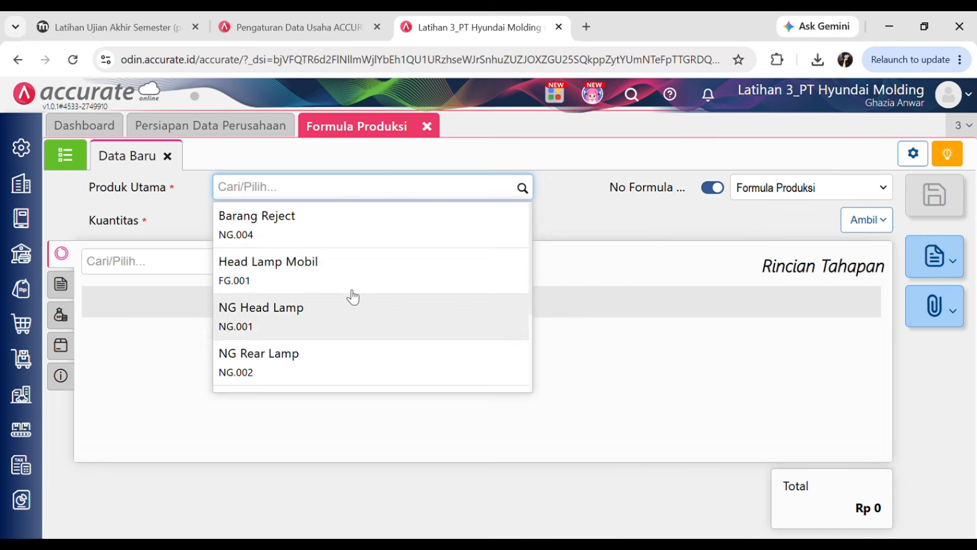
{"action": "left_click", "coordinate": [346, 275]}
{"action": "left_click", "coordinate": [247, 224]}
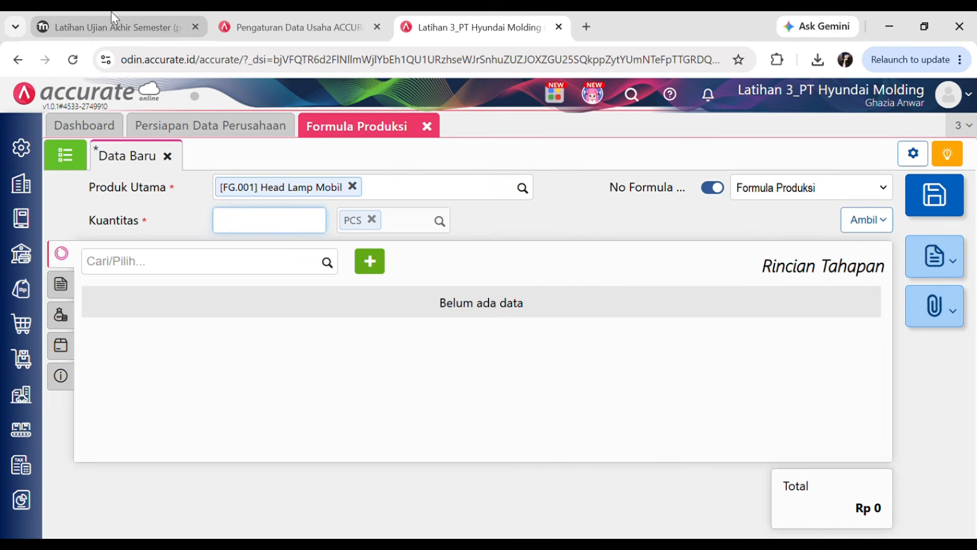
- Enter a quantity of 200 PCS and find no production stages exist yet
{"action": "left_click", "coordinate": [144, 31]}
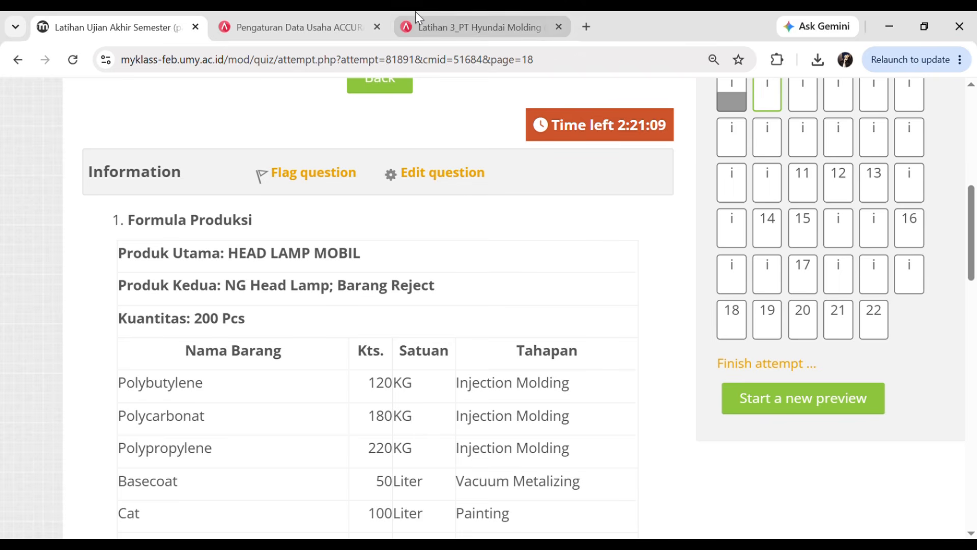
{"action": "left_click", "coordinate": [460, 15]}
{"action": "left_click", "coordinate": [470, 267]}
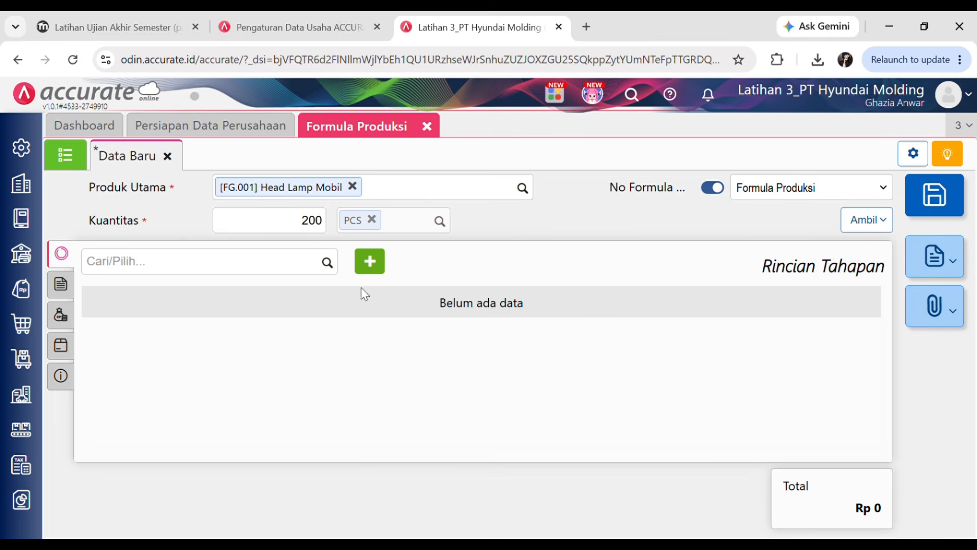
{"action": "left_click", "coordinate": [117, 26]}
{"action": "scroll", "coordinate": [442, 371], "scroll_direction": "down", "scroll_amount": 15}
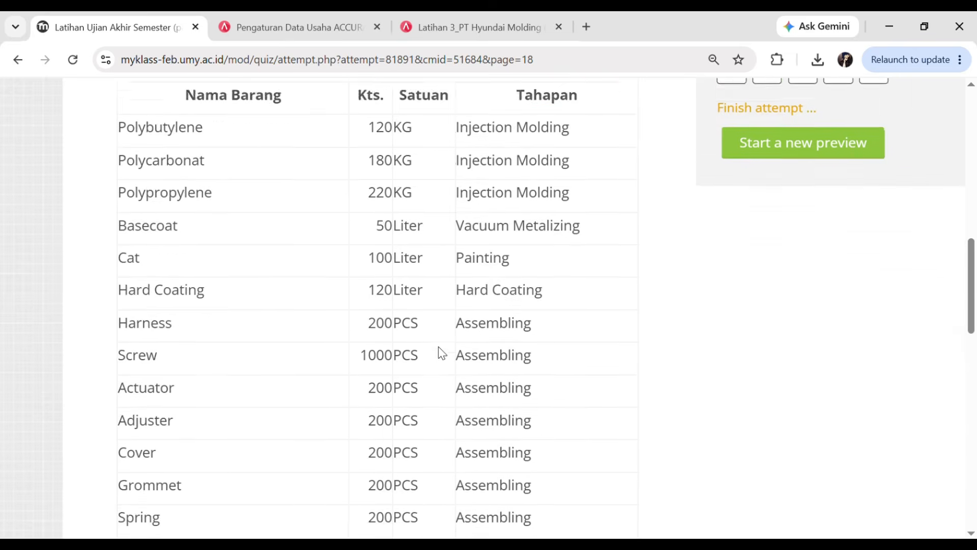
{"action": "scroll", "coordinate": [152, 180], "scroll_direction": "up", "scroll_amount": 1}
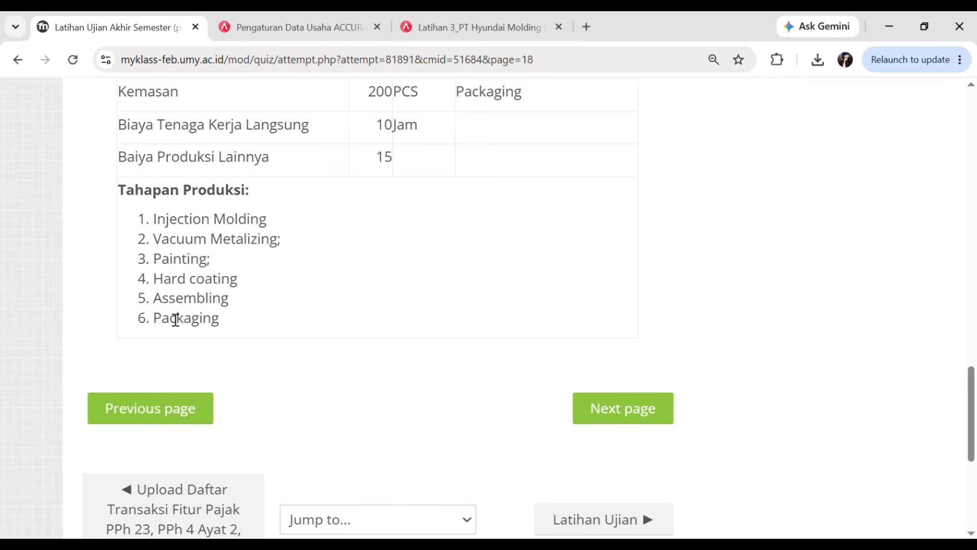
{"action": "scroll", "coordinate": [275, 341], "scroll_direction": "up", "scroll_amount": 1}
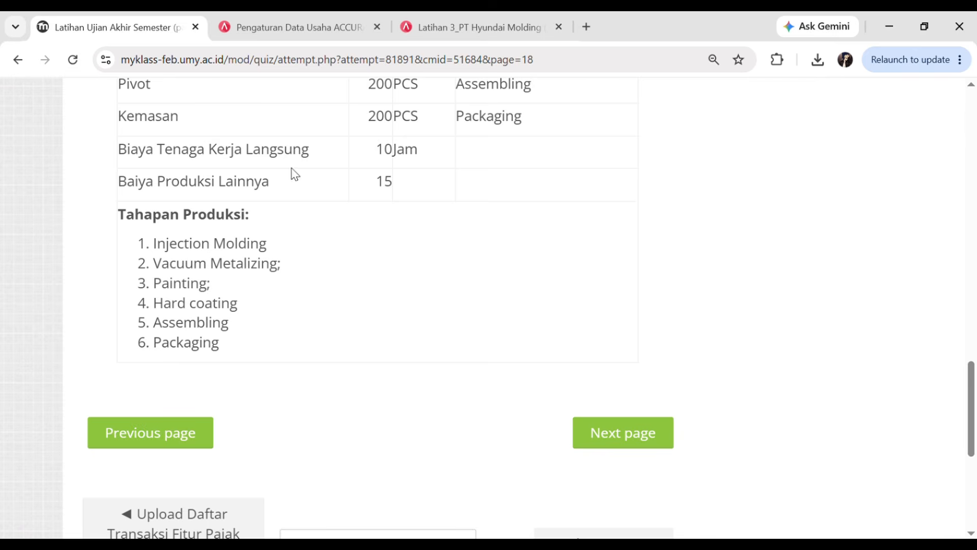
{"action": "left_click", "coordinate": [439, 18]}
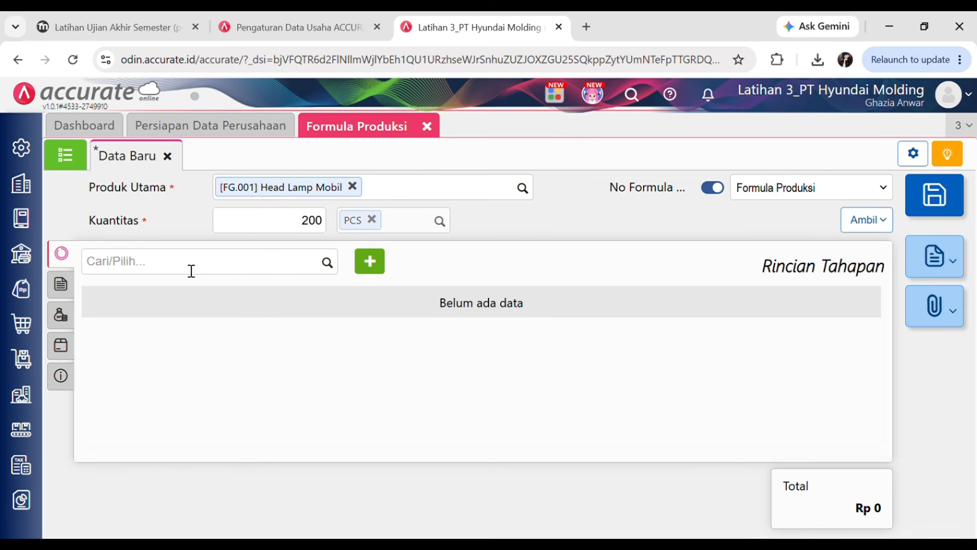
{"action": "left_click", "coordinate": [331, 265]}
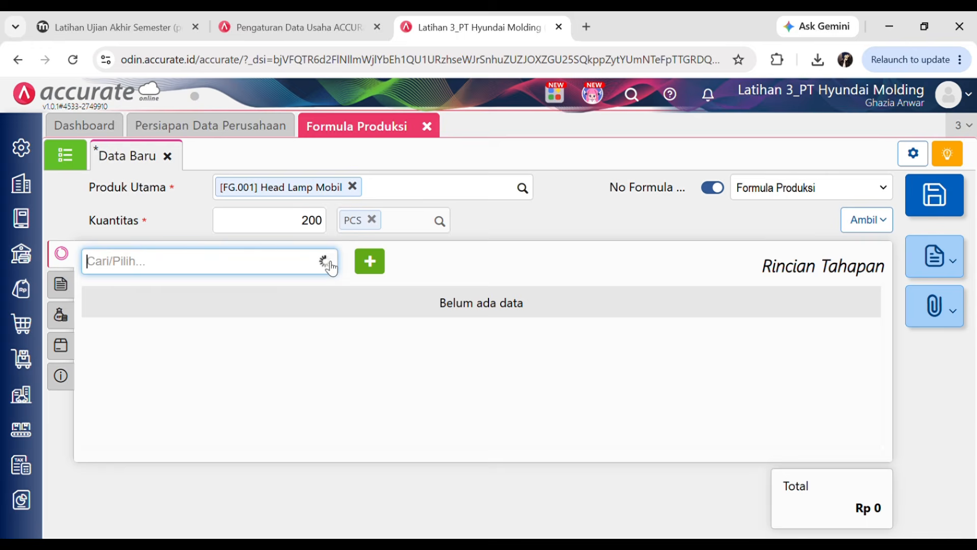
{"action": "left_click", "coordinate": [259, 356]}
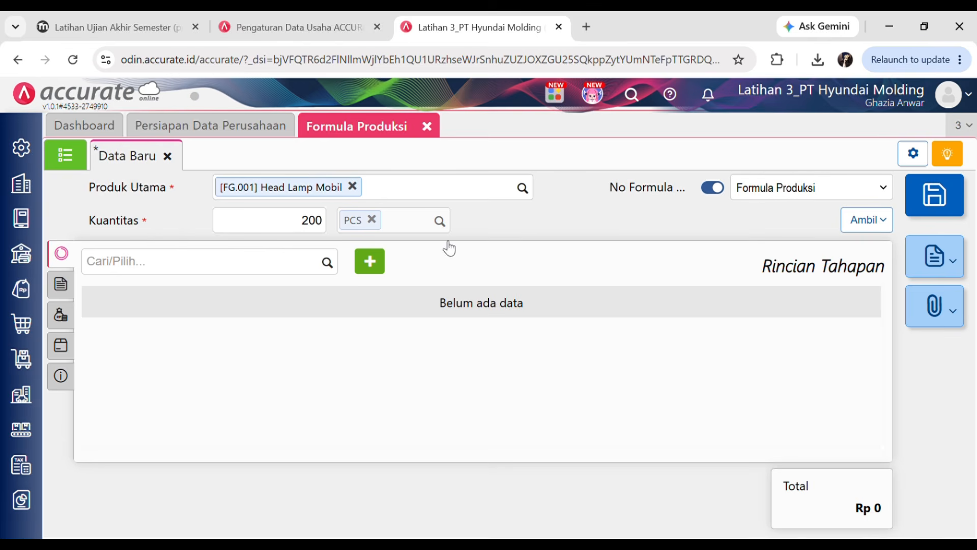
{"action": "left_click", "coordinate": [29, 438]}
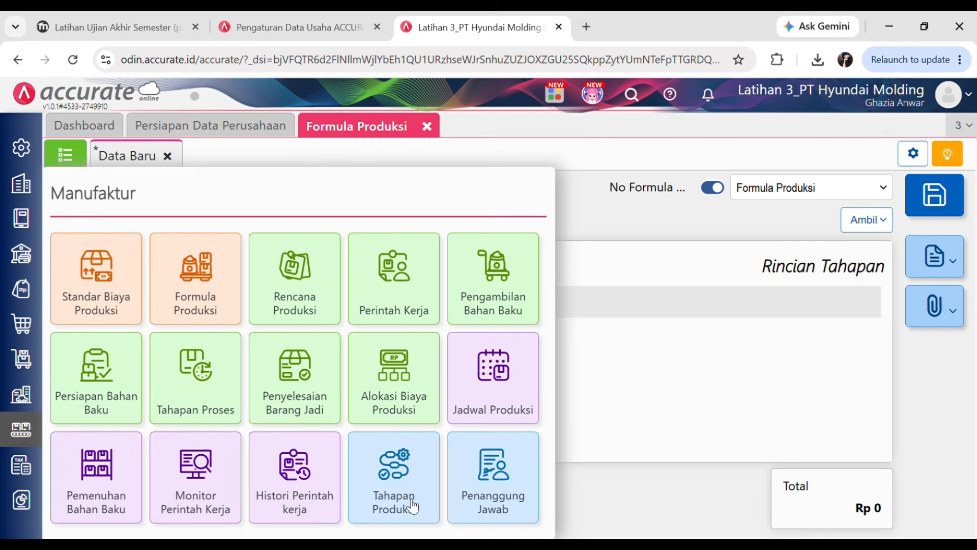
- Create and save the Injection Molding production stage
{"action": "left_click", "coordinate": [400, 484]}
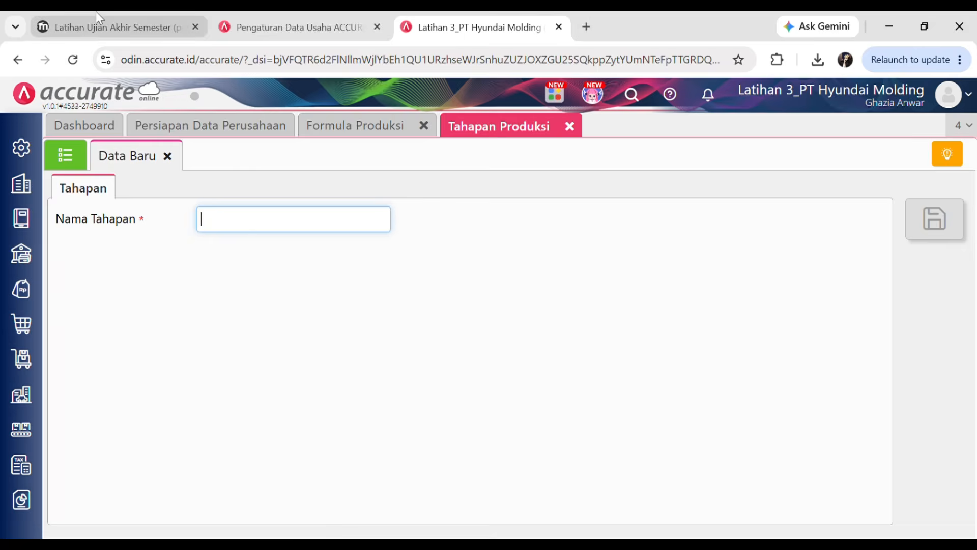
{"action": "left_click", "coordinate": [95, 26]}
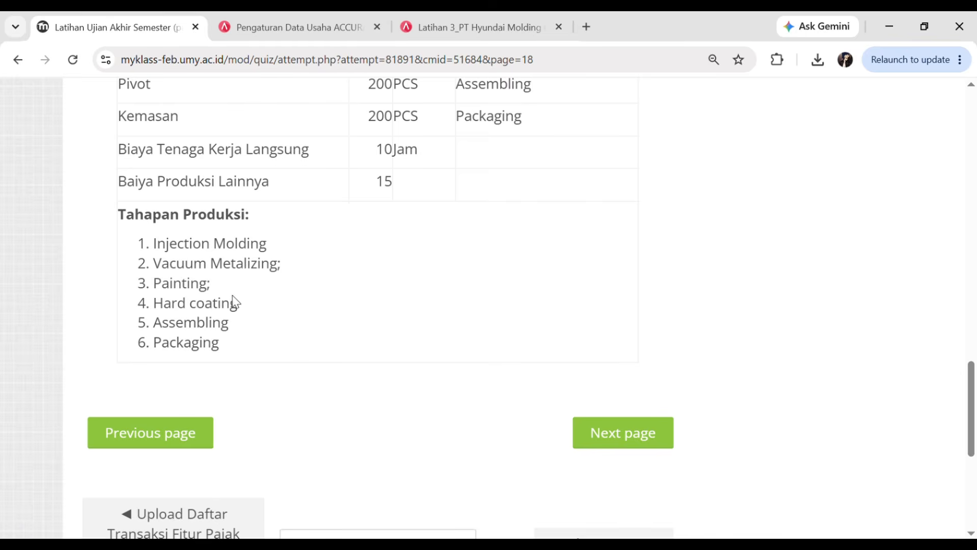
{"action": "left_click", "coordinate": [473, 15]}
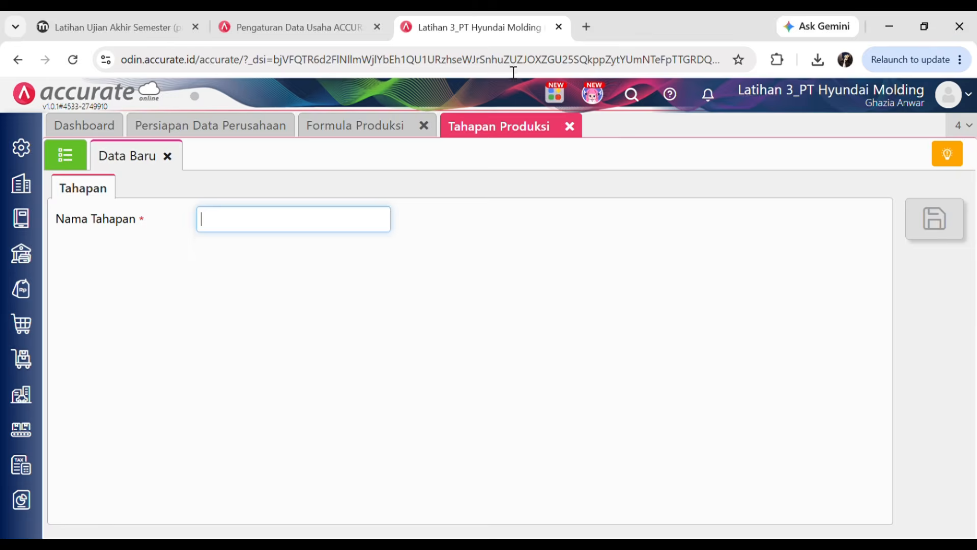
{"action": "left_click", "coordinate": [108, 13]}
{"action": "left_click", "coordinate": [440, 16]}
{"action": "left_click", "coordinate": [277, 218]}
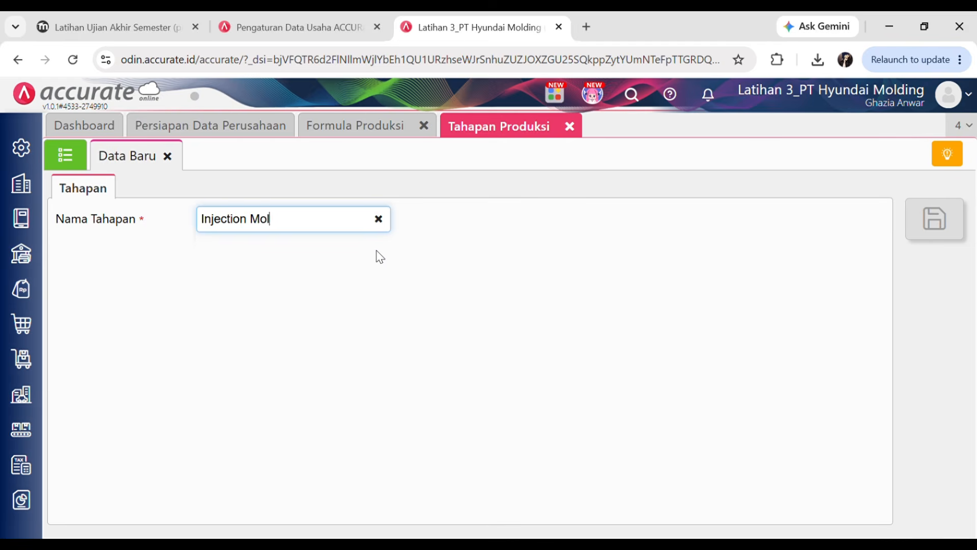
{"action": "type", "text": "Injection Molding"}
{"action": "left_click", "coordinate": [935, 219]}
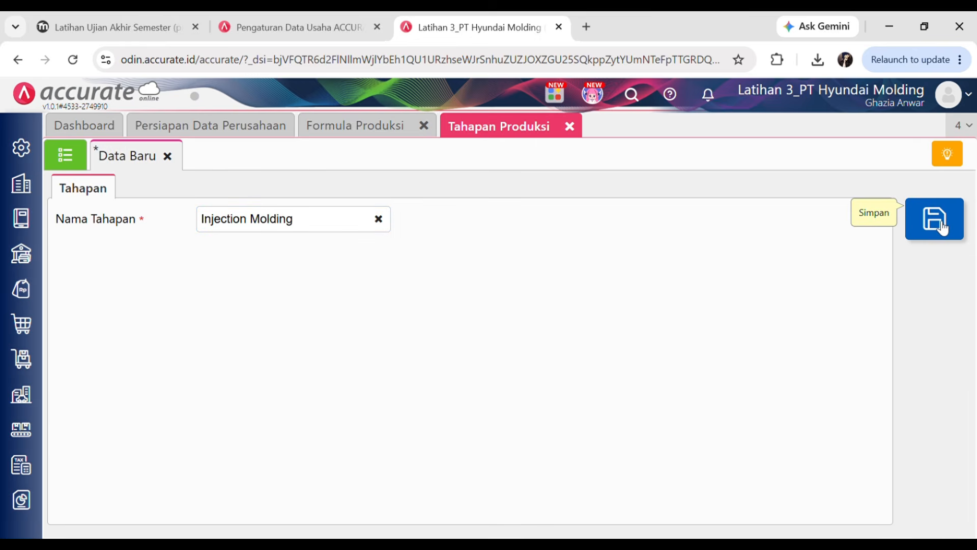
- Save a Vacuum Metalizing stage and begin a new stage for Painting
{"action": "left_click", "coordinate": [147, 23]}
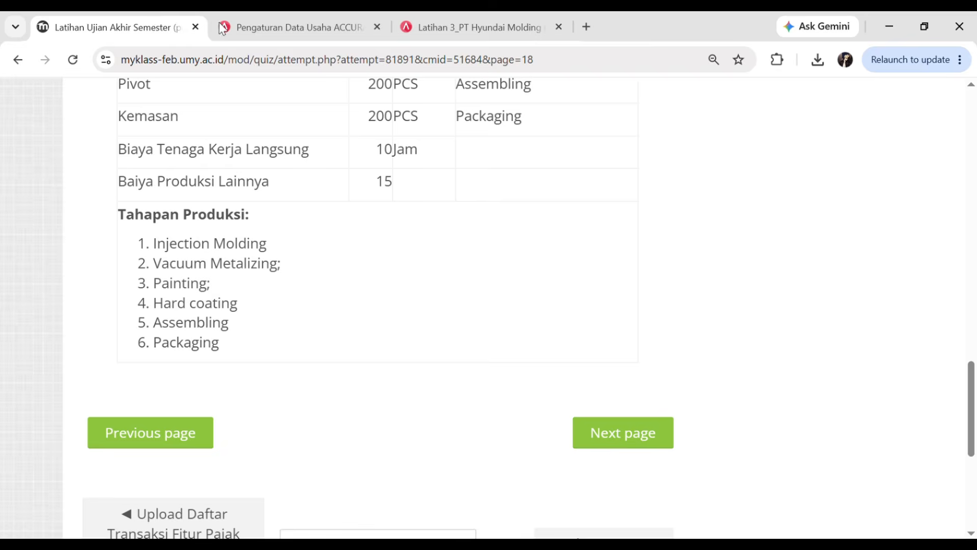
{"action": "left_click", "coordinate": [423, 23]}
{"action": "left_click", "coordinate": [291, 218]}
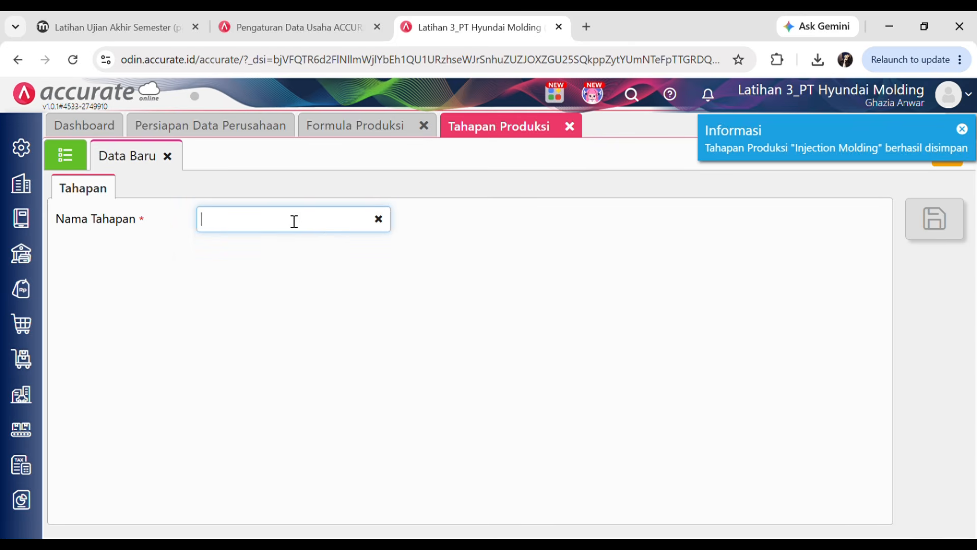
{"action": "type", "text": "Vac"}
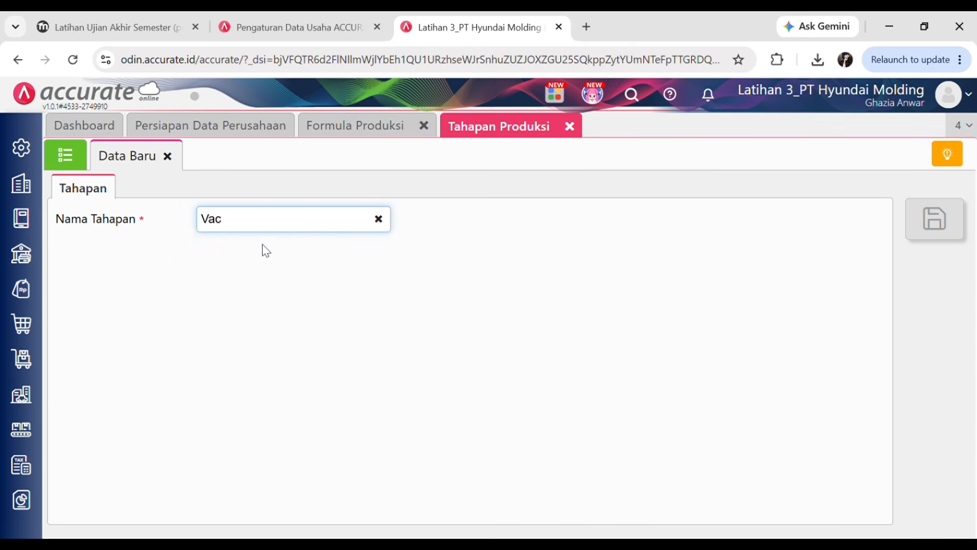
{"action": "type", "text": "uum Metalizing"}
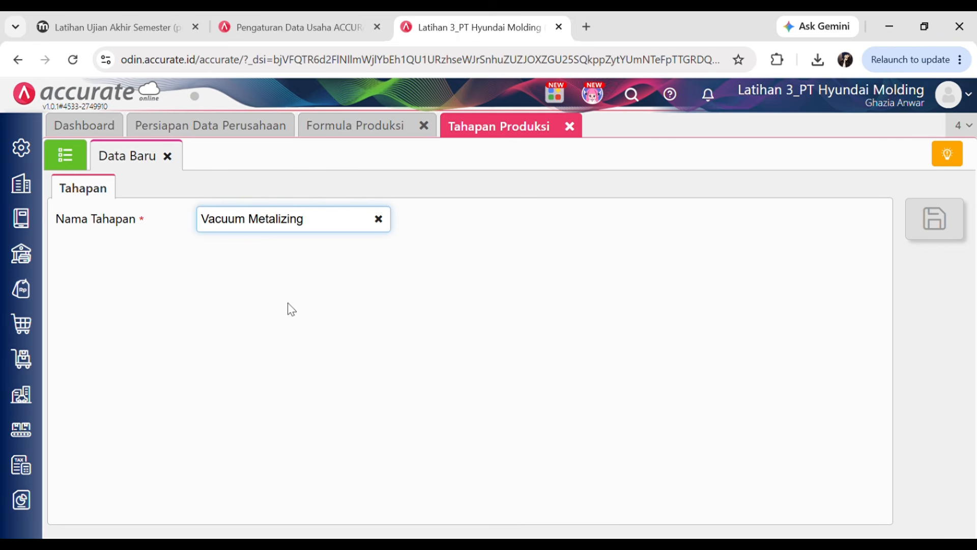
{"action": "left_click", "coordinate": [954, 204]}
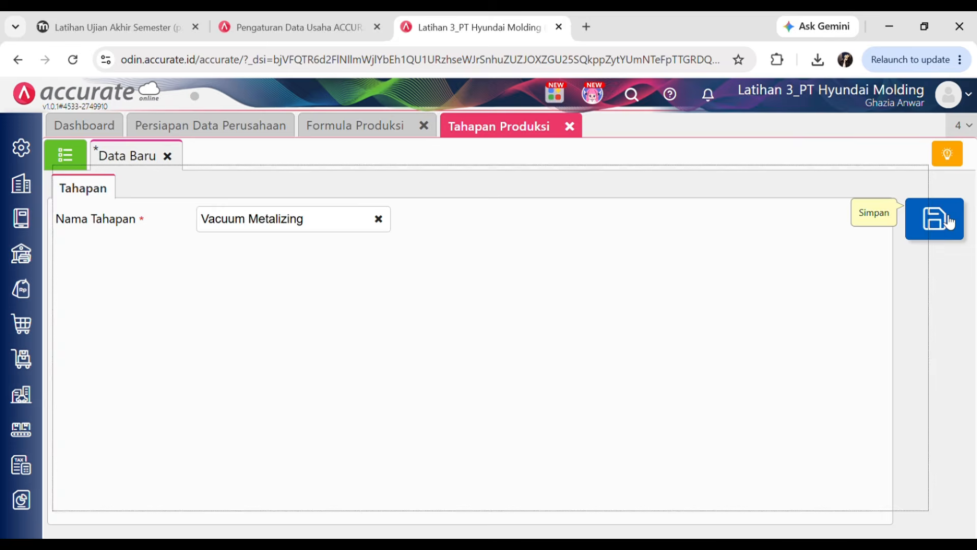
{"action": "left_click", "coordinate": [62, 28]}
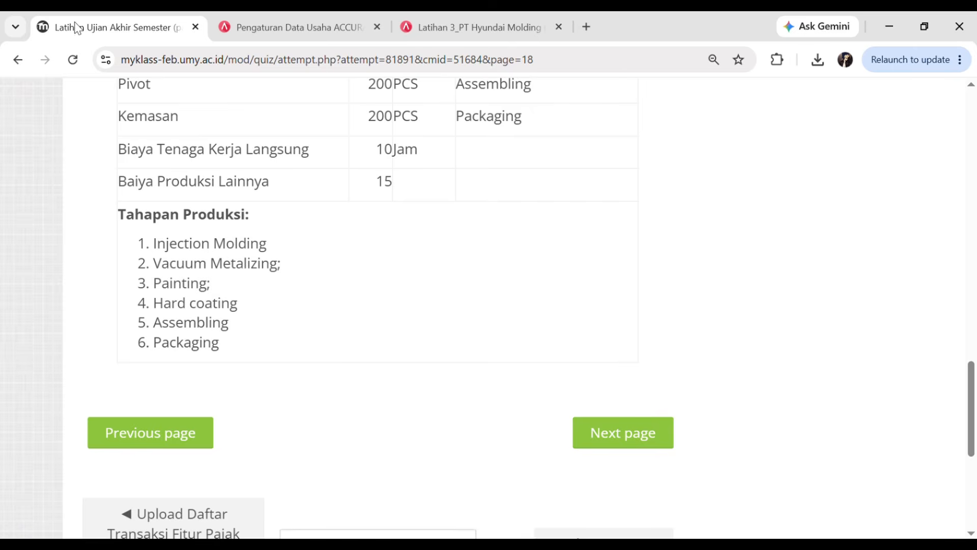
{"action": "left_click", "coordinate": [414, 32]}
{"action": "left_click", "coordinate": [280, 230]}
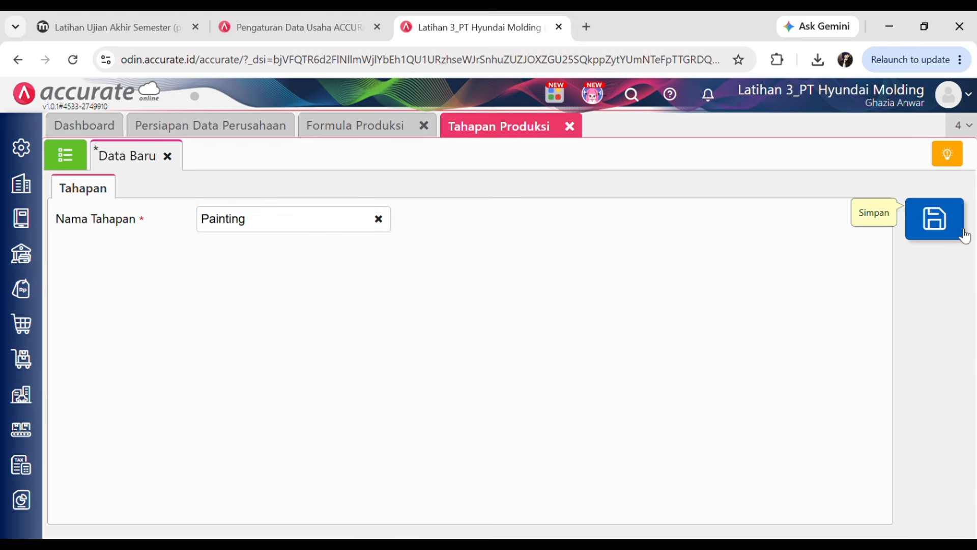
- Save the Painting stage, then create and save the Hard Coating stage
{"action": "left_click", "coordinate": [957, 227]}
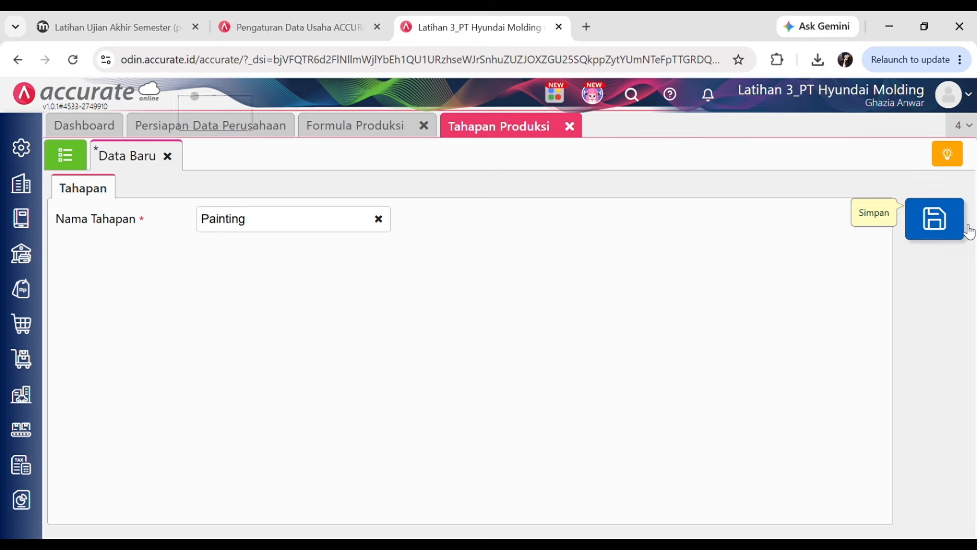
{"action": "left_click", "coordinate": [120, 32]}
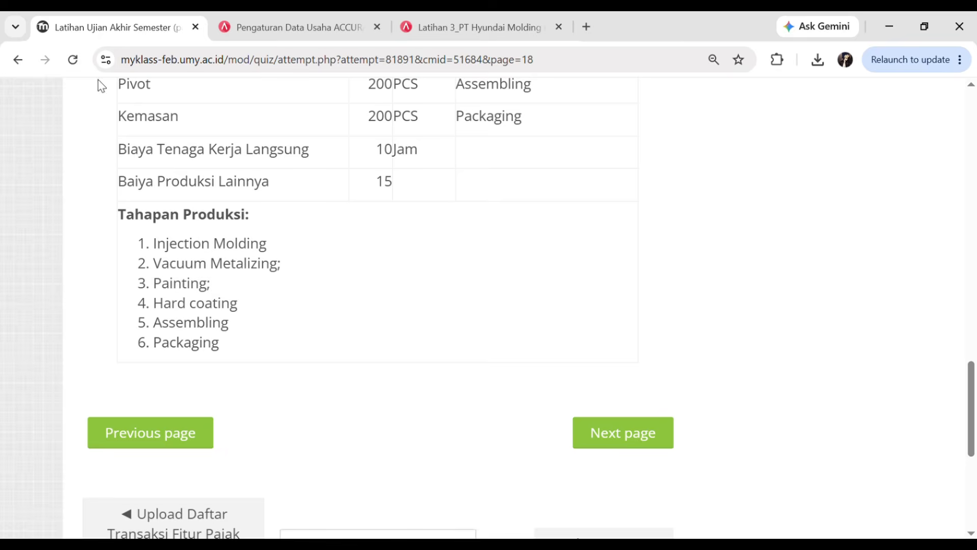
{"action": "left_click", "coordinate": [490, 23]}
{"action": "left_click", "coordinate": [253, 235]}
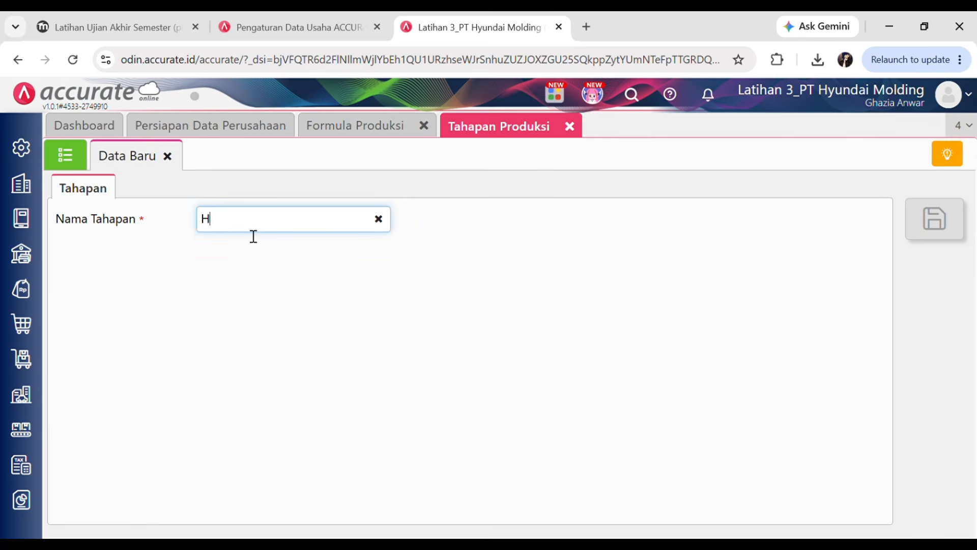
{"action": "type", "text": "Hard Coating"}
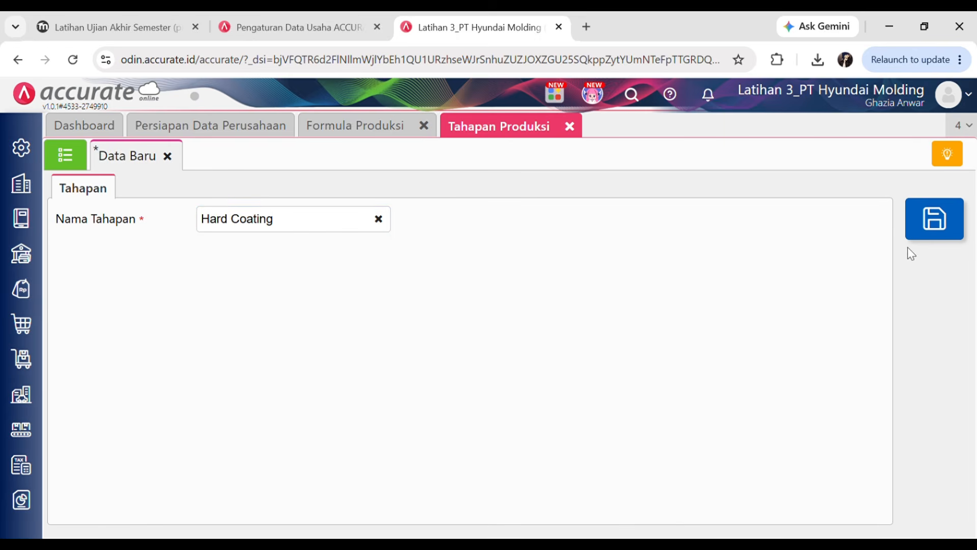
{"action": "left_click", "coordinate": [911, 235]}
- Create and save the Assembling and Packaging production stages
{"action": "left_click", "coordinate": [127, 21]}
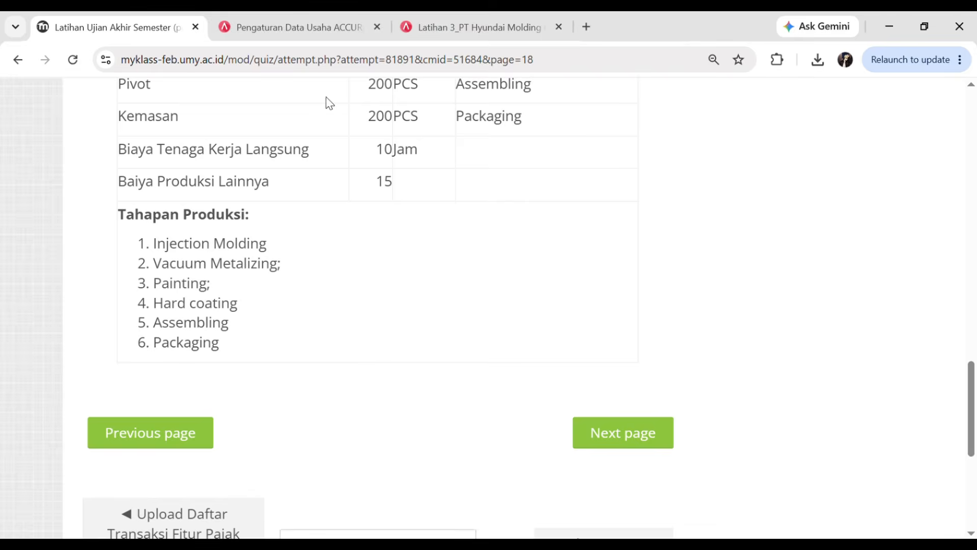
{"action": "left_click", "coordinate": [423, 35]}
{"action": "left_click", "coordinate": [250, 231]}
{"action": "type", "text": "Ass"}
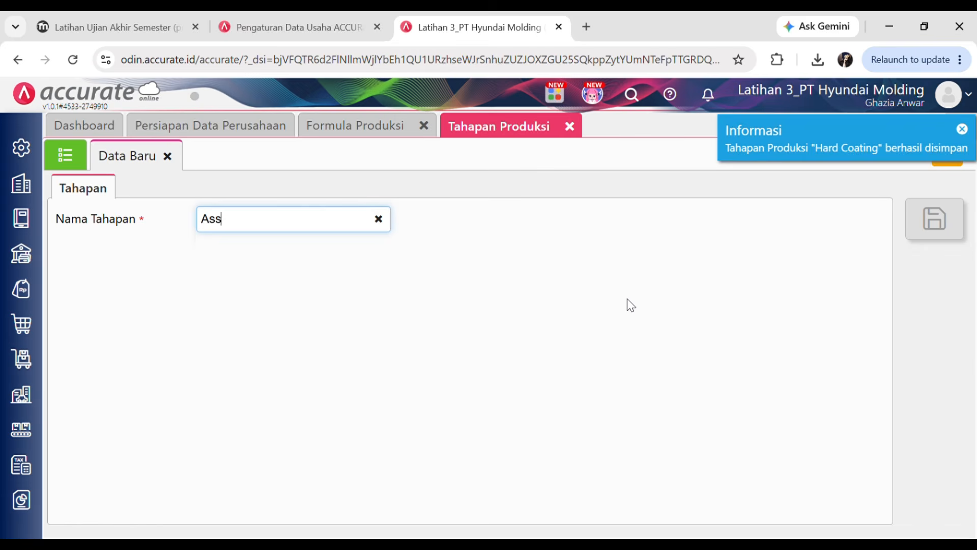
{"action": "type", "text": "emb"}
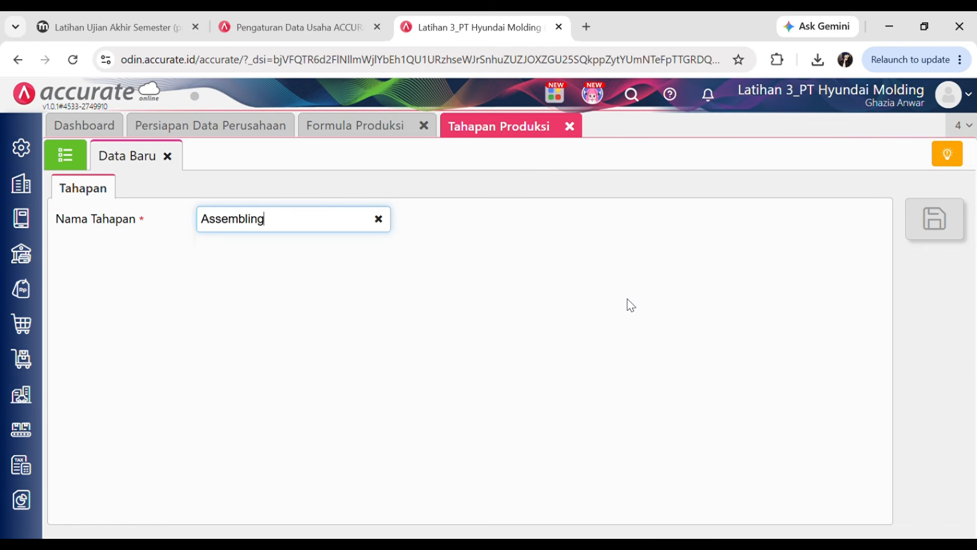
{"action": "type", "text": "ling"}
{"action": "left_click", "coordinate": [934, 220]}
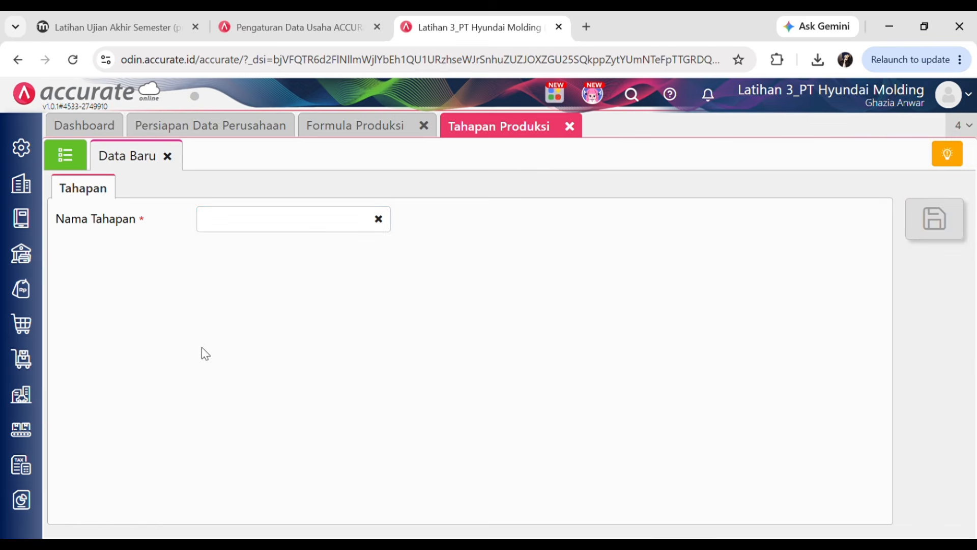
{"action": "left_click", "coordinate": [244, 228]}
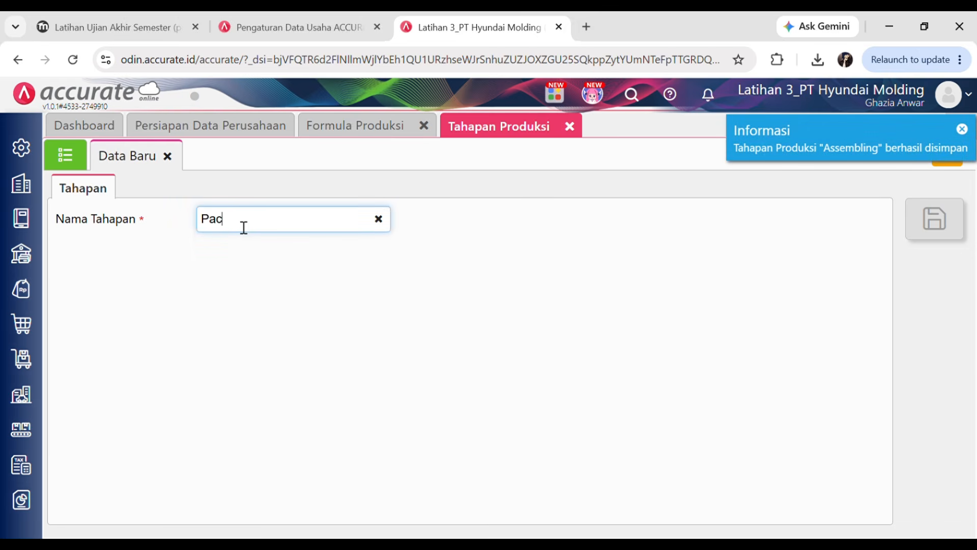
{"action": "type", "text": "Packaging"}
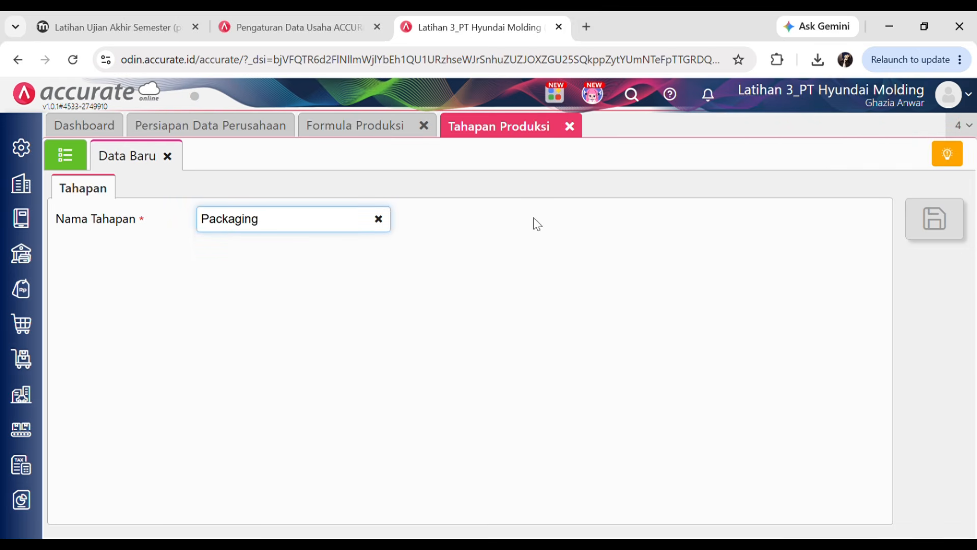
{"action": "left_click", "coordinate": [951, 218]}
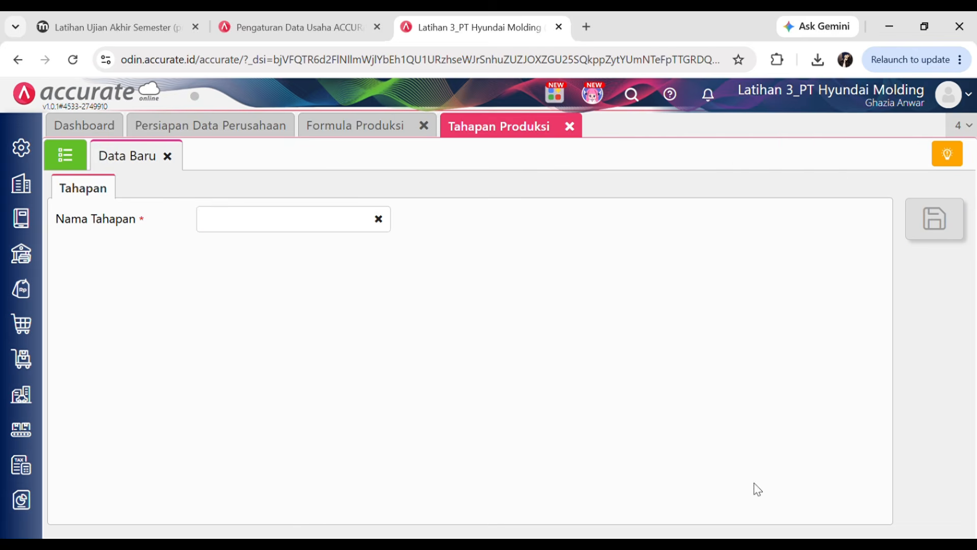
- Check the quiz's stage list and view all saved Tahapan Produksi
{"action": "left_click", "coordinate": [63, 16]}
{"action": "left_click_drag", "start_coordinate": [147, 245], "coordinate": [226, 352]}
{"action": "left_click", "coordinate": [279, 293]}
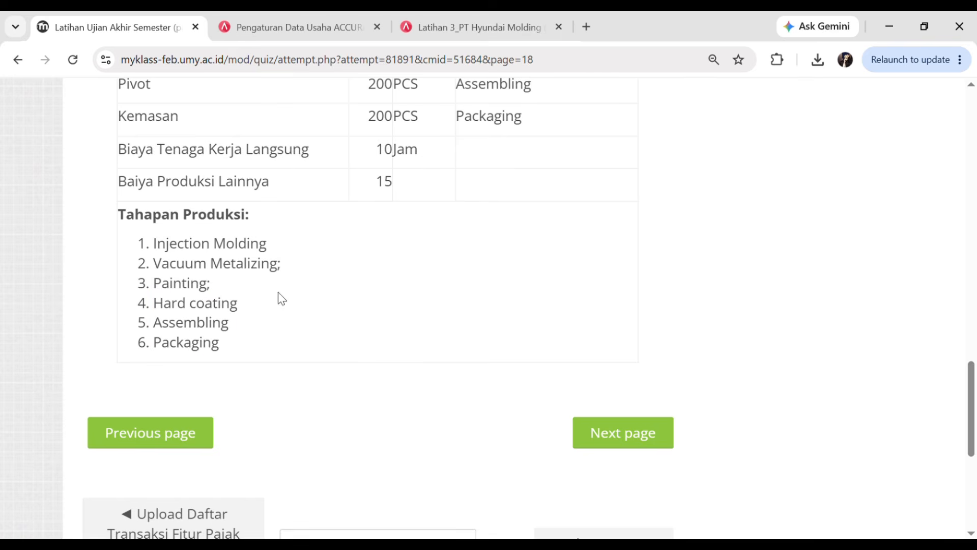
{"action": "left_click", "coordinate": [488, 23]}
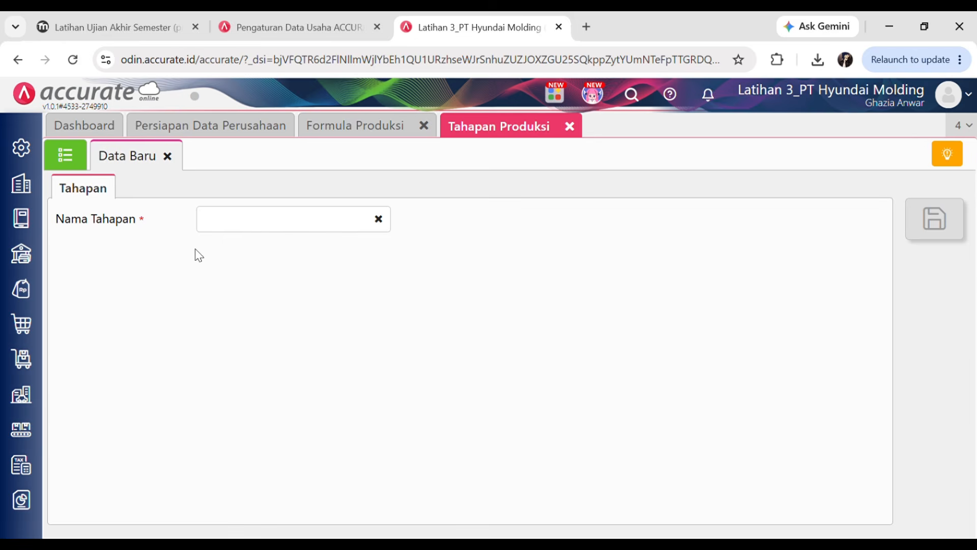
{"action": "left_click", "coordinate": [66, 155]}
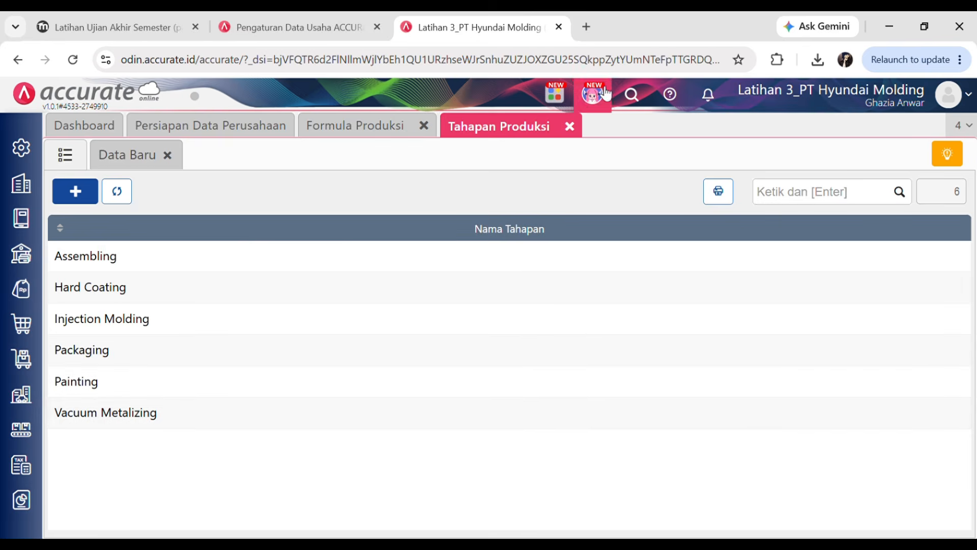
- Add Injection Molding as stage 1 and Vacuum Metalizing as stage 2 to the formula
{"action": "left_click", "coordinate": [569, 127]}
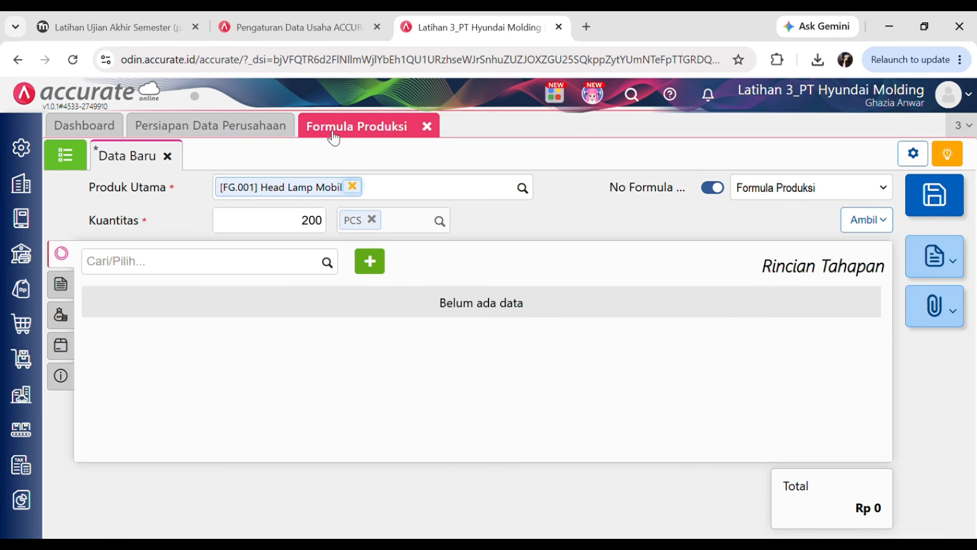
{"action": "left_click", "coordinate": [336, 268]}
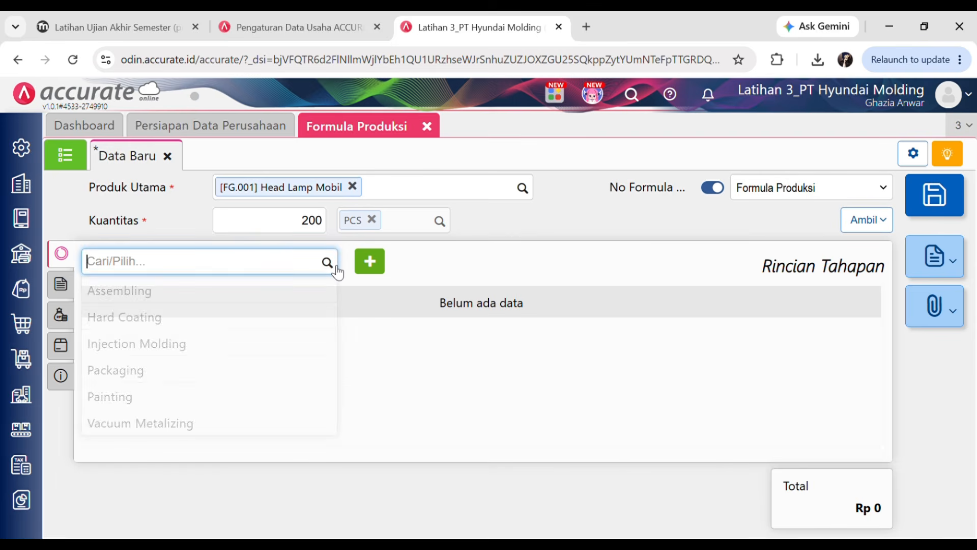
{"action": "left_click", "coordinate": [155, 345]}
{"action": "left_click", "coordinate": [129, 23]}
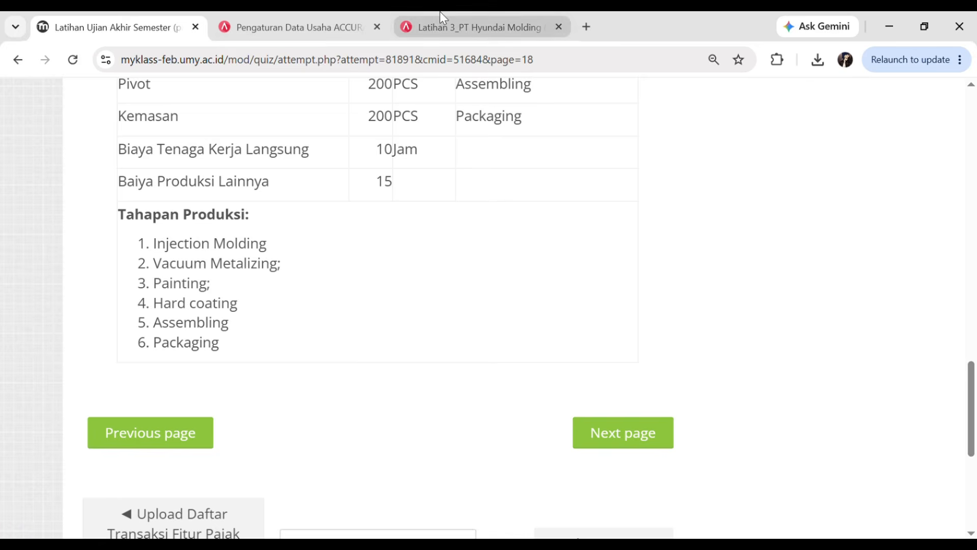
{"action": "left_click", "coordinate": [459, 26]}
{"action": "left_click", "coordinate": [633, 500]}
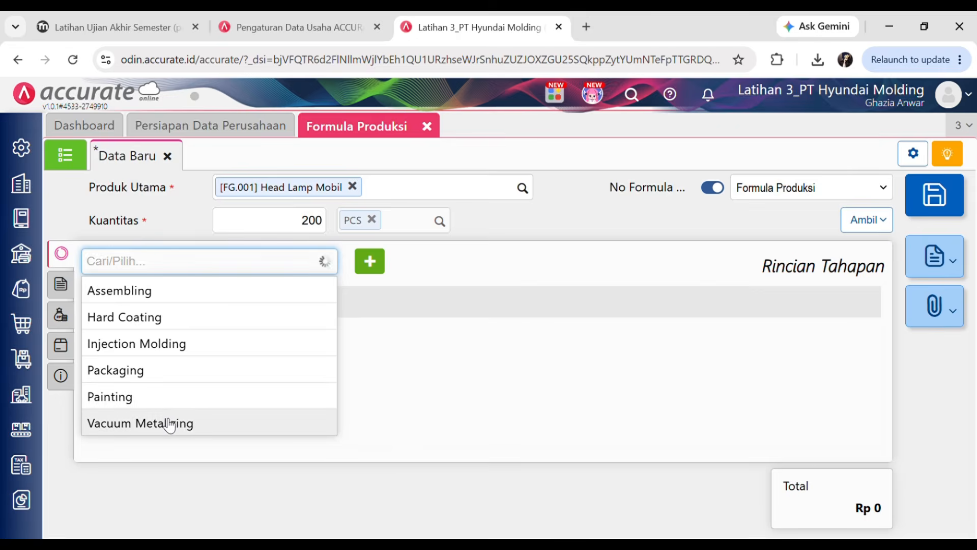
{"action": "left_click", "coordinate": [168, 423]}
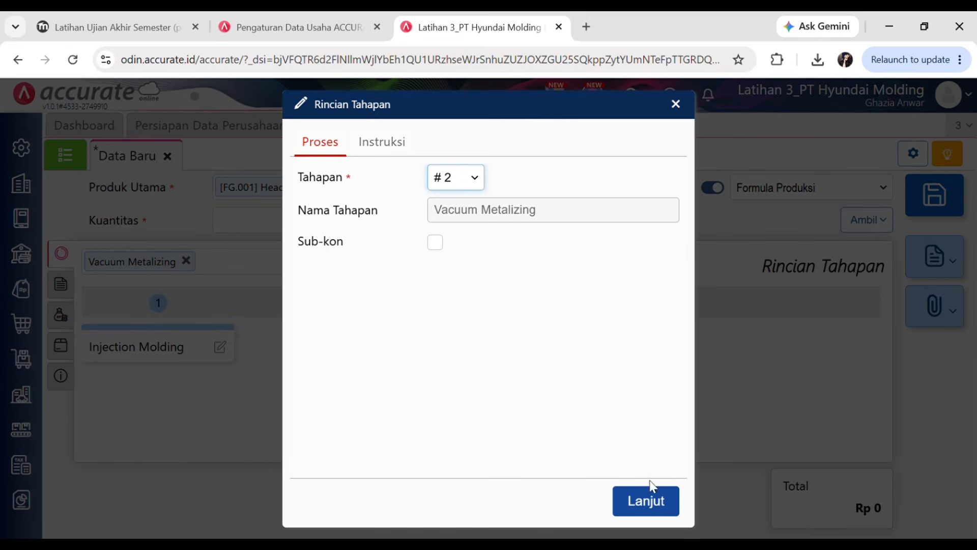
{"action": "left_click", "coordinate": [631, 499]}
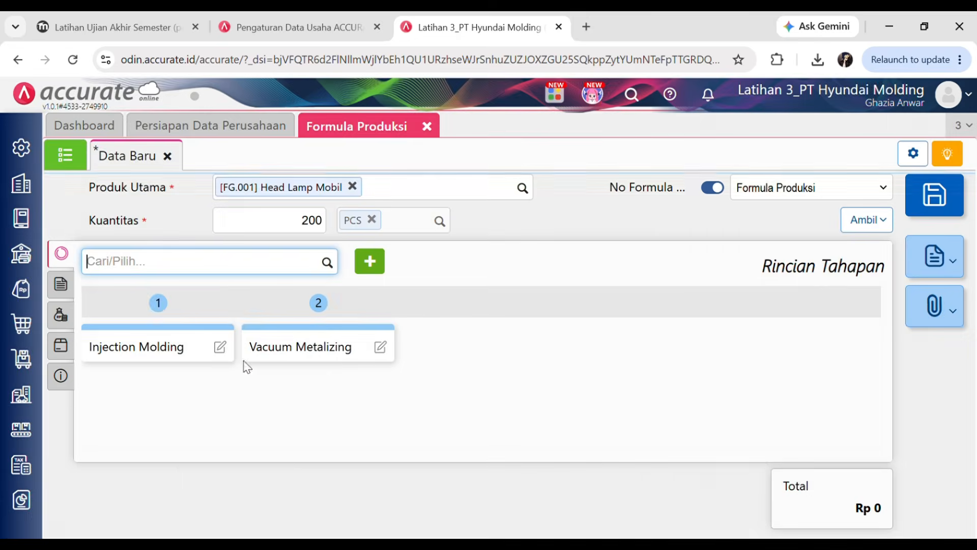
- Add Painting as stage 3 and Hard Coating as stage 4
{"action": "left_click", "coordinate": [135, 24]}
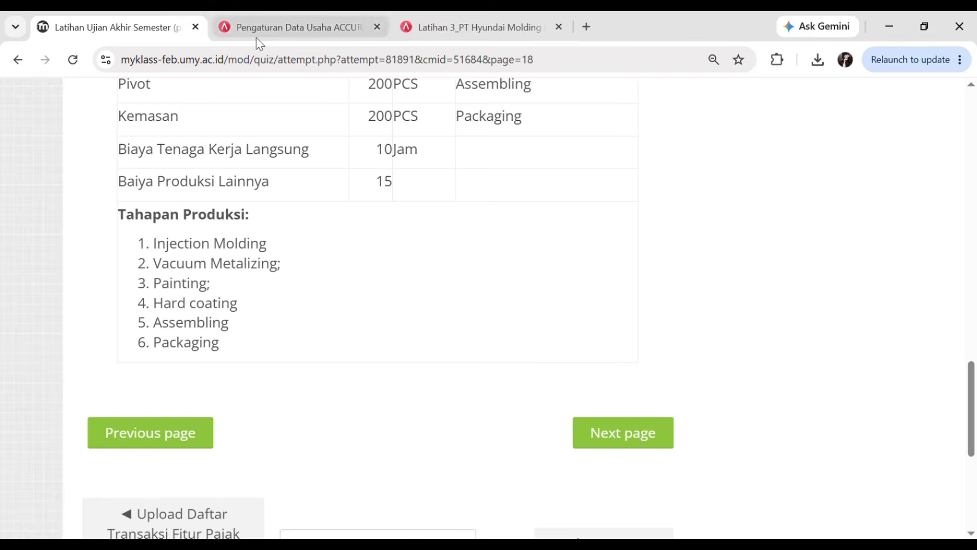
{"action": "left_click", "coordinate": [450, 23]}
{"action": "left_click", "coordinate": [327, 262]}
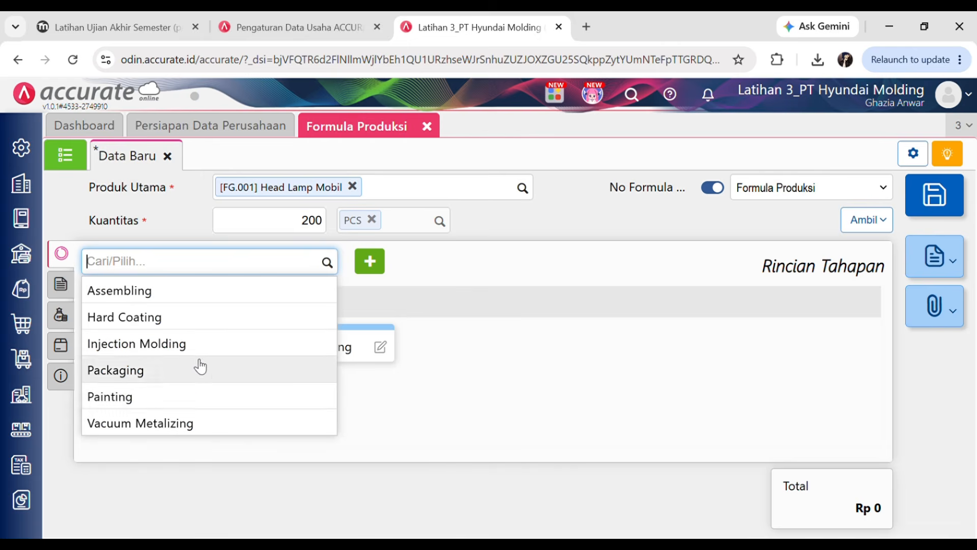
{"action": "left_click", "coordinate": [153, 395]}
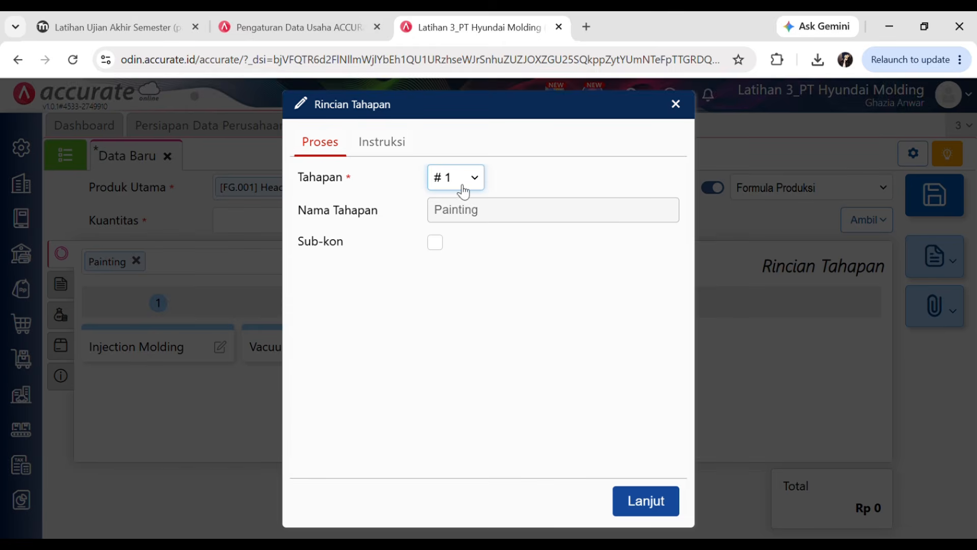
{"action": "left_click", "coordinate": [658, 499]}
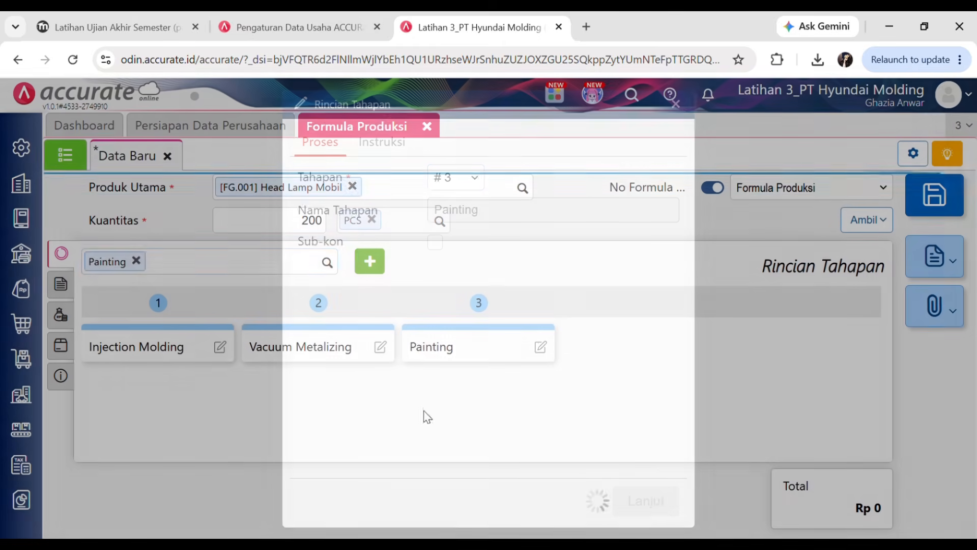
{"action": "left_click", "coordinate": [134, 28]}
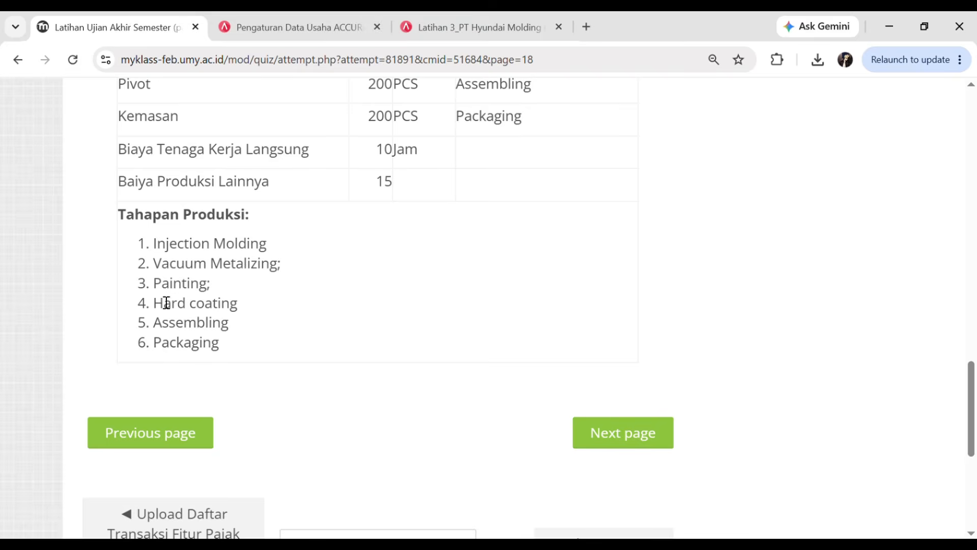
{"action": "left_click", "coordinate": [504, 23]}
{"action": "left_click", "coordinate": [335, 269]}
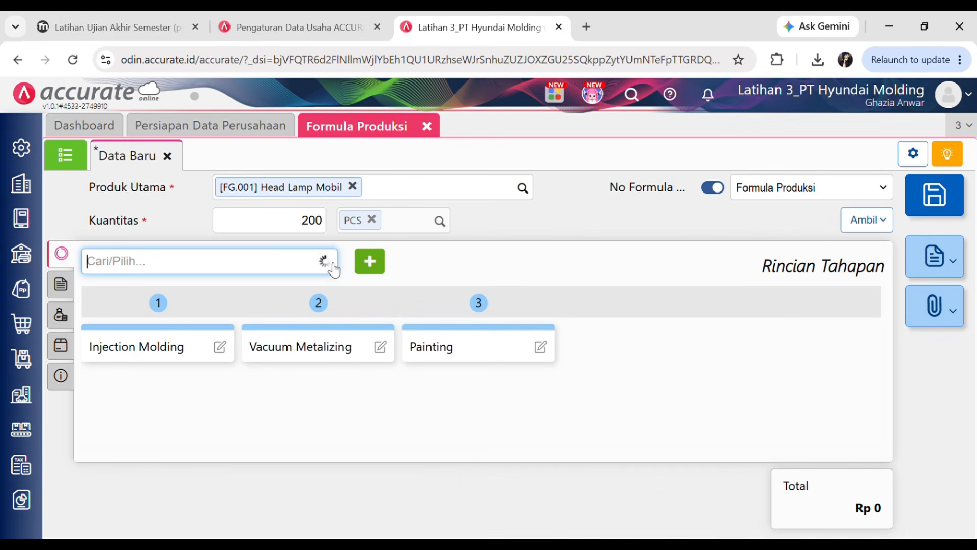
{"action": "left_click", "coordinate": [179, 317]}
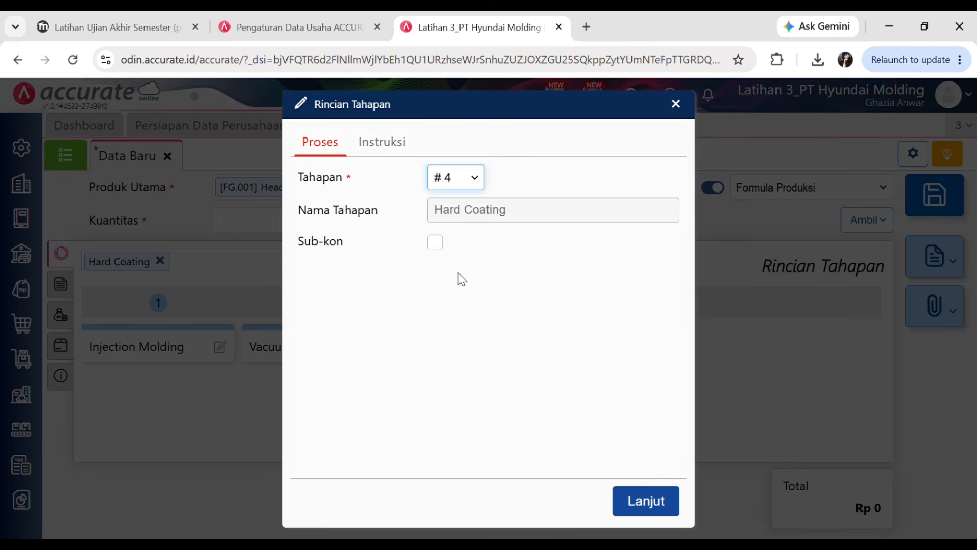
{"action": "left_click", "coordinate": [631, 499]}
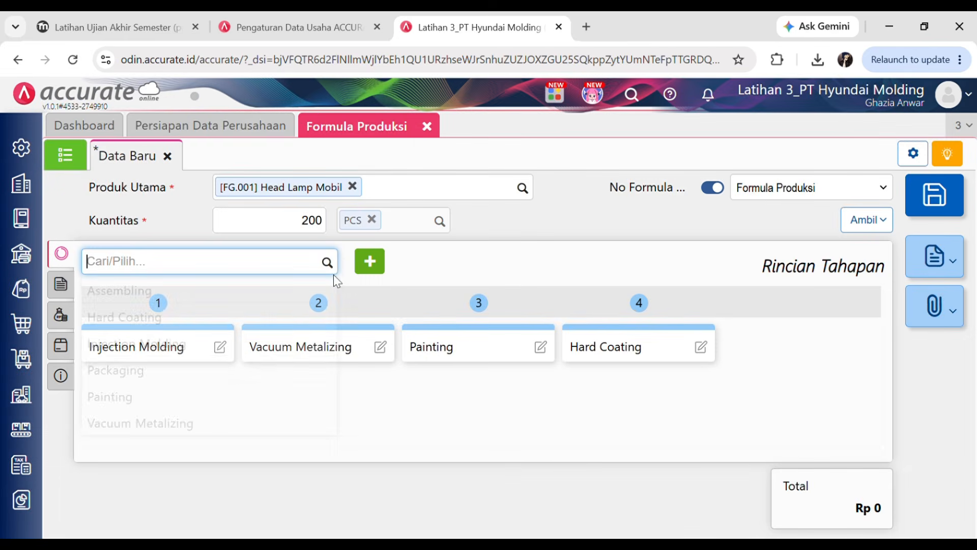
- Add Assembling as stage 5 and Packaging as stage 6
{"action": "left_click", "coordinate": [197, 294]}
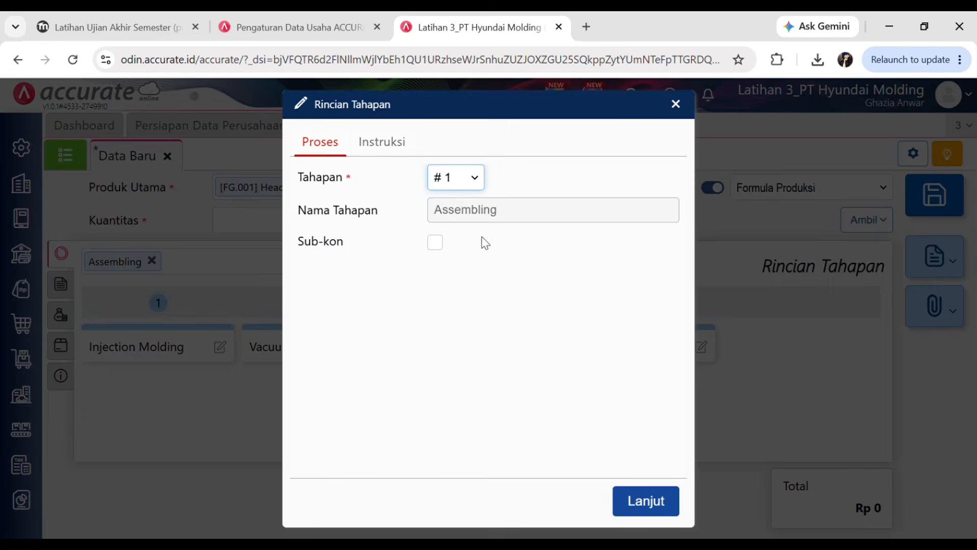
{"action": "left_click", "coordinate": [644, 504]}
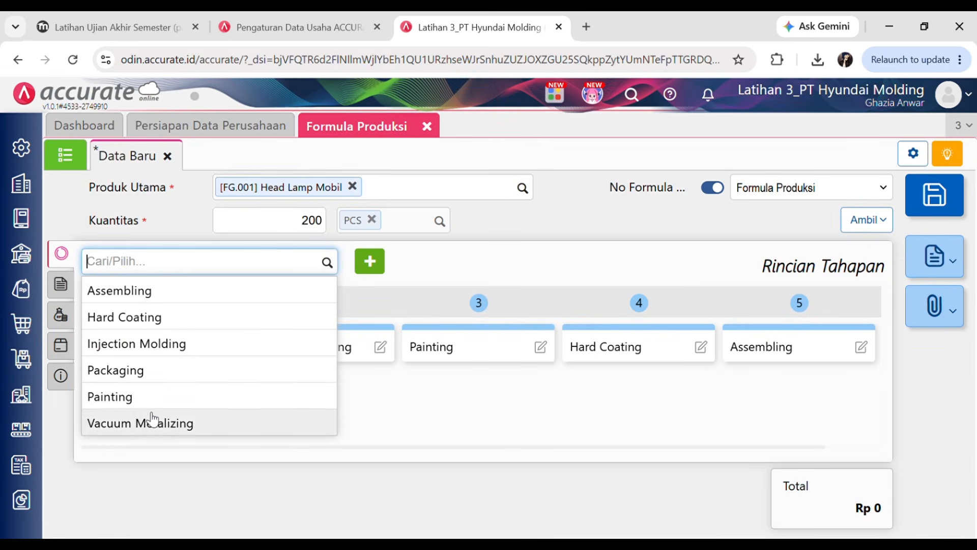
{"action": "left_click", "coordinate": [116, 370]}
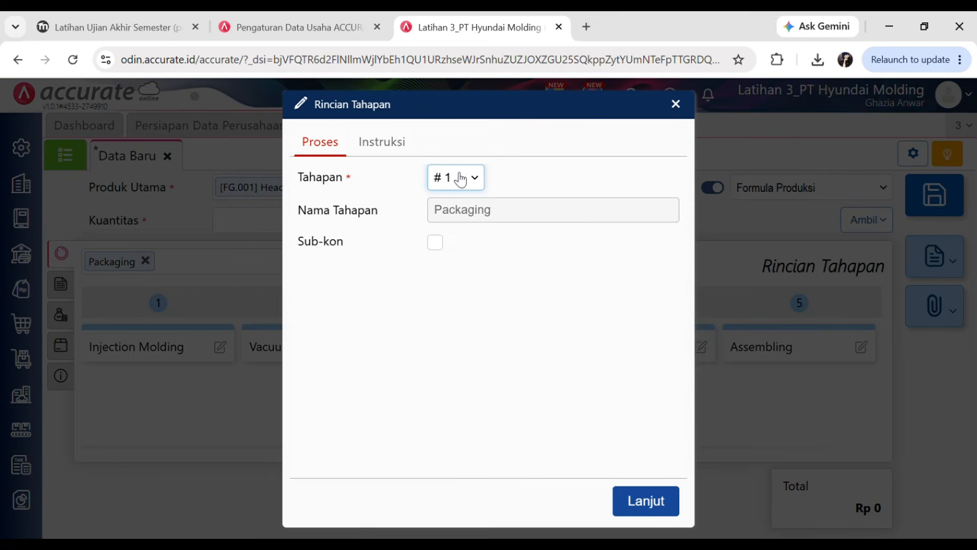
{"action": "left_click", "coordinate": [650, 503]}
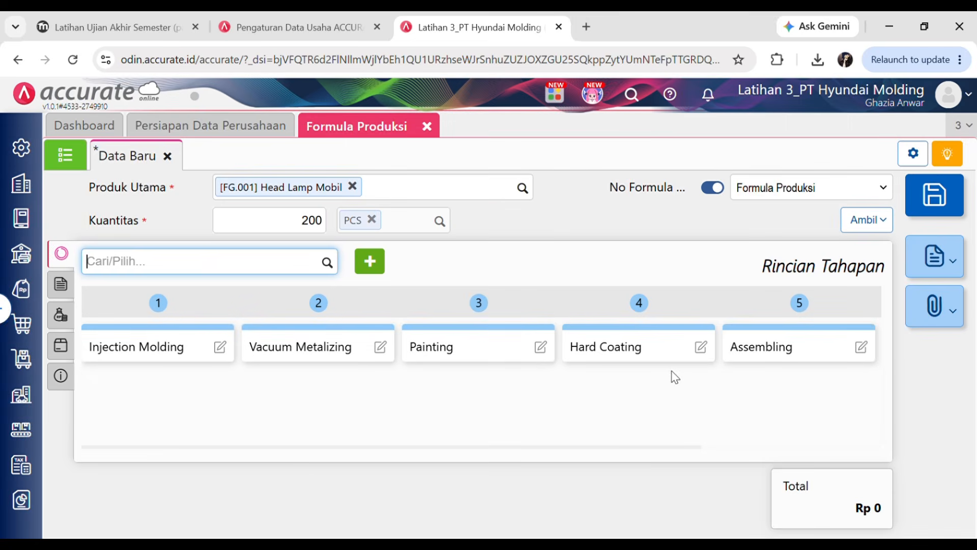
- Open the formula's Rincian Bahan Baku section after checking the quiz requirements
{"action": "left_click", "coordinate": [126, 21]}
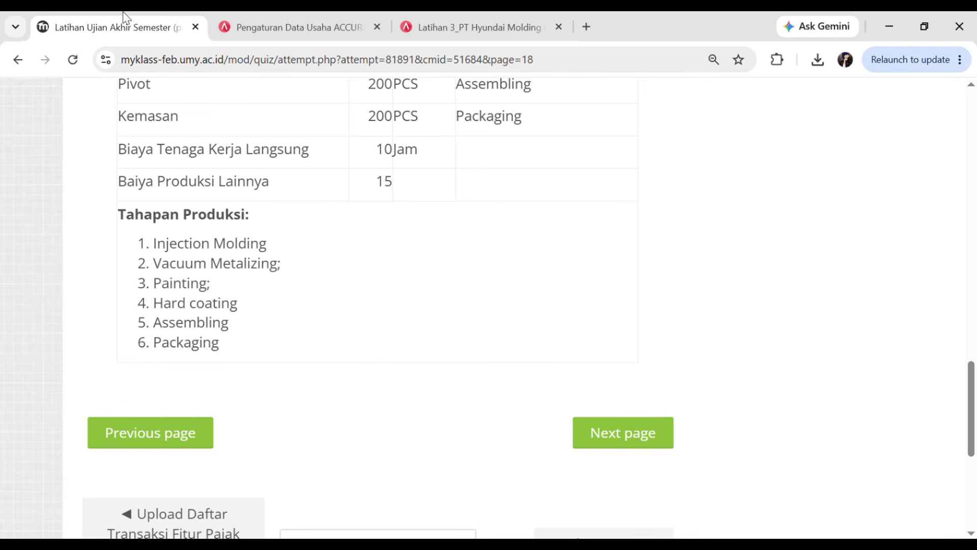
{"action": "scroll", "coordinate": [378, 290], "scroll_direction": "up", "scroll_amount": 15}
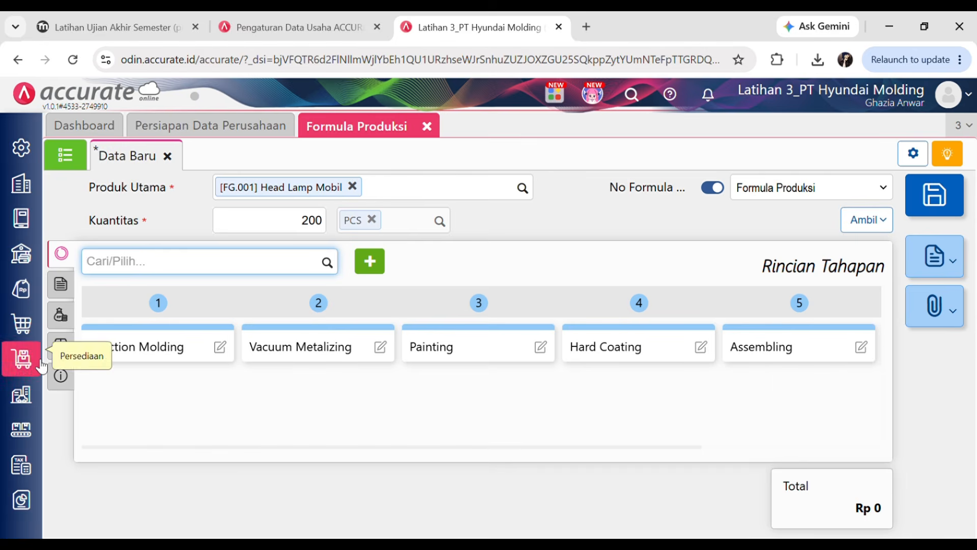
{"action": "left_click", "coordinate": [68, 289]}
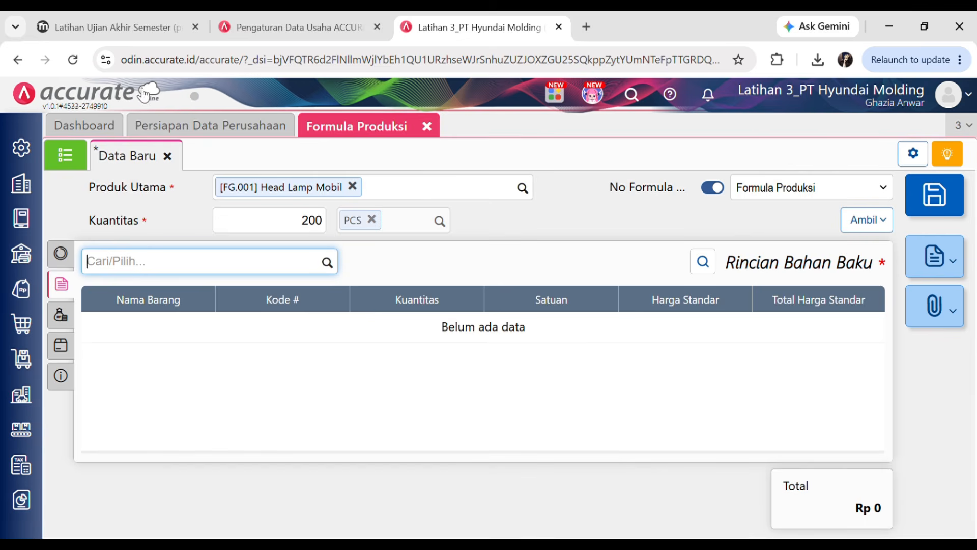
- Review the quiz's Head Lamp Mobil materials, including Kemasan and quantities, then return to the formula
{"action": "left_click", "coordinate": [101, 27]}
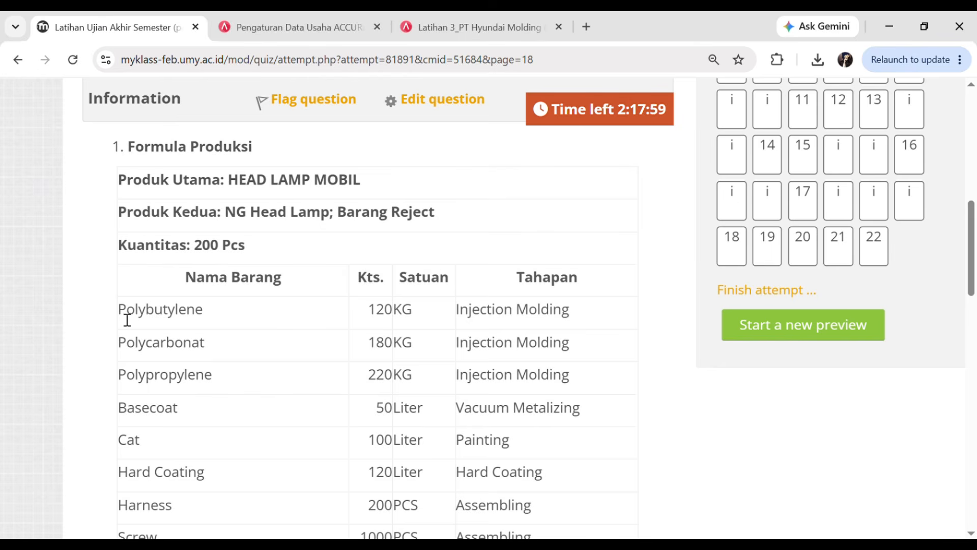
{"action": "left_click_drag", "start_coordinate": [114, 308], "coordinate": [151, 313]}
{"action": "left_click", "coordinate": [244, 339]}
{"action": "scroll", "coordinate": [113, 321], "scroll_direction": "down", "scroll_amount": 10}
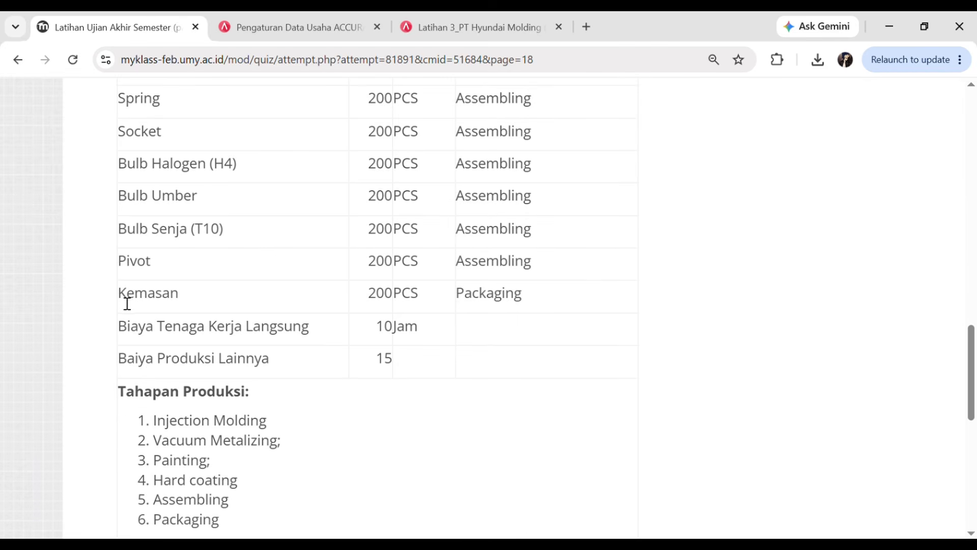
{"action": "left_click_drag", "start_coordinate": [128, 303], "coordinate": [183, 305]}
{"action": "left_click", "coordinate": [258, 349]}
{"action": "scroll", "coordinate": [316, 353], "scroll_direction": "up", "scroll_amount": 5}
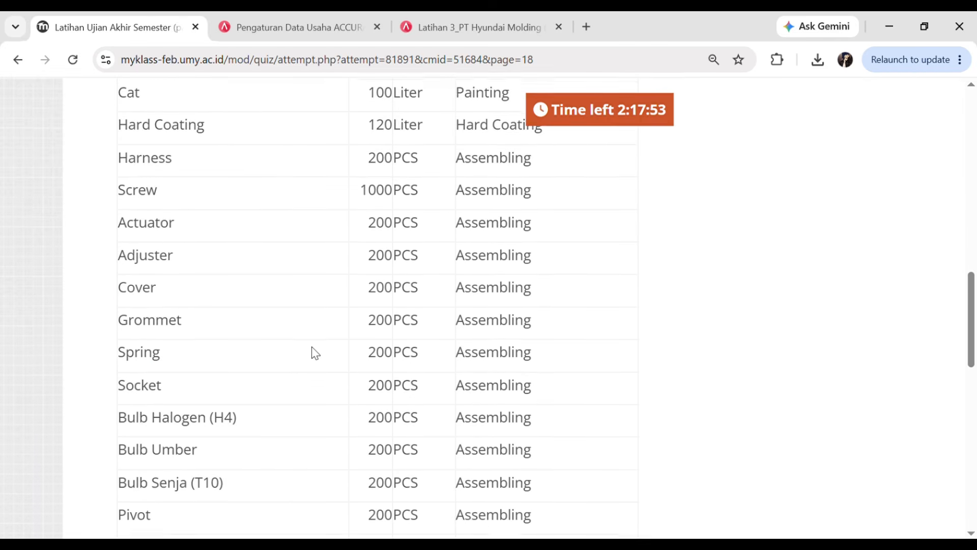
{"action": "scroll", "coordinate": [316, 353], "scroll_direction": "up", "scroll_amount": 6}
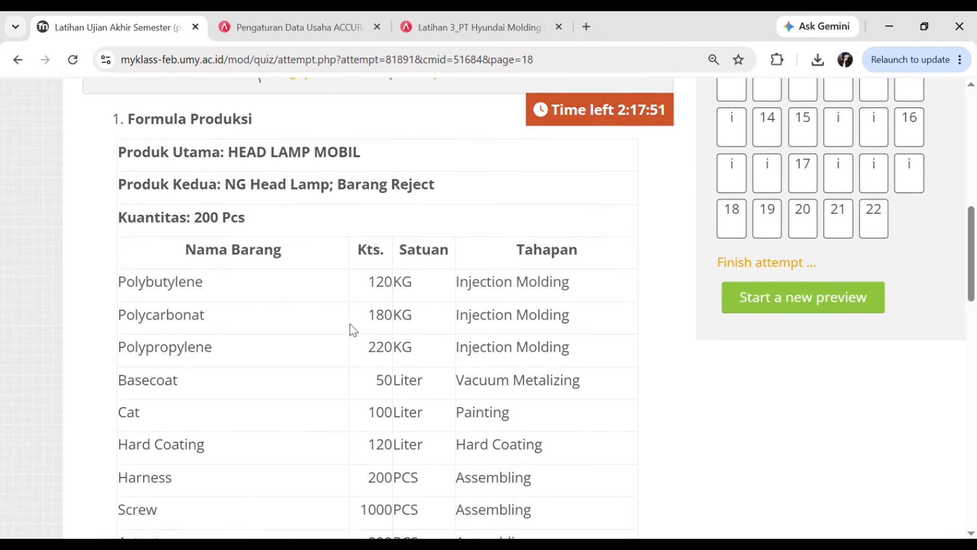
{"action": "scroll", "coordinate": [423, 295], "scroll_direction": "down", "scroll_amount": 1}
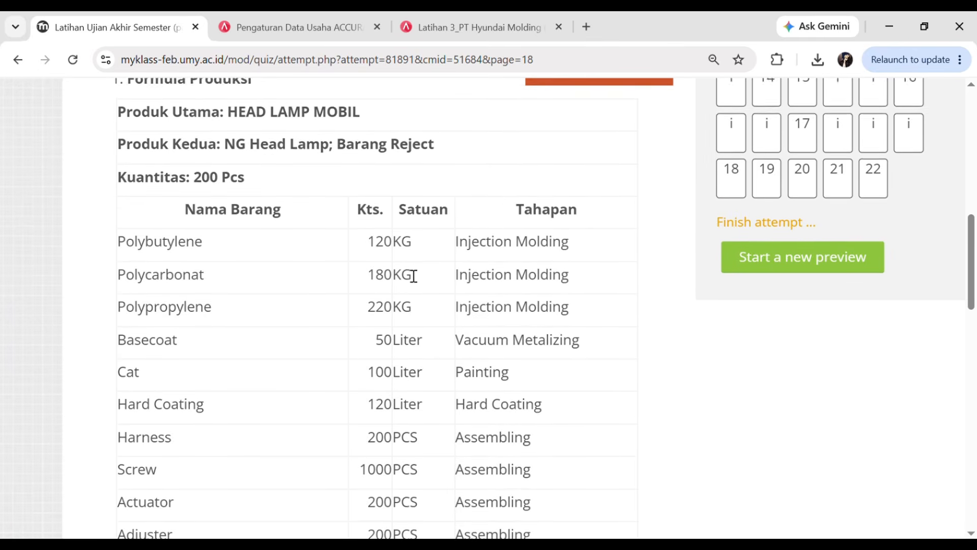
{"action": "left_click_drag", "start_coordinate": [366, 236], "coordinate": [389, 247]}
{"action": "left_click", "coordinate": [530, 274]}
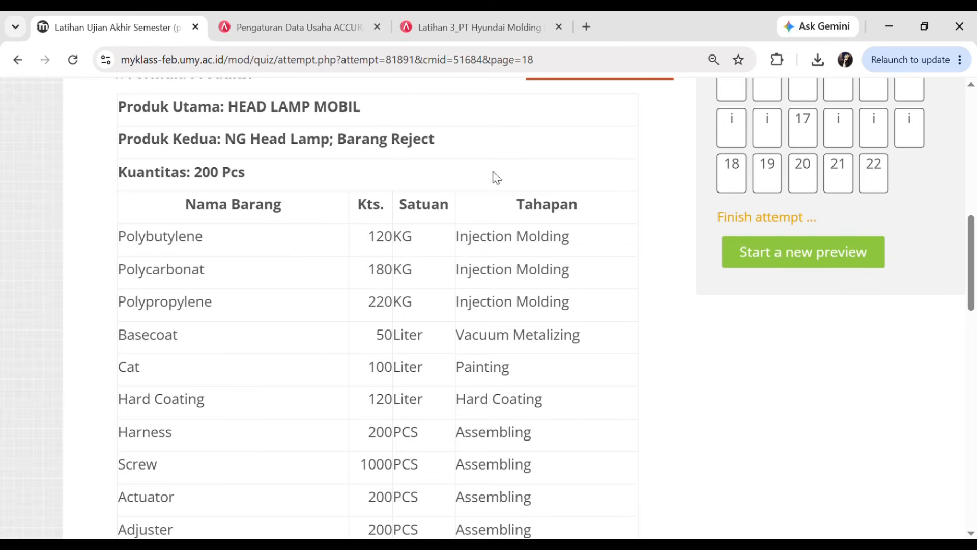
{"action": "left_click", "coordinate": [449, 19]}
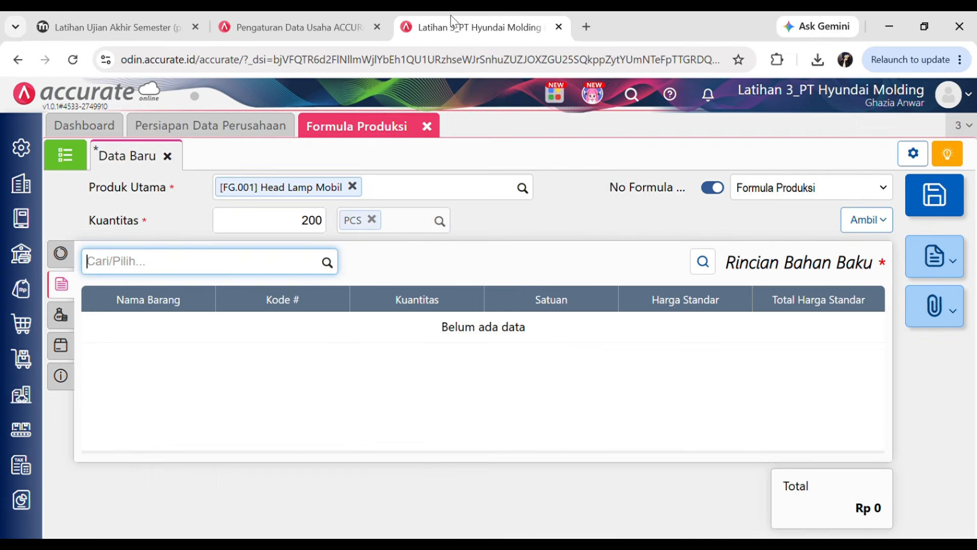
- Add Polybutylene, 120 KG, at the Injection Molding stage as a raw material
{"action": "left_click", "coordinate": [328, 263]}
{"action": "type", "text": "P"}
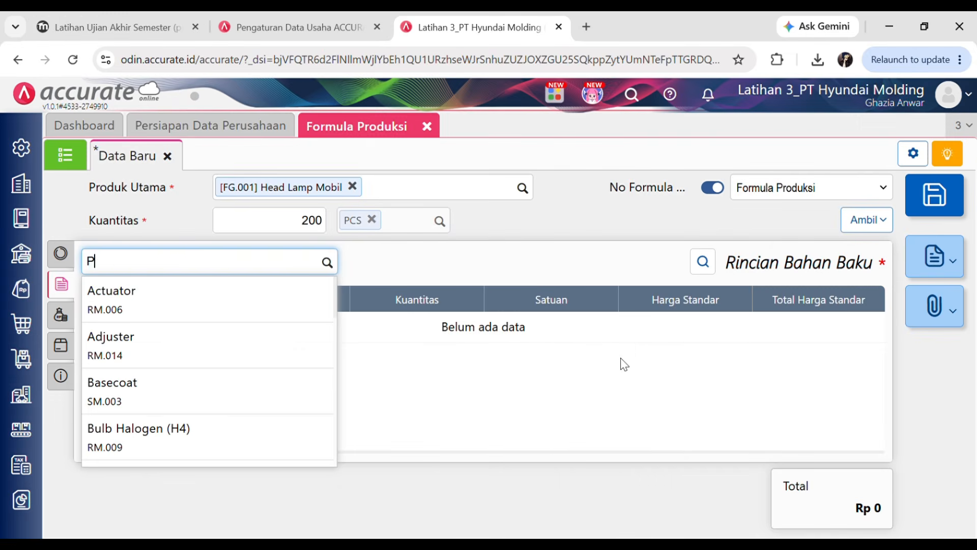
{"action": "type", "text": "oly"}
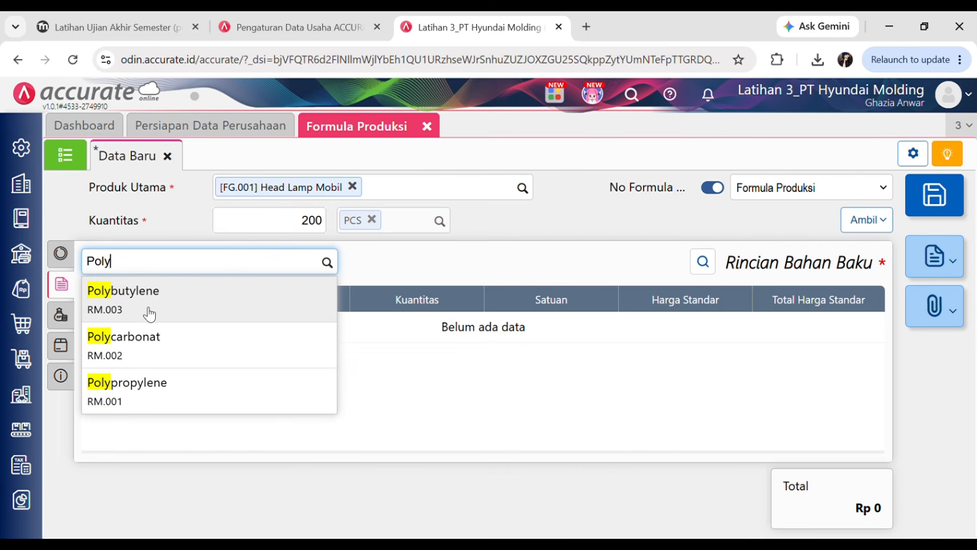
{"action": "left_click", "coordinate": [146, 310]}
{"action": "left_click", "coordinate": [152, 27]}
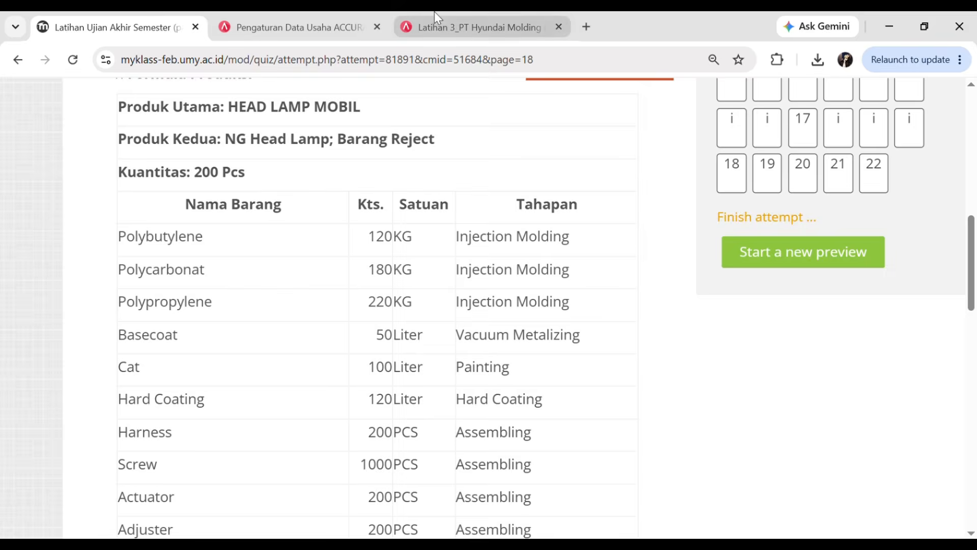
{"action": "left_click", "coordinate": [448, 25]}
{"action": "type", "text": "20"}
{"action": "left_click", "coordinate": [656, 307]}
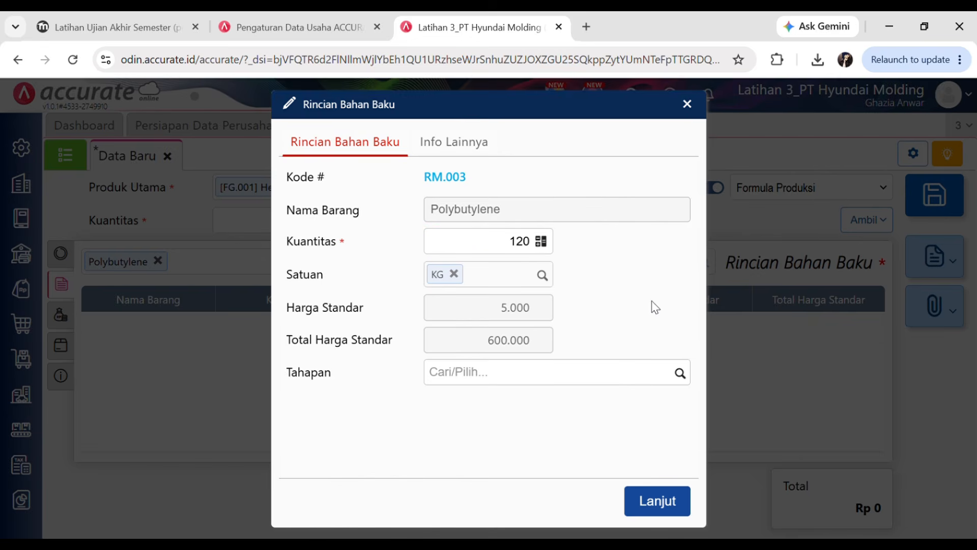
{"action": "left_click", "coordinate": [686, 391]}
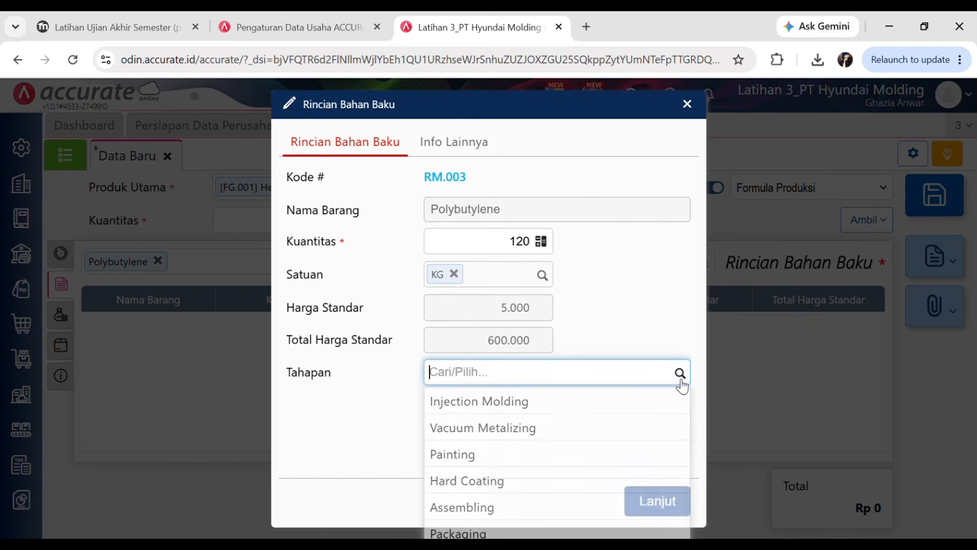
{"action": "left_click", "coordinate": [538, 404]}
{"action": "left_click", "coordinate": [657, 501]}
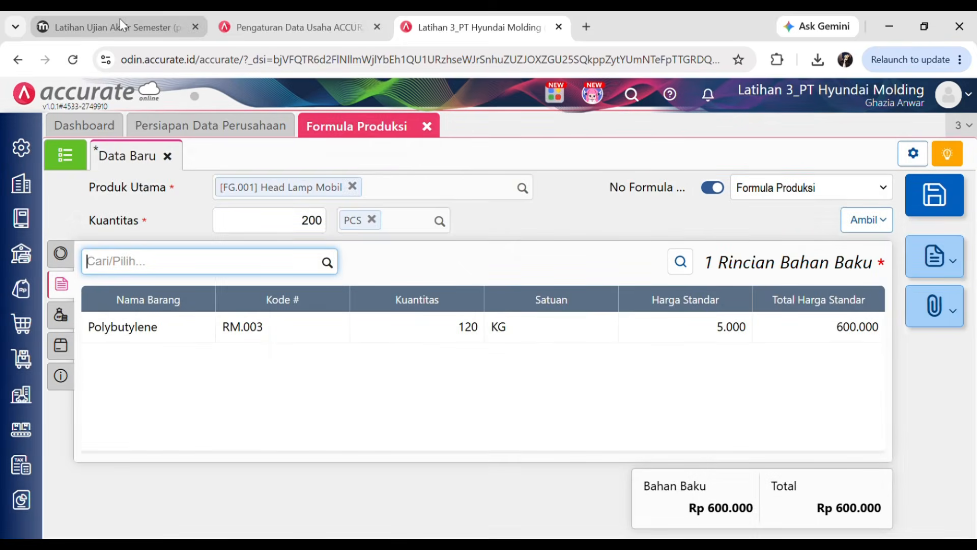
- Add Polycarbonat, 180 KG, at the Injection Molding stage as a raw material
{"action": "left_click", "coordinate": [121, 20]}
{"action": "left_click", "coordinate": [455, 24]}
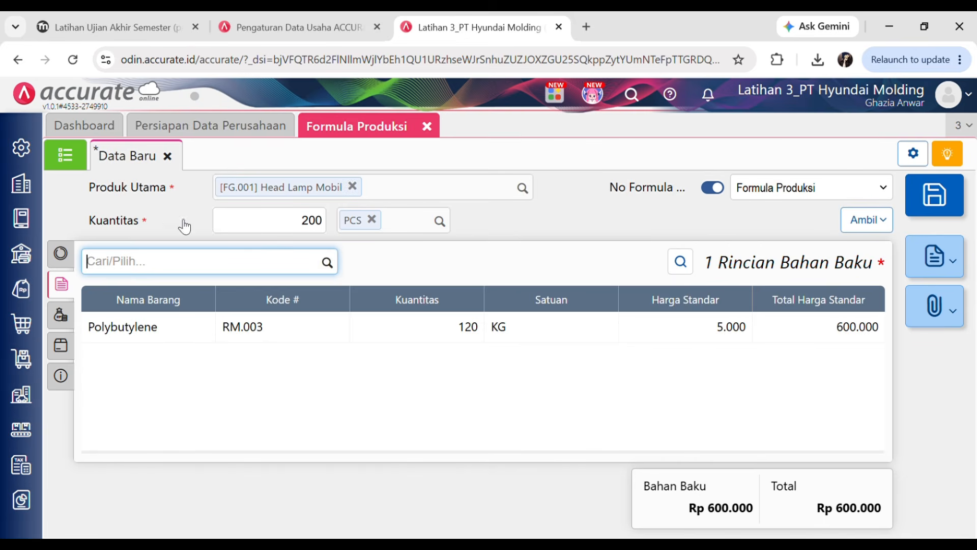
{"action": "type", "text": "Poly"}
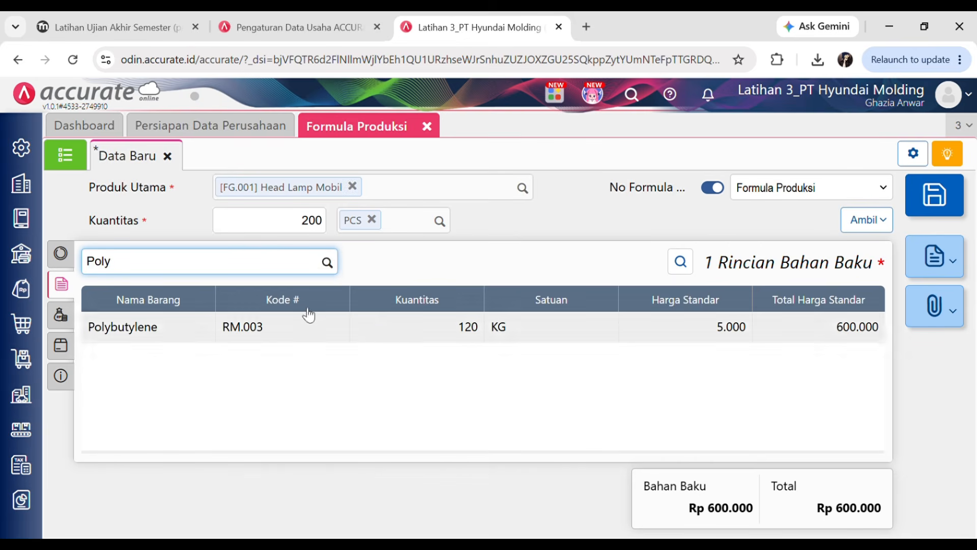
{"action": "left_click", "coordinate": [173, 340]}
{"action": "left_click", "coordinate": [117, 26]}
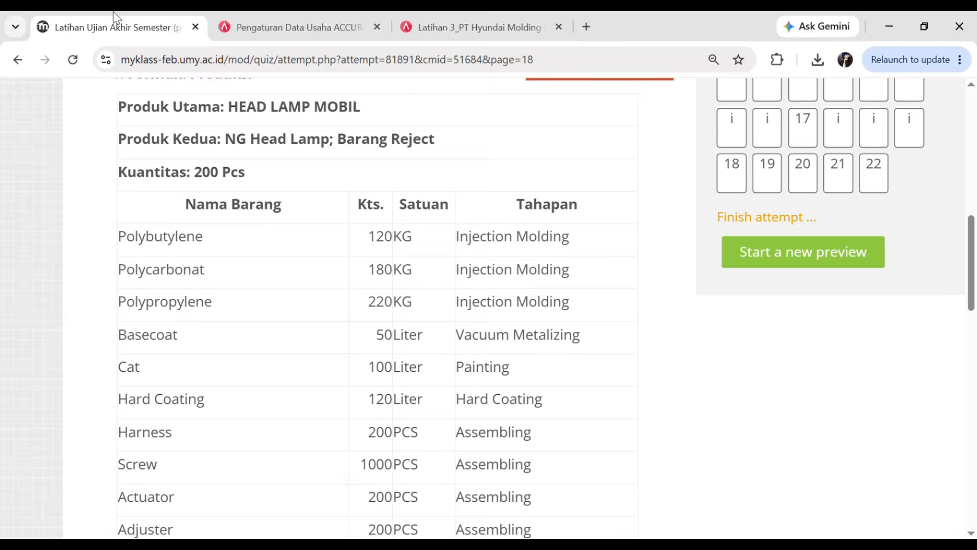
{"action": "left_click", "coordinate": [455, 21]}
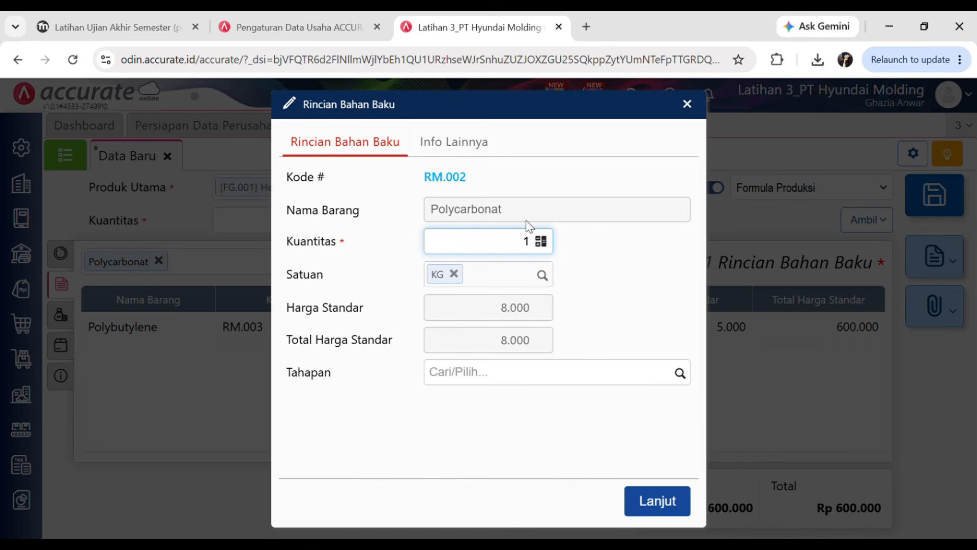
{"action": "type", "text": "80"}
{"action": "left_click", "coordinate": [680, 373]}
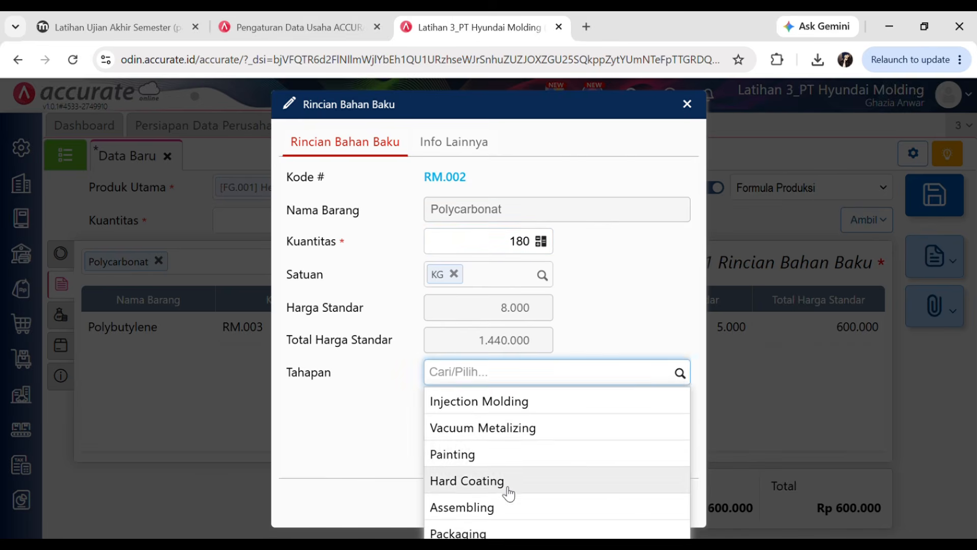
{"action": "left_click", "coordinate": [496, 405]}
{"action": "left_click", "coordinate": [665, 502]}
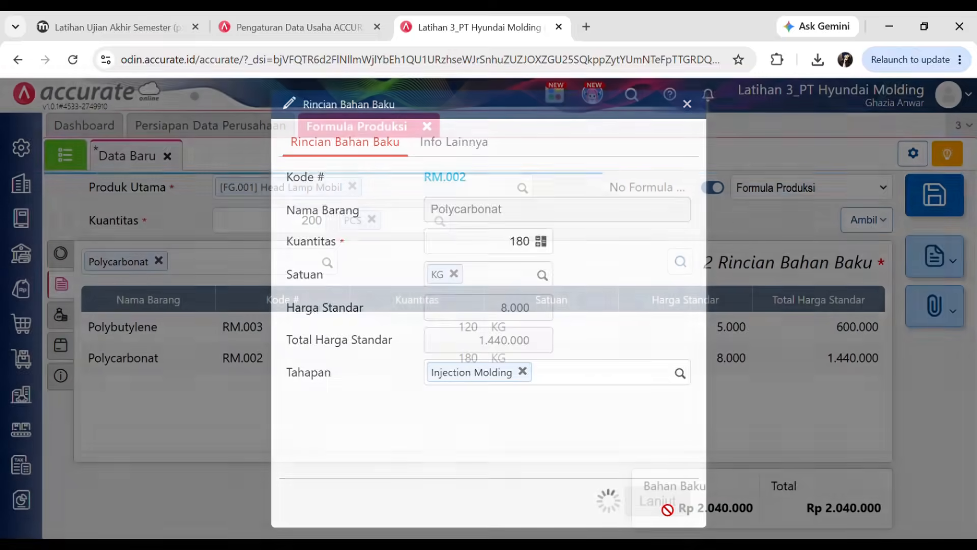
{"action": "type", "text": "poly"}
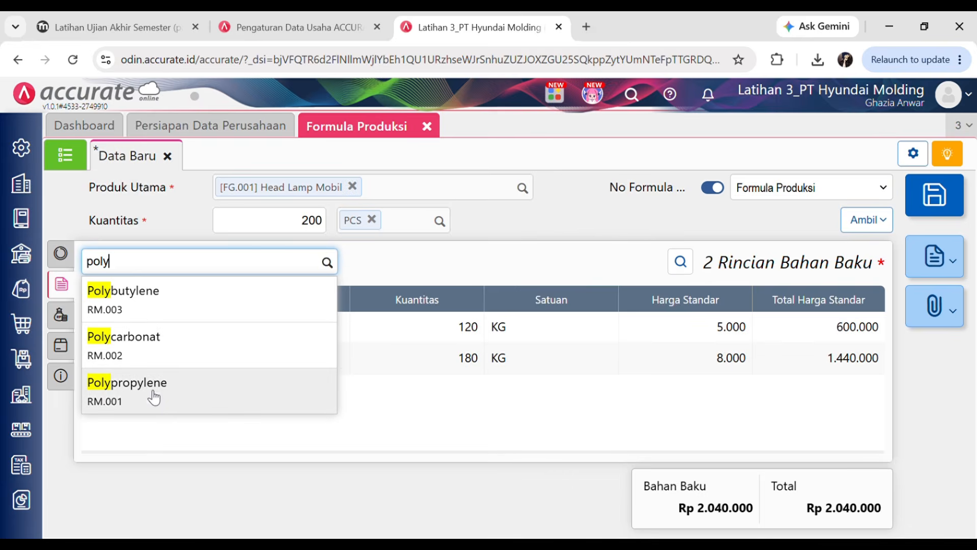
- Add Polypropylene, 220 KG, at the Injection Molding stage to the formula
{"action": "left_click", "coordinate": [153, 393]}
{"action": "left_click", "coordinate": [163, 22]}
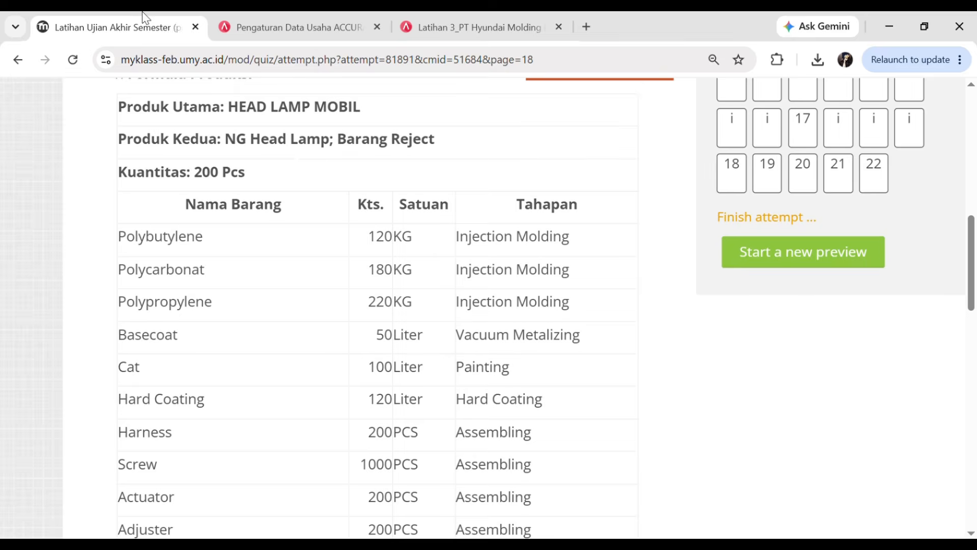
{"action": "left_click", "coordinate": [449, 17]}
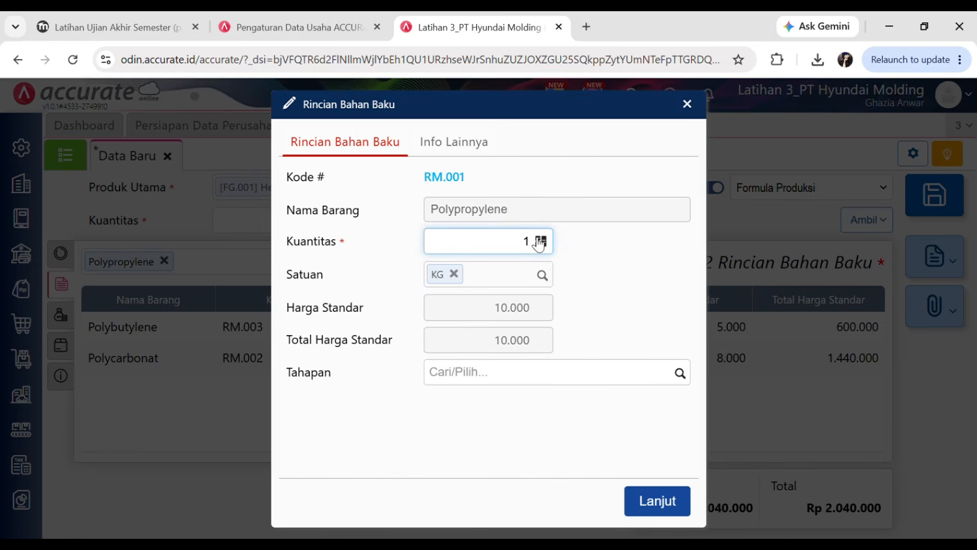
{"action": "left_click", "coordinate": [690, 375]}
{"action": "left_click", "coordinate": [545, 408]}
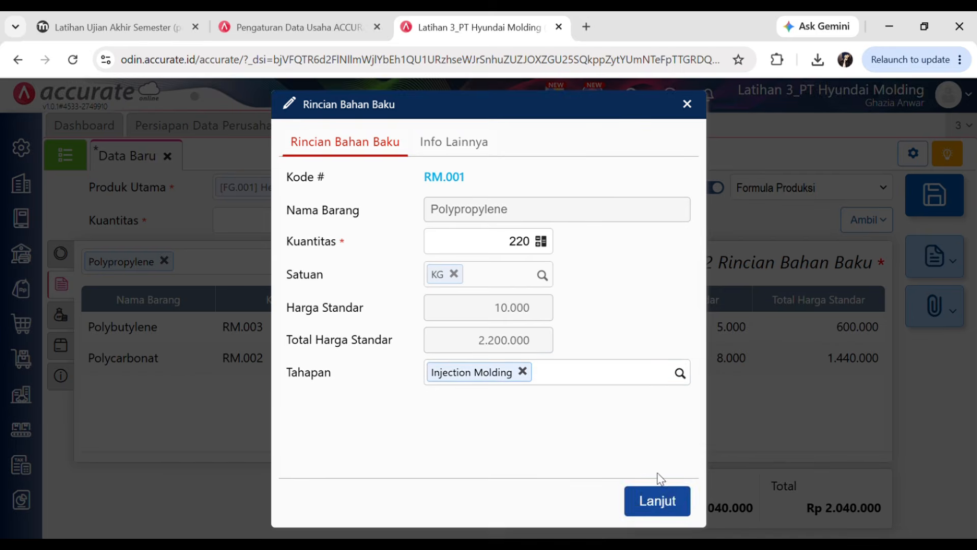
{"action": "left_click", "coordinate": [663, 505]}
- Add Basecoat, 50 Liter, at the Vacuum Metalizing stage to the formula
{"action": "left_click", "coordinate": [154, 26]}
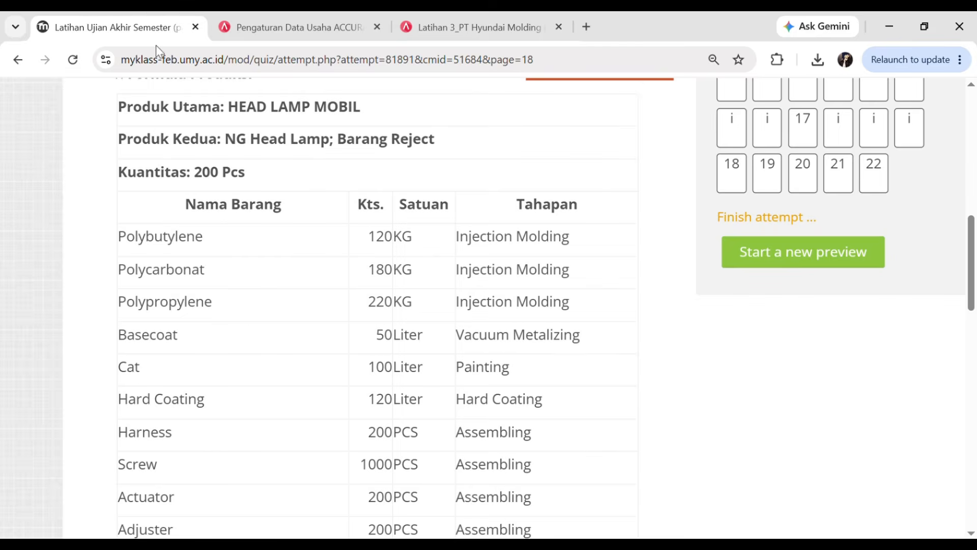
{"action": "scroll", "coordinate": [253, 333], "scroll_direction": "down", "scroll_amount": 4}
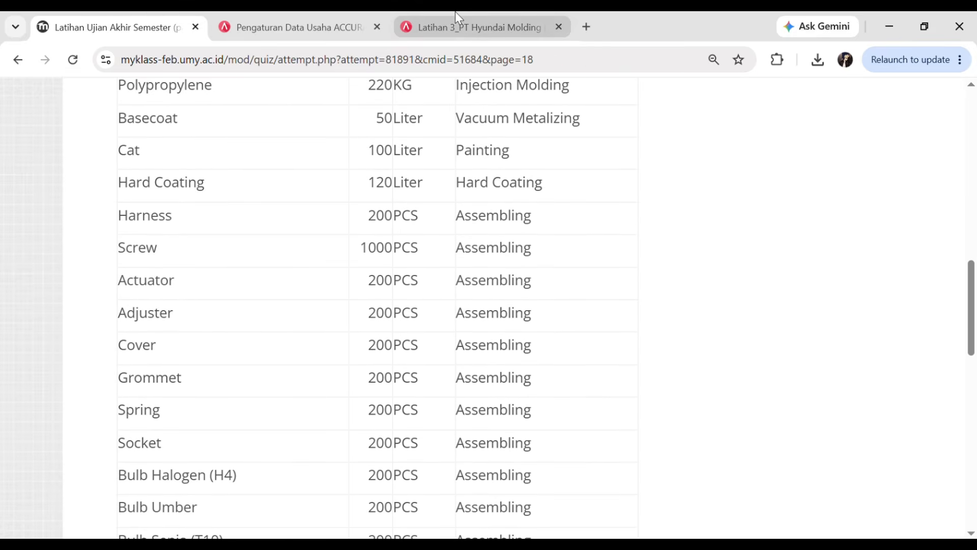
{"action": "left_click", "coordinate": [458, 27]}
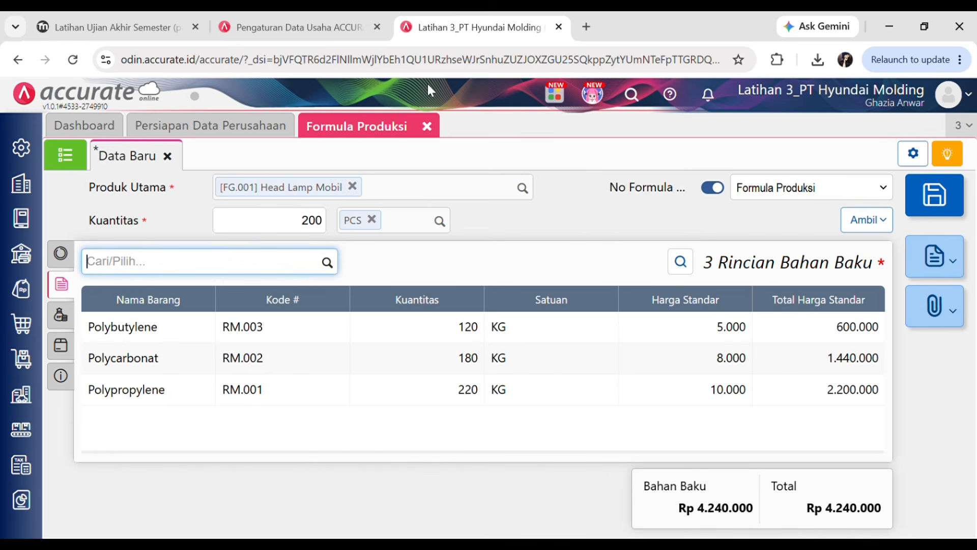
{"action": "left_click", "coordinate": [327, 262]}
{"action": "type", "text": "base"}
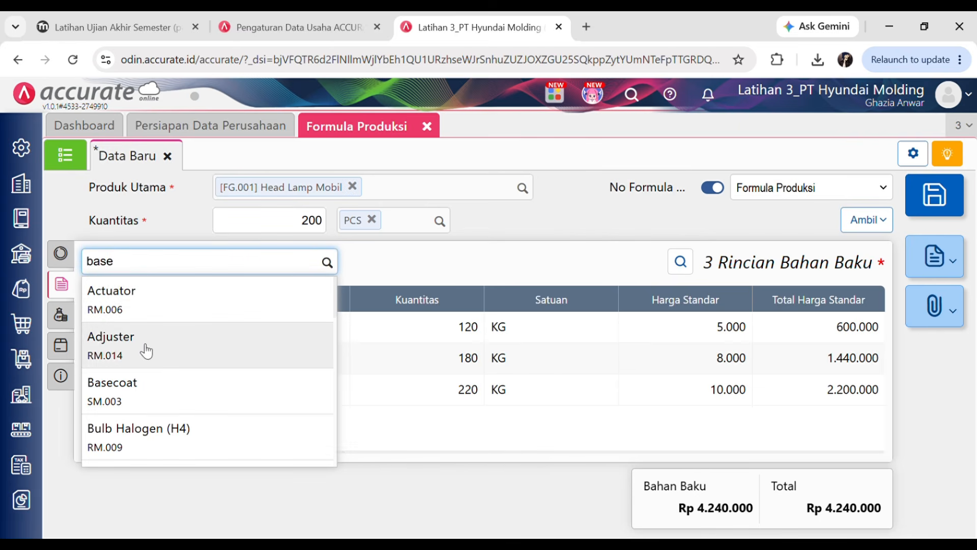
{"action": "left_click", "coordinate": [164, 304]}
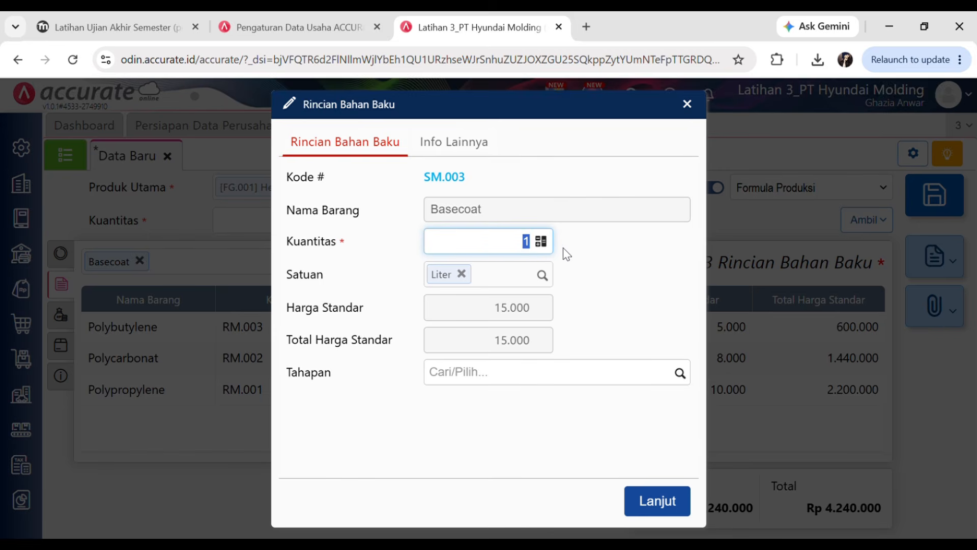
{"action": "type", "text": "50"}
{"action": "left_click", "coordinate": [682, 373]}
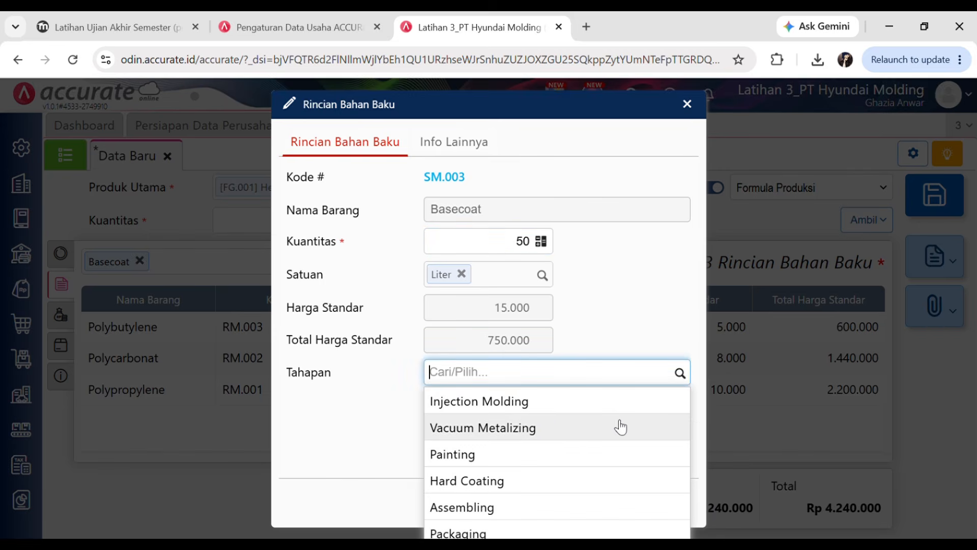
{"action": "left_click", "coordinate": [558, 428]}
{"action": "left_click", "coordinate": [687, 500]}
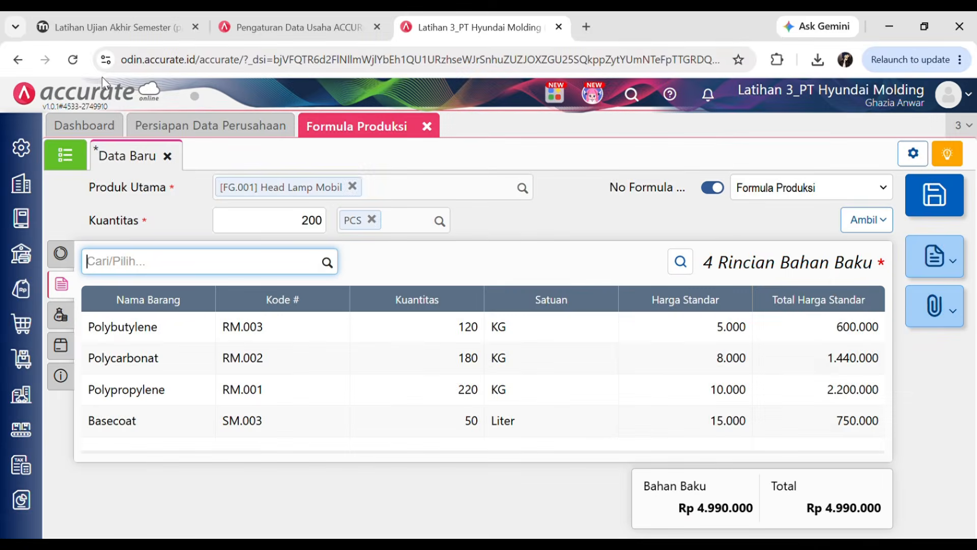
- Add Cat, 100 Liter, at the Painting stage to the formula
{"action": "left_click", "coordinate": [99, 17]}
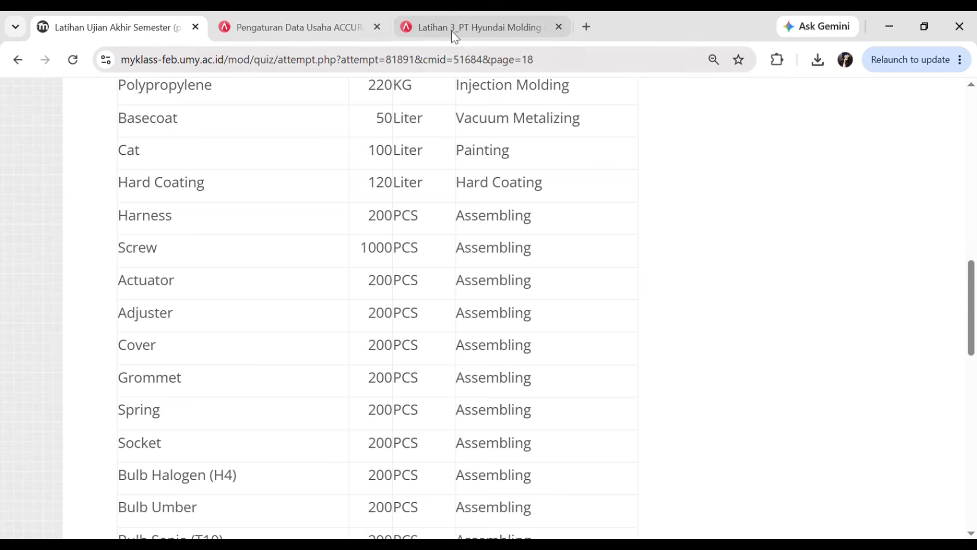
{"action": "left_click", "coordinate": [439, 21]}
{"action": "left_click", "coordinate": [327, 262]}
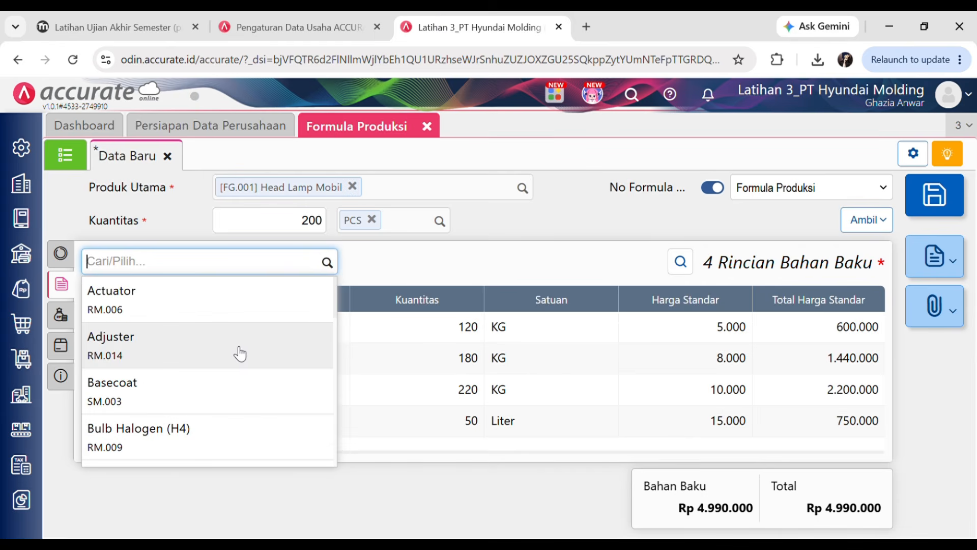
{"action": "type", "text": "cat"}
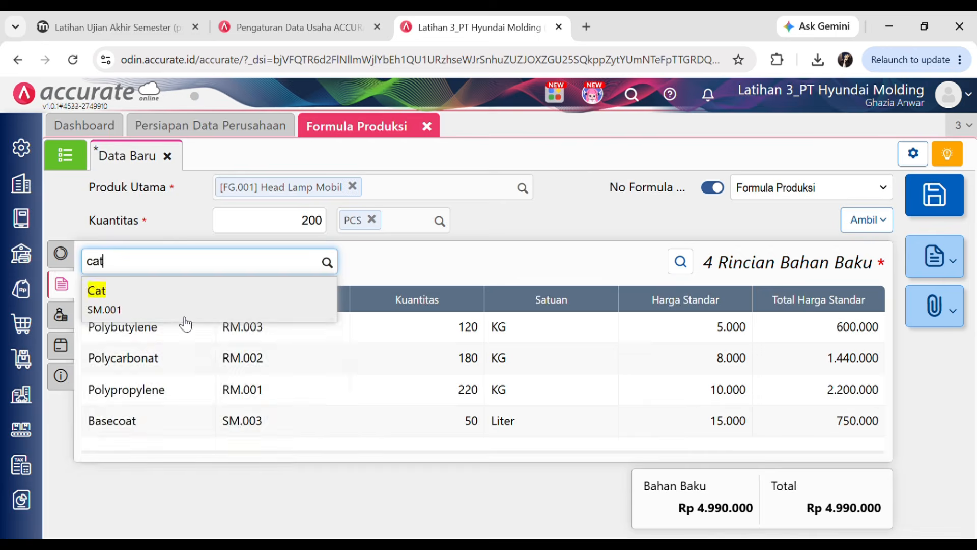
{"action": "left_click", "coordinate": [184, 310]}
{"action": "type", "text": "00"}
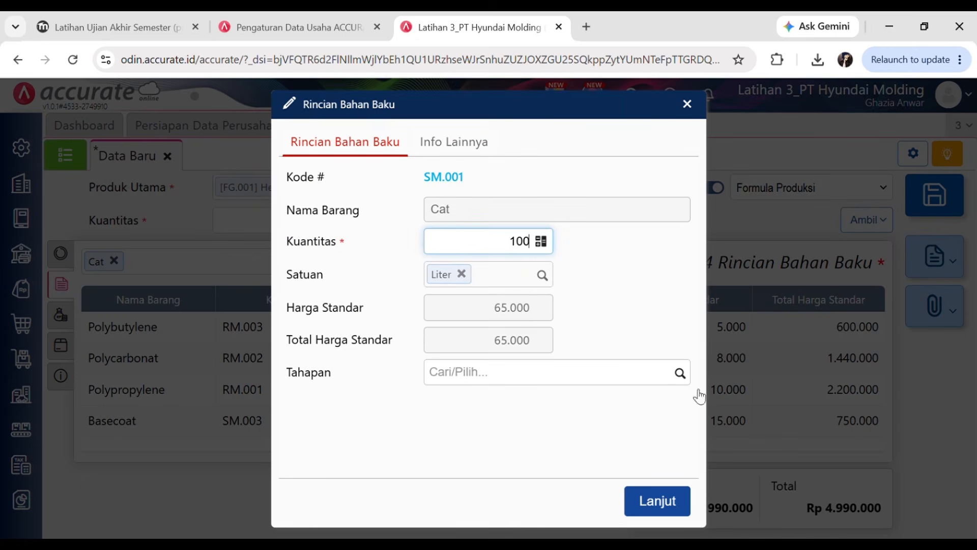
{"action": "left_click", "coordinate": [682, 374]}
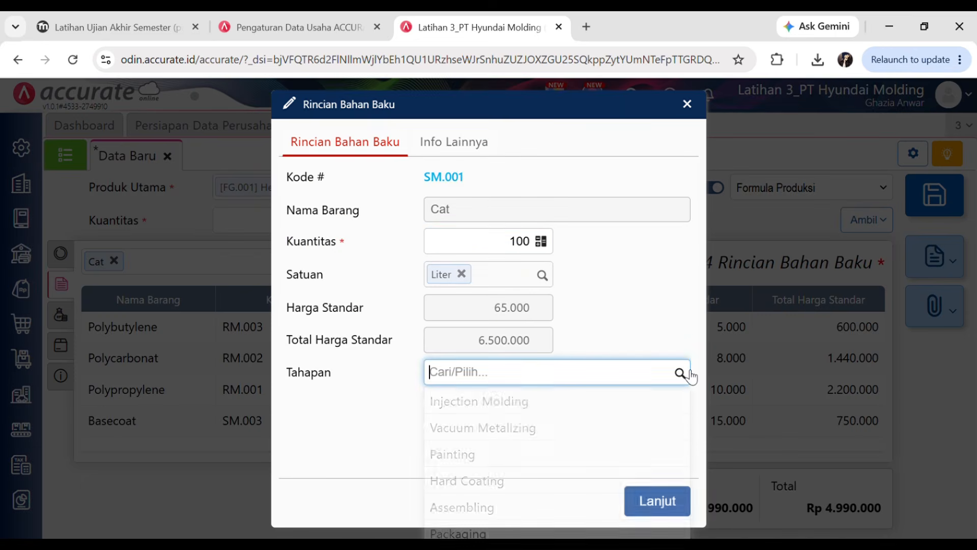
{"action": "left_click", "coordinate": [487, 454]}
{"action": "left_click", "coordinate": [657, 502]}
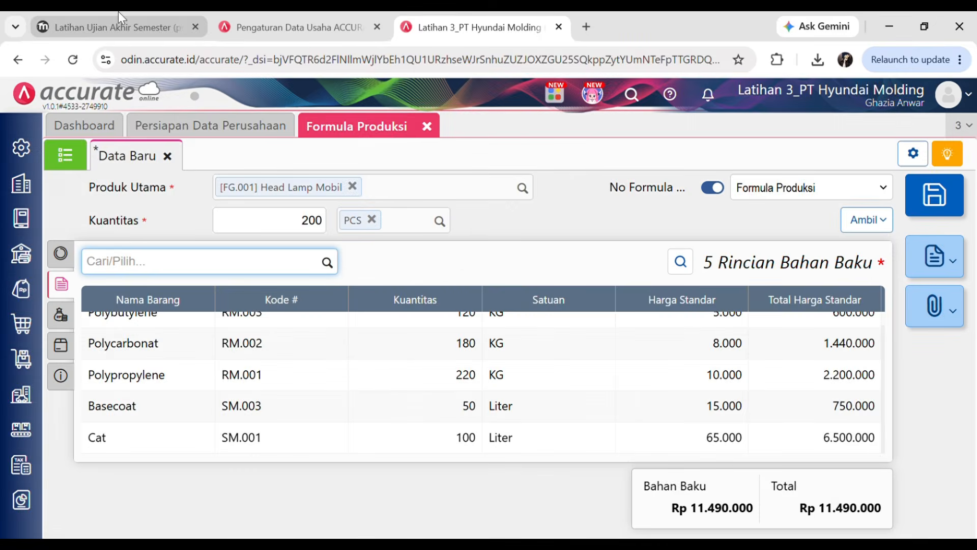
- Add Hard Coating, 120 Liter, at the Hard Coating stage to the formula
{"action": "left_click", "coordinate": [118, 26]}
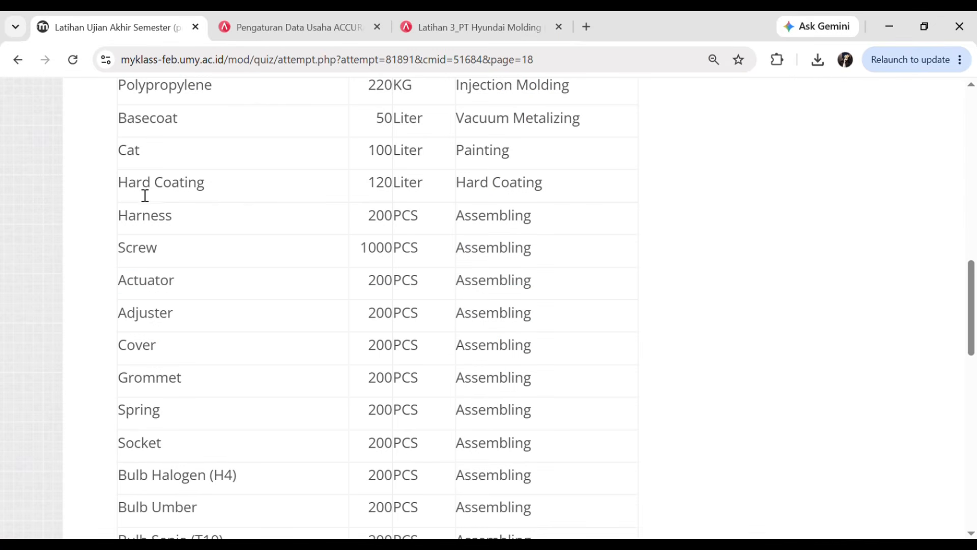
{"action": "left_click", "coordinate": [509, 18]}
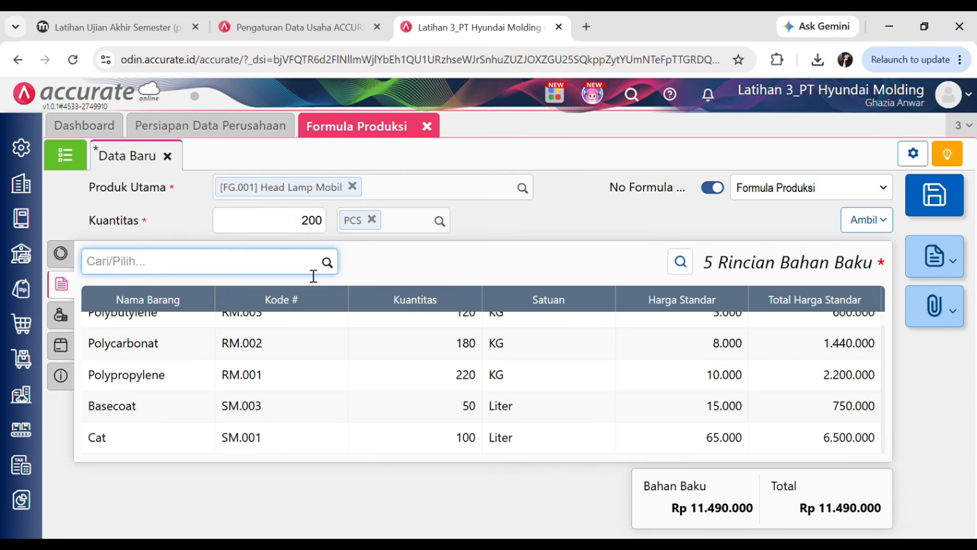
{"action": "type", "text": "har"}
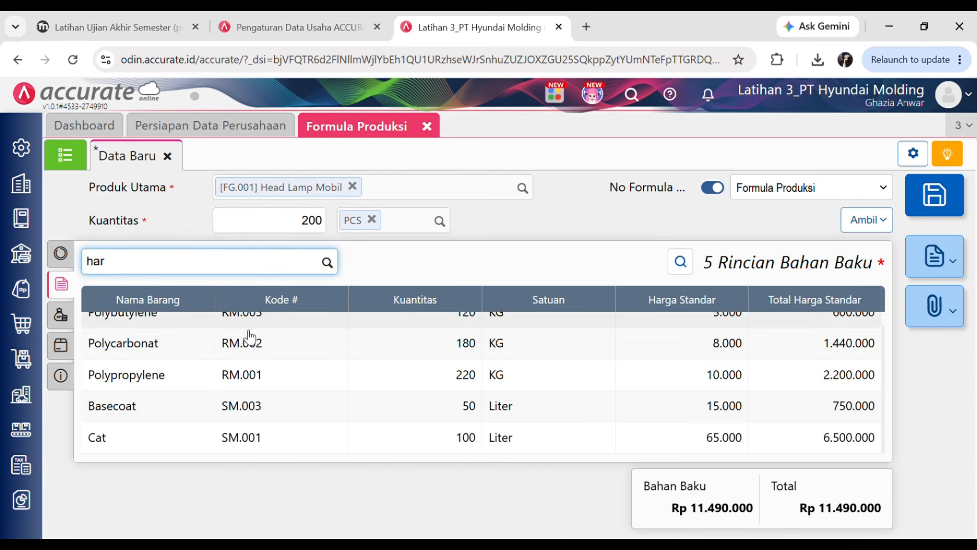
{"action": "left_click", "coordinate": [170, 301]}
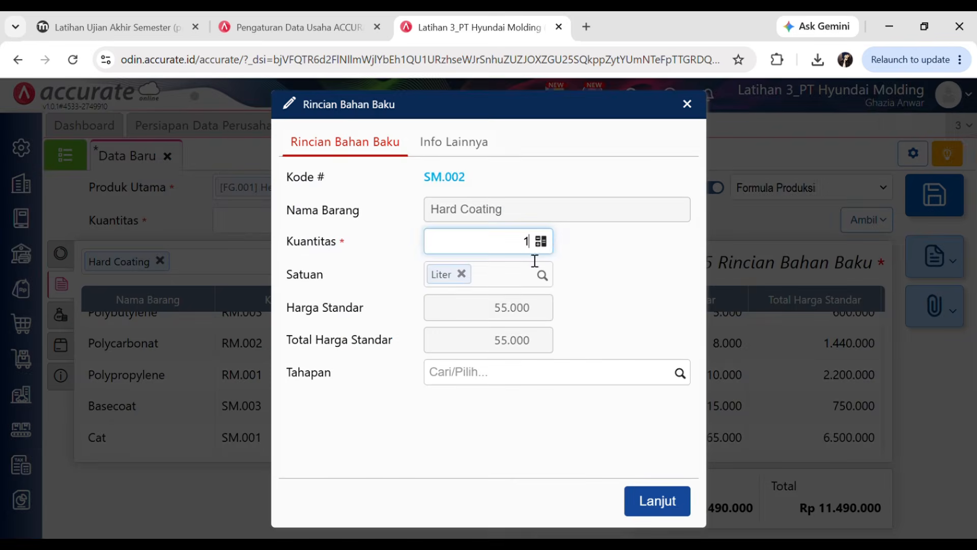
{"action": "type", "text": "120"}
{"action": "left_click", "coordinate": [681, 378]}
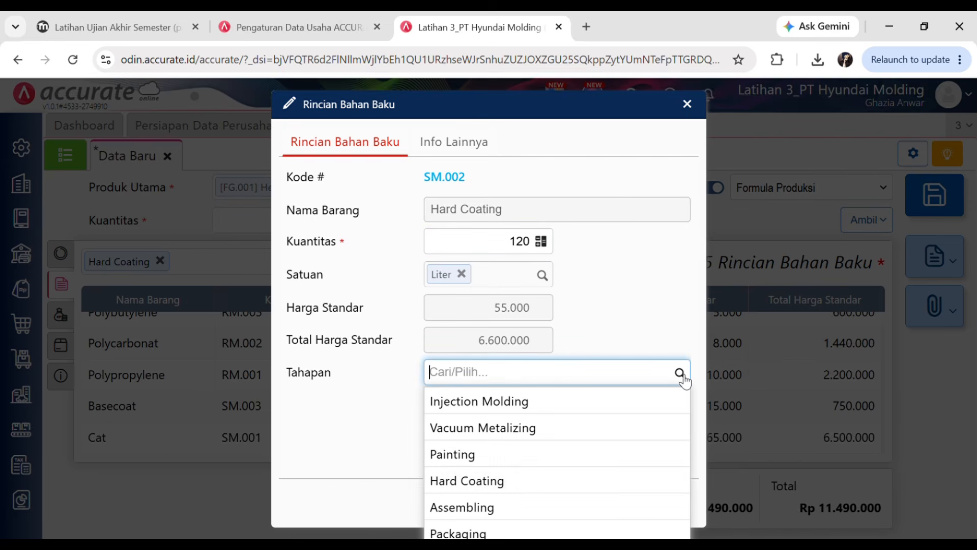
{"action": "left_click", "coordinate": [484, 481]}
{"action": "left_click", "coordinate": [679, 503]}
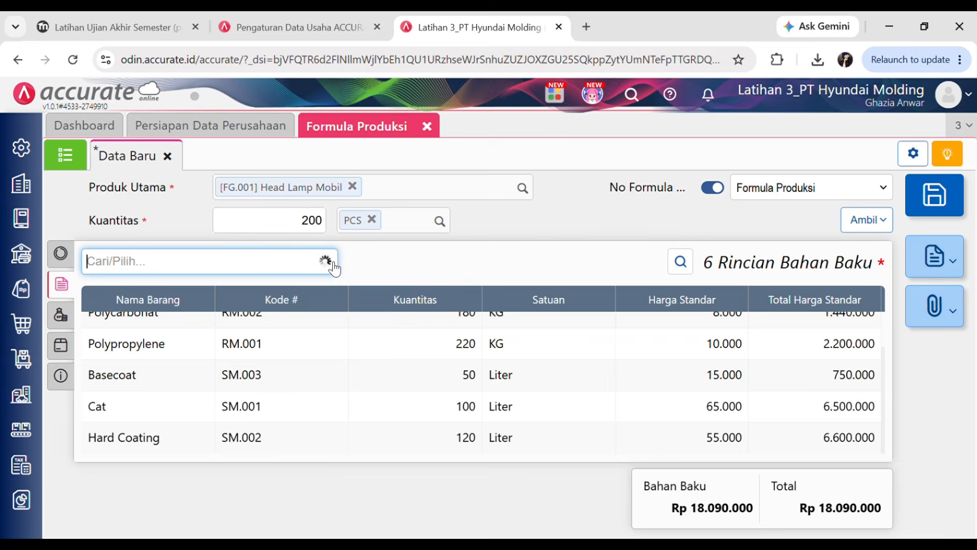
{"action": "left_click", "coordinate": [127, 27]}
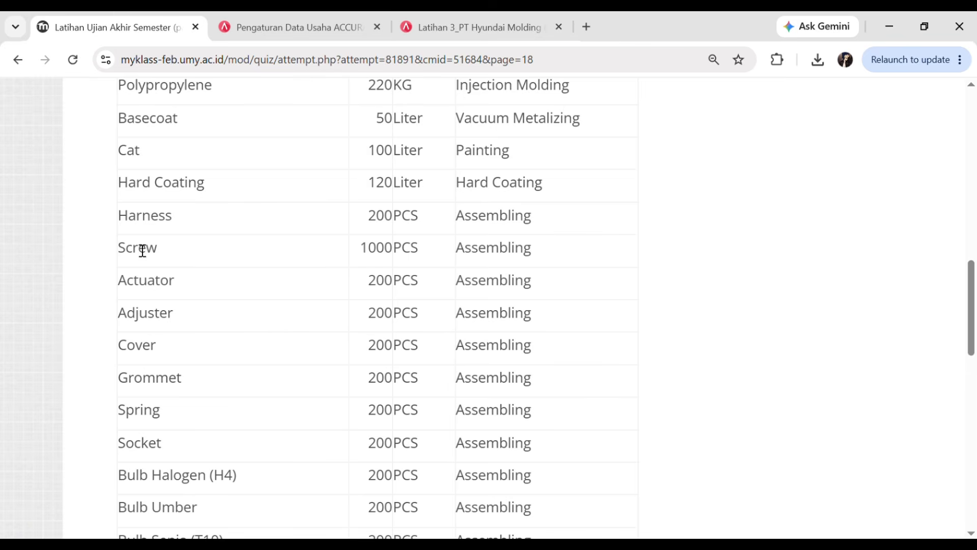
{"action": "scroll", "coordinate": [144, 260], "scroll_direction": "down", "scroll_amount": 3}
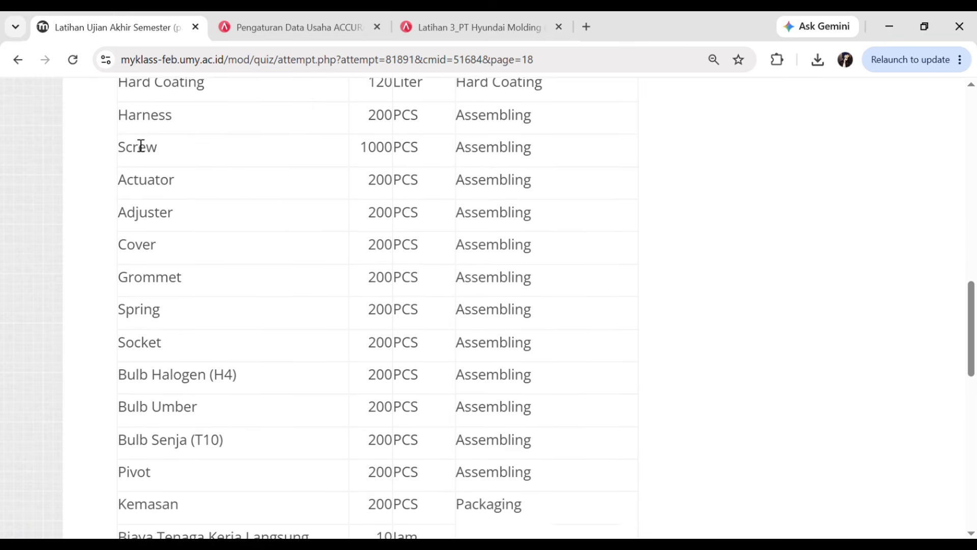
{"action": "left_click", "coordinate": [443, 24]}
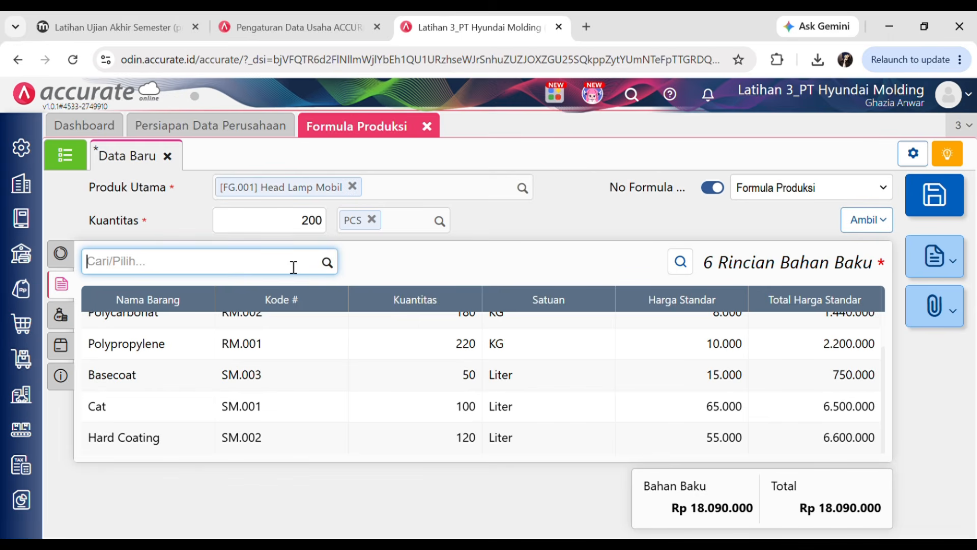
- Add Harness, 200 PCS, at the Assembling stage to the raw materials
{"action": "type", "text": "har"}
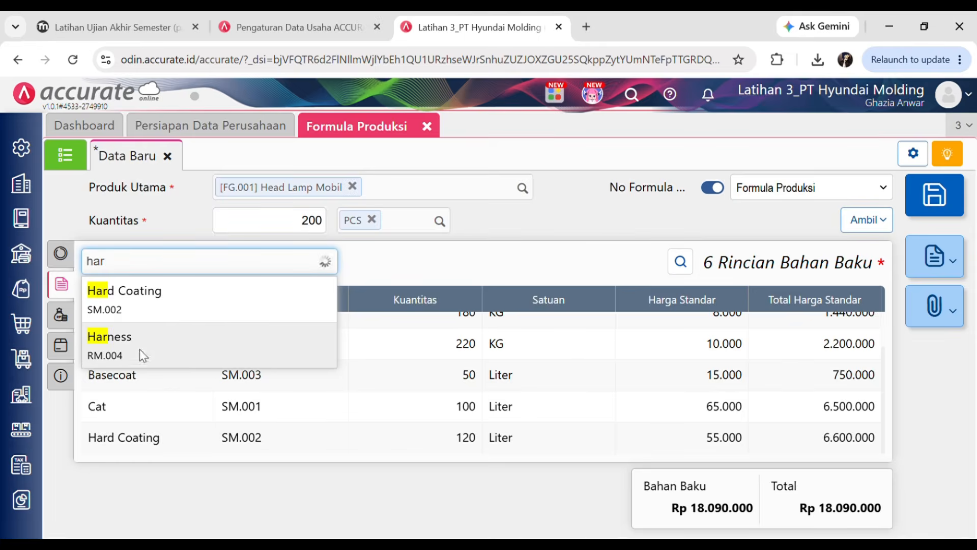
{"action": "left_click", "coordinate": [139, 349]}
{"action": "double_click", "coordinate": [516, 253]}
{"action": "type", "text": "2"}
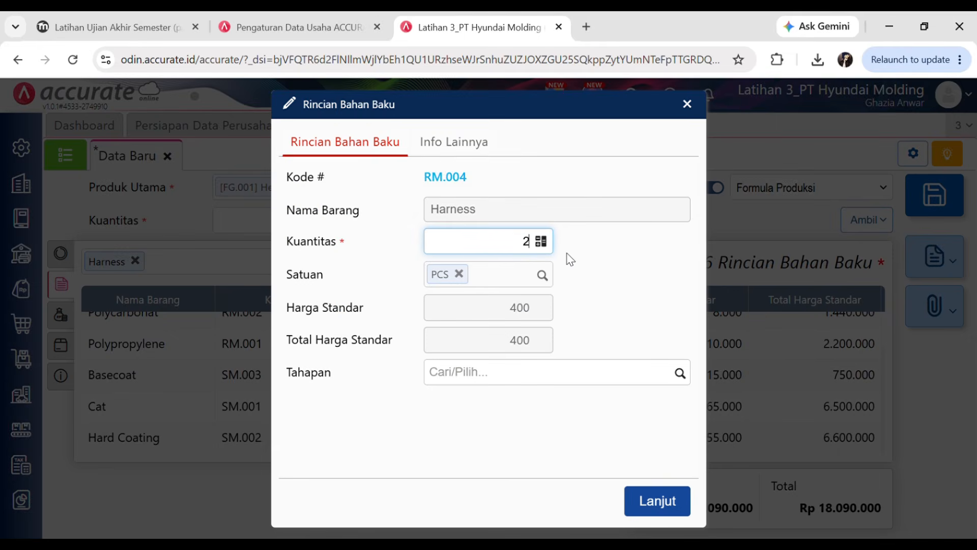
{"action": "type", "text": "00"}
{"action": "left_click", "coordinate": [680, 374]}
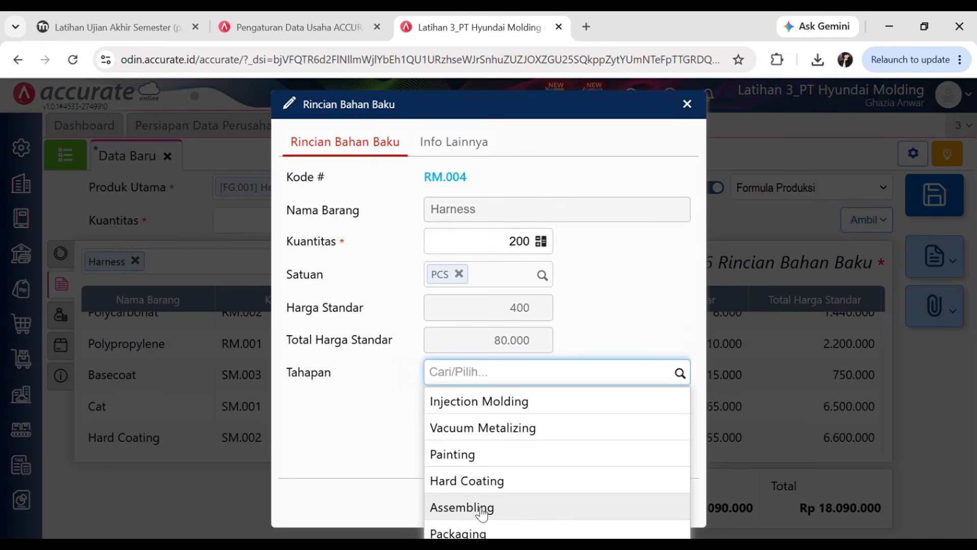
{"action": "left_click", "coordinate": [481, 507]}
{"action": "left_click", "coordinate": [662, 501]}
- Add Screw, 1.000 PCS, at the Assembling stage to the raw materials
{"action": "type", "text": "s"}
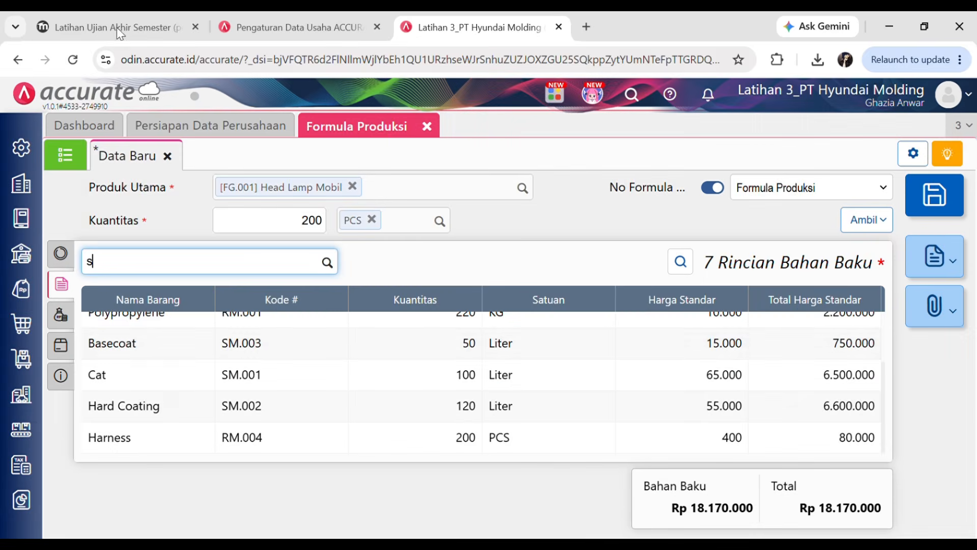
{"action": "left_click", "coordinate": [117, 31]}
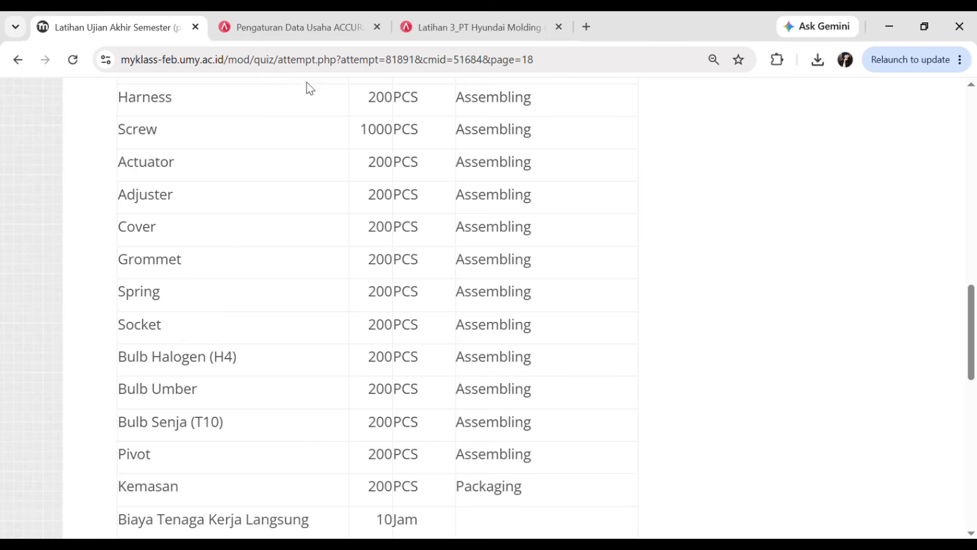
{"action": "left_click", "coordinate": [458, 27]}
{"action": "type", "text": "scre"}
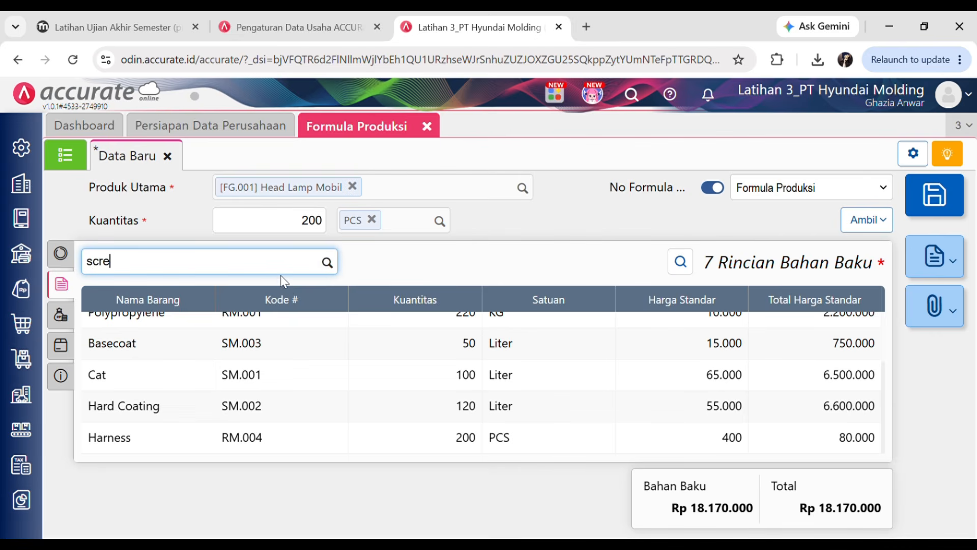
{"action": "left_click", "coordinate": [151, 309]}
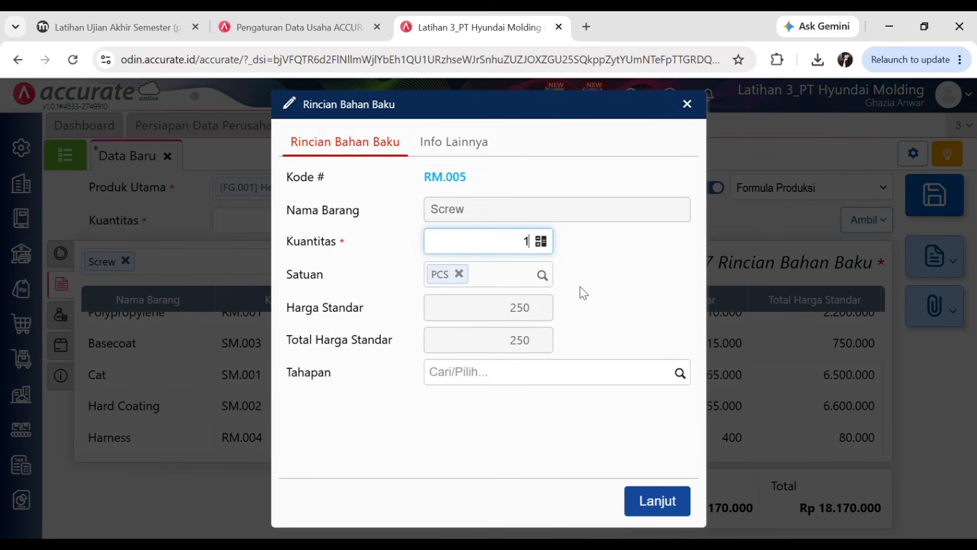
{"action": "type", "text": "000"}
{"action": "left_click", "coordinate": [682, 378]}
{"action": "left_click", "coordinate": [506, 508]}
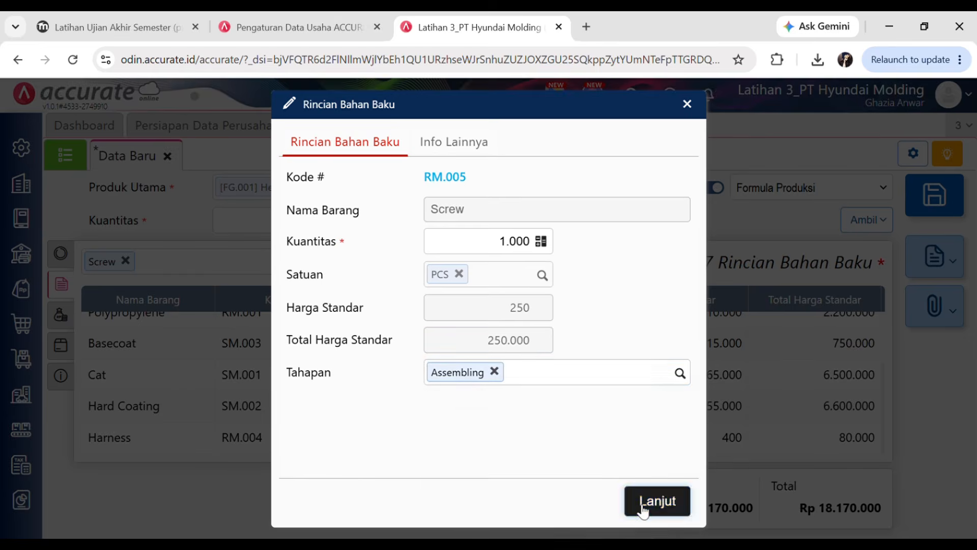
{"action": "left_click", "coordinate": [646, 502]}
- Add Actuator, 200 PCS, at the Assembling stage to the raw materials
{"action": "left_click", "coordinate": [109, 26]}
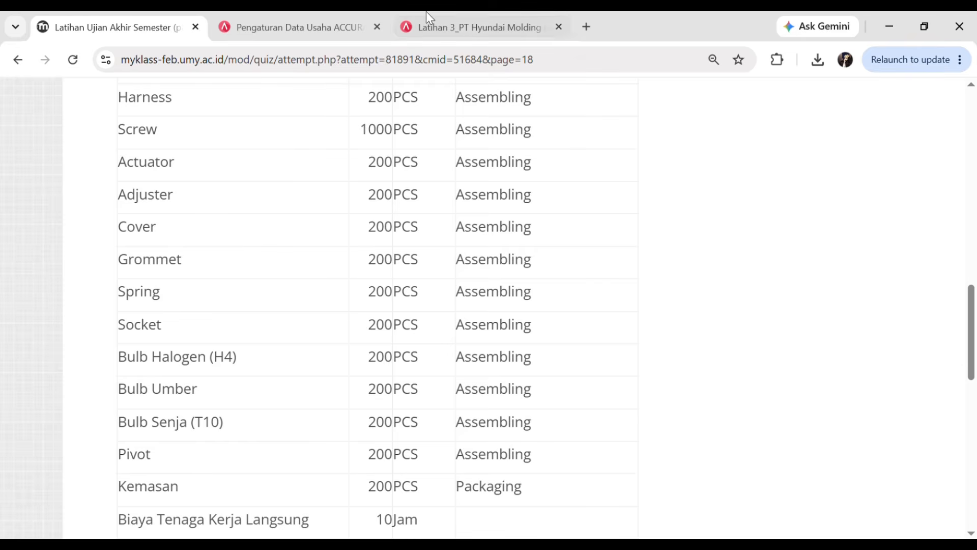
{"action": "left_click", "coordinate": [475, 15]}
{"action": "type", "text": "a"}
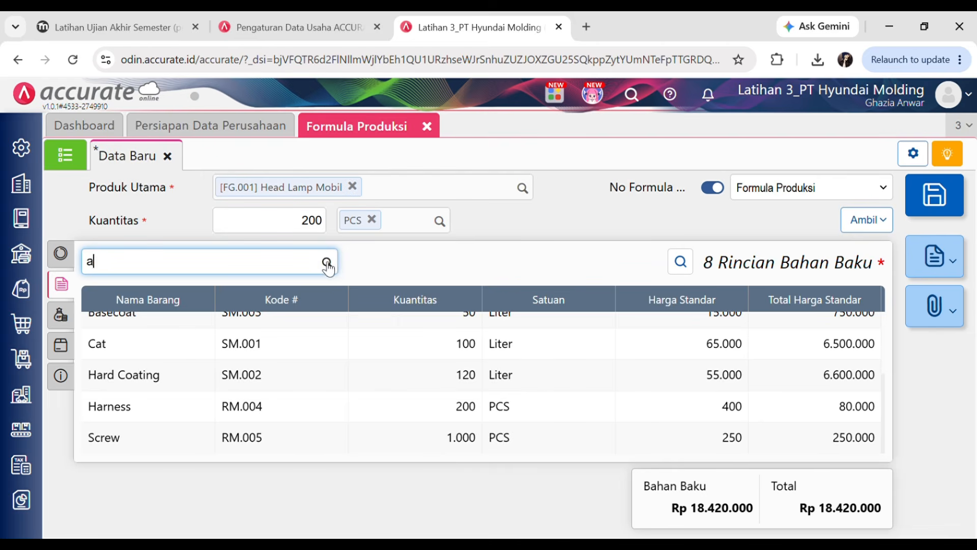
{"action": "type", "text": "c"}
{"action": "left_click", "coordinate": [163, 303]}
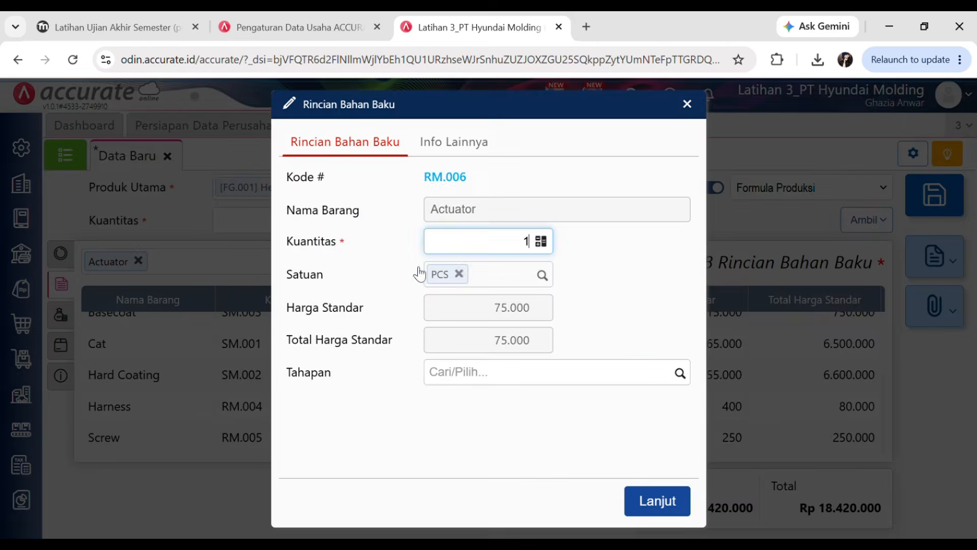
{"action": "type", "text": "200"}
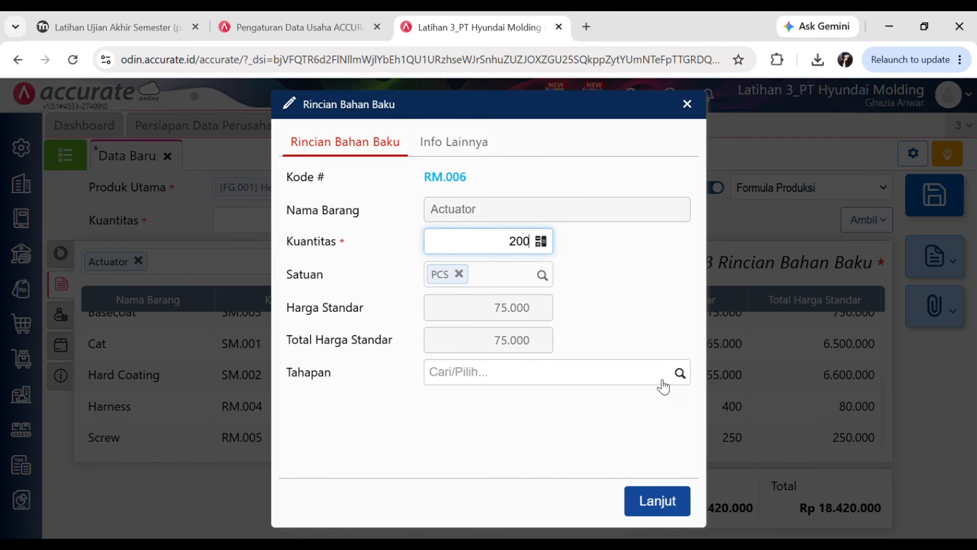
{"action": "left_click", "coordinate": [680, 374]}
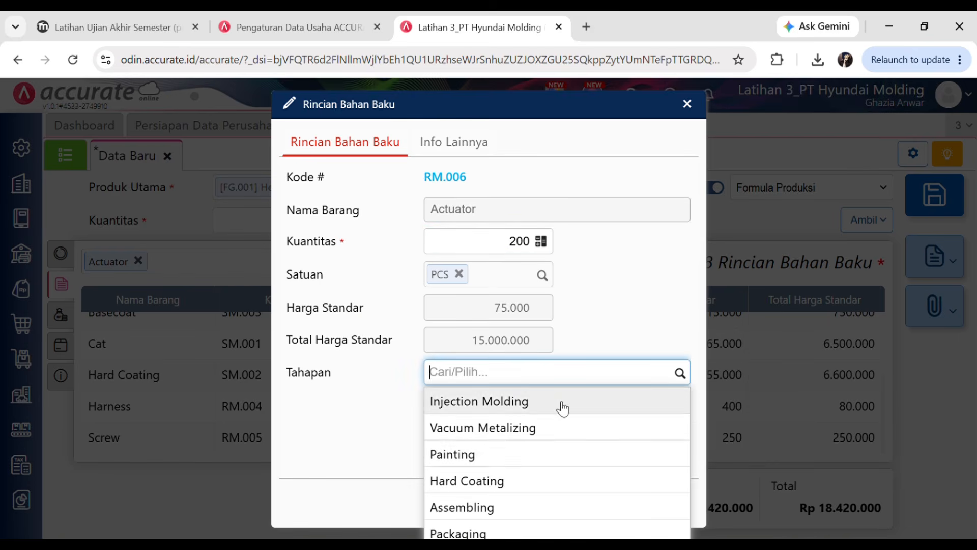
{"action": "left_click", "coordinate": [476, 515]}
{"action": "left_click", "coordinate": [655, 500]}
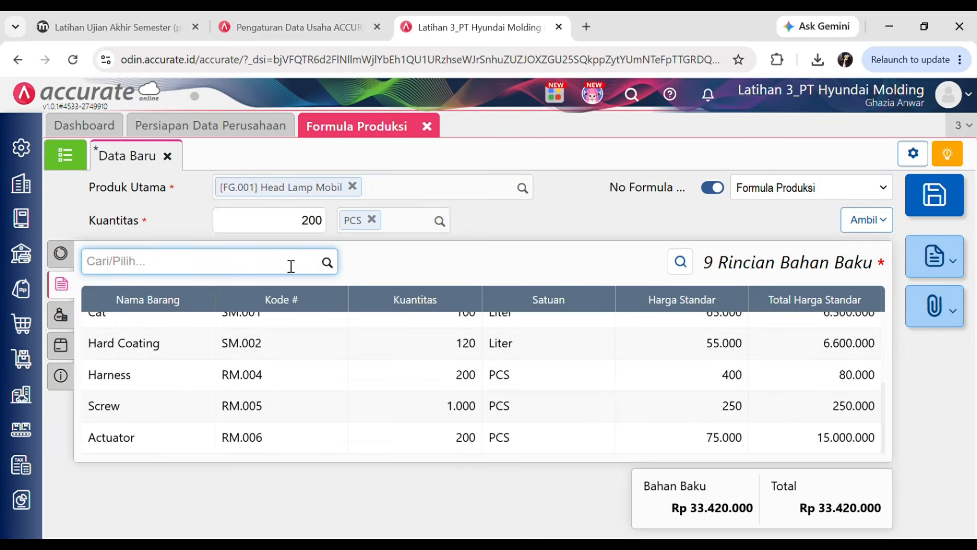
{"action": "left_click", "coordinate": [62, 18]}
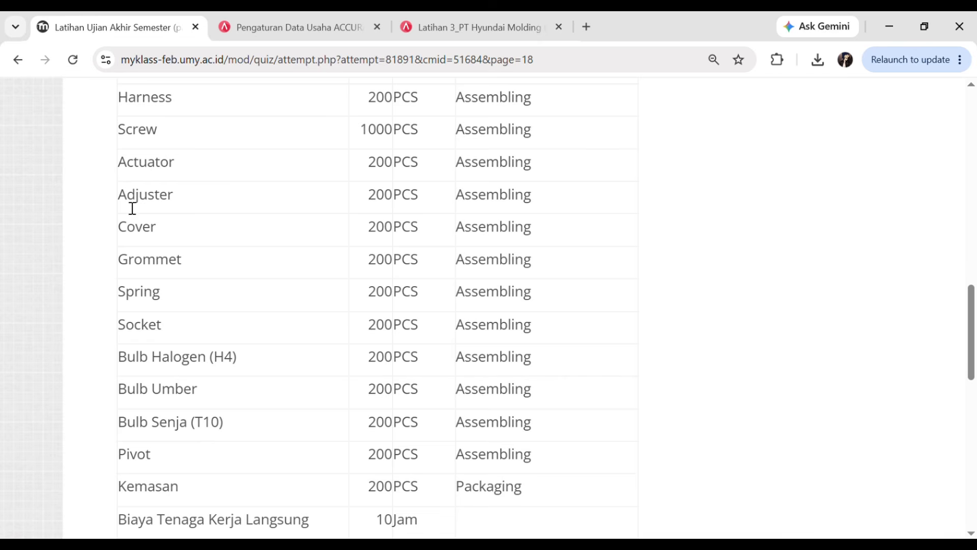
- Add Adjuster to the raw materials at the Assembling stage
{"action": "left_click", "coordinate": [437, 23]}
{"action": "type", "text": "adj"}
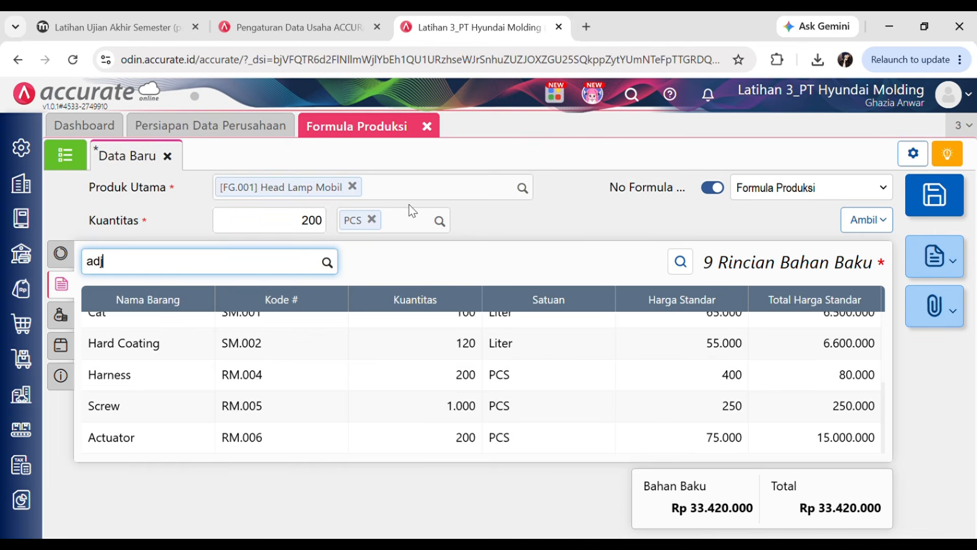
{"action": "left_click", "coordinate": [154, 302]}
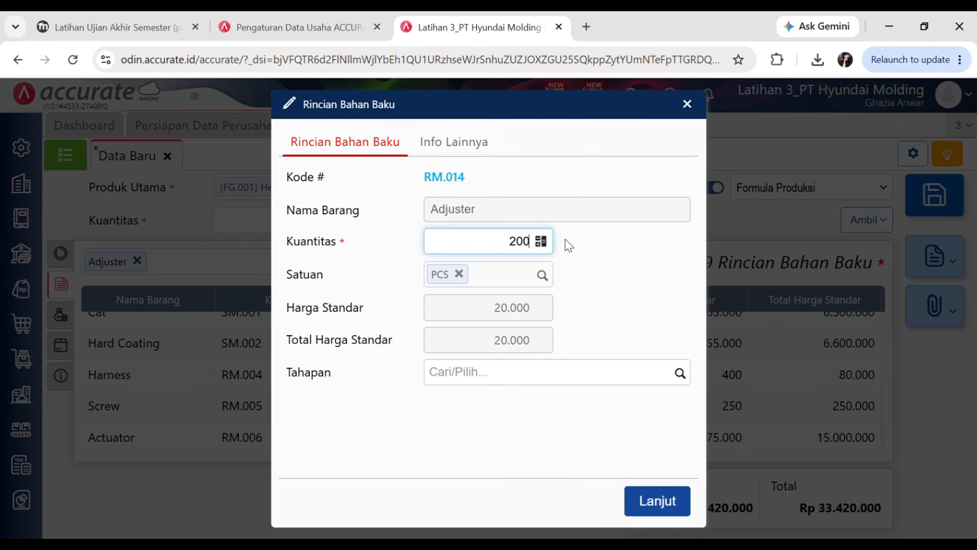
{"action": "left_click", "coordinate": [682, 380]}
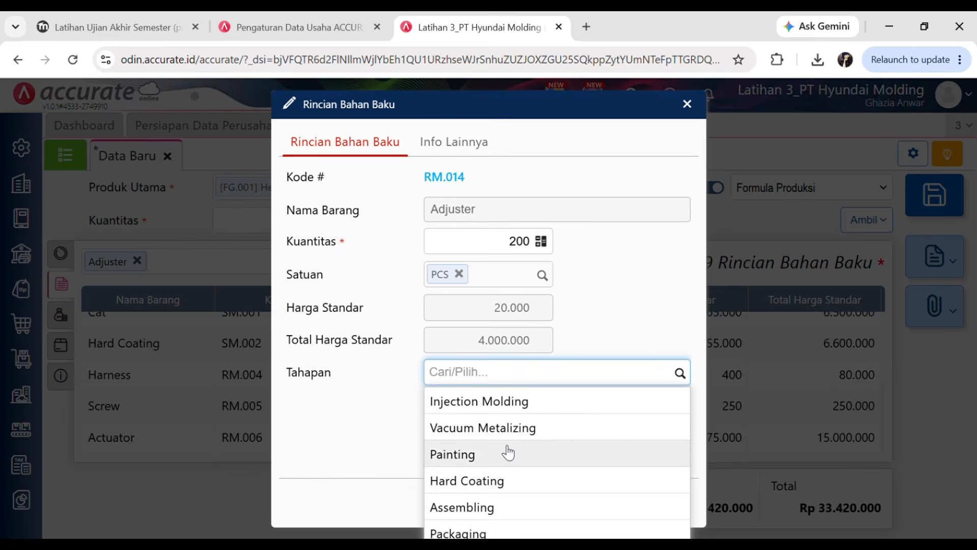
{"action": "left_click", "coordinate": [497, 509]}
{"action": "left_click", "coordinate": [653, 500]}
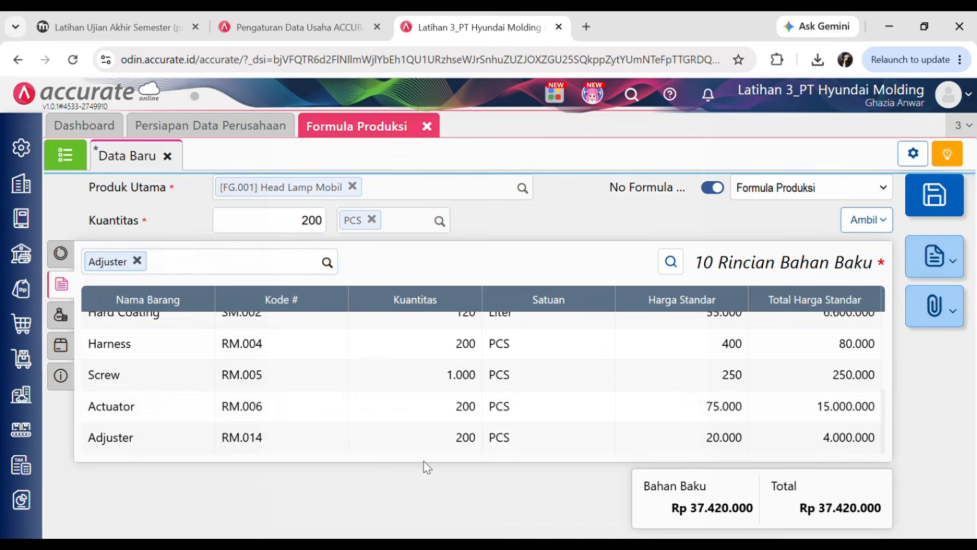
- Add Cover, 200 PCS, at the Assembling stage to the raw materials
{"action": "left_click", "coordinate": [153, 27]}
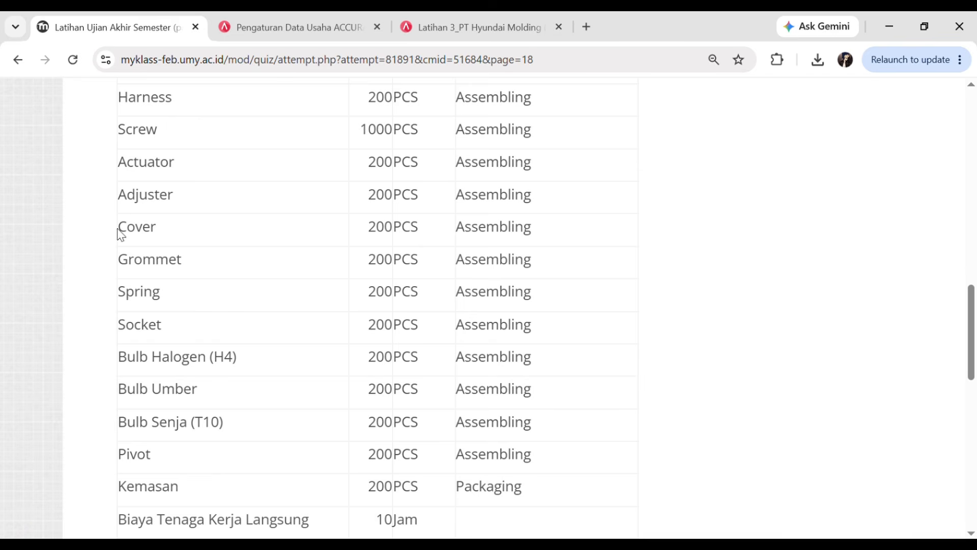
{"action": "left_click", "coordinate": [453, 26]}
{"action": "left_click", "coordinate": [324, 261]}
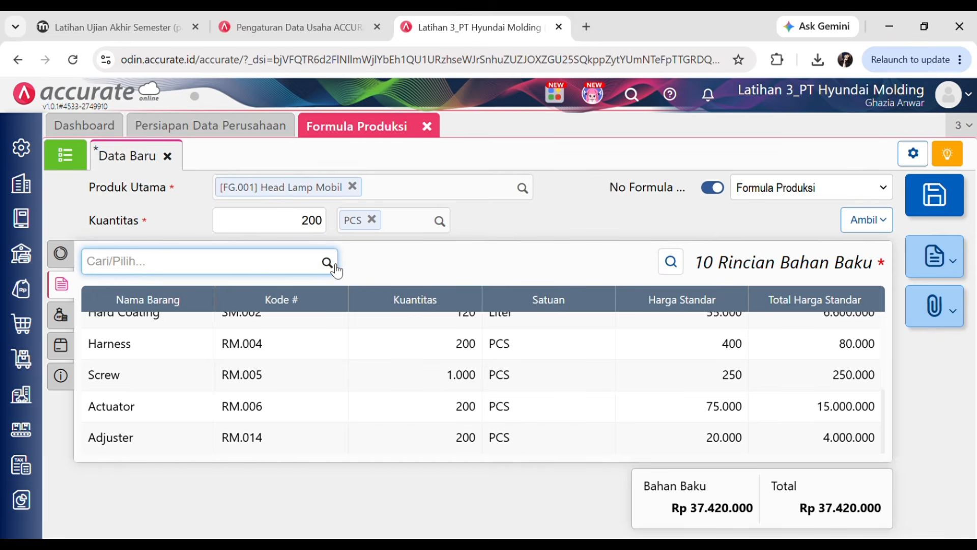
{"action": "type", "text": "do"}
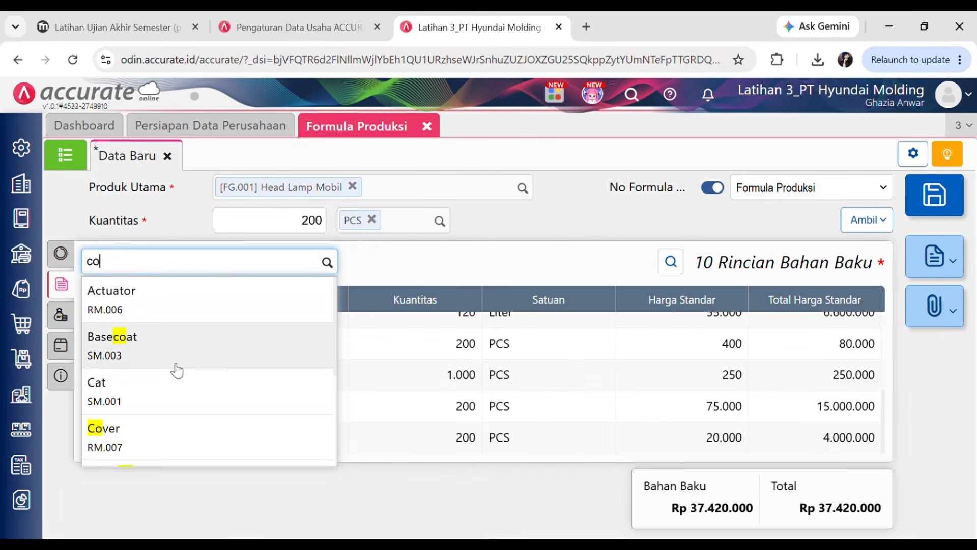
{"action": "left_click", "coordinate": [166, 446]}
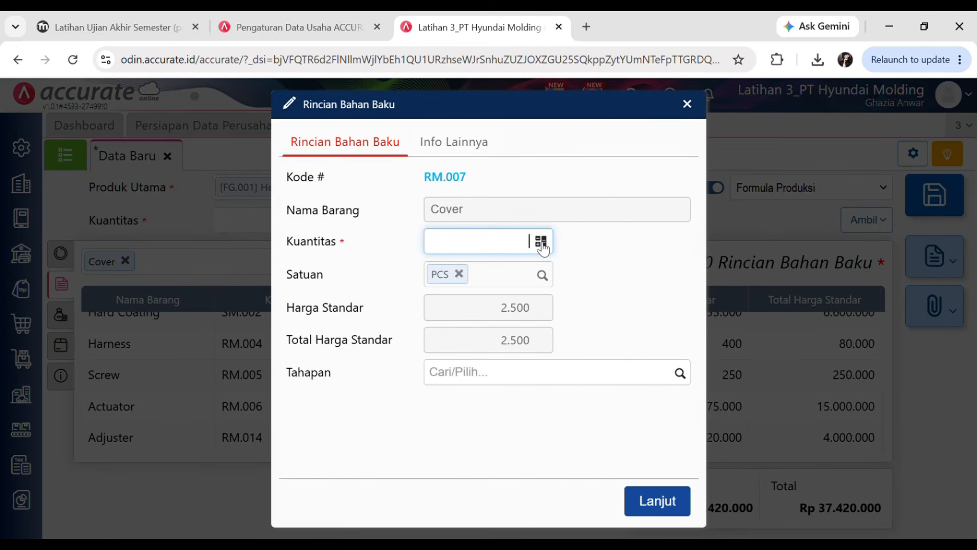
{"action": "left_click", "coordinate": [682, 375]}
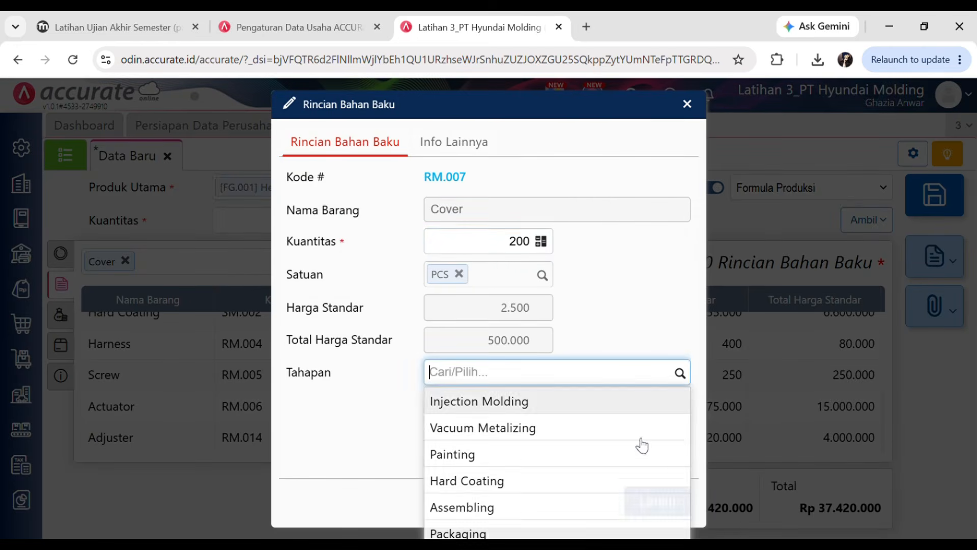
{"action": "left_click", "coordinate": [482, 508]}
{"action": "left_click", "coordinate": [657, 504]}
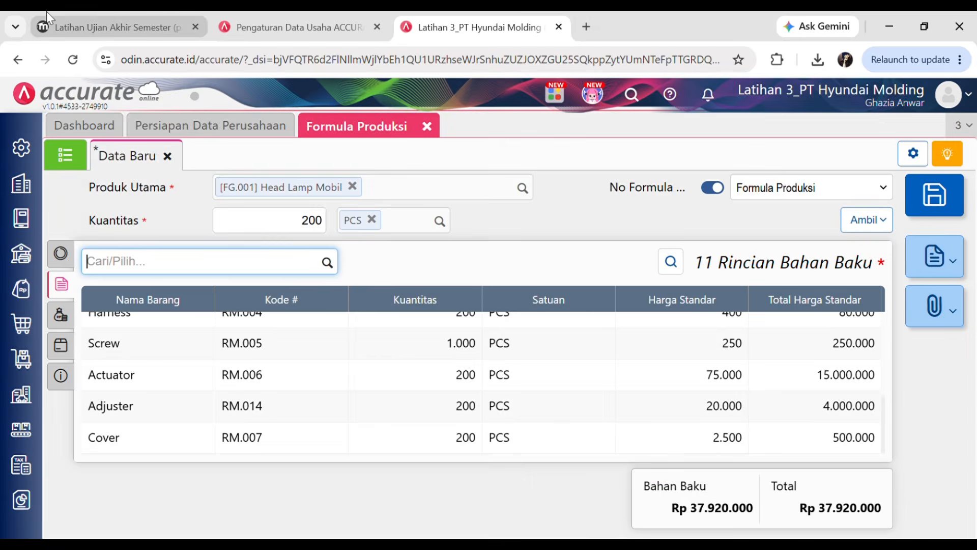
- Add Grommet, 200 PCS, at the Assembling stage to the raw materials
{"action": "left_click", "coordinate": [84, 11]}
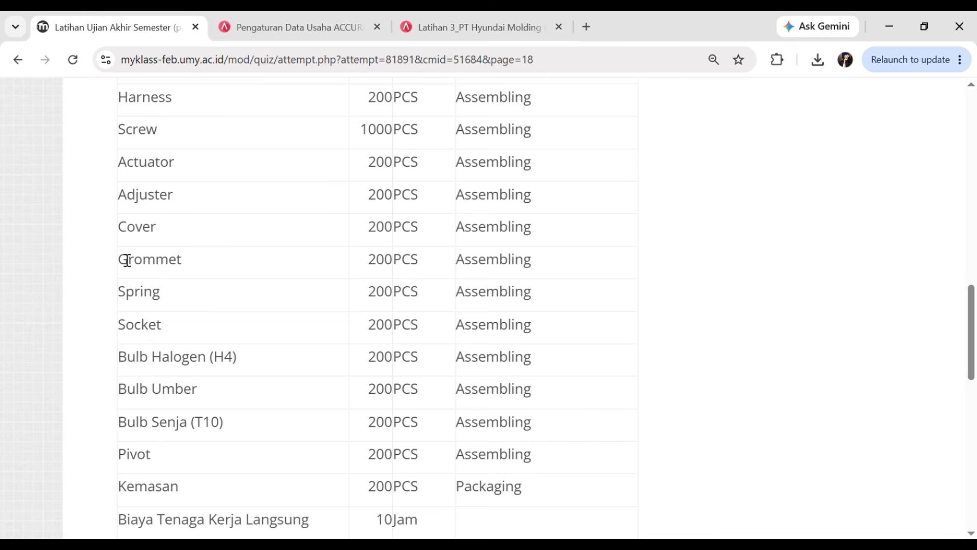
{"action": "left_click", "coordinate": [441, 12]}
{"action": "type", "text": "gr"}
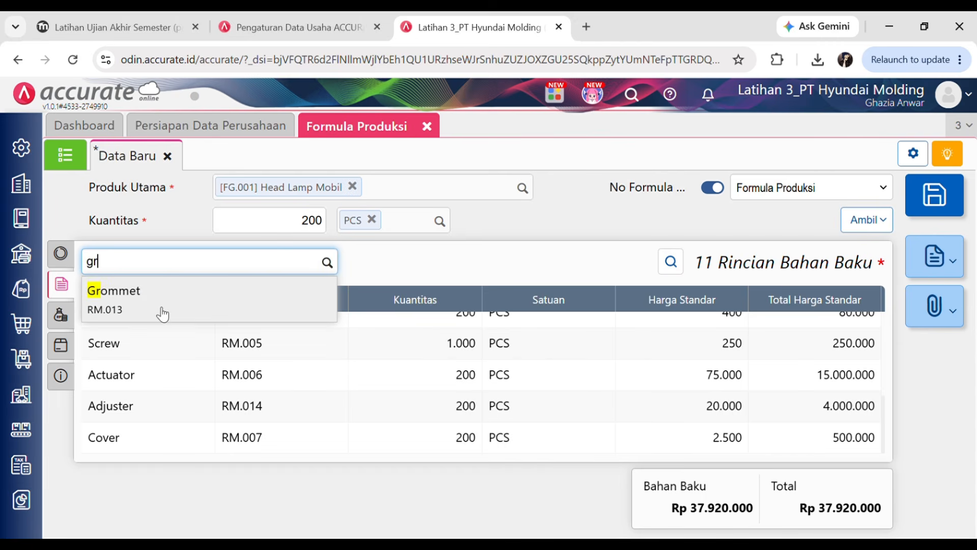
{"action": "left_click", "coordinate": [161, 310]}
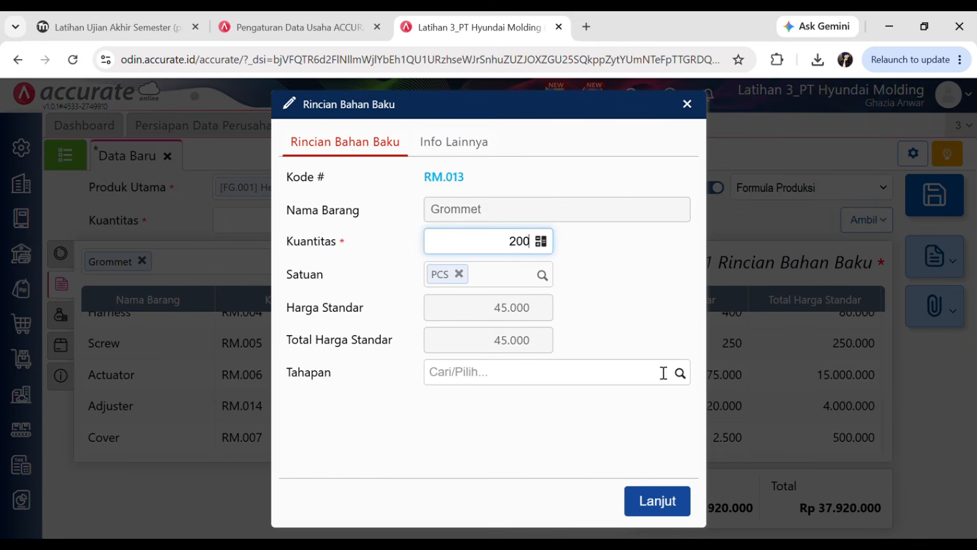
{"action": "type", "text": "200"}
{"action": "left_click", "coordinate": [663, 373]}
{"action": "left_click", "coordinate": [523, 508]}
{"action": "left_click", "coordinate": [673, 499]}
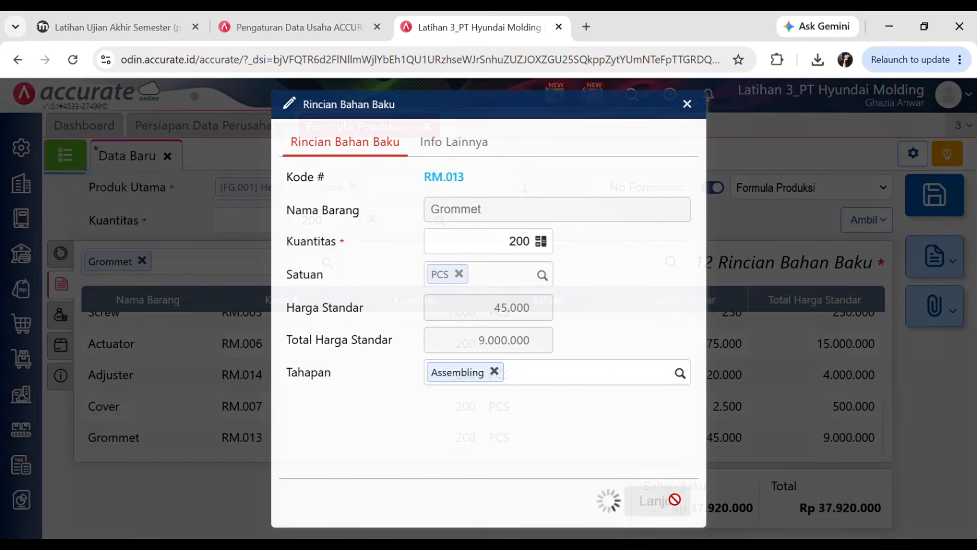
- Add Spring, 200 PCS, at the Assembling stage to the raw materials
{"action": "left_click", "coordinate": [141, 17]}
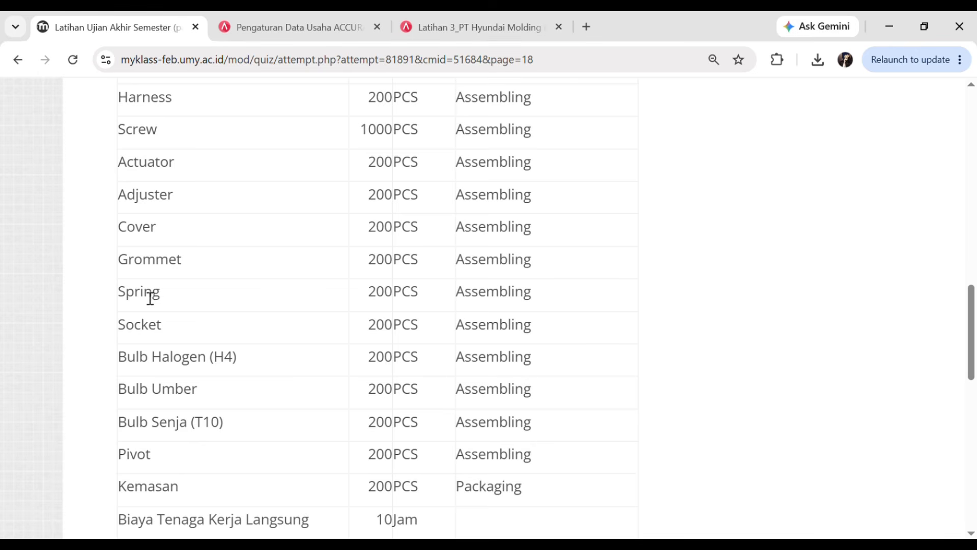
{"action": "left_click", "coordinate": [469, 26]}
{"action": "type", "text": "spr"}
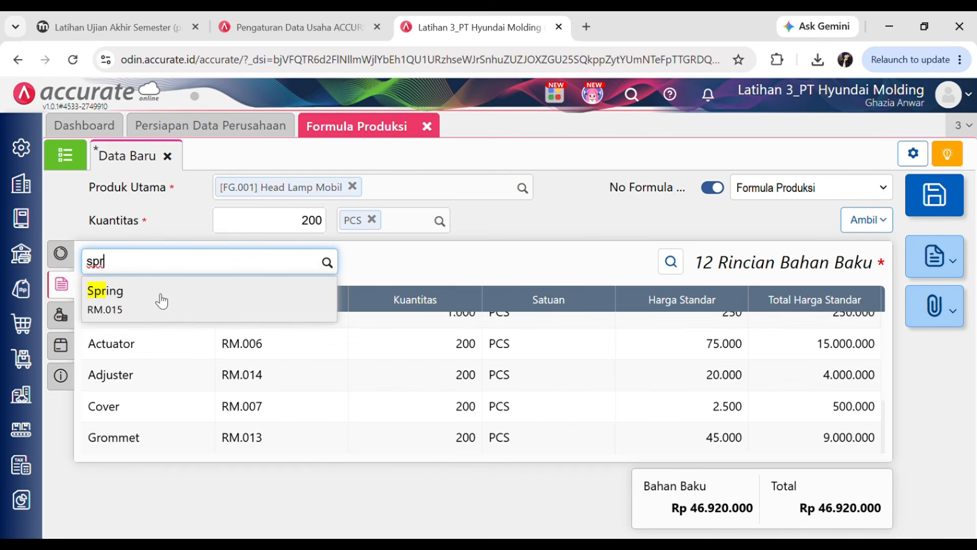
{"action": "left_click", "coordinate": [158, 298]}
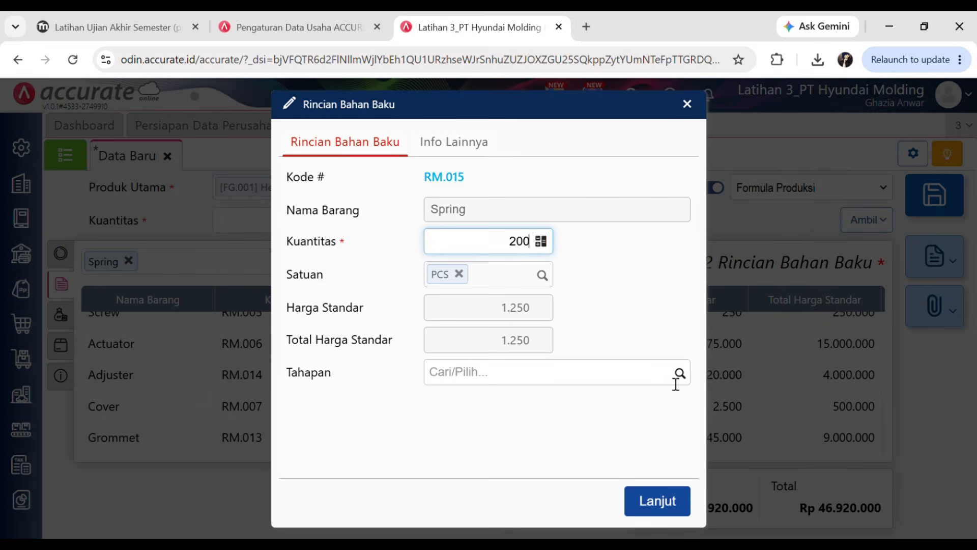
{"action": "left_click", "coordinate": [677, 378]}
{"action": "left_click", "coordinate": [535, 506]}
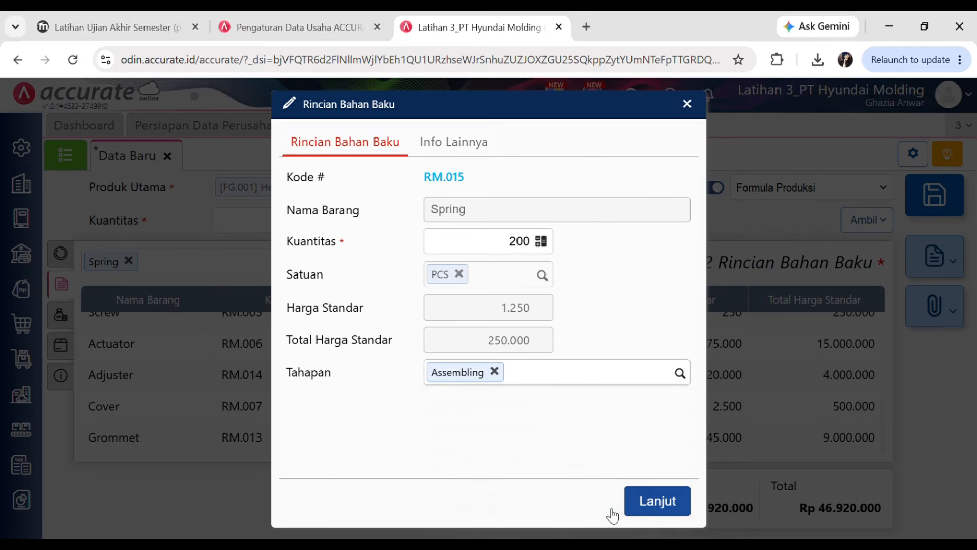
{"action": "left_click", "coordinate": [658, 502]}
- Add Socket, 200 PCS, at the Assembling stage to the raw materials
{"action": "left_click", "coordinate": [152, 24]}
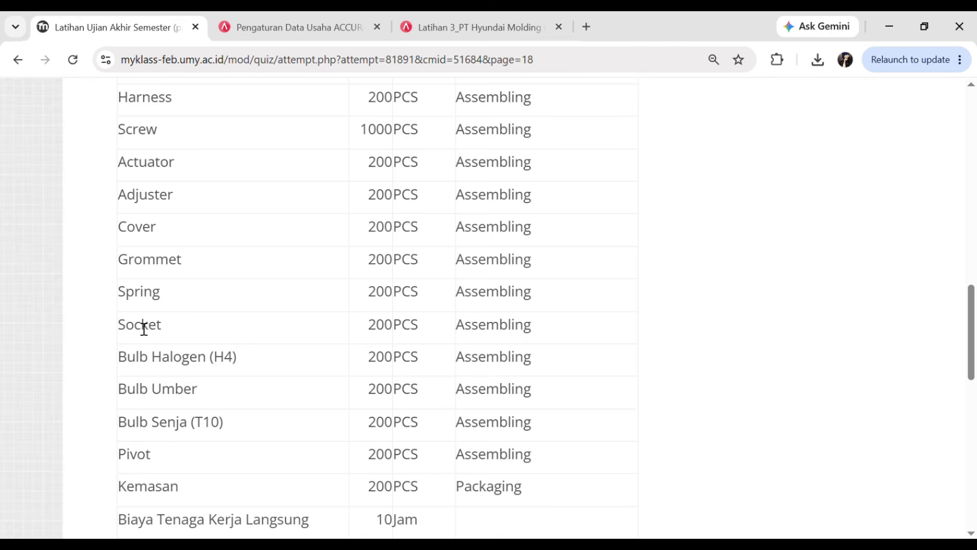
{"action": "left_click", "coordinate": [468, 24]}
{"action": "type", "text": "so"}
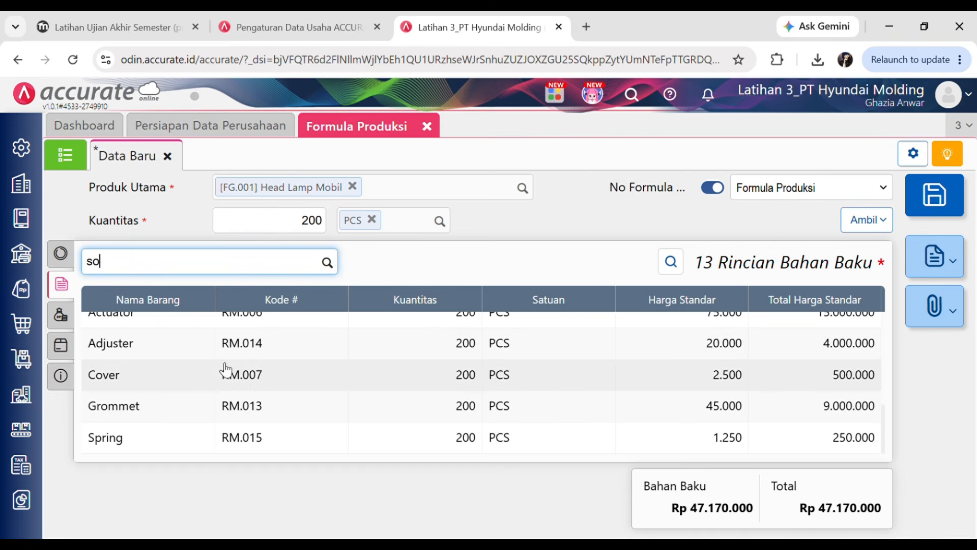
{"action": "type", "text": "c"}
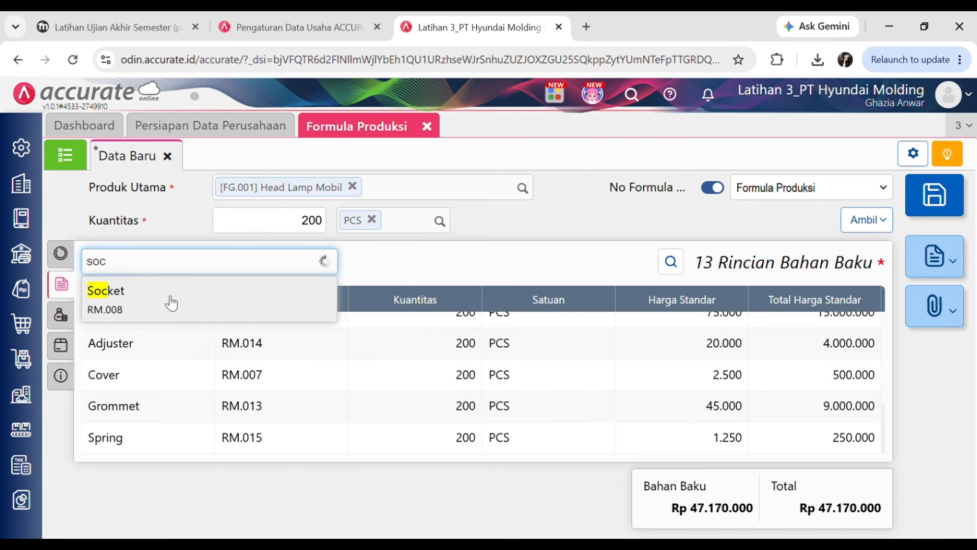
{"action": "left_click", "coordinate": [171, 303]}
{"action": "type", "text": "200"}
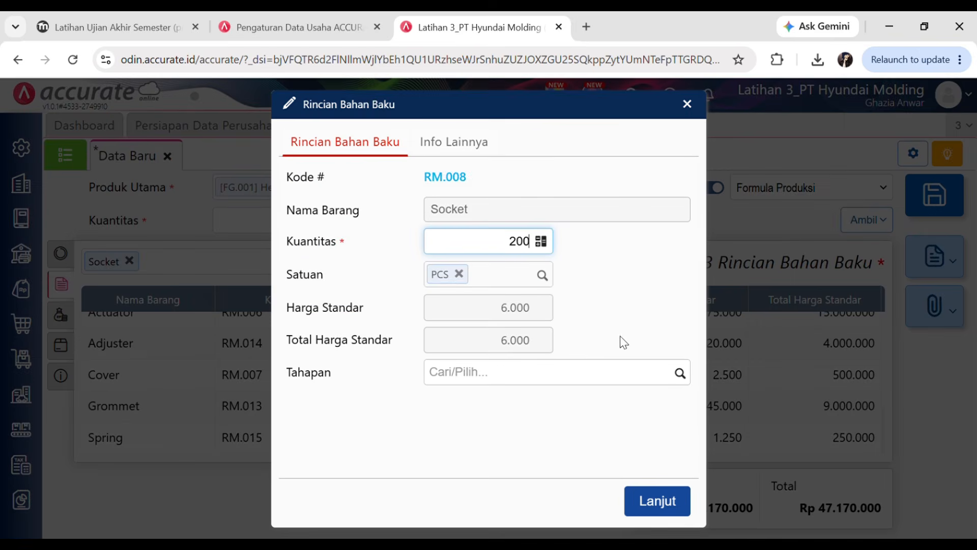
{"action": "left_click", "coordinate": [680, 372]}
{"action": "left_click", "coordinate": [484, 507]}
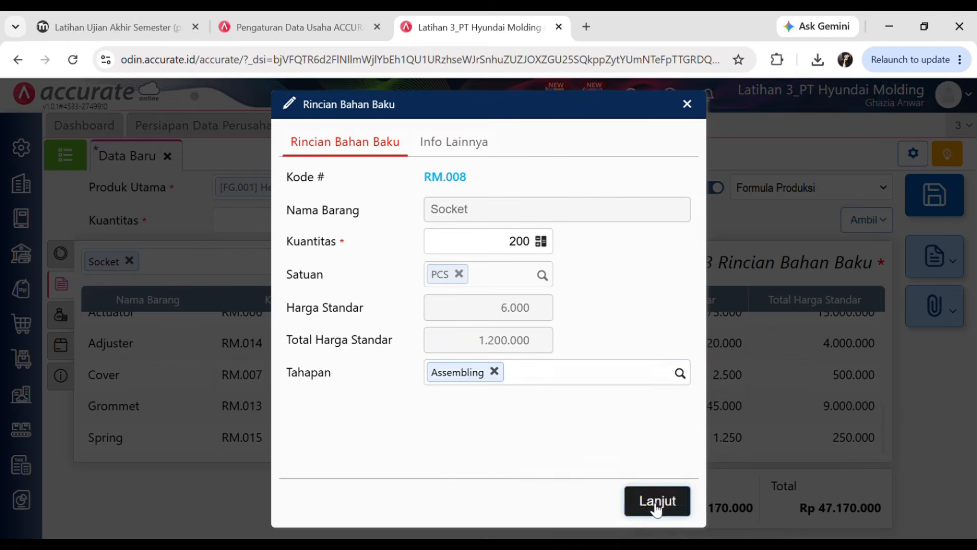
{"action": "left_click", "coordinate": [655, 502]}
- Add Bulb Halogen (H4), 200 PCS, at the Assembling stage to the raw materials
{"action": "left_click", "coordinate": [173, 23]}
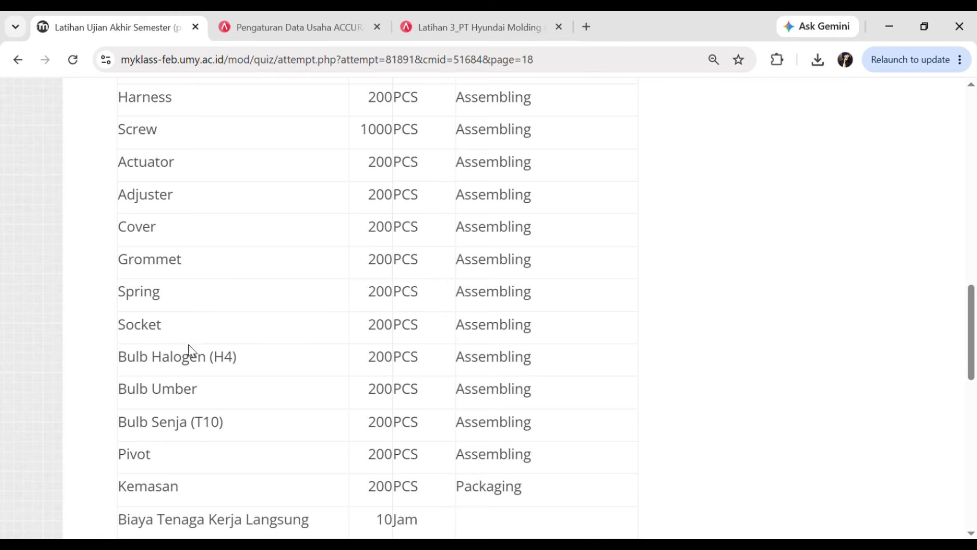
{"action": "scroll", "coordinate": [203, 336], "scroll_direction": "down", "scroll_amount": 2}
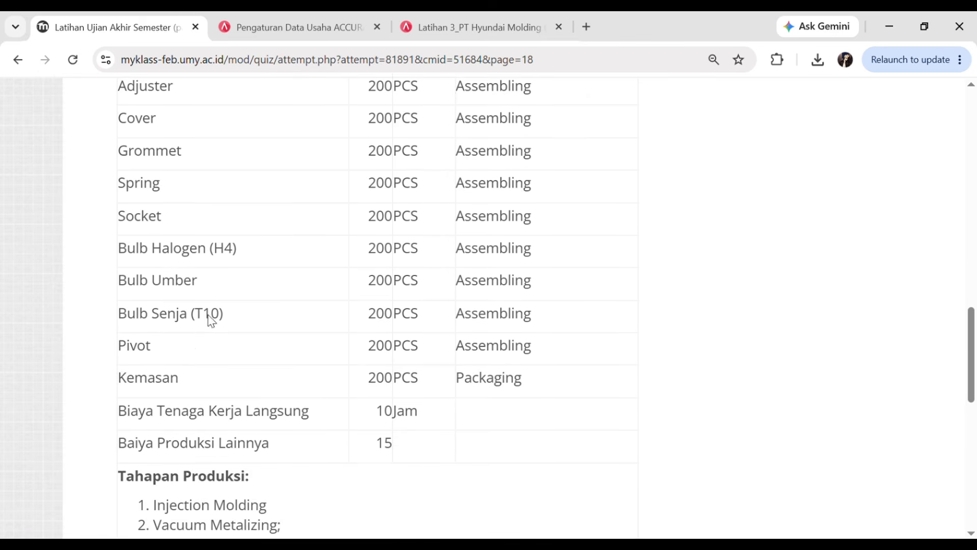
{"action": "left_click", "coordinate": [475, 23]}
{"action": "type", "text": "hal"}
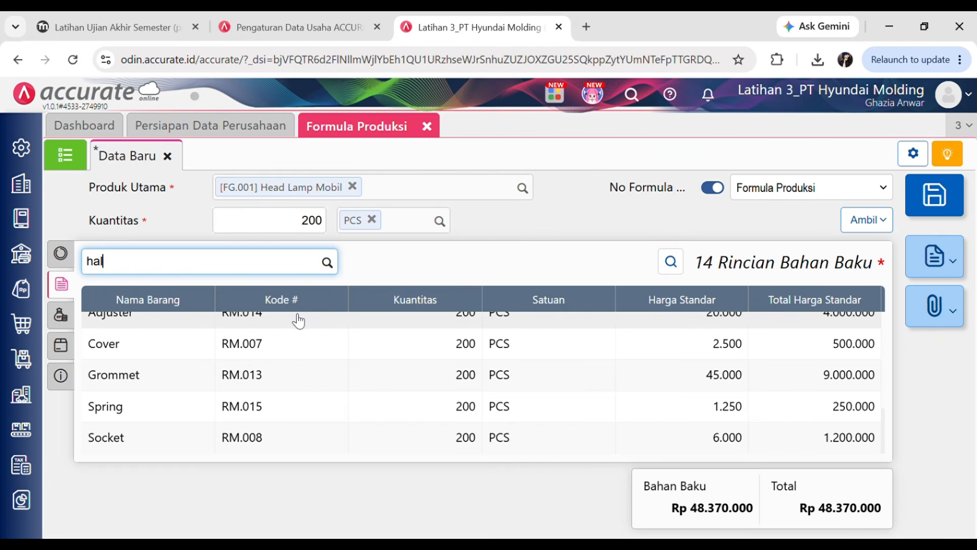
{"action": "type", "text": "o"}
{"action": "left_click", "coordinate": [136, 305]}
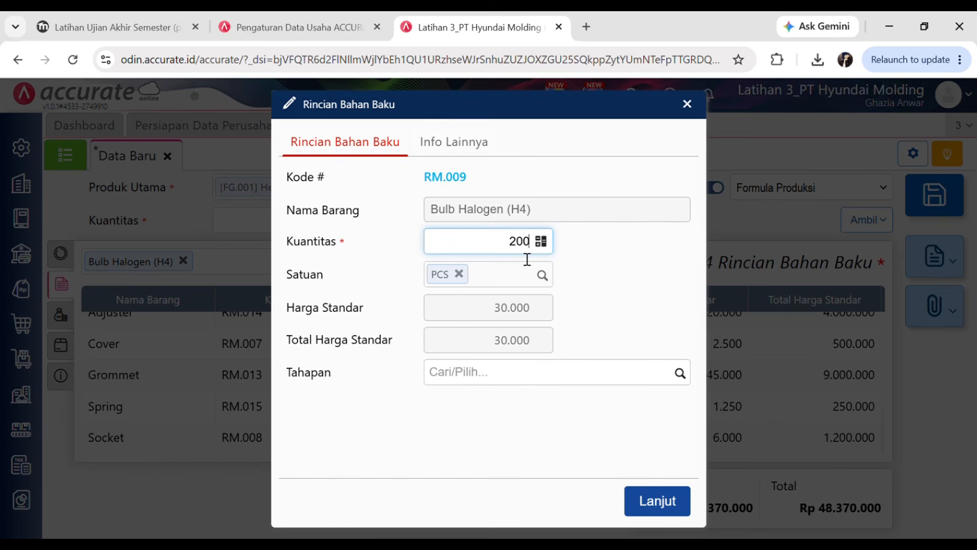
{"action": "left_click", "coordinate": [681, 377]}
{"action": "left_click", "coordinate": [548, 509]}
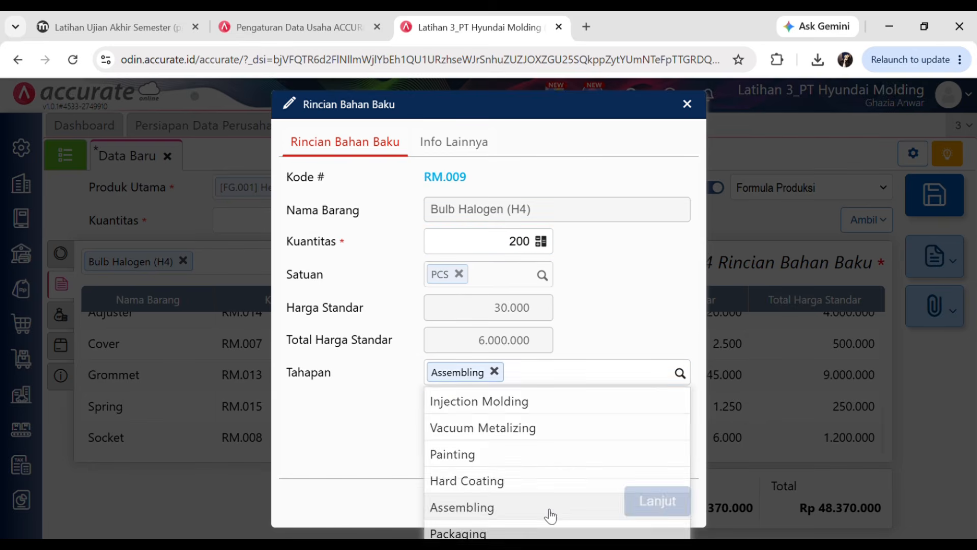
{"action": "left_click", "coordinate": [658, 501]}
{"action": "type", "text": "b"}
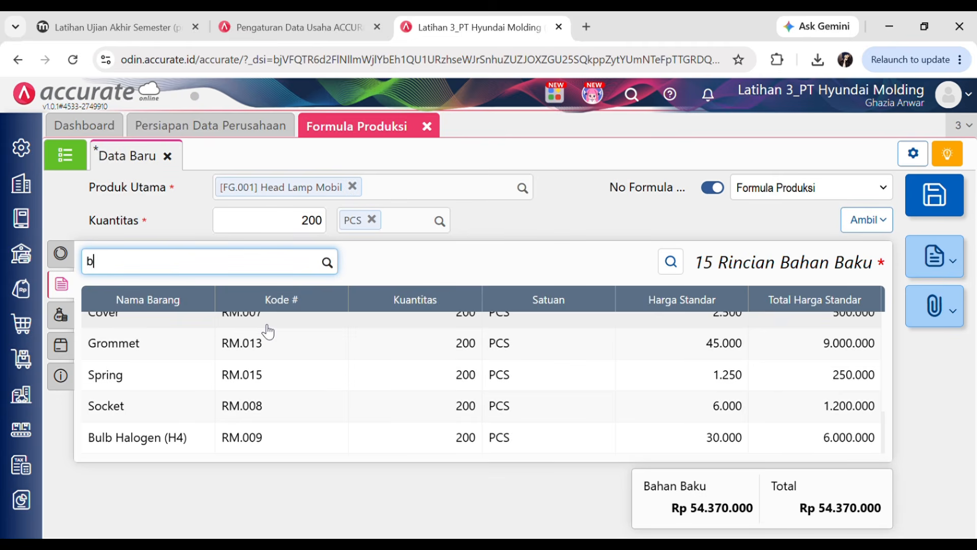
{"action": "type", "text": "ulb"}
{"action": "left_click", "coordinate": [159, 20]}
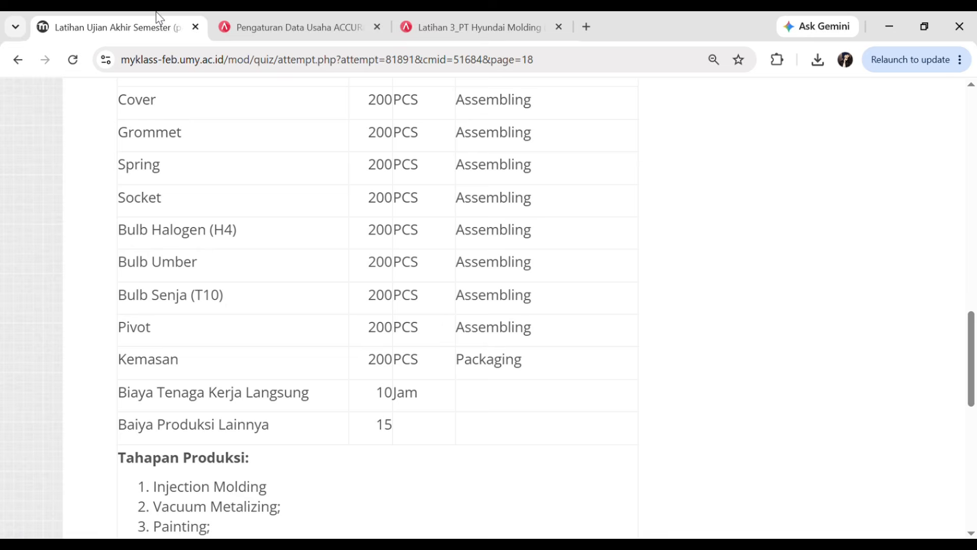
- Add Bulb Umber as a raw material, 200 PCS at the Assembling stage
{"action": "left_click", "coordinate": [422, 17]}
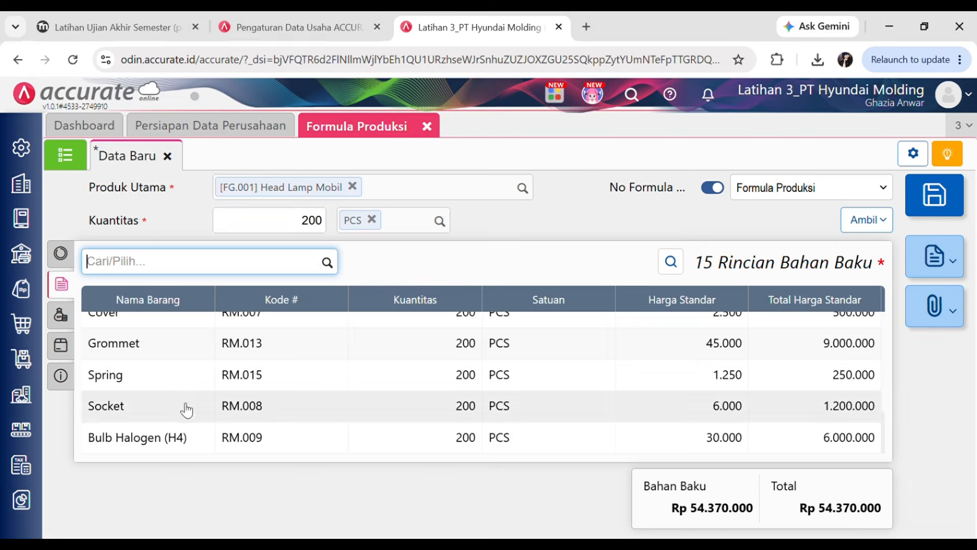
{"action": "type", "text": "ulb Umb"}
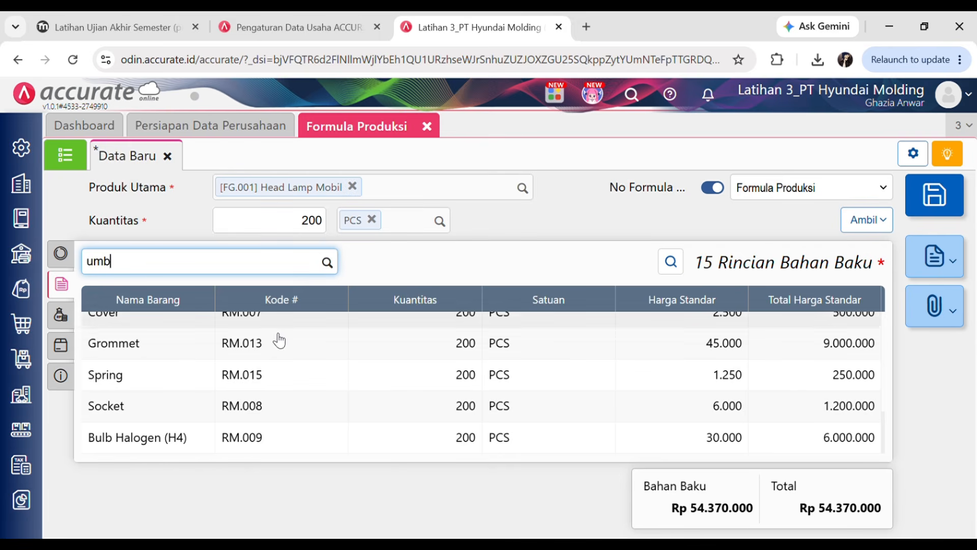
{"action": "left_click", "coordinate": [159, 301]}
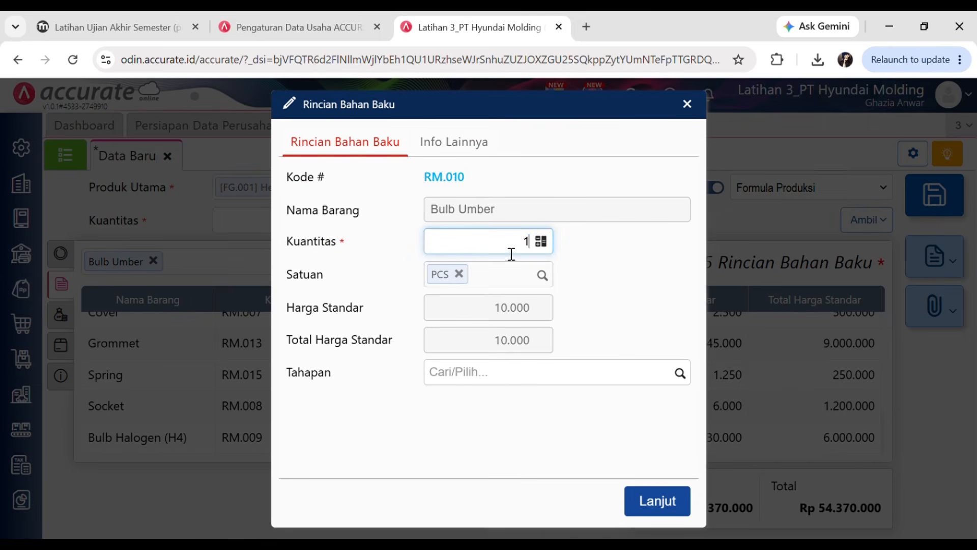
{"action": "type", "text": "200"}
{"action": "left_click", "coordinate": [678, 373]}
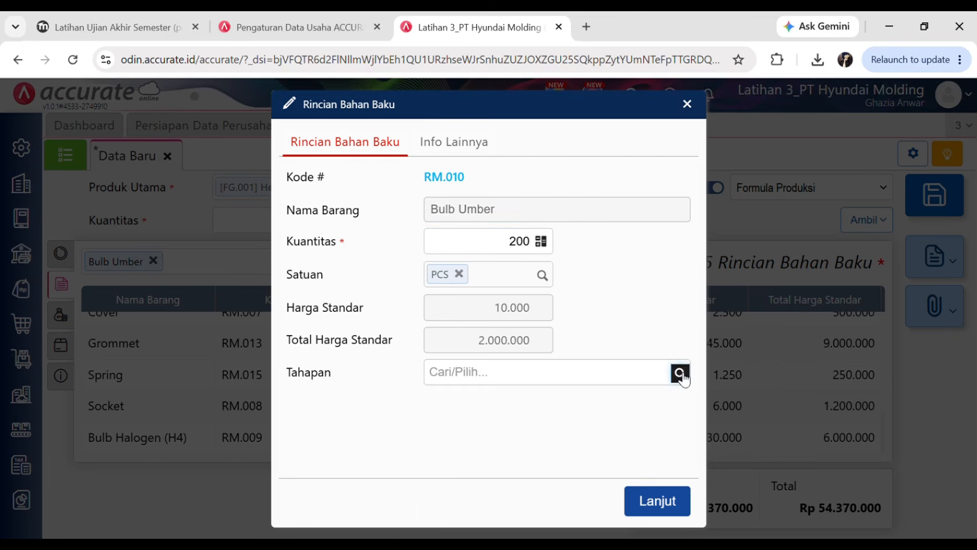
{"action": "left_click", "coordinate": [499, 508]}
{"action": "left_click", "coordinate": [657, 499]}
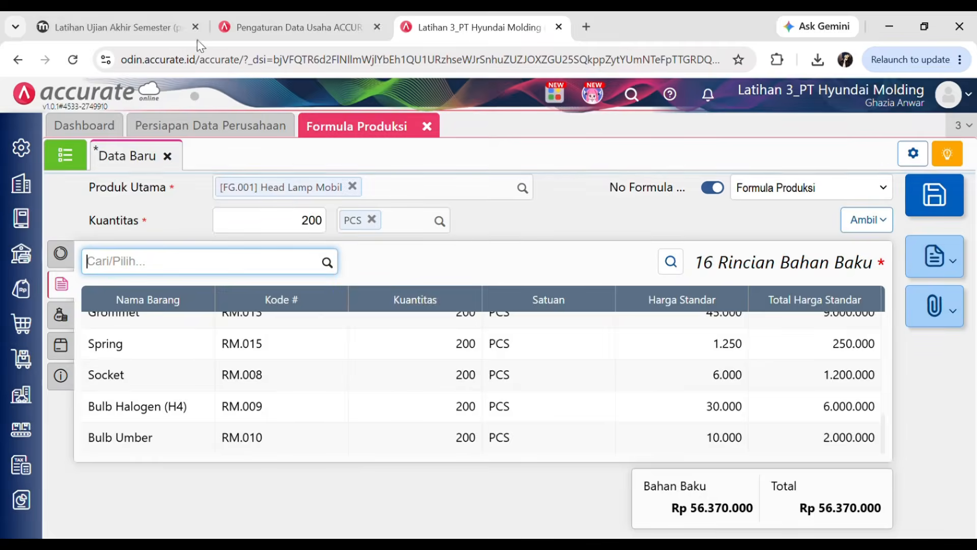
{"action": "left_click", "coordinate": [155, 15]}
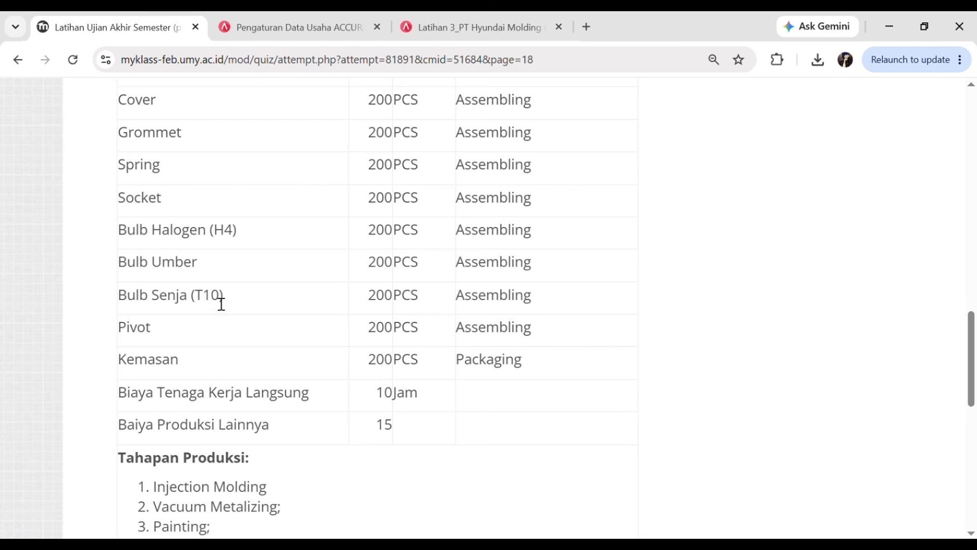
- Add Bulb Senja (T10) as a raw material, 200 PCS at the Assembling stage
{"action": "left_click", "coordinate": [493, 15]}
{"action": "type", "text": "senj"}
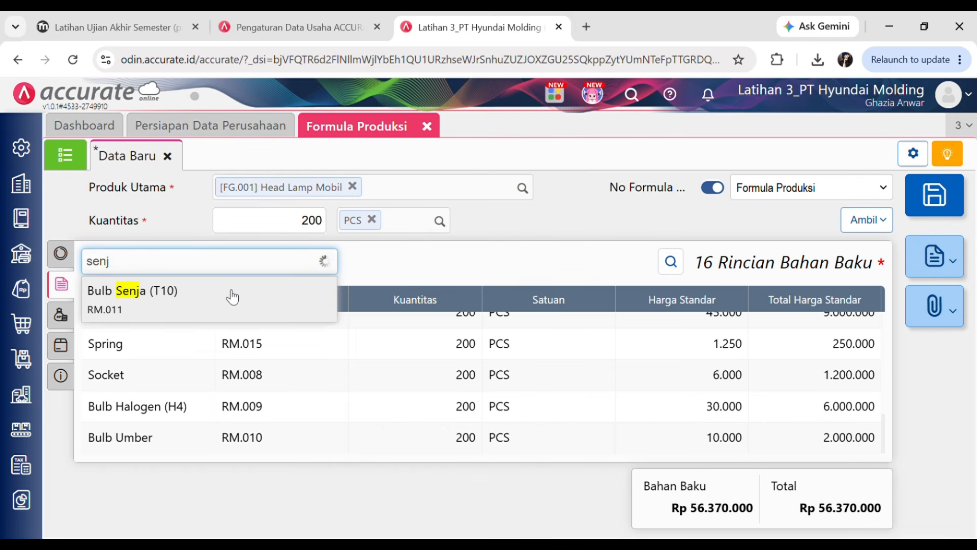
{"action": "left_click", "coordinate": [234, 291]}
{"action": "type", "text": "200"}
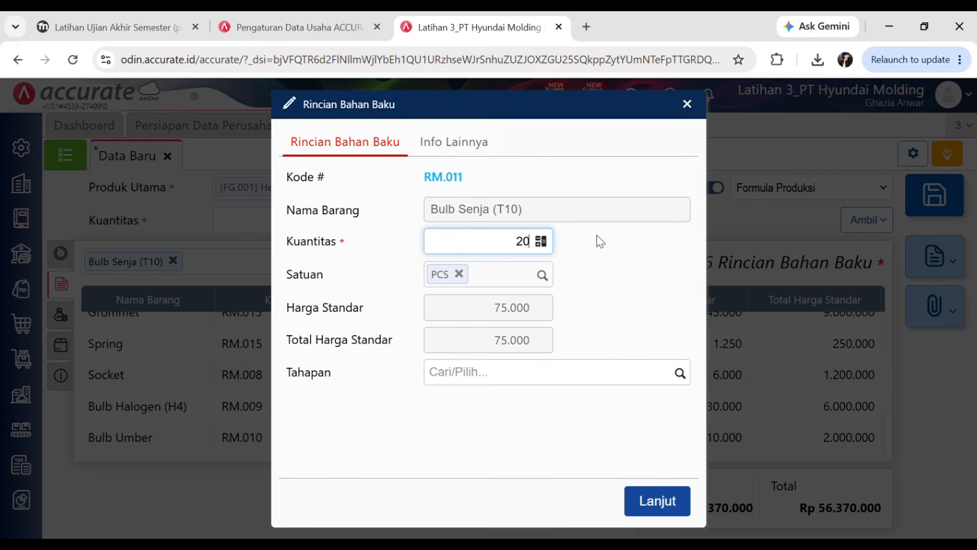
{"action": "left_click", "coordinate": [680, 372]}
{"action": "left_click", "coordinate": [481, 507]}
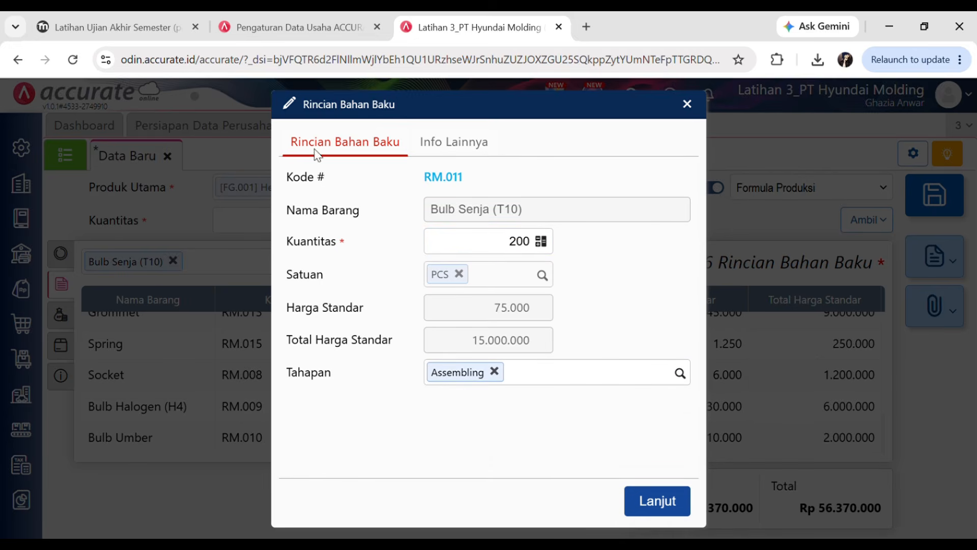
{"action": "left_click", "coordinate": [673, 508]}
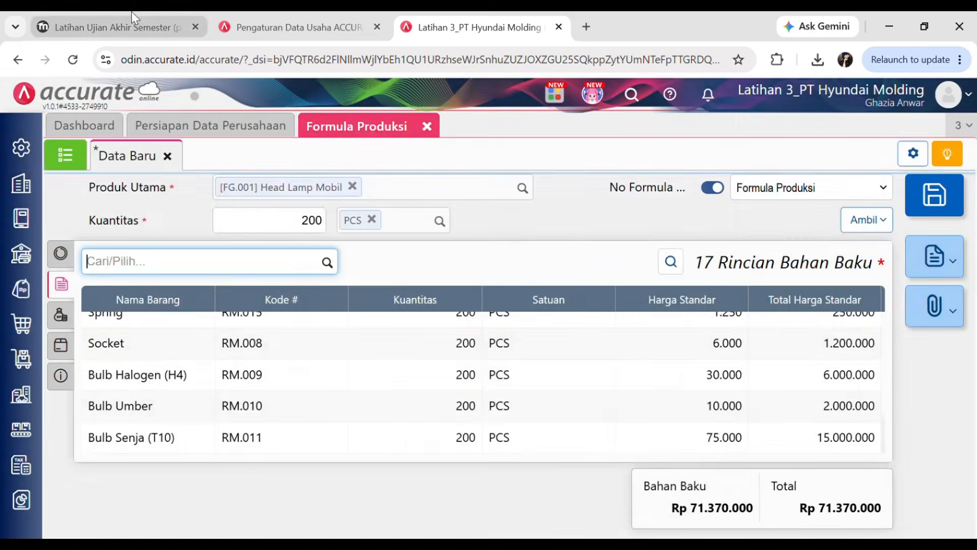
{"action": "left_click", "coordinate": [131, 25]}
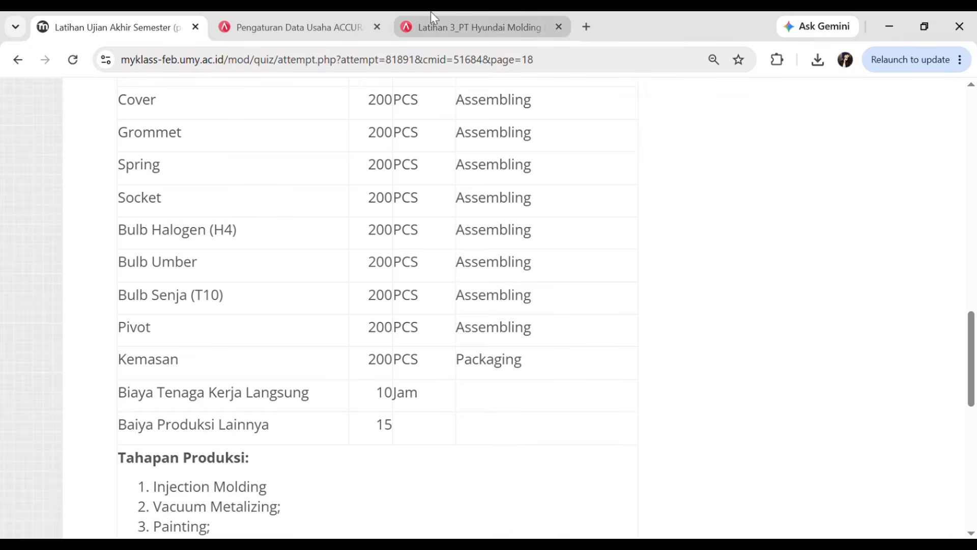
- Add Pivot as a raw material, 200 PCS at the Assembling stage
{"action": "left_click", "coordinate": [431, 25]}
{"action": "type", "text": "p"}
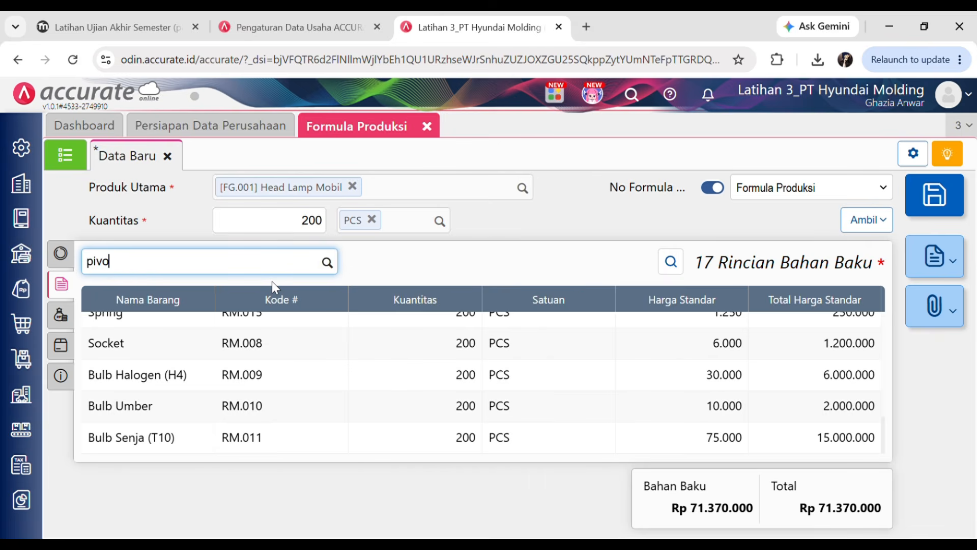
{"action": "type", "text": "ivo"}
{"action": "left_click", "coordinate": [211, 305]}
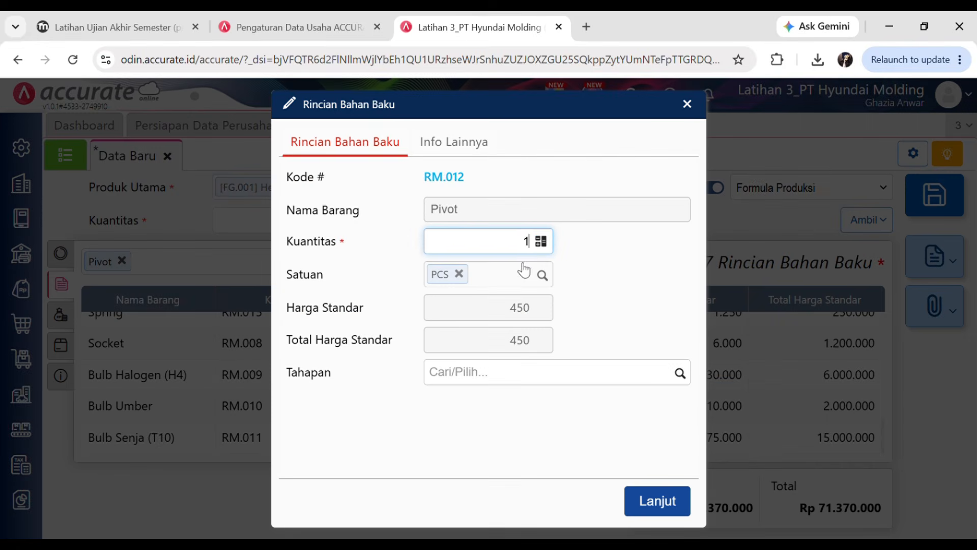
{"action": "left_click", "coordinate": [686, 382]}
{"action": "left_click", "coordinate": [594, 509]}
{"action": "left_click", "coordinate": [635, 504]}
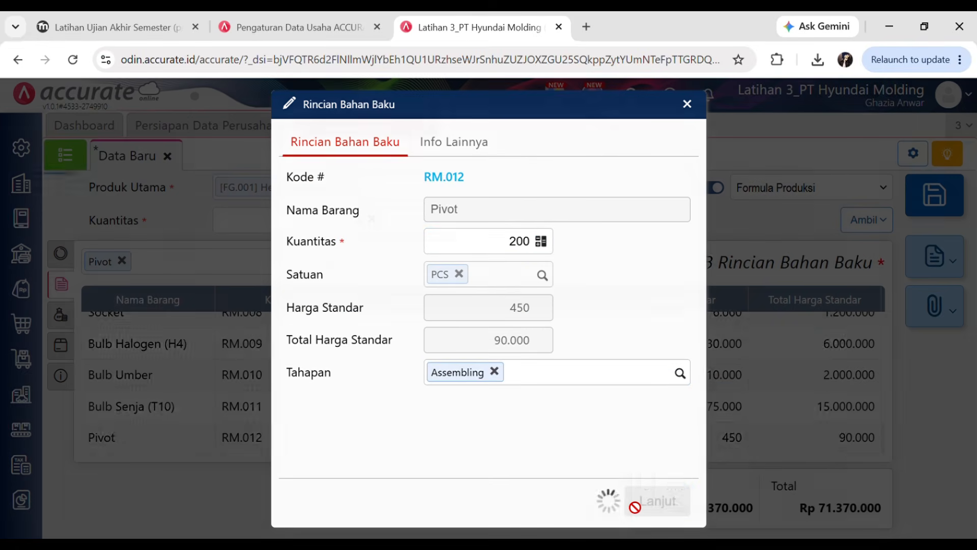
{"action": "left_click", "coordinate": [137, 19]}
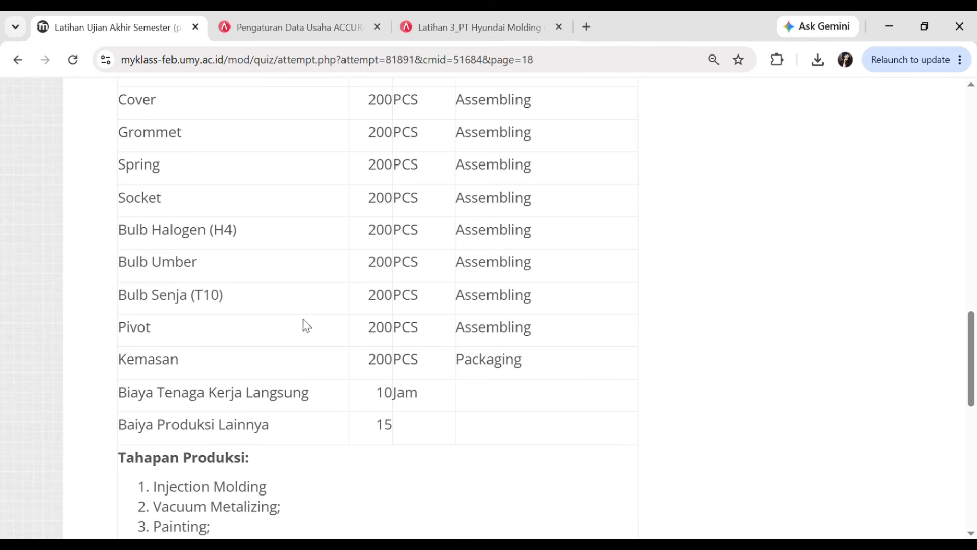
- Add Kemasan as a raw material, 200 PCS at the Packaging stage
{"action": "left_click", "coordinate": [514, 23]}
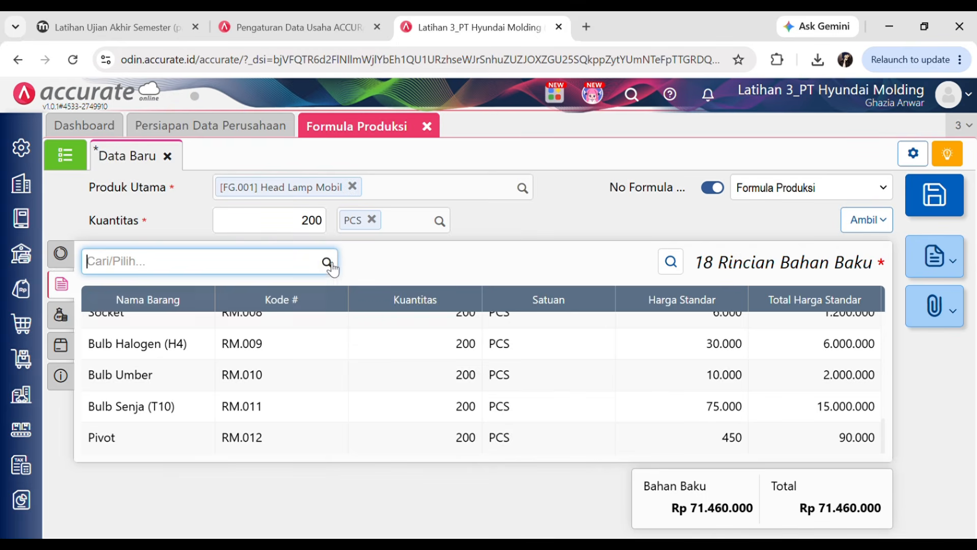
{"action": "type", "text": "kemas"}
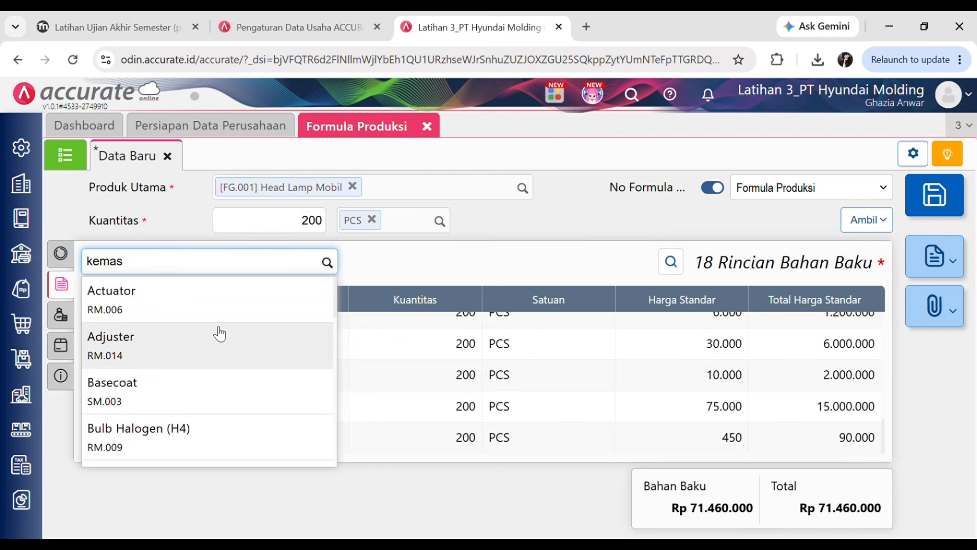
{"action": "left_click", "coordinate": [145, 310]}
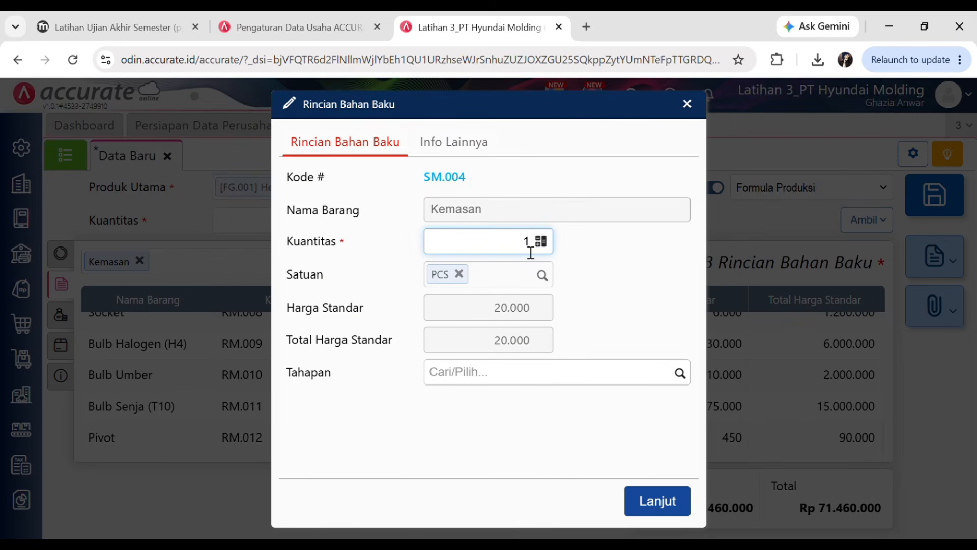
{"action": "type", "text": "200"}
{"action": "left_click", "coordinate": [679, 373]}
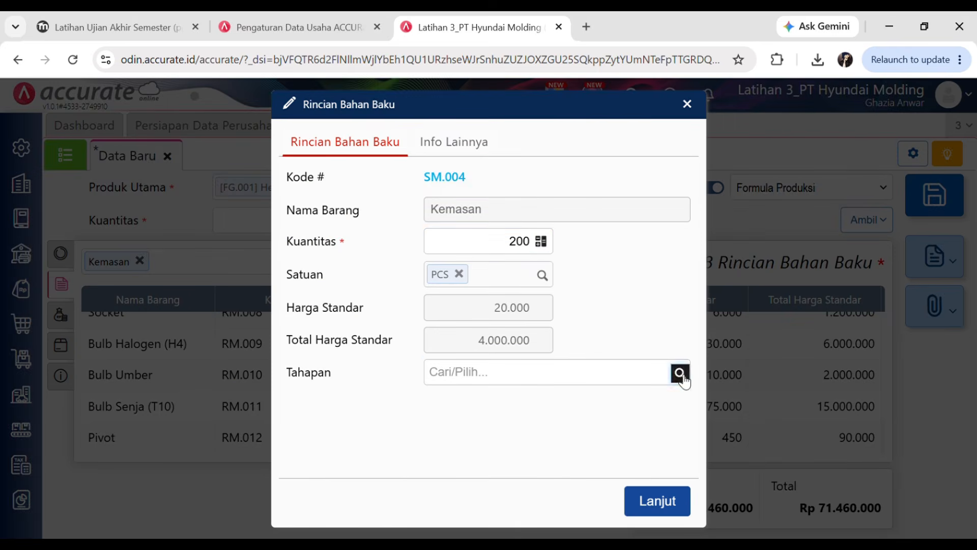
{"action": "left_click", "coordinate": [497, 532]}
{"action": "left_click", "coordinate": [642, 504]}
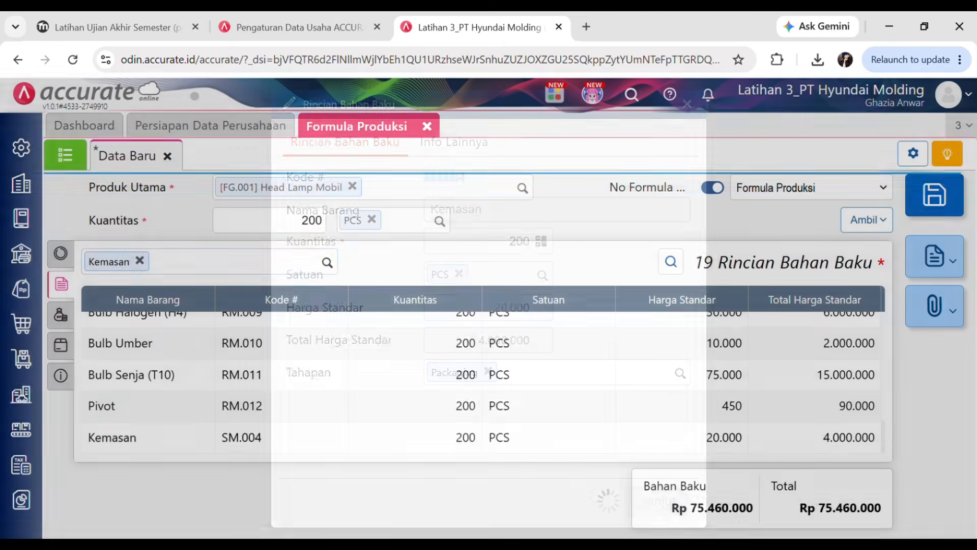
- Review the labour and other production cost rows on the quiz page
{"action": "left_click", "coordinate": [116, 23]}
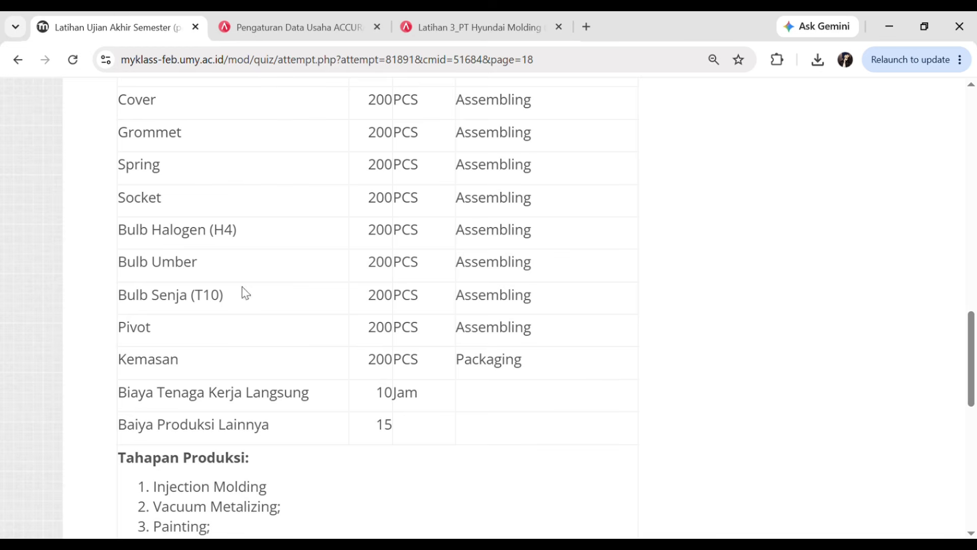
{"action": "scroll", "coordinate": [189, 359], "scroll_direction": "down", "scroll_amount": 2}
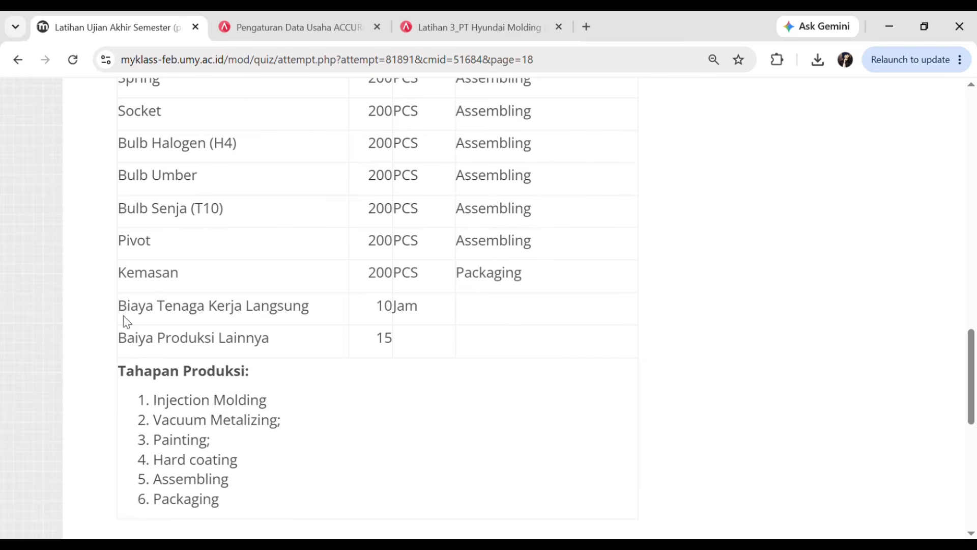
{"action": "left_click_drag", "start_coordinate": [127, 316], "coordinate": [398, 345]}
{"action": "left_click", "coordinate": [462, 387]}
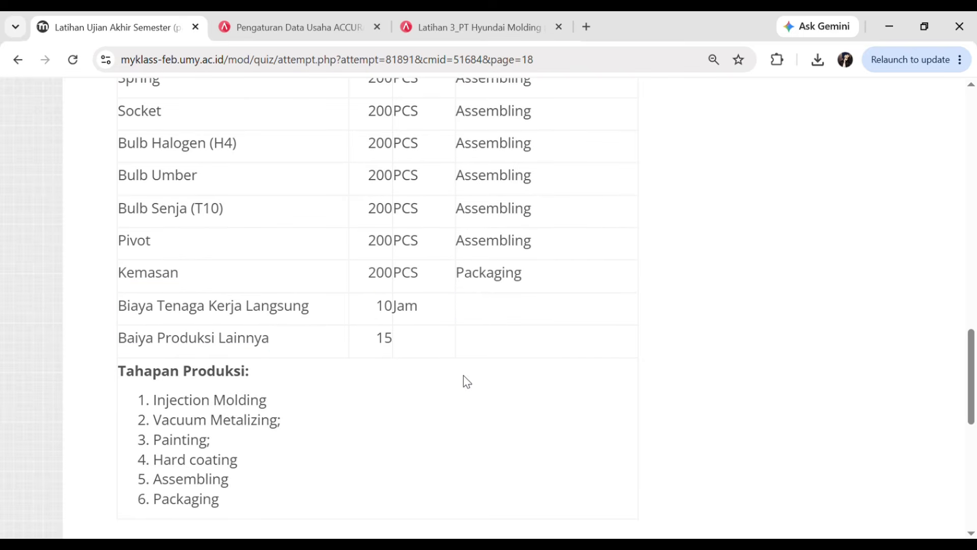
{"action": "left_click", "coordinate": [433, 15]}
- Add Biaya Tenaga Kerja Langsung to the Rincian Biaya with quantity 10
{"action": "left_click", "coordinate": [60, 316]}
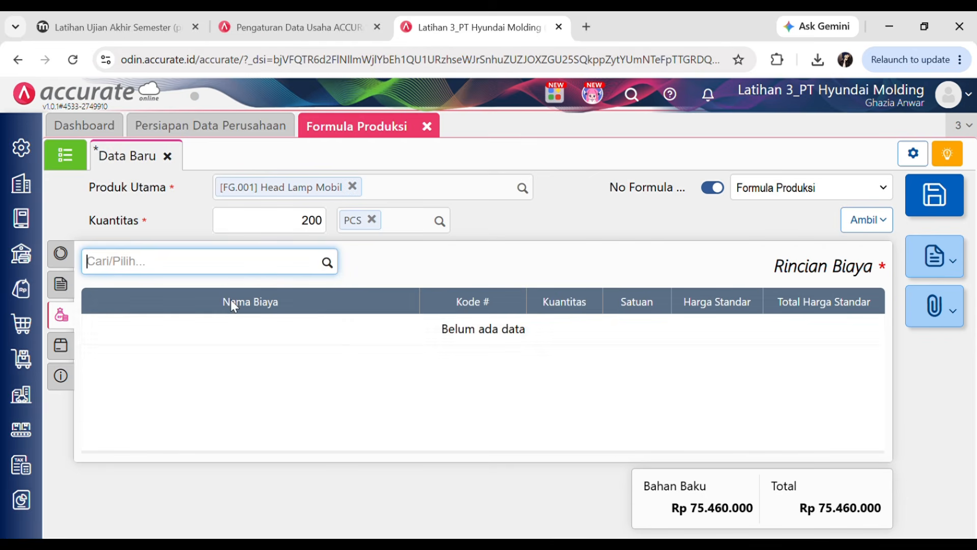
{"action": "left_click", "coordinate": [61, 288]}
{"action": "left_click", "coordinate": [68, 320]}
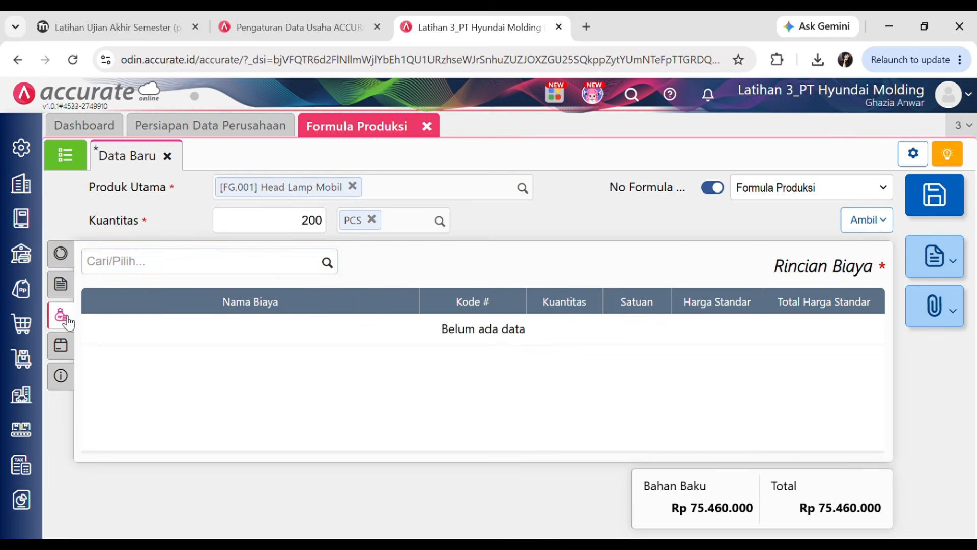
{"action": "left_click", "coordinate": [65, 293]}
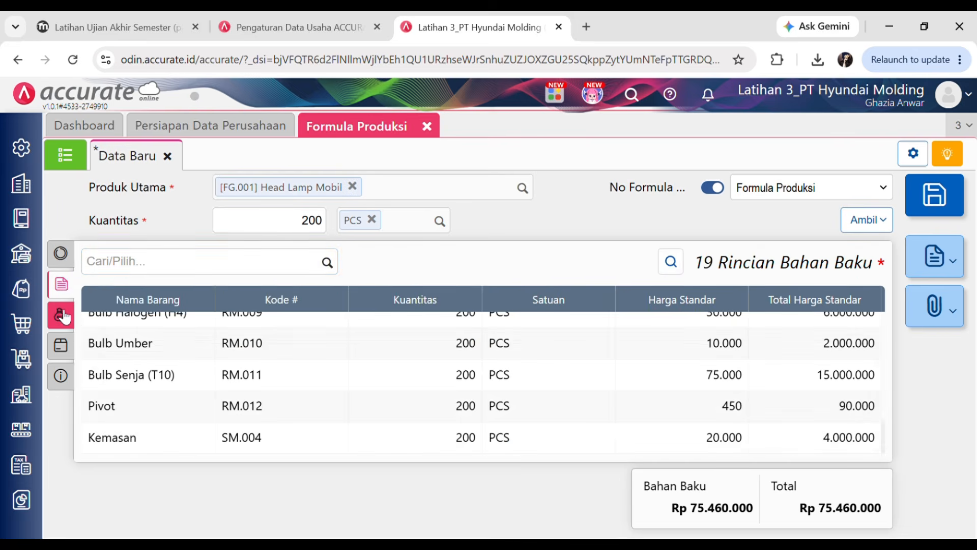
{"action": "left_click", "coordinate": [61, 313]}
{"action": "left_click", "coordinate": [329, 265]}
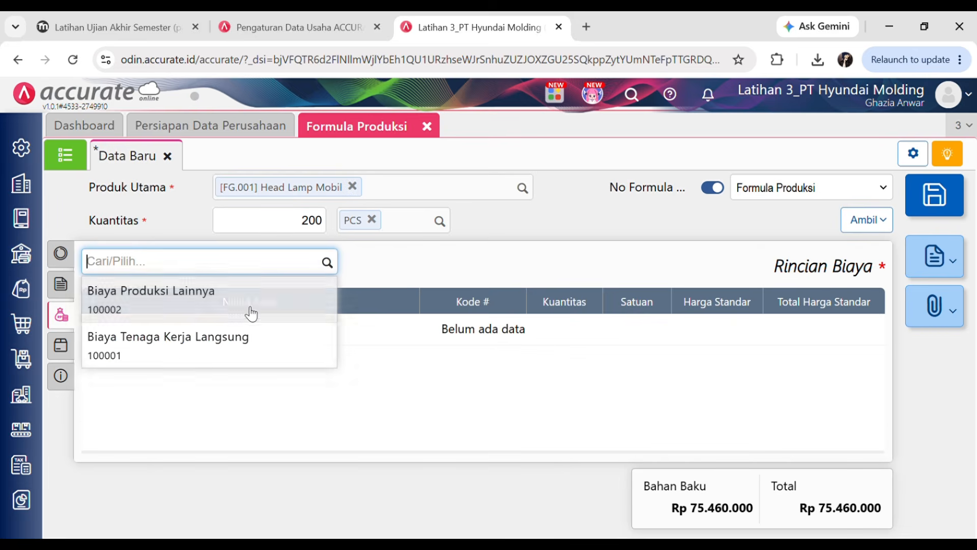
{"action": "left_click", "coordinate": [216, 352]}
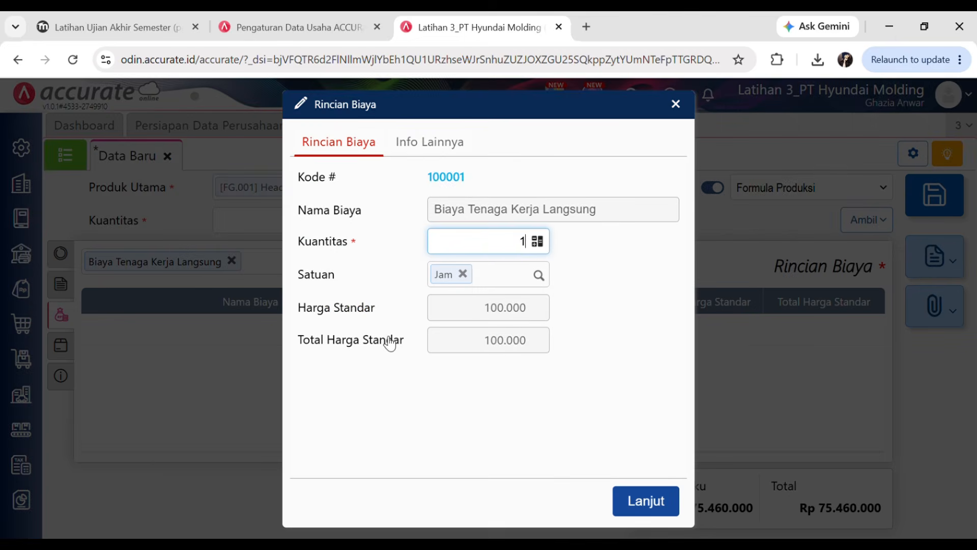
{"action": "left_click", "coordinate": [153, 27]}
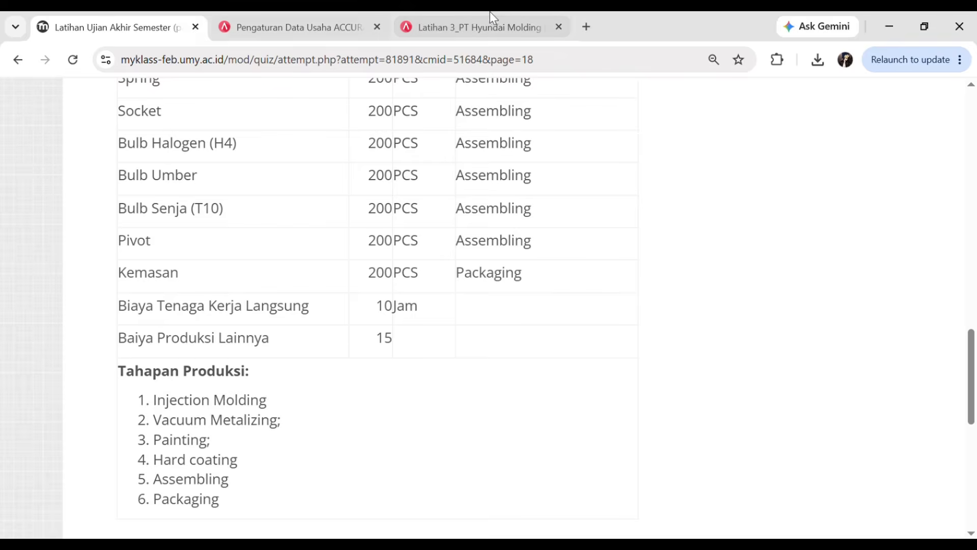
{"action": "left_click", "coordinate": [501, 31]}
{"action": "type", "text": "0"}
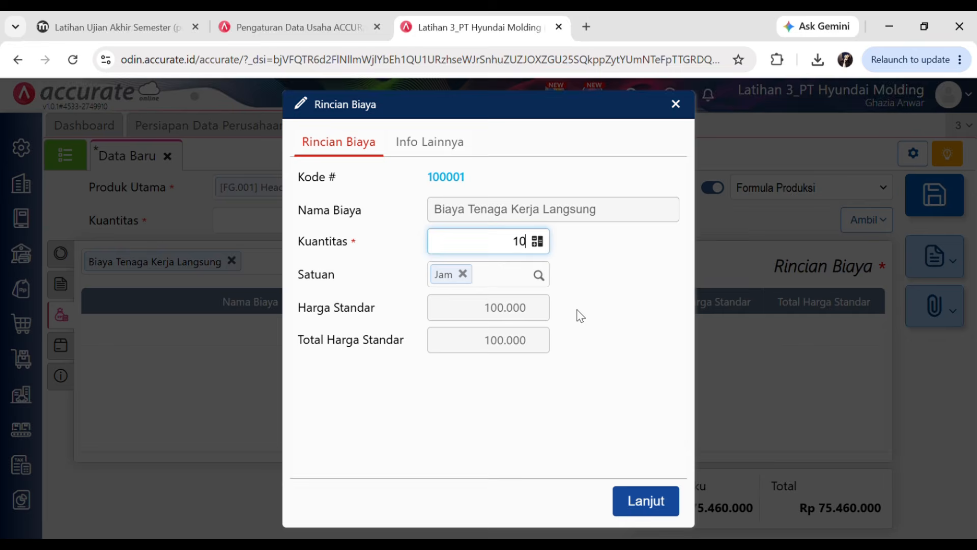
{"action": "left_click", "coordinate": [647, 500]}
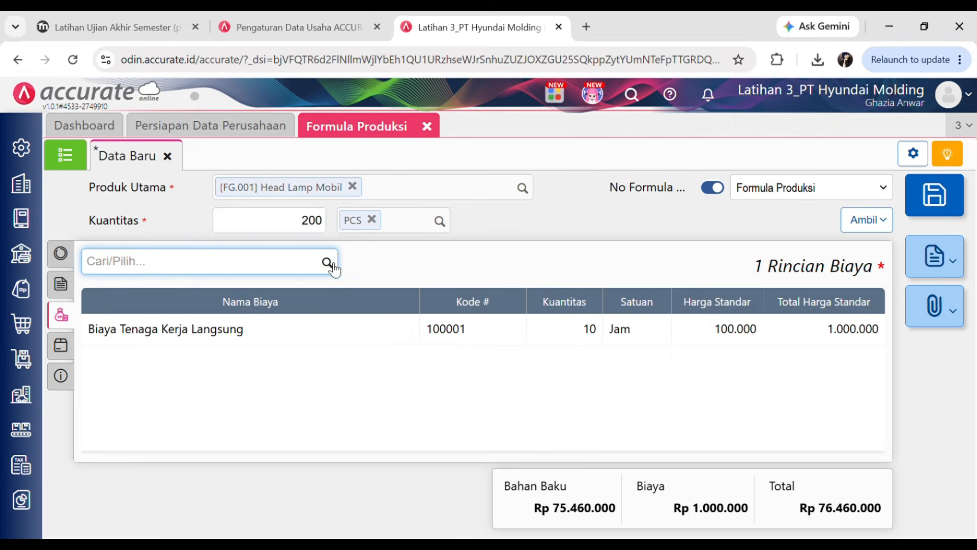
- Add Biaya Produksi Lainnya to the Rincian Biaya with quantity 15
{"action": "left_click", "coordinate": [142, 23]}
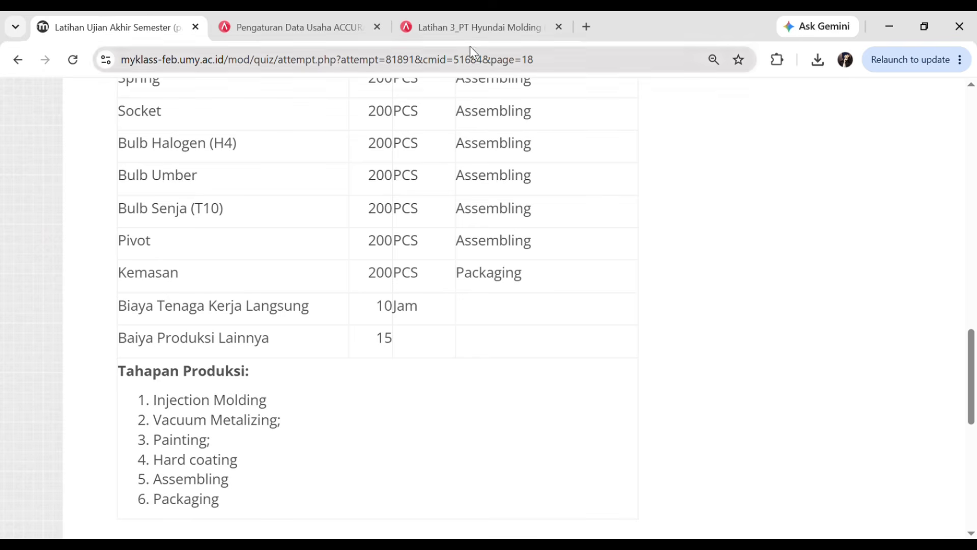
{"action": "left_click", "coordinate": [468, 31]}
{"action": "left_click", "coordinate": [331, 268]}
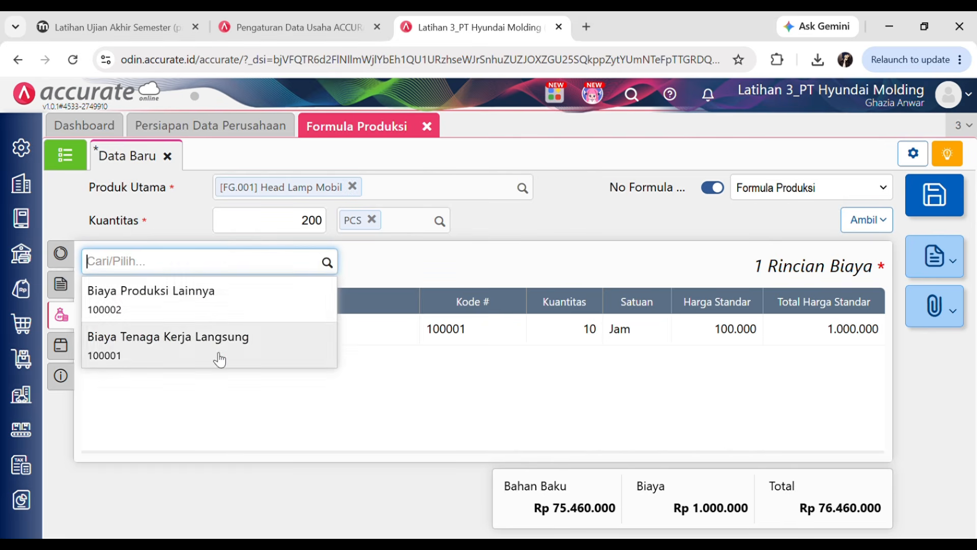
{"action": "left_click", "coordinate": [187, 303]}
{"action": "type", "text": "5"}
{"action": "left_click", "coordinate": [636, 451]}
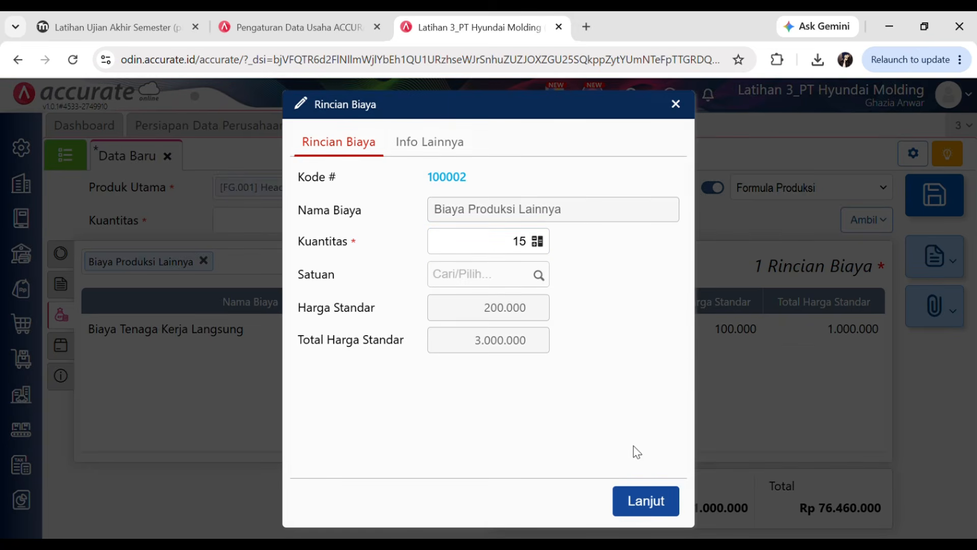
{"action": "left_click", "coordinate": [645, 501]}
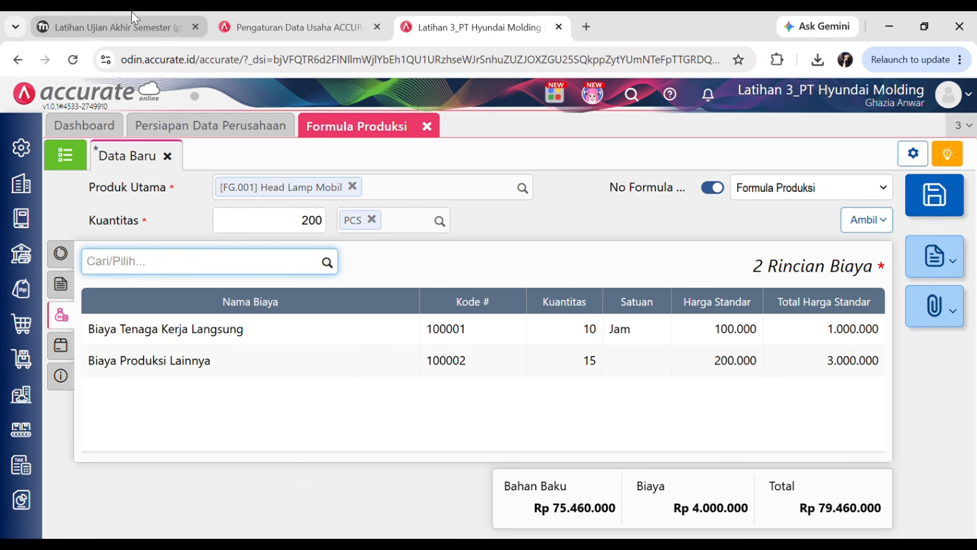
- Compare the quiz's secondary product requirements with the formula's Info lainnya section
{"action": "left_click", "coordinate": [62, 346]}
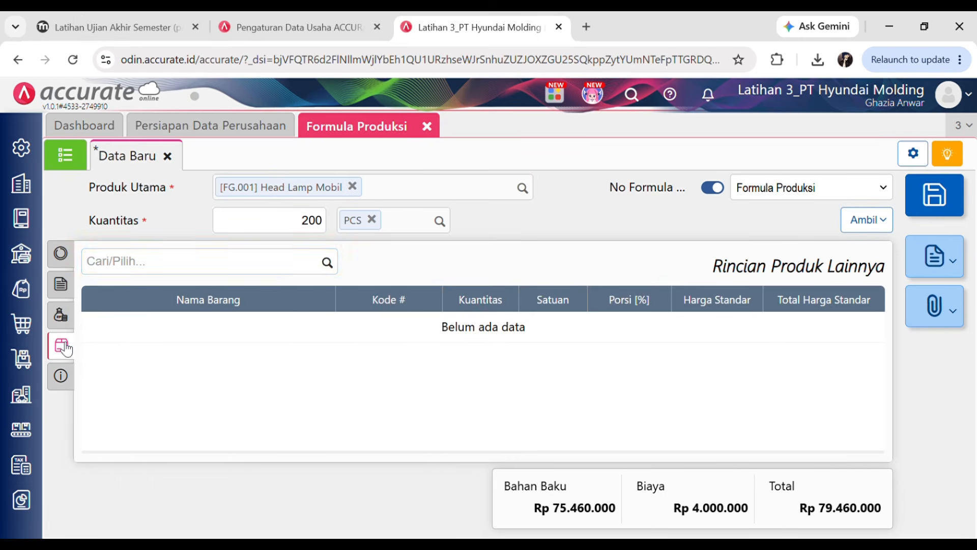
{"action": "left_click", "coordinate": [102, 26]}
{"action": "scroll", "coordinate": [402, 224], "scroll_direction": "up", "scroll_amount": 13}
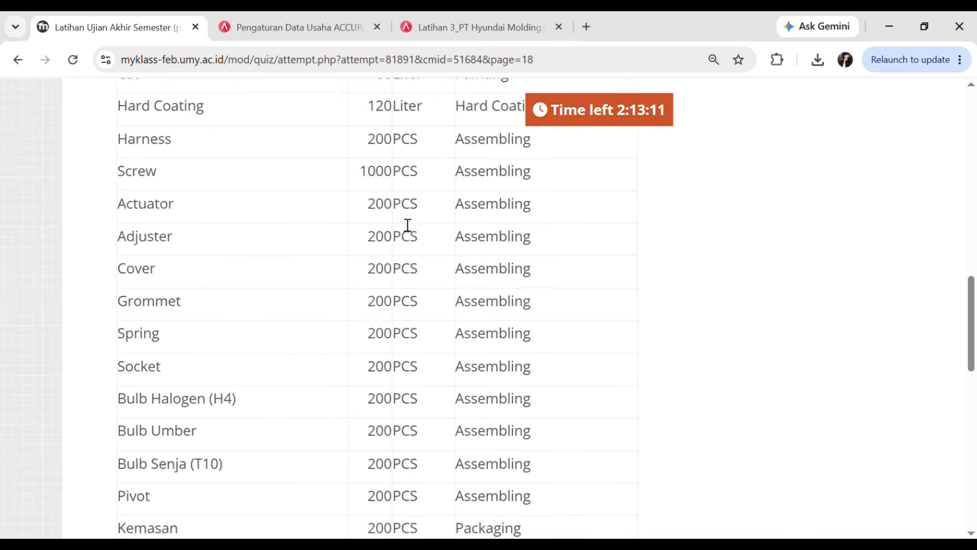
{"action": "scroll", "coordinate": [402, 224], "scroll_direction": "up", "scroll_amount": 2}
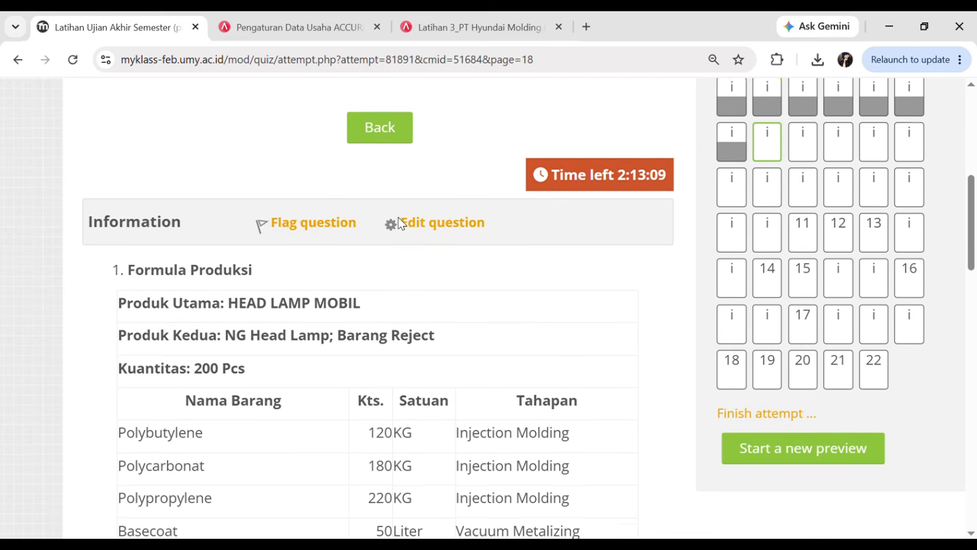
{"action": "scroll", "coordinate": [132, 334], "scroll_direction": "down", "scroll_amount": 1}
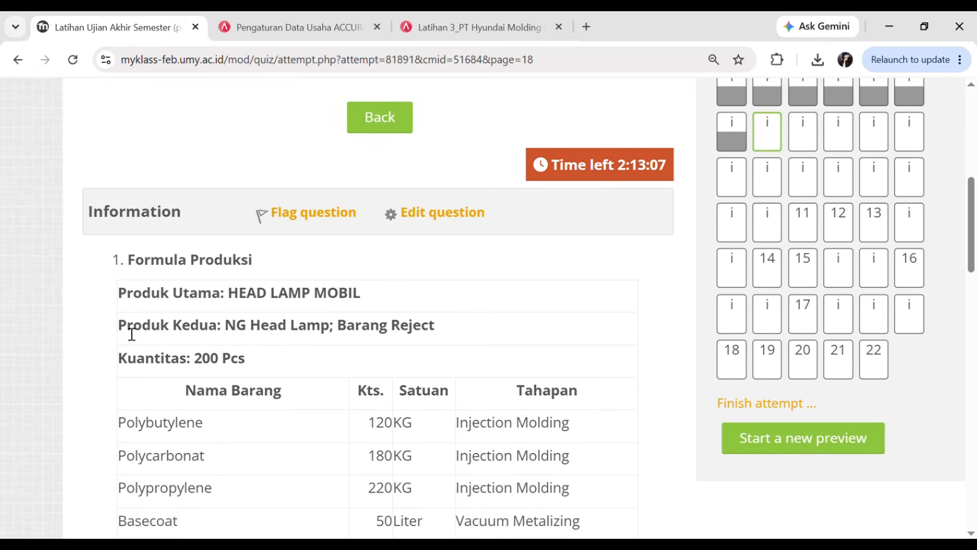
{"action": "left_click", "coordinate": [464, 23]}
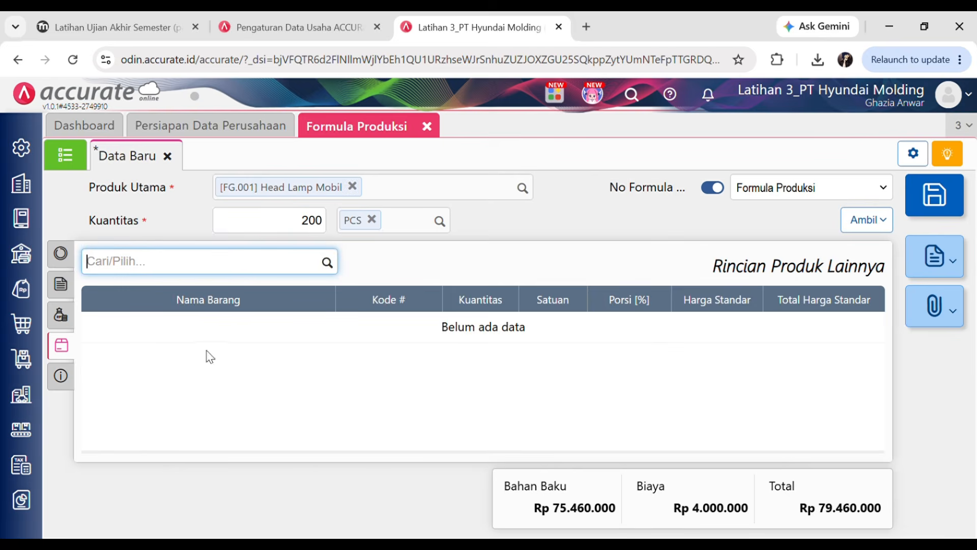
{"action": "left_click", "coordinate": [68, 381]}
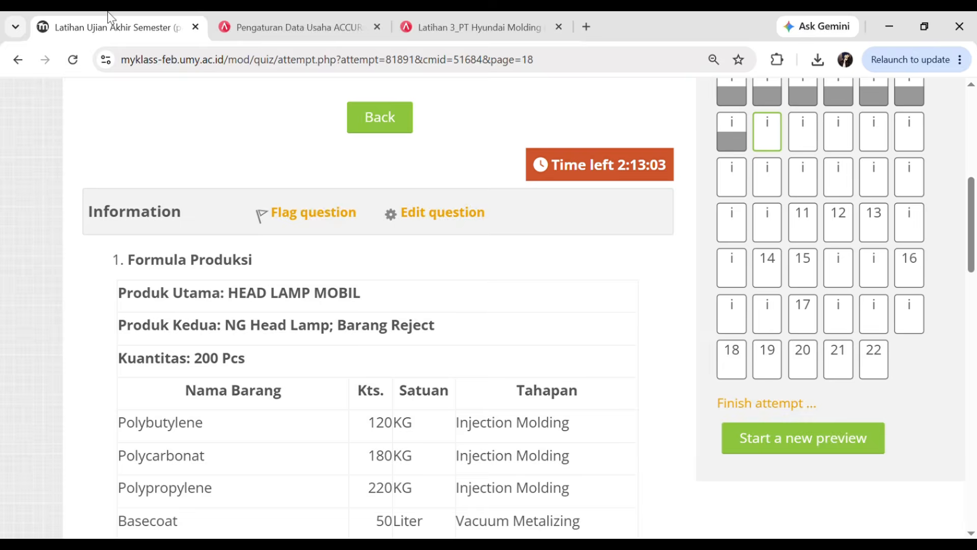
{"action": "left_click", "coordinate": [109, 20]}
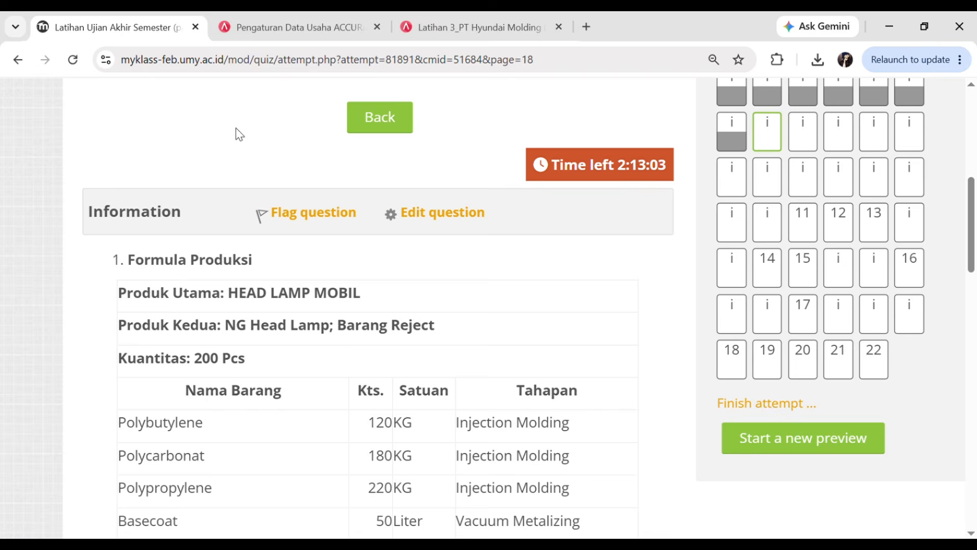
{"action": "left_click", "coordinate": [493, 23]}
- Select NG Head Lamp and Barang Reject under Kualitas Produk Kedua
{"action": "left_click", "coordinate": [471, 312]}
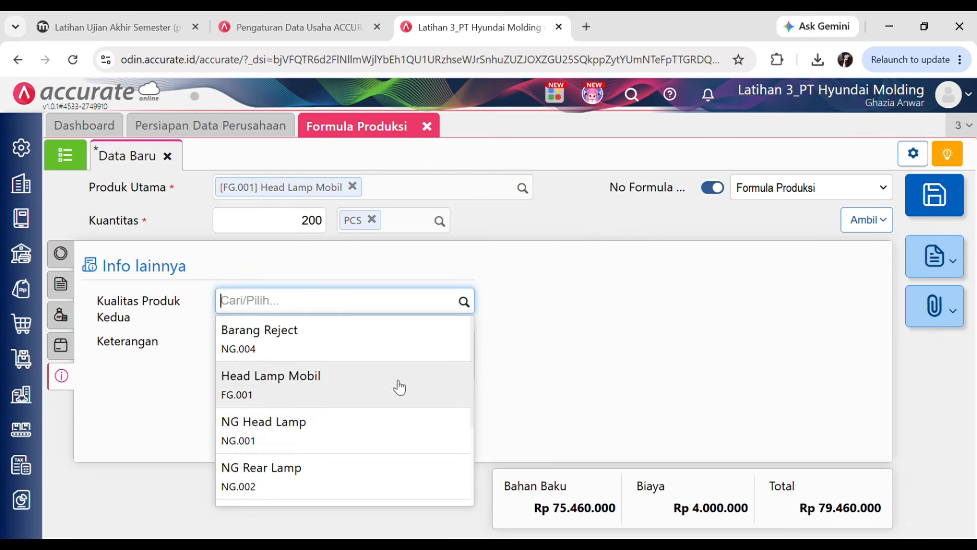
{"action": "left_click", "coordinate": [282, 441]}
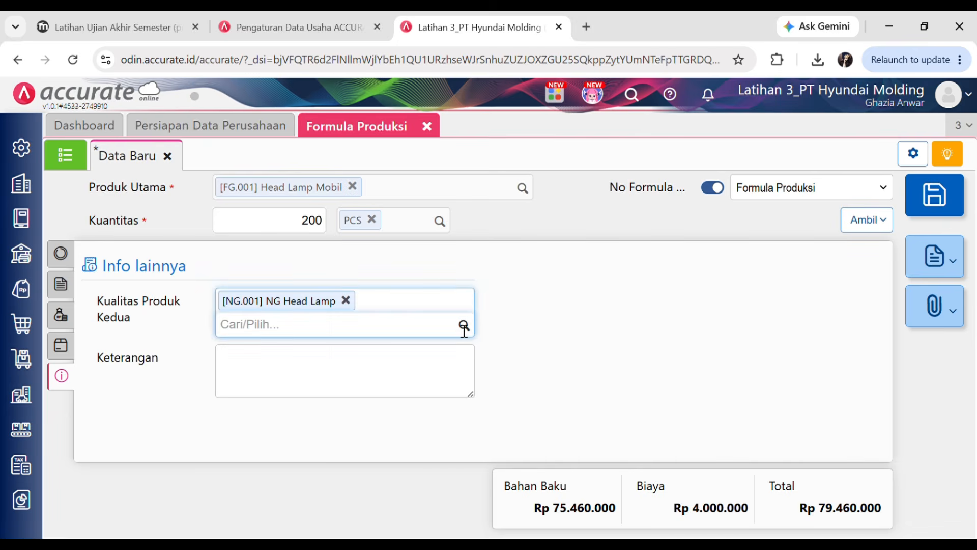
{"action": "left_click", "coordinate": [464, 325]}
{"action": "left_click", "coordinate": [311, 353]}
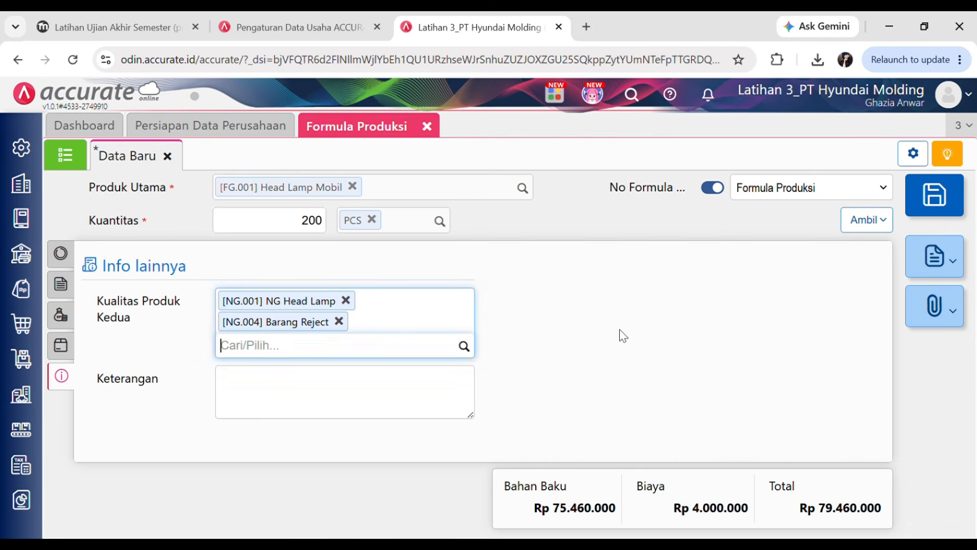
- Recheck the quiz requirements, then save the Head Lamp Mobil production formula
{"action": "left_click", "coordinate": [108, 30]}
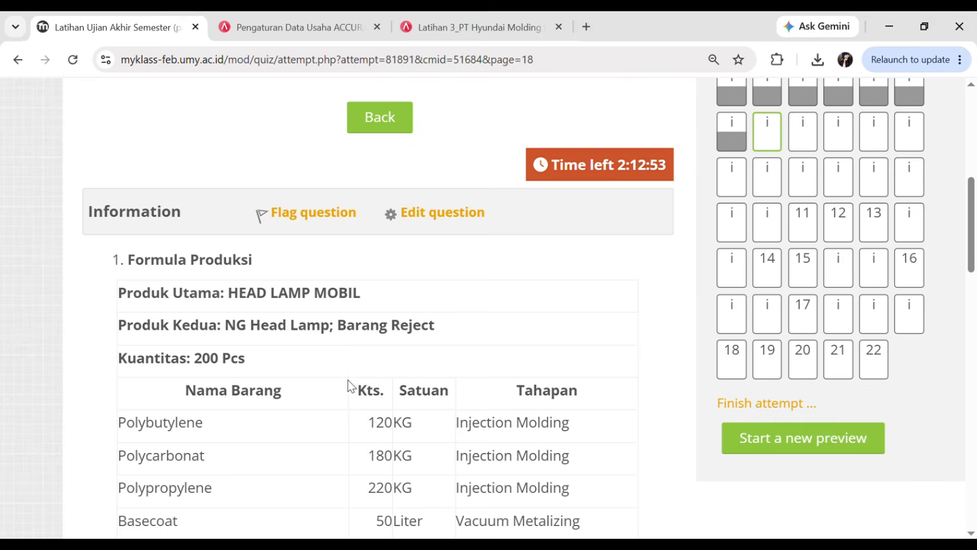
{"action": "scroll", "coordinate": [350, 387], "scroll_direction": "down", "scroll_amount": 4}
{"action": "scroll", "coordinate": [350, 375], "scroll_direction": "down", "scroll_amount": 2, "text": "ctrl"}
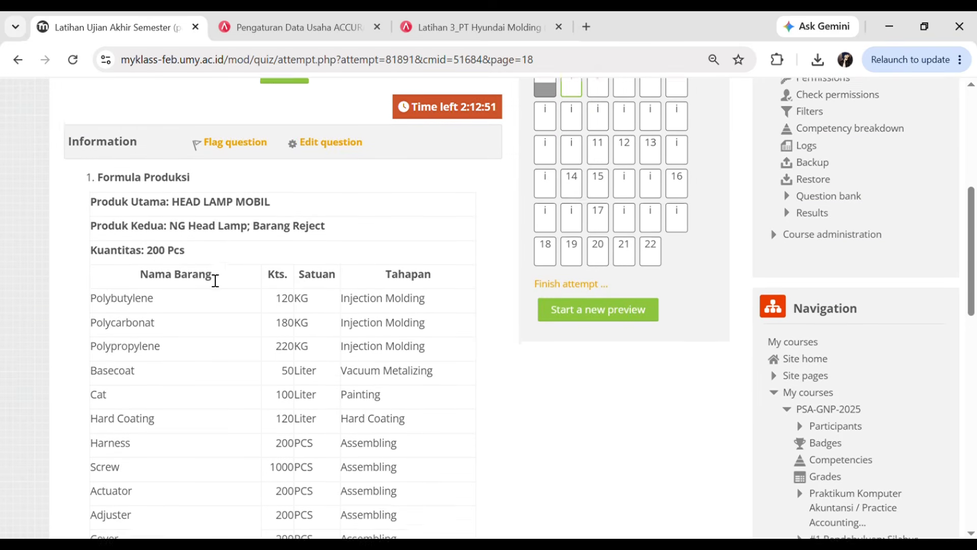
{"action": "scroll", "coordinate": [215, 281], "scroll_direction": "up", "scroll_amount": 1}
{"action": "left_click_drag", "start_coordinate": [137, 262], "coordinate": [121, 242]}
{"action": "left_click", "coordinate": [220, 342]}
{"action": "scroll", "coordinate": [224, 341], "scroll_direction": "down", "scroll_amount": 5}
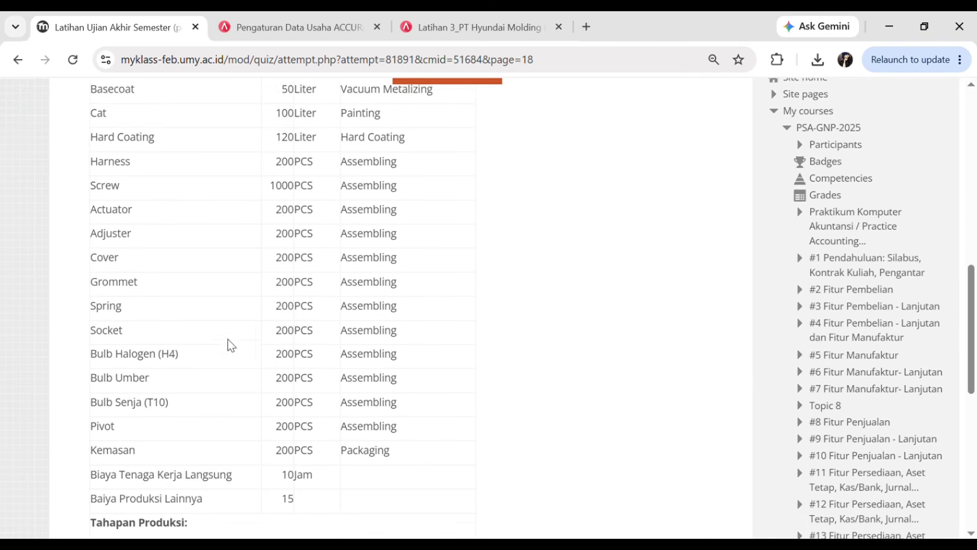
{"action": "scroll", "coordinate": [239, 331], "scroll_direction": "down", "scroll_amount": 5}
{"action": "scroll", "coordinate": [376, 363], "scroll_direction": "up", "scroll_amount": 8}
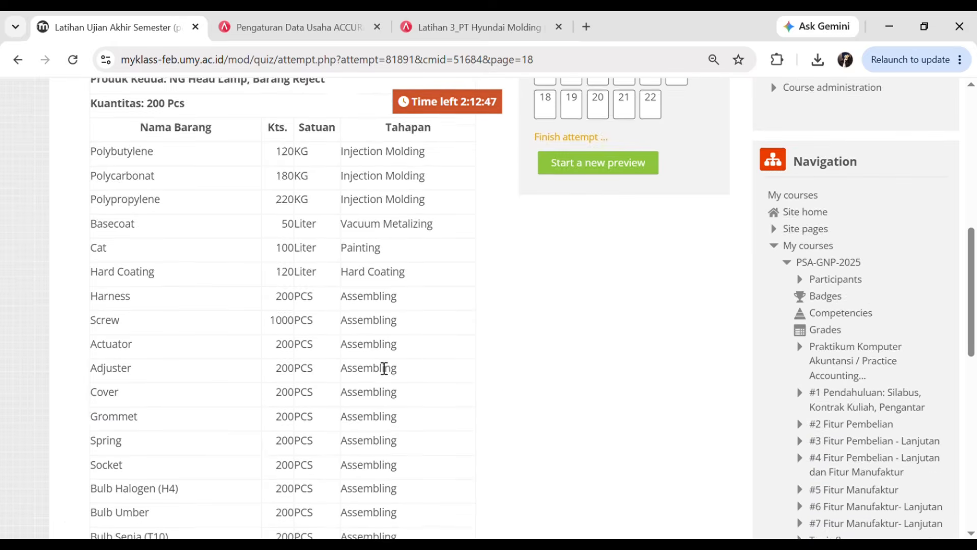
{"action": "scroll", "coordinate": [304, 335], "scroll_direction": "down", "scroll_amount": 6}
{"action": "scroll", "coordinate": [356, 384], "scroll_direction": "down", "scroll_amount": 3}
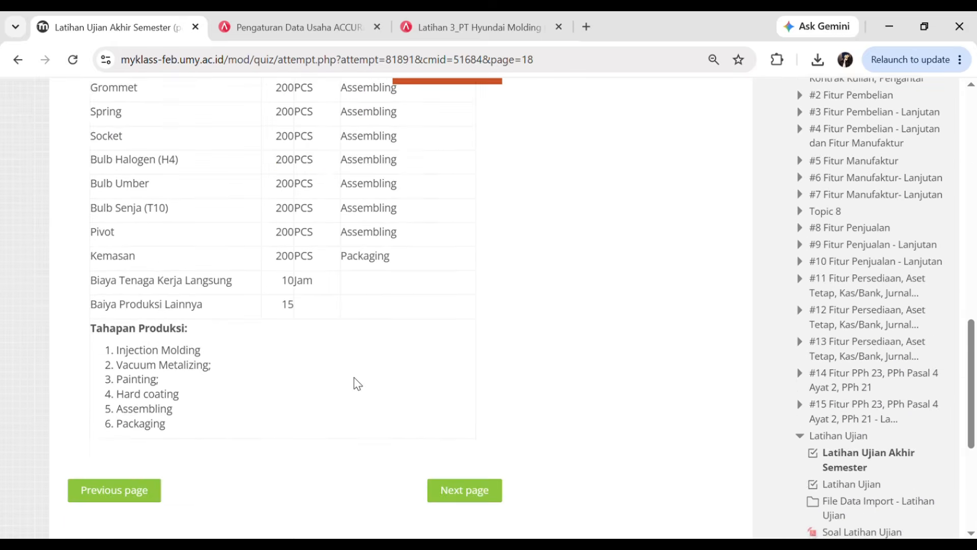
{"action": "left_click", "coordinate": [469, 25]}
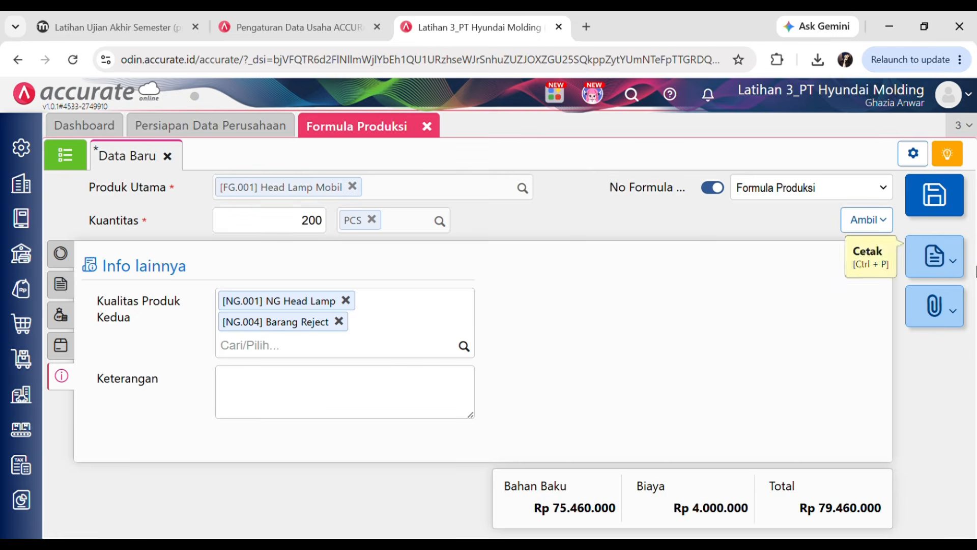
{"action": "left_click", "coordinate": [953, 214]}
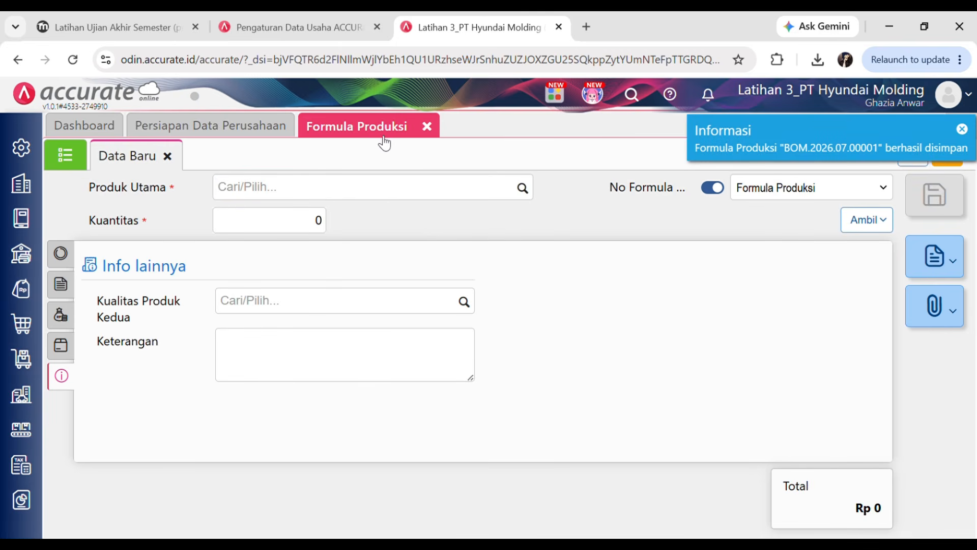
- Close the blank Formula Produksi form and move the quiz to its next page
{"action": "left_click", "coordinate": [428, 126]}
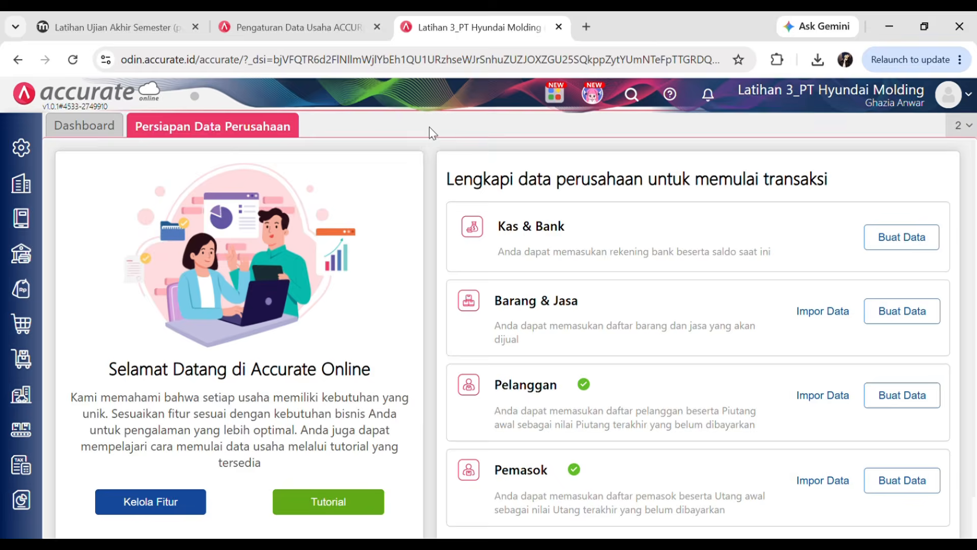
{"action": "left_click", "coordinate": [135, 23]}
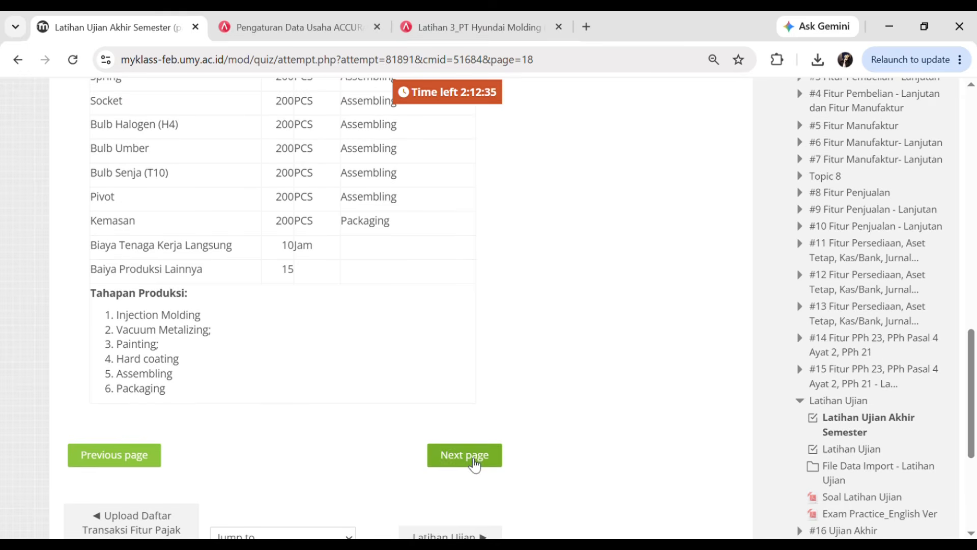
{"action": "left_click", "coordinate": [471, 457]}
- Read the 2 January 2023 purchase request, then return to Accurate's Persiapan Data Perusahaan page
{"action": "scroll", "coordinate": [249, 319], "scroll_direction": "down", "scroll_amount": 6}
{"action": "scroll", "coordinate": [249, 320], "scroll_direction": "up", "scroll_amount": 1}
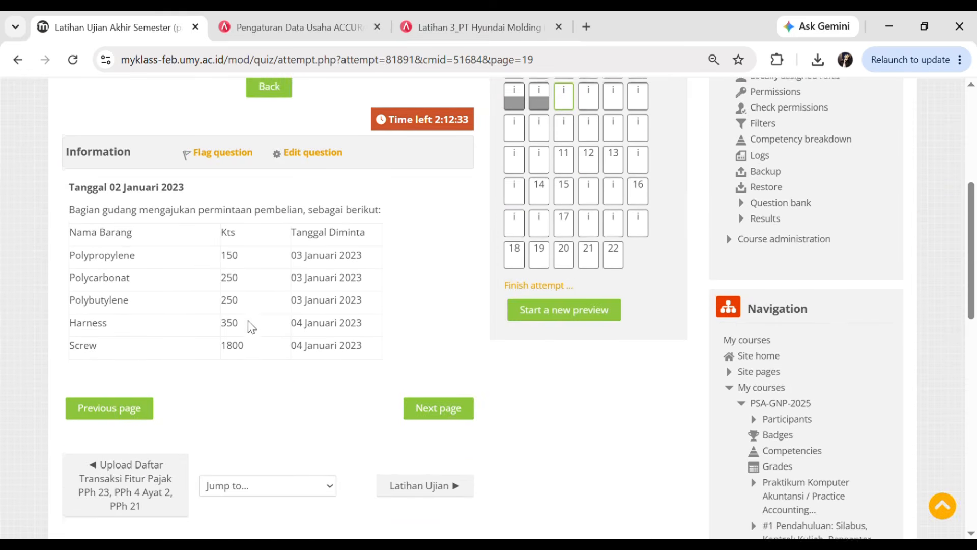
{"action": "scroll", "coordinate": [249, 319], "scroll_direction": "up", "scroll_amount": 5}
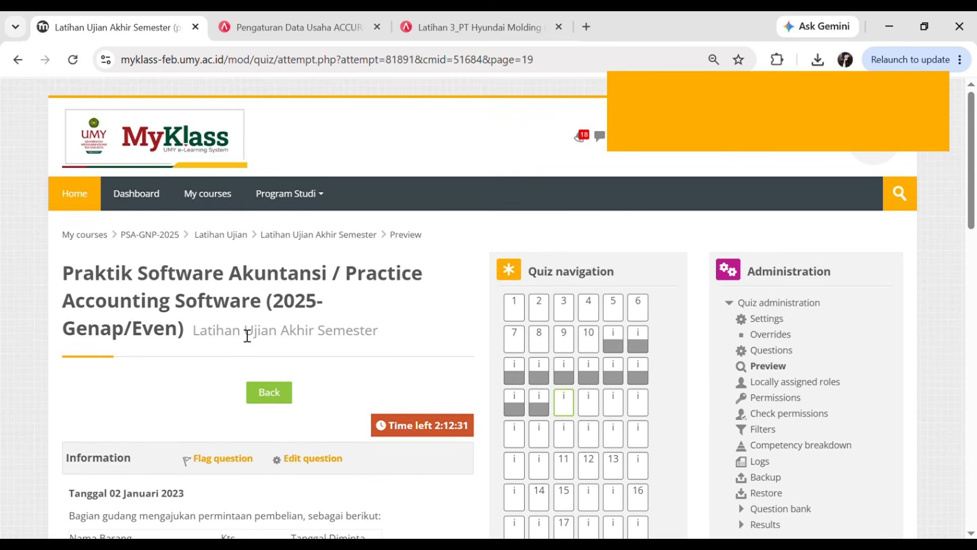
{"action": "scroll", "coordinate": [248, 334], "scroll_direction": "up", "scroll_amount": 3}
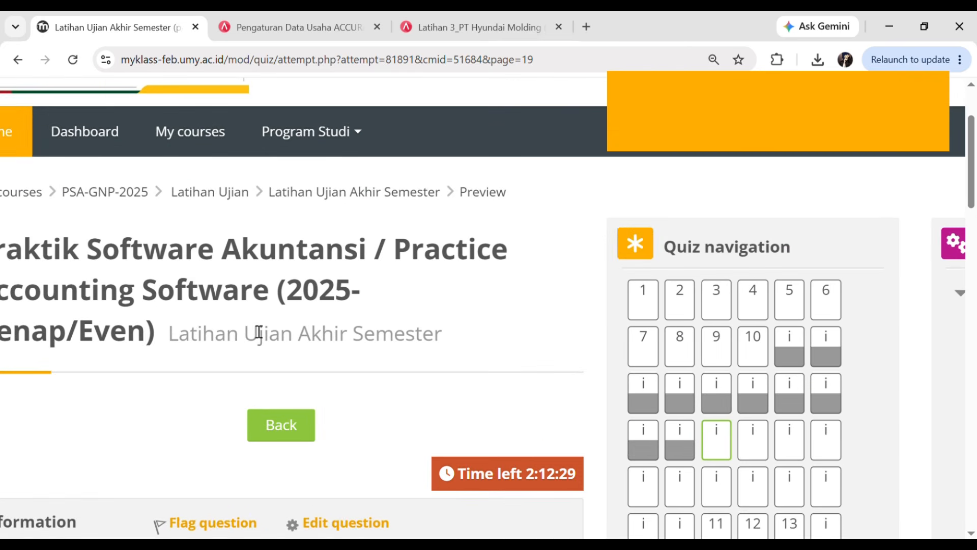
{"action": "scroll", "coordinate": [259, 332], "scroll_direction": "down", "scroll_amount": 2}
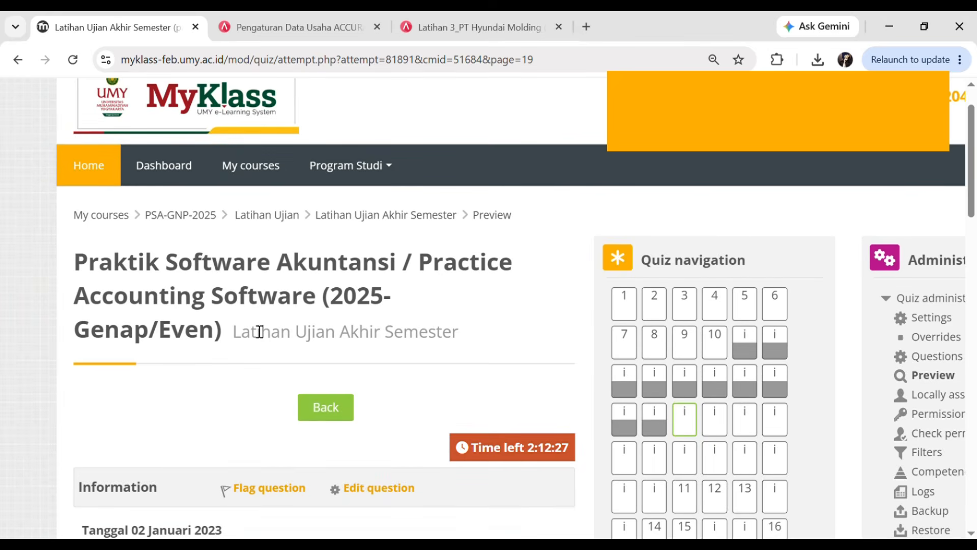
{"action": "scroll", "coordinate": [259, 331], "scroll_direction": "down", "scroll_amount": 1}
{"action": "scroll", "coordinate": [260, 331], "scroll_direction": "up", "scroll_amount": 2}
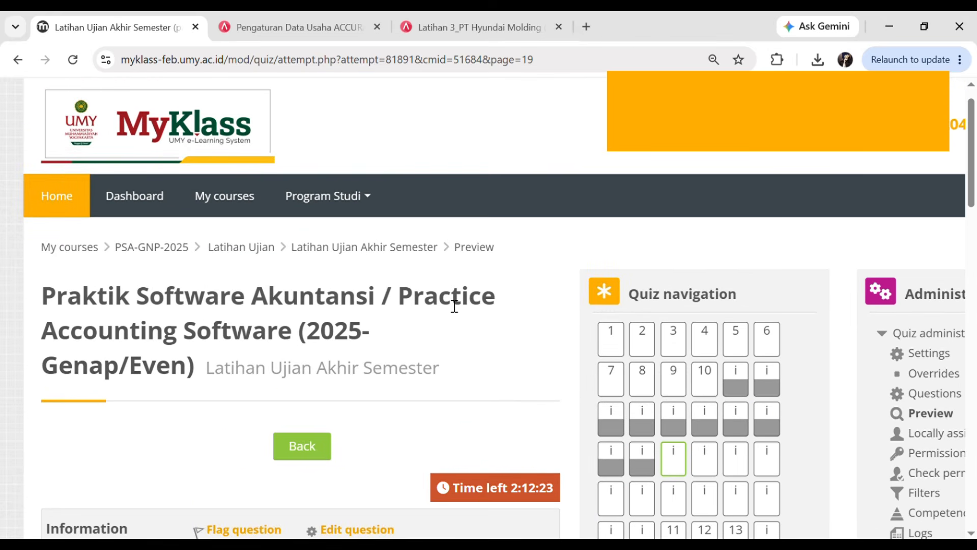
{"action": "scroll", "coordinate": [454, 306], "scroll_direction": "down", "scroll_amount": 1}
{"action": "scroll", "coordinate": [442, 303], "scroll_direction": "up", "scroll_amount": 1}
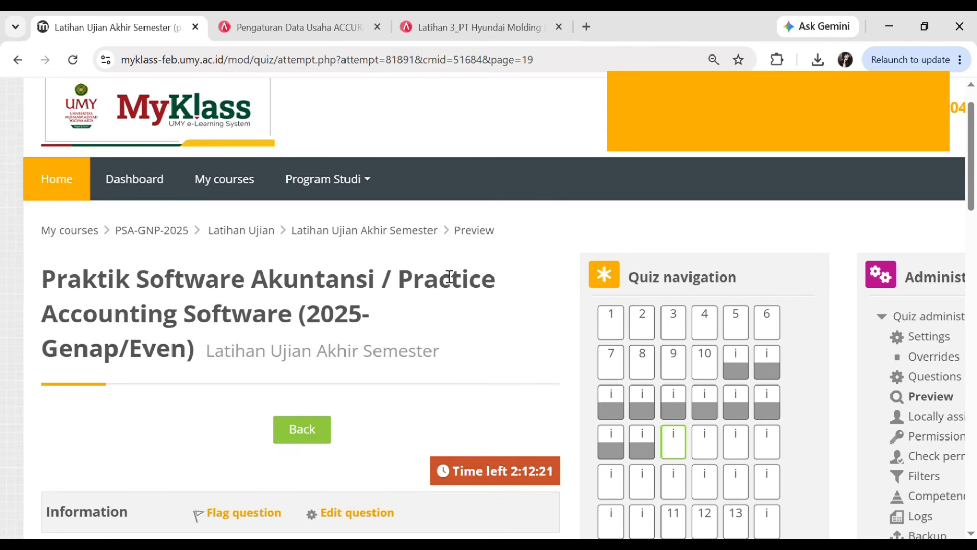
{"action": "left_click", "coordinate": [473, 28]}
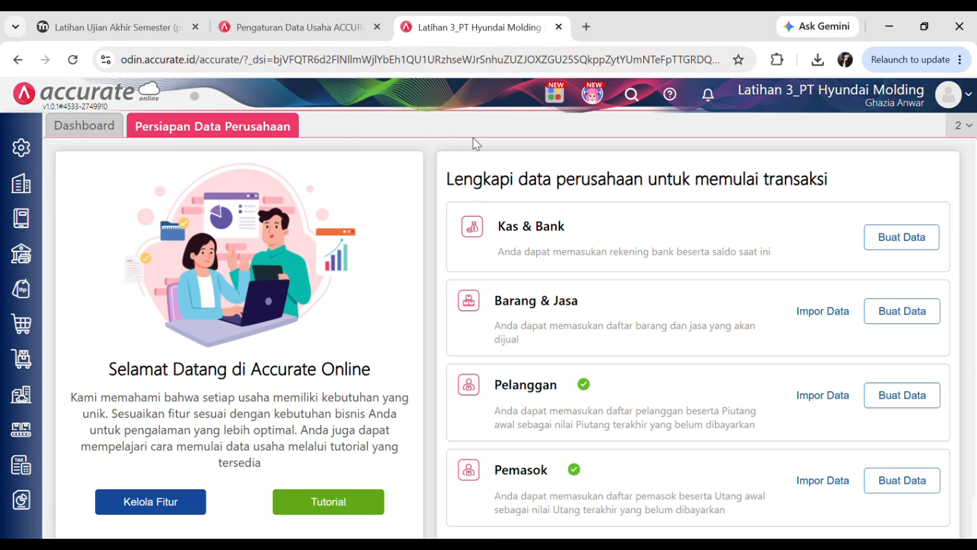
{"action": "left_click", "coordinate": [21, 153]}
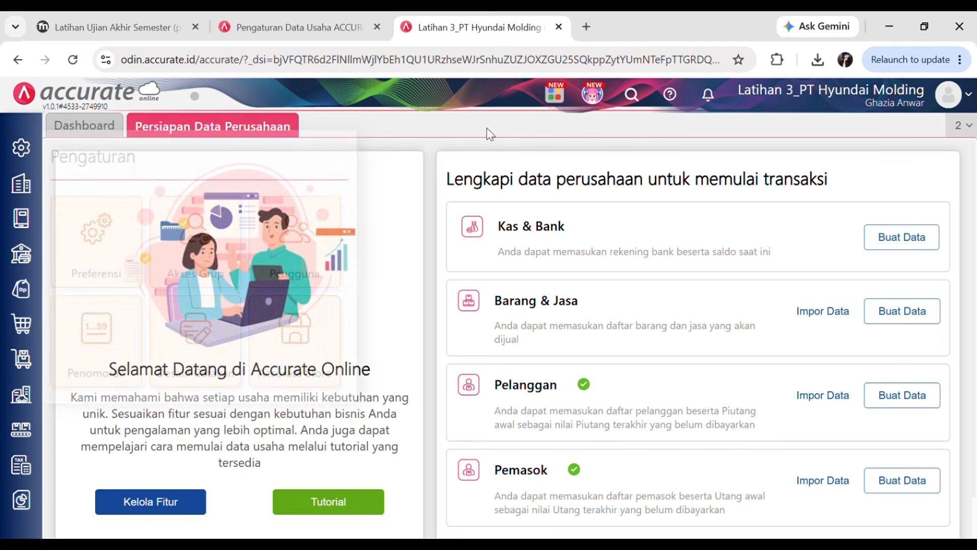